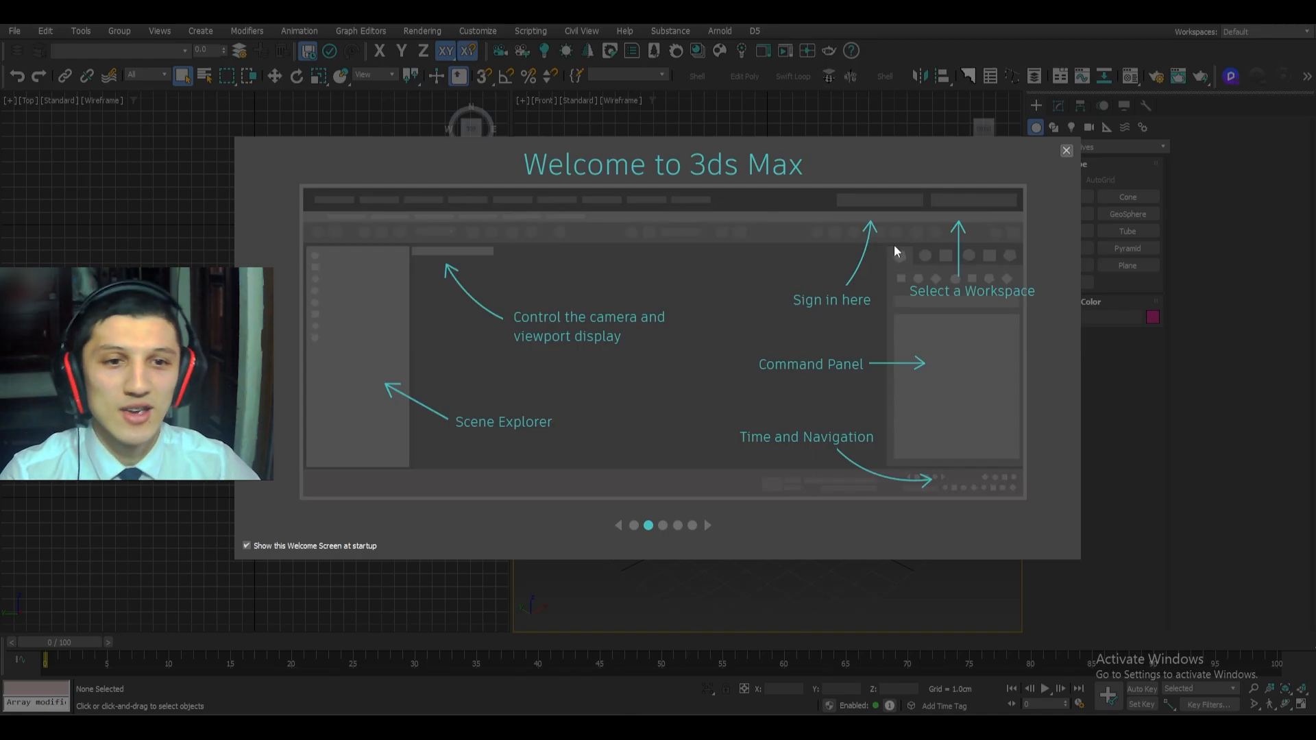
- Close the welcome screen and open the layout settings of the viewport configuration
click(1065, 149)
click(824, 277)
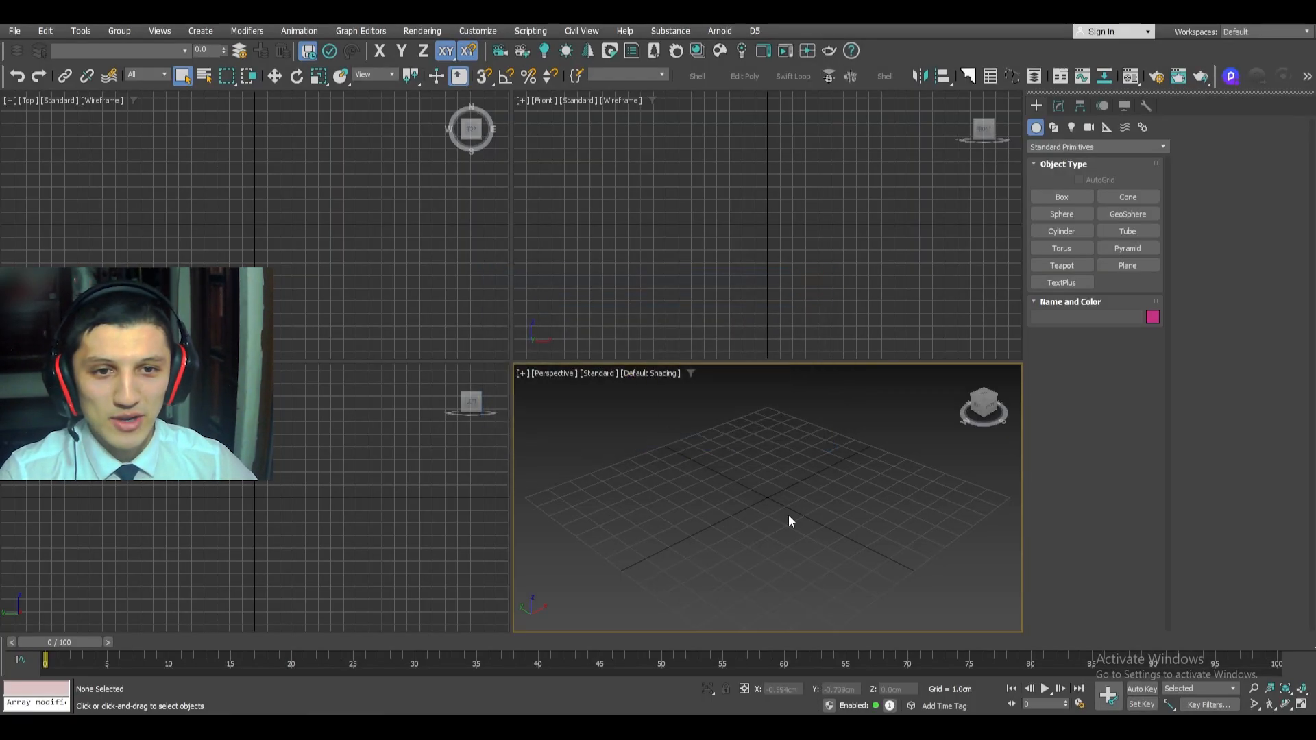
right_click(984, 409)
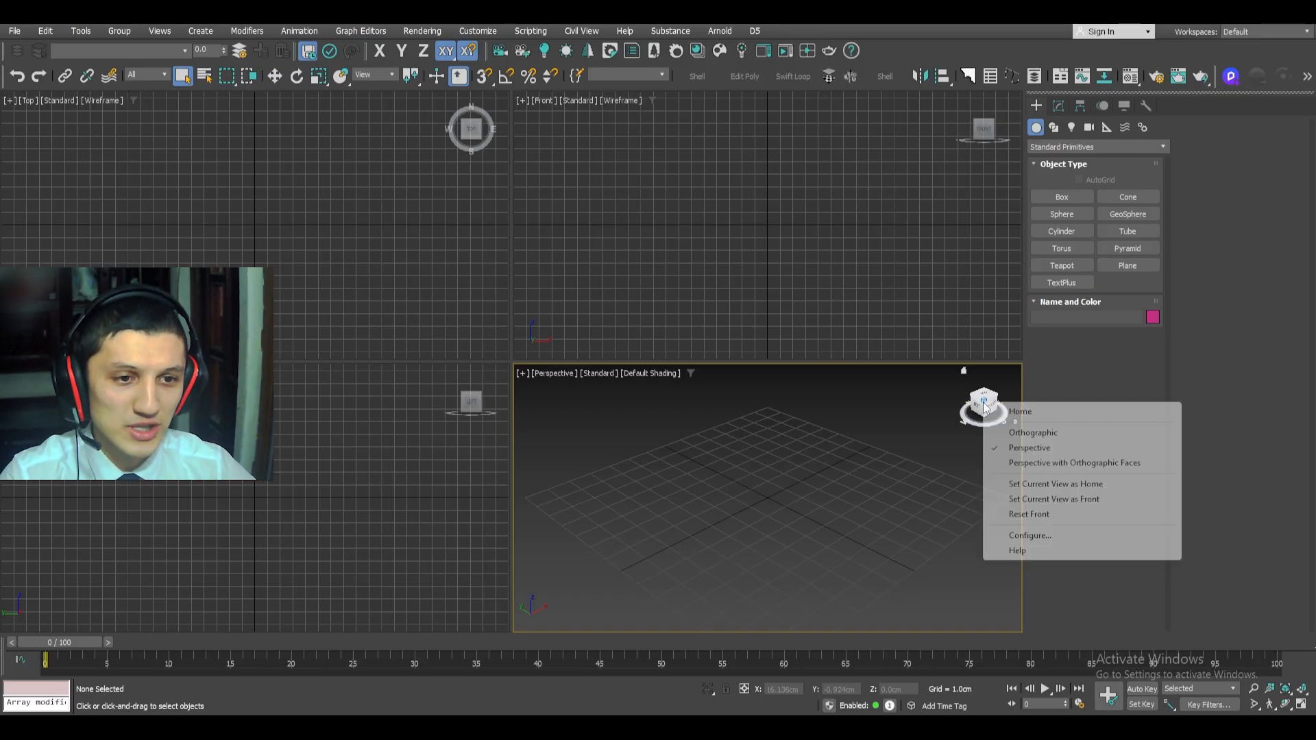
click(1023, 536)
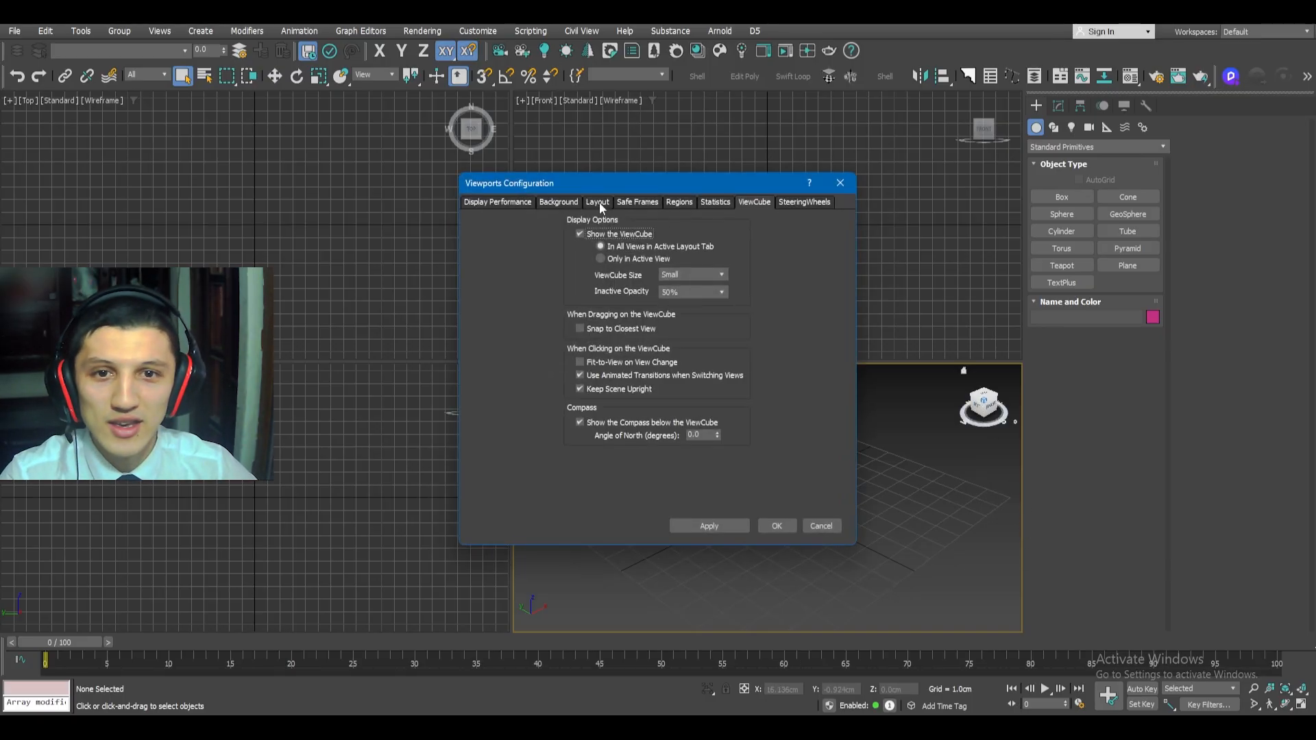
click(557, 201)
click(594, 201)
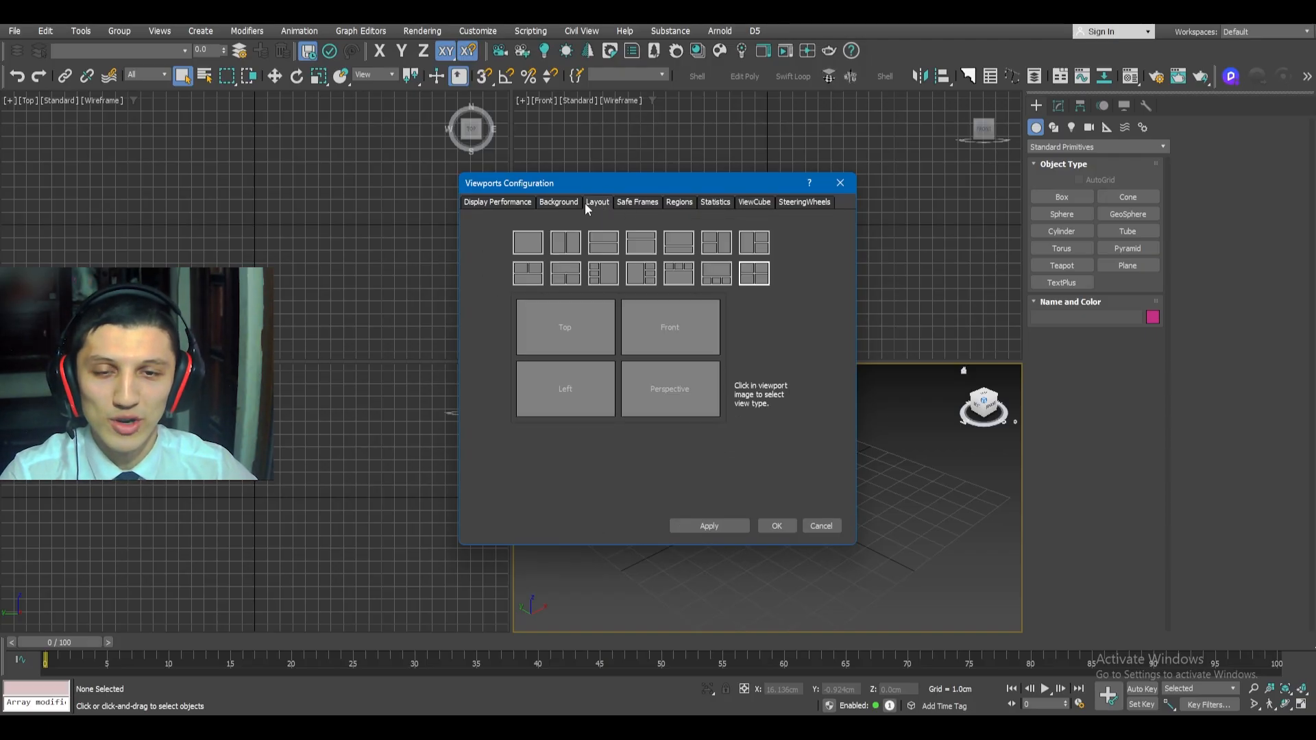
- Preview the different viewport arrangements, including the two-pane, three-pane and four-pane layouts
click(565, 249)
click(603, 244)
click(650, 247)
click(689, 246)
click(682, 269)
click(719, 247)
click(726, 272)
click(752, 271)
click(753, 244)
click(641, 245)
click(606, 244)
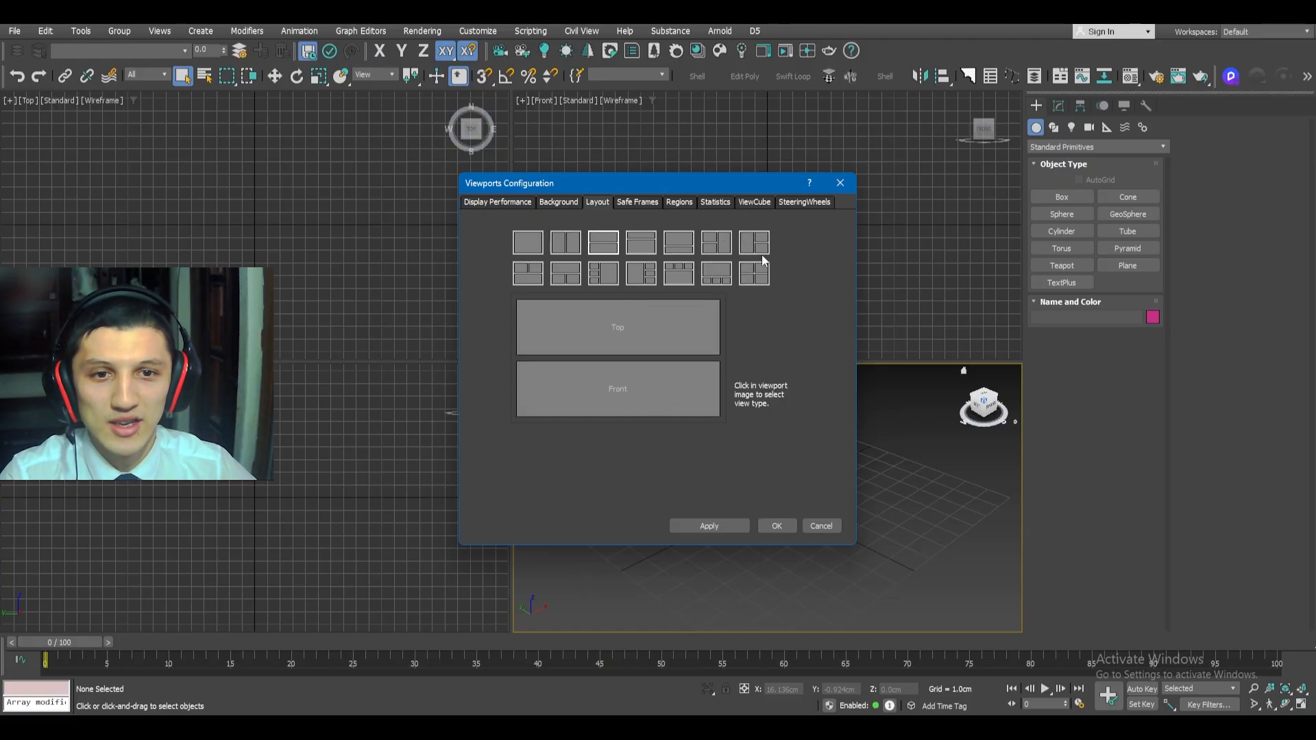
click(761, 273)
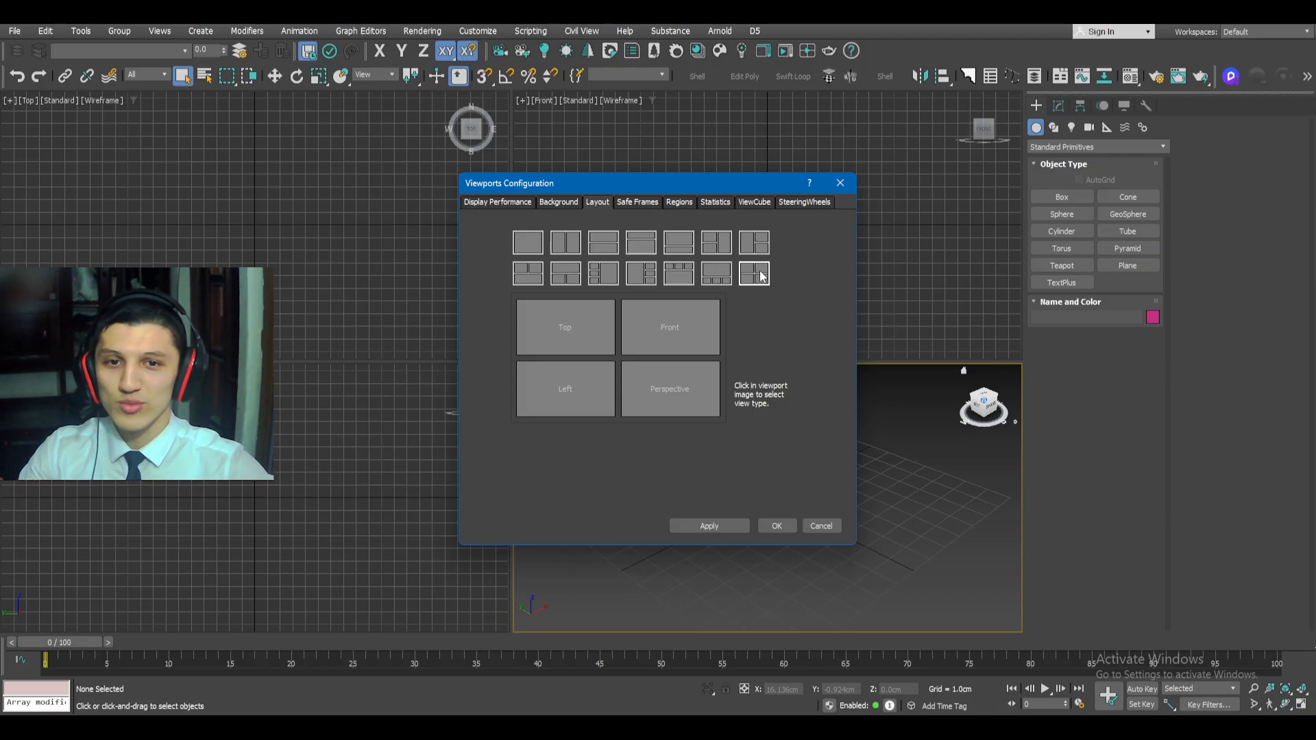
- Apply the layout with two side-by-side viewports, Top and Front
click(564, 243)
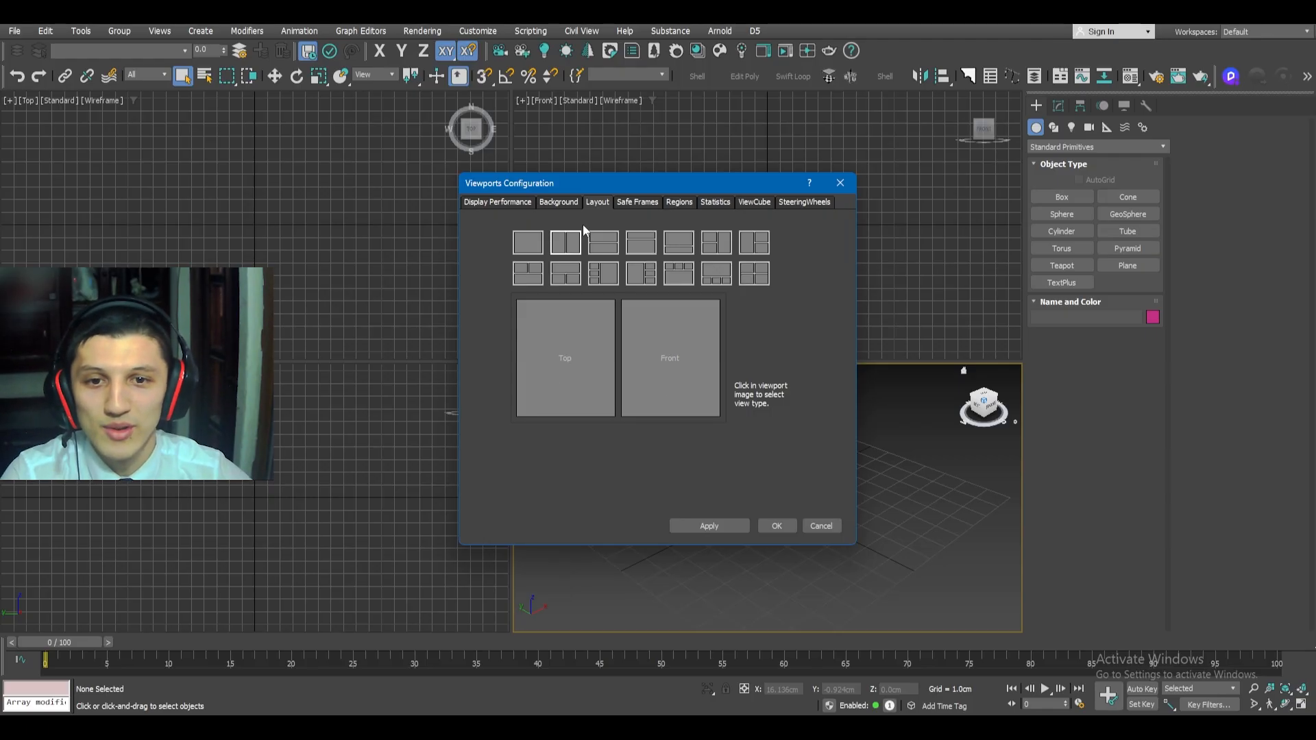
click(767, 524)
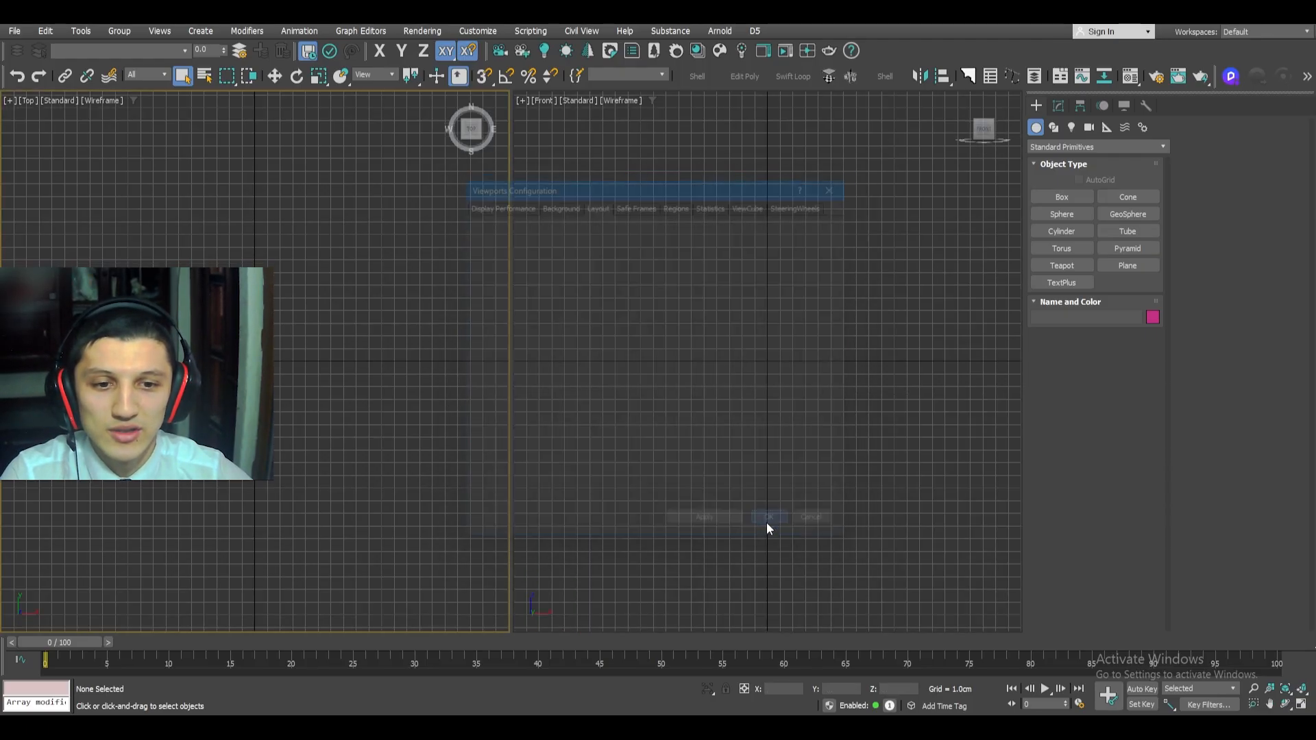
- Maximize the Top viewport so it fills the whole working area
scroll(454, 308, down, 3)
middle_drag(454, 308, 314, 375)
scroll(446, 318, down, 8)
scroll(336, 373, up, 4)
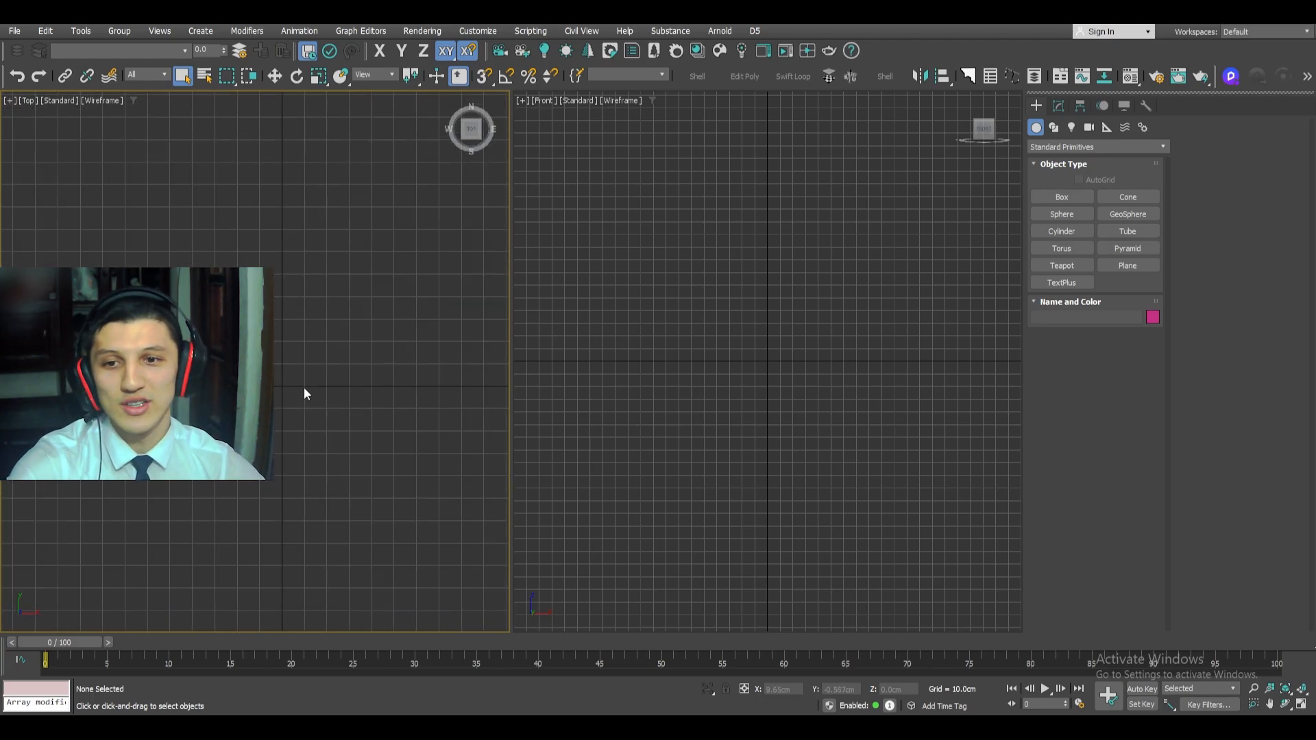
middle_drag(312, 372, 333, 382)
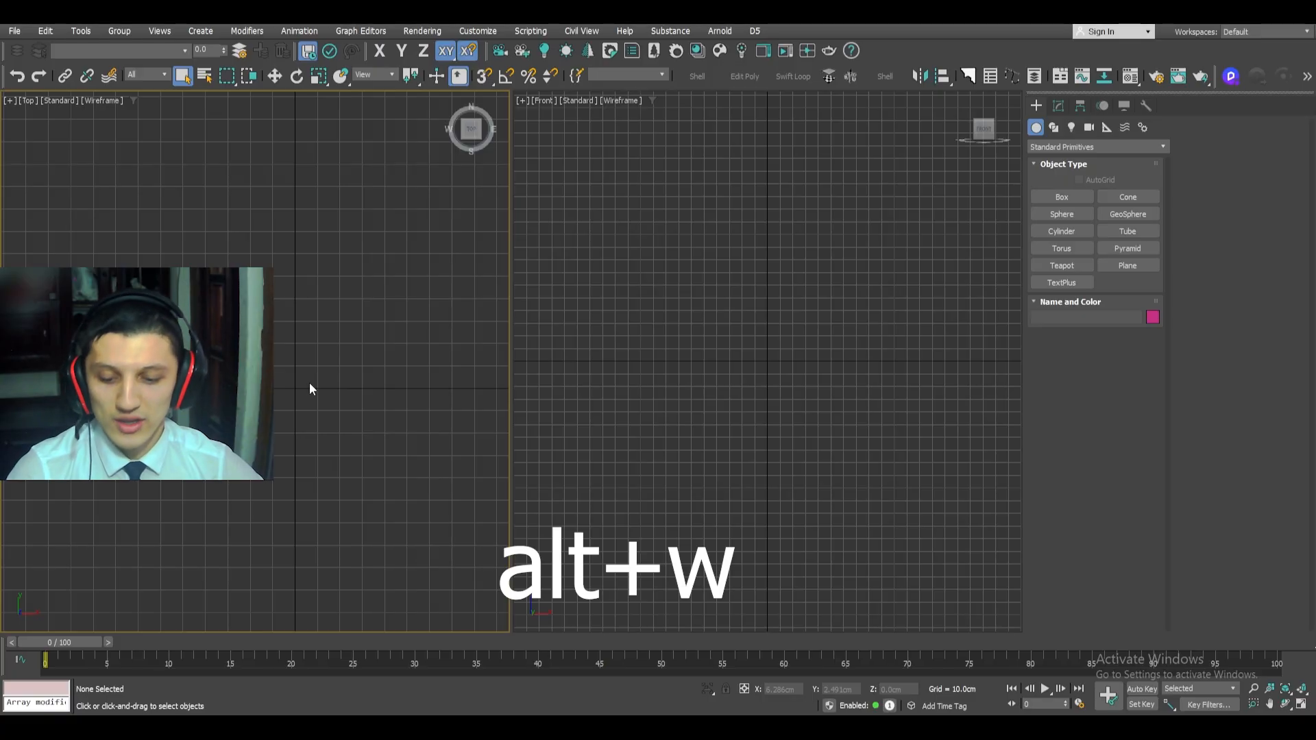
middle_drag(318, 377, 325, 378)
key(alt+w)
middle_drag(569, 384, 573, 384)
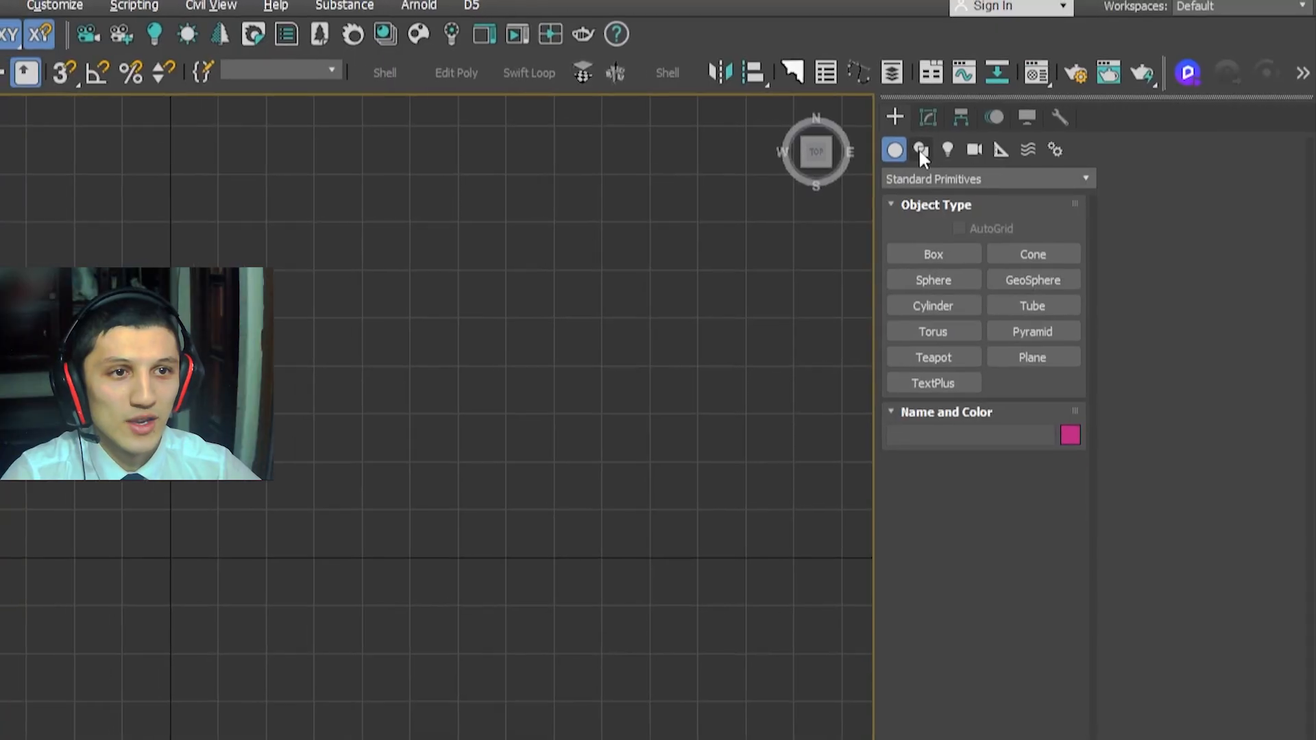
- Draw a rectangle spline about 110 cm long and 98 cm wide around the grid centre in the Top view
click(920, 150)
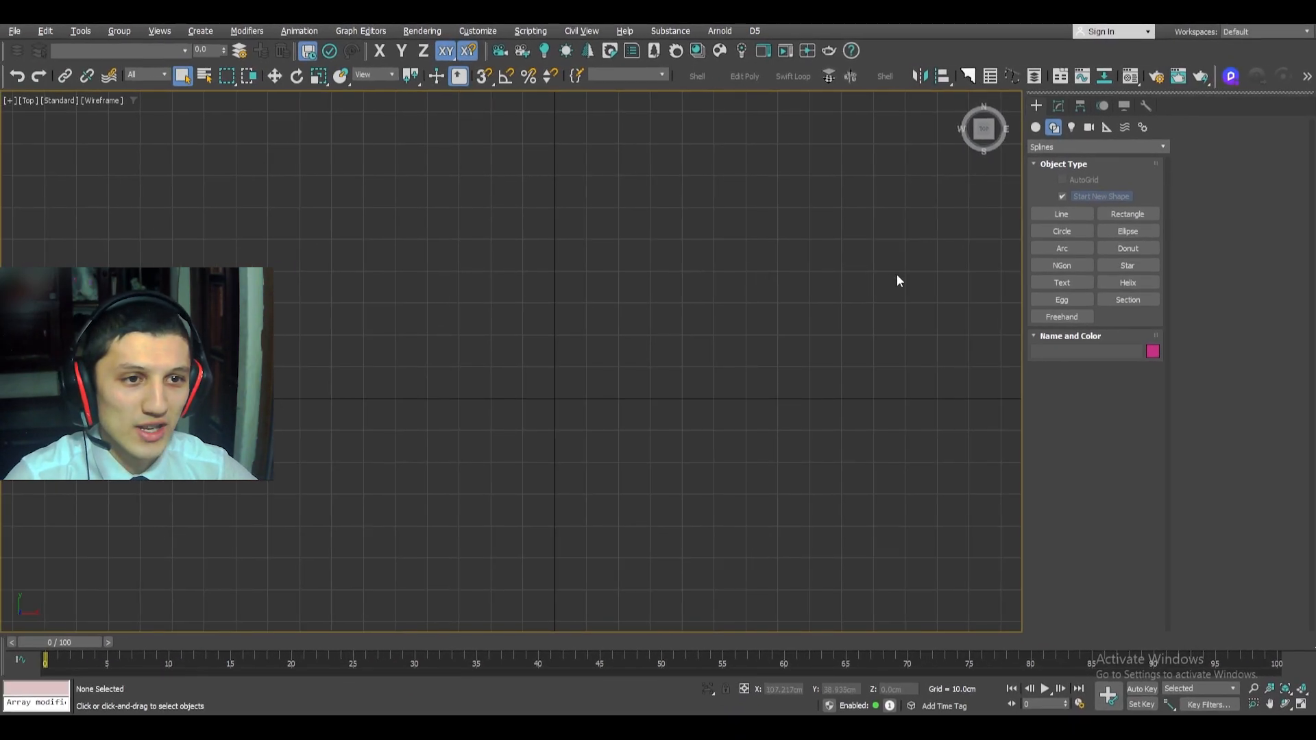
right_click(813, 296)
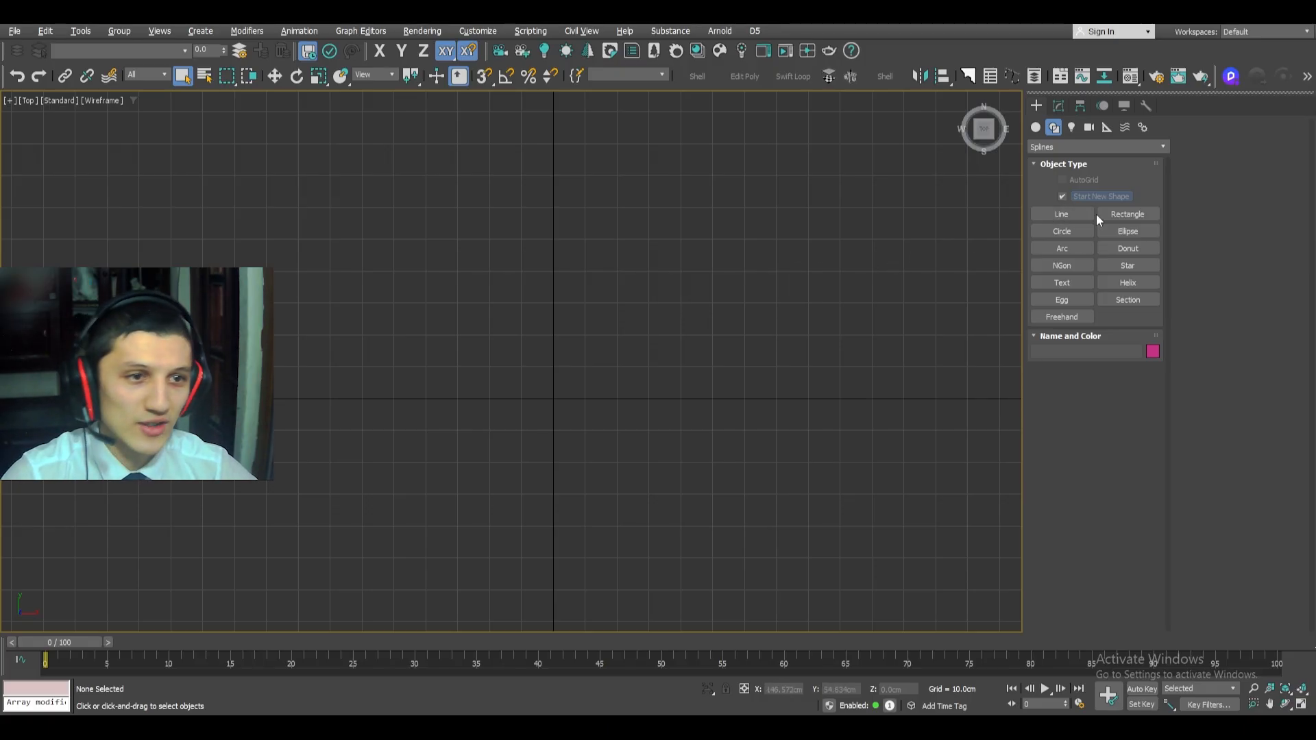
middle_drag(693, 282, 690, 281)
right_click(689, 281)
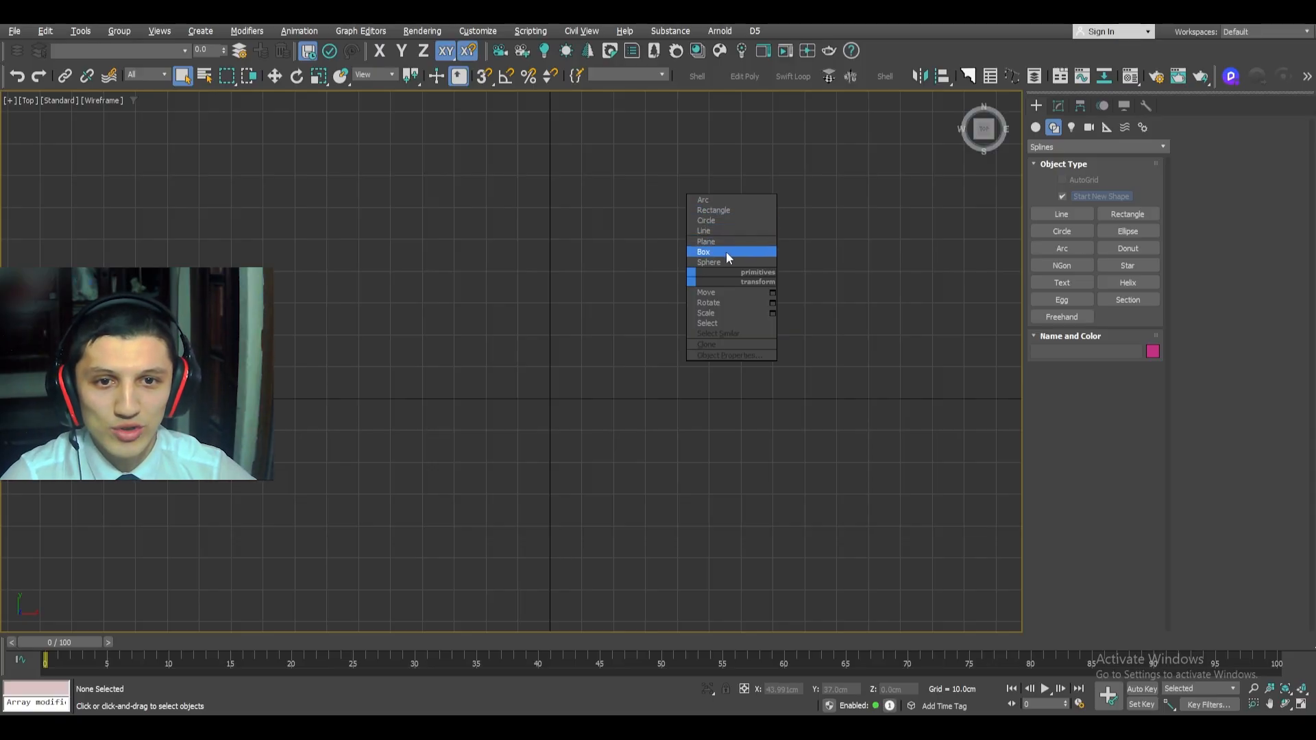
click(737, 212)
drag(458, 212, 760, 557)
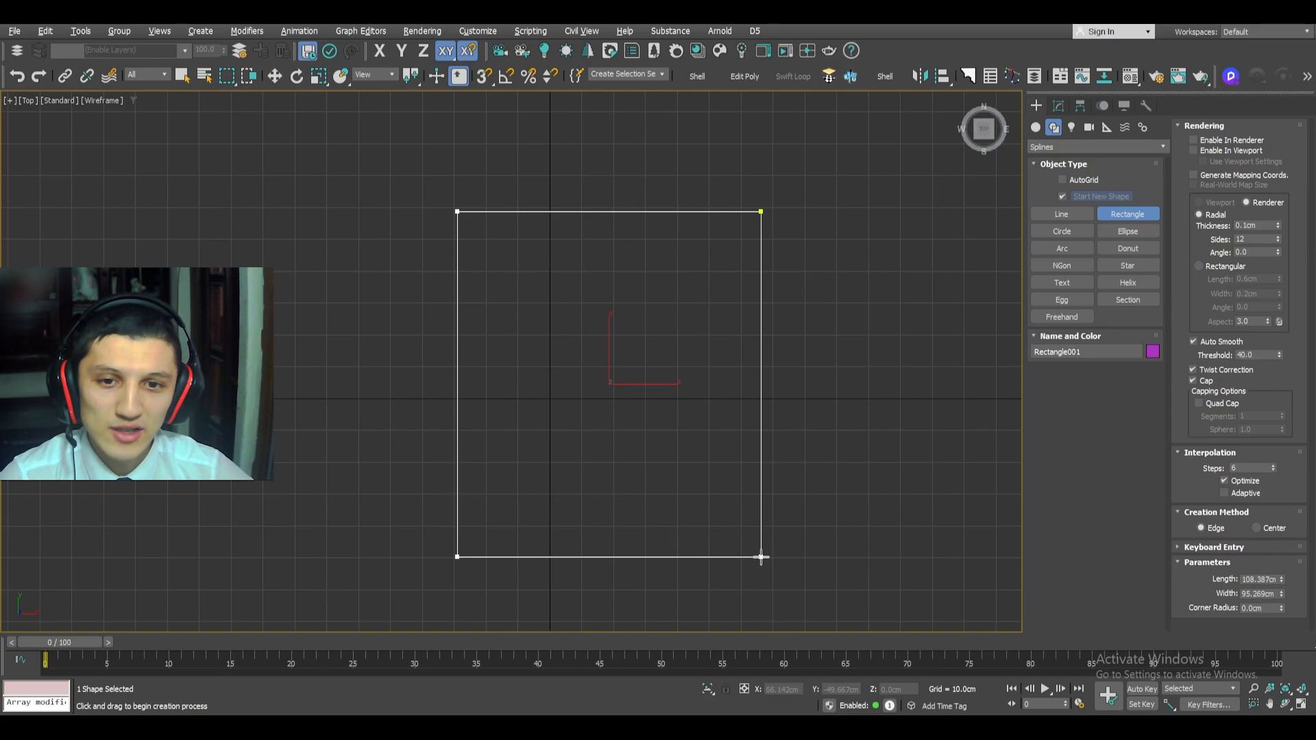
drag(761, 556, 769, 560)
right_click(708, 412)
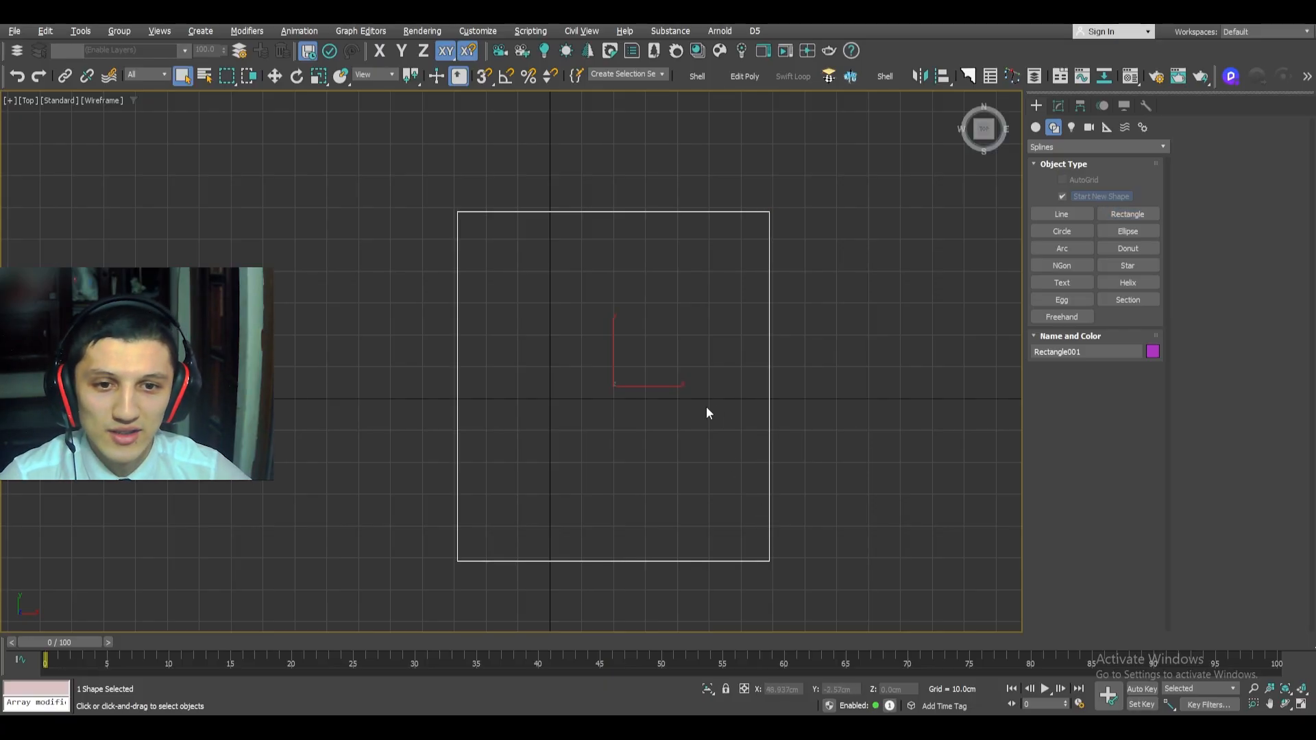
- Move the rectangle in the XY plane so that its centre sits close to the grid origin
key(w)
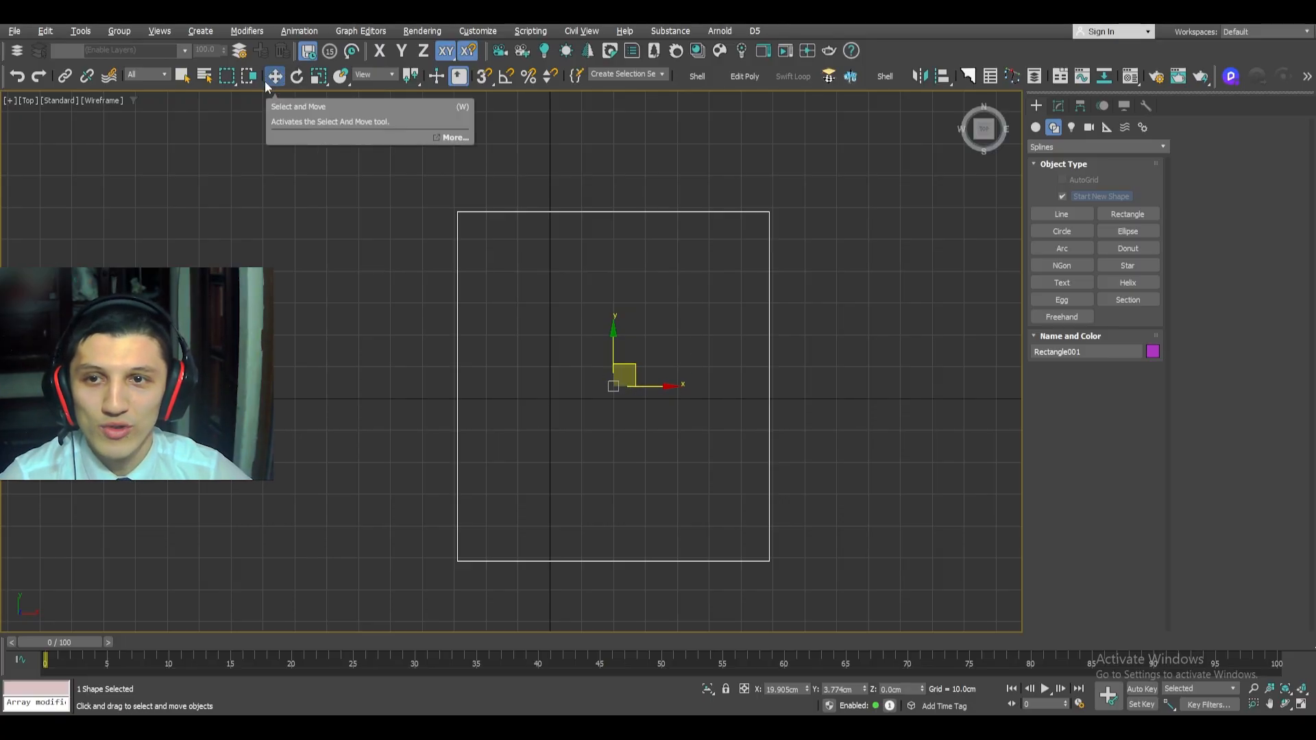
middle_drag(631, 379, 648, 379)
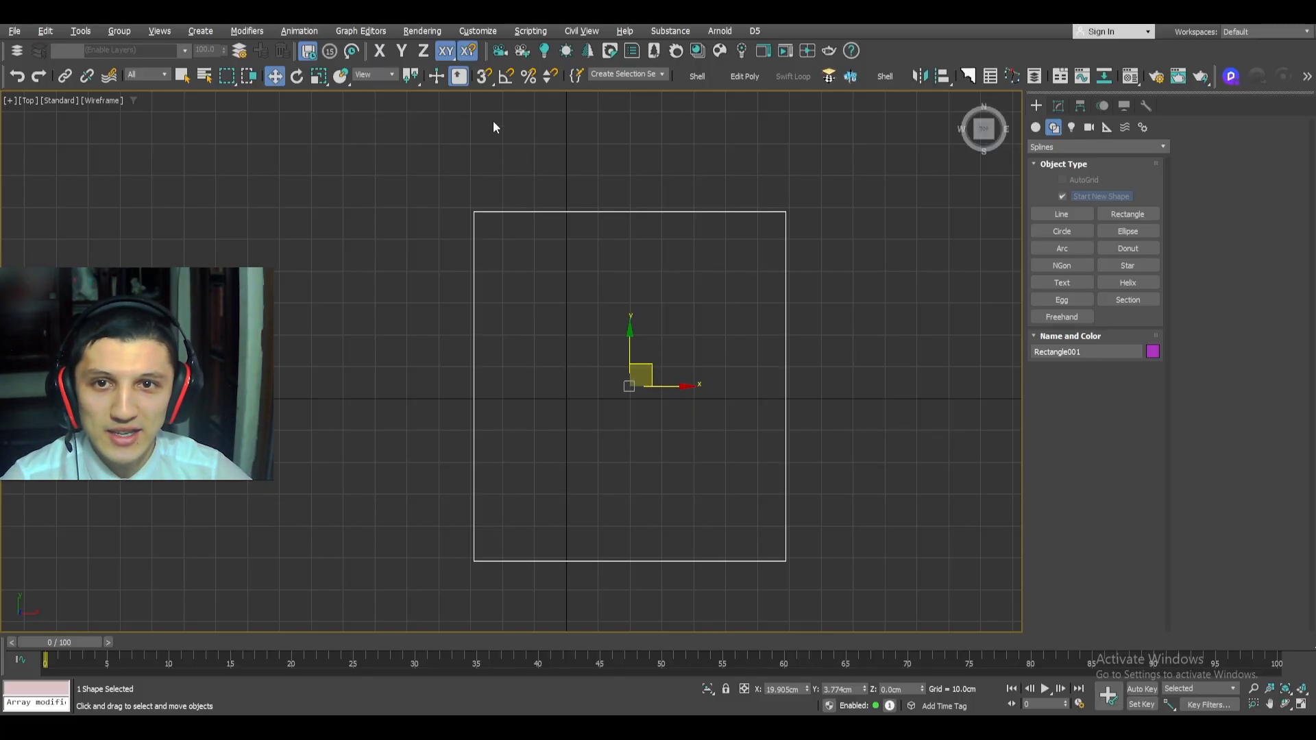
middle_drag(644, 362, 650, 362)
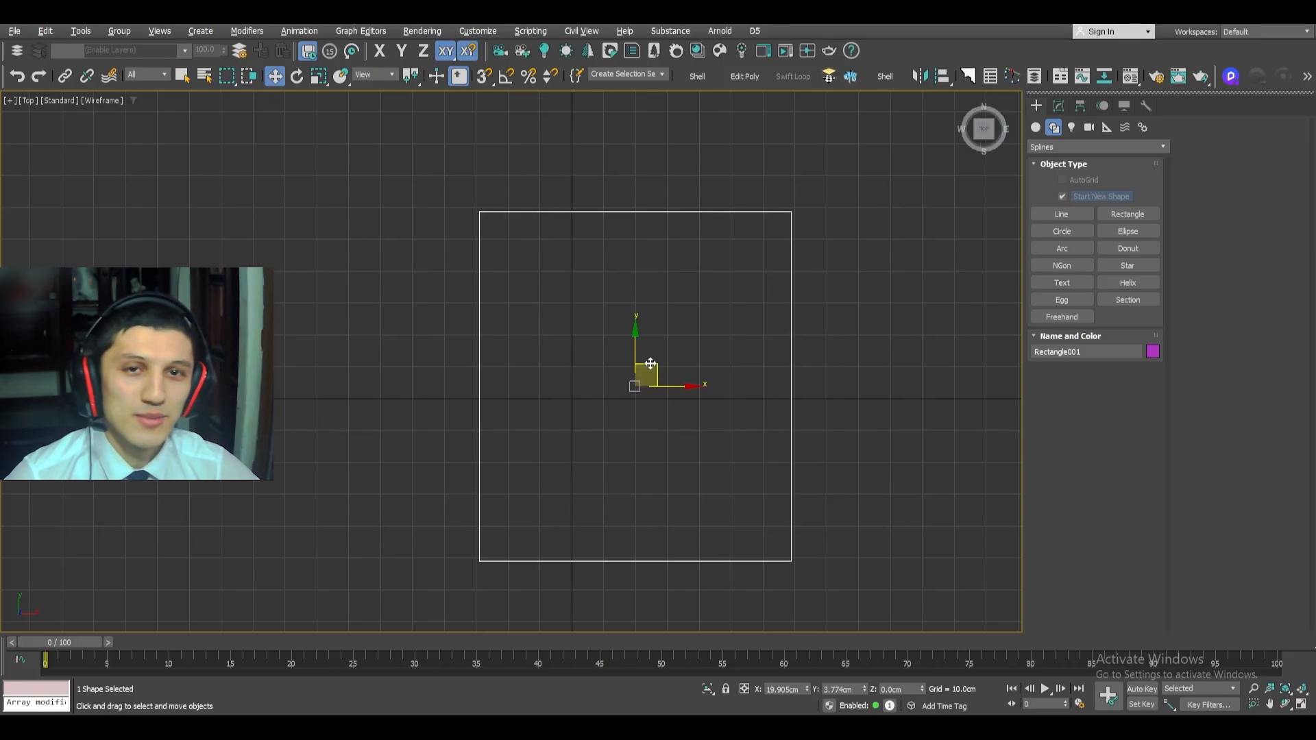
drag(654, 363, 654, 371)
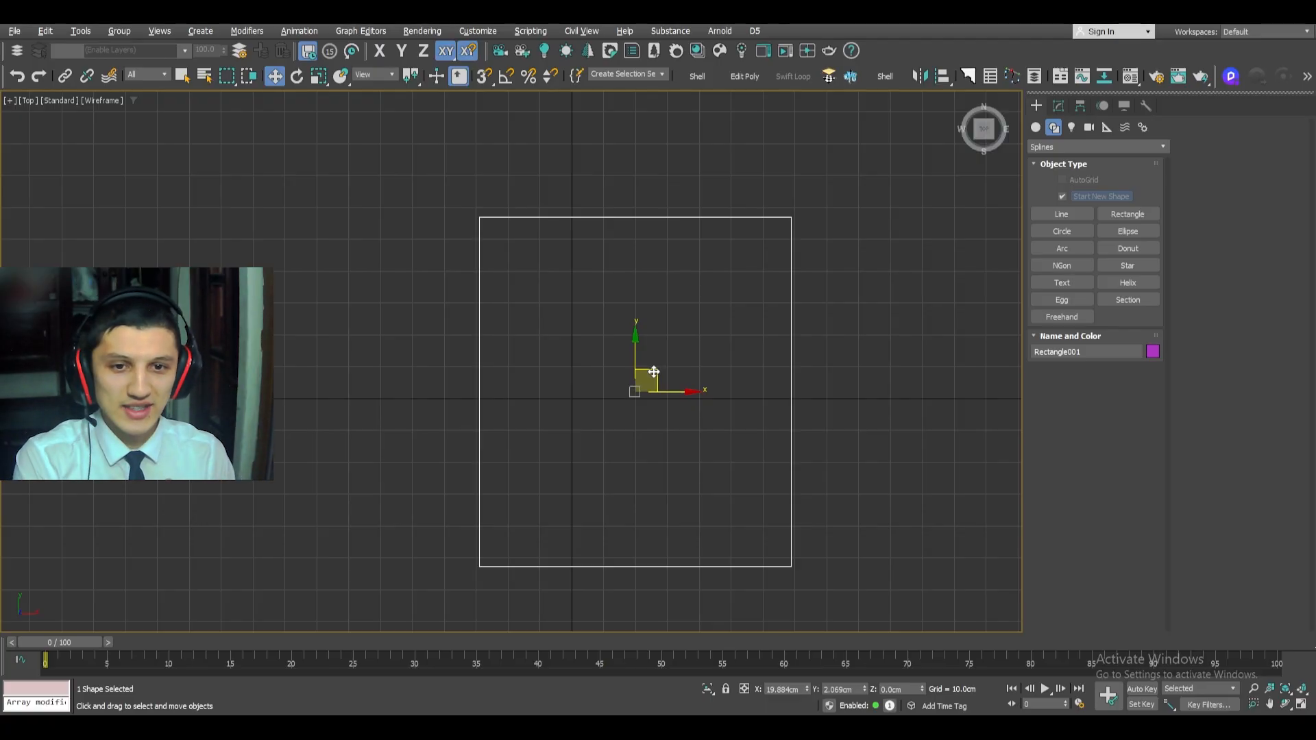
drag(654, 371, 571, 399)
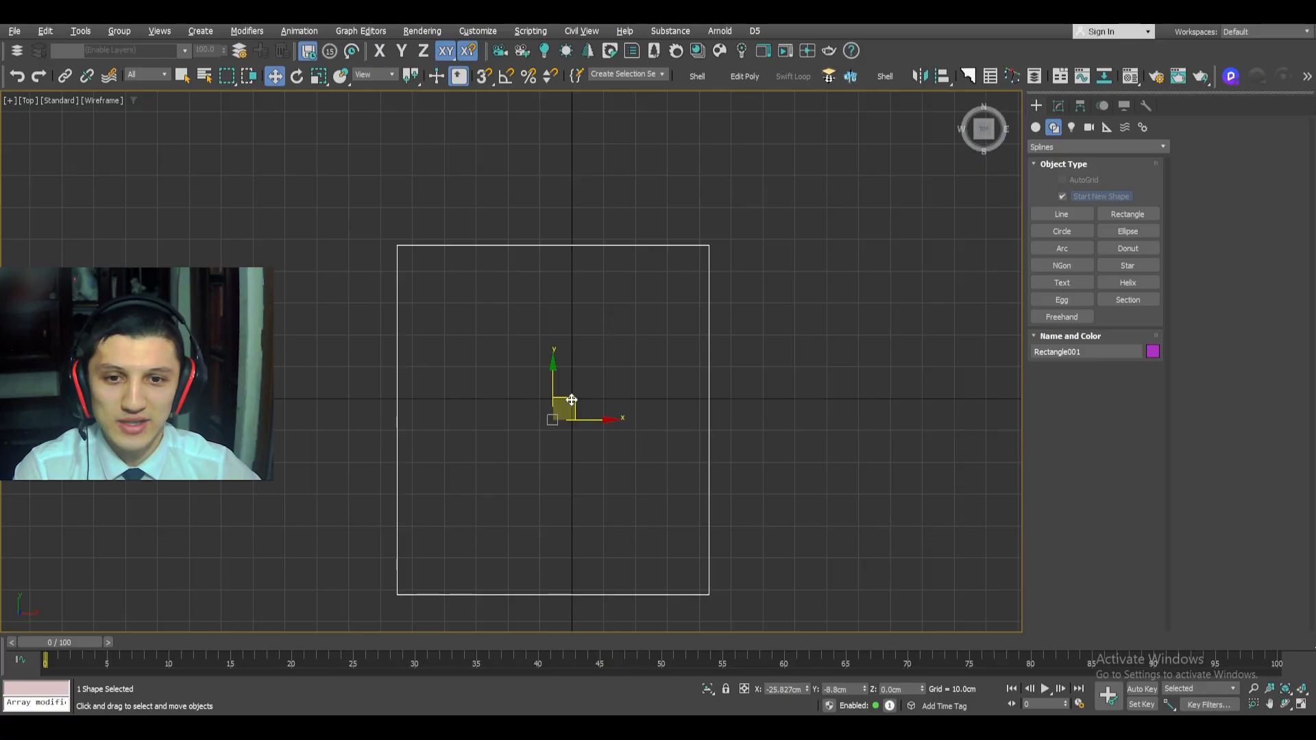
- Clone the rectangle along the X axis as one independent copy, at about X 104 cm beside the original
key(s)
mouse_move(572, 400)
mouse_down()
mouse_move(600, 403)
mouse_move(570, 400)
mouse_move(630, 343)
mouse_move(626, 376)
mouse_move(573, 402)
mouse_move(822, 411)
mouse_up()
scroll(576, 402, down, 2)
key(s)
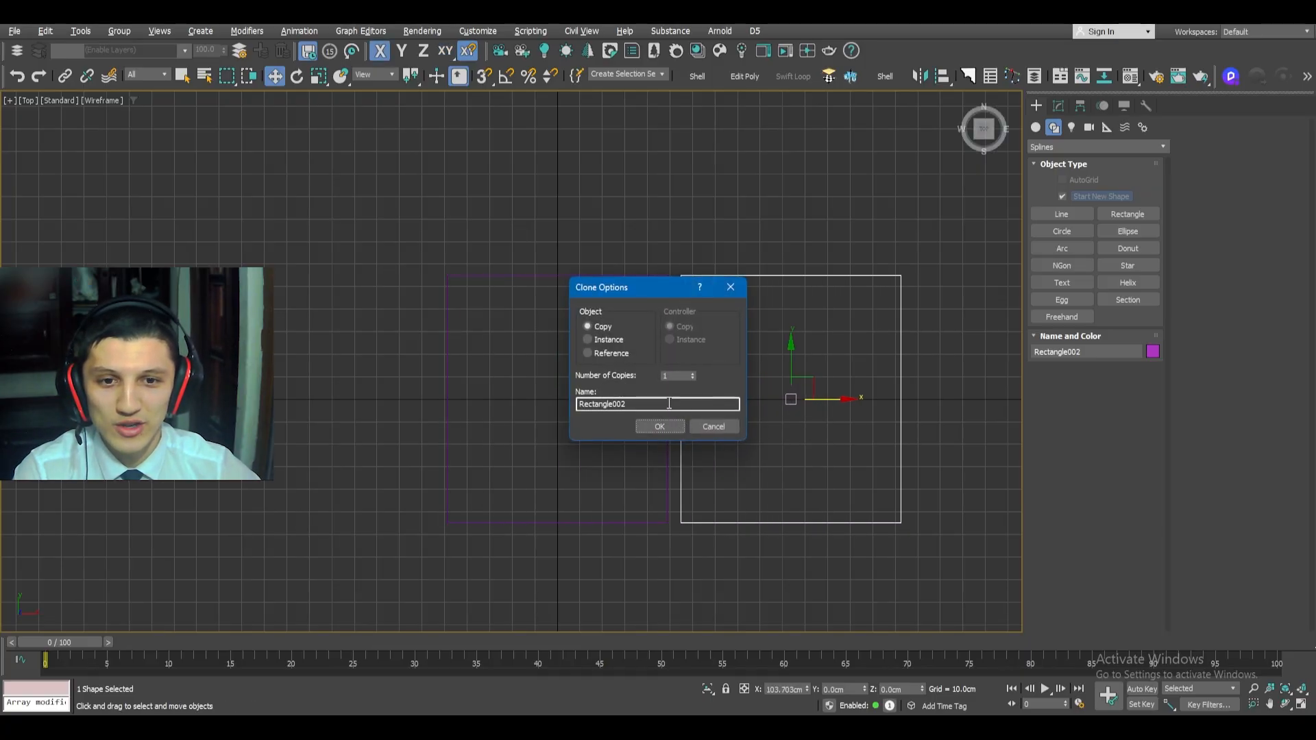
key(Return)
- Snap the copied rectangle flush against the original's edge and hide the grid
scroll(693, 346, up, 5)
mouse_move(658, 236)
mouse_down()
mouse_move(610, 249)
mouse_move(612, 267)
mouse_move(676, 273)
mouse_up()
middle_drag(677, 271, 679, 290)
key(s)
drag(678, 219, 619, 270)
scroll(619, 270, down, 5)
middle_drag(672, 270, 637, 308)
key(g)
scroll(643, 311, up, 3)
scroll(623, 306, down, 3)
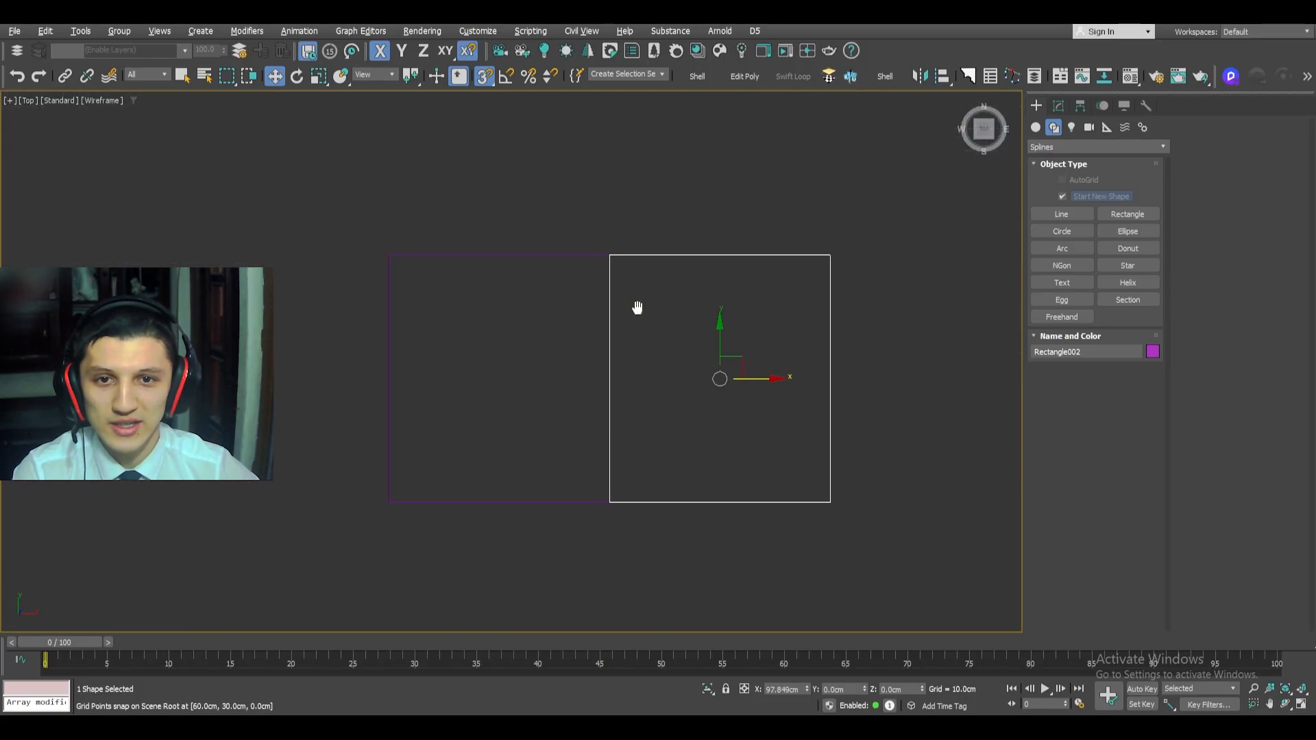
- Undo the last move and try to place the copy against the original by eye, without snapping
key(ctrl+z)
scroll(626, 254, up, 4)
drag(626, 254, 557, 295)
scroll(560, 251, up, 5)
scroll(552, 241, up, 5)
scroll(624, 179, up, 4)
middle_drag(657, 196, 483, 274)
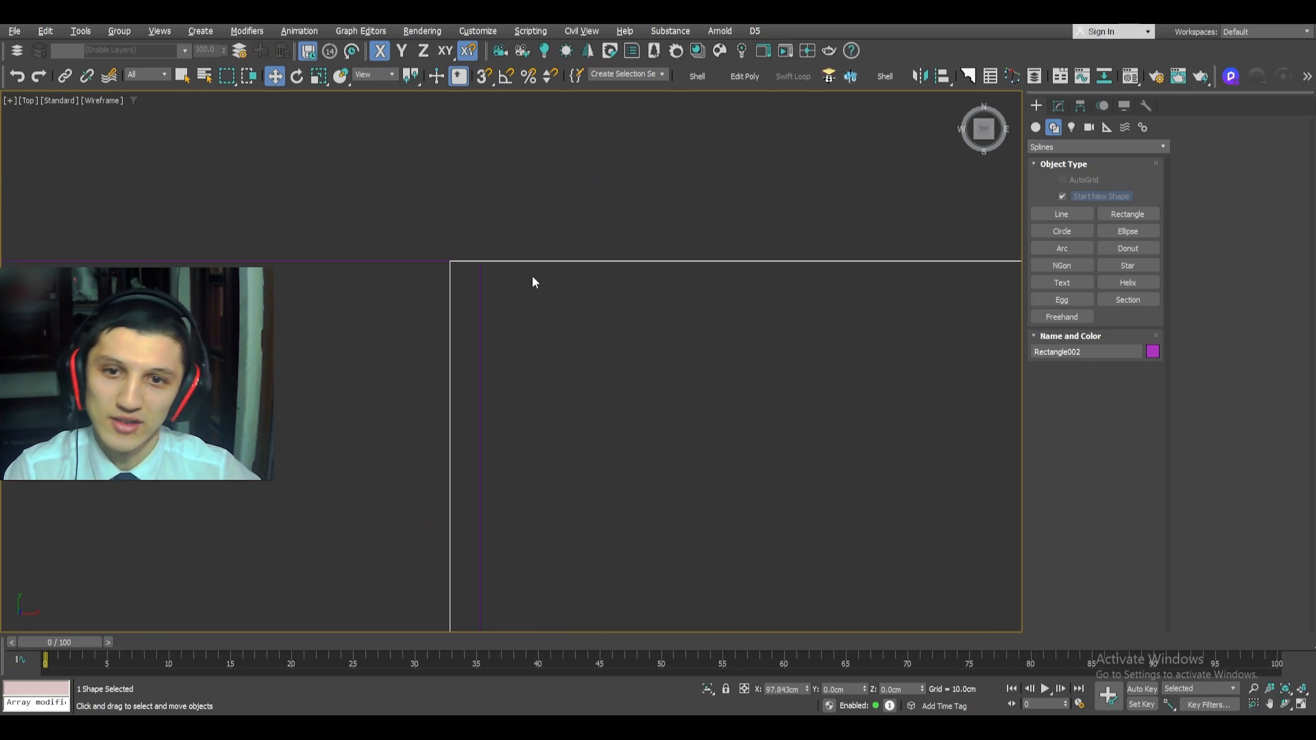
- Move the copy along X with snapping enabled so its side meets the original rectangle's side exactly, and inspect the joint
key(s)
drag(454, 293, 503, 327)
key(s)
scroll(492, 256, up, 5)
scroll(381, 295, up, 4)
scroll(382, 294, down, 6)
middle_drag(383, 293, 635, 305)
scroll(516, 278, down, 7)
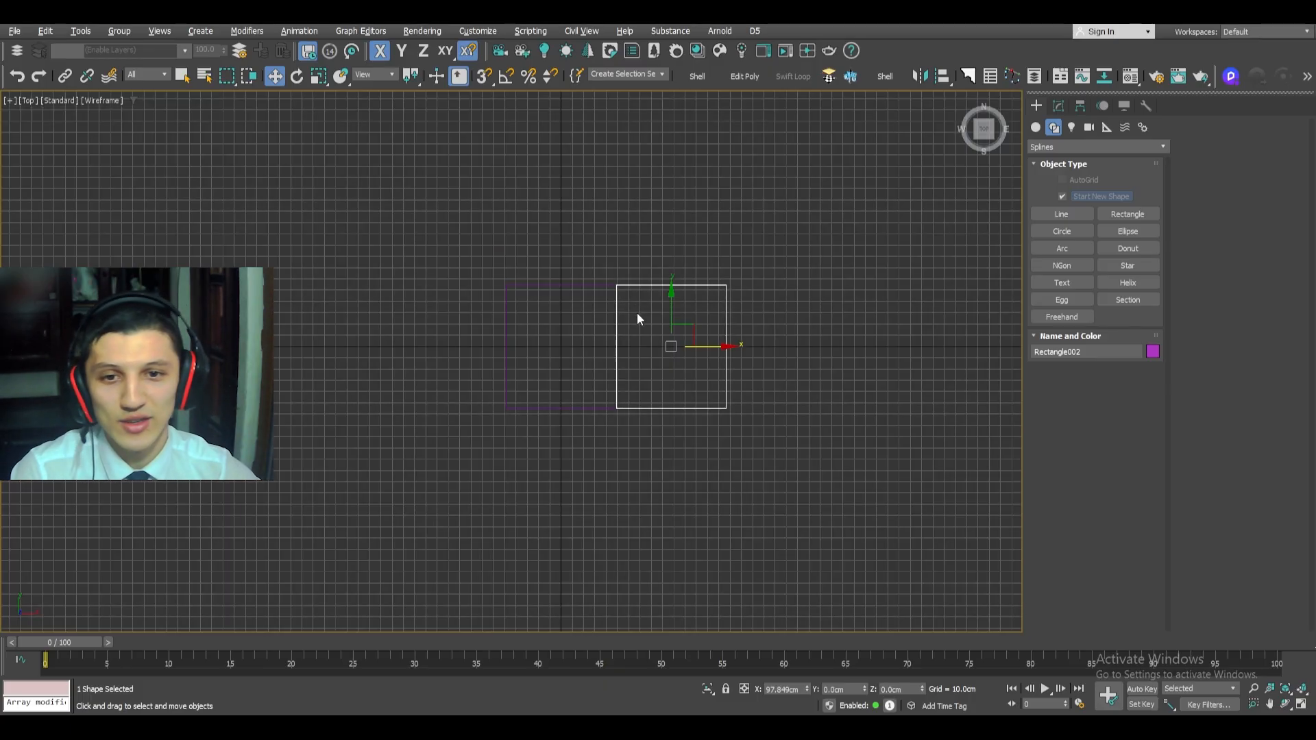
scroll(606, 332, up, 4)
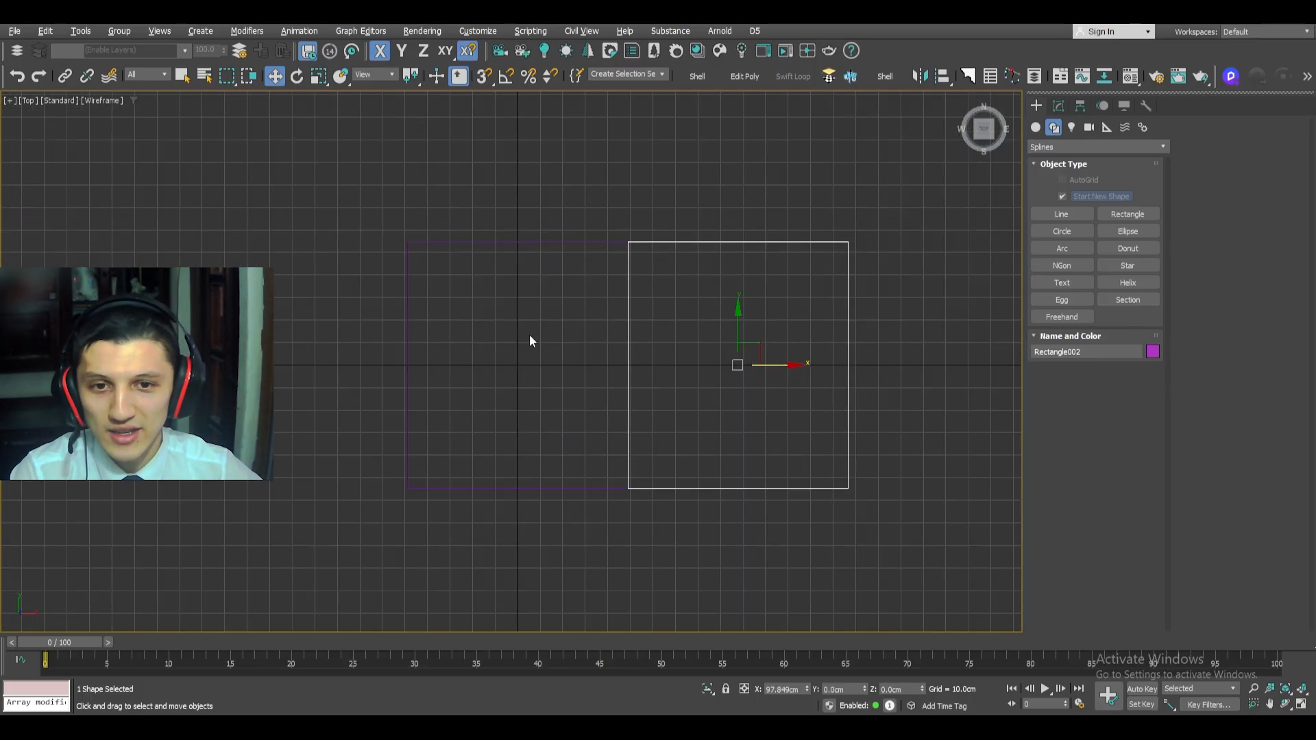
- Create a 10 by 10 cm plane inside the original rectangle, snapped to the grid points
right_click(554, 331)
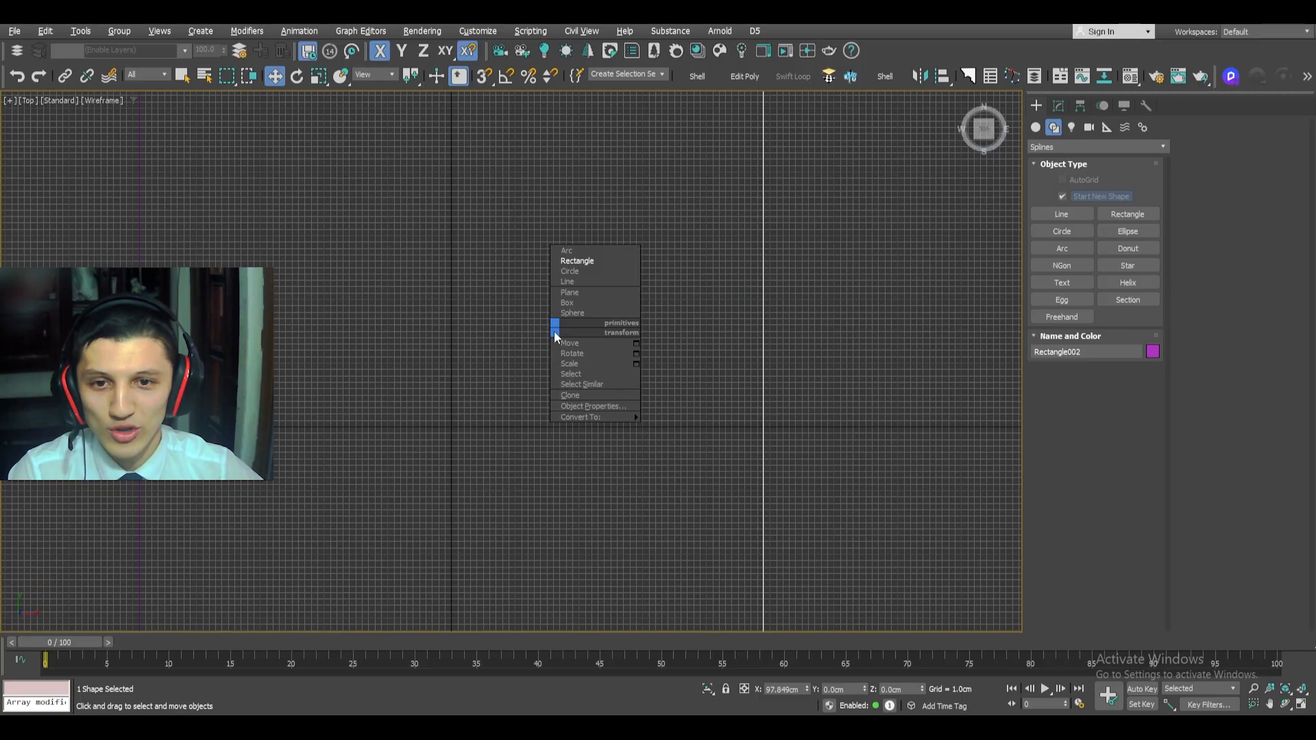
click(581, 298)
drag(581, 288, 612, 321)
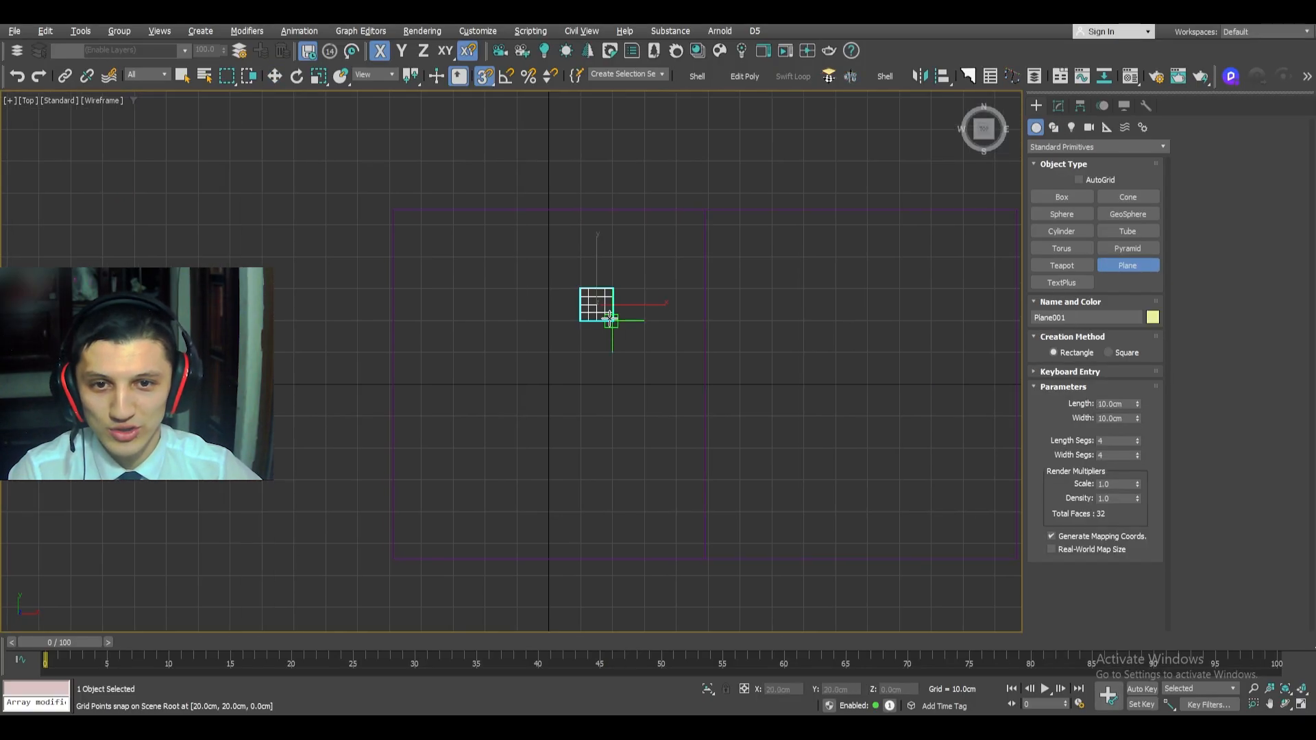
key(w)
mouse_move(1137, 296)
mouse_down()
mouse_move(1130, 280)
mouse_move(1132, 299)
mouse_up()
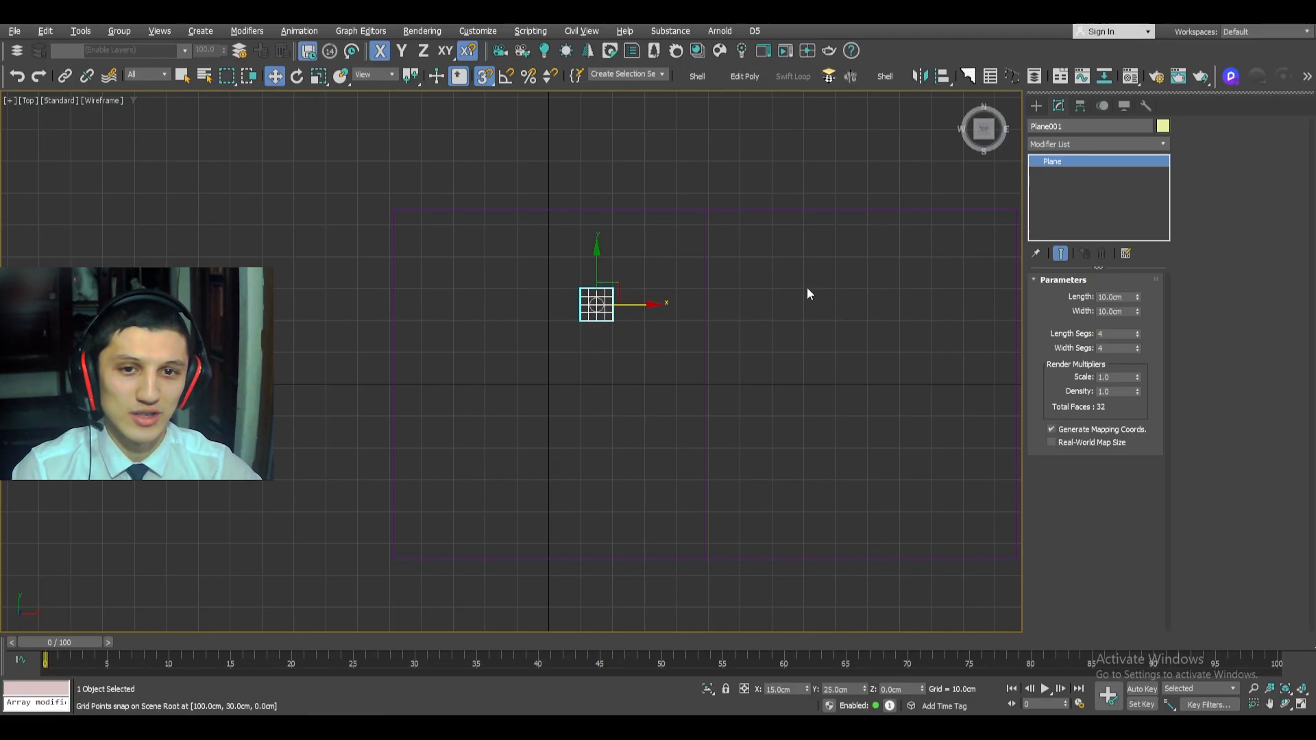
- Create a second plane, 1.5 cm long and 1 cm wide, within the 10 cm plane, snapped to the finer grid
scroll(598, 305, up, 2)
scroll(587, 289, up, 4)
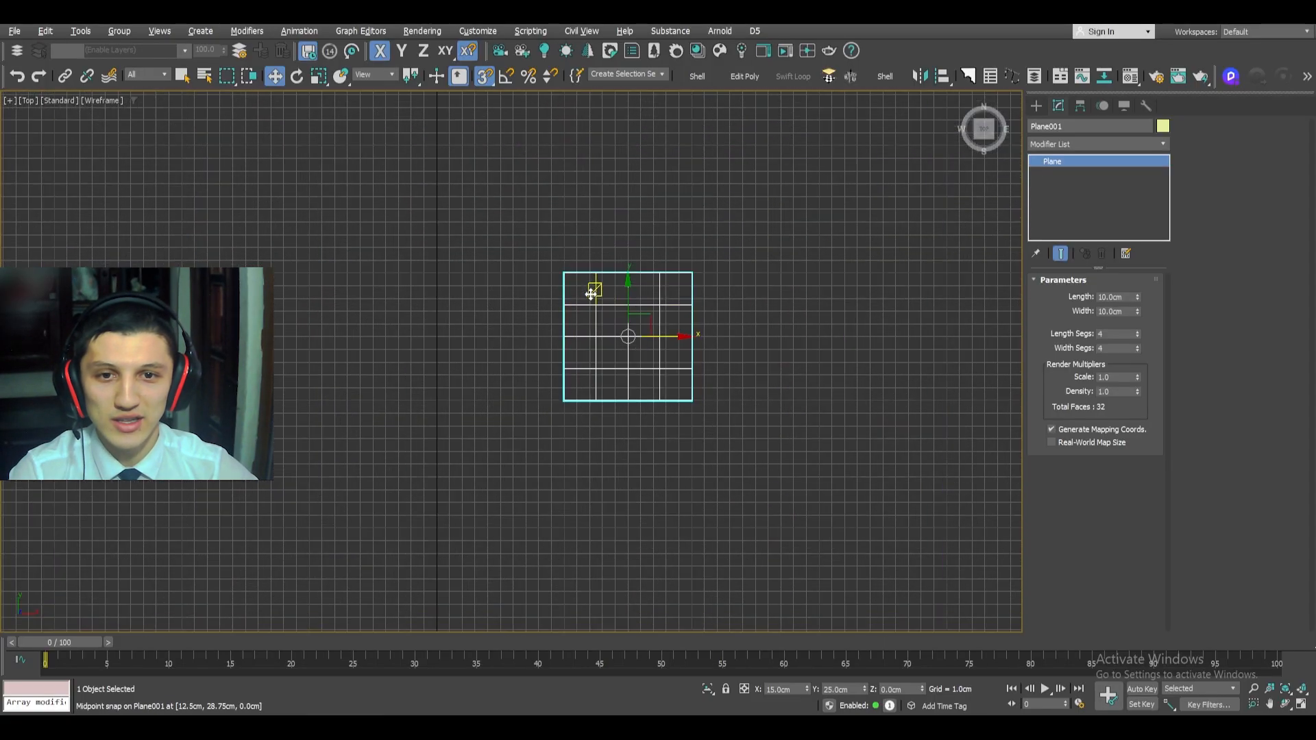
right_click(614, 304)
click(622, 260)
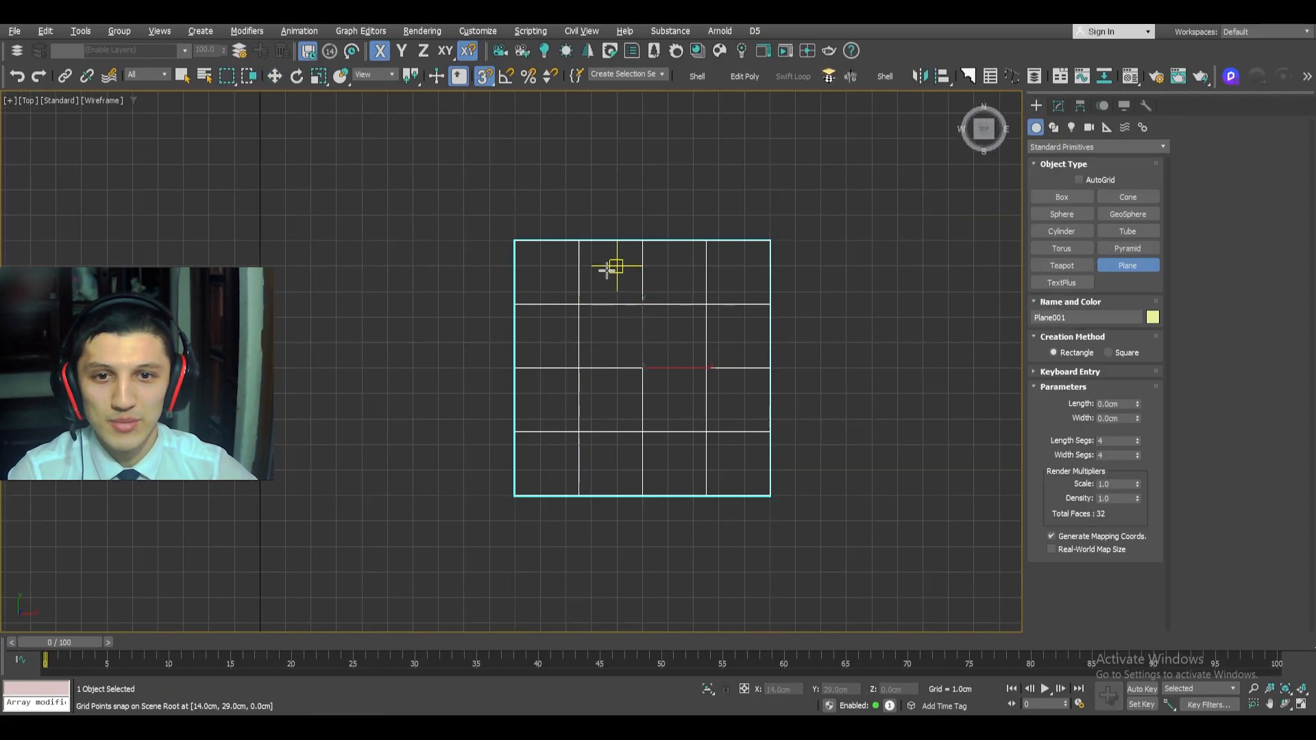
drag(617, 266, 643, 305)
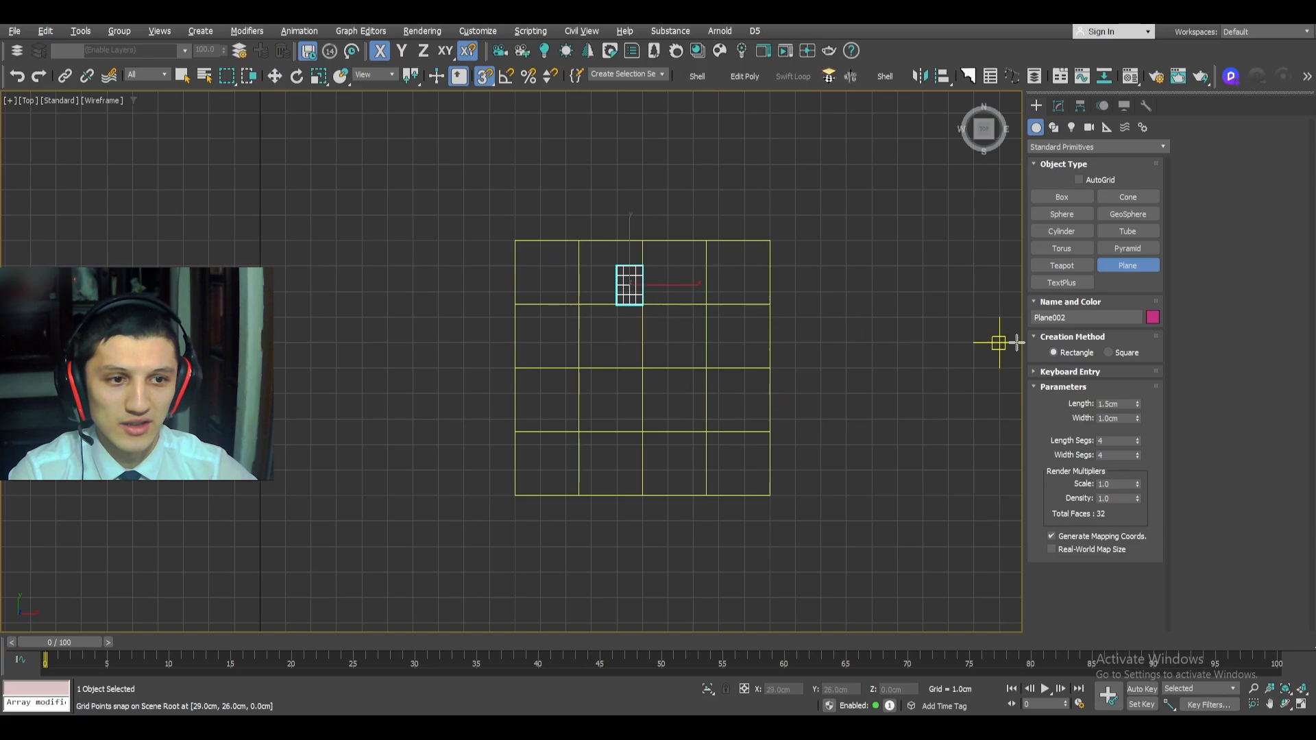
- Remove the two test planes and the copied rectangle from the scene
key(ctrl+z)
key(ctrl+z)
right_click(664, 327)
scroll(664, 327, down, 7)
middle_drag(664, 327, 697, 348)
key(Delete)
- Select the original rectangle, turn snapping off and reduce the rectangle's length to about 101 cm
click(642, 295)
middle_drag(612, 332, 644, 348)
key(s)
scroll(645, 348, up, 2)
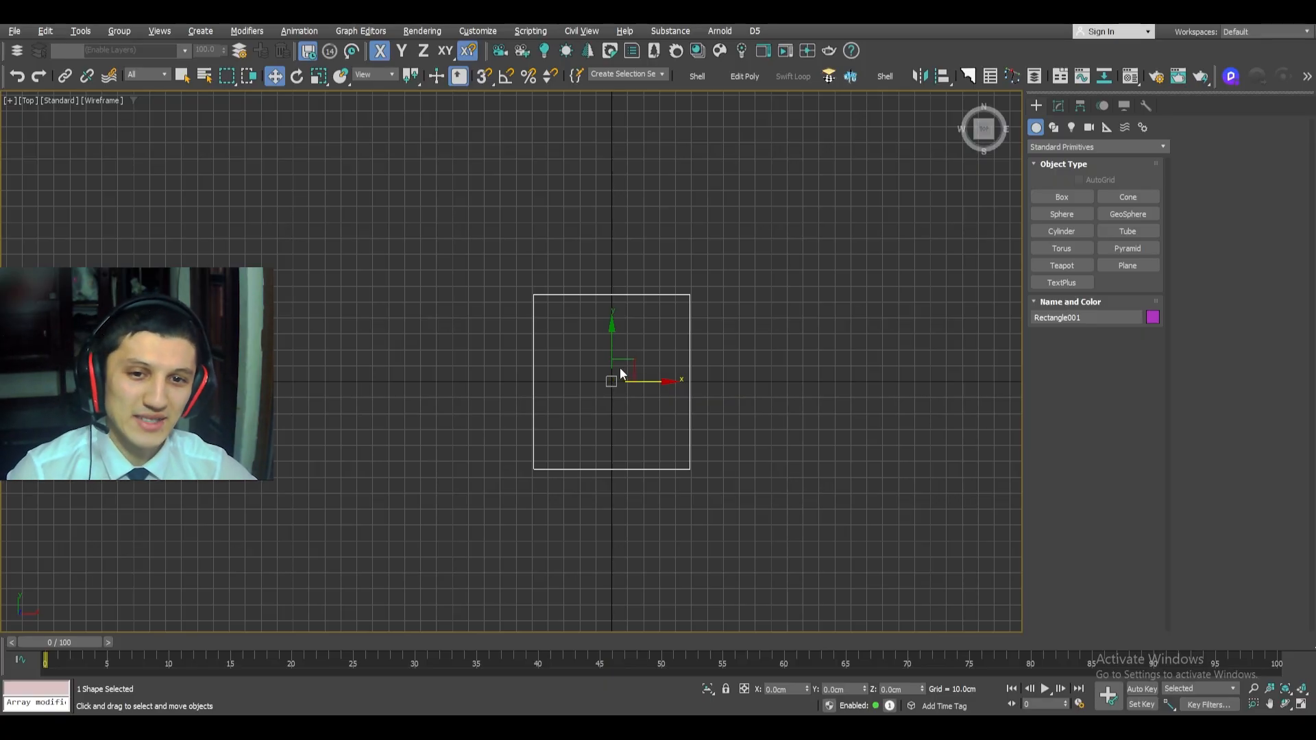
middle_drag(627, 364, 630, 364)
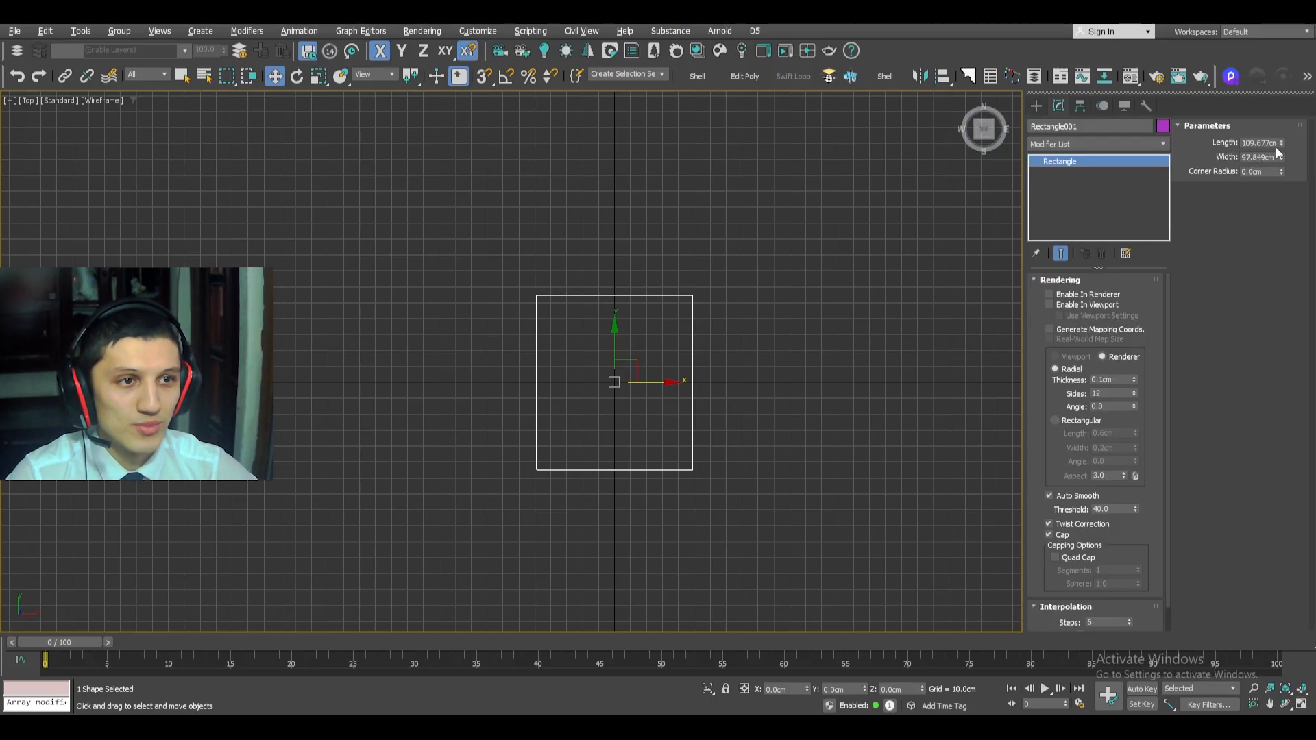
mouse_move(1280, 143)
mouse_down()
mouse_move(1285, 122)
mouse_move(1289, 166)
mouse_move(1297, 111)
mouse_move(1292, 174)
mouse_move(1289, 139)
mouse_move(1266, 148)
mouse_up()
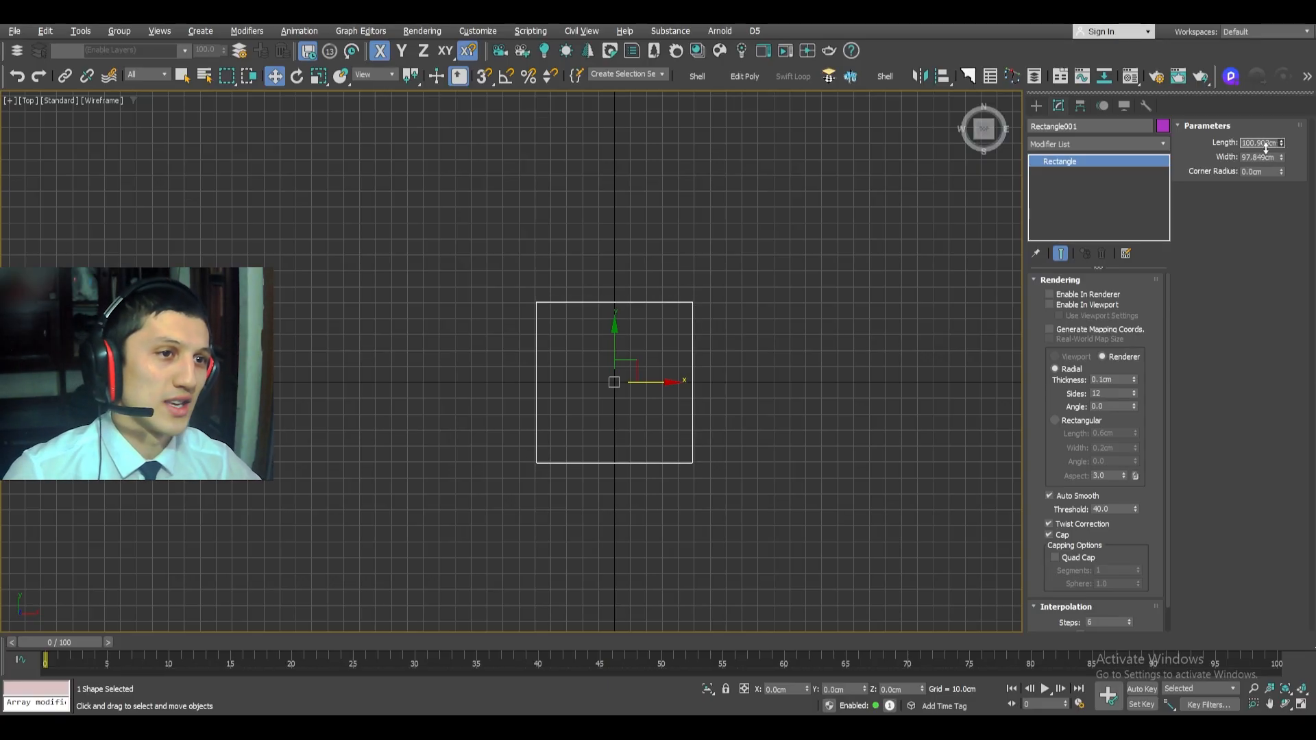
- Undo the last length change and set the rectangle's length to 400 cm and width to 300 cm
key(ctrl+z)
double_click(1264, 143)
text(400)
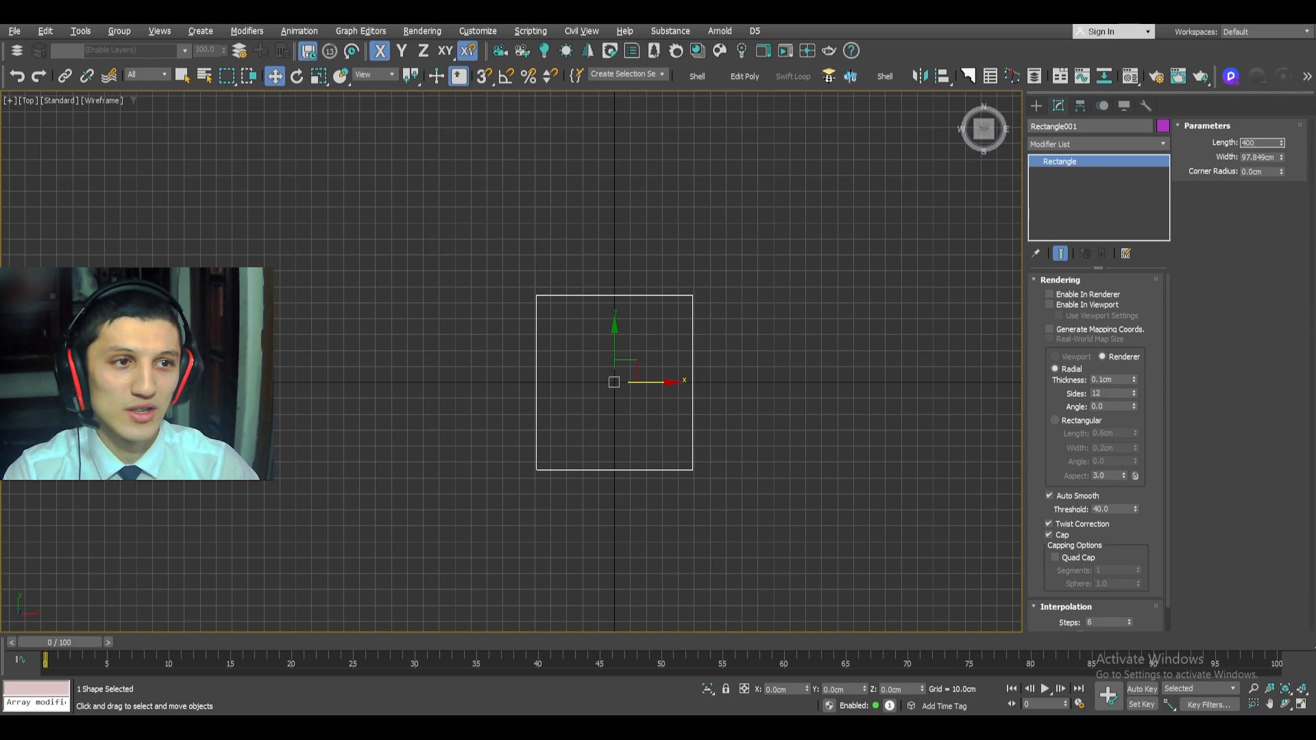
key(Return)
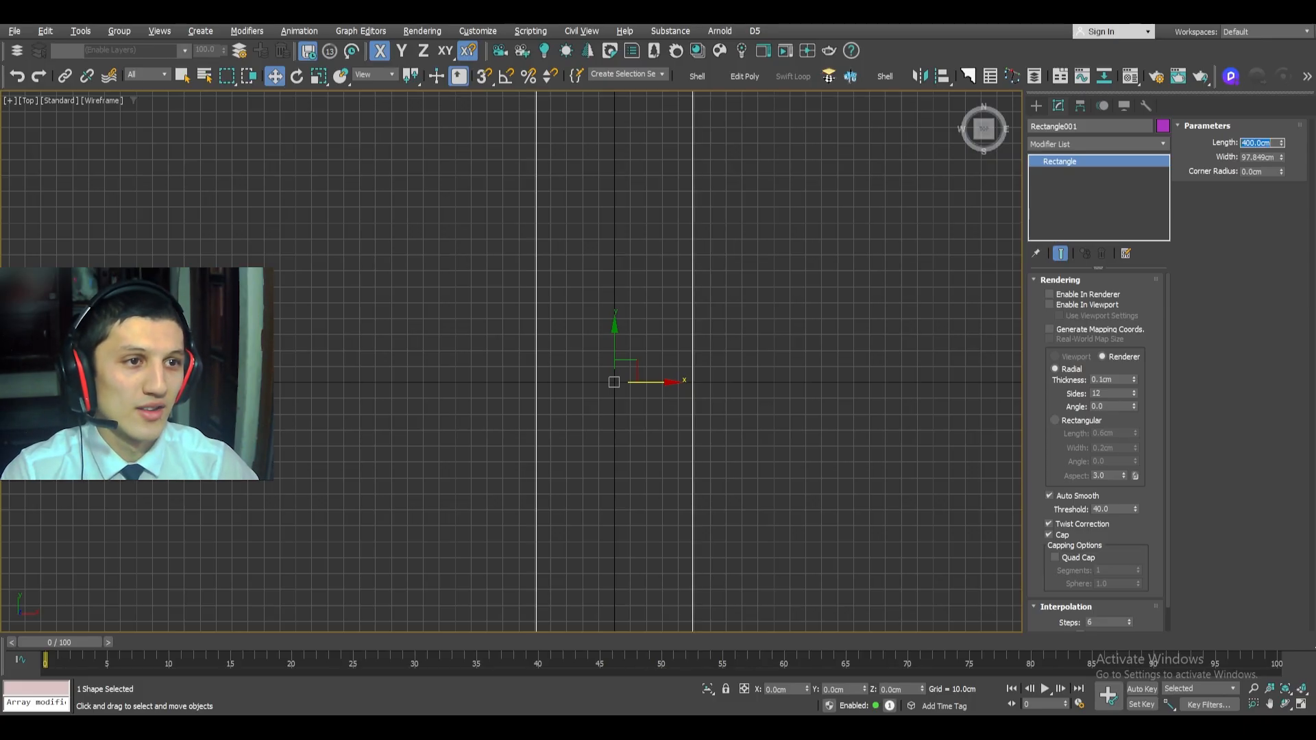
click(1264, 157)
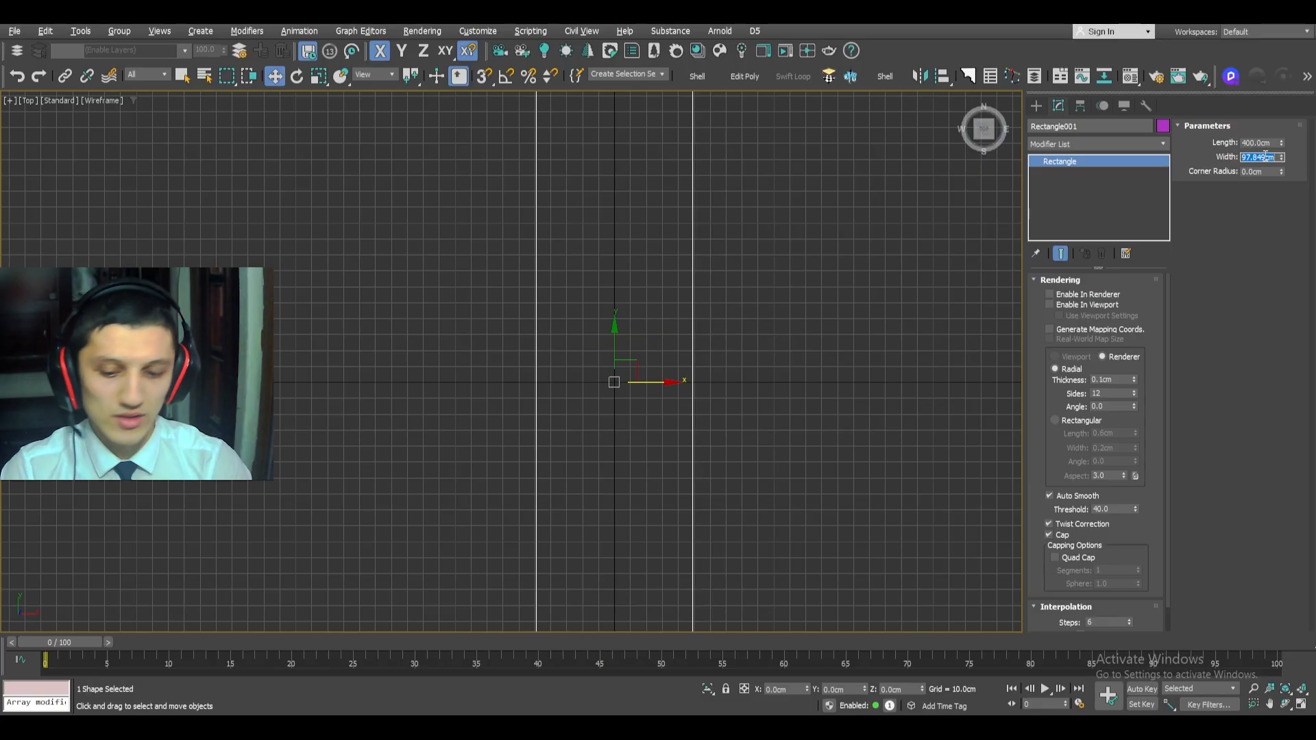
text(300)
key(Return)
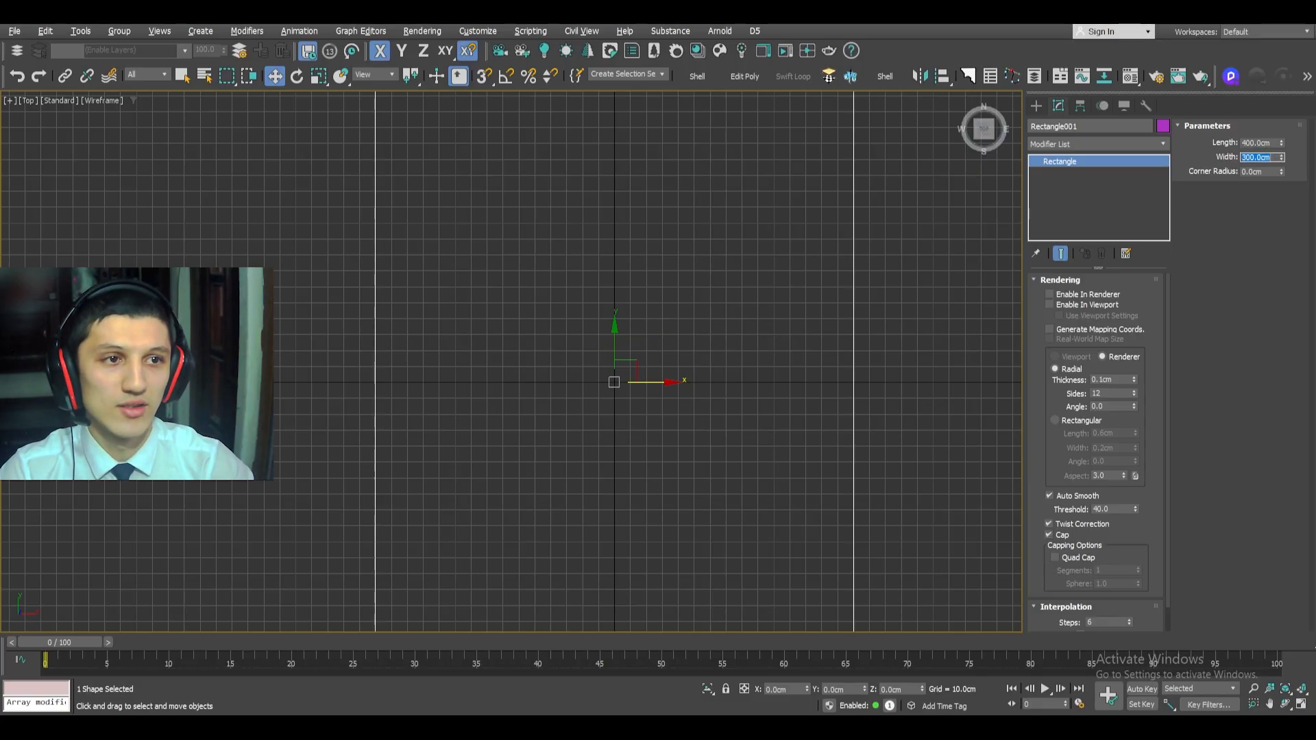
scroll(779, 327, down, 2)
scroll(686, 355, up, 2)
scroll(685, 355, down, 2)
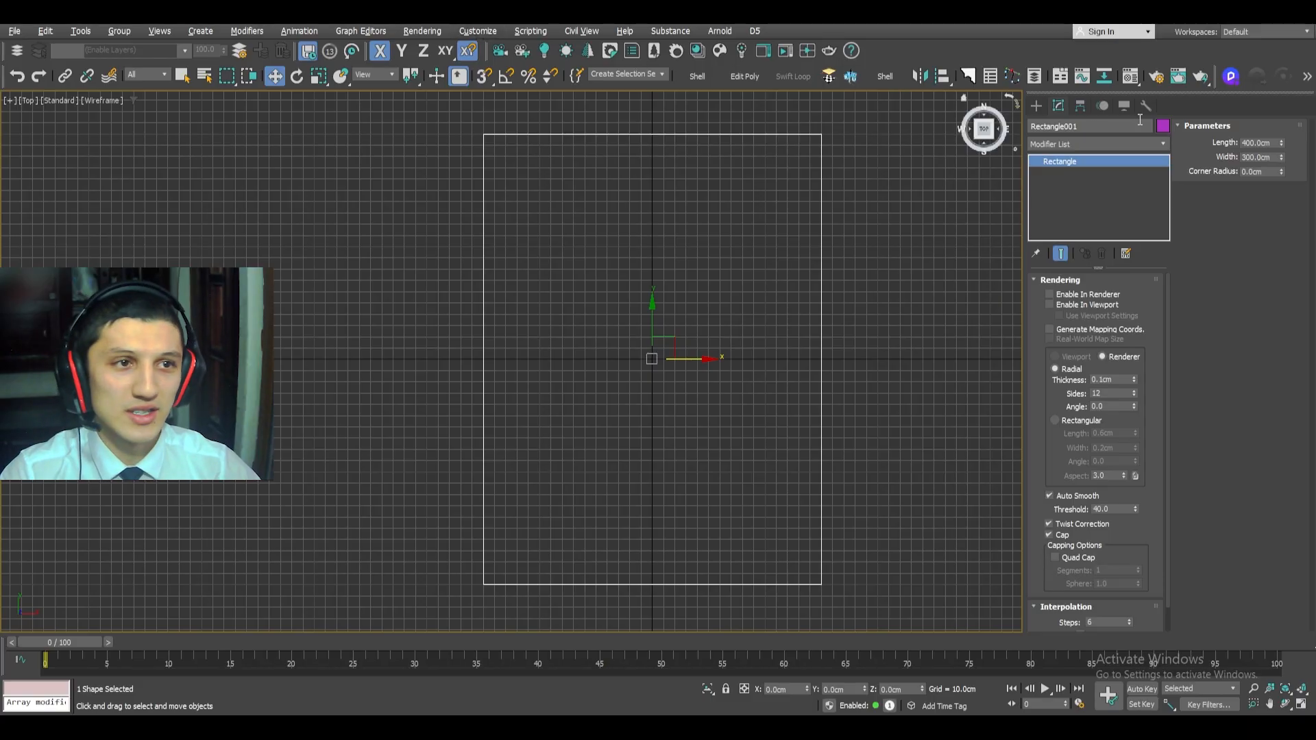
- Change the metric display units to millimeters
click(480, 30)
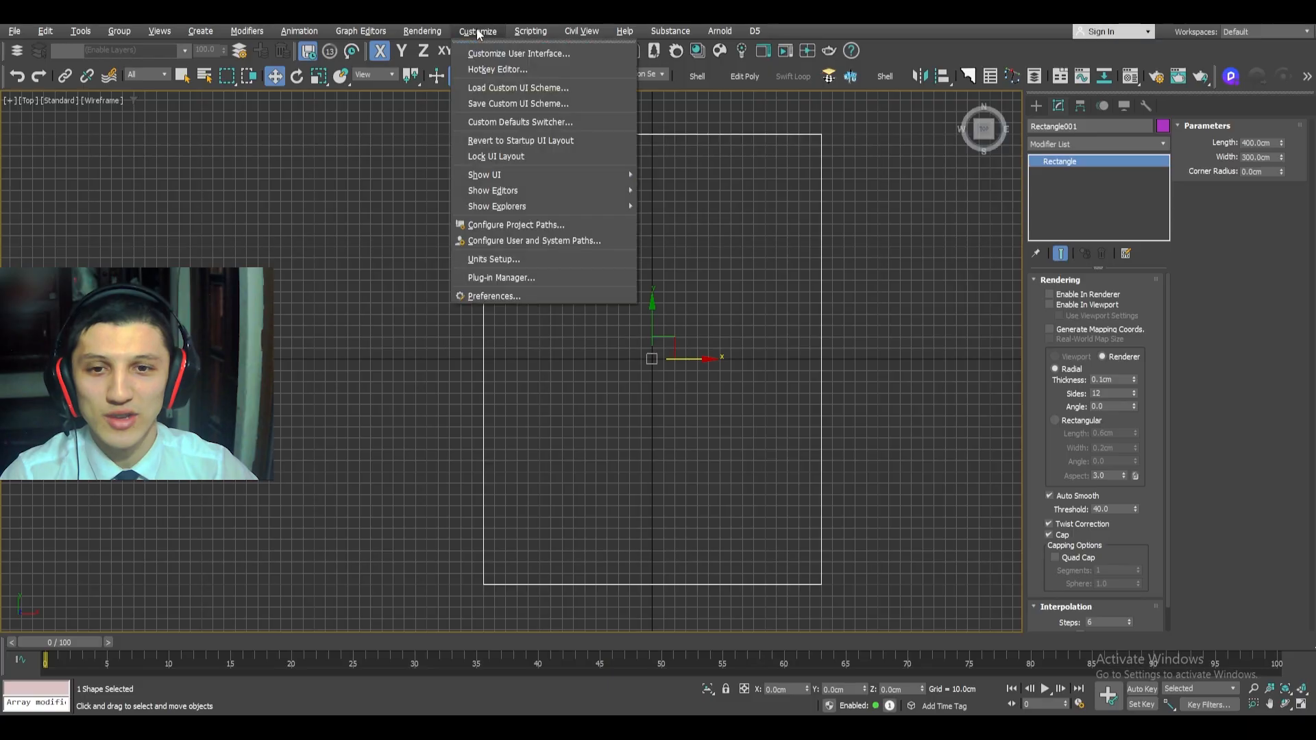
click(499, 259)
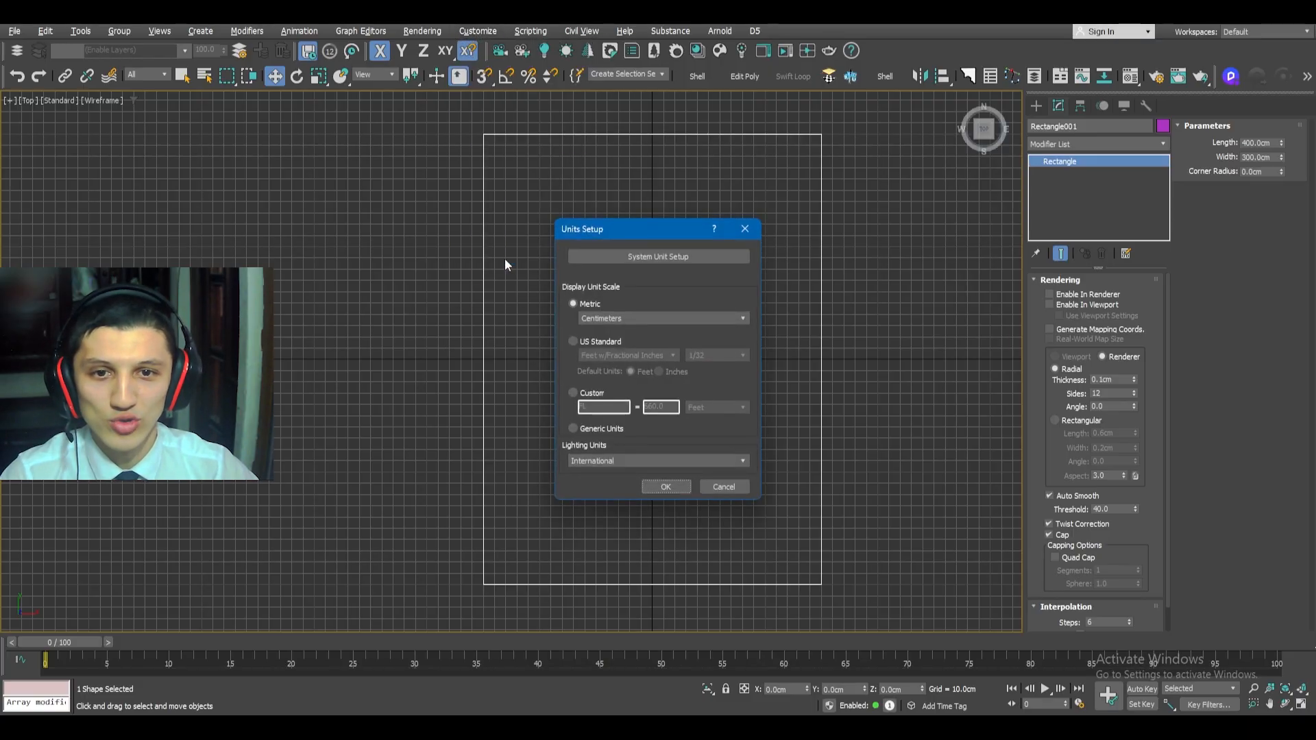
click(627, 318)
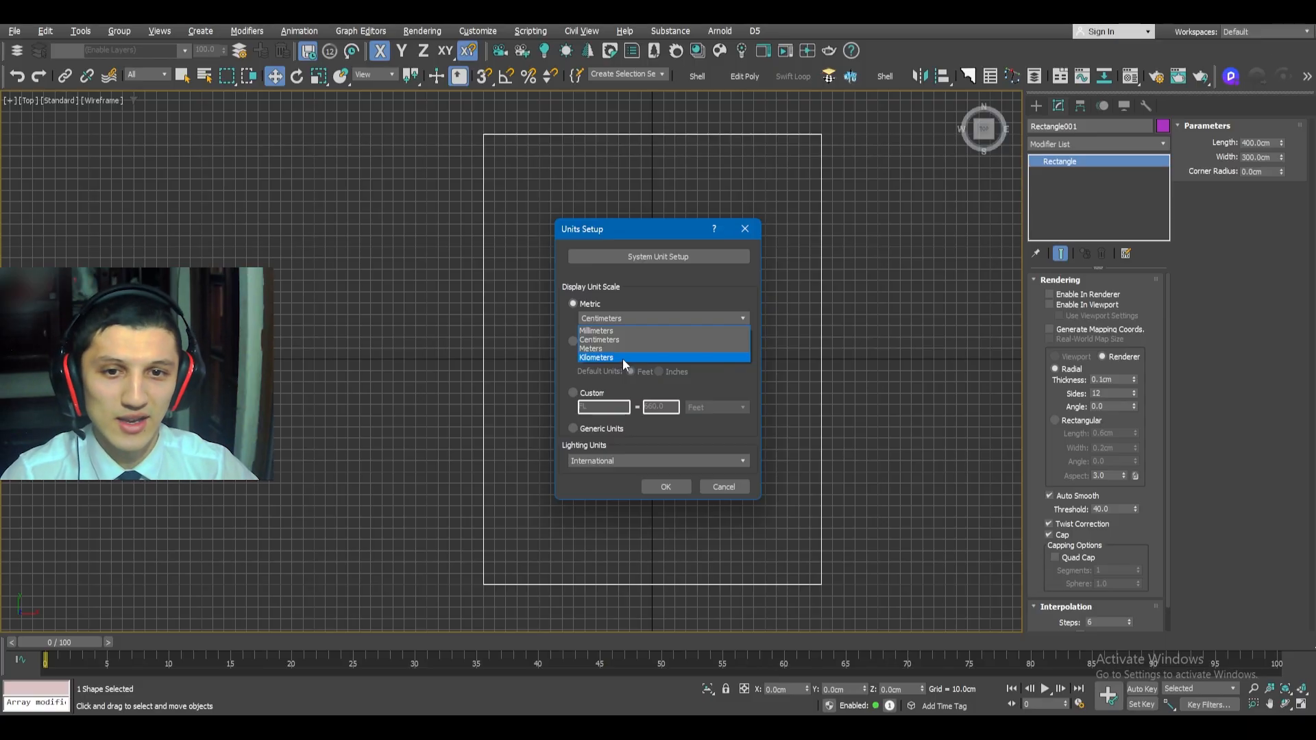
click(631, 331)
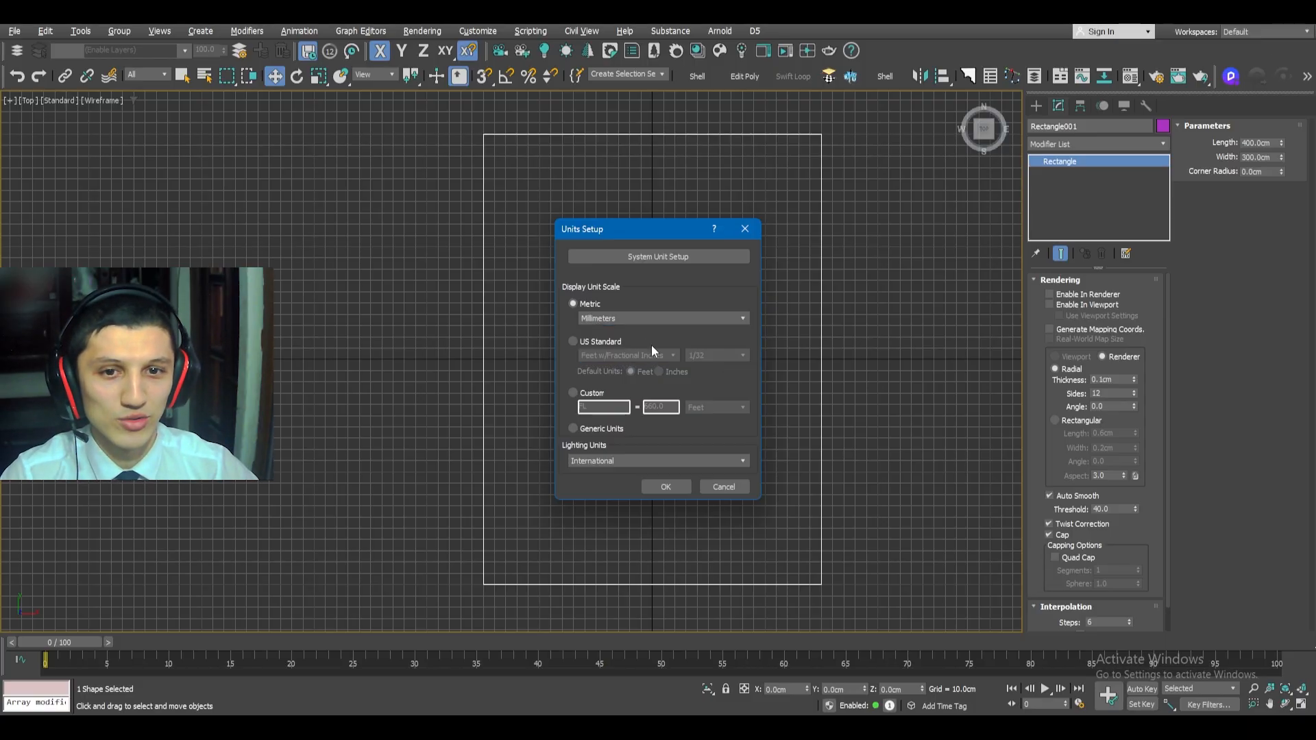
click(664, 487)
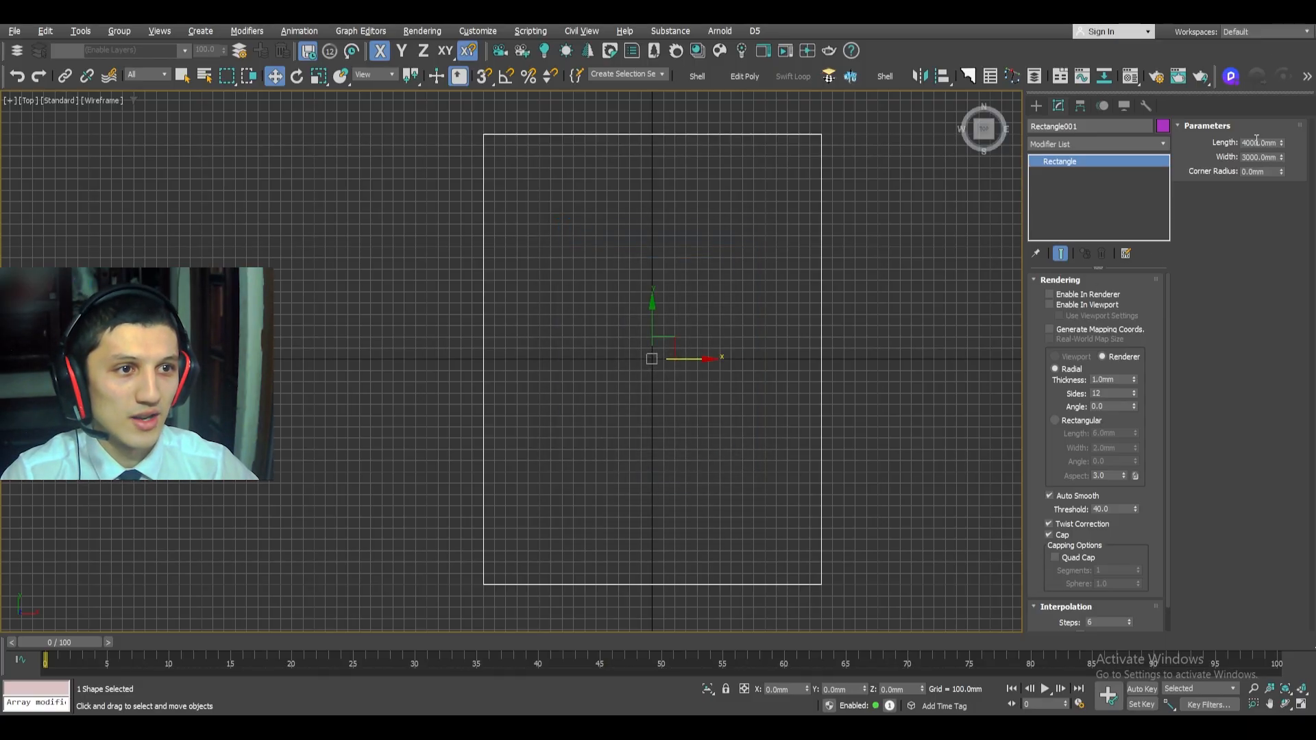
- Check how the rectangle's length and width read in millimeters
drag(1278, 143, 1235, 156)
click(1282, 200)
click(1272, 200)
click(1259, 157)
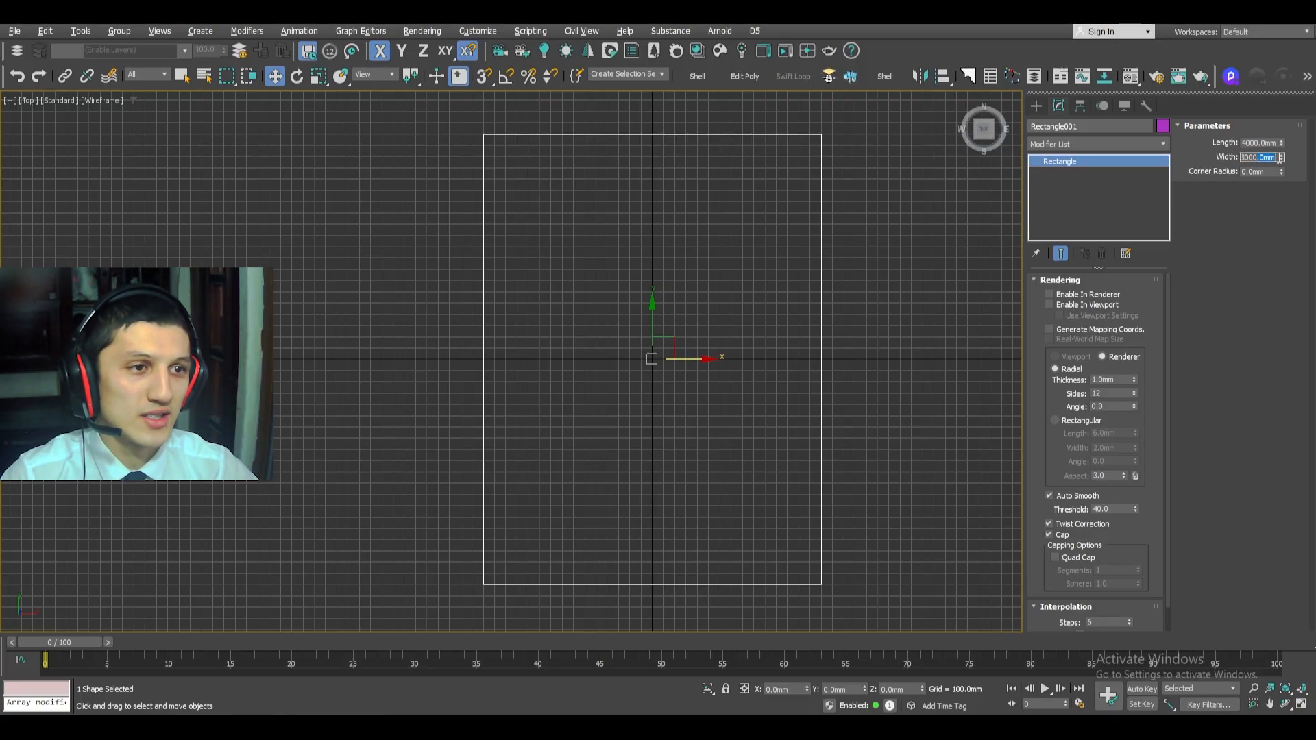
drag(1276, 158, 1243, 159)
click(1261, 192)
click(1257, 161)
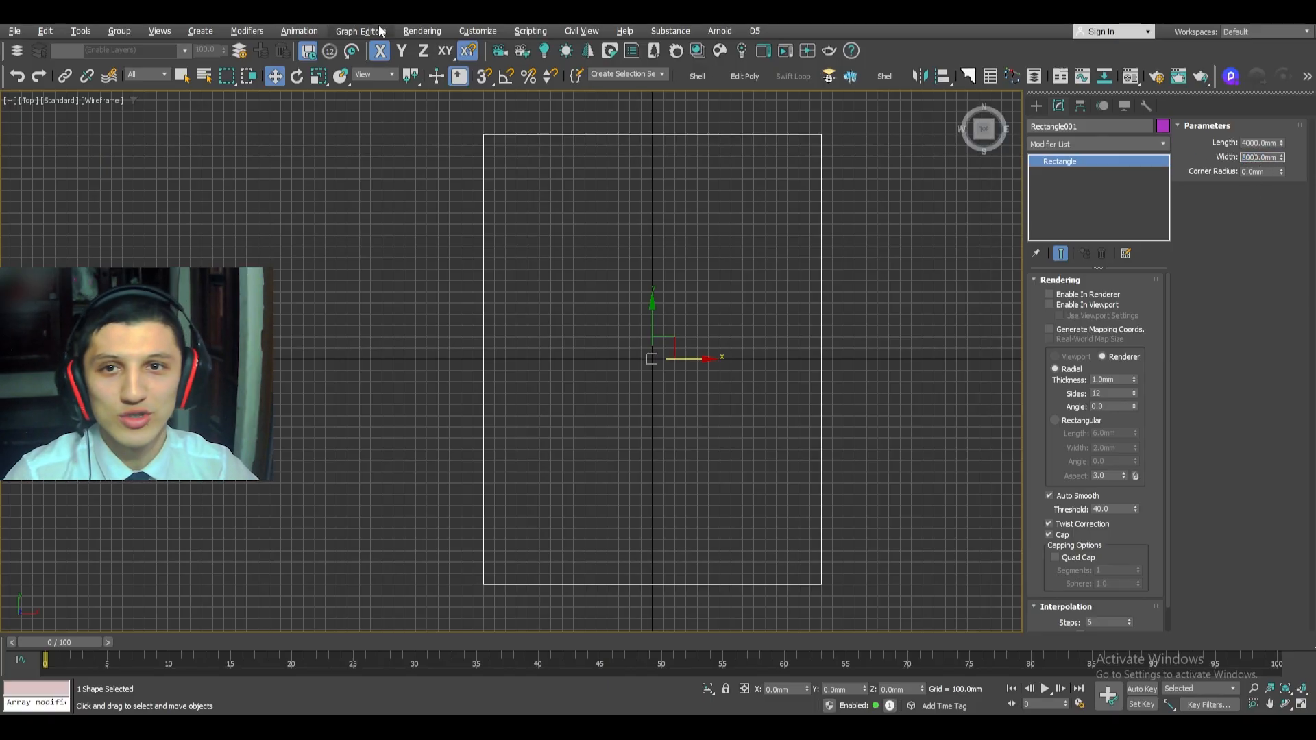
- Set the metric display units back to centimeters
click(473, 30)
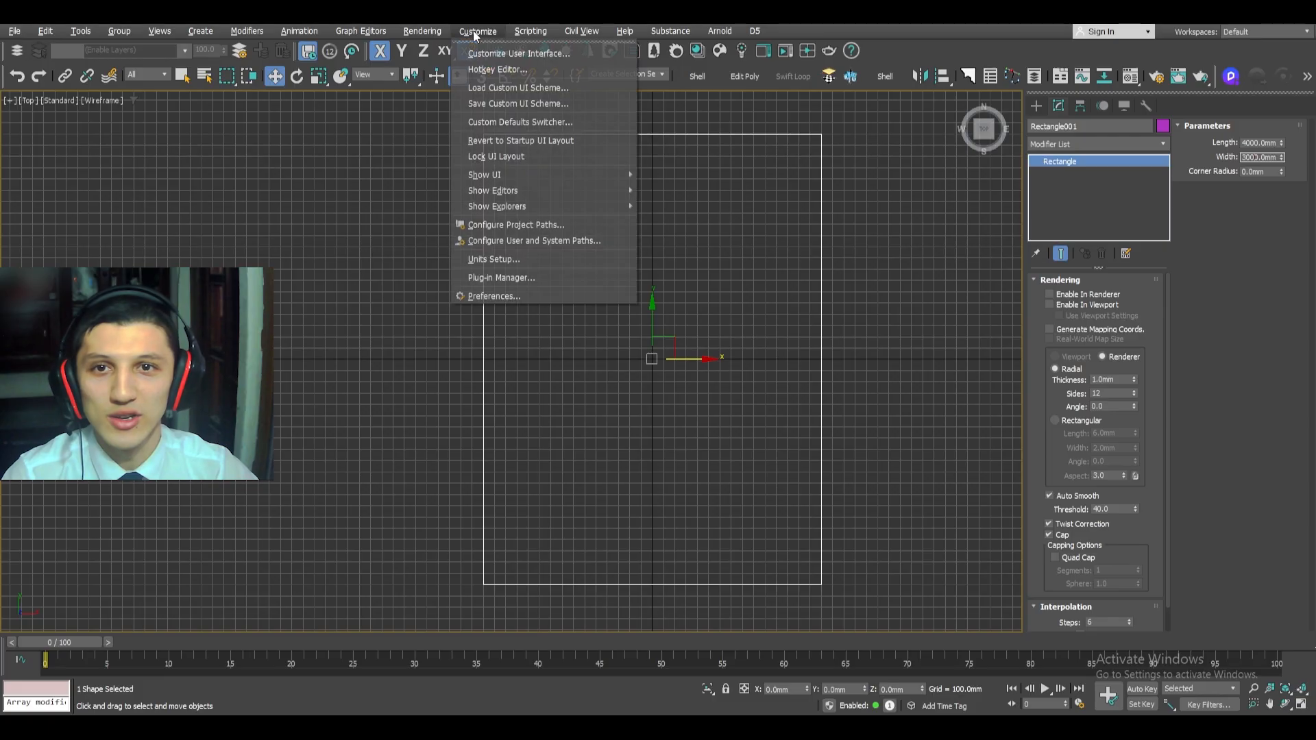
click(488, 258)
click(627, 318)
click(614, 336)
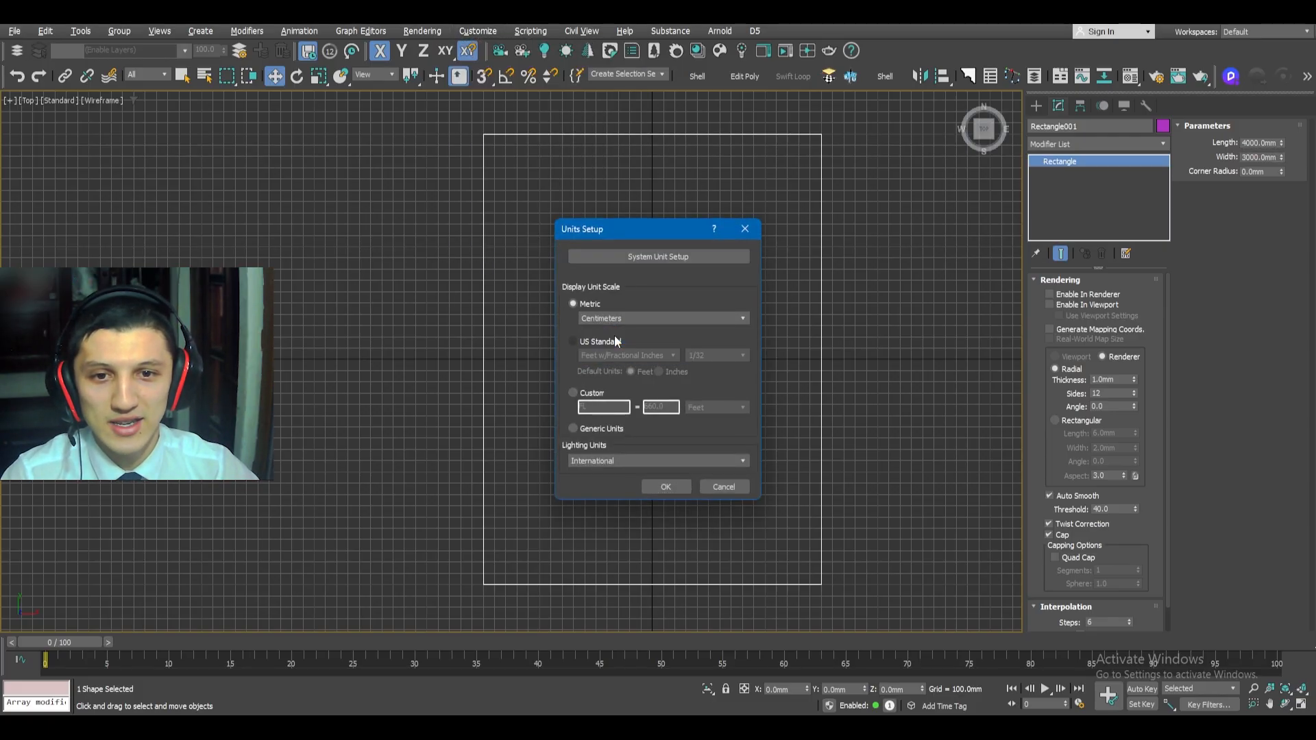
click(670, 487)
- Apply an Edit Spline modifier to the rectangle
middle_drag(782, 278, 645, 301)
right_click(597, 241)
mouse_move(702, 411)
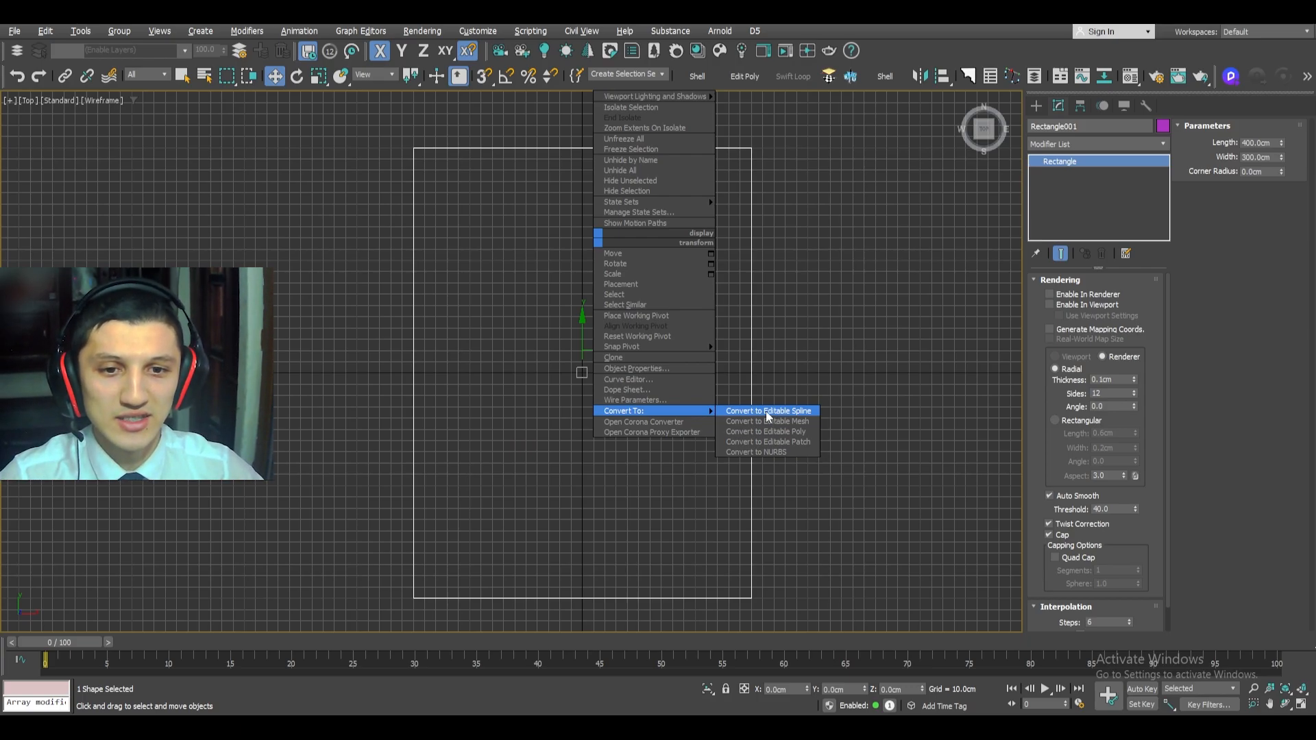
click(1090, 144)
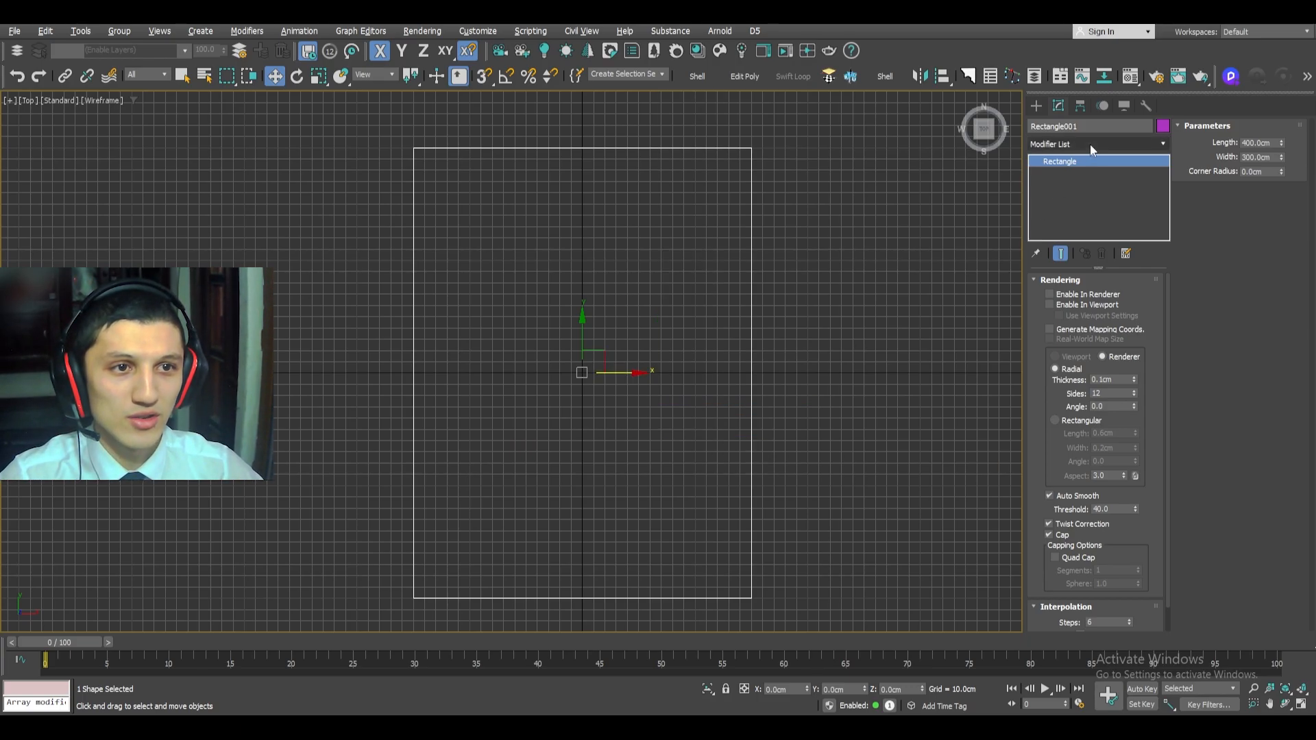
click(1095, 145)
text(ed)
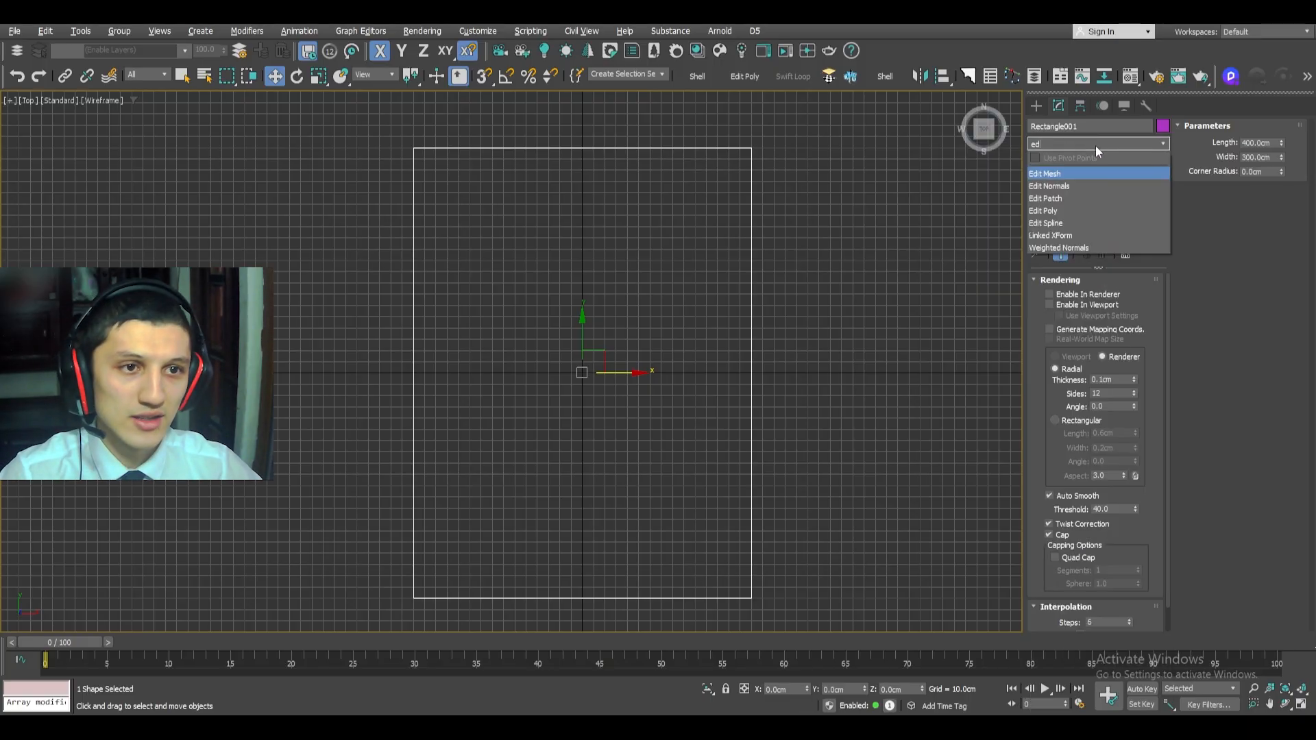
click(1047, 222)
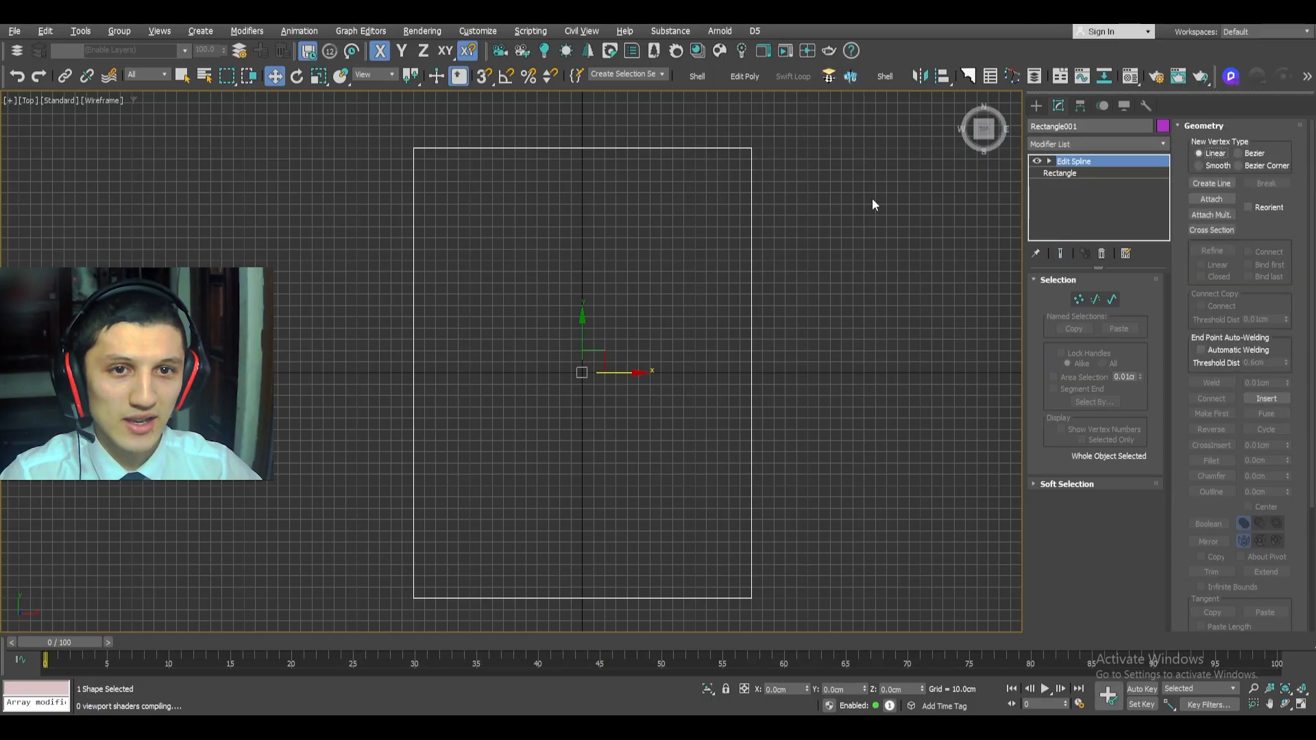
- Switch to vertex level and try moving the rectangle's upper-right corner vertex
scroll(799, 265, down, 2)
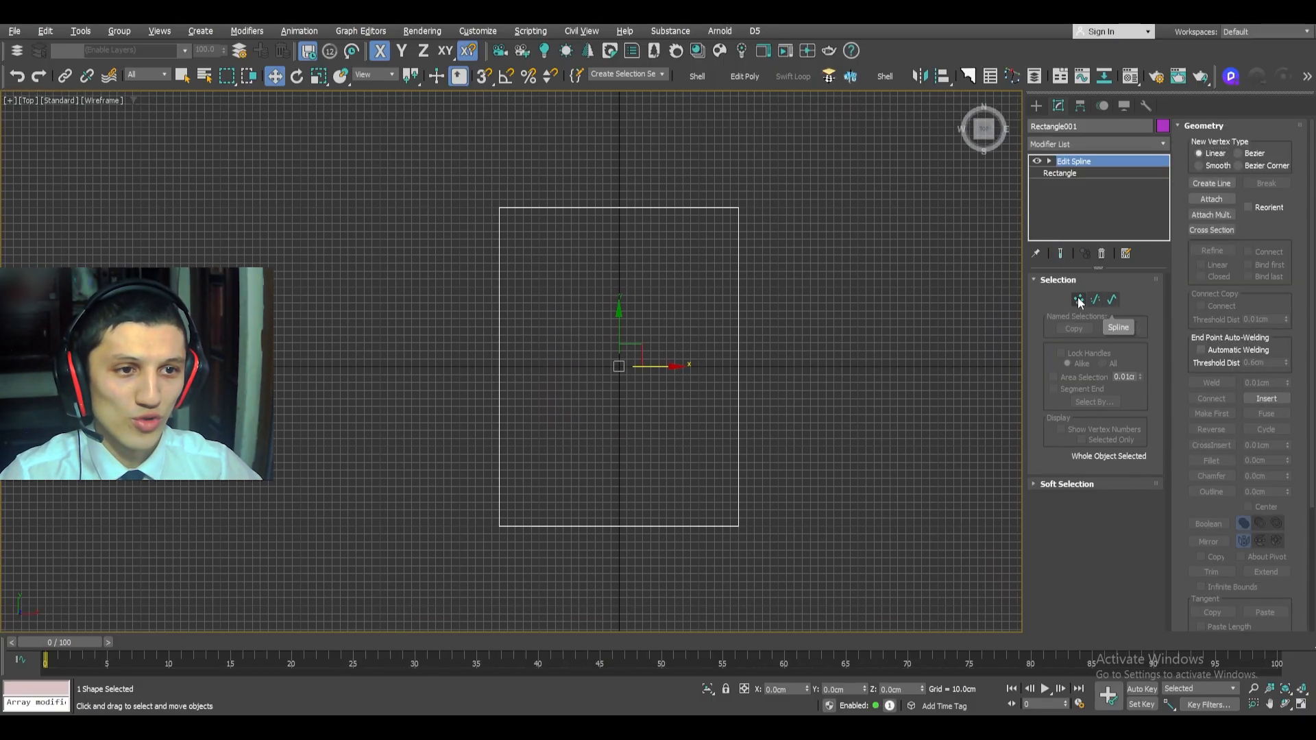
key(1)
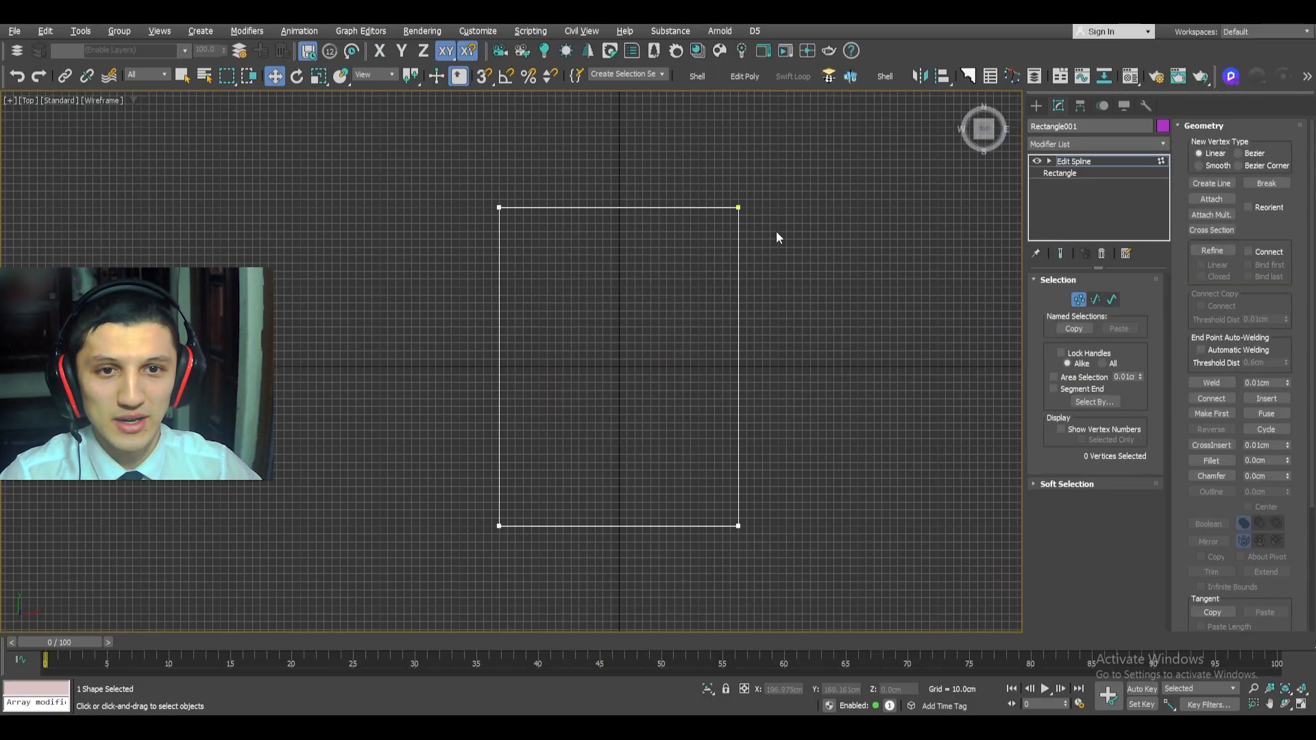
click(738, 207)
mouse_move(758, 182)
mouse_down()
mouse_move(753, 167)
mouse_move(754, 196)
mouse_up()
right_click(754, 196)
- Switch to segment level and try moving the rectangle's right-hand segment along X
key(2)
click(739, 295)
drag(781, 366, 866, 365)
right_click(866, 365)
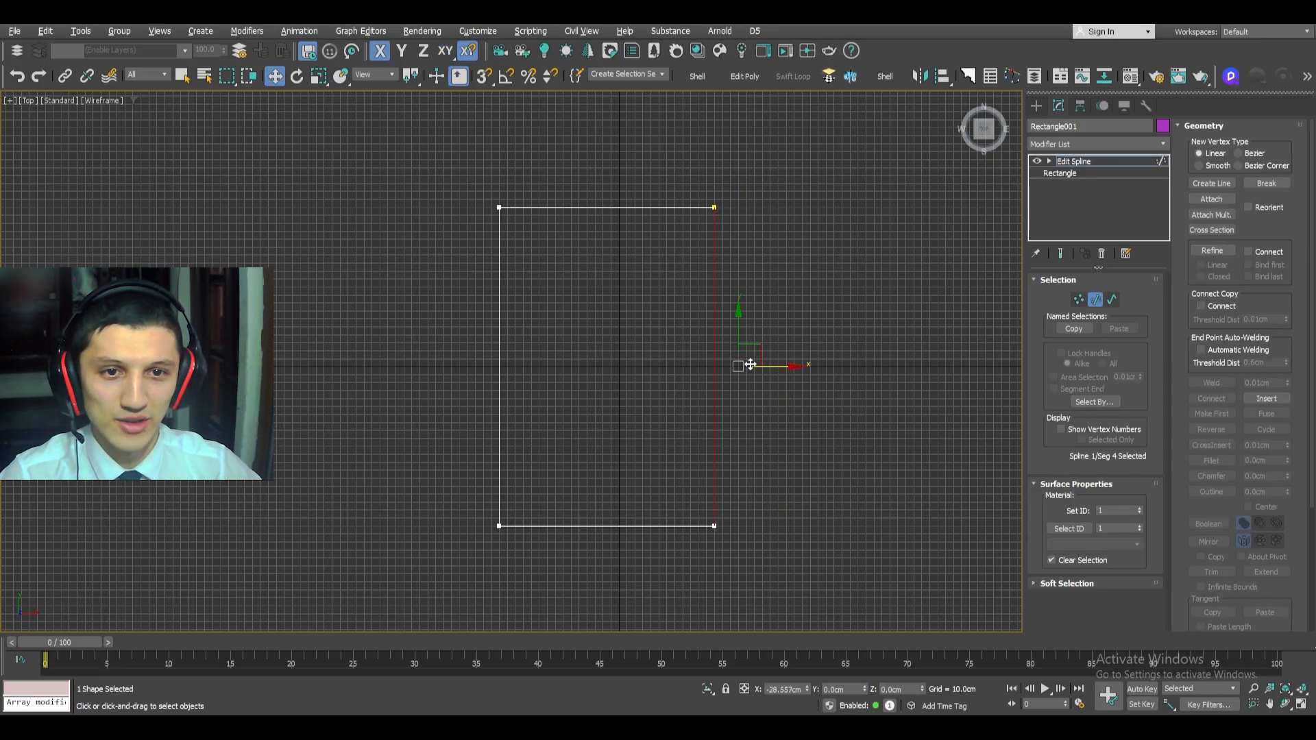
- Switch to spline level with the entire rectangle spline selected
key(3)
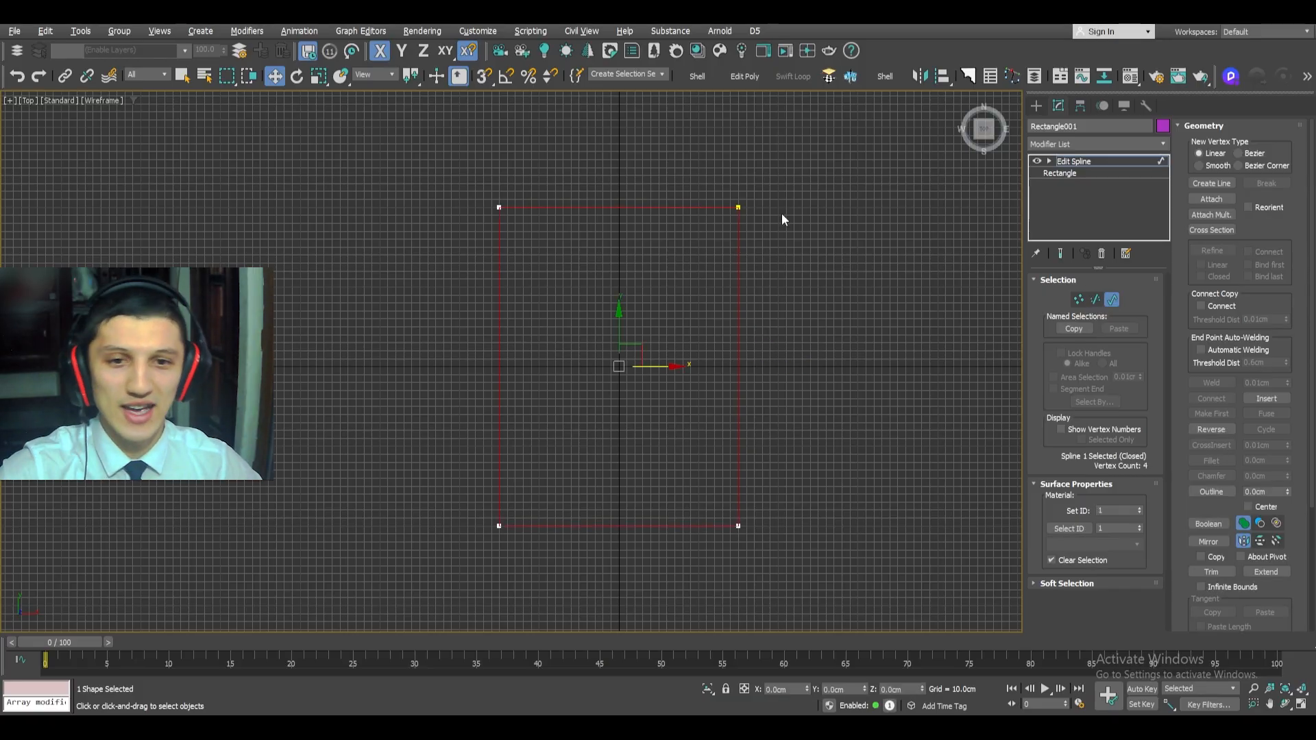
middle_drag(740, 243, 731, 238)
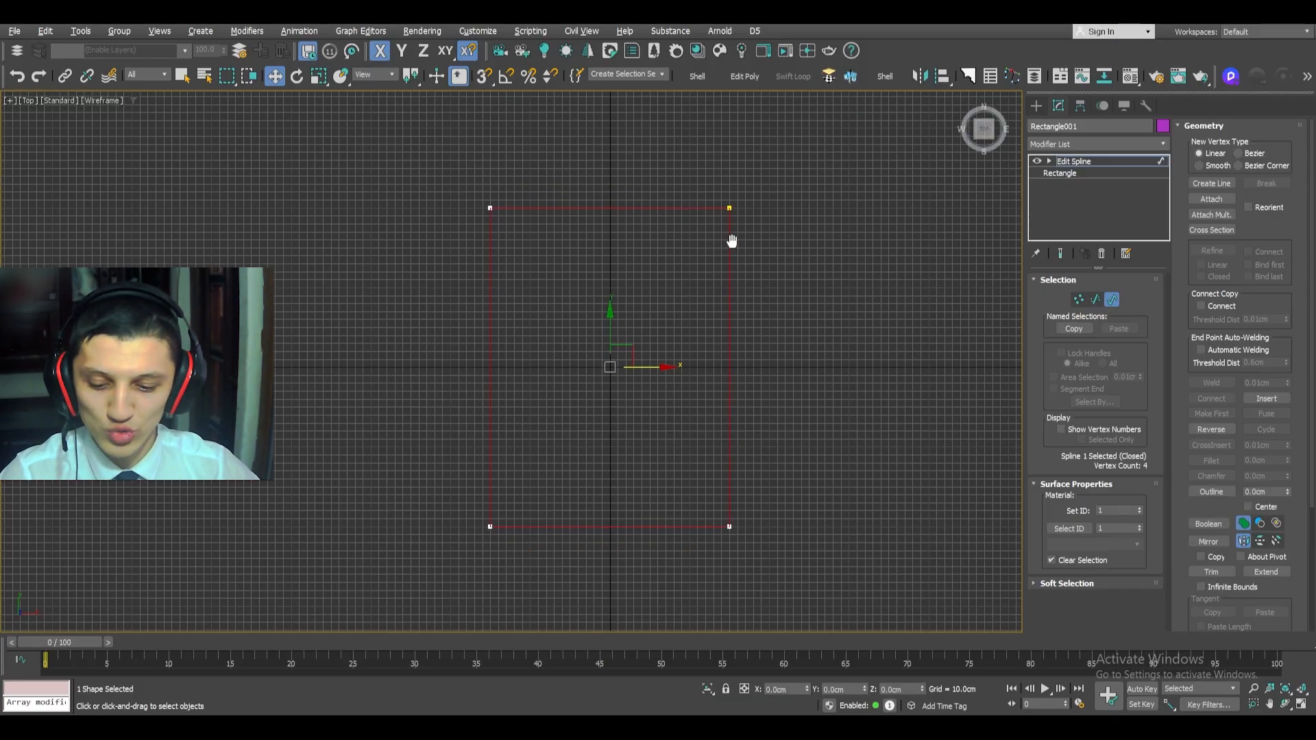
key(3)
key(3)
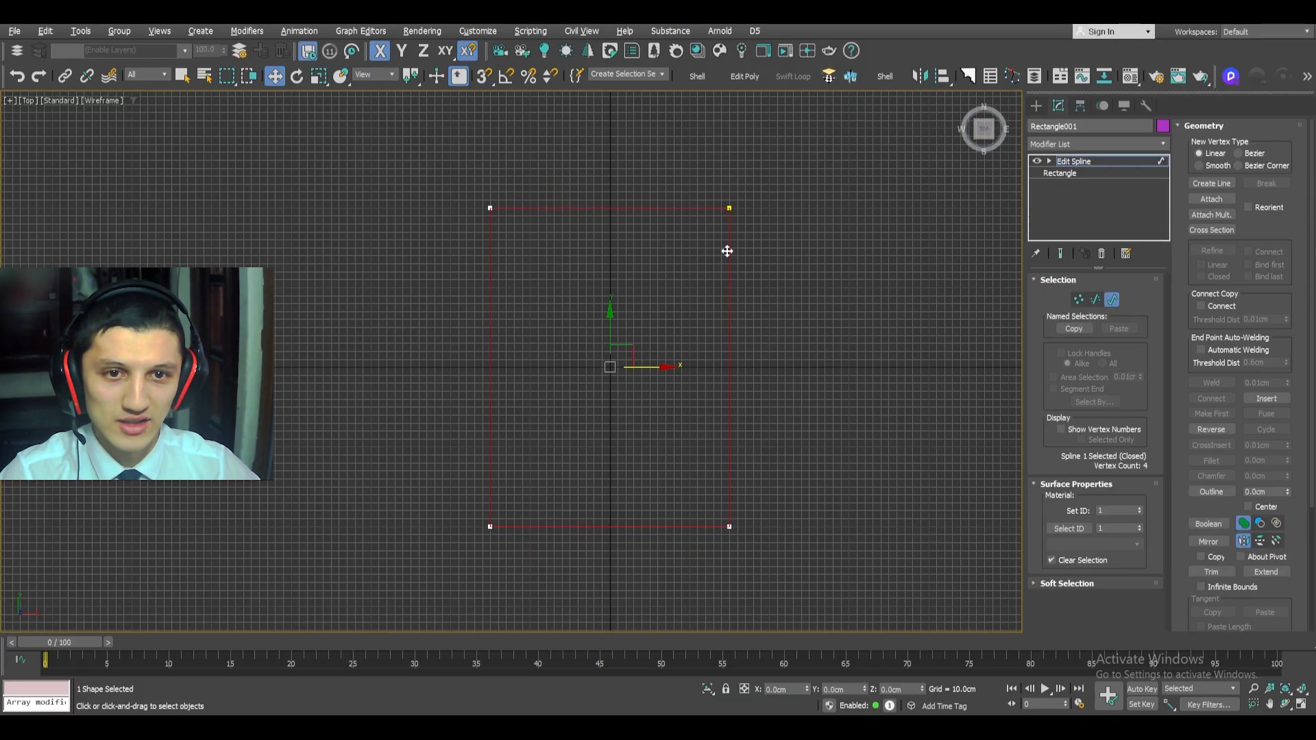
- Try outlining the rectangle spline inward by 30 cm, and undo that outline
click(1267, 493)
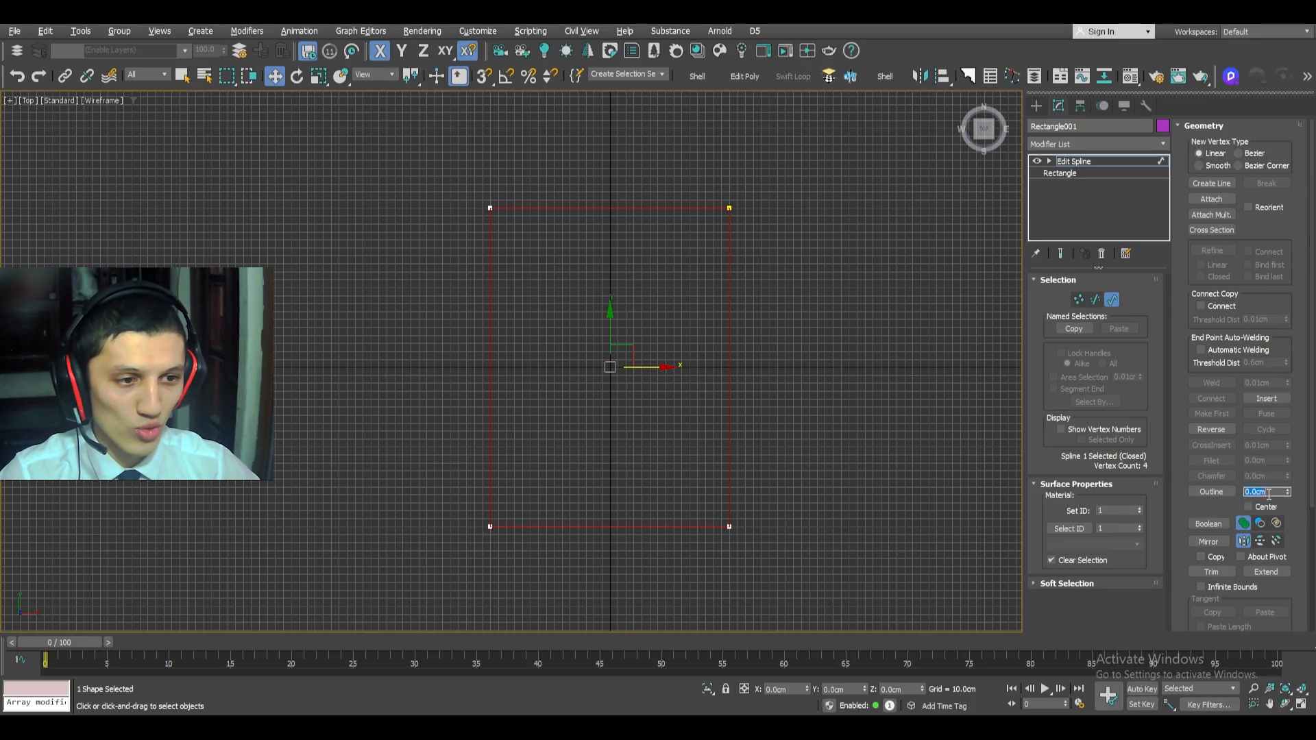
text(30)
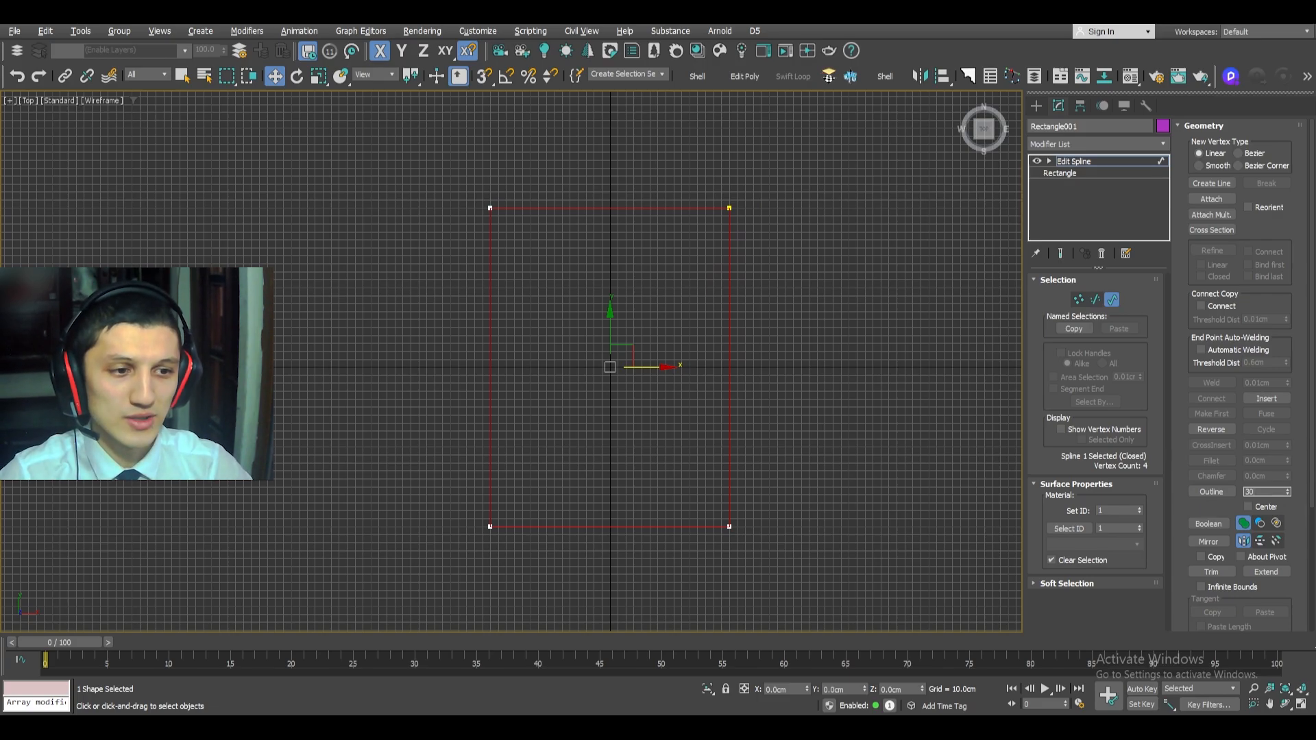
key(Return)
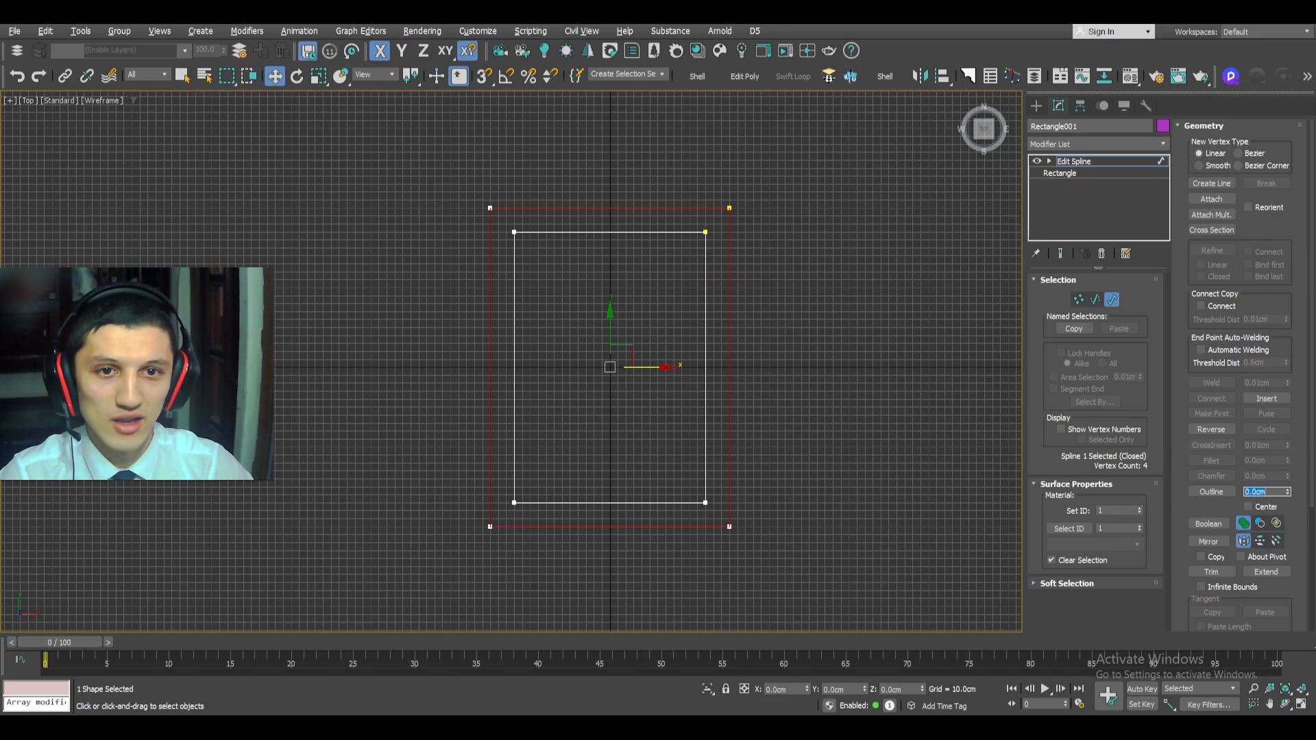
middle_drag(878, 406, 853, 403)
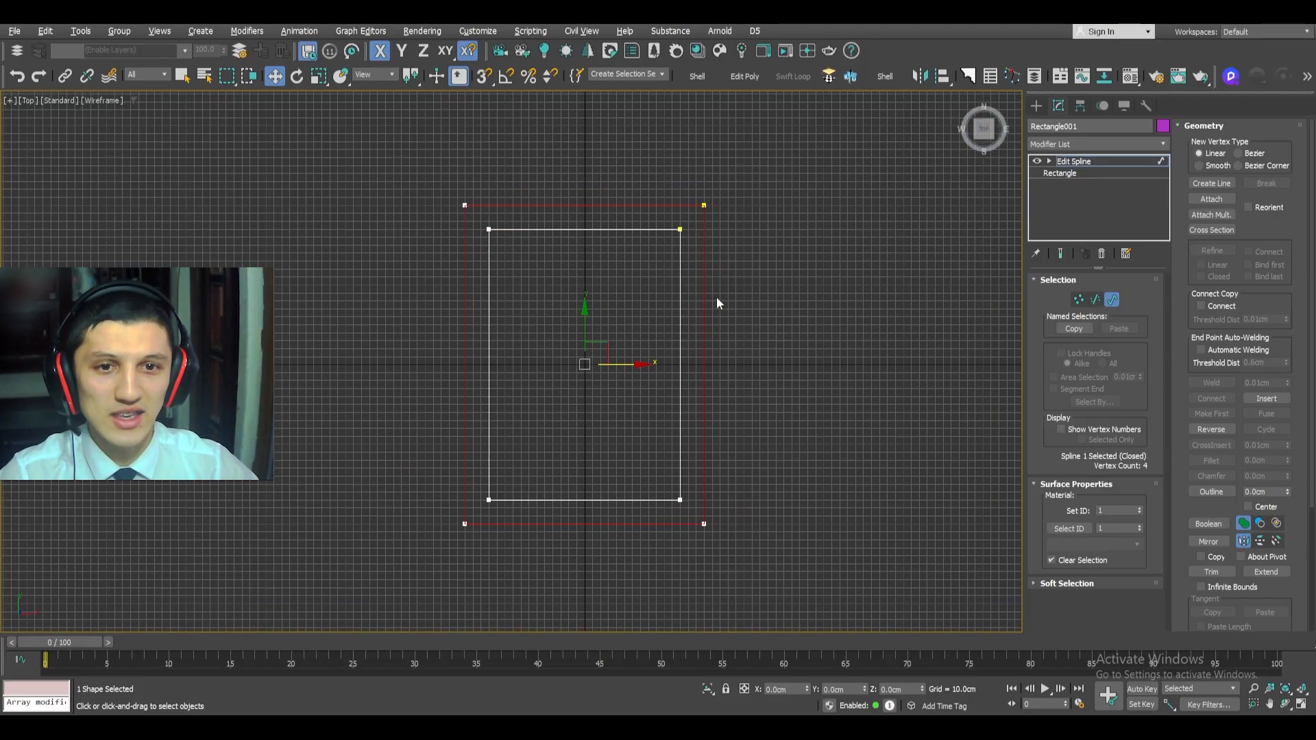
key(ctrl+z)
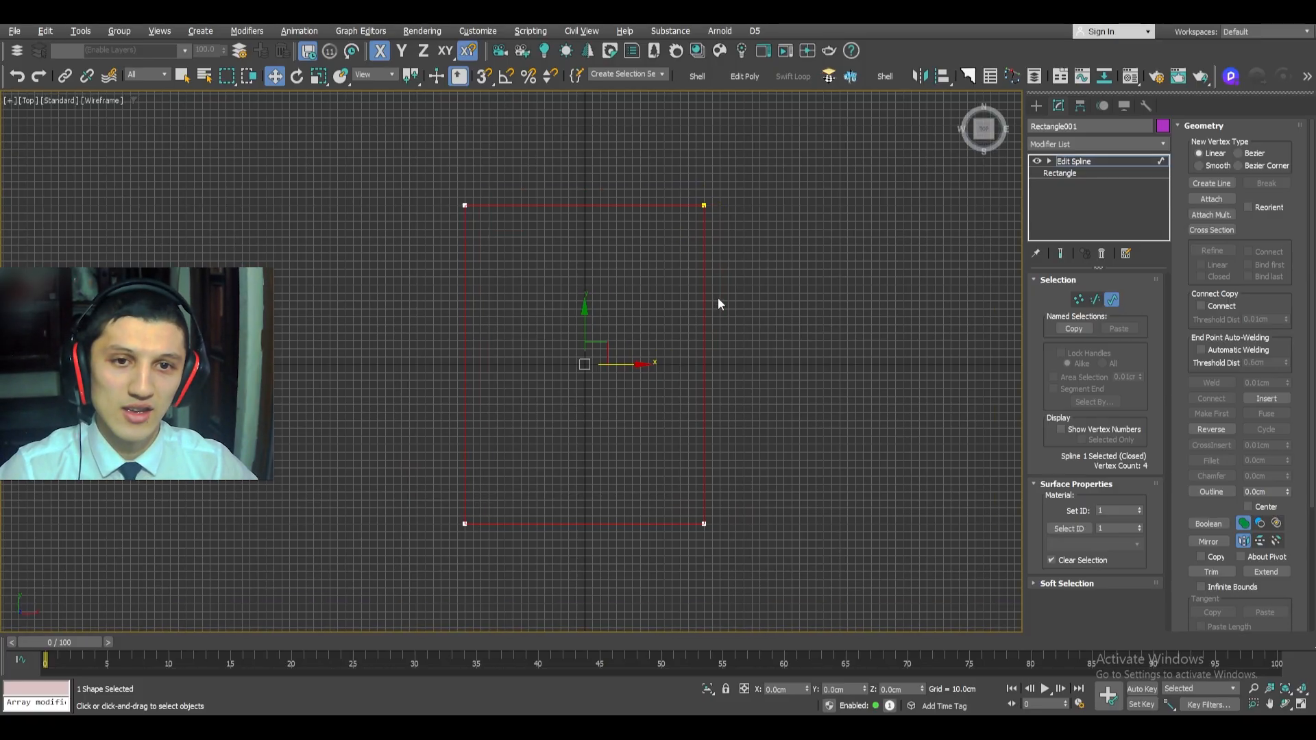
- Outline the rectangle spline outward using an outline value of -30 cm
click(1266, 490)
text(-30)
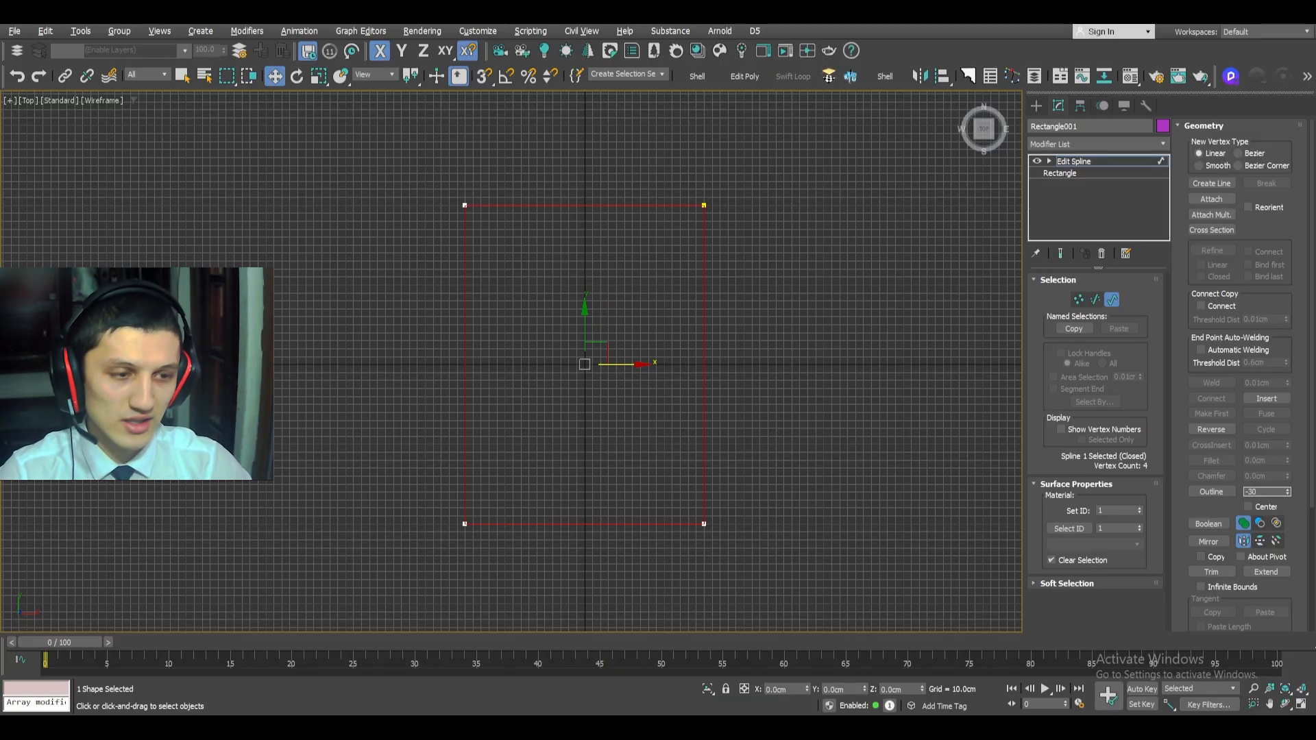
key(Return)
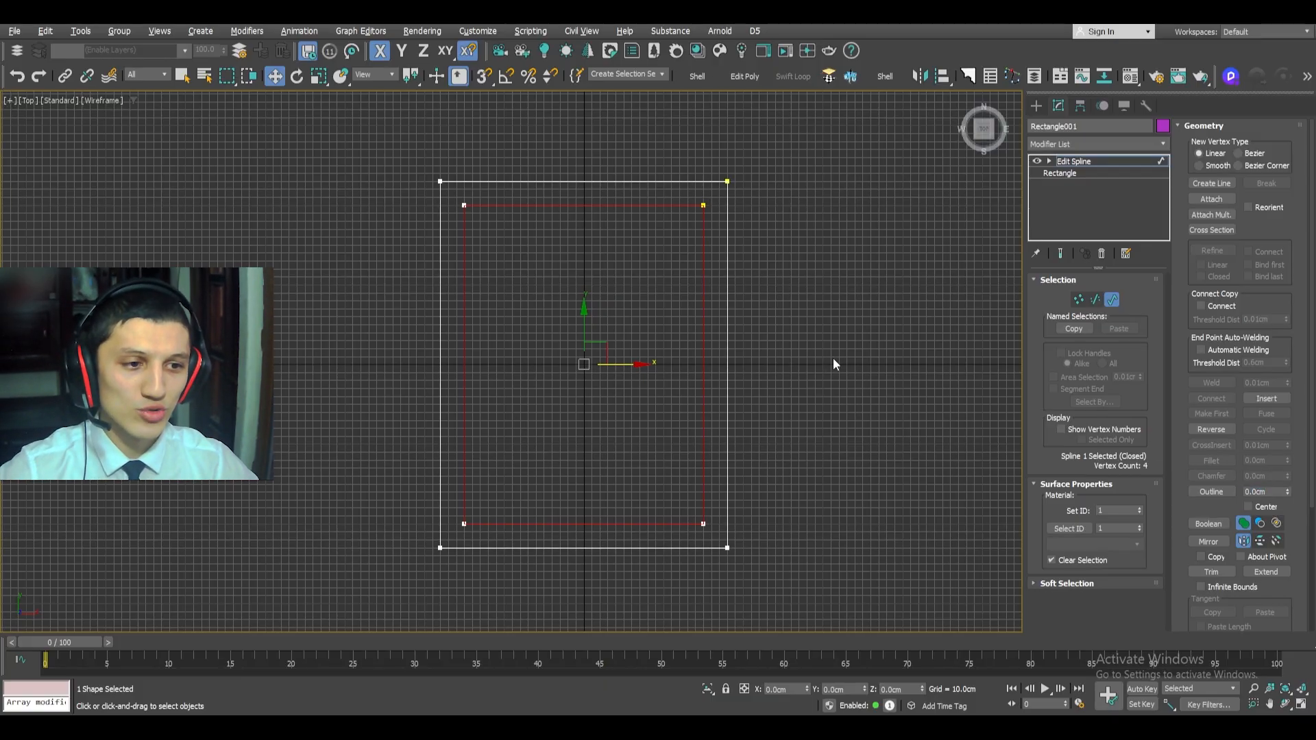
middle_drag(713, 304, 698, 315)
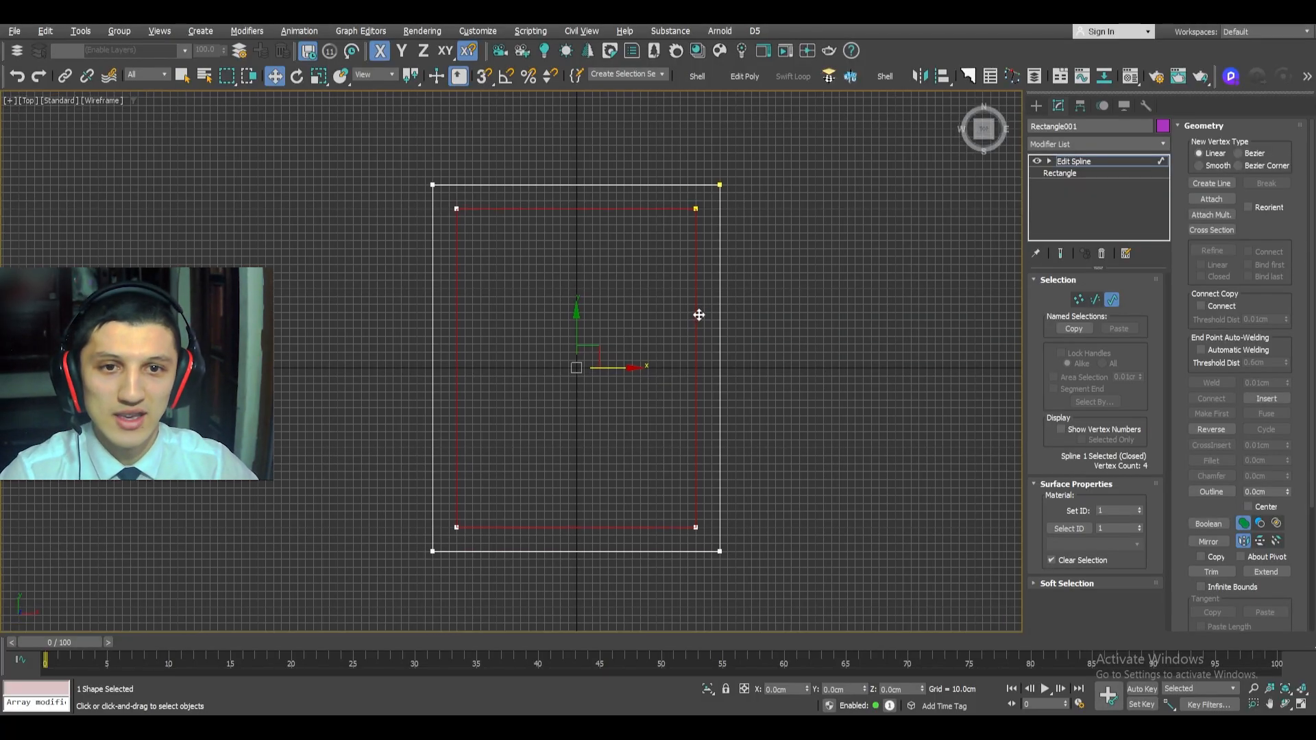
- Leave spline level and switch to editing the outlined shape's segments
key(3)
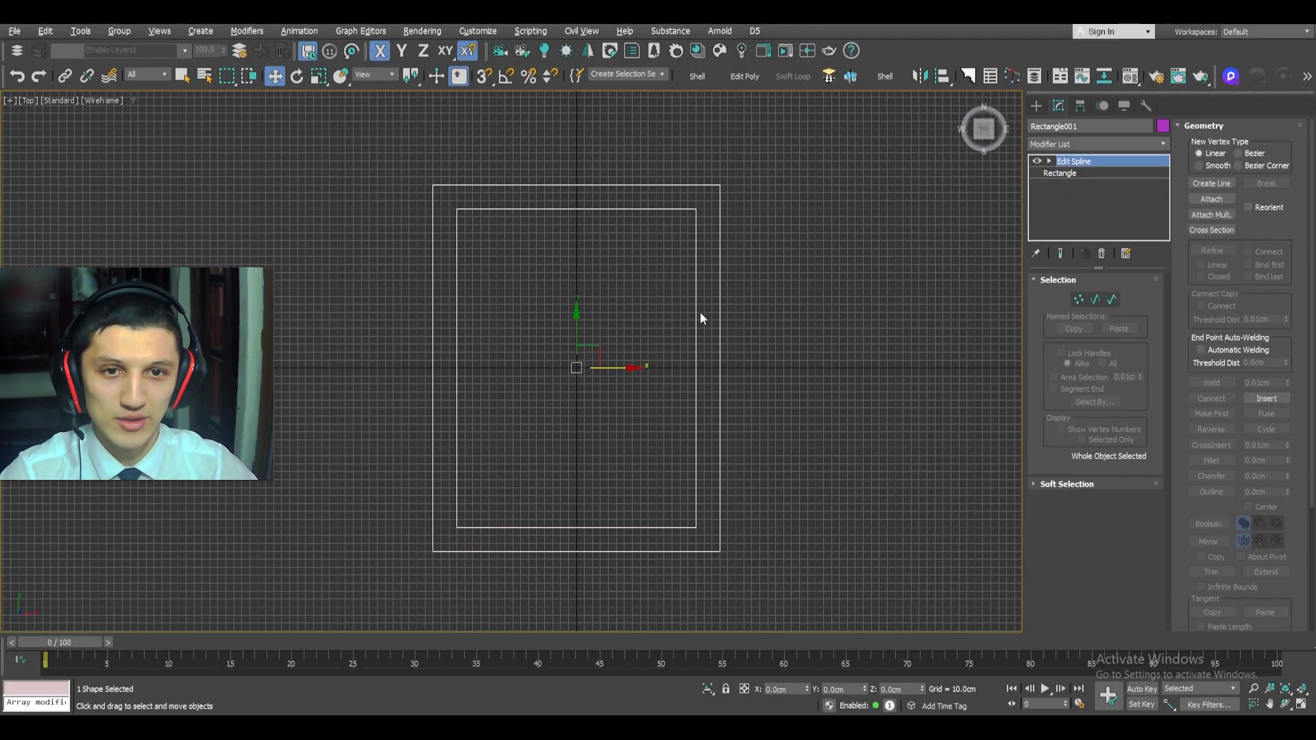
click(1110, 300)
click(1112, 300)
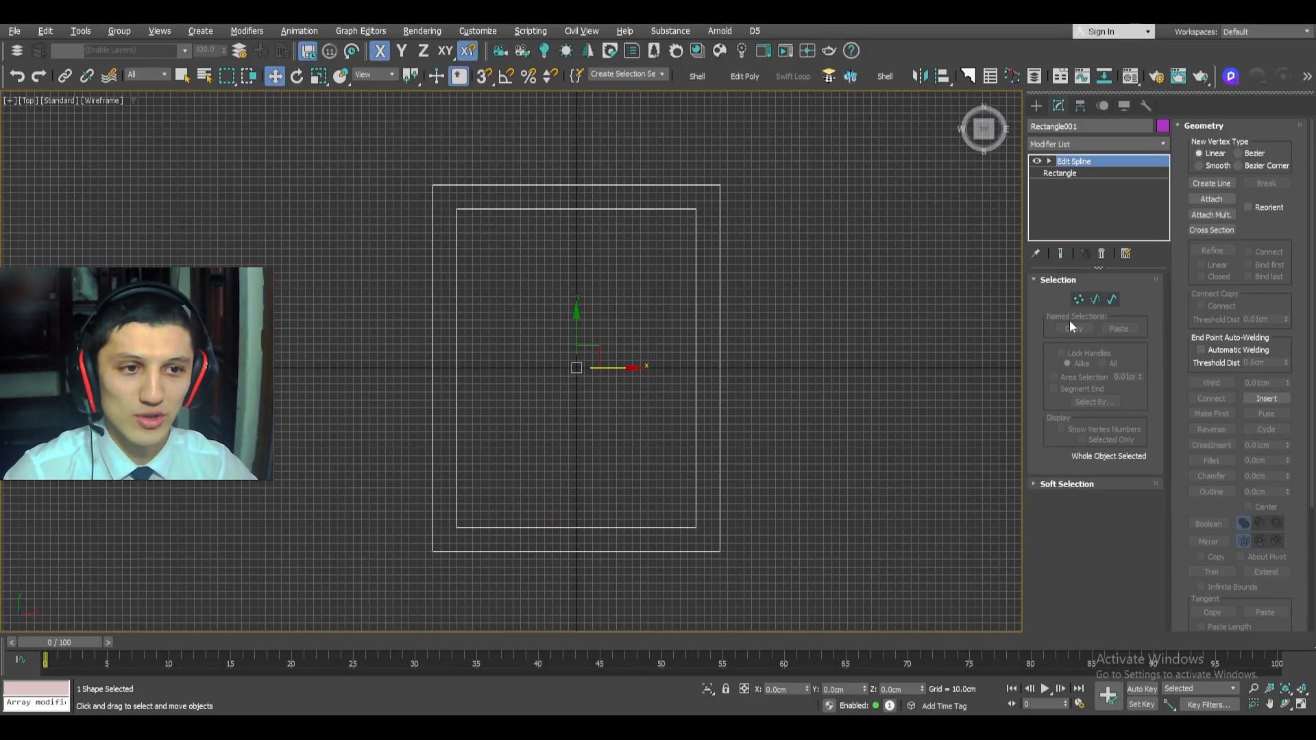
key(2)
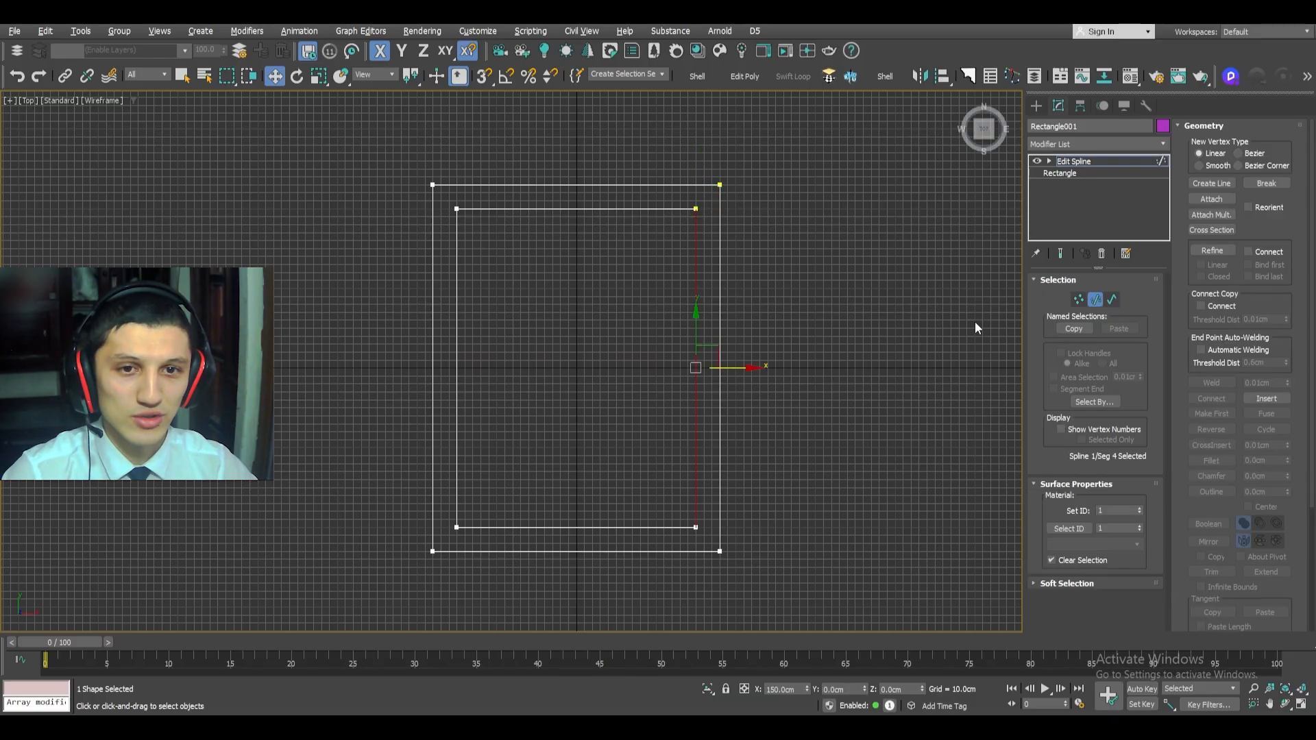
- Leave sub-object editing of the outlined shape and hide the grid in an angled orthographic view
key(3)
key(3)
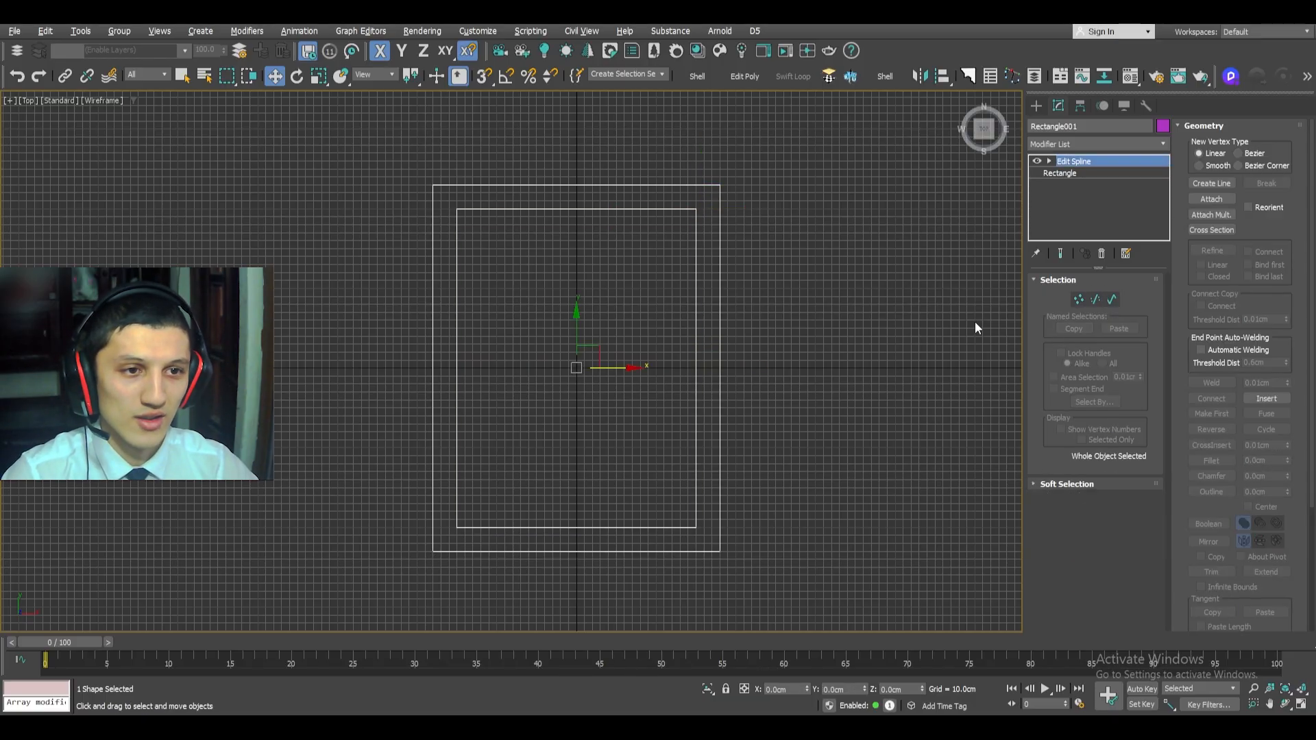
middle_drag(790, 409, 825, 410)
click(1058, 487)
alt+middle_drag(749, 425, 733, 359)
scroll(734, 360, up, 2)
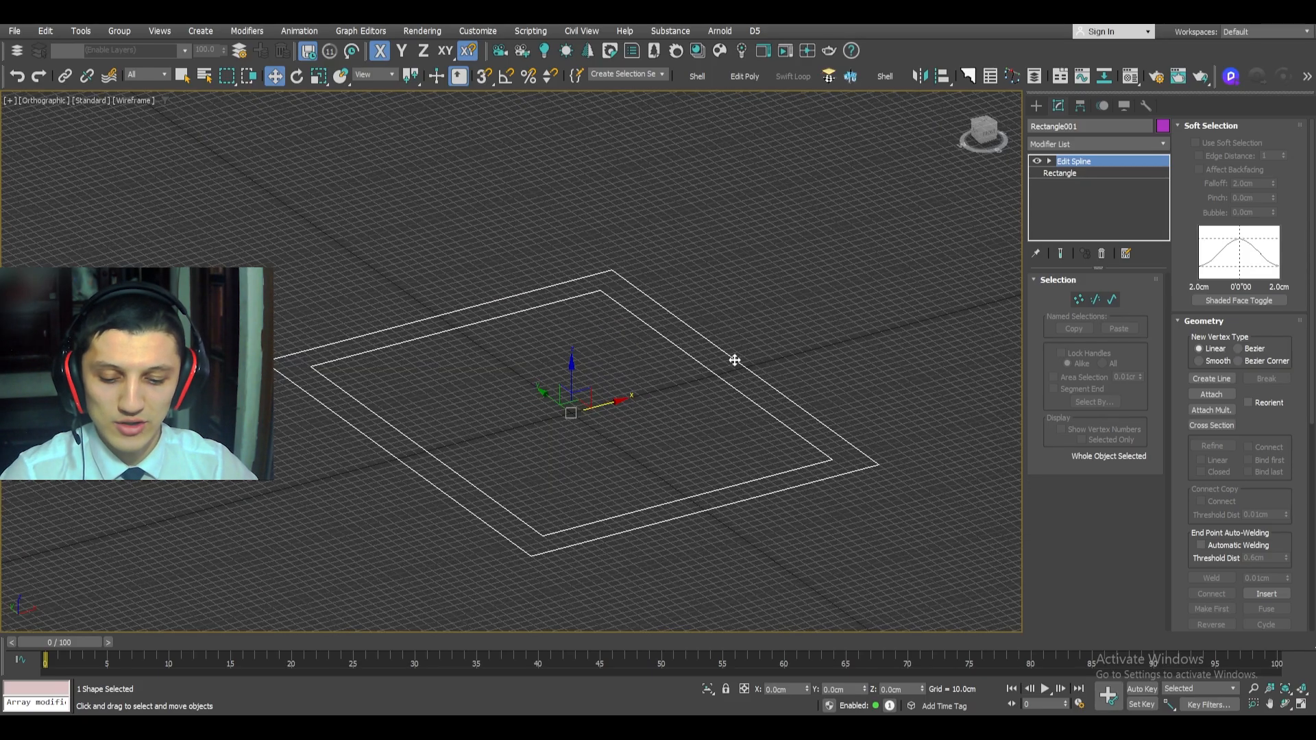
key(g)
mouse_move(720, 396)
middle_down()
mouse_move(738, 411)
mouse_move(719, 401)
middle_up()
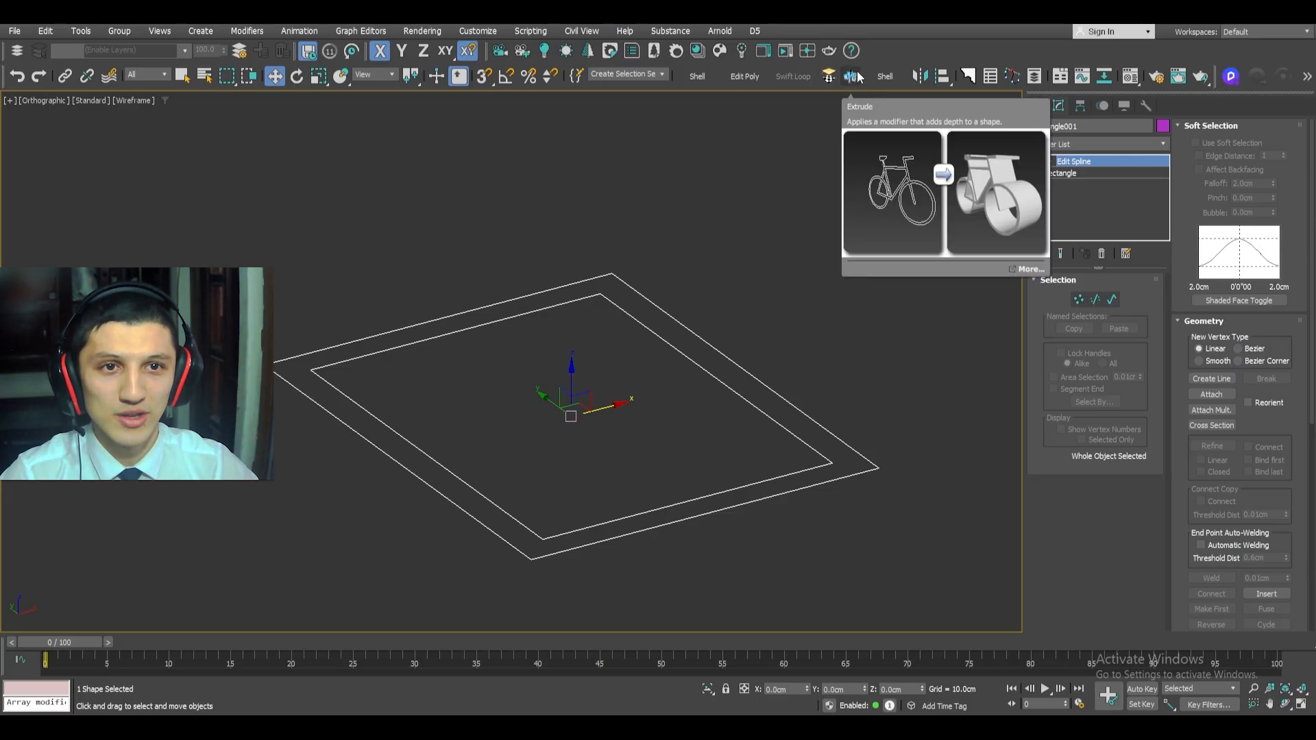
- Apply an Extrude modifier to the outlined rectangle shape
click(1120, 144)
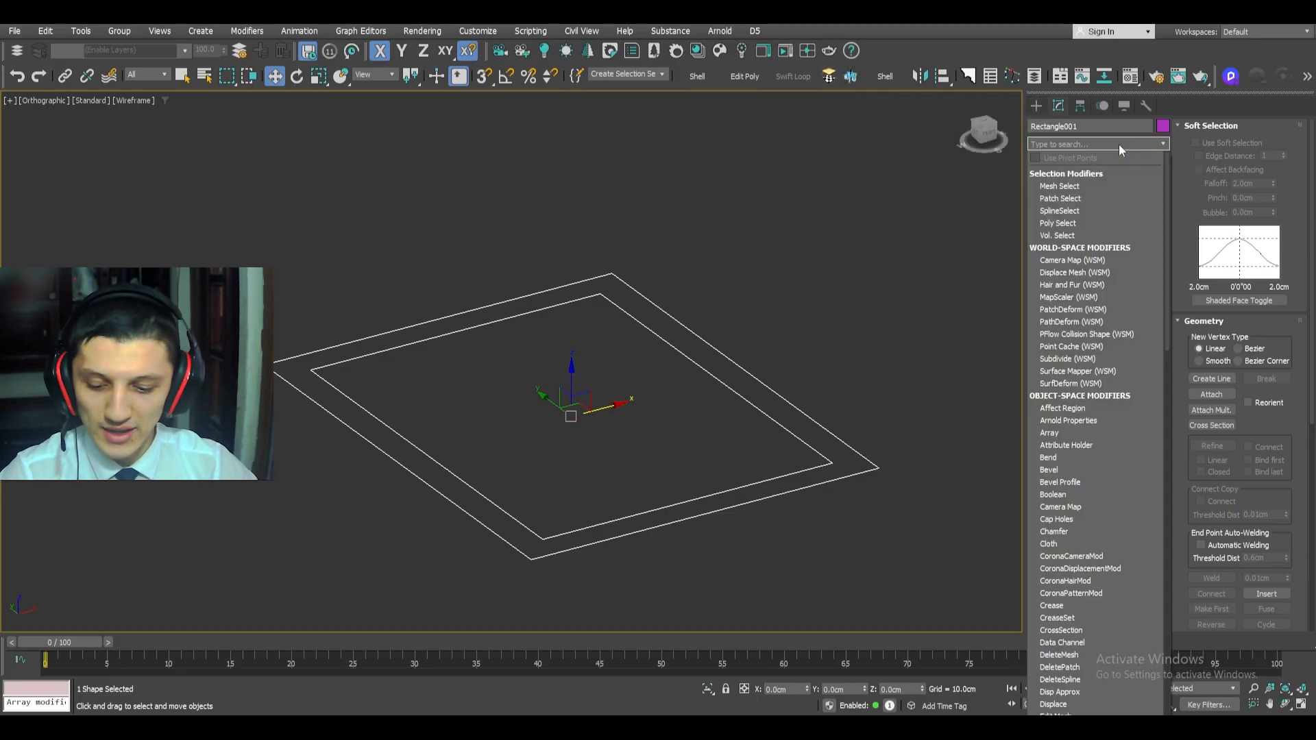
text(ex)
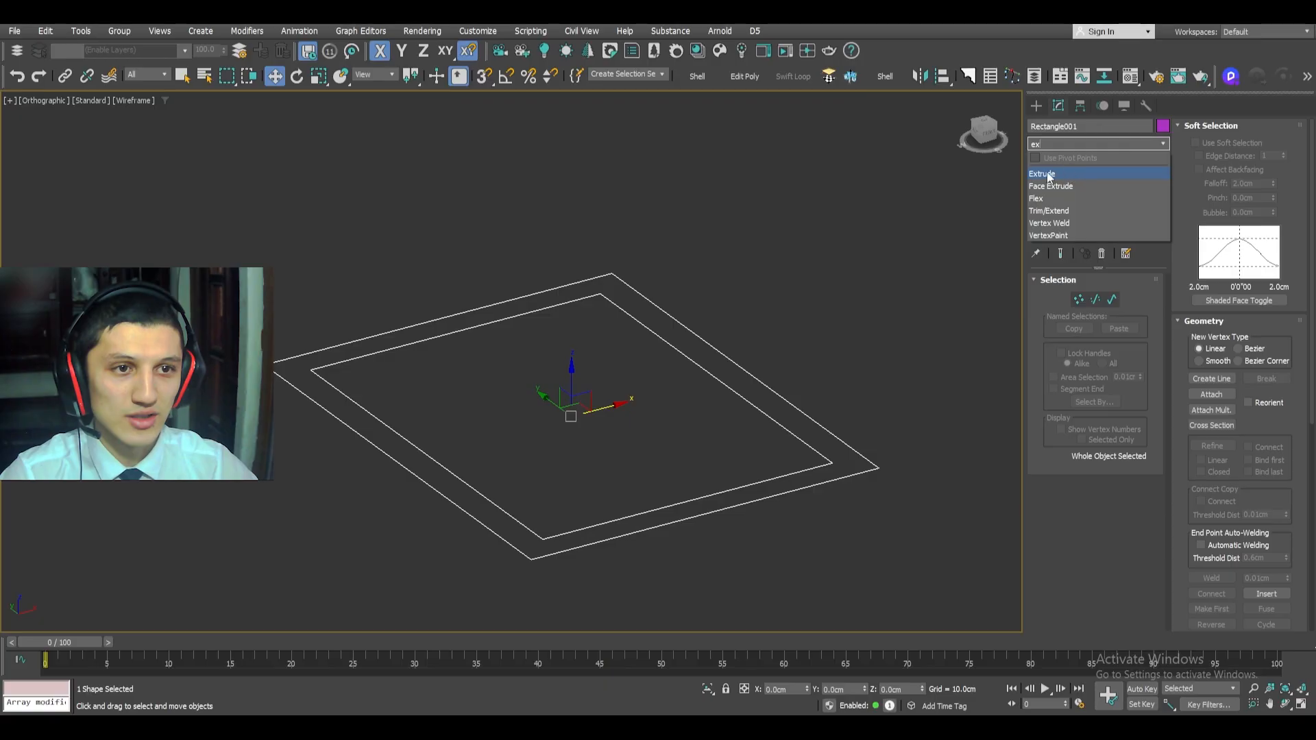
click(1052, 173)
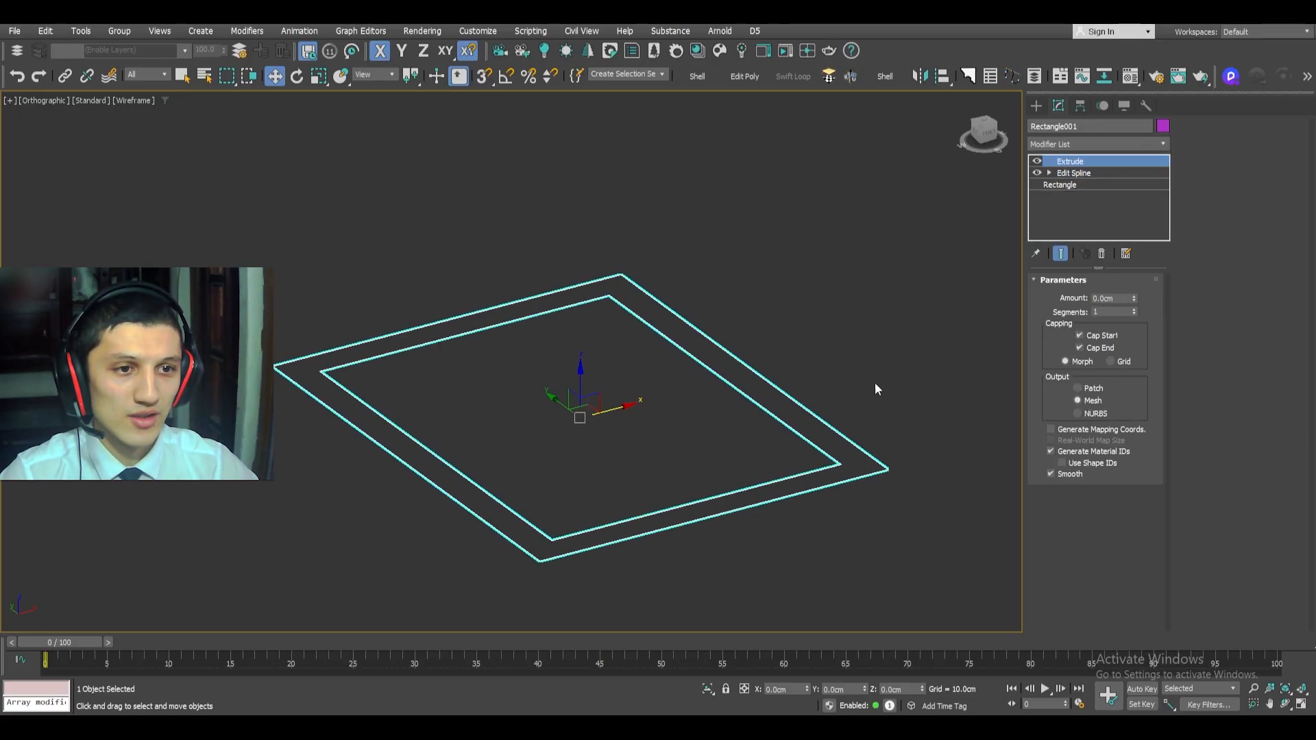
- Try a freehand extrusion of about 244.5 cm on the outlined shape and undo that amount
middle_drag(876, 381, 864, 380)
drag(1133, 298, 784, 425)
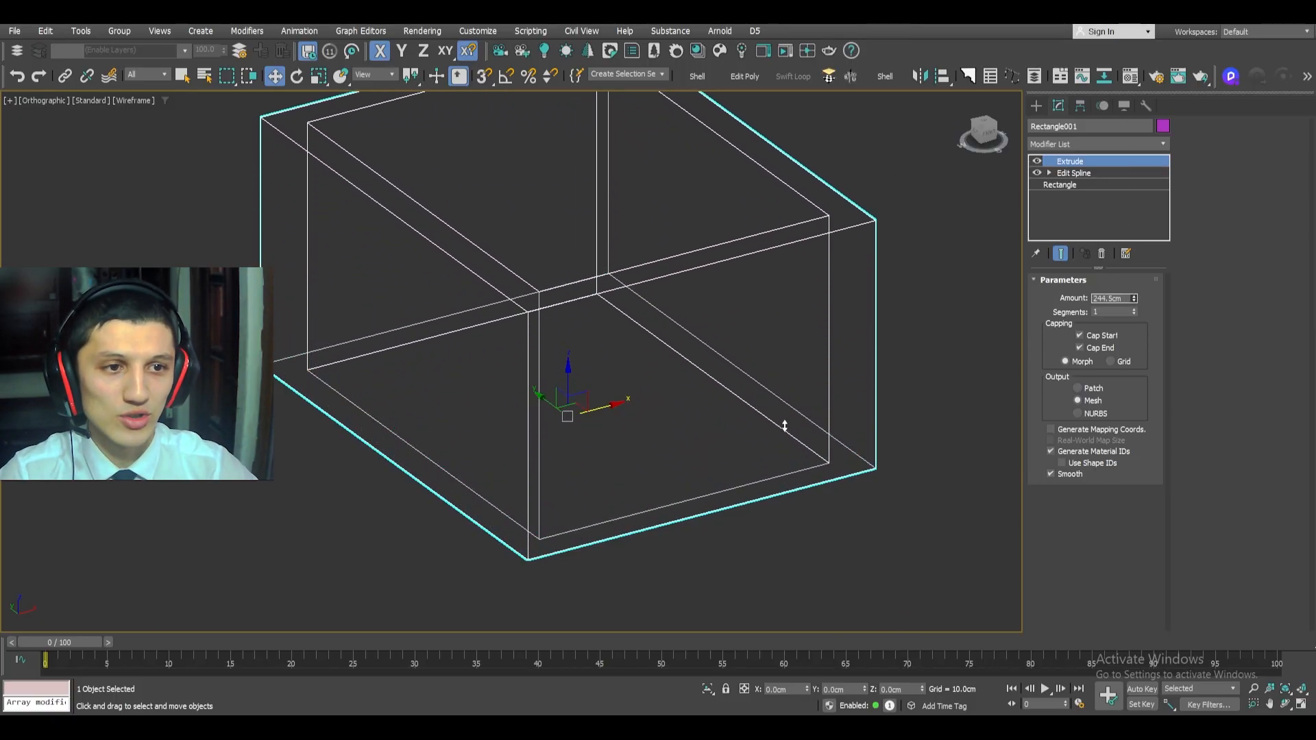
key(ctrl+z)
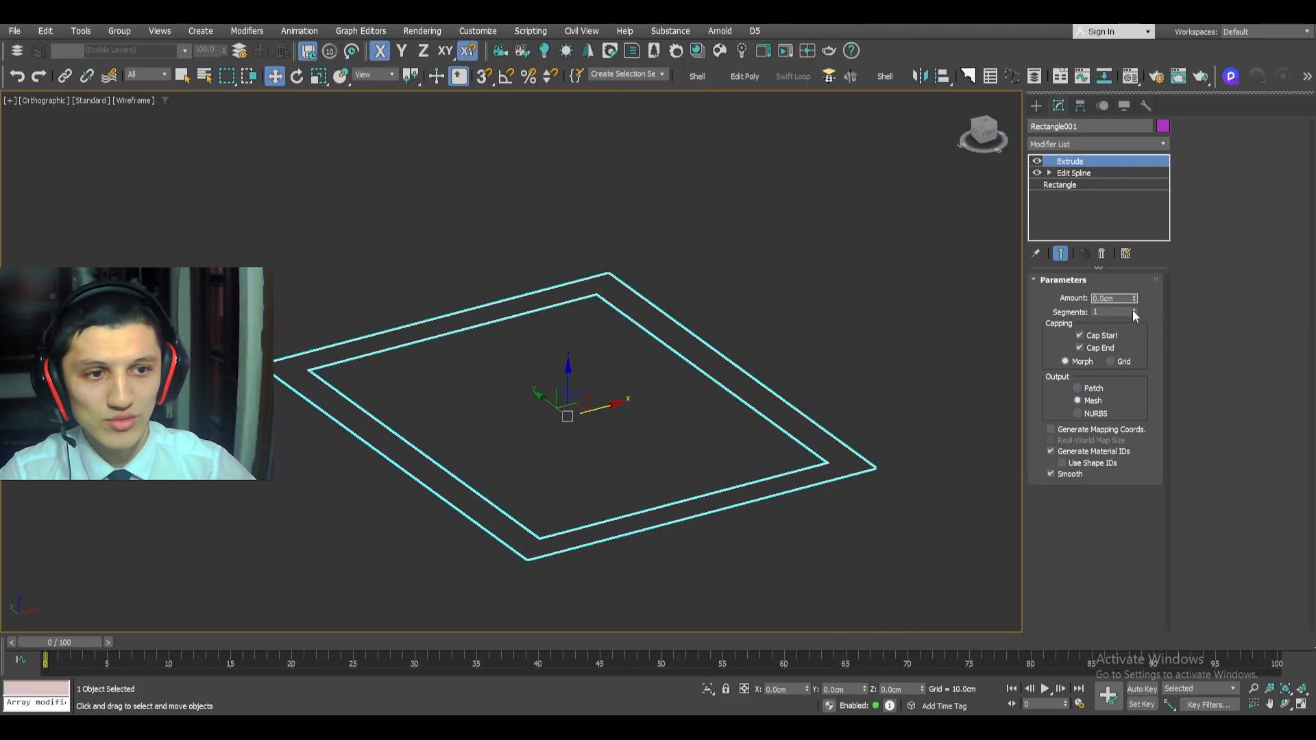
- Set the Extrude amount of the outlined shape to 250 cm
double_click(1115, 301)
text(2)
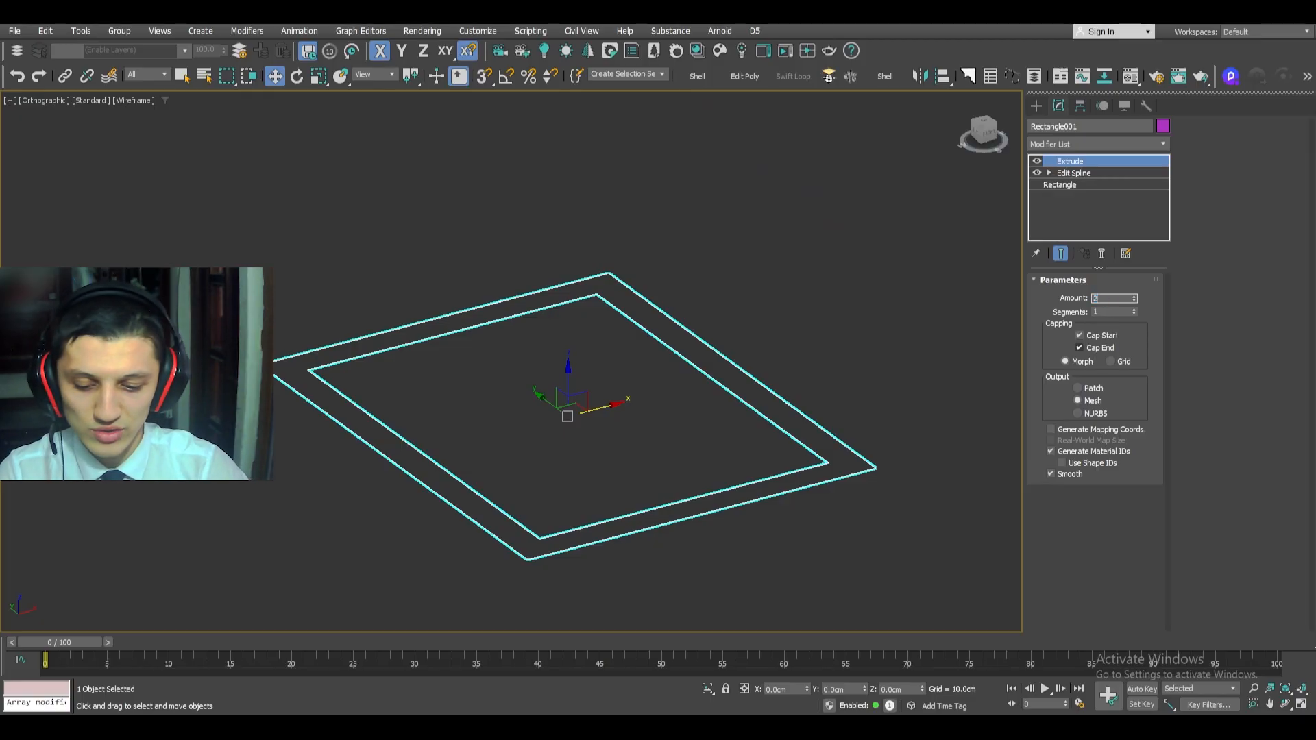
text(50)
key(Return)
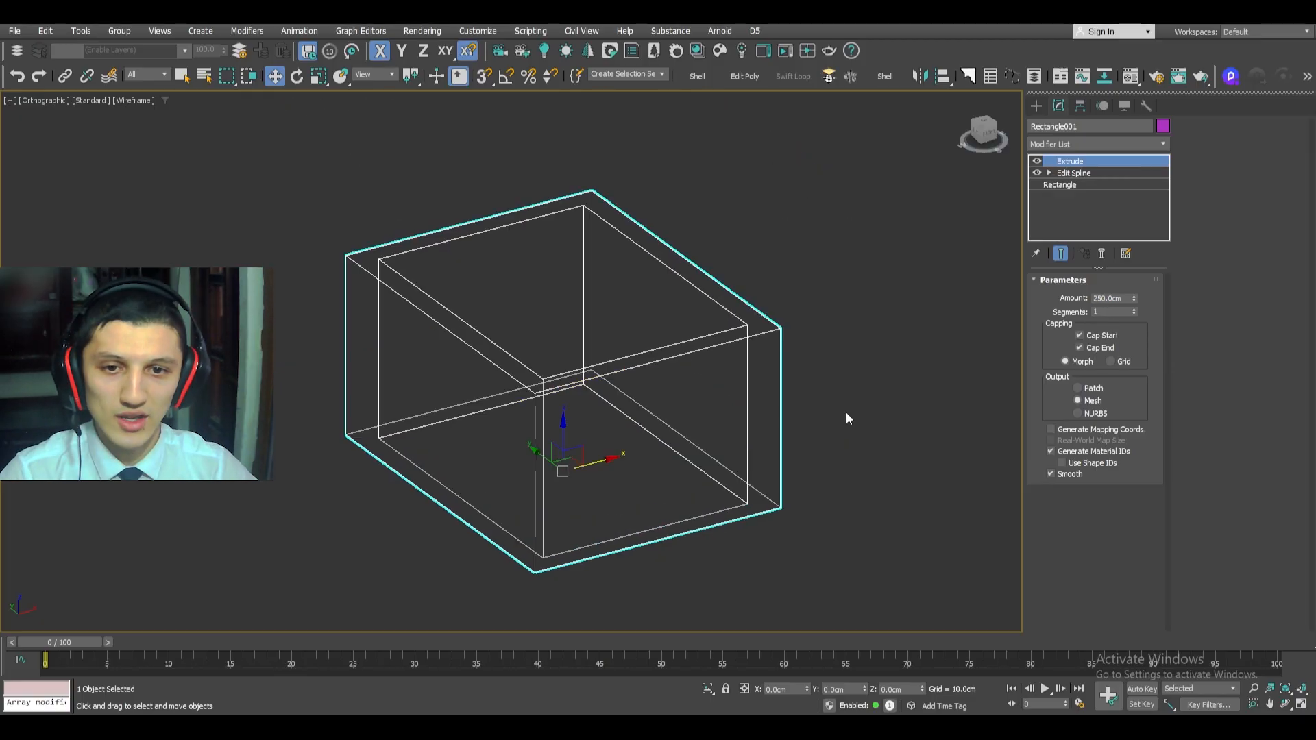
- Switch the viewport from wireframe to Default Shading and inspect the extruded walls from above and up close
key(F3)
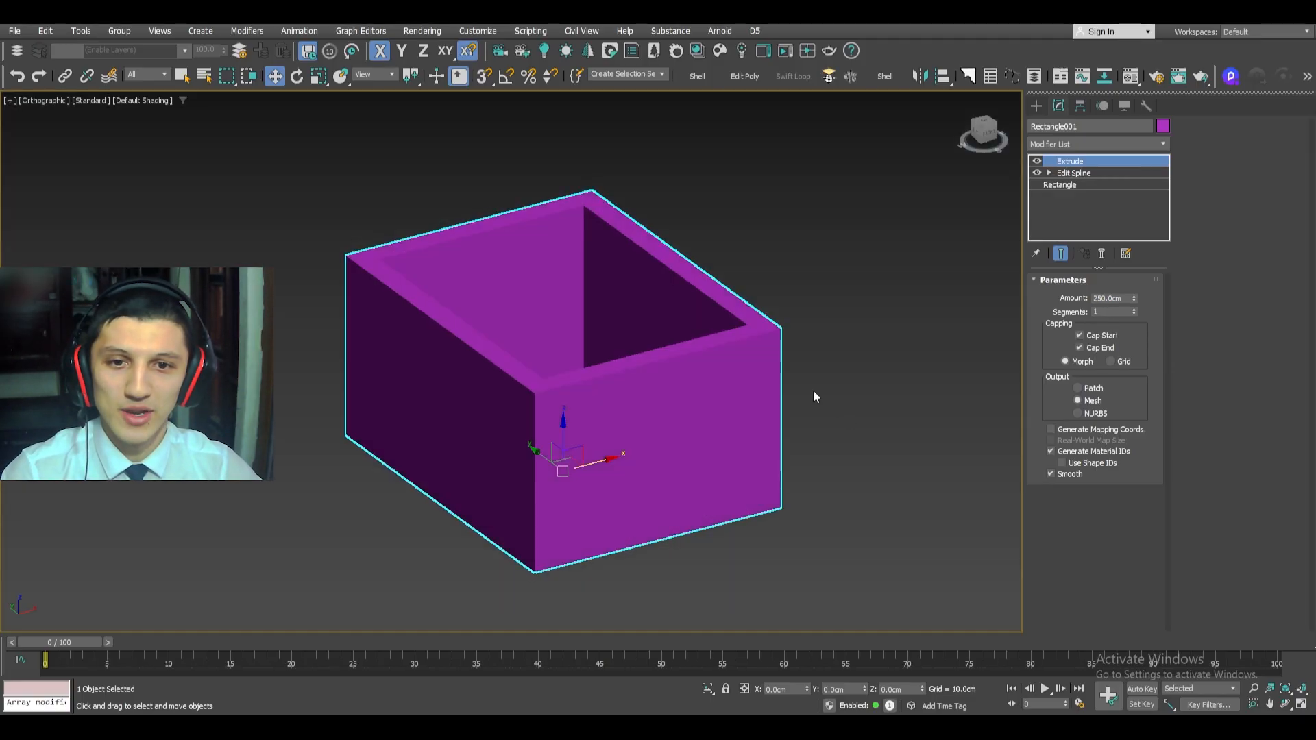
mouse_move(591, 430)
middle_down()
mouse_move(654, 437)
mouse_move(637, 436)
middle_up()
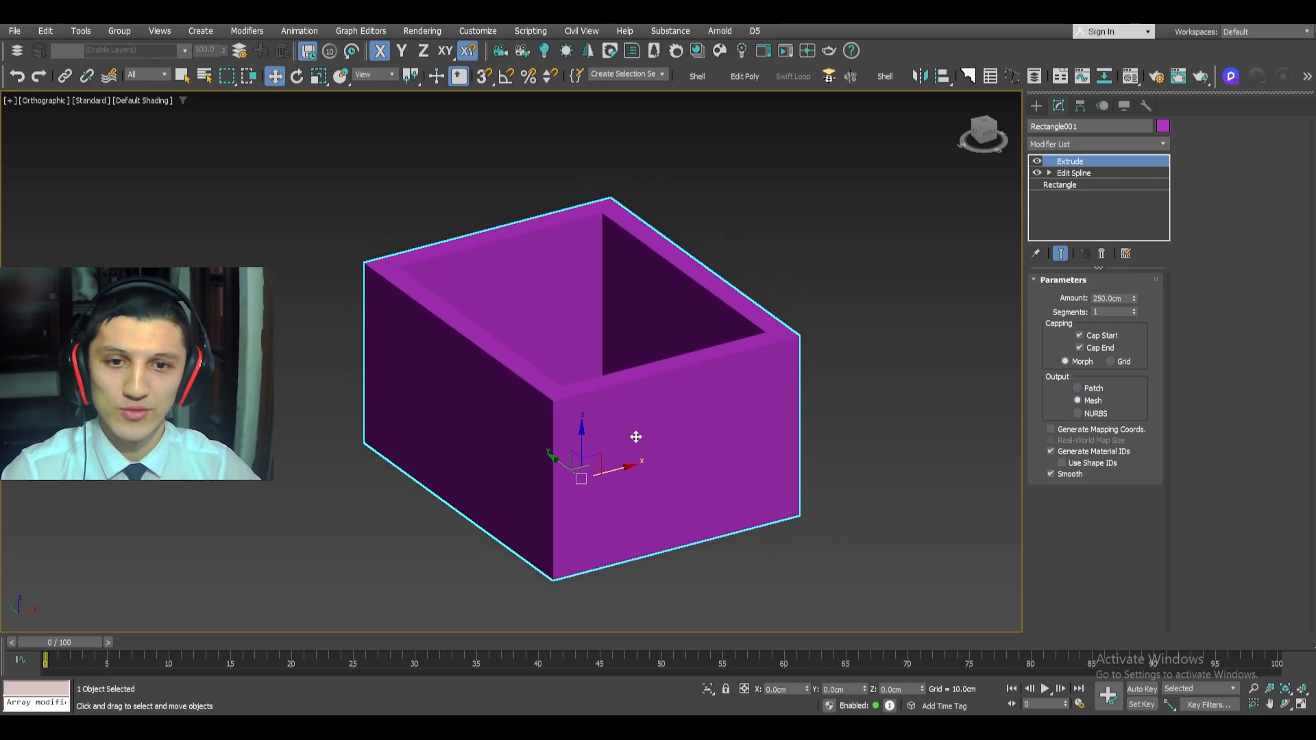
key(F3)
key(F3)
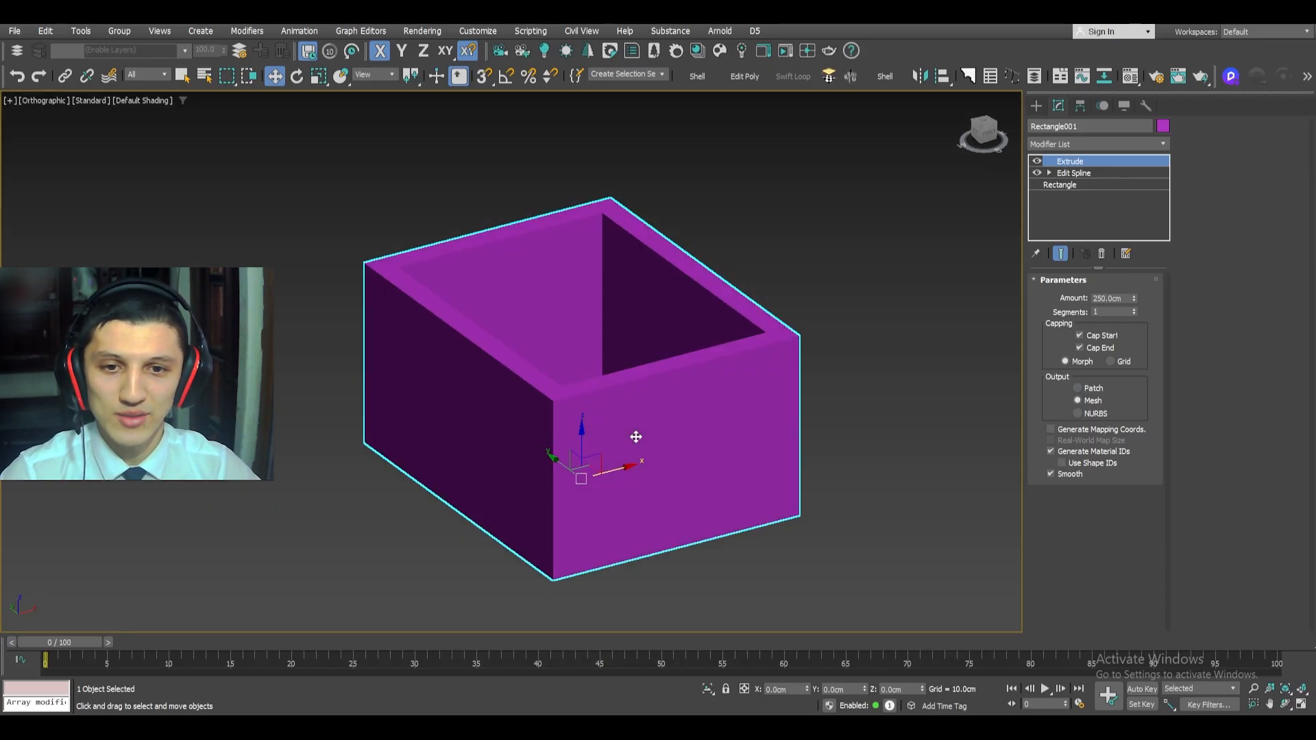
mouse_move(634, 438)
alt+middle_down()
mouse_move(696, 432)
mouse_move(646, 464)
mouse_move(727, 442)
mouse_move(626, 446)
mouse_move(669, 451)
alt+middle_up()
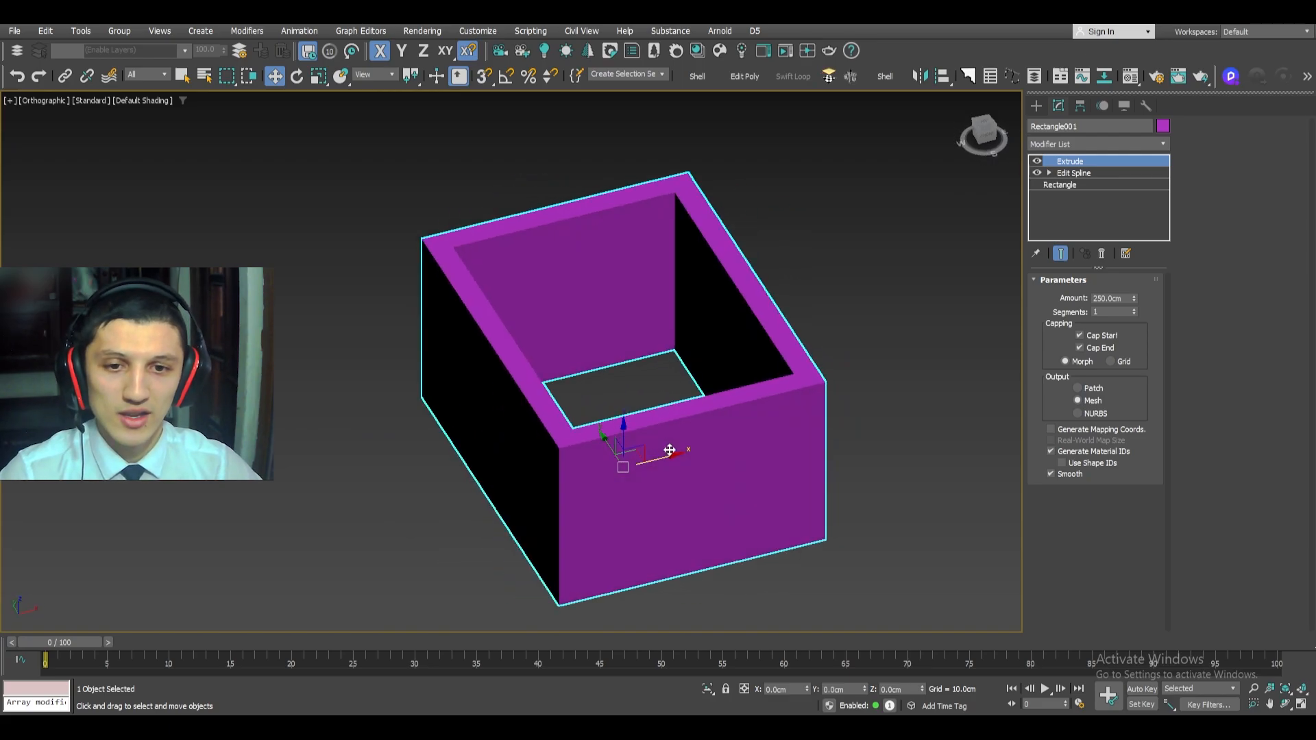
scroll(823, 384, up, 5)
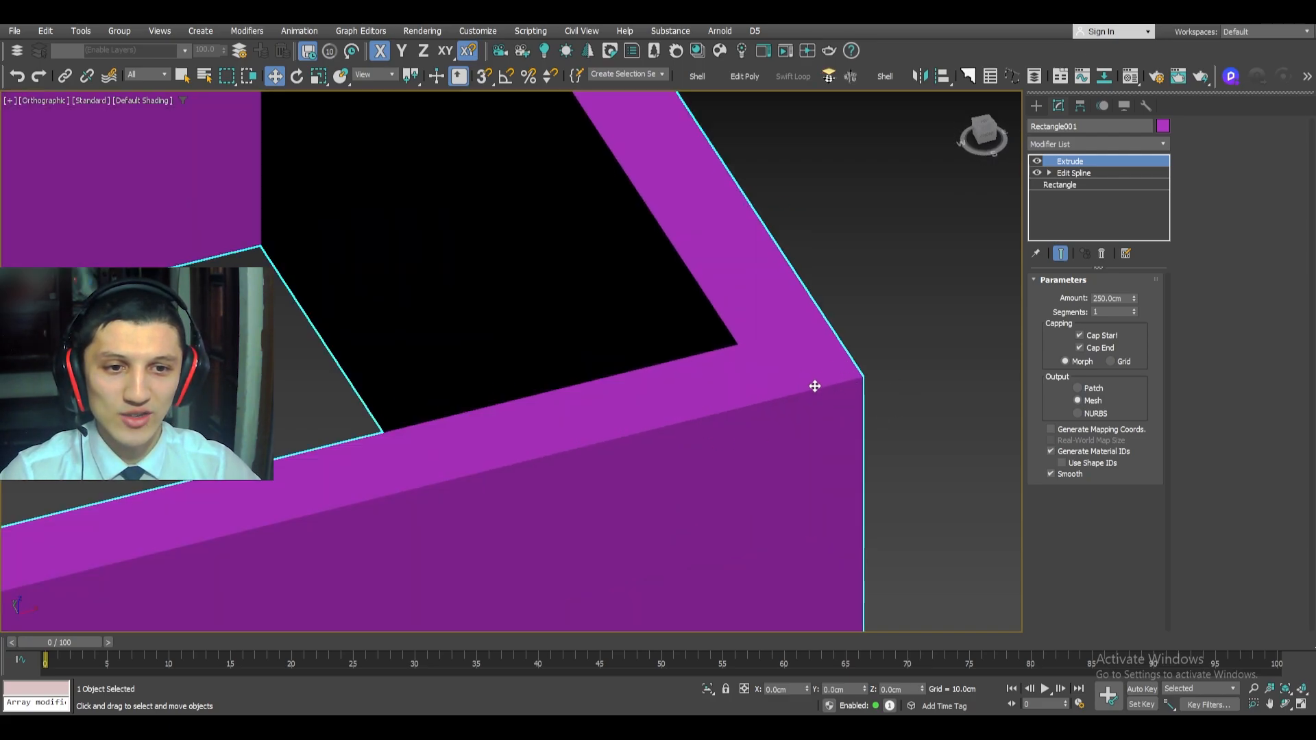
scroll(816, 391, down, 5)
scroll(830, 399, up, 3)
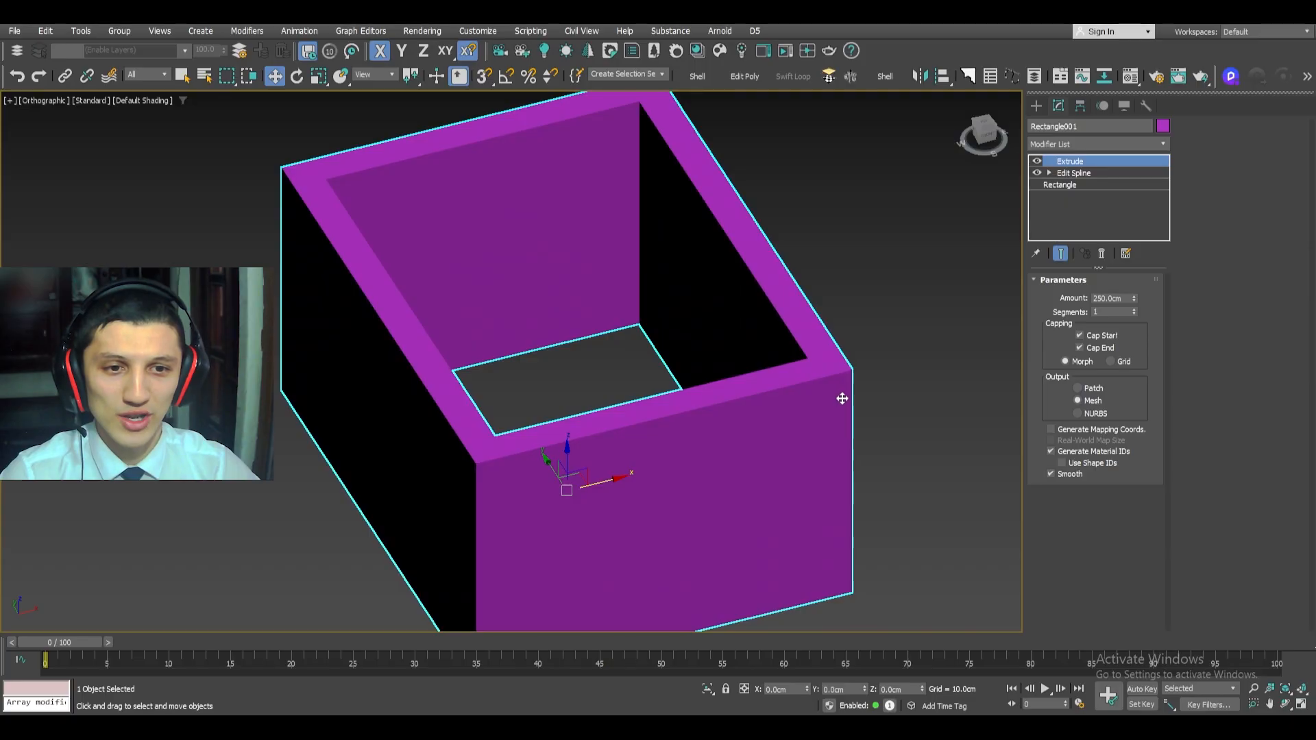
- Display edged faces on the shaded walls, compare with the display without edges, and leave the edges on
key(F4)
scroll(838, 376, up, 4)
scroll(815, 377, down, 7)
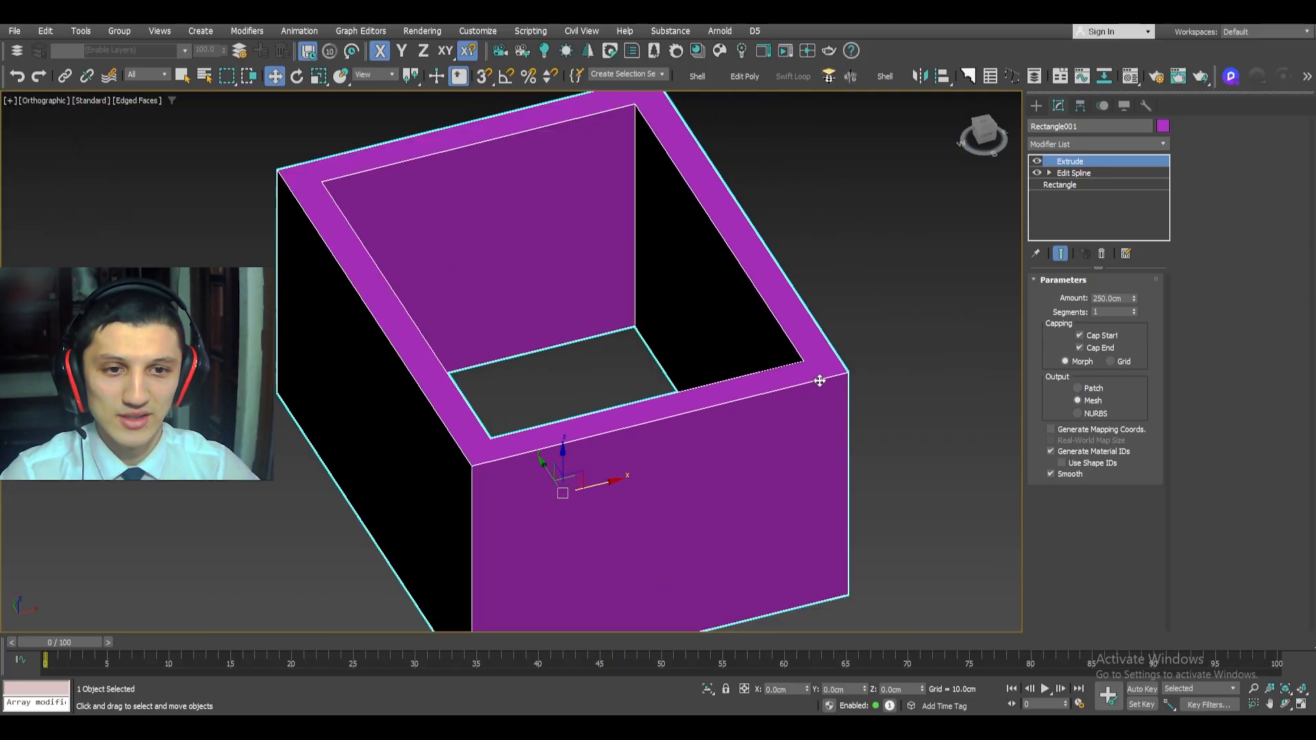
scroll(827, 369, up, 2)
key(F4)
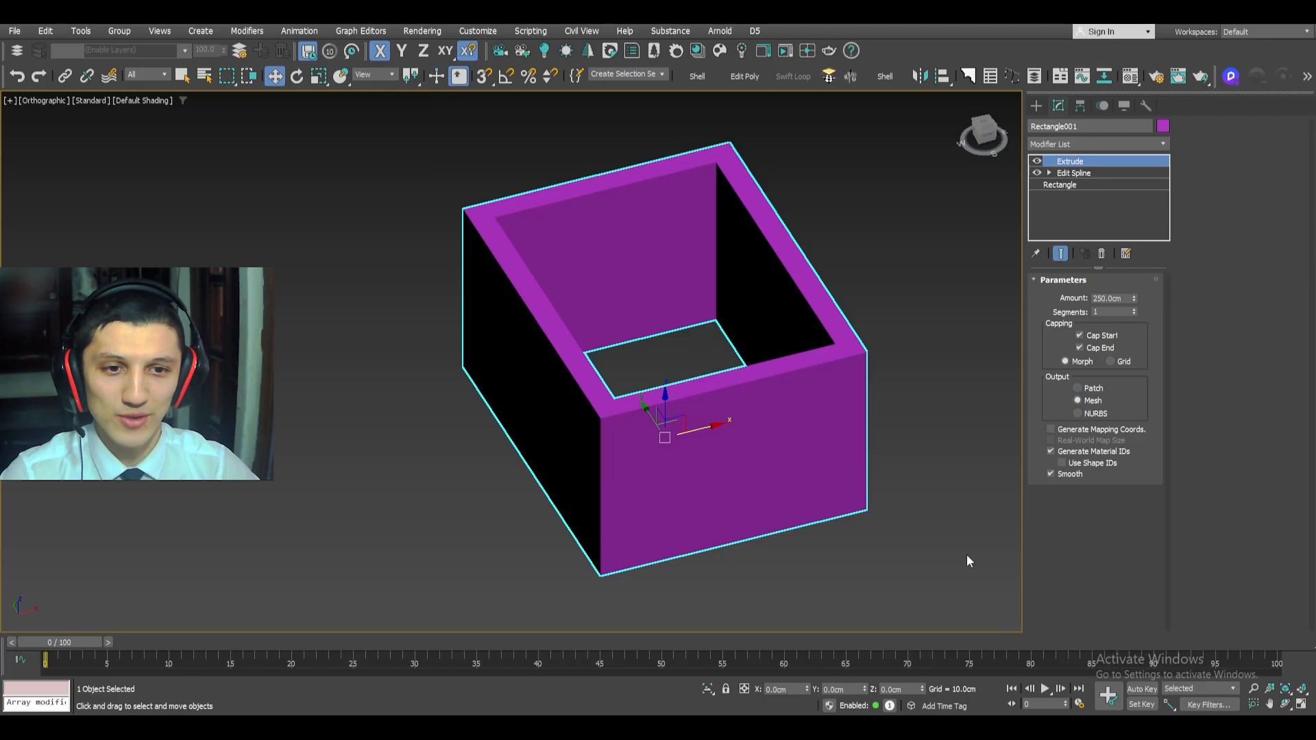
key(F4)
mouse_move(837, 516)
alt+middle_down()
mouse_move(843, 502)
mouse_move(908, 489)
mouse_move(851, 505)
mouse_move(857, 517)
mouse_move(861, 470)
alt+middle_up()
scroll(868, 480, up, 3)
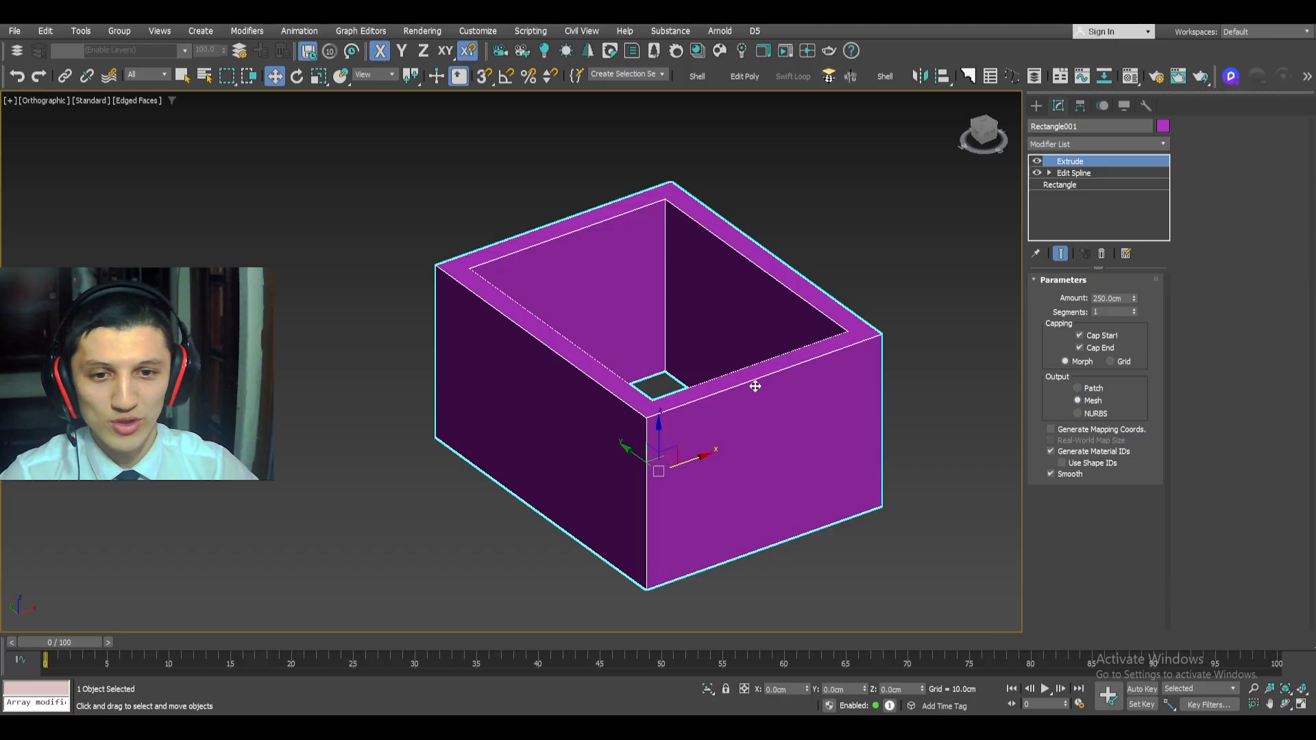
alt+middle_drag(743, 385, 742, 415)
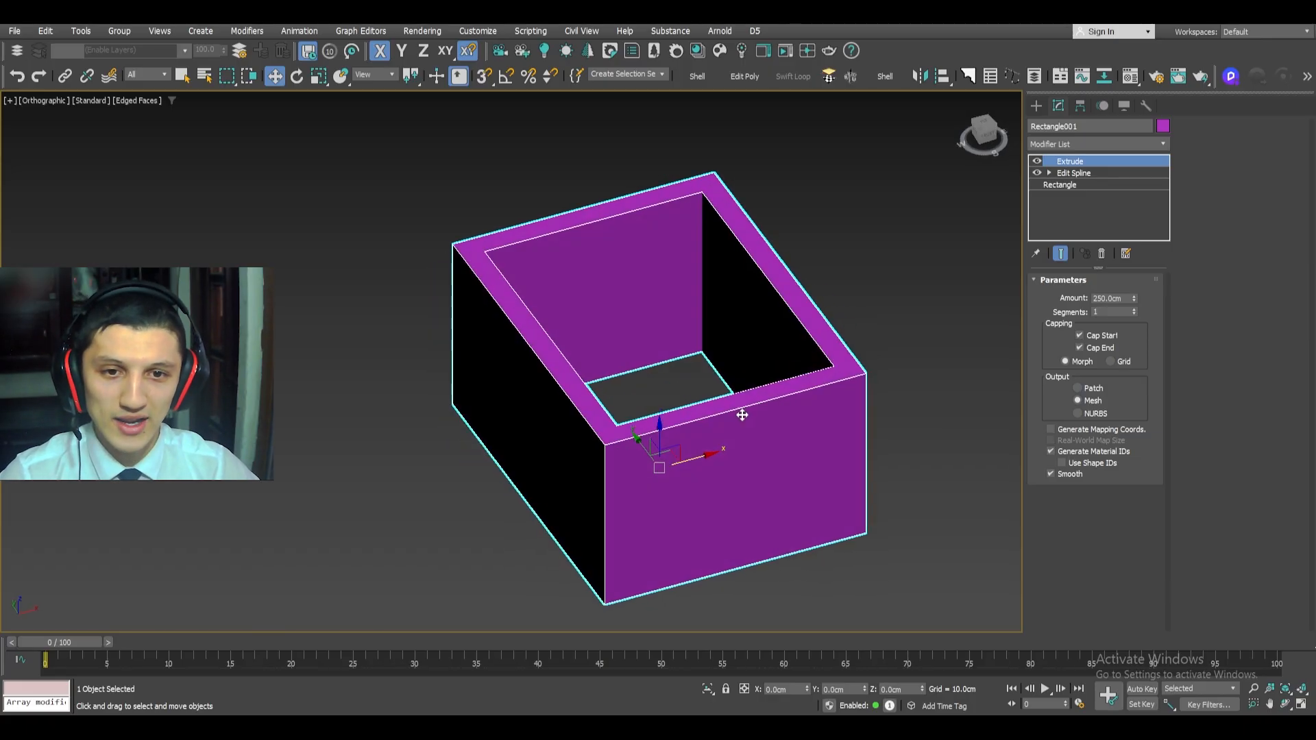
- In the Top view, clone the extruded walls about 812 cm along positive X as one independent Copy
key(t)
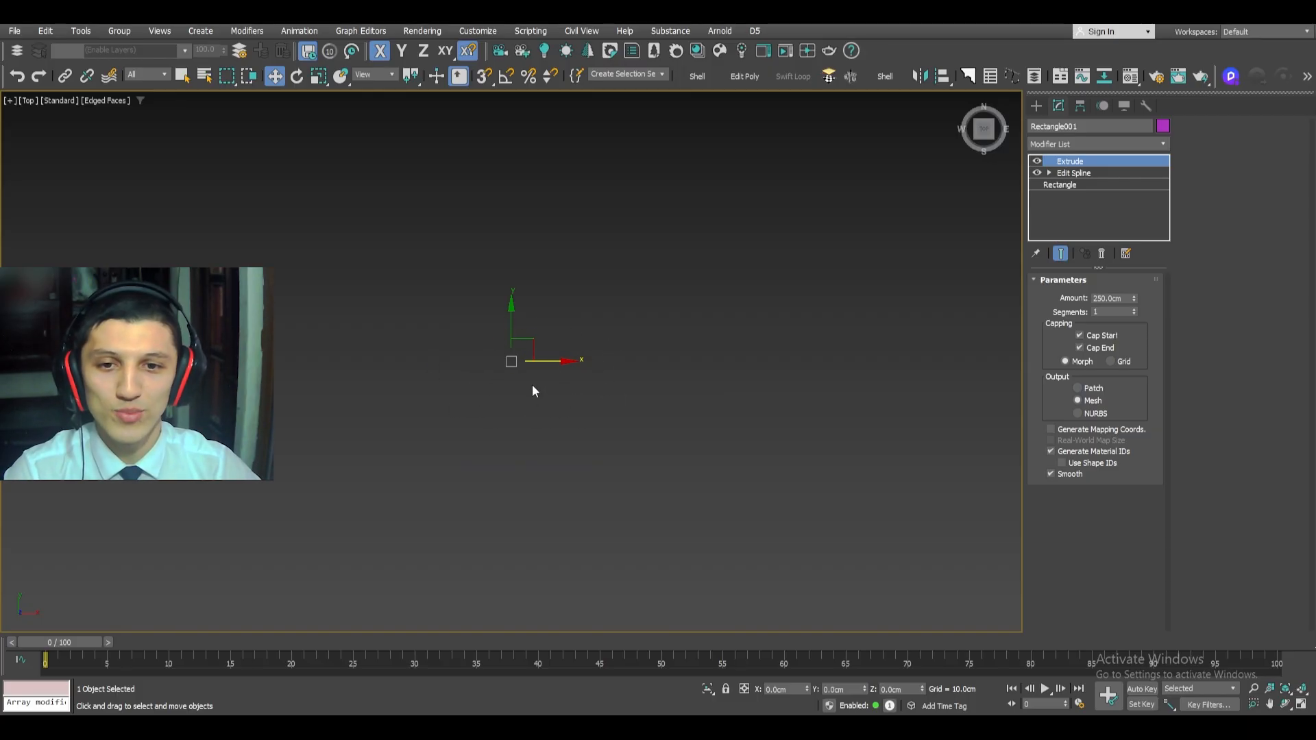
key(z)
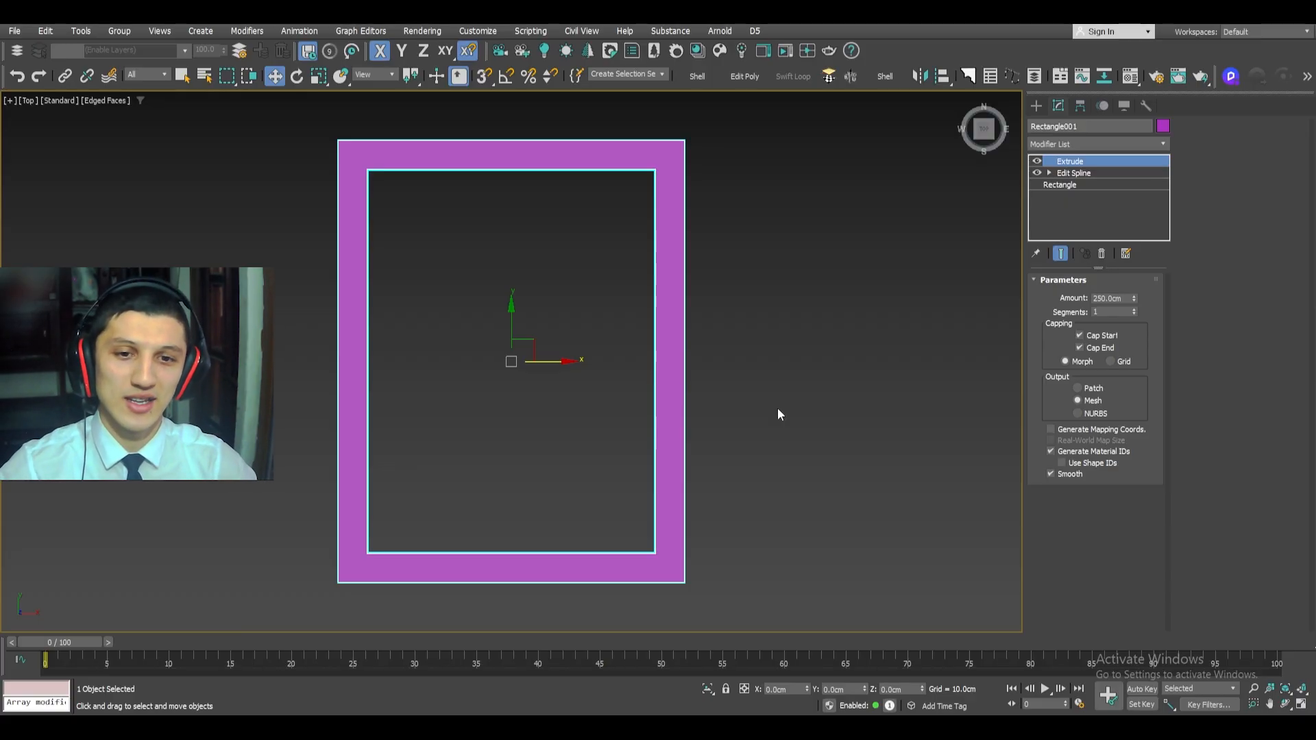
scroll(558, 384, down, 3)
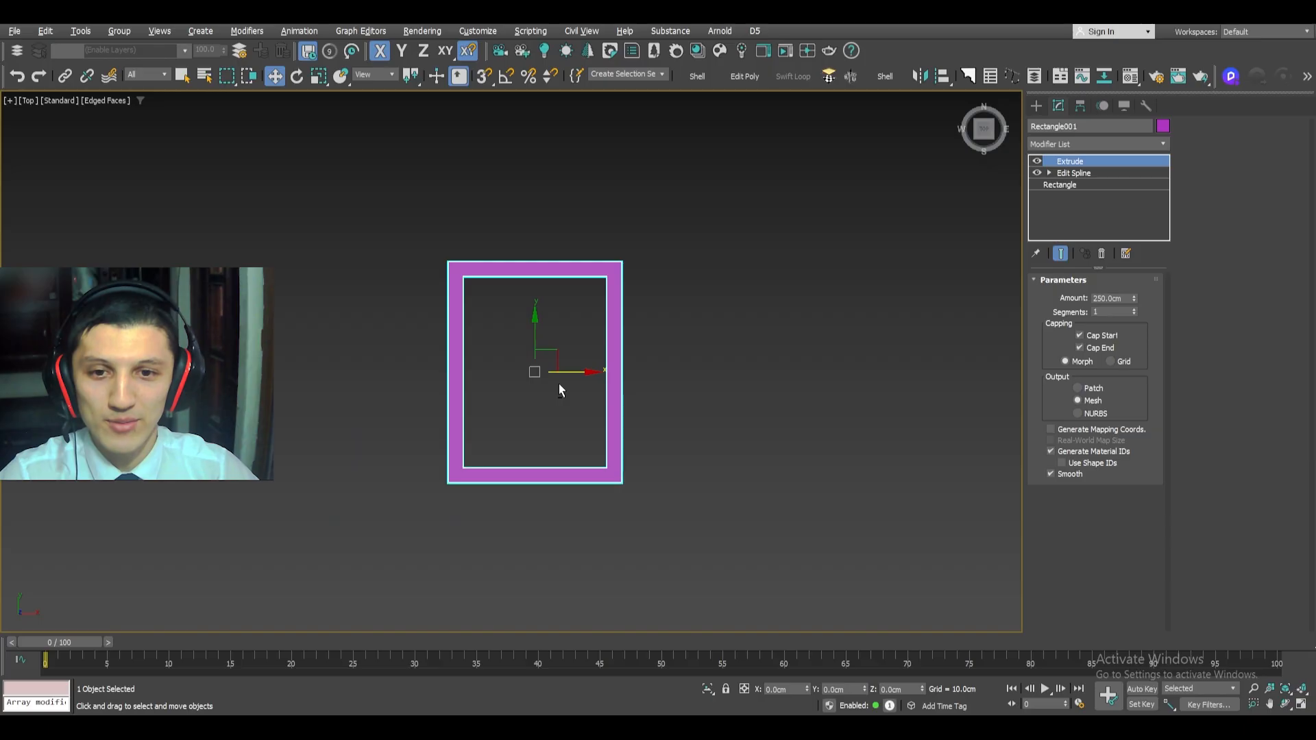
shift+drag(572, 372, 957, 383)
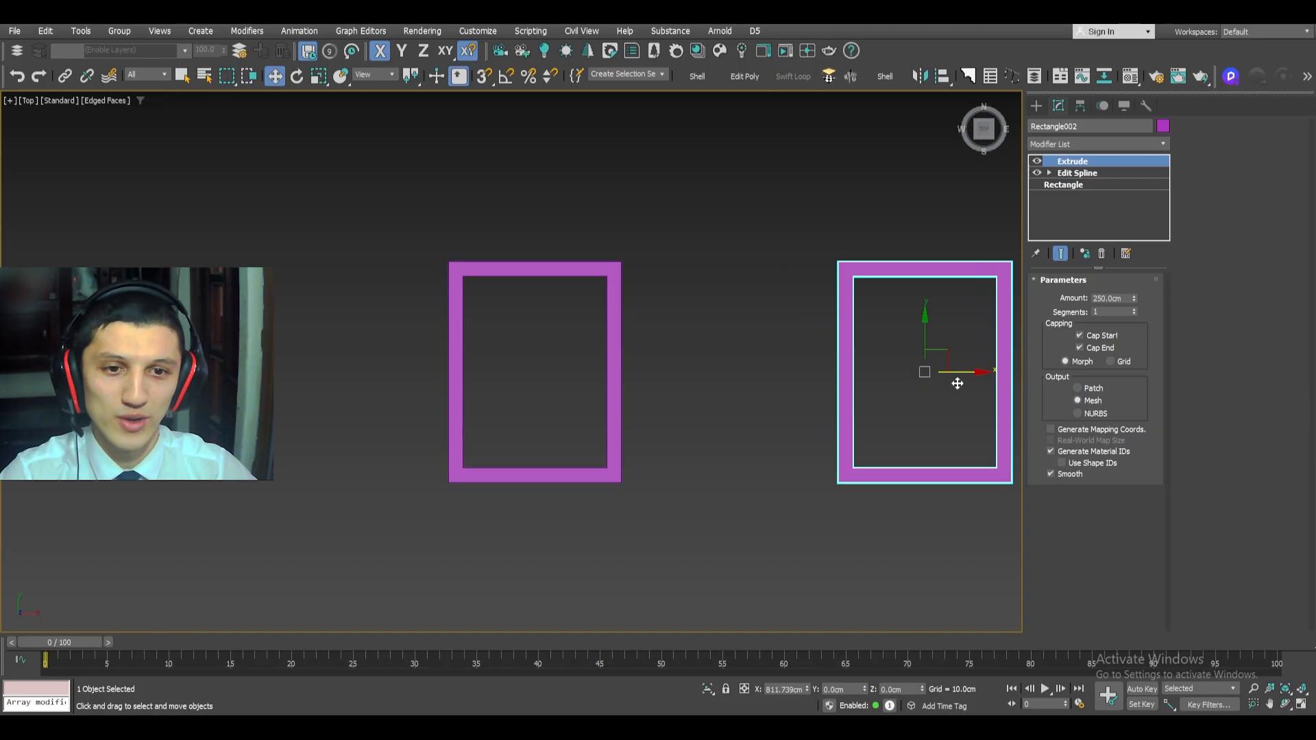
shift+drag(956, 383, 957, 383)
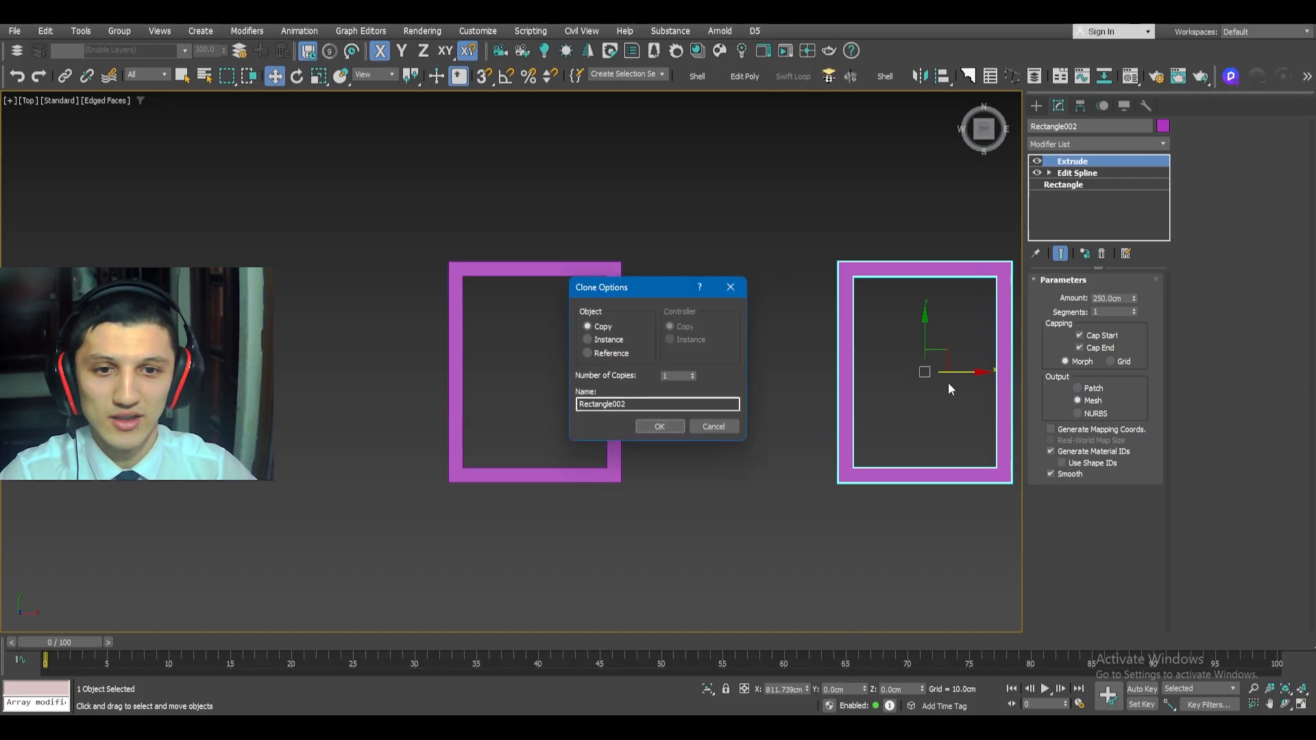
click(607, 340)
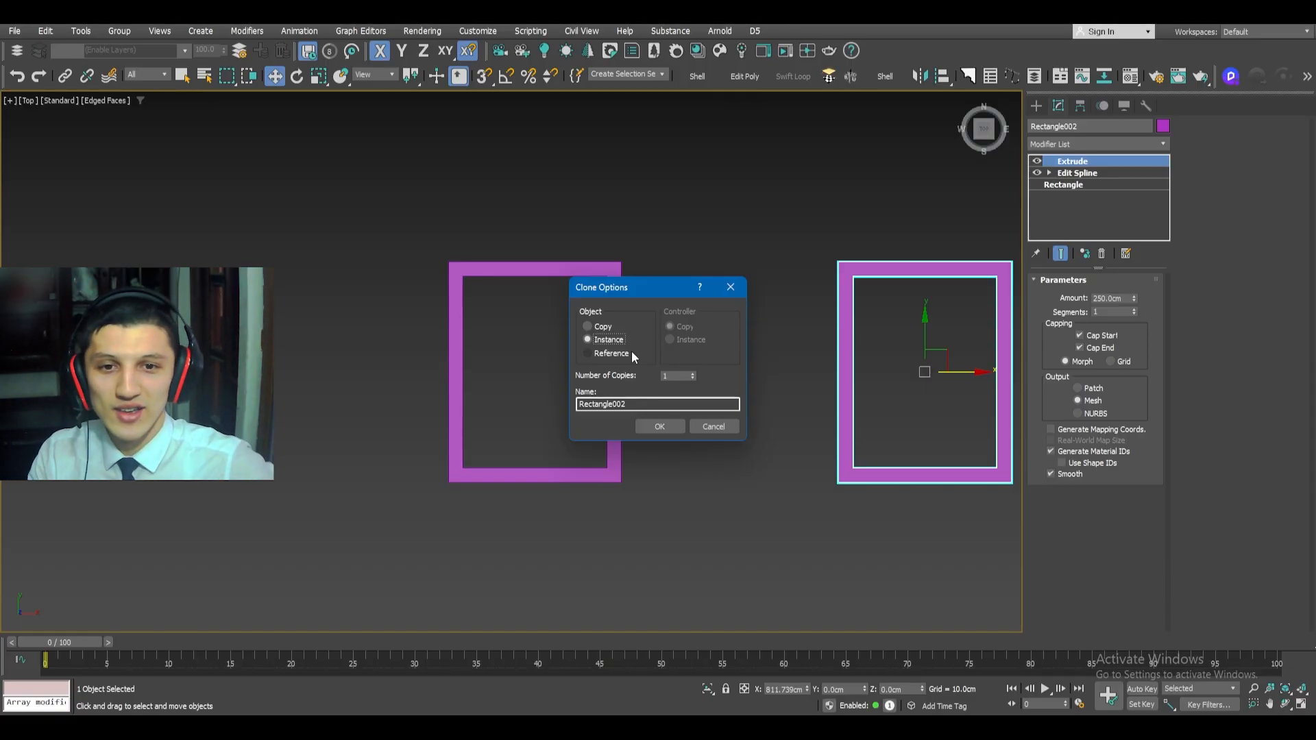
click(603, 325)
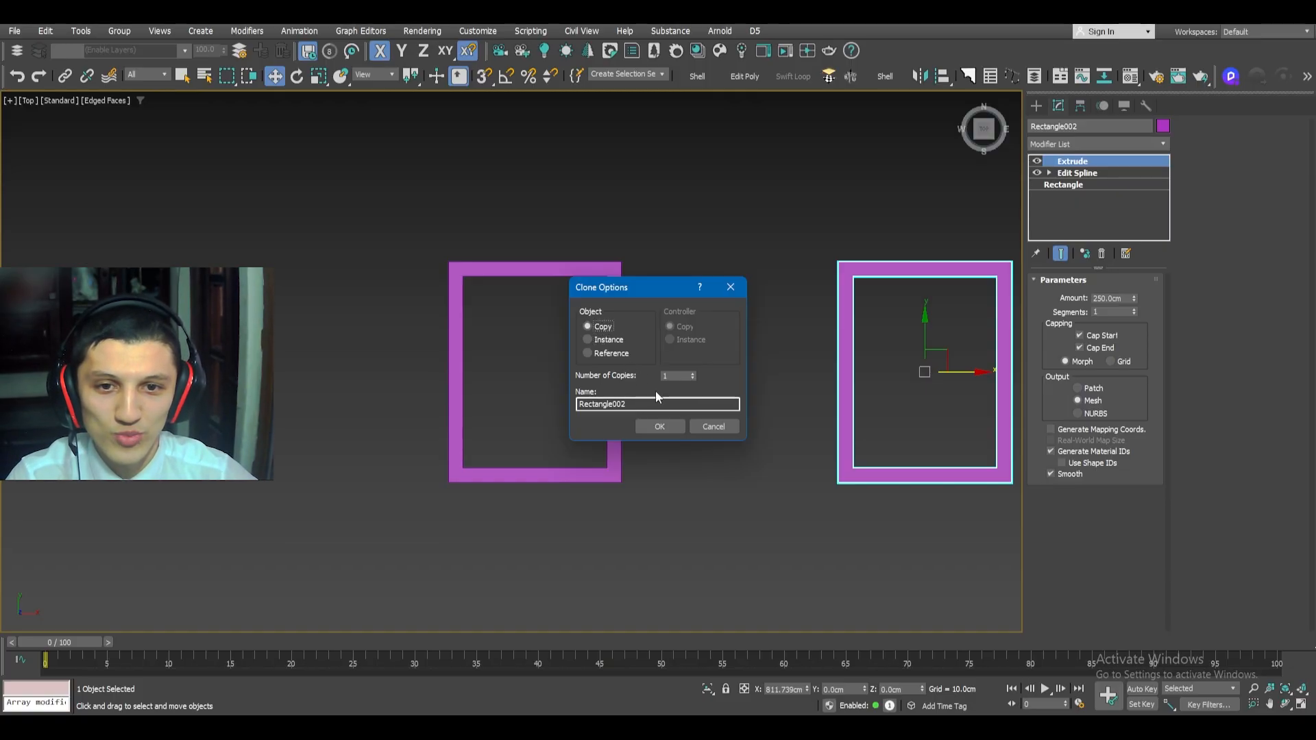
click(659, 426)
- Move the copied walls farther along the X axis to about X 1277 cm
scroll(829, 479, down, 3)
middle_drag(829, 479, 668, 479)
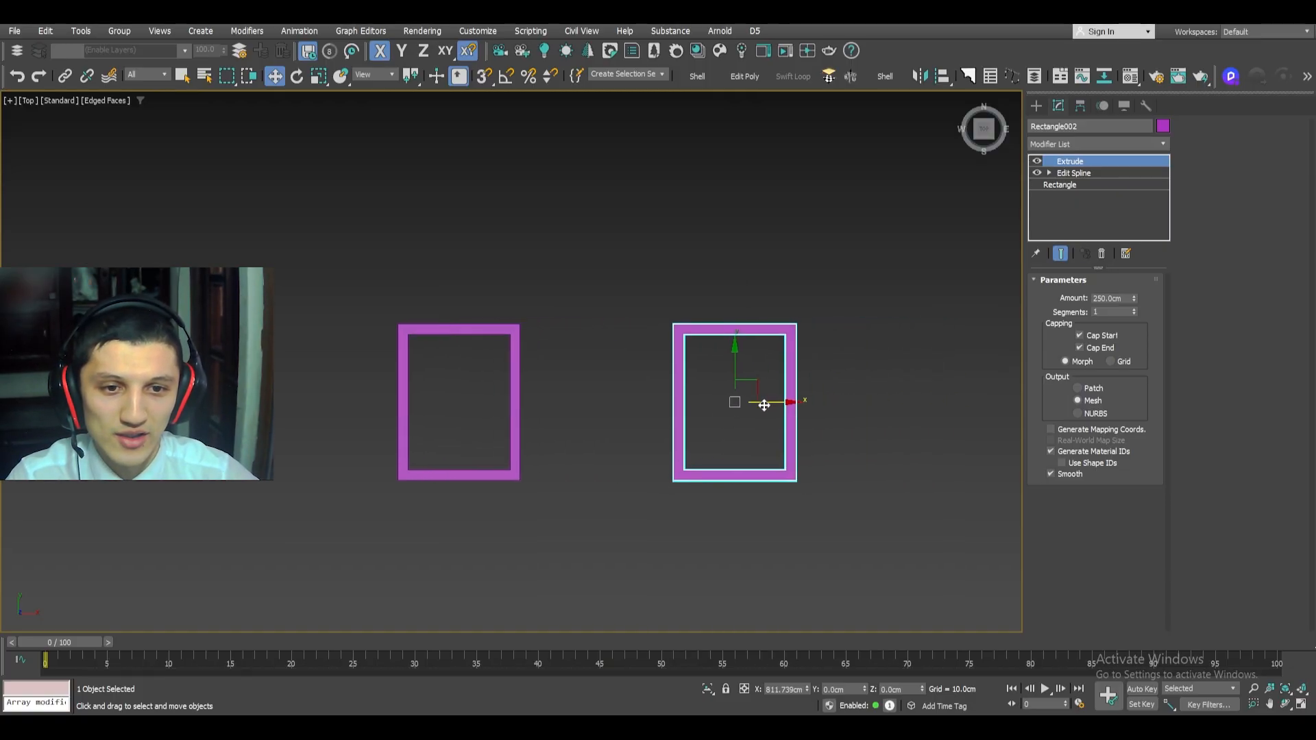
drag(763, 405, 922, 403)
- Examine the original walls up close and fit the view to the selected copy
scroll(463, 402, up, 5)
middle_drag(464, 405, 512, 405)
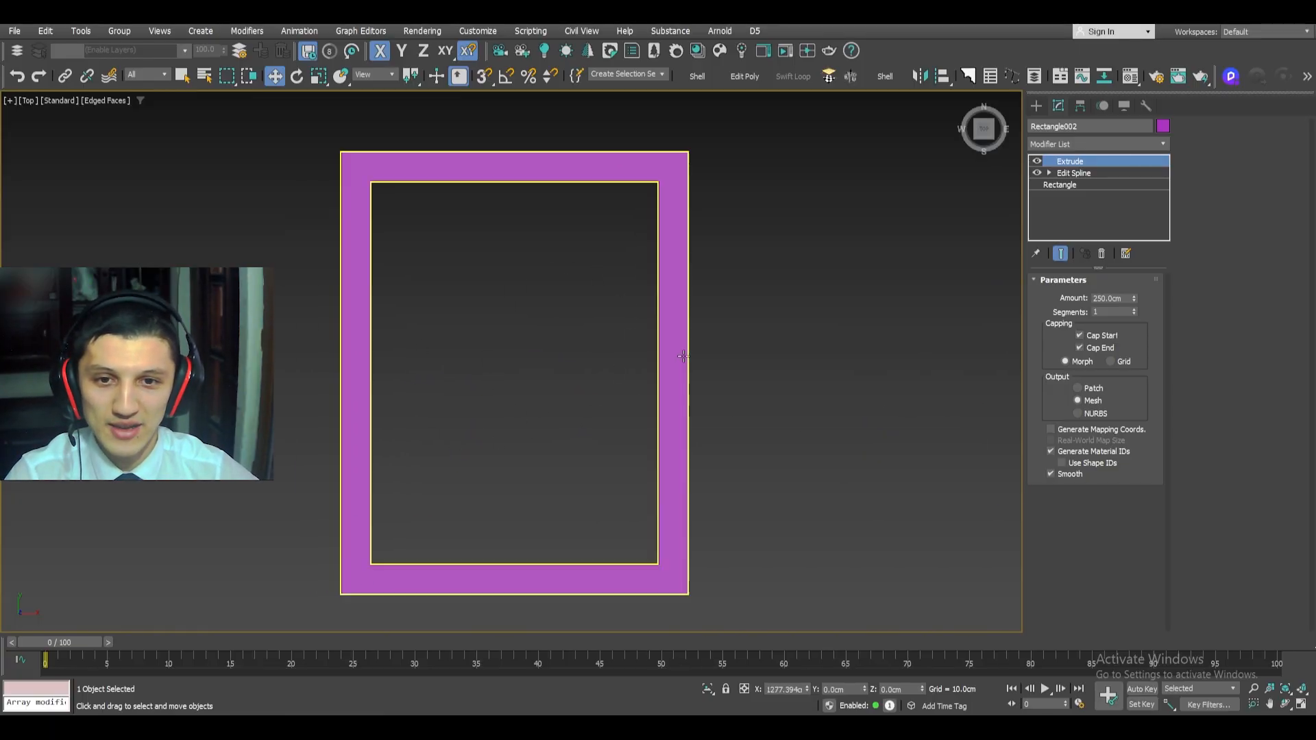
scroll(532, 397, down, 4)
middle_drag(532, 397, 522, 393)
scroll(522, 393, up, 5)
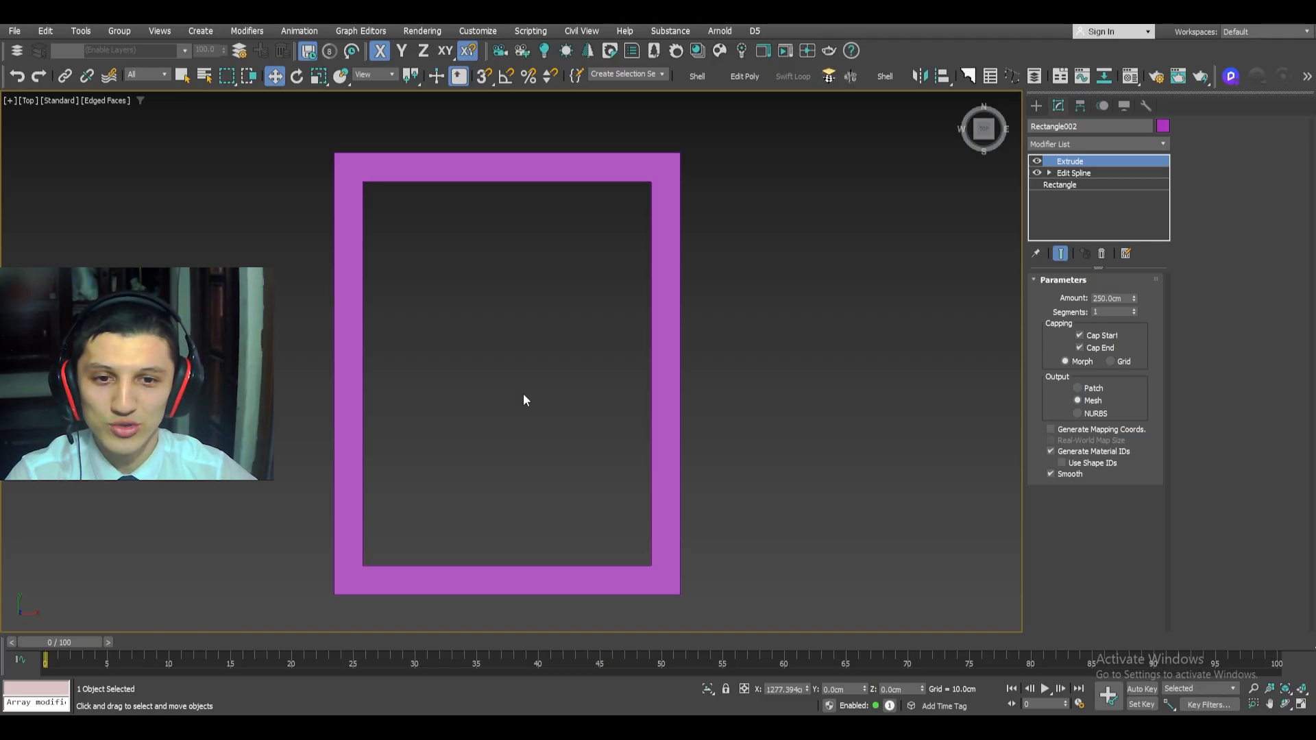
key(z)
scroll(594, 426, down, 6)
middle_drag(596, 425, 744, 409)
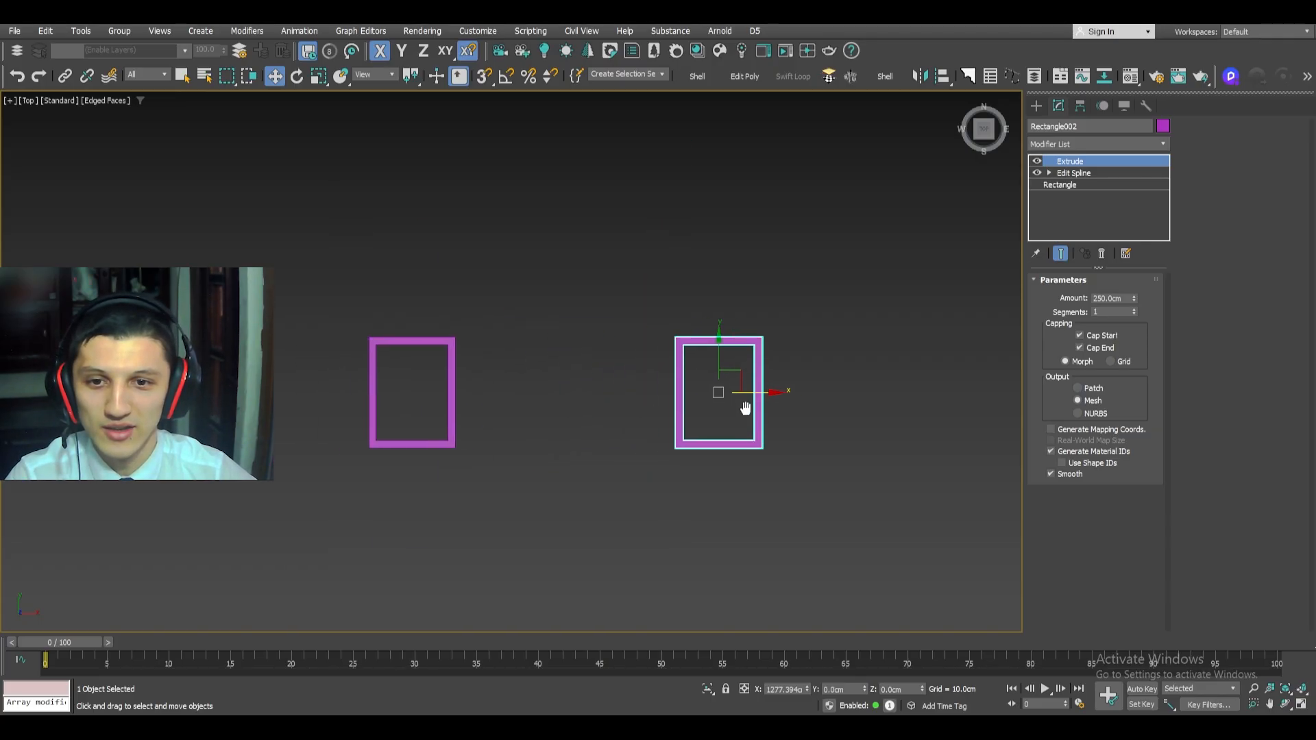
- Select the original walls object and fit the view to it
scroll(754, 408, up, 5)
middle_drag(541, 389, 762, 388)
scroll(761, 388, down, 1)
click(260, 404)
scroll(887, 396, up, 1)
middle_drag(886, 396, 851, 409)
key(z)
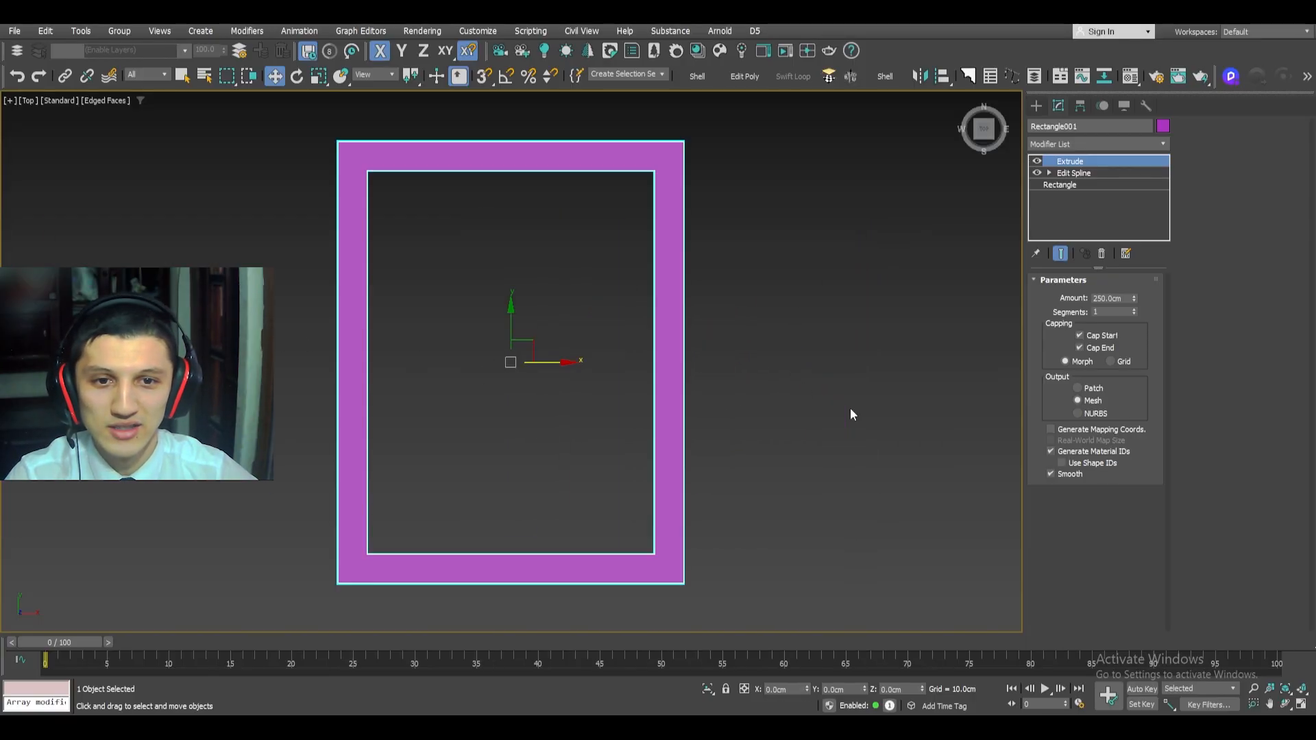
- Clone the original walls about 778 cm along negative X as a single Instance
scroll(653, 449, down, 4)
scroll(653, 434, up, 1)
middle_drag(777, 443, 629, 424)
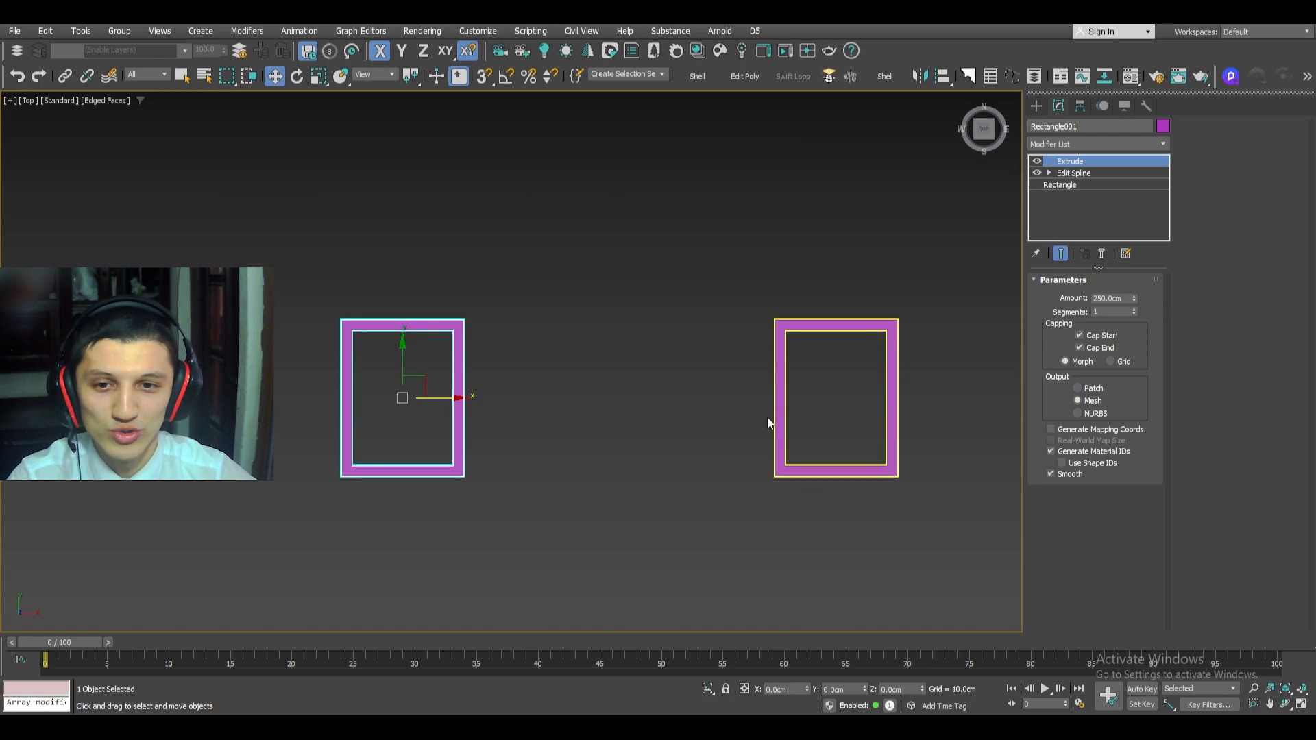
middle_drag(450, 400, 595, 409)
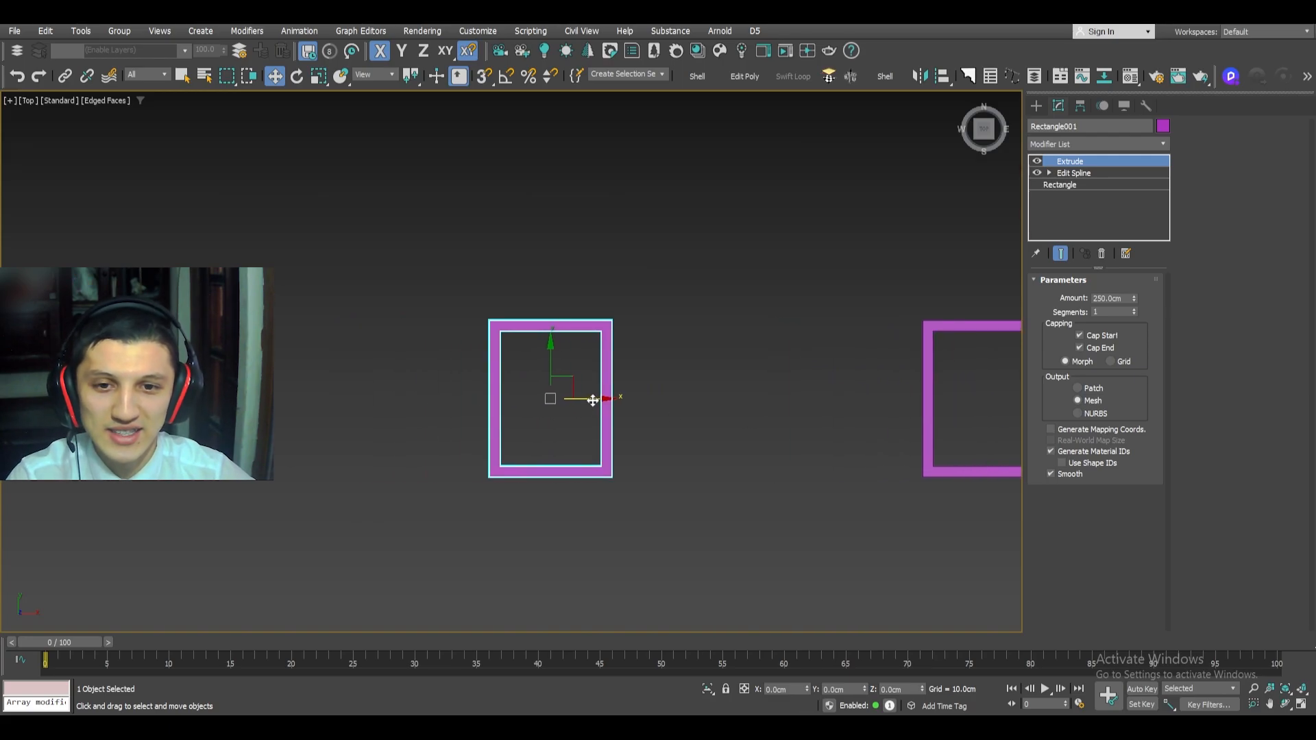
shift+drag(592, 400, 329, 400)
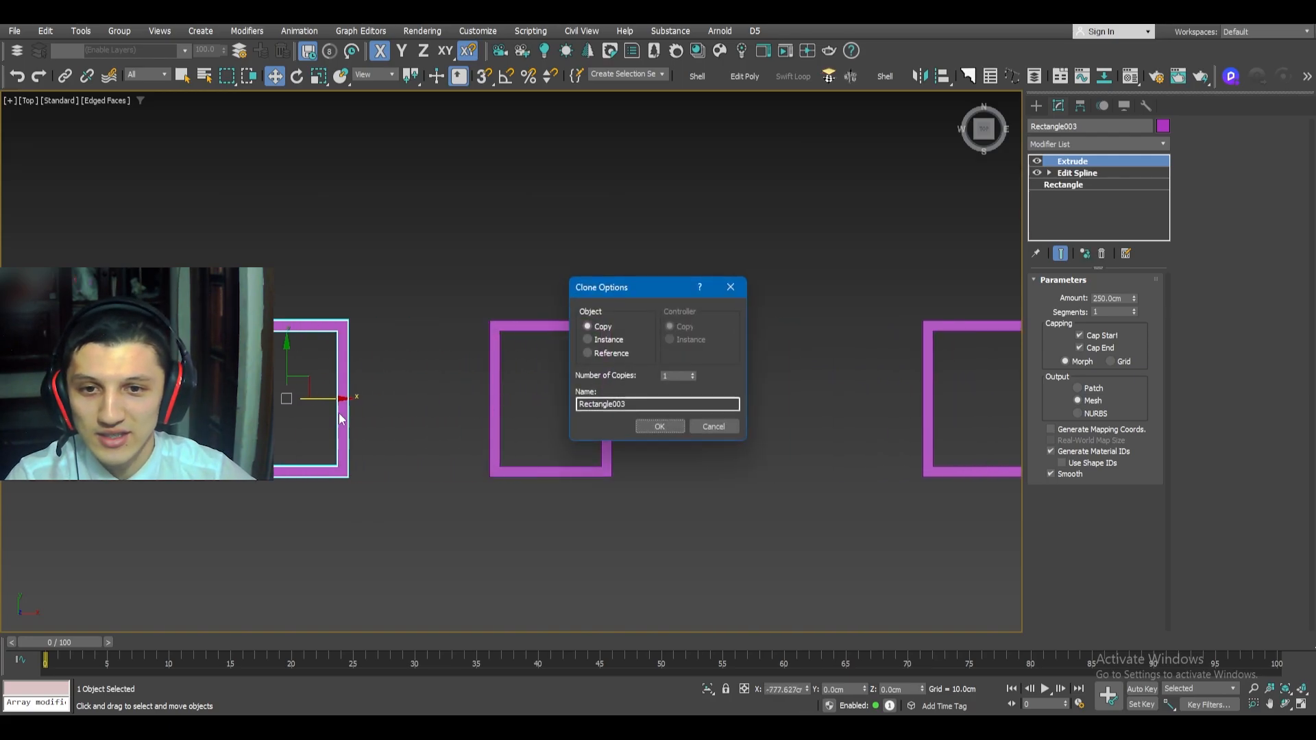
click(597, 340)
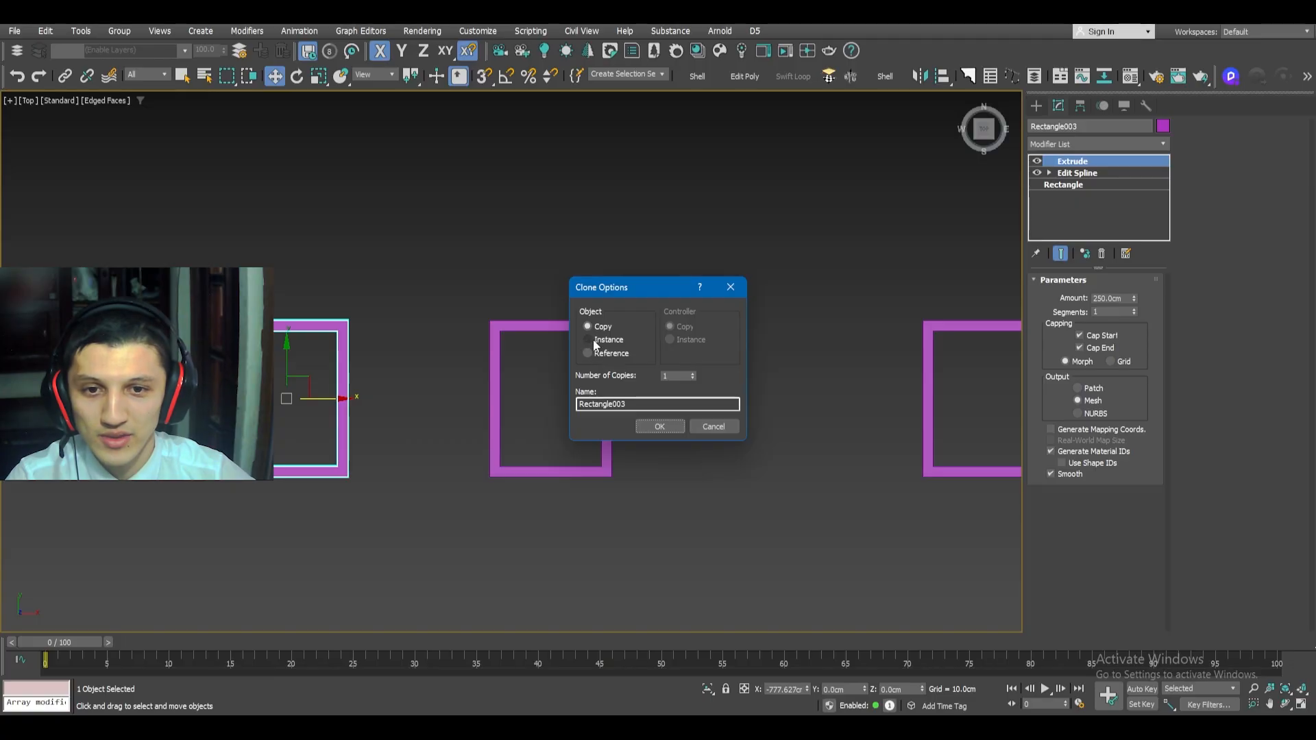
click(660, 426)
- Select the original walls and add an Edit Poly modifier above the Extrude
mouse_move(584, 462)
alt+middle_down()
mouse_move(546, 396)
mouse_move(548, 360)
alt+middle_up()
click(547, 360)
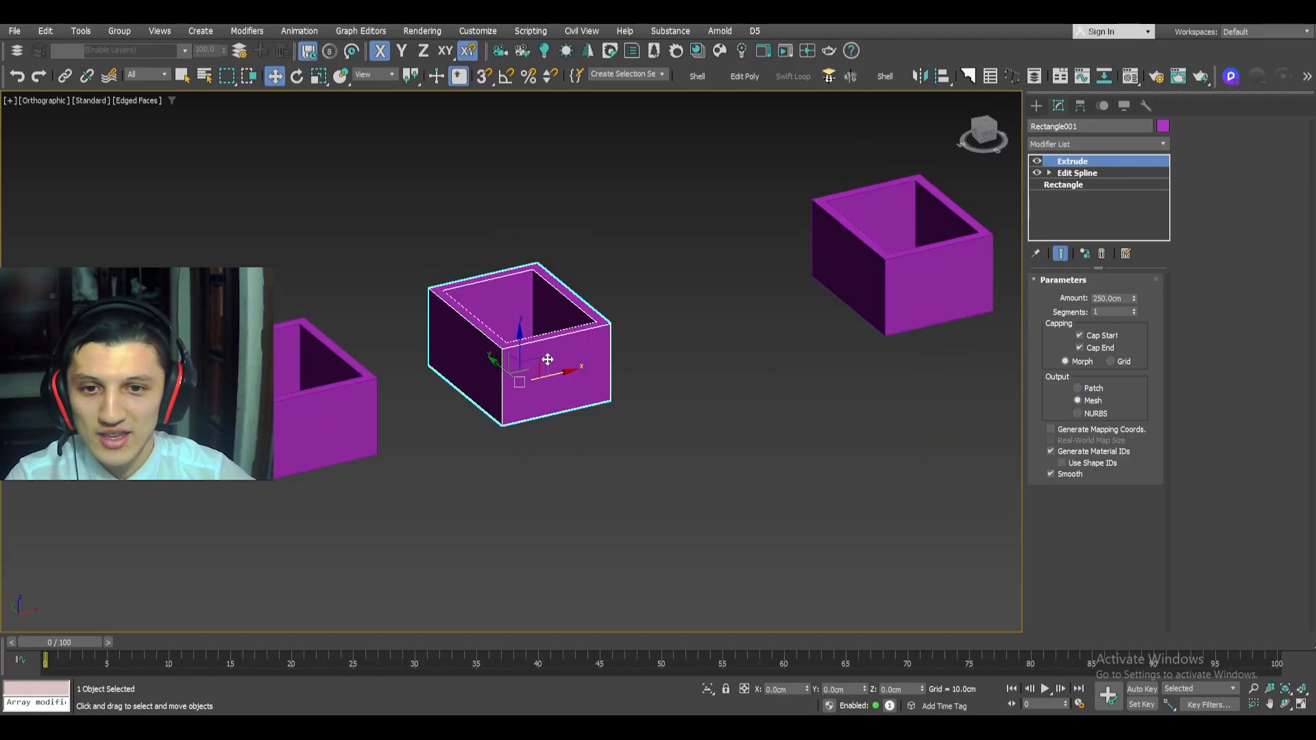
scroll(547, 360, up, 2)
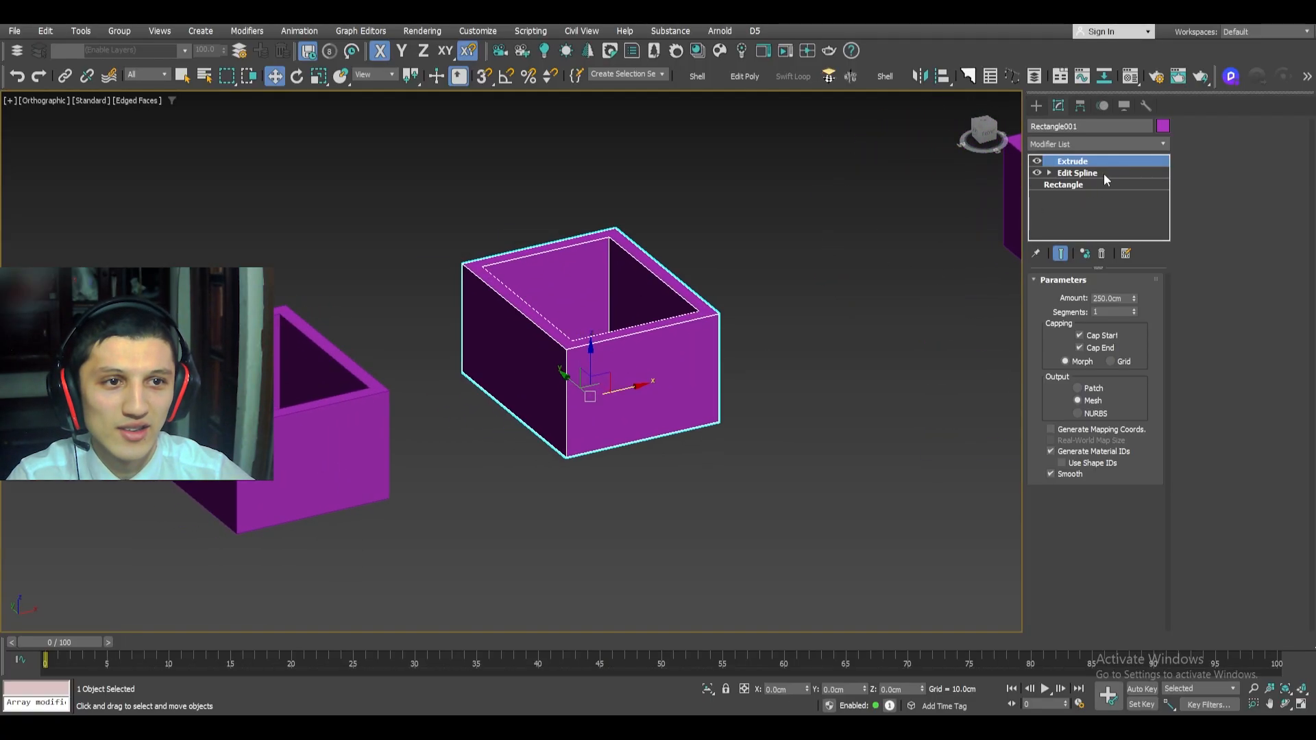
click(1077, 144)
text(ed)
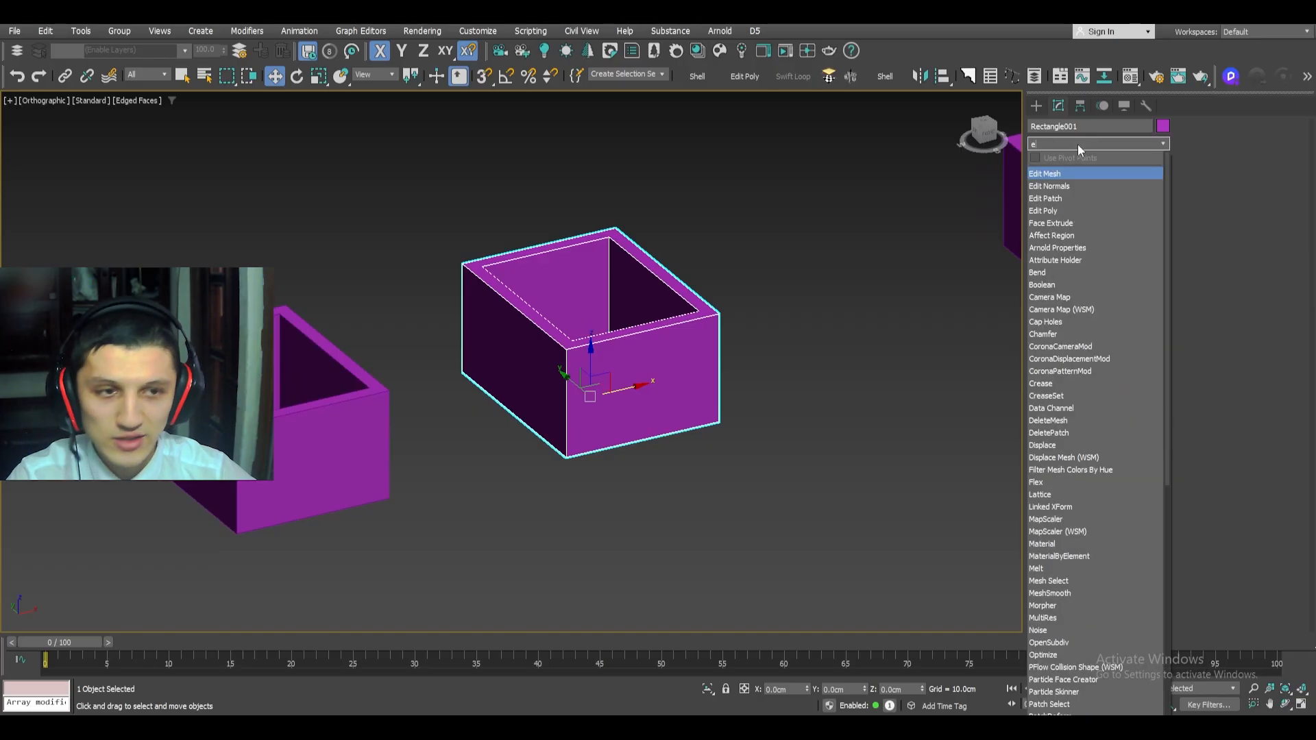
click(1075, 208)
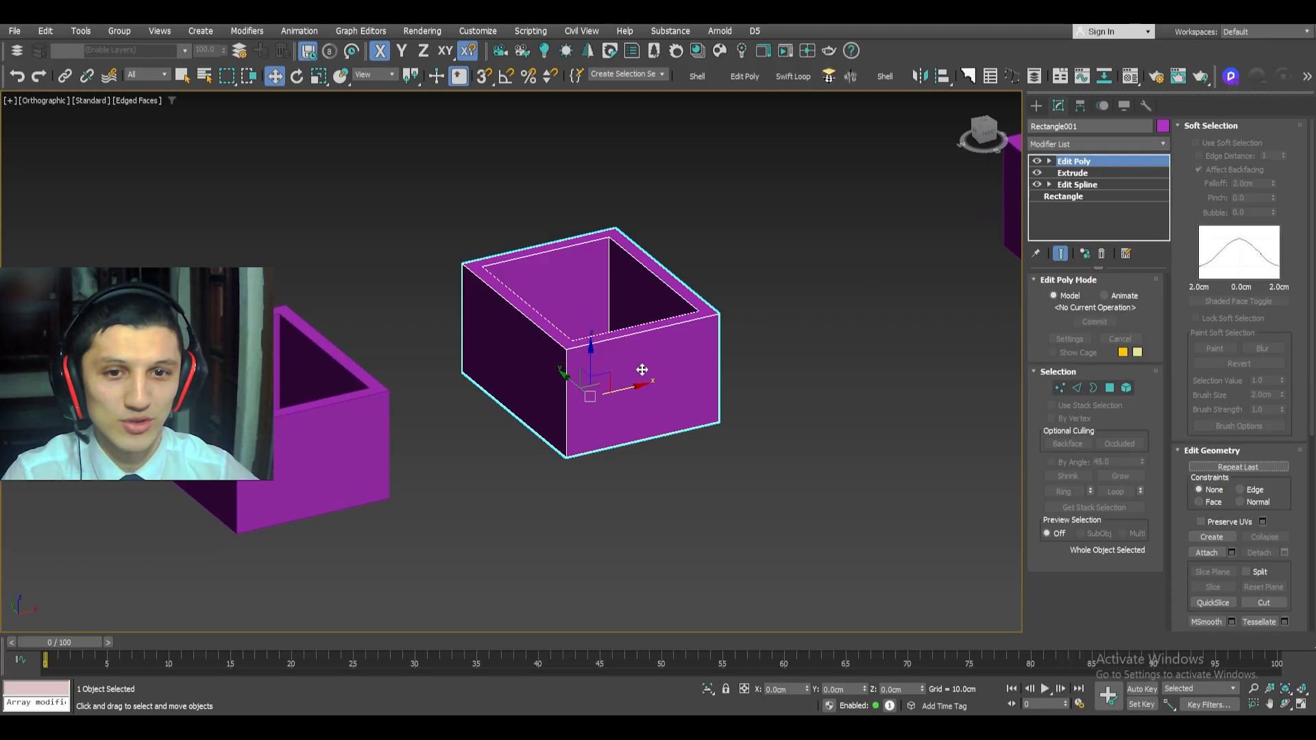
- Start QuickSlice on the original walls and show them in the Front view with the grid hidden
scroll(675, 346, up, 1)
right_click(675, 345)
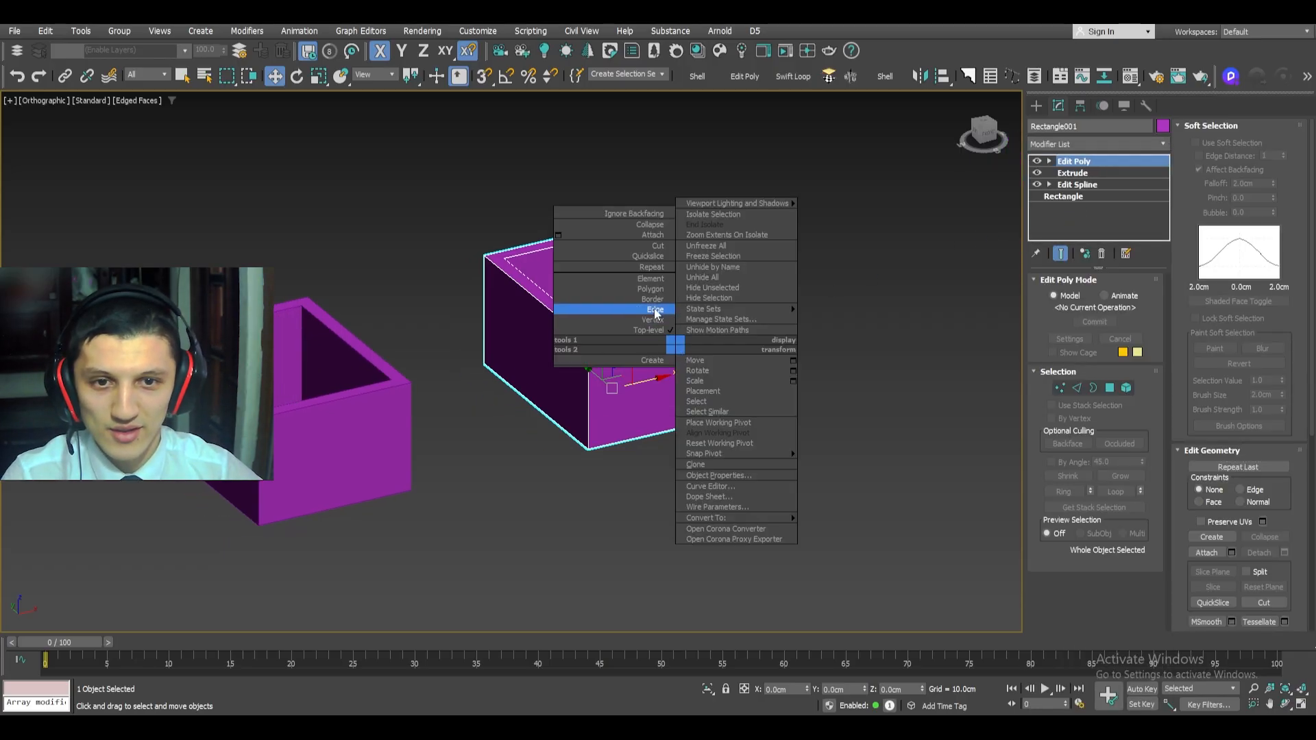
click(652, 258)
key(f)
scroll(610, 350, down, 6)
middle_drag(610, 351, 623, 347)
key(g)
scroll(624, 347, down, 4)
scroll(632, 351, up, 3)
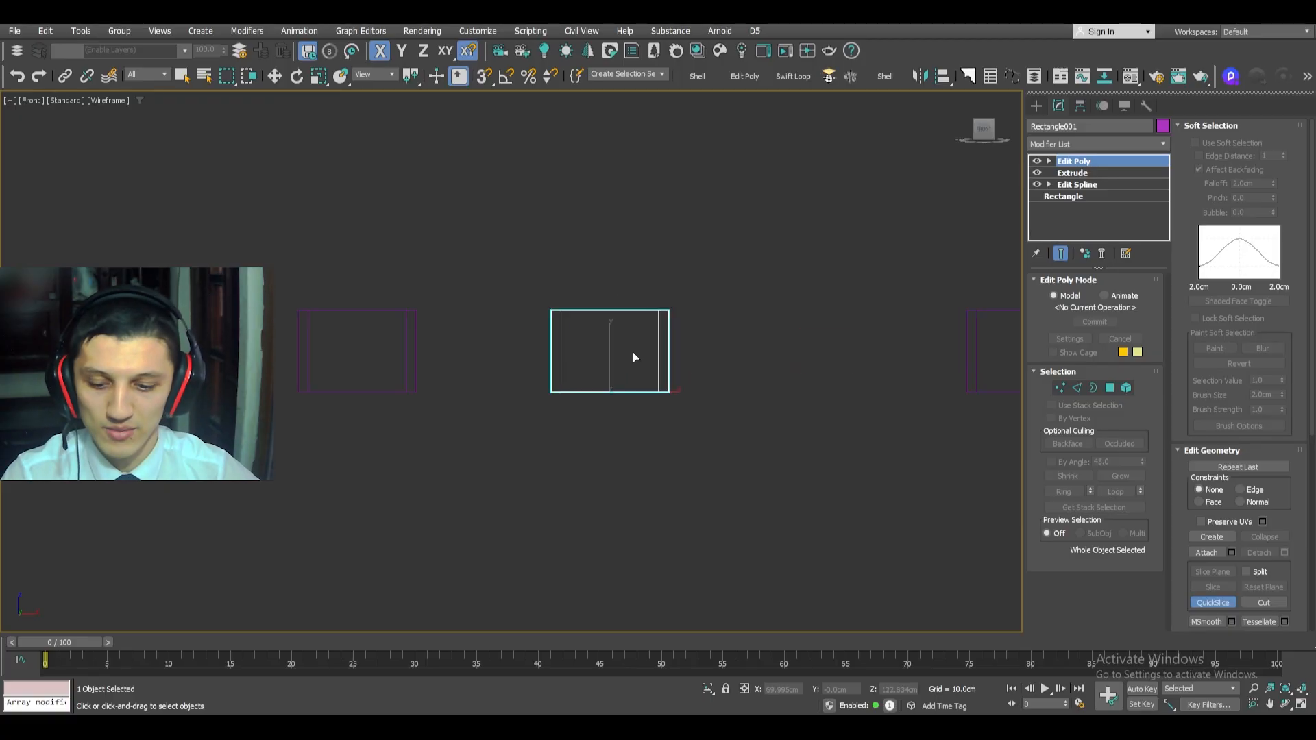
- Display the Front view shaded with edged faces and turn on 3D snapping for the slice
key(F3)
key(s)
click(609, 317)
key(F4)
key(F4)
key(F4)
scroll(592, 352, up, 2)
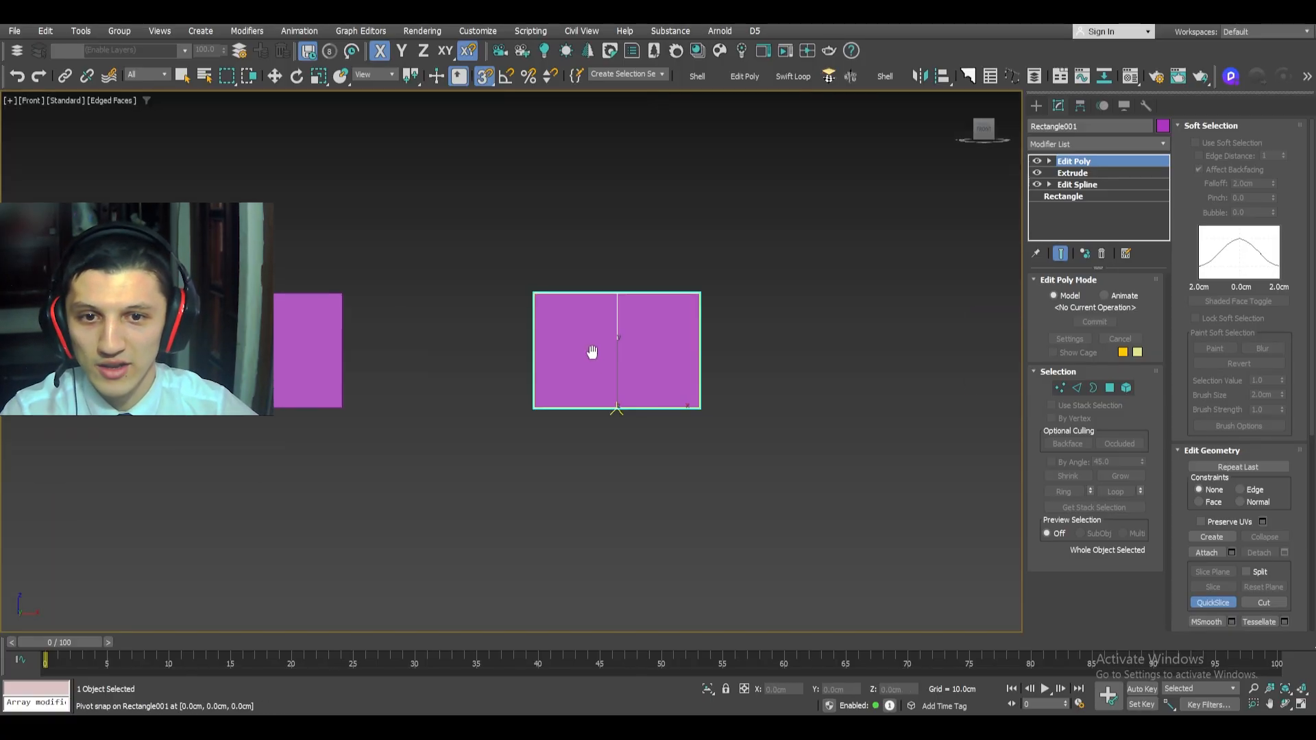
middle_drag(592, 353, 619, 355)
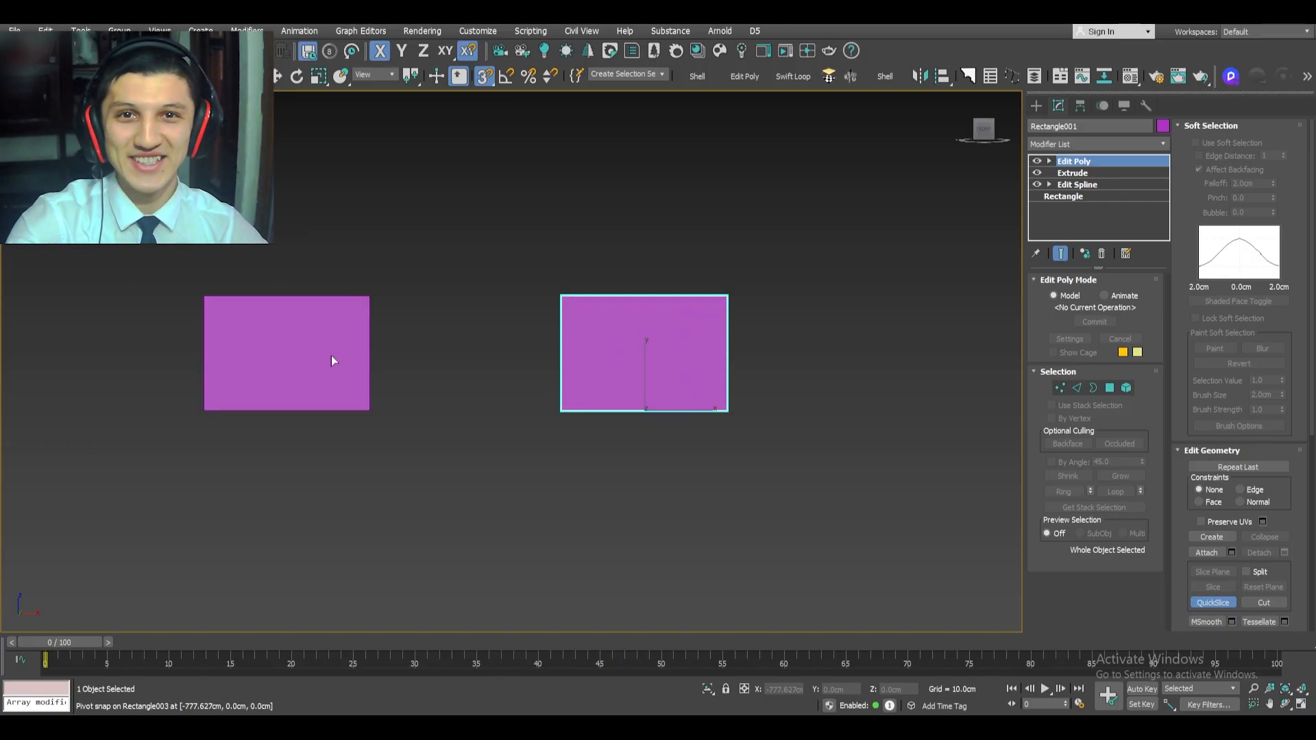
- QuickSlice the original walls vertically through their centre and horizontally at mid-height, snapping to the midpoints
click(643, 410)
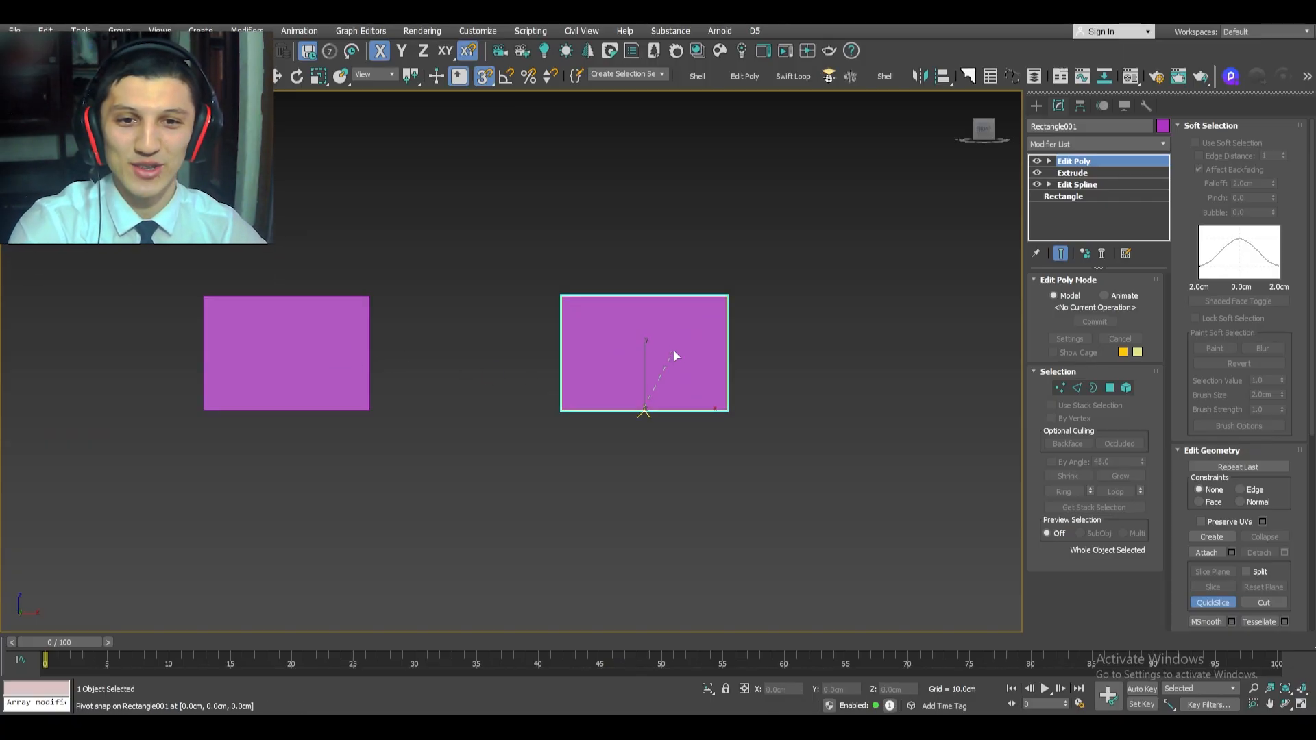
click(644, 296)
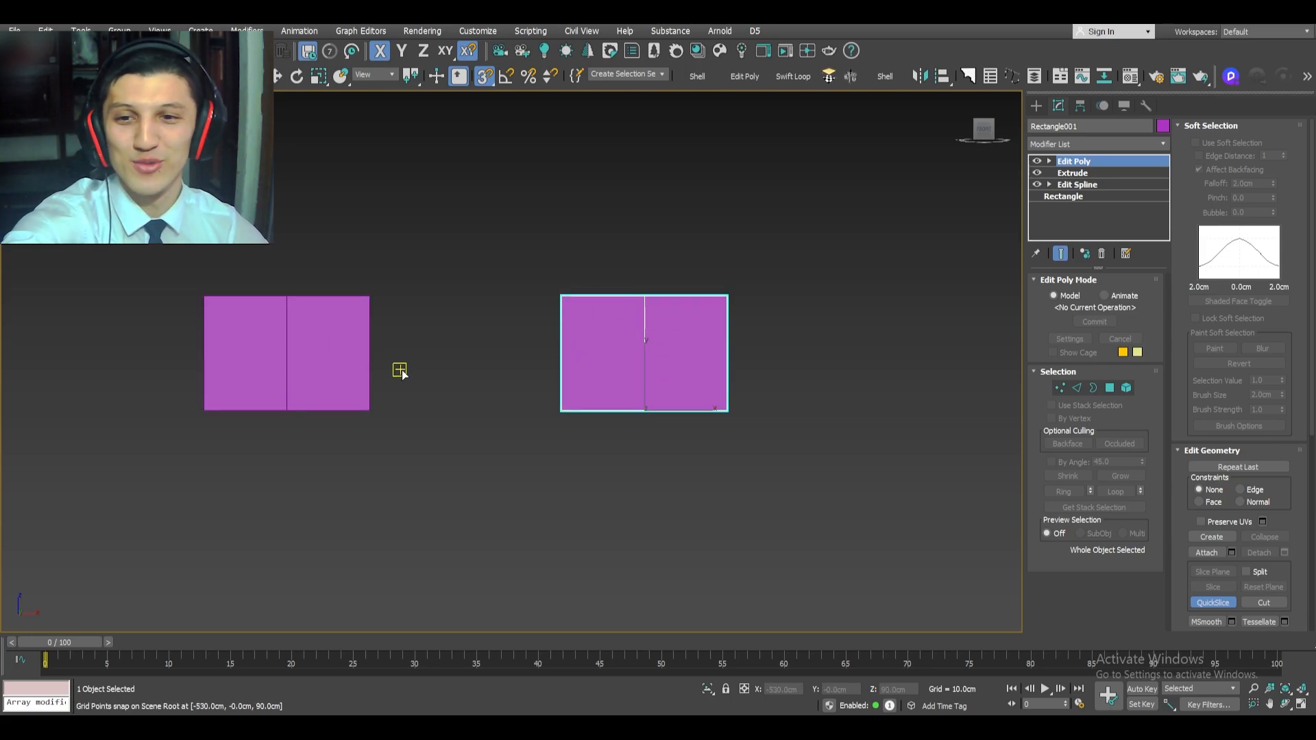
click(561, 353)
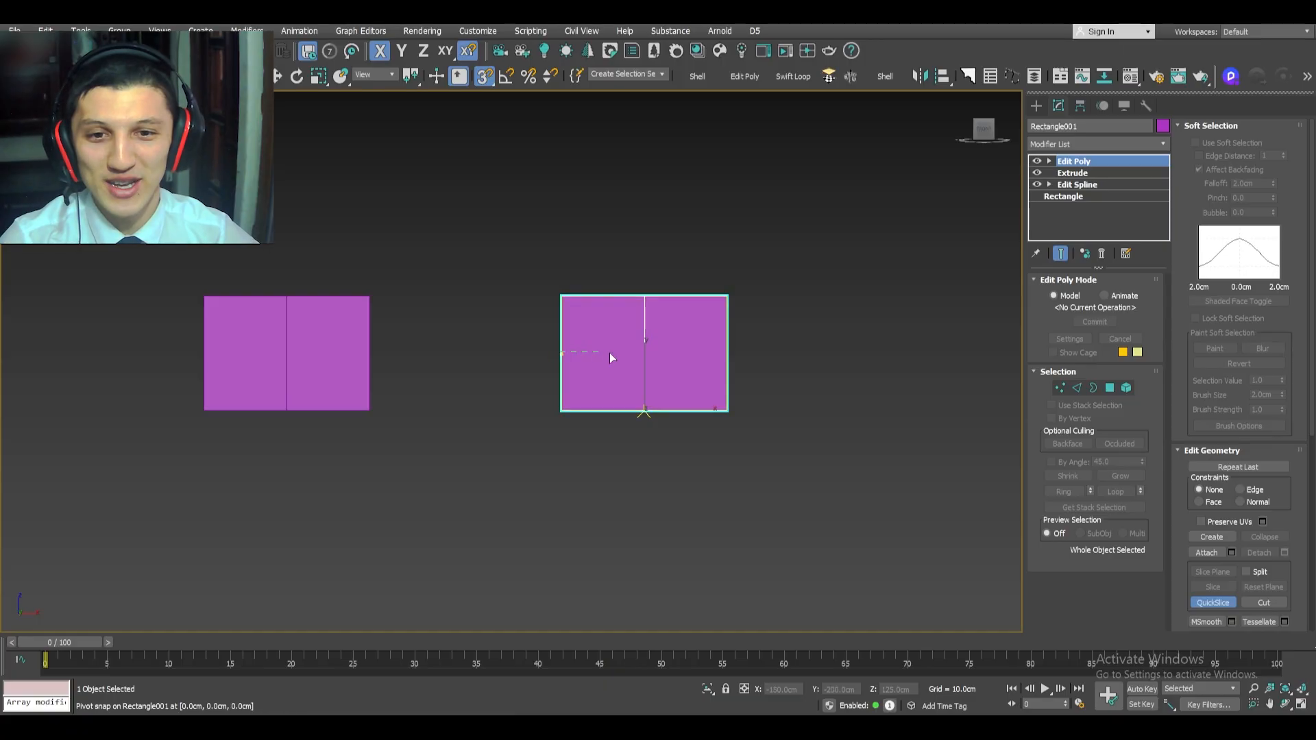
click(727, 353)
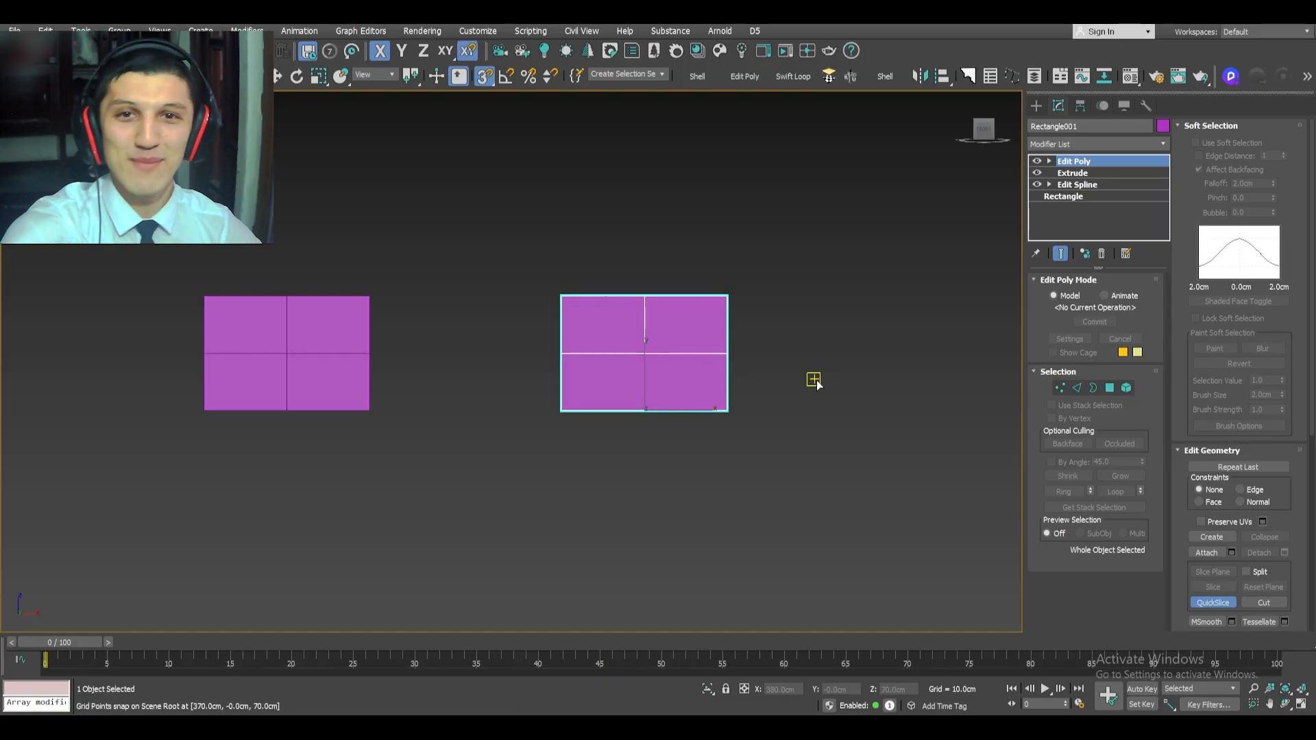
- QuickSlice the original walls along both diagonals of the front face and leave the slicing mode
scroll(814, 381, down, 2)
middle_drag(814, 381, 629, 387)
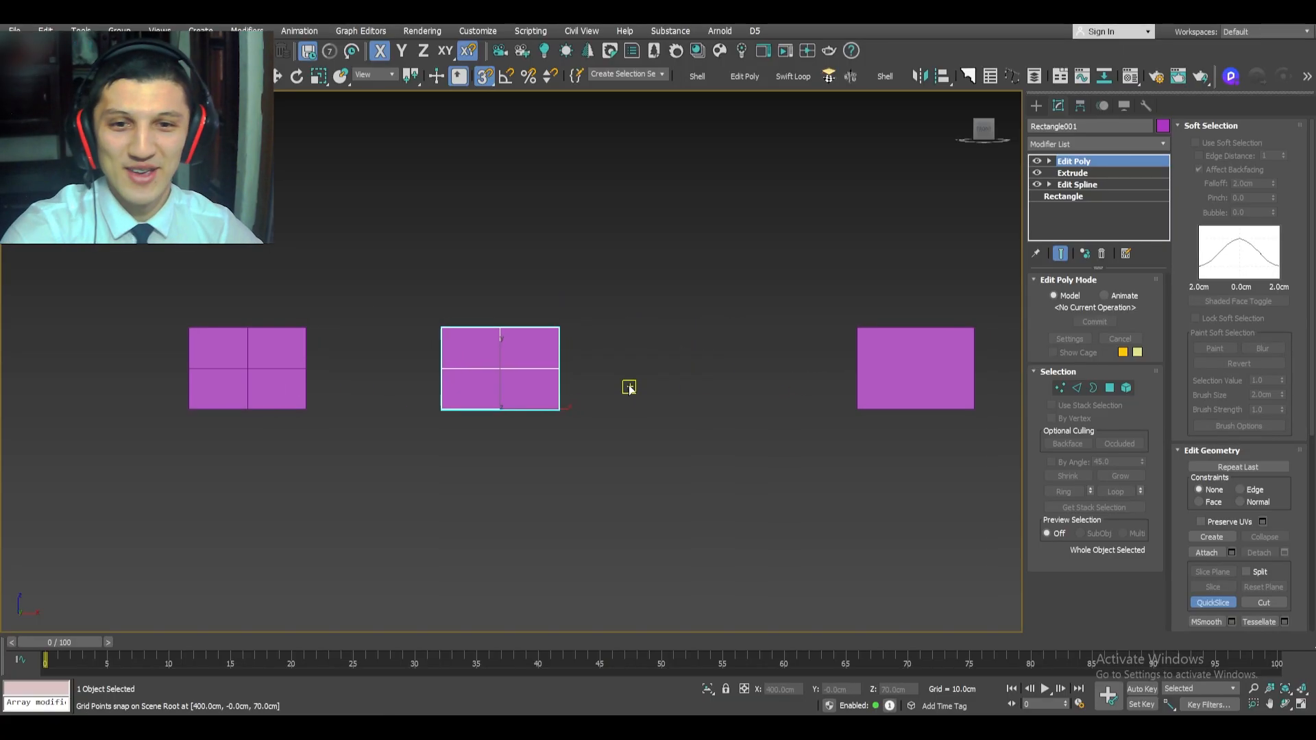
click(500, 368)
click(558, 329)
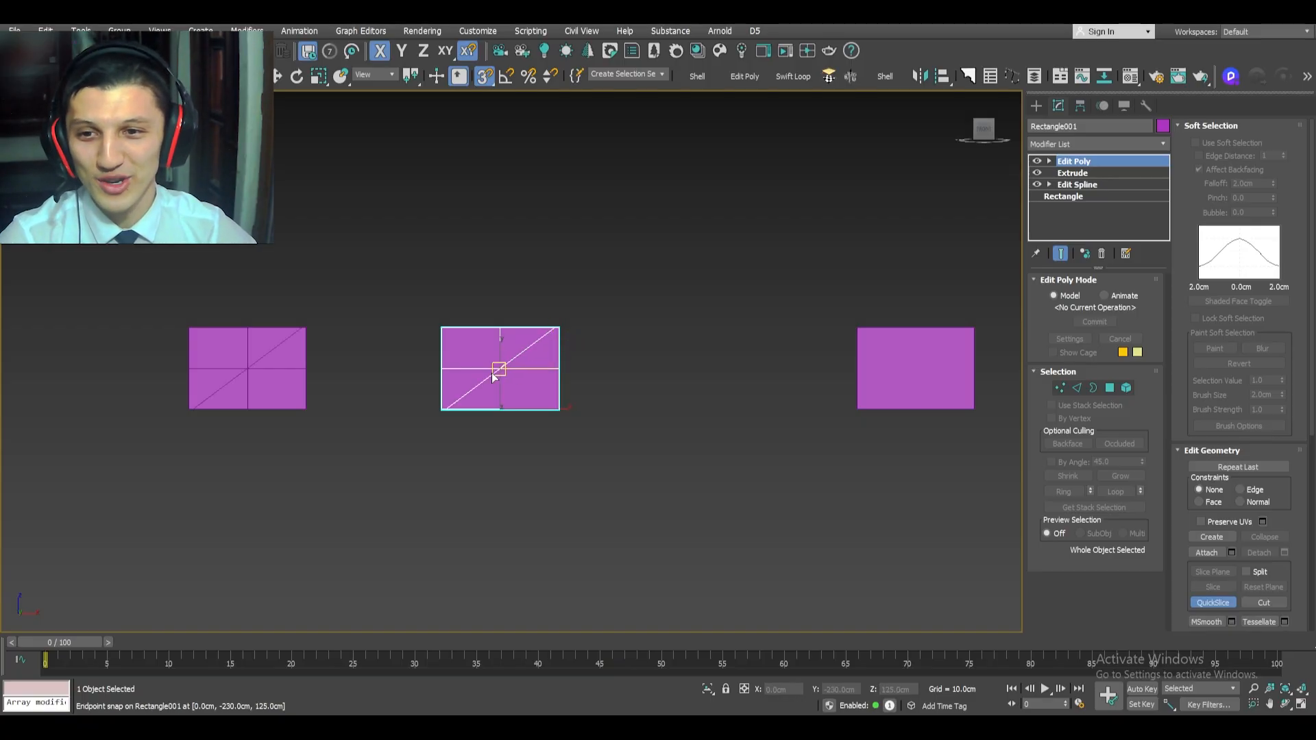
click(442, 329)
click(558, 410)
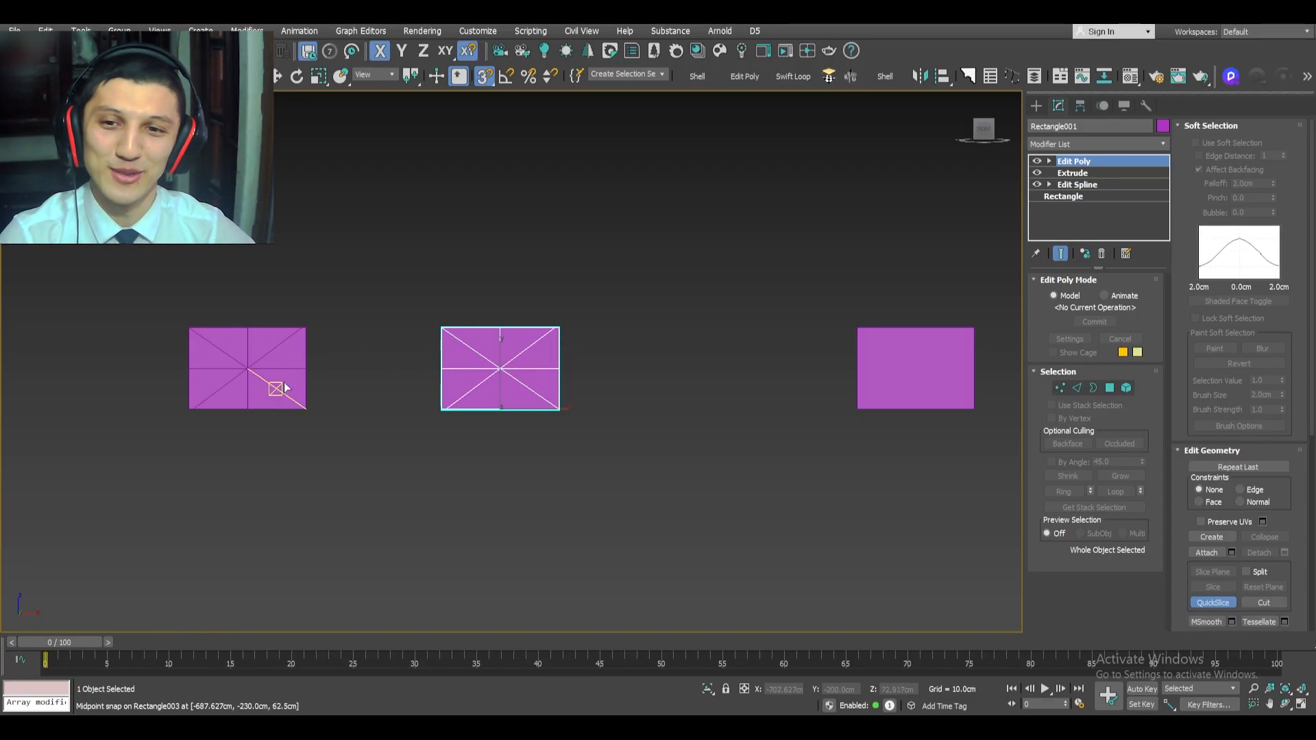
key(w)
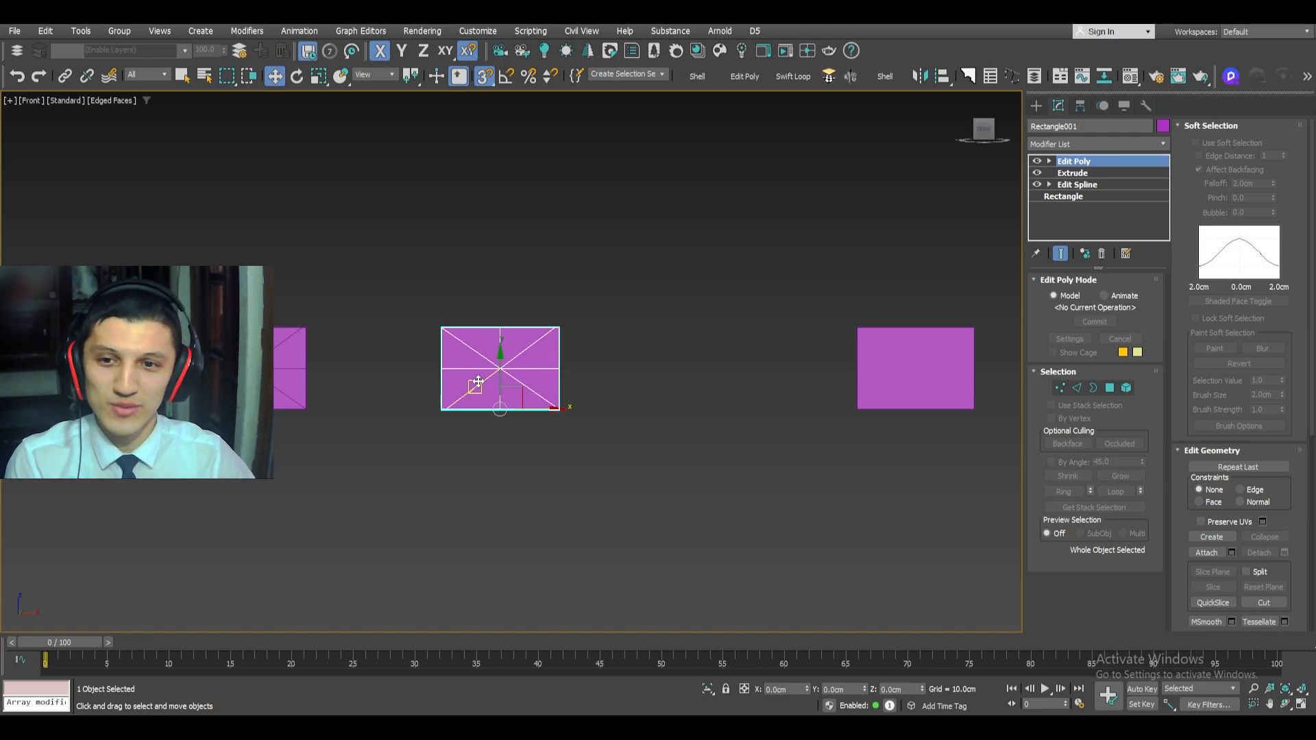
- Select the instanced copy at negative X and make its Edit Poly modifier unique
alt+middle_drag(519, 381, 542, 403)
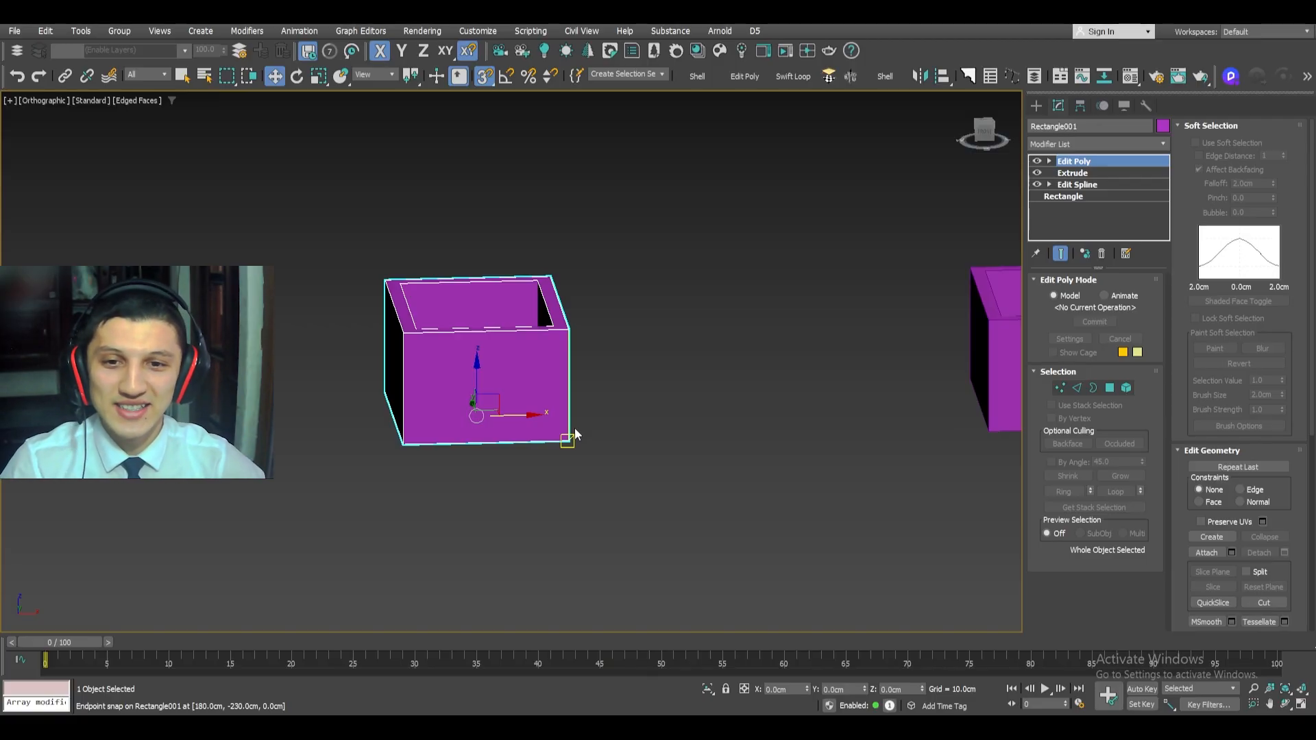
click(165, 398)
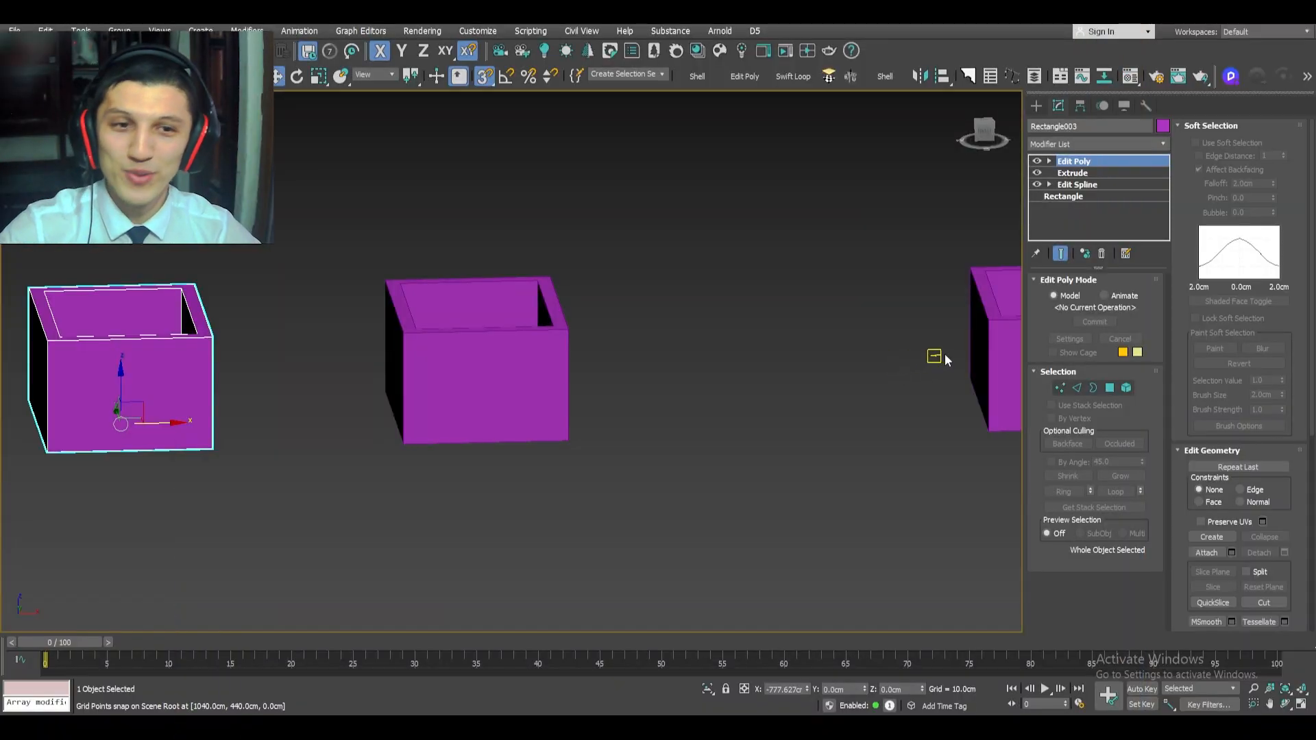
scroll(911, 349, down, 3)
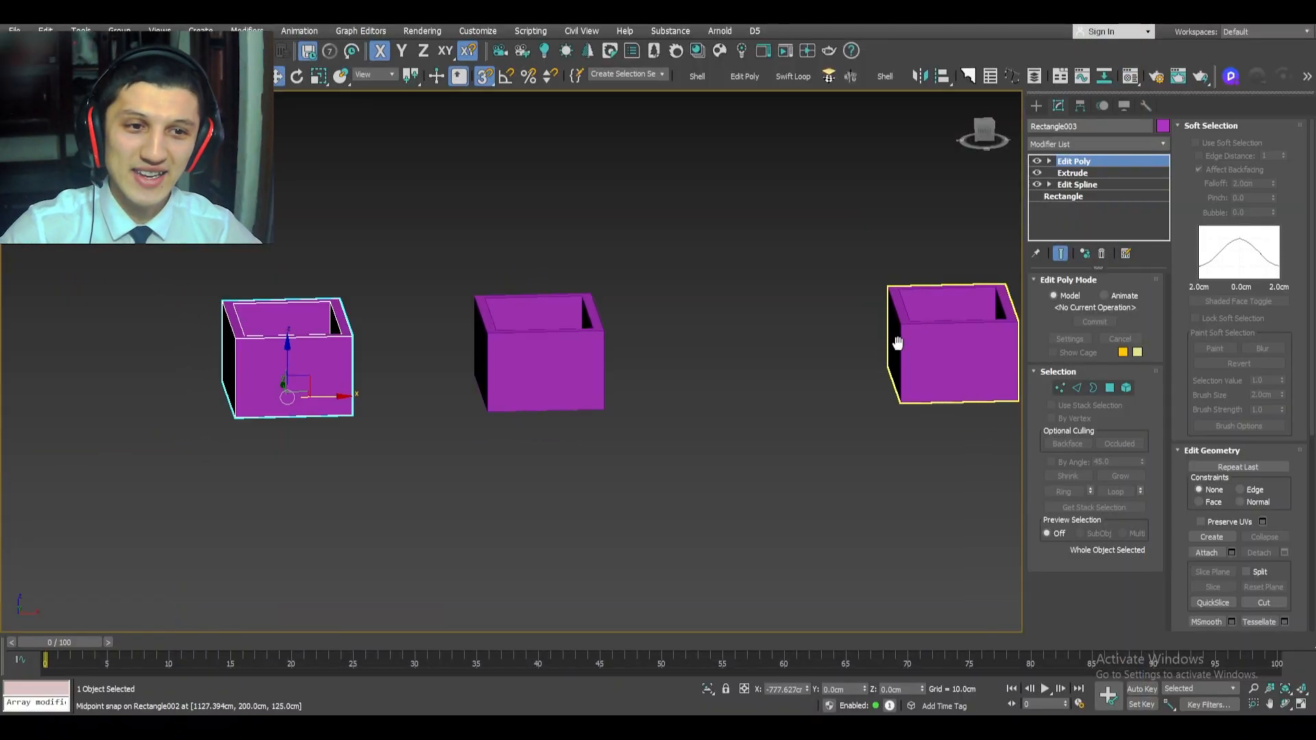
click(1082, 255)
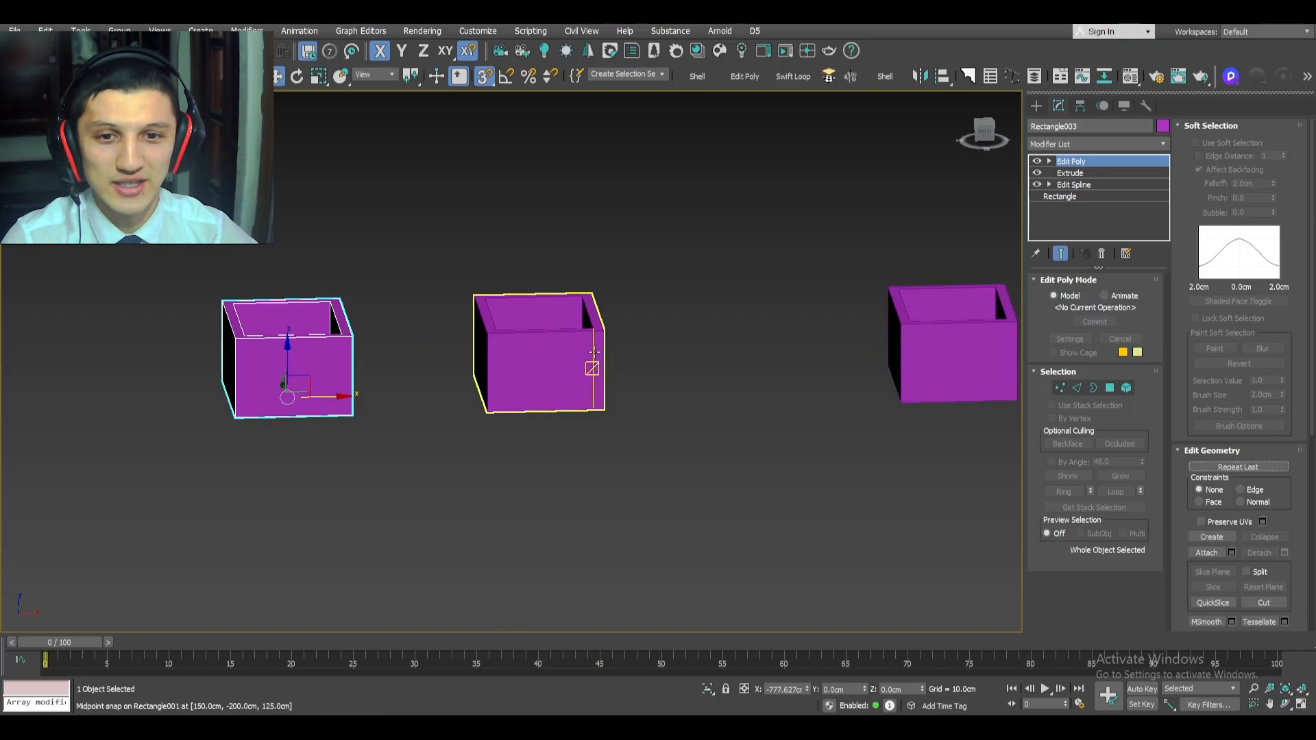
- Select the original walls and QuickSlice them vertically and horizontally through the middle in the Front view
click(548, 348)
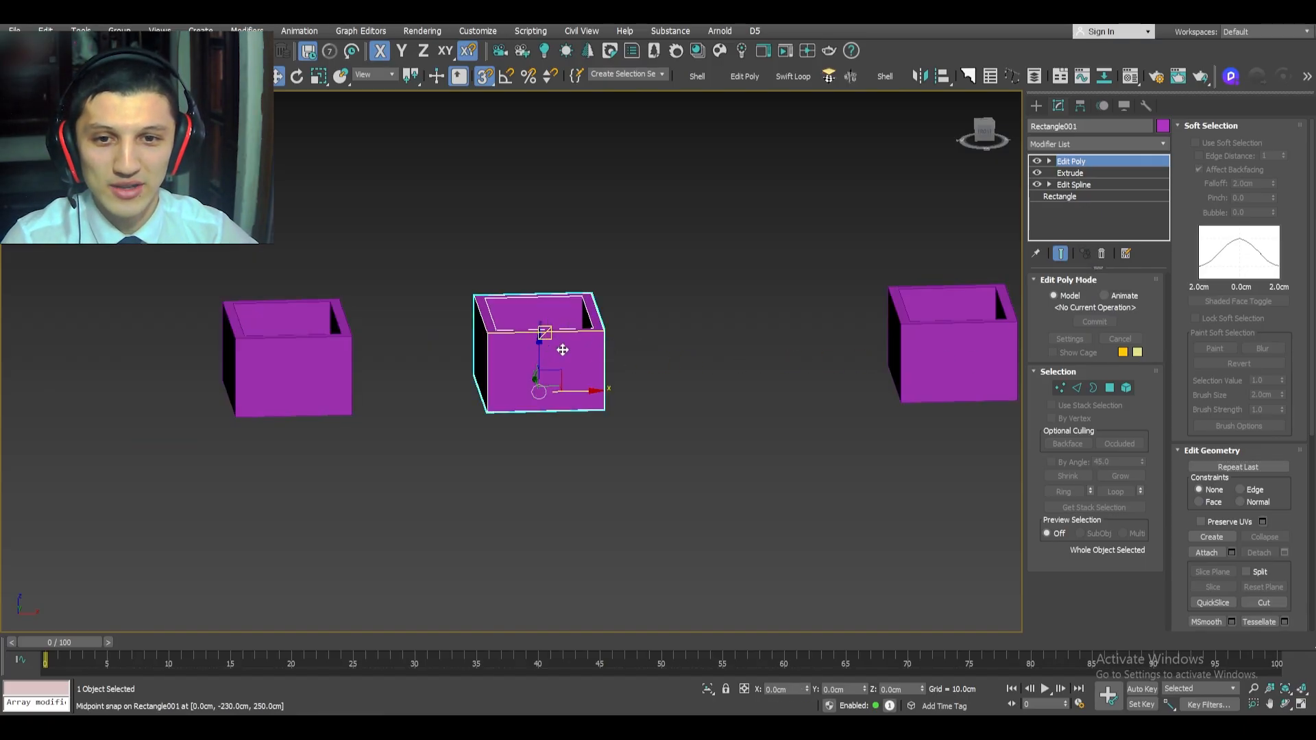
key(f)
scroll(577, 363, down, 5)
middle_drag(577, 363, 627, 366)
right_click(626, 358)
click(569, 295)
click(607, 419)
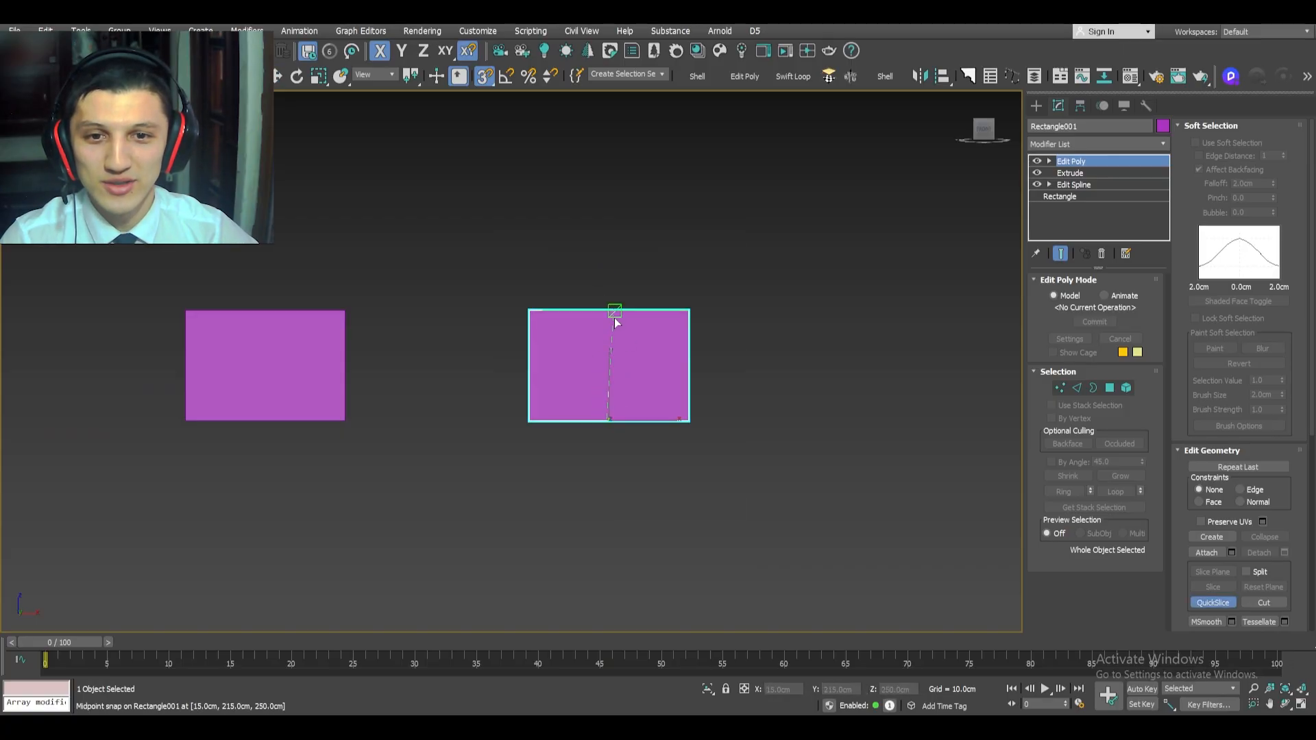
click(607, 312)
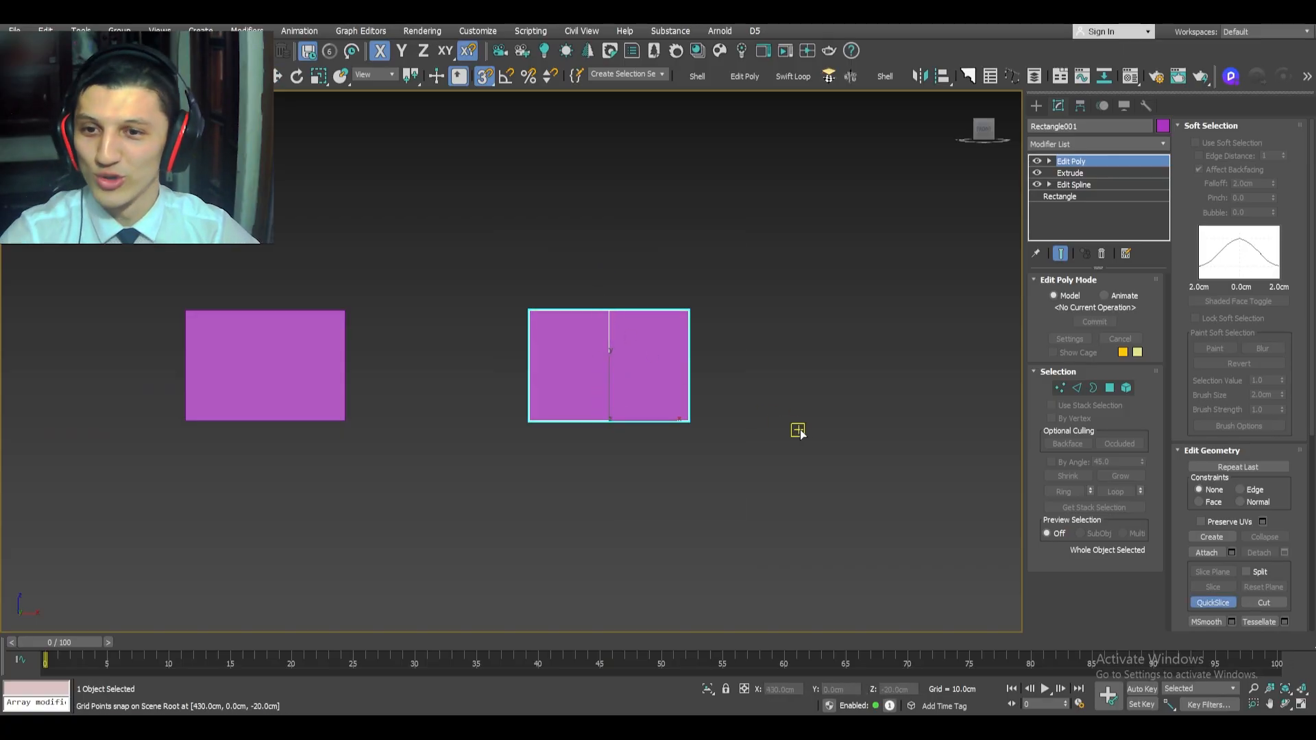
click(528, 364)
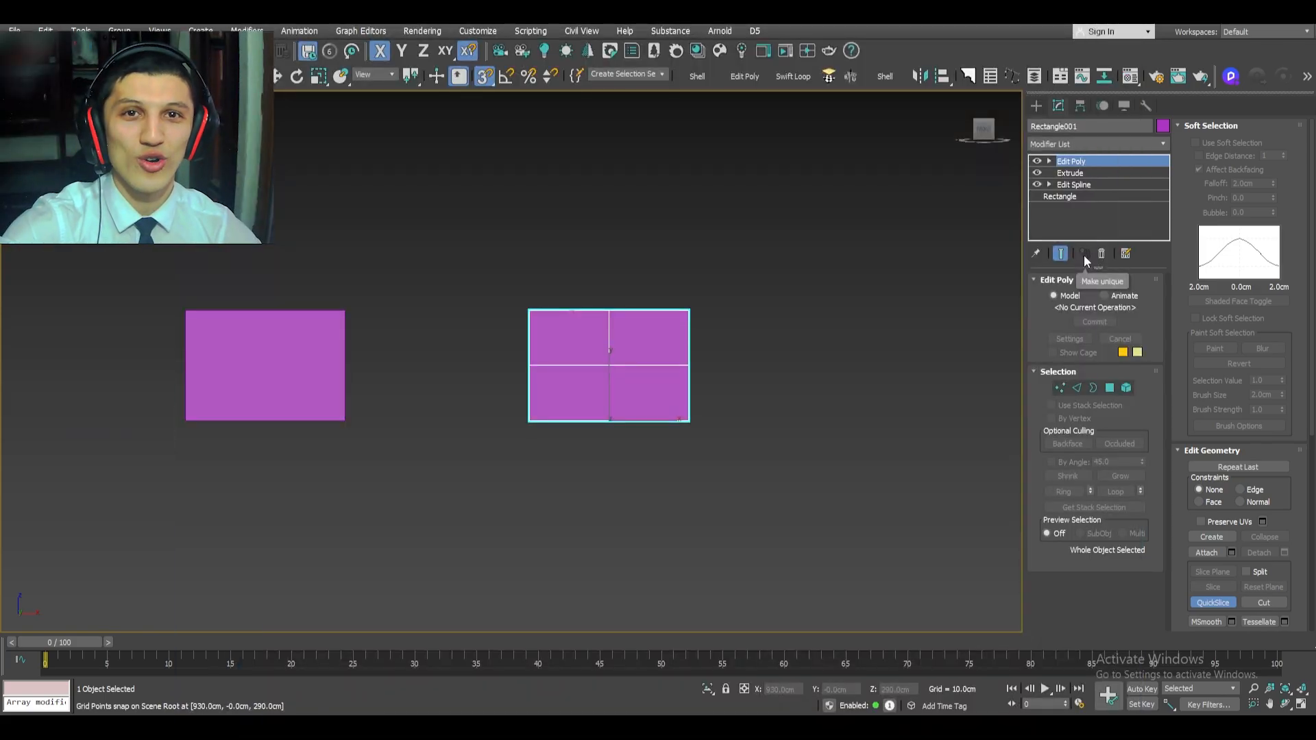
mouse_move(608, 394)
alt+middle_down()
mouse_move(622, 436)
mouse_move(634, 420)
mouse_move(605, 420)
alt+middle_up()
key(w)
- In the Top view, undo the slices, the Edit Poly modifier and the instance clone
key(t)
scroll(635, 422, down, 5)
key(ctrl+z)
key(ctrl+z)
key(ctrl+z)
key(ctrl+z)
key(ctrl+z)
key(ctrl+z)
key(ctrl+z)
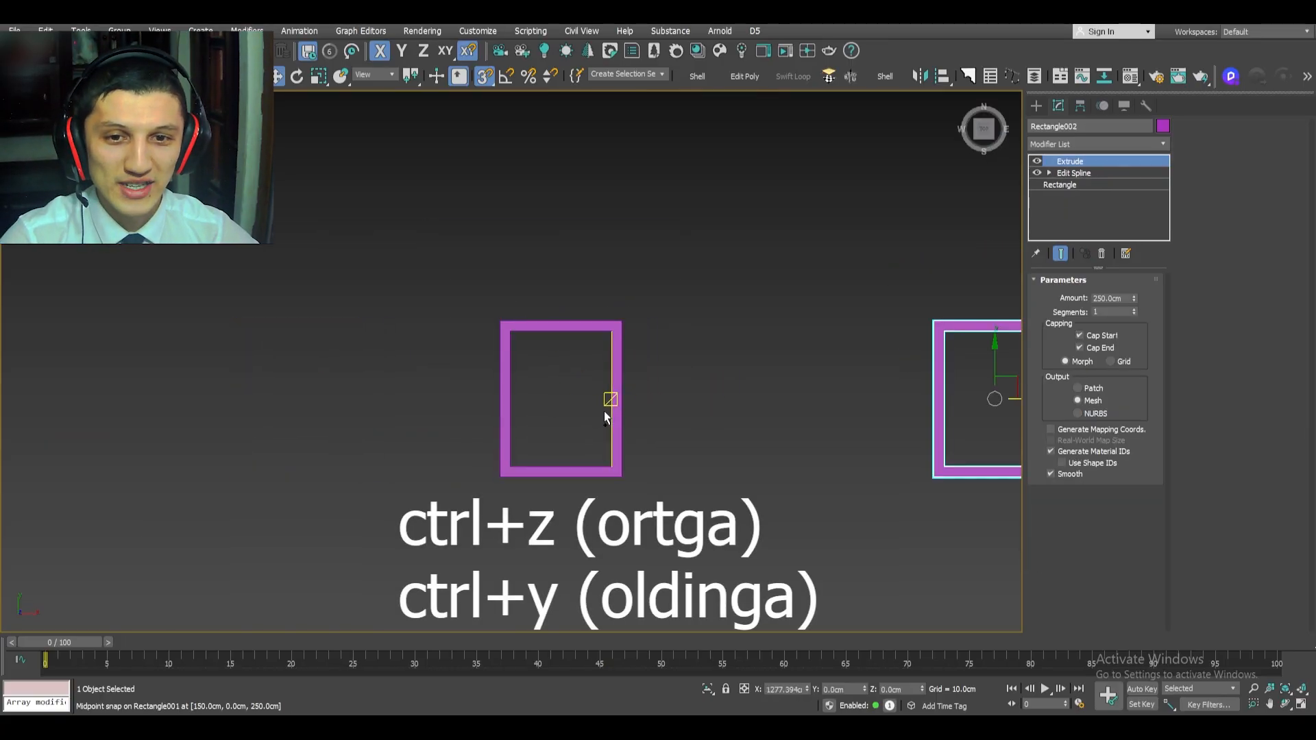
- Go back and forth through redo and undo of the instance clone and the first copy's move
key(ctrl+y)
key(ctrl+y)
key(ctrl+y)
key(ctrl+y)
key(ctrl+y)
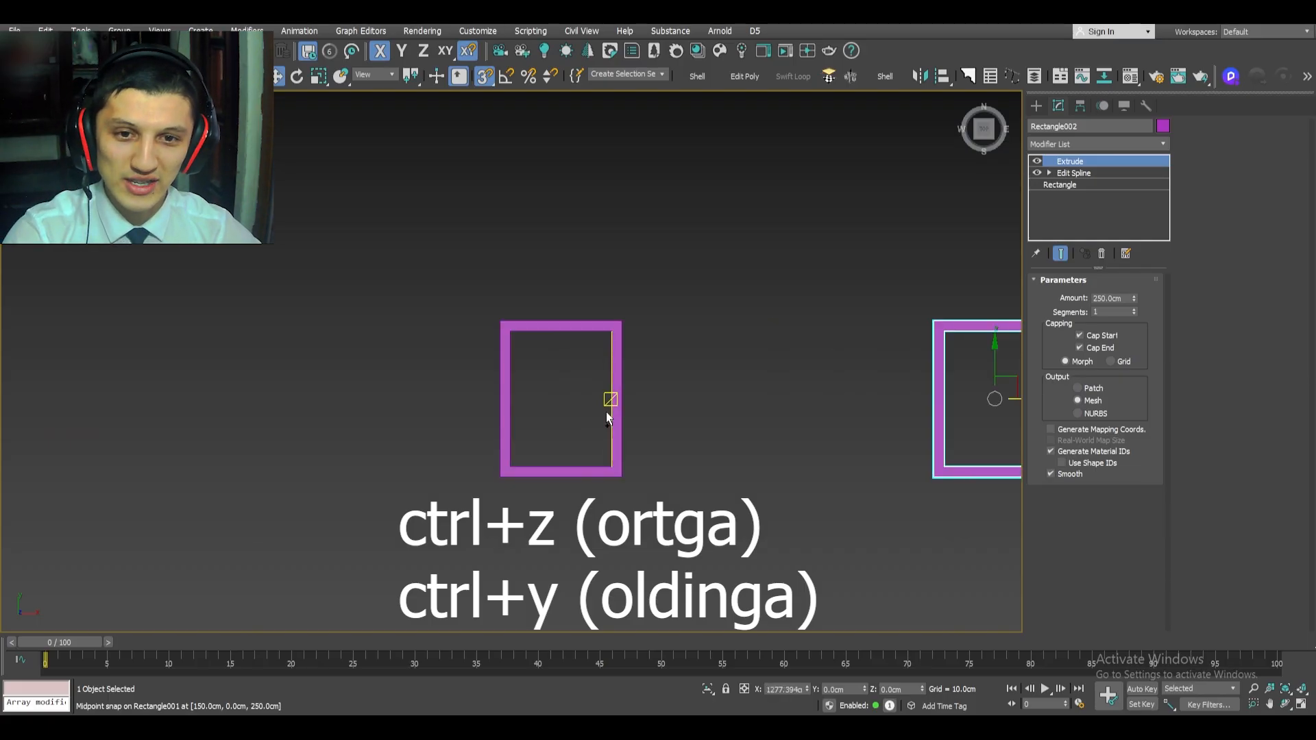
key(ctrl+z)
key(ctrl+z)
key(ctrl+z)
key(ctrl+z)
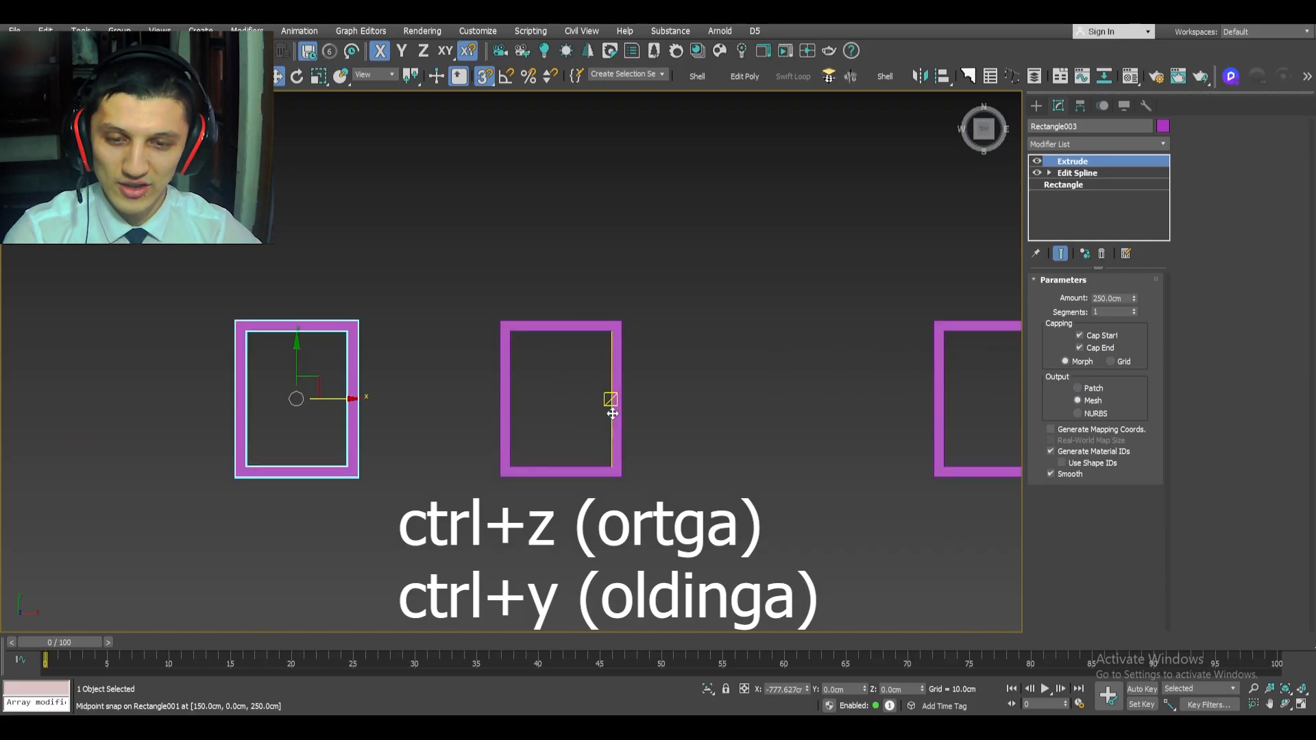
key(ctrl+y)
key(ctrl+z)
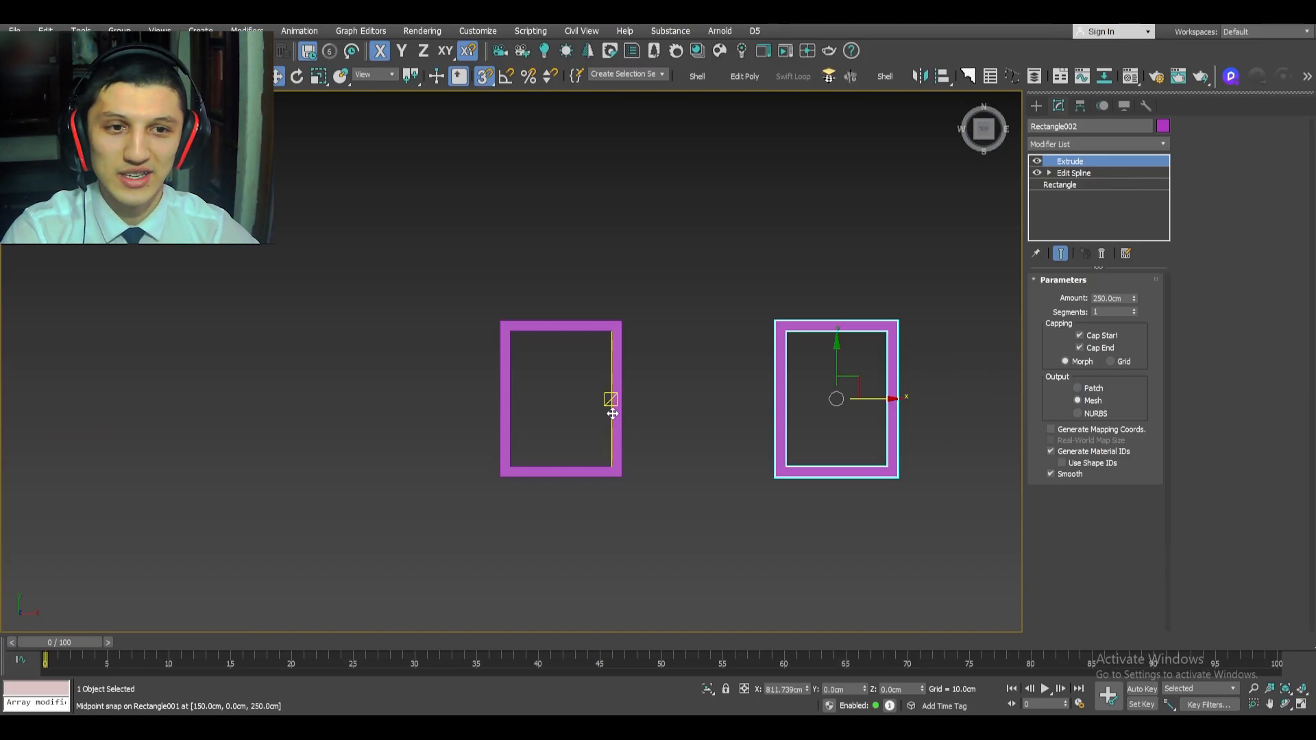
key(ctrl+y)
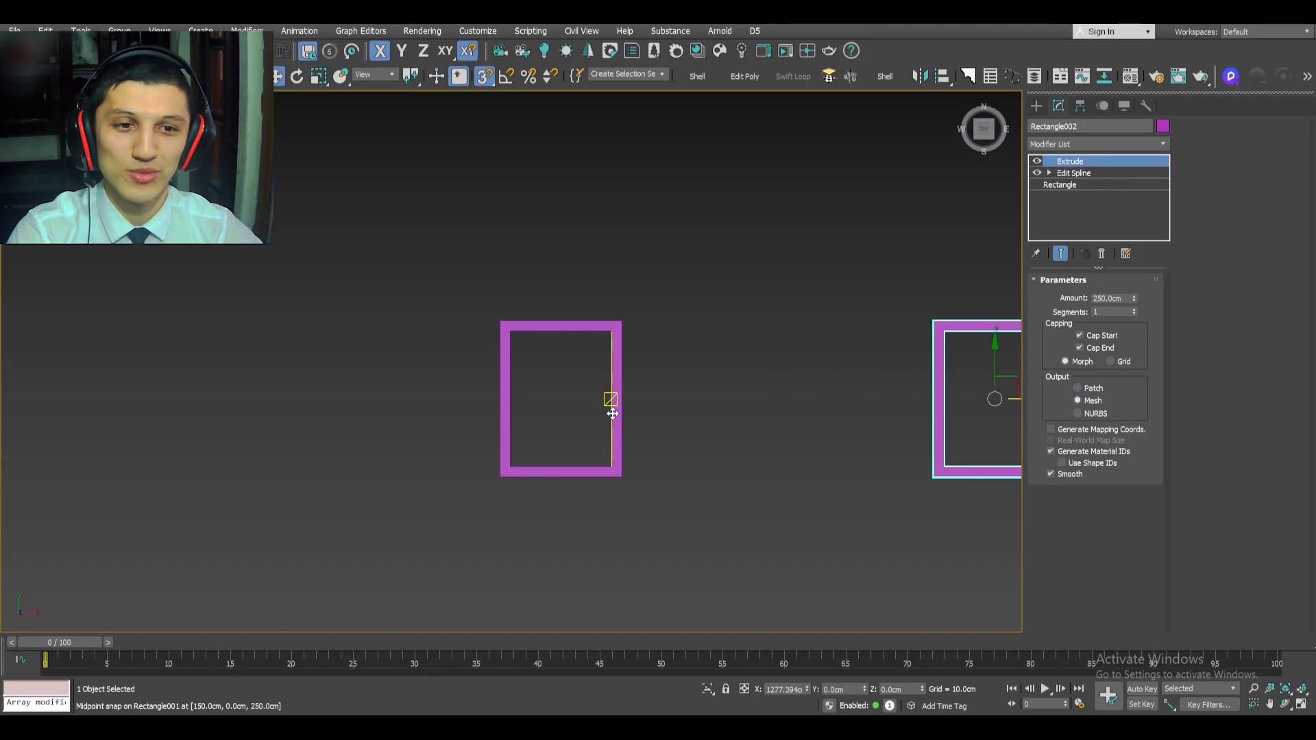
key(ctrl+y)
- Undo the cloning until only the original extruded walls remain, and turn off snapping
key(ctrl+z)
key(ctrl+z)
key(ctrl+z)
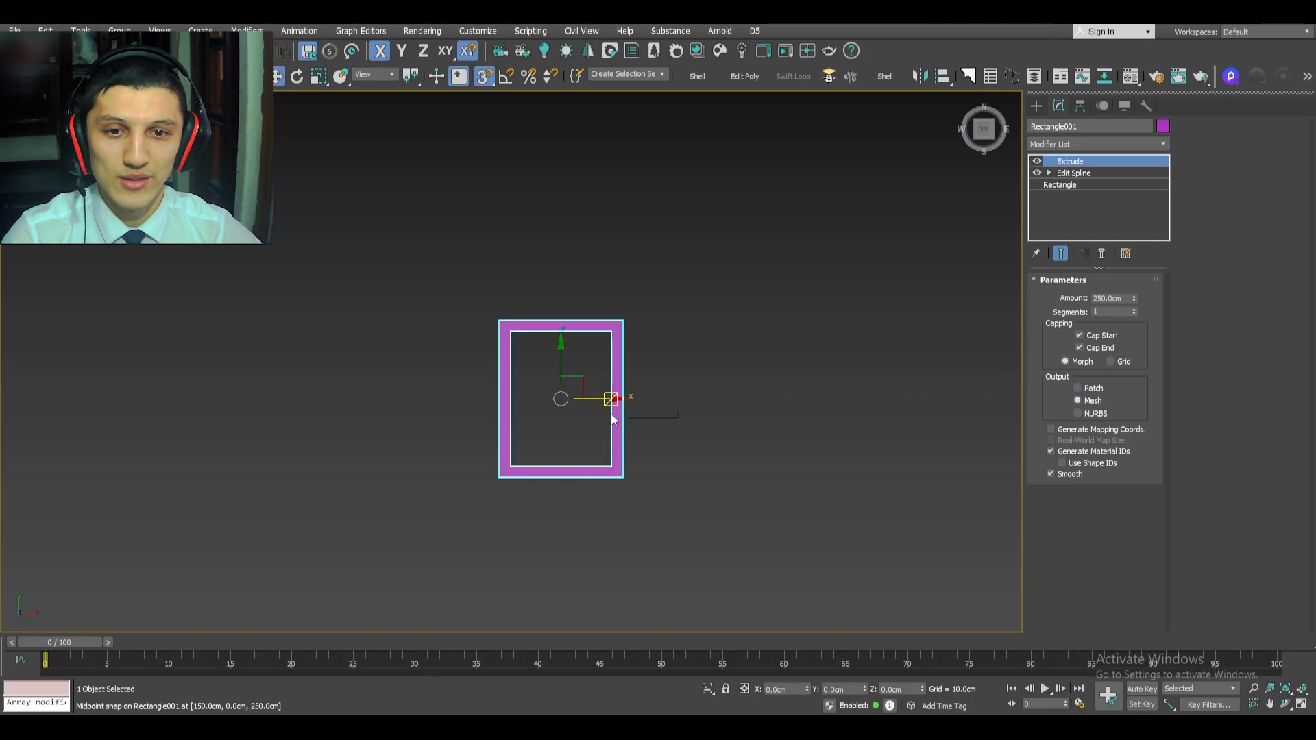
scroll(601, 424, up, 4)
alt+middle_drag(592, 425, 601, 375)
key(s)
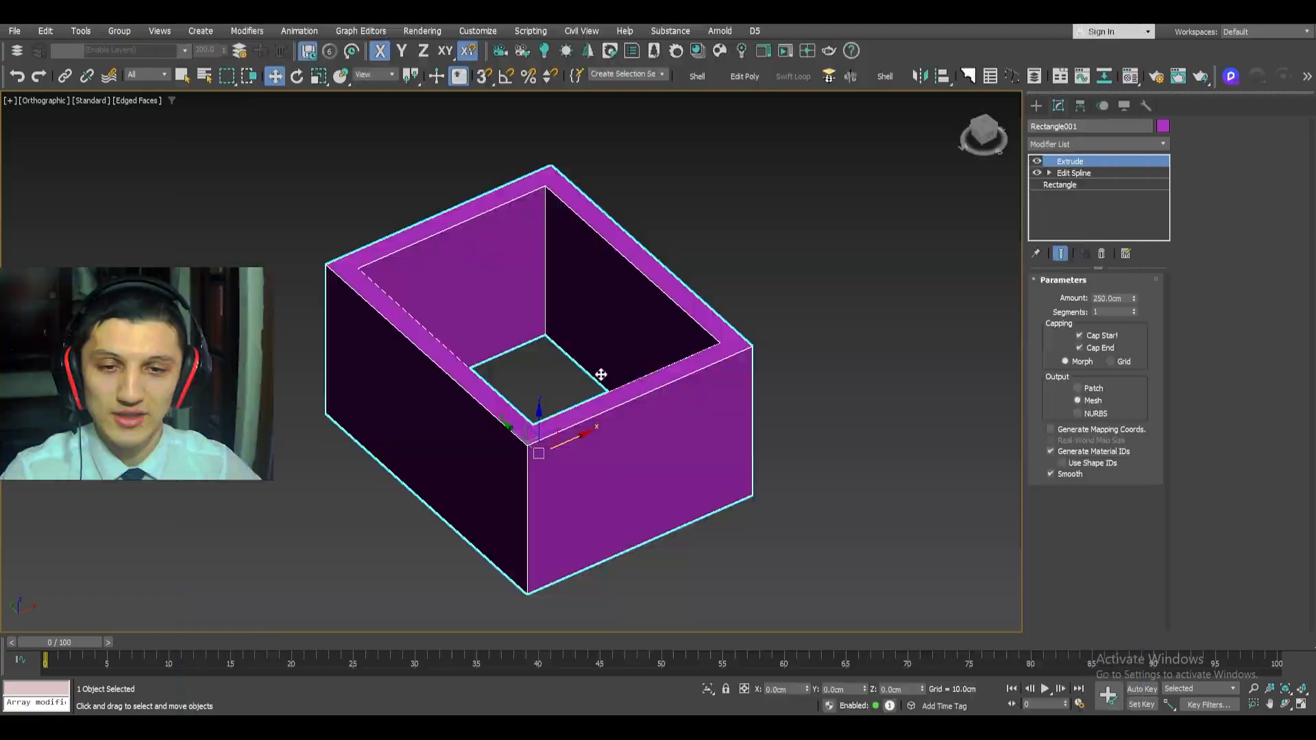
- Frame the extruded walls in the Front view and search the modifier list for "edi"
key(f)
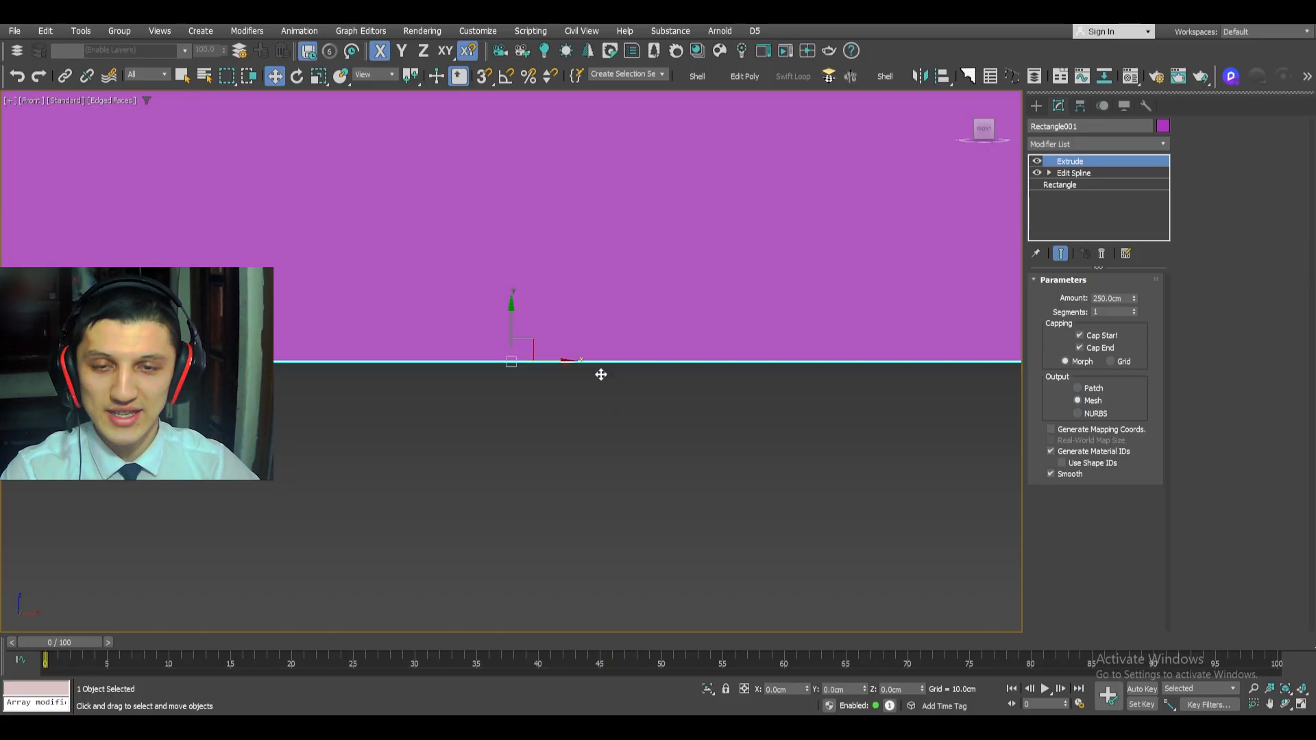
key(z)
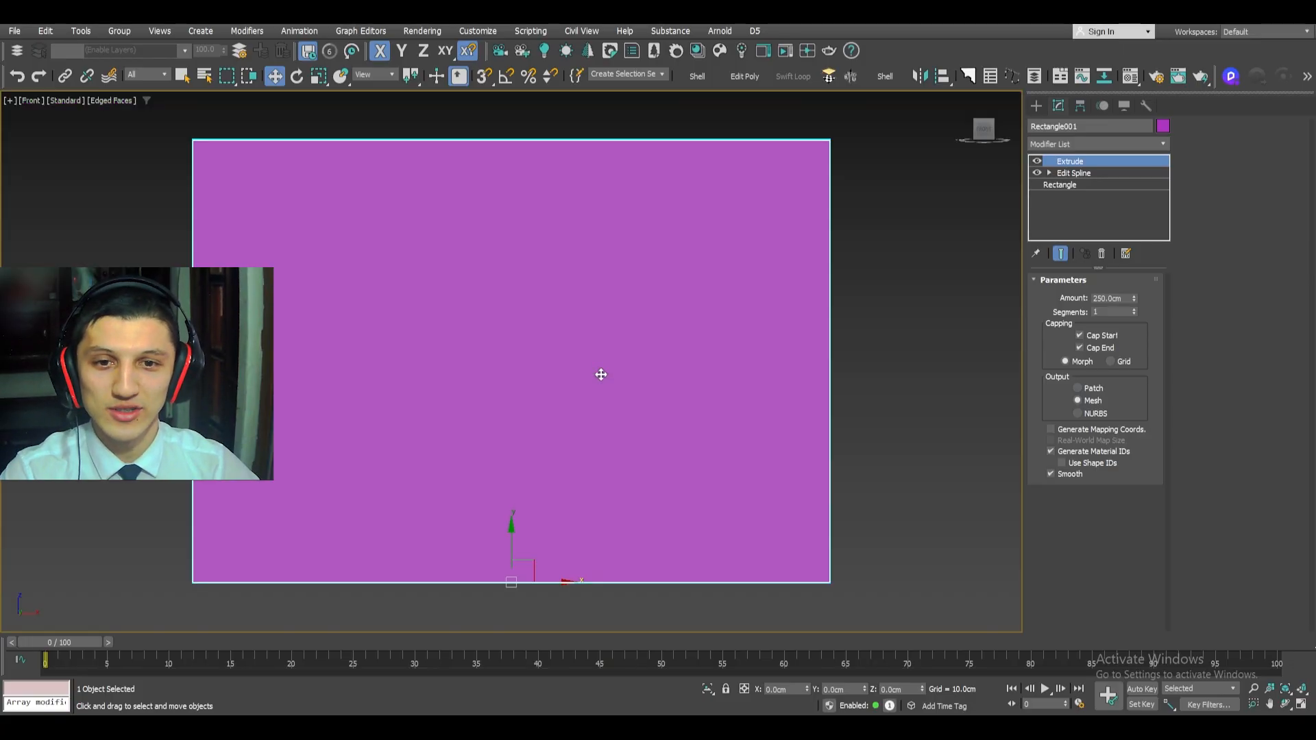
right_click(593, 258)
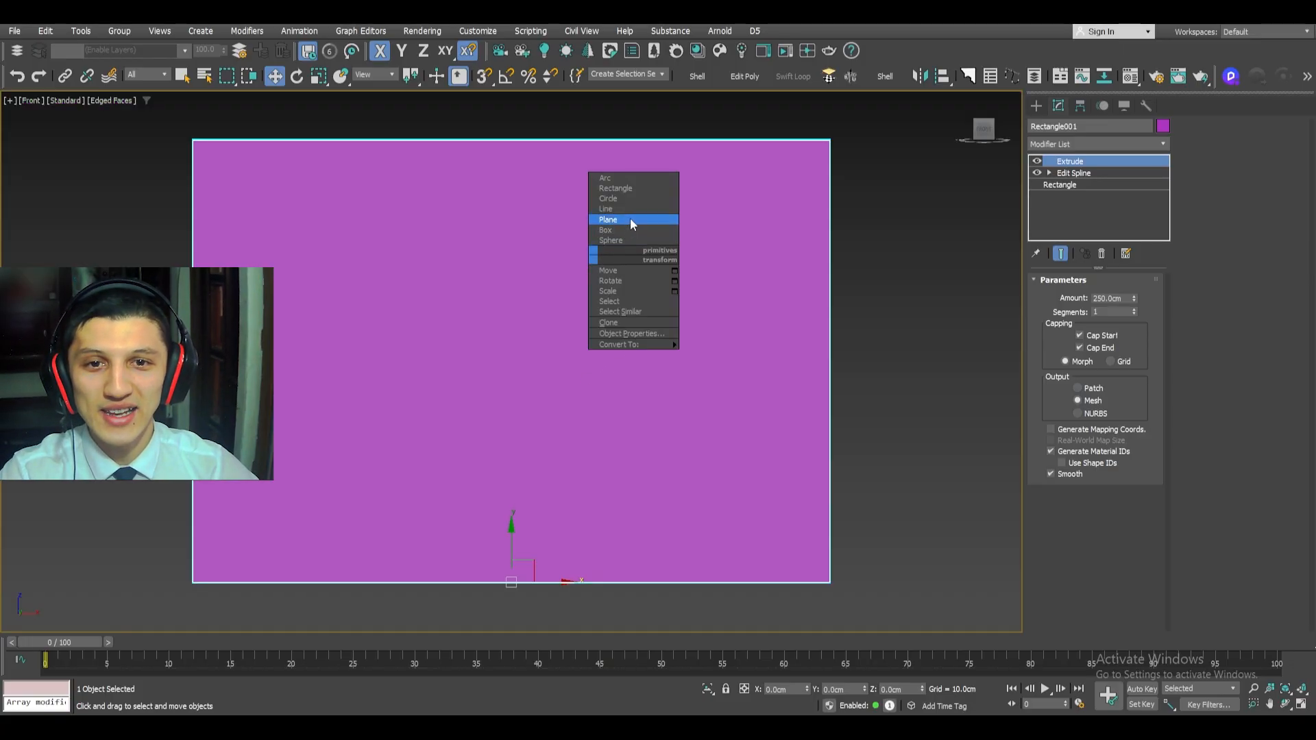
middle_drag(754, 267, 764, 268)
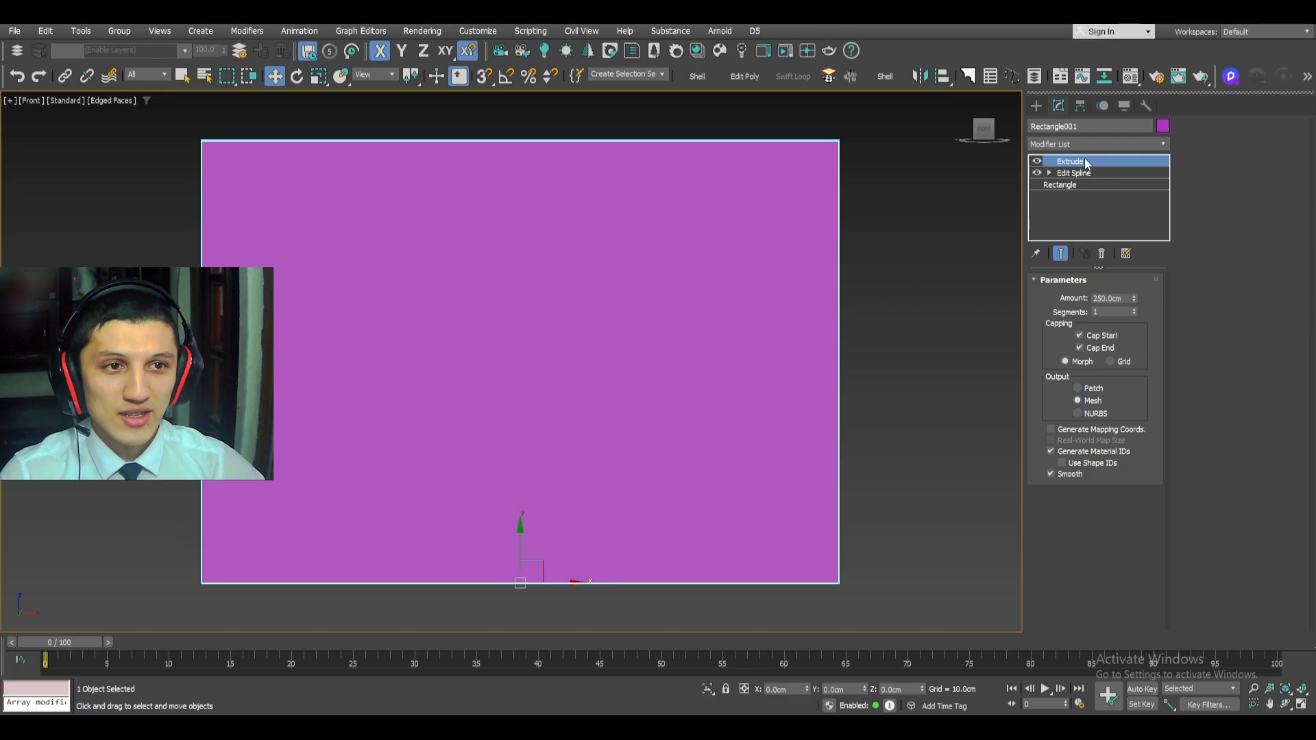
middle_drag(852, 276, 846, 277)
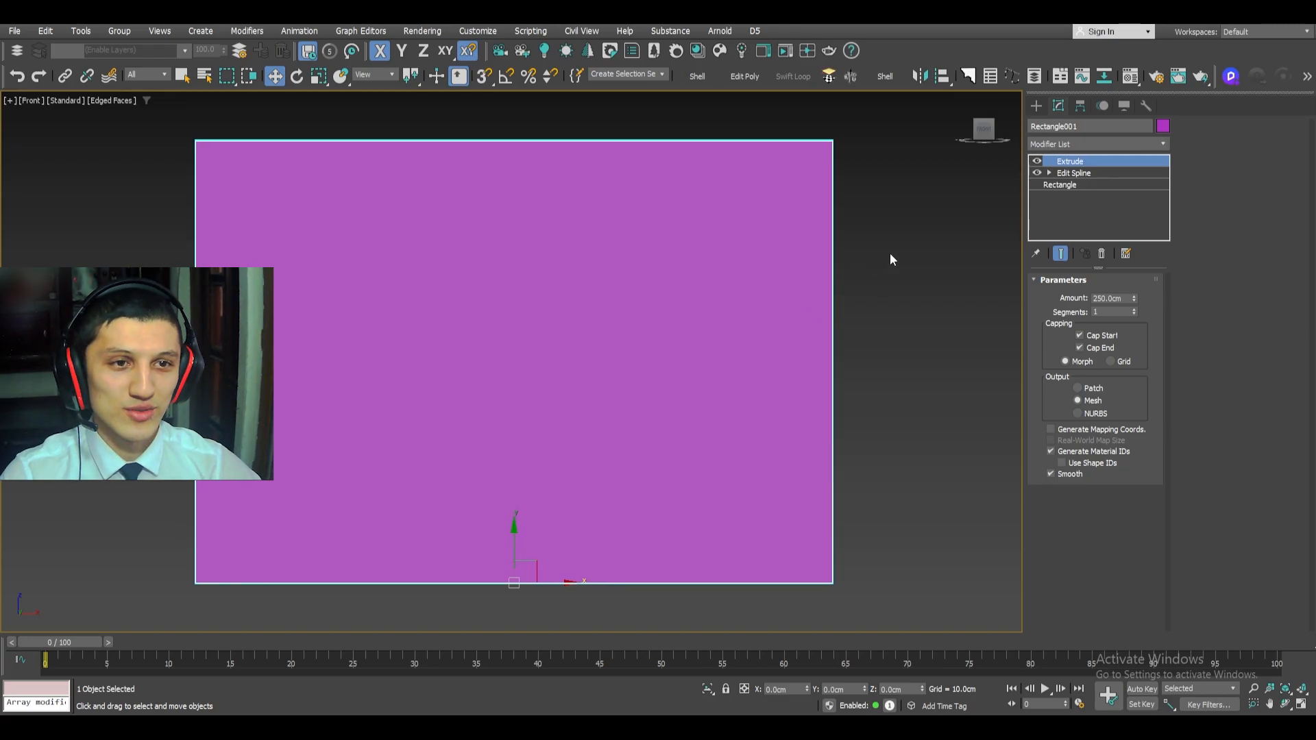
click(1059, 146)
text(ed)
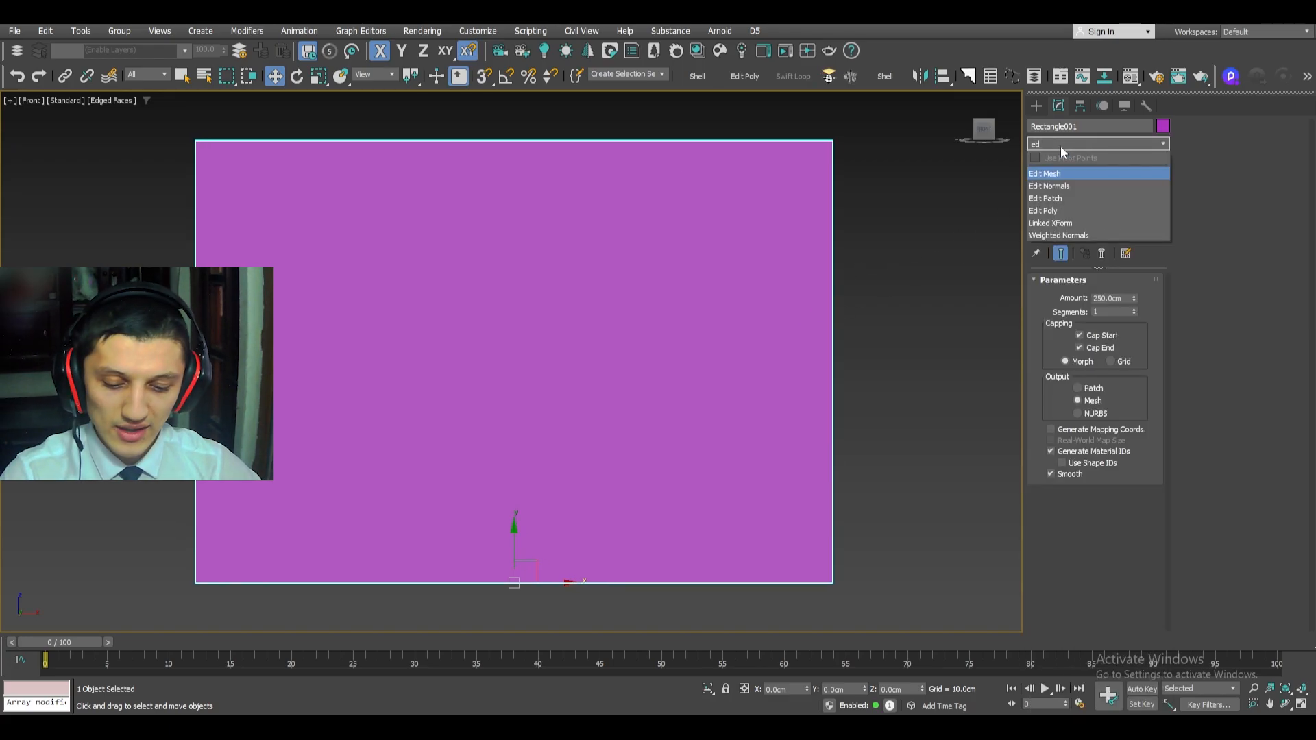
text(i)
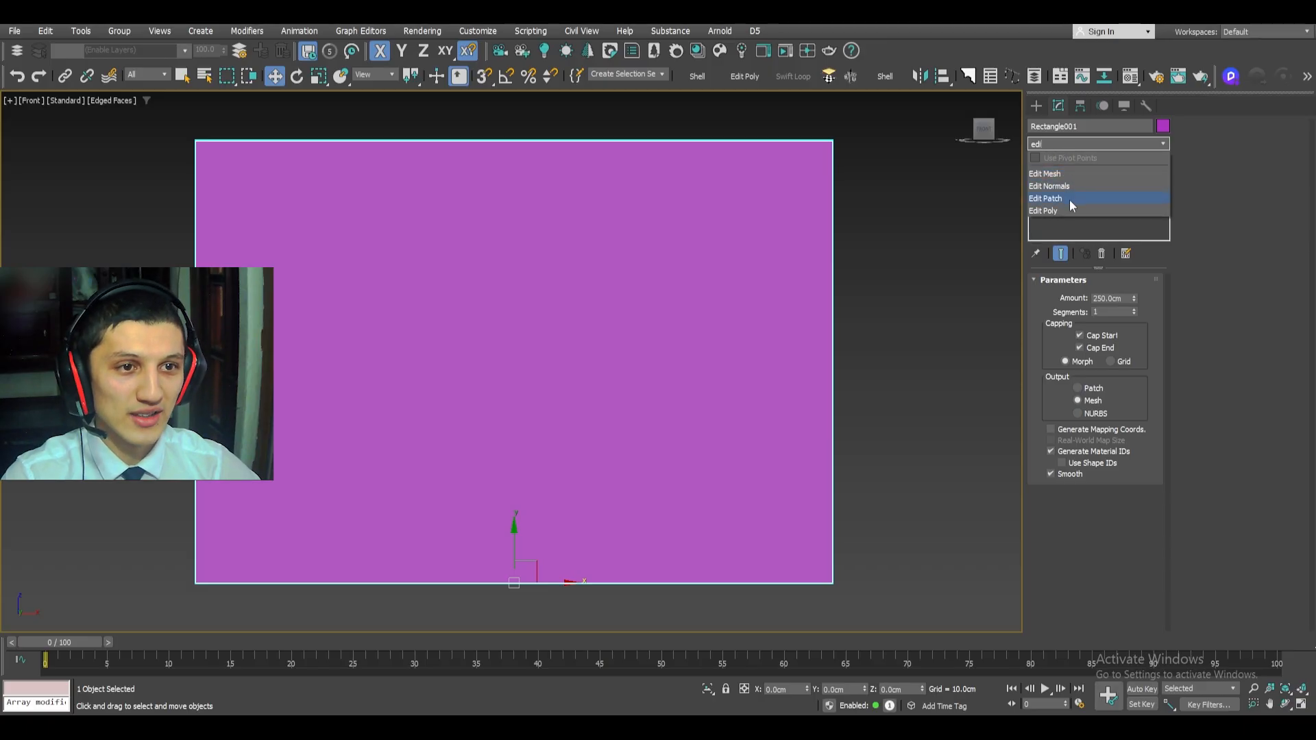
middle_drag(731, 239, 700, 241)
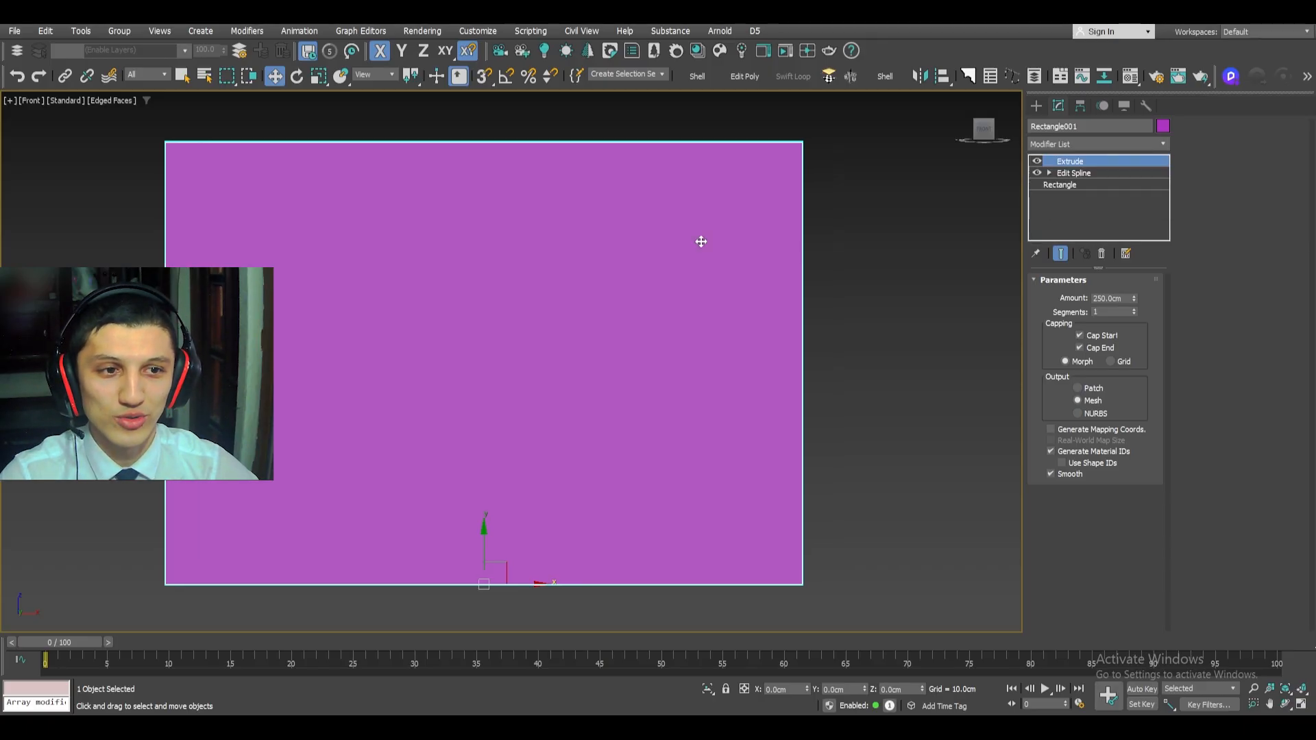
- Convert the extruded walls to an Editable Poly
right_click(701, 241)
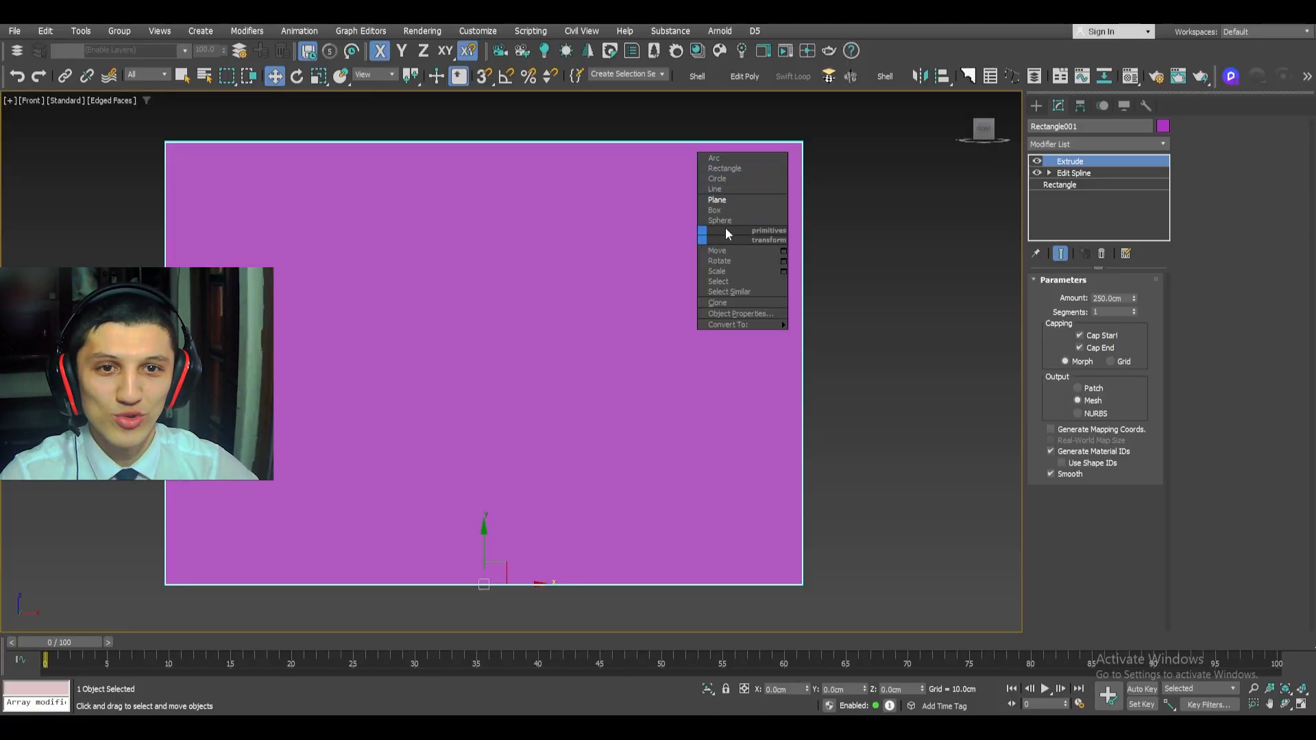
mouse_move(740, 324)
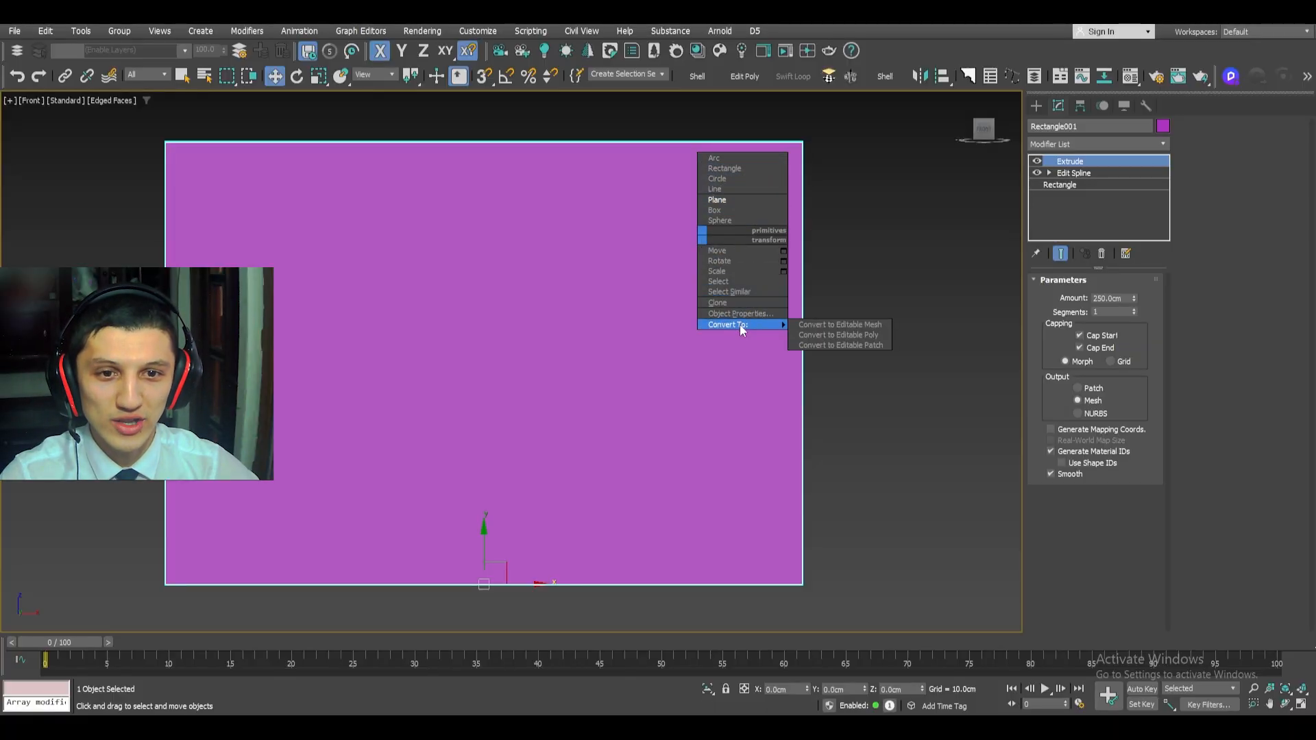
click(816, 335)
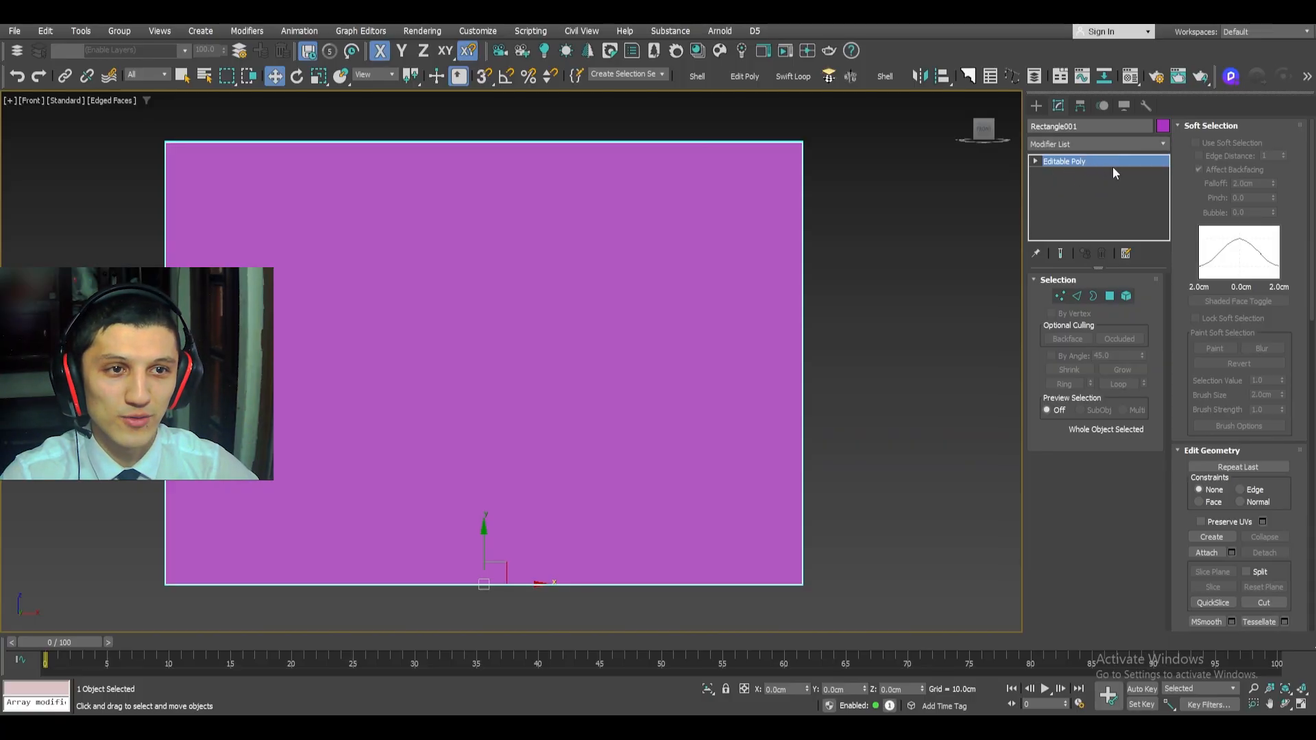
- With snapping on and wireframe display, QuickSlice the walls horizontally between the side midpoints in the Front view
scroll(807, 288, down, 2)
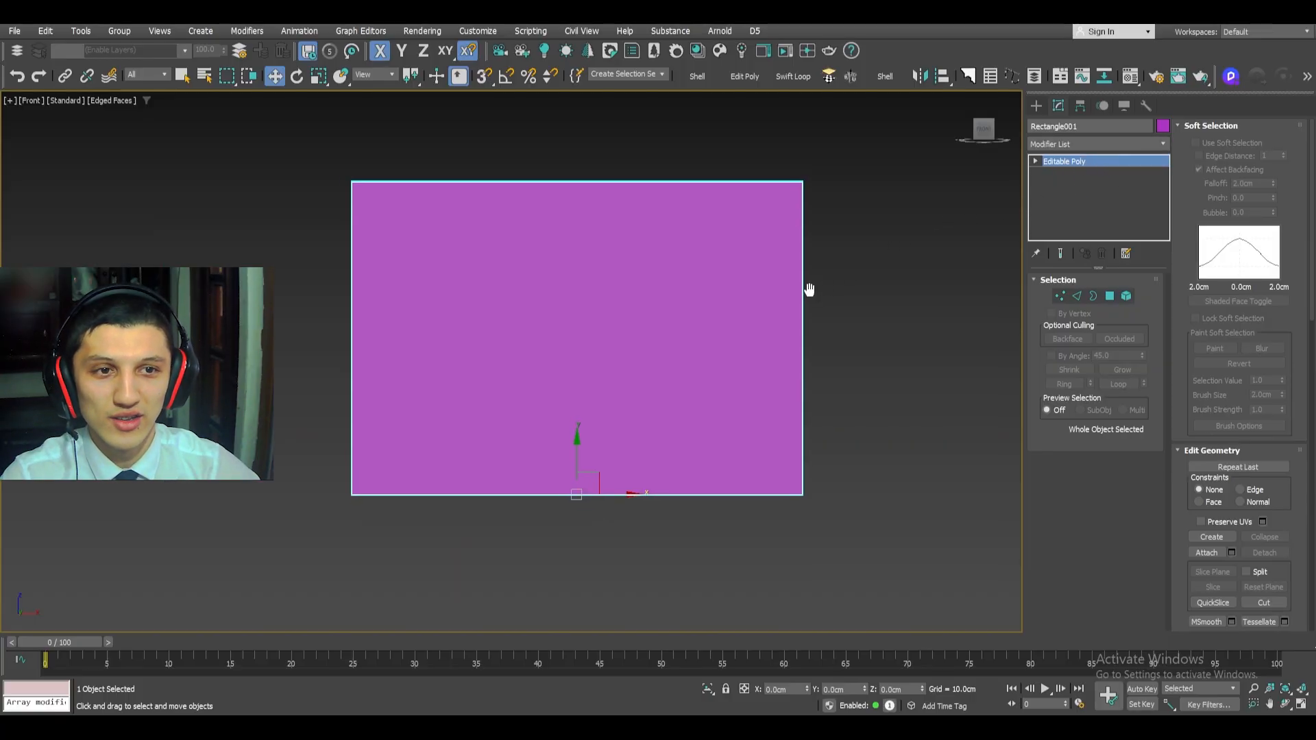
right_click(633, 278)
click(618, 194)
key(s)
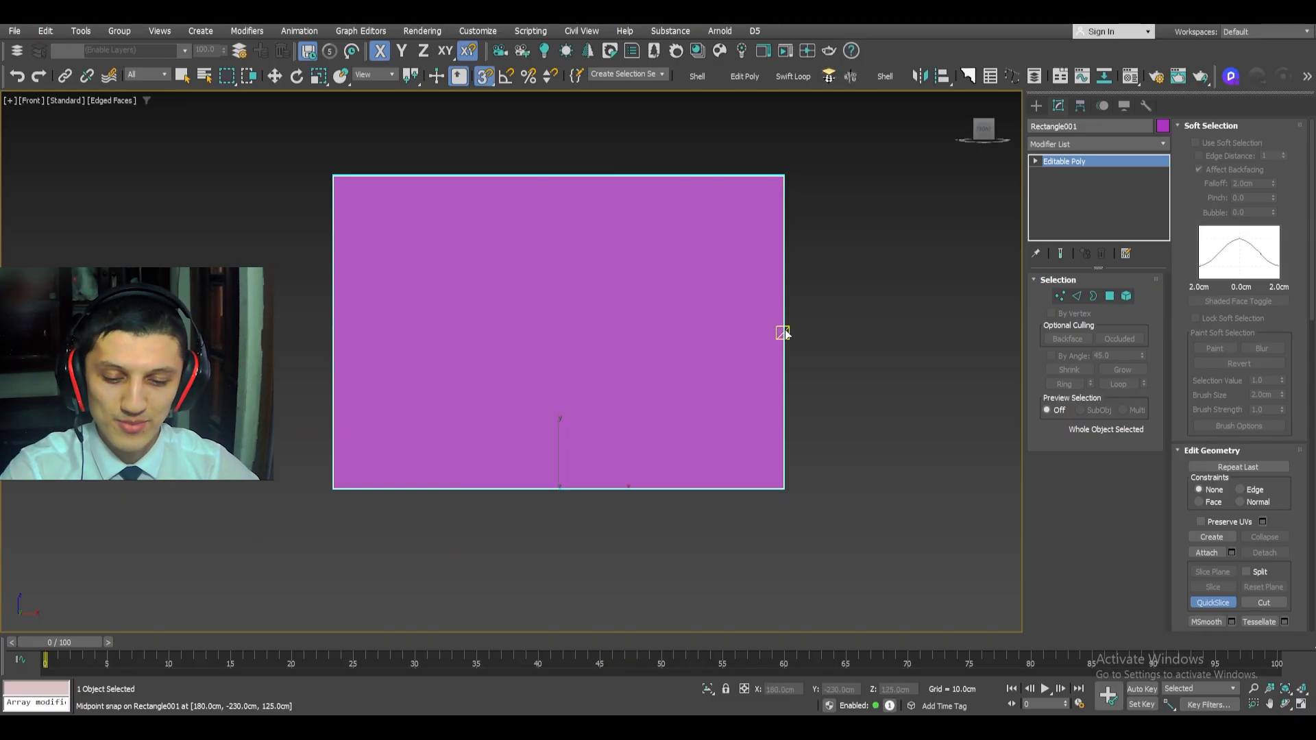
key(F3)
click(784, 332)
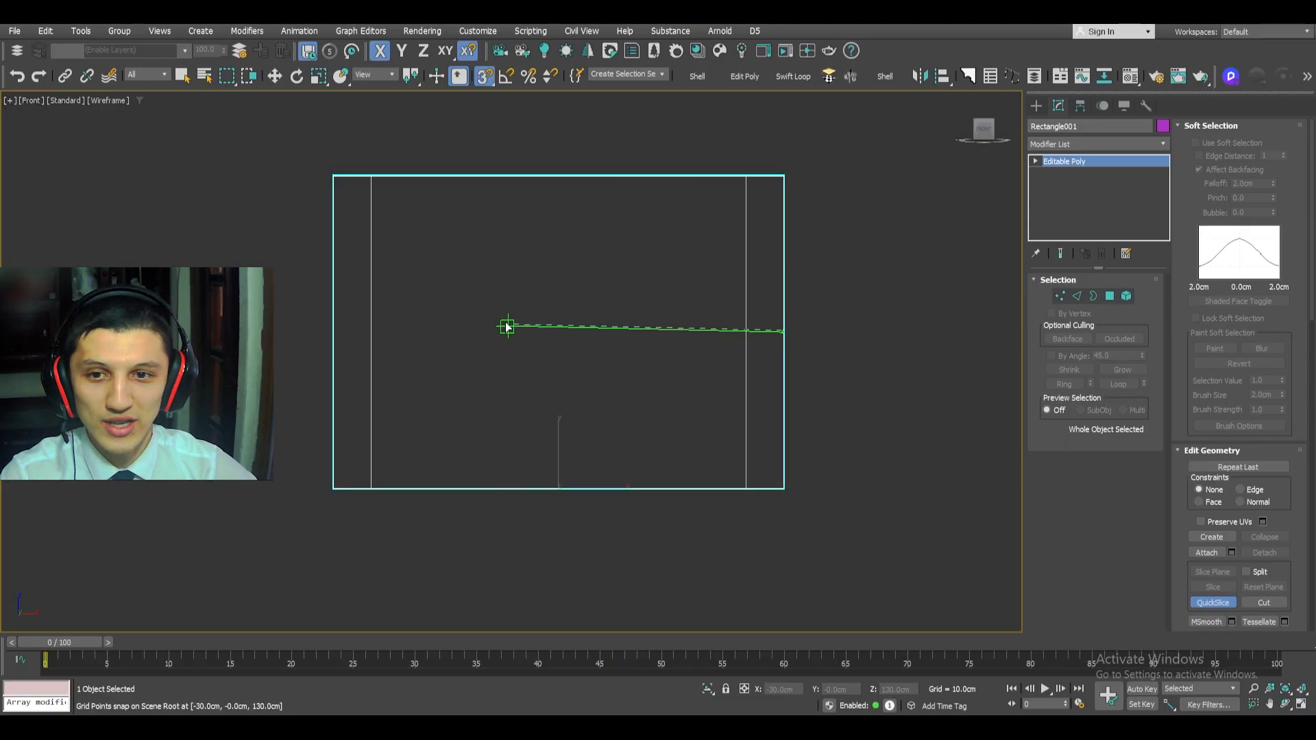
click(331, 331)
key(w)
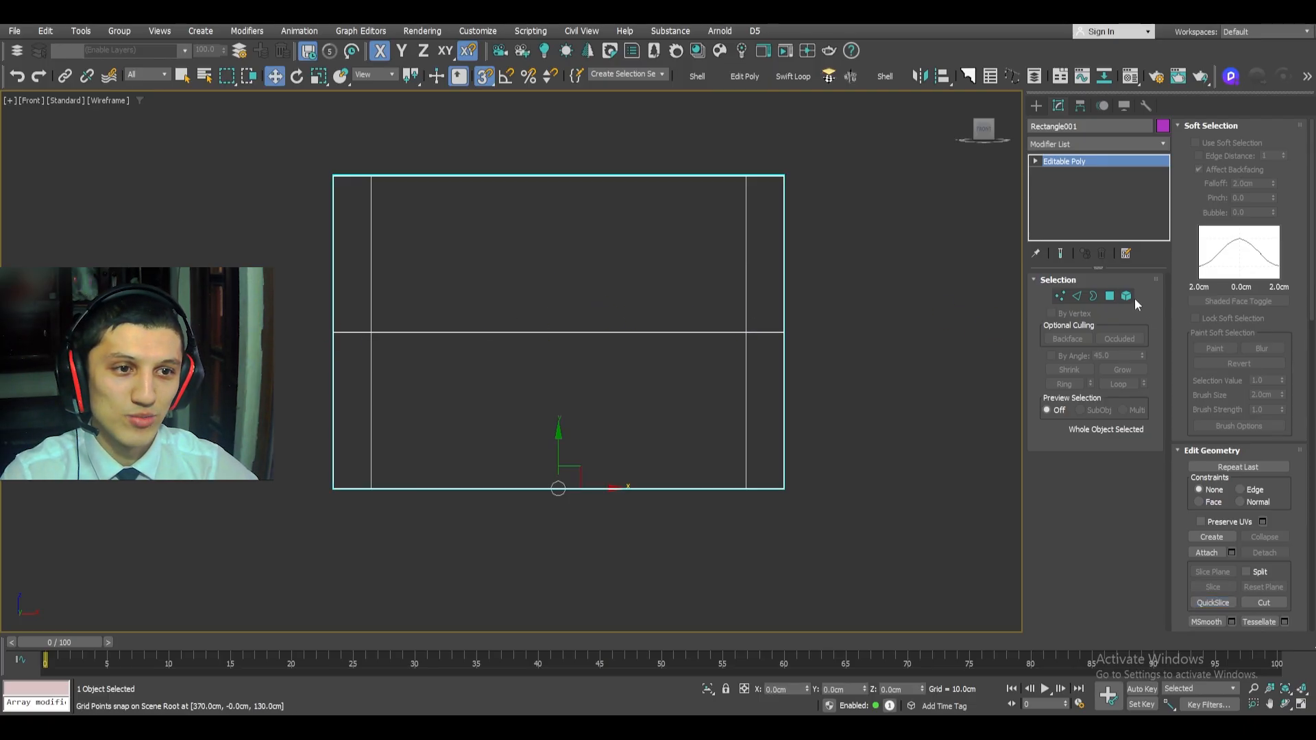
- Try moving a vertex and an edge of the sliced walls at the Vertex and Edge levels, turning snapping off
alt+middle_drag(695, 313, 729, 348)
key(1)
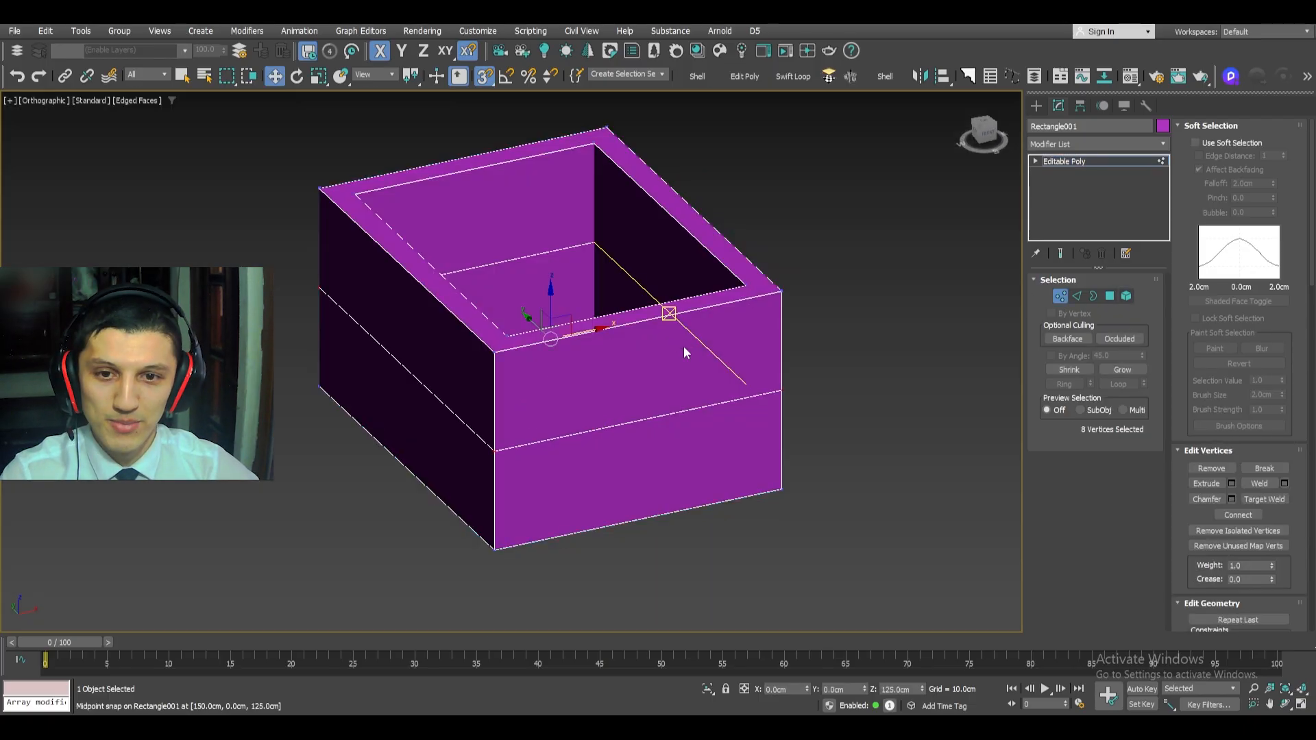
drag(506, 337, 594, 244)
key(2)
click(624, 311)
alt+middle_drag(626, 311, 783, 335)
key(s)
drag(595, 320, 508, 343)
right_click(507, 343)
- Go through the Border level to the Polygon level and select the upper outer polygon of one wall
alt+middle_drag(808, 305, 757, 387)
key(3)
scroll(693, 290, down, 2)
scroll(681, 291, up, 2)
key(4)
click(745, 396)
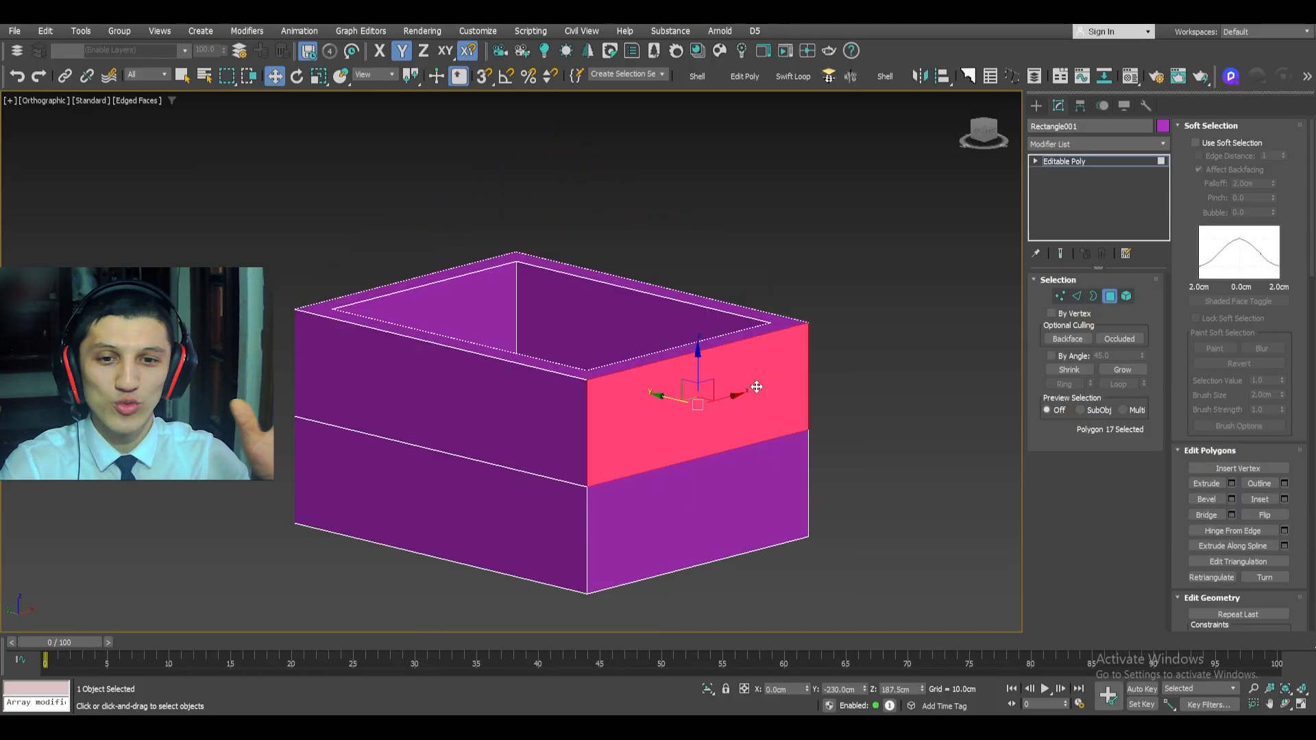
- Select the four upper polygons on the inner faces of the walls
click(569, 319)
ctrl+click(493, 299)
alt+middle_drag(493, 300, 693, 434)
ctrl+click(352, 300)
ctrl+click(806, 393)
middle_drag(840, 429, 644, 349)
alt+middle_drag(644, 348, 927, 414)
- Extend the selection to all eight inner wall polygons, above and below the slice
click(578, 354)
shift+click(648, 356)
ctrl+click(528, 296)
ctrl+click(617, 320)
alt+middle_drag(616, 320, 814, 373)
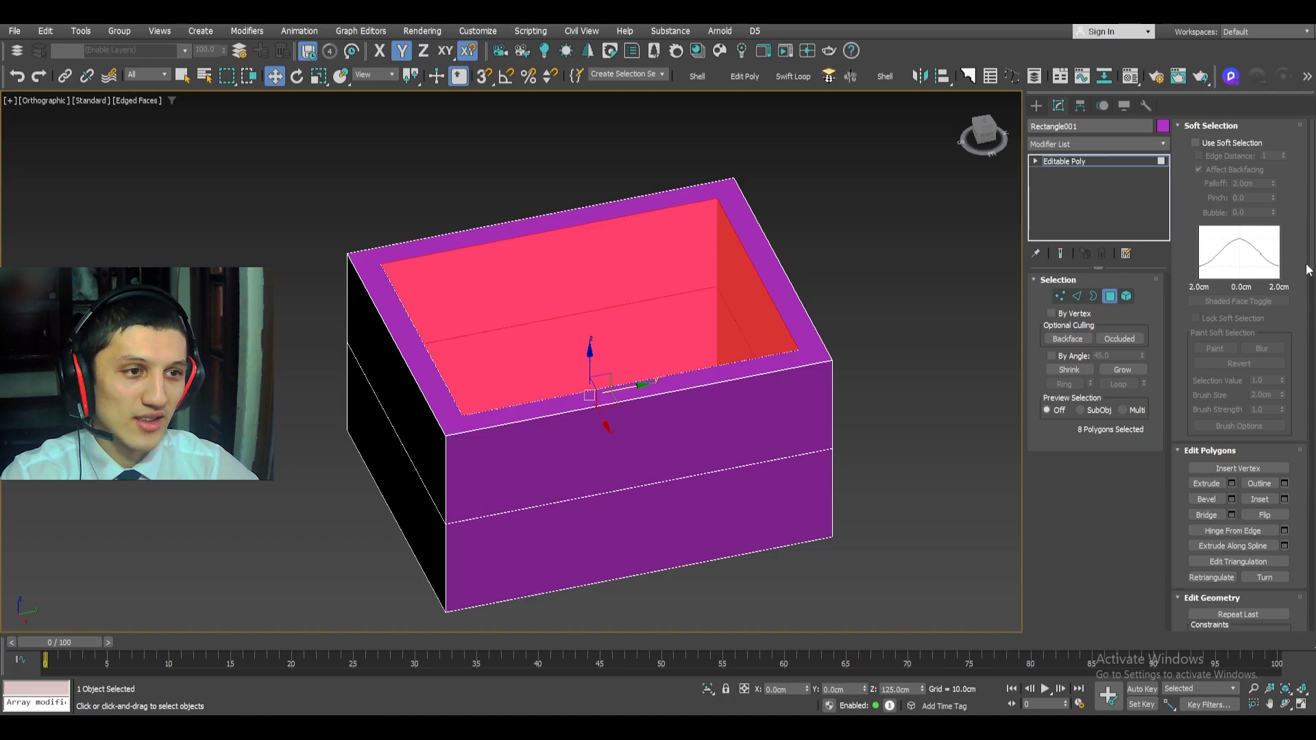
- Detach the selected inner wall polygons as a separate object named Object001
drag(1307, 269, 1307, 347)
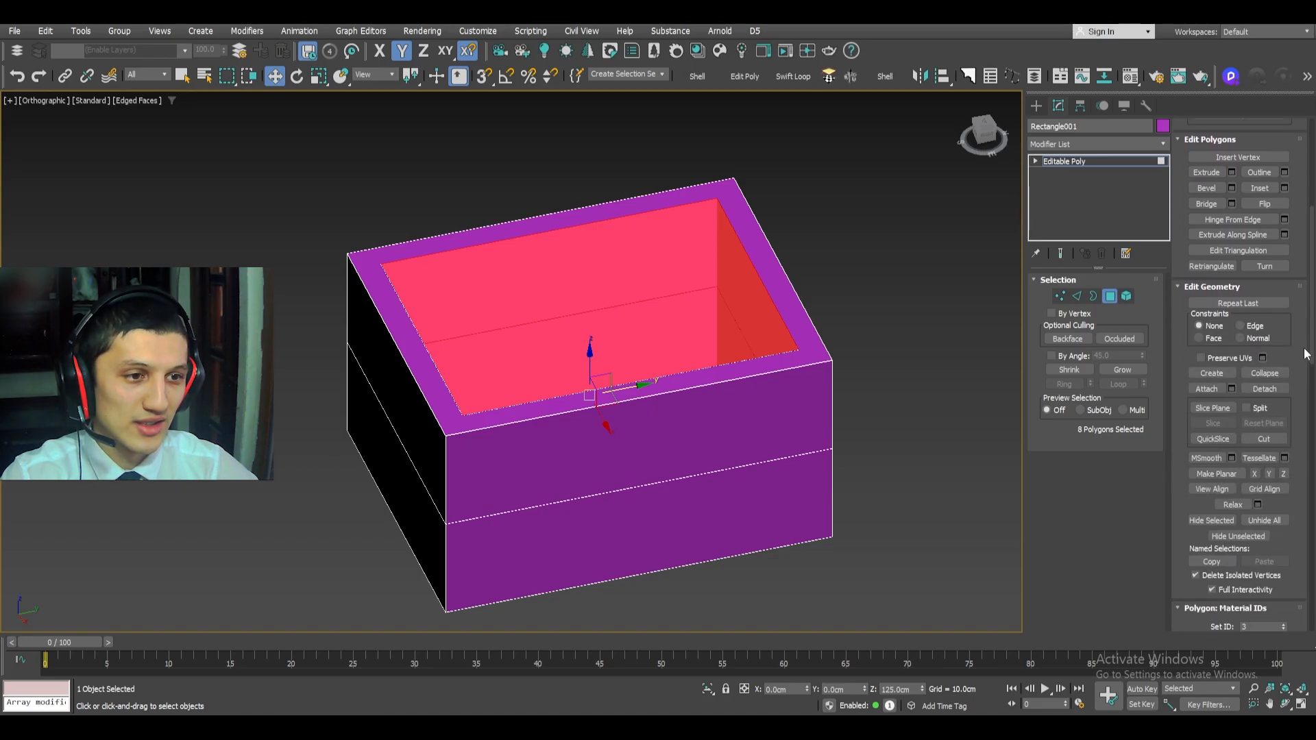
click(1270, 388)
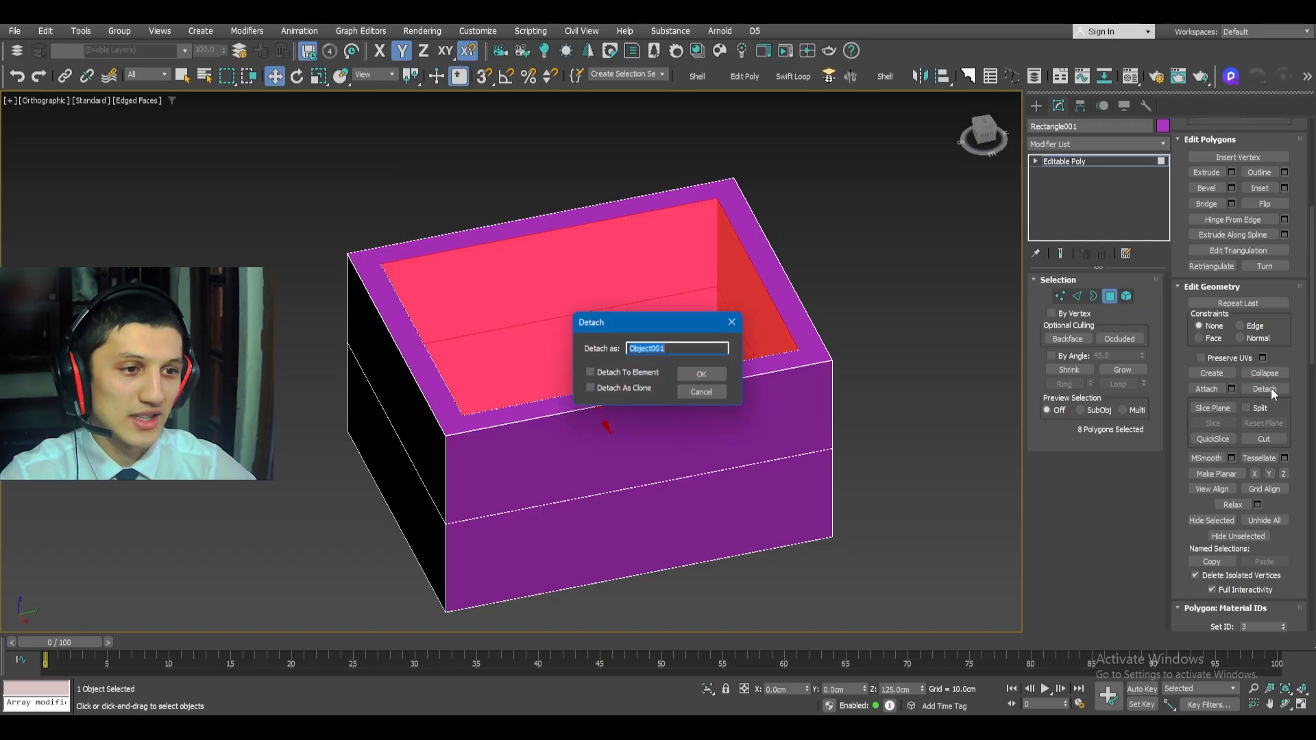
click(701, 372)
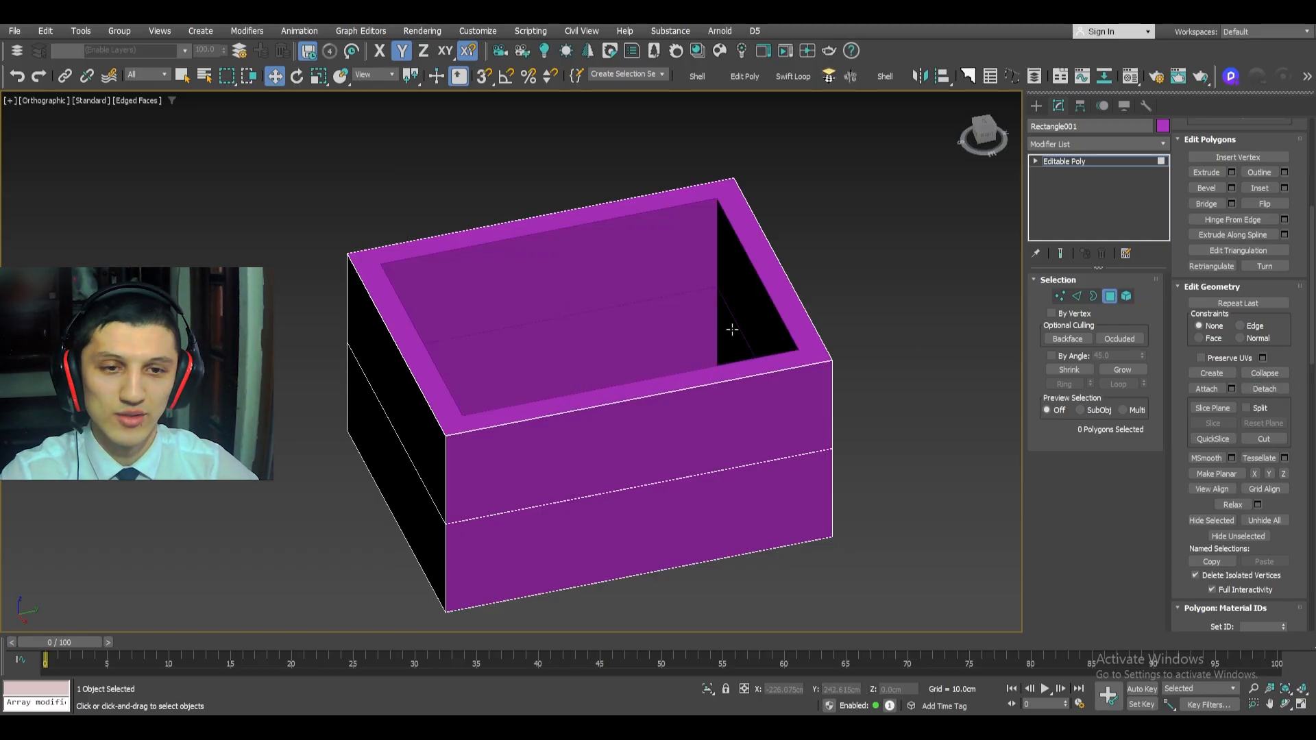
- Leave the Polygon level, select the detached inner faces and try moving them vertically out of the walls
key(4)
click(719, 317)
alt+middle_drag(719, 317, 610, 395)
drag(610, 395, 663, 252)
right_click(663, 253)
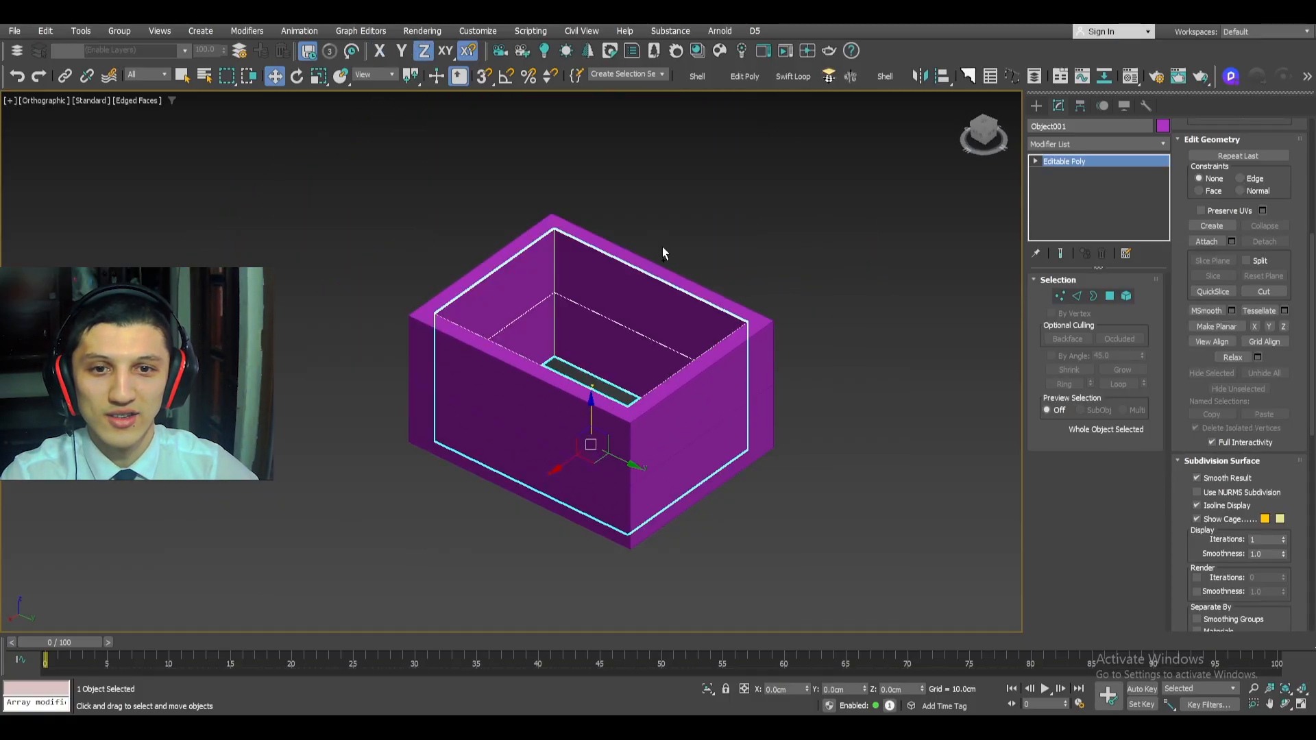
- Select the outer walls, then undo the detach back to the selection of the four upper inner polygons
click(591, 252)
scroll(589, 253, up, 3)
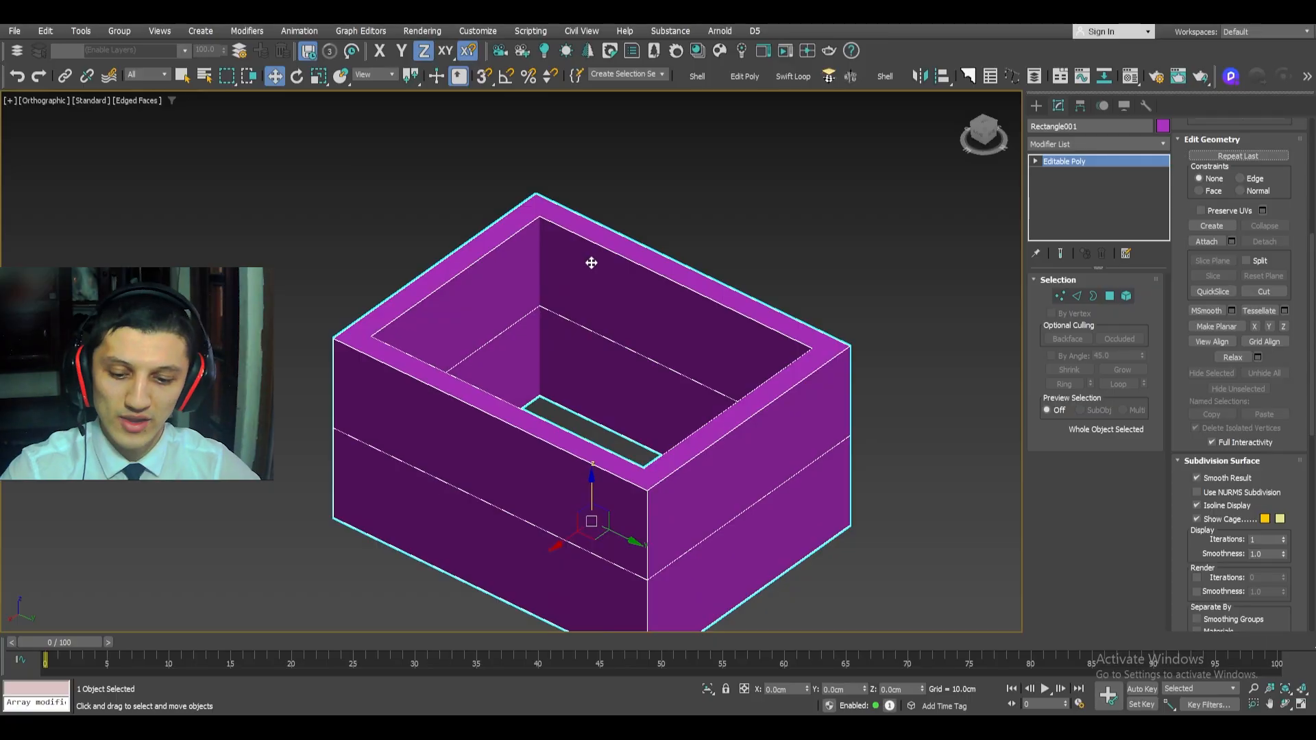
drag(603, 276, 616, 286)
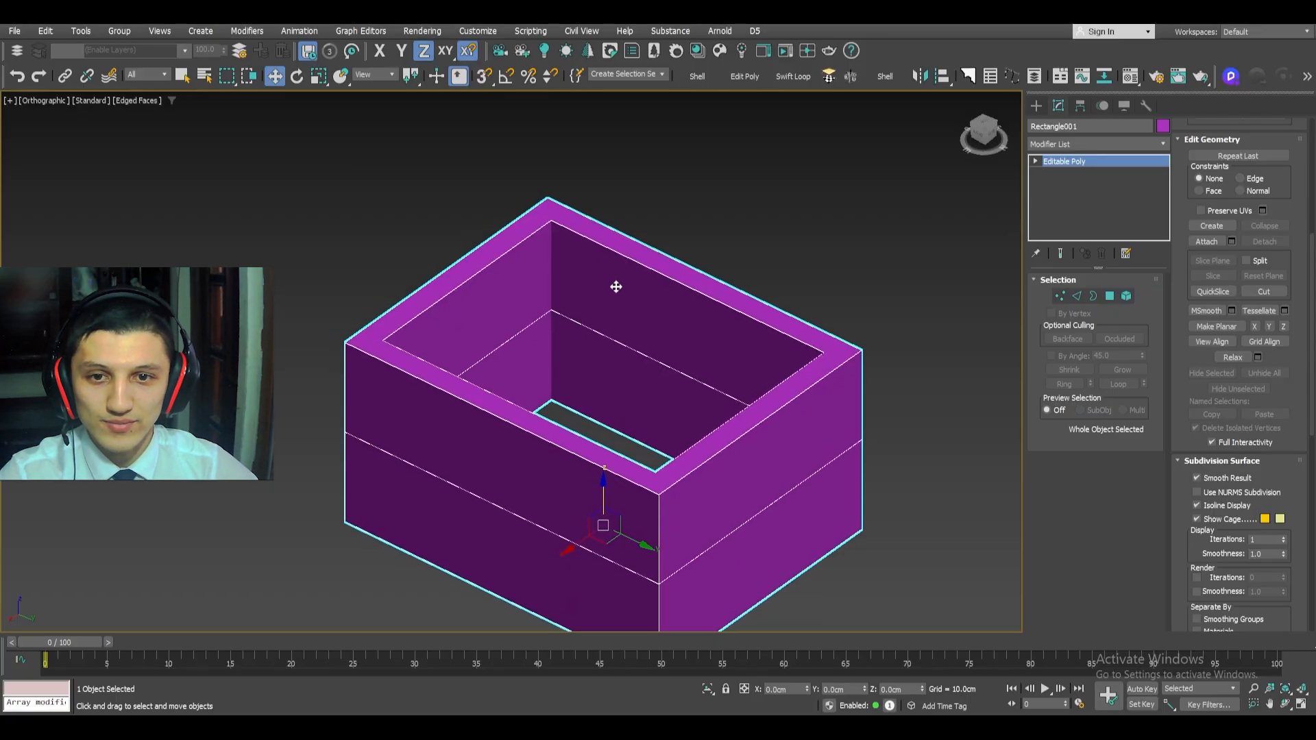
key(4)
key(ctrl+z)
key(ctrl+z)
key(ctrl+z)
key(ctrl+z)
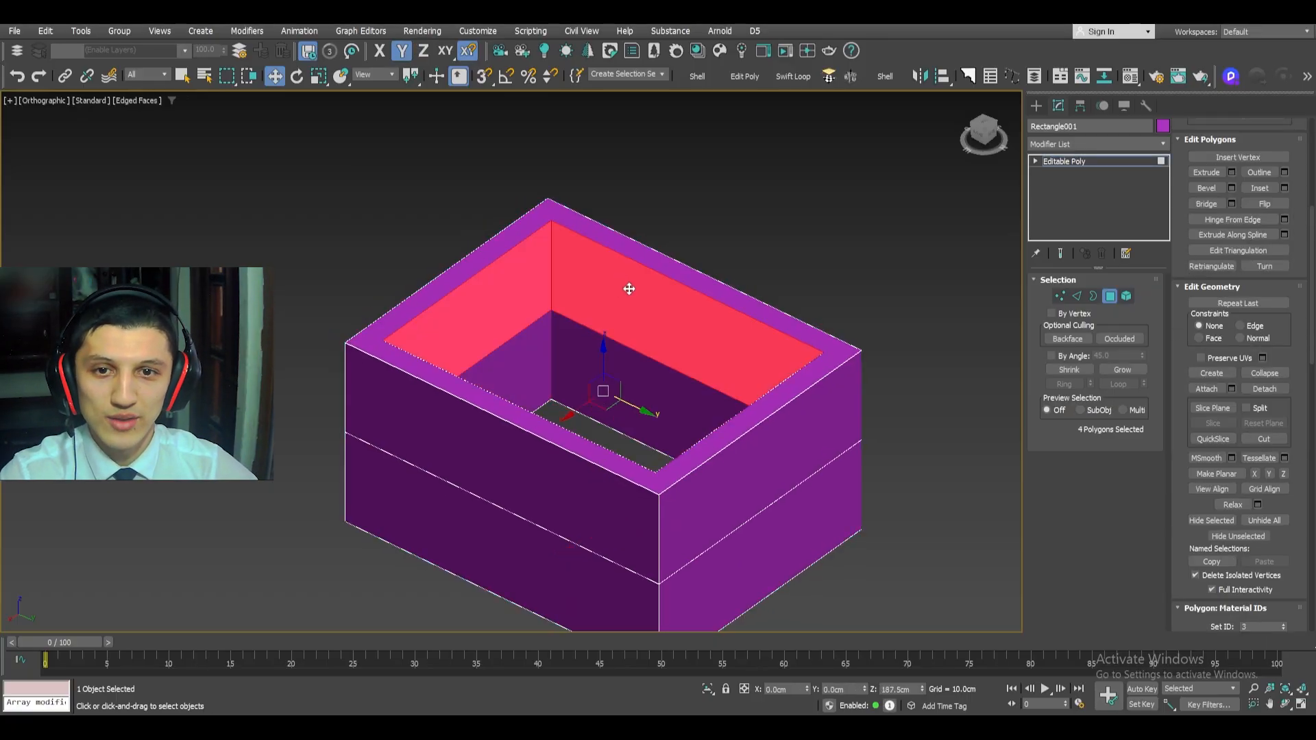
- Leave the Polygon level, select the whole wall body at the Element level and return to the object level
alt+middle_drag(628, 289, 767, 405)
key(4)
middle_drag(736, 482, 851, 267)
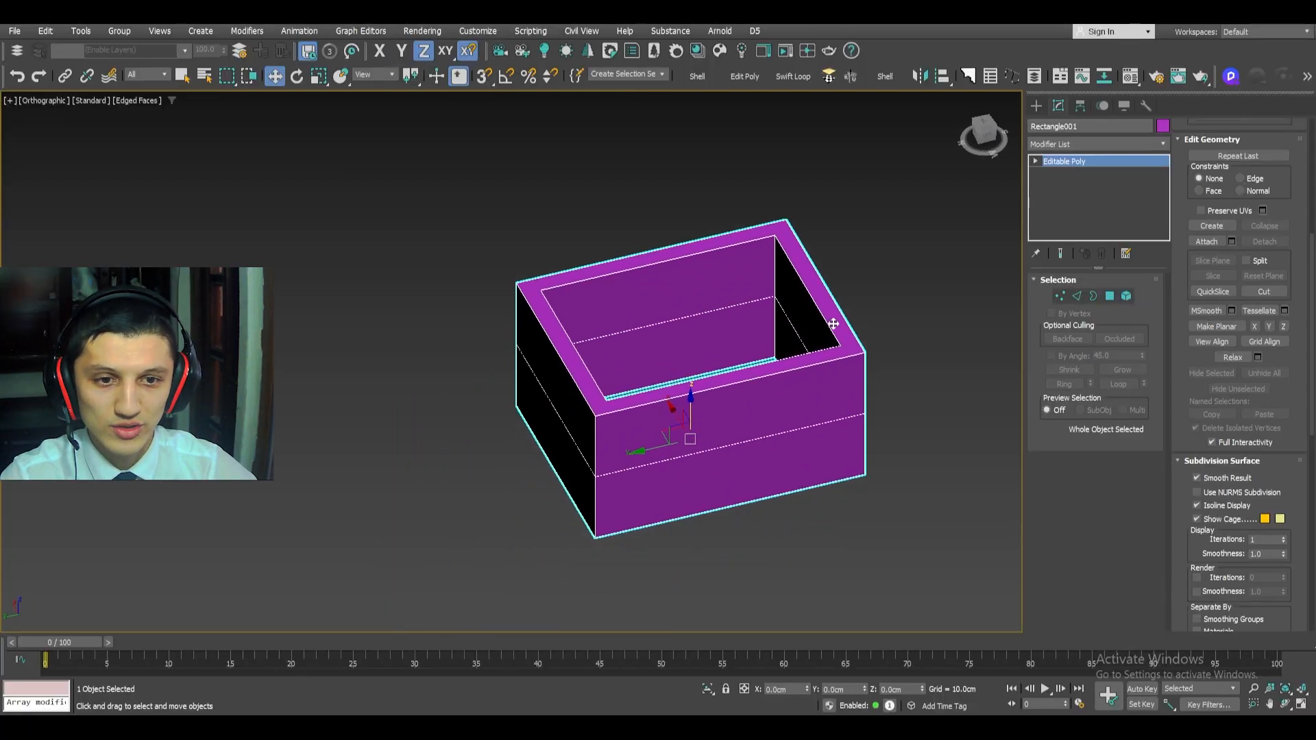
key(5)
click(814, 404)
alt+middle_drag(748, 401, 717, 407)
key(5)
- Clone the walls as an instance moved about 188 cm along X, overlapping the original
scroll(756, 415, down, 3)
shift+drag(621, 409, 697, 428)
click(659, 426)
- Try to attach the original walls to the instanced clone
right_click(800, 343)
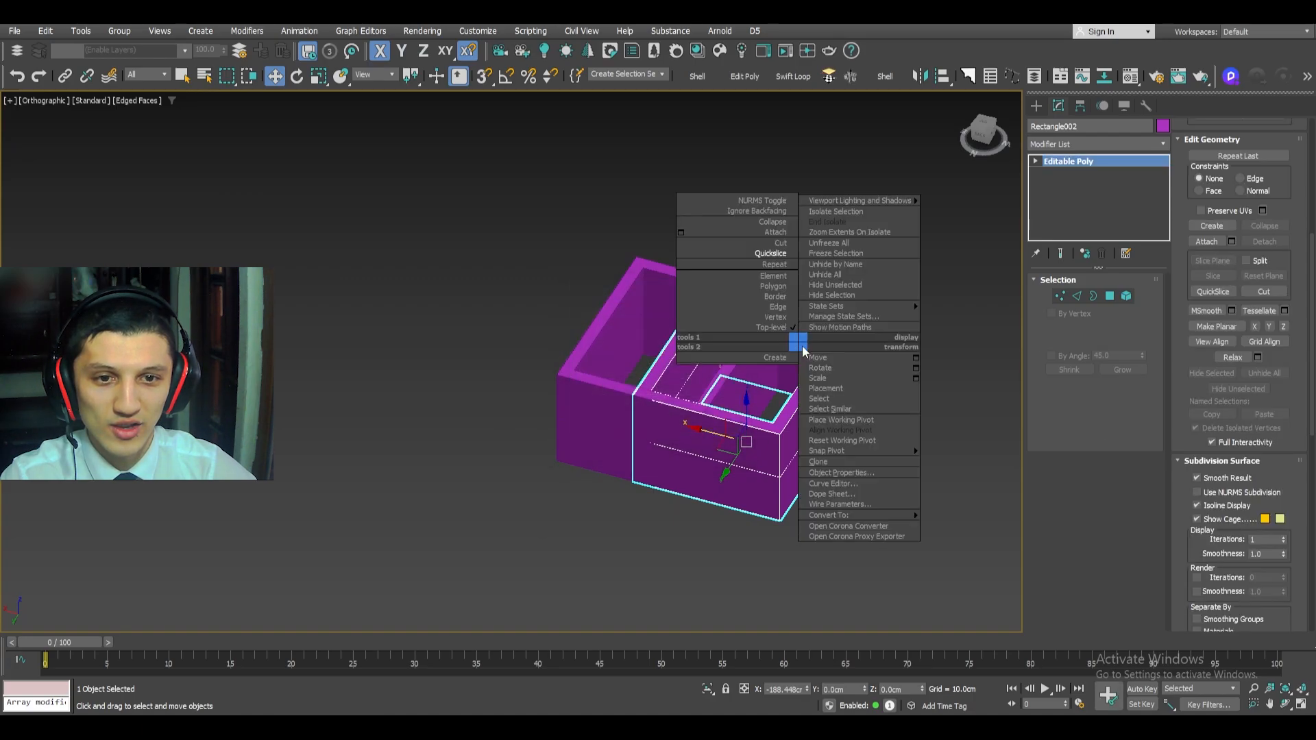
click(734, 245)
key(w)
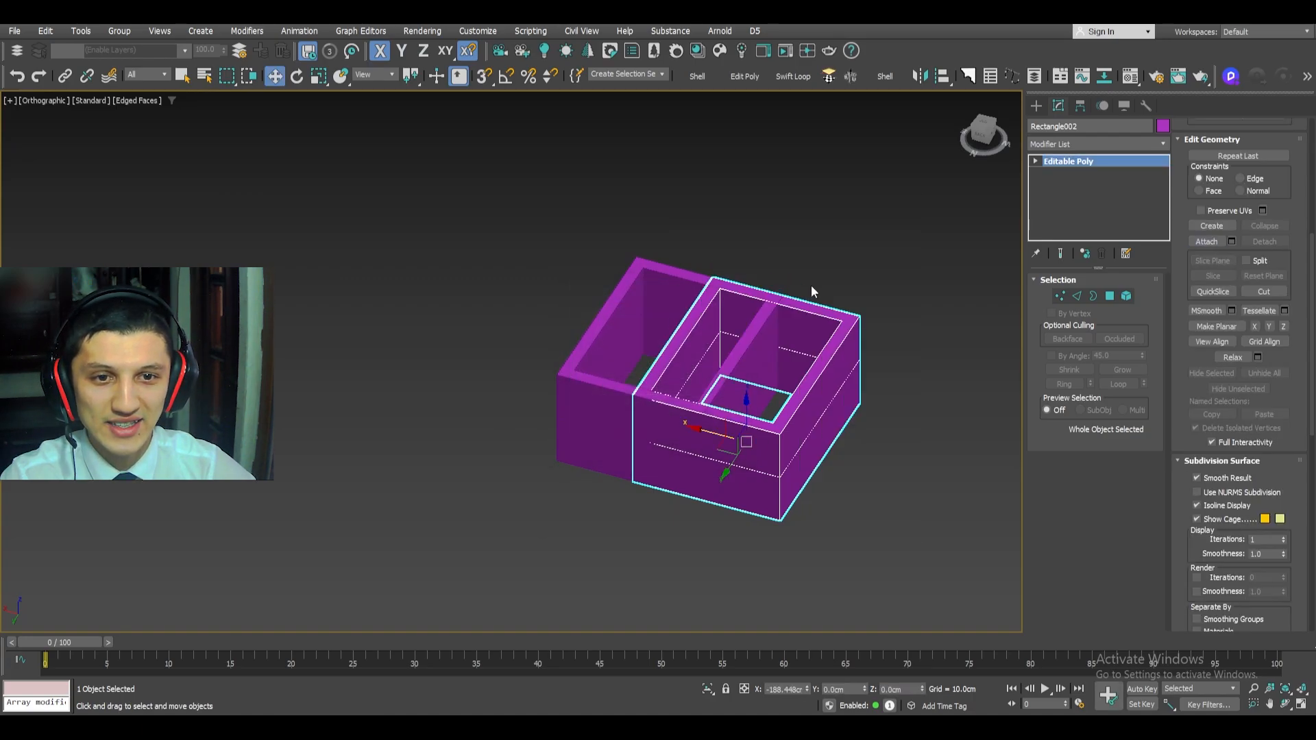
right_click(898, 290)
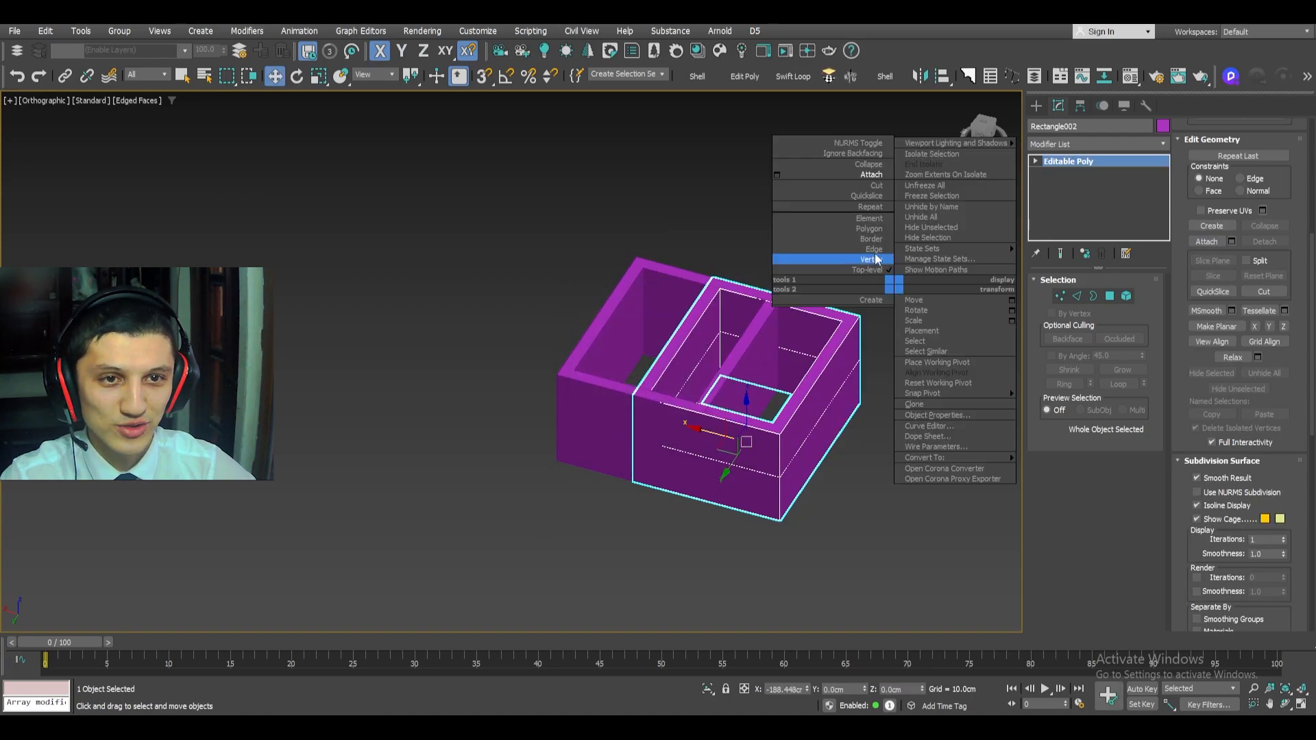
click(870, 187)
key(w)
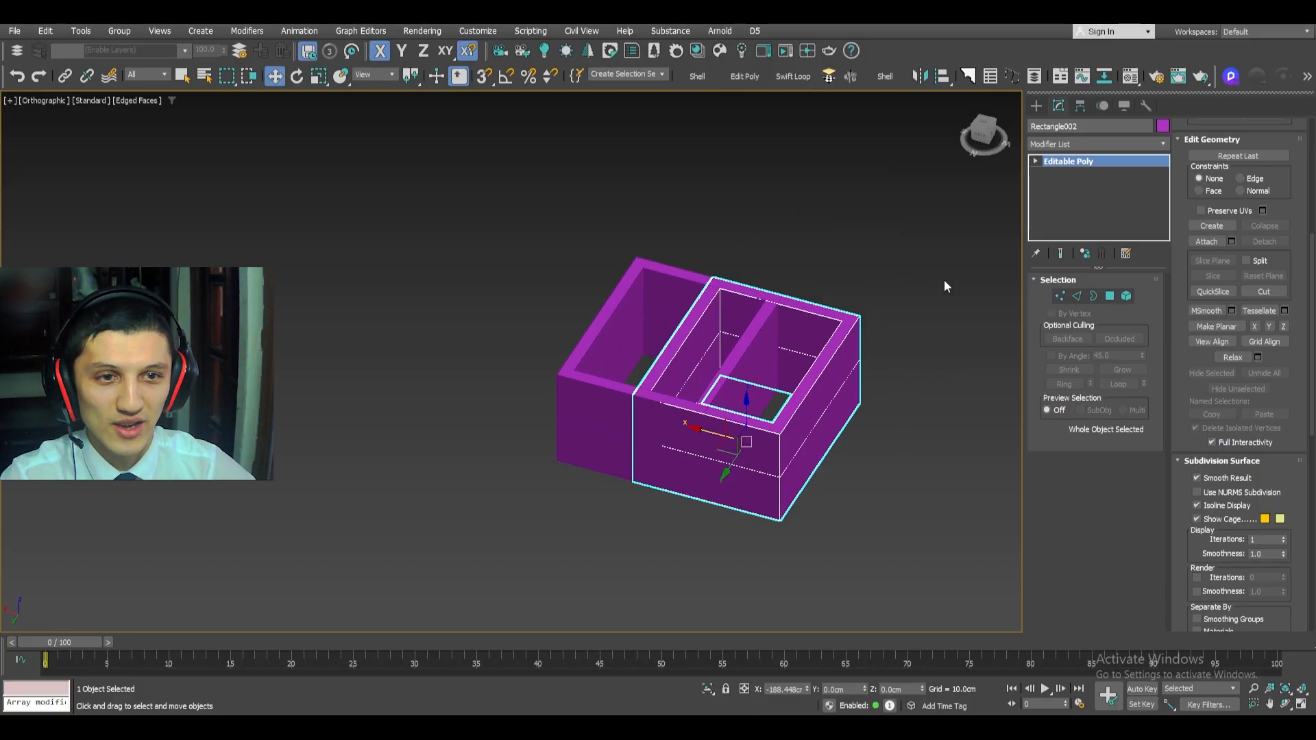
- Make the cloned walls unique and attach the original walls to them
click(1084, 255)
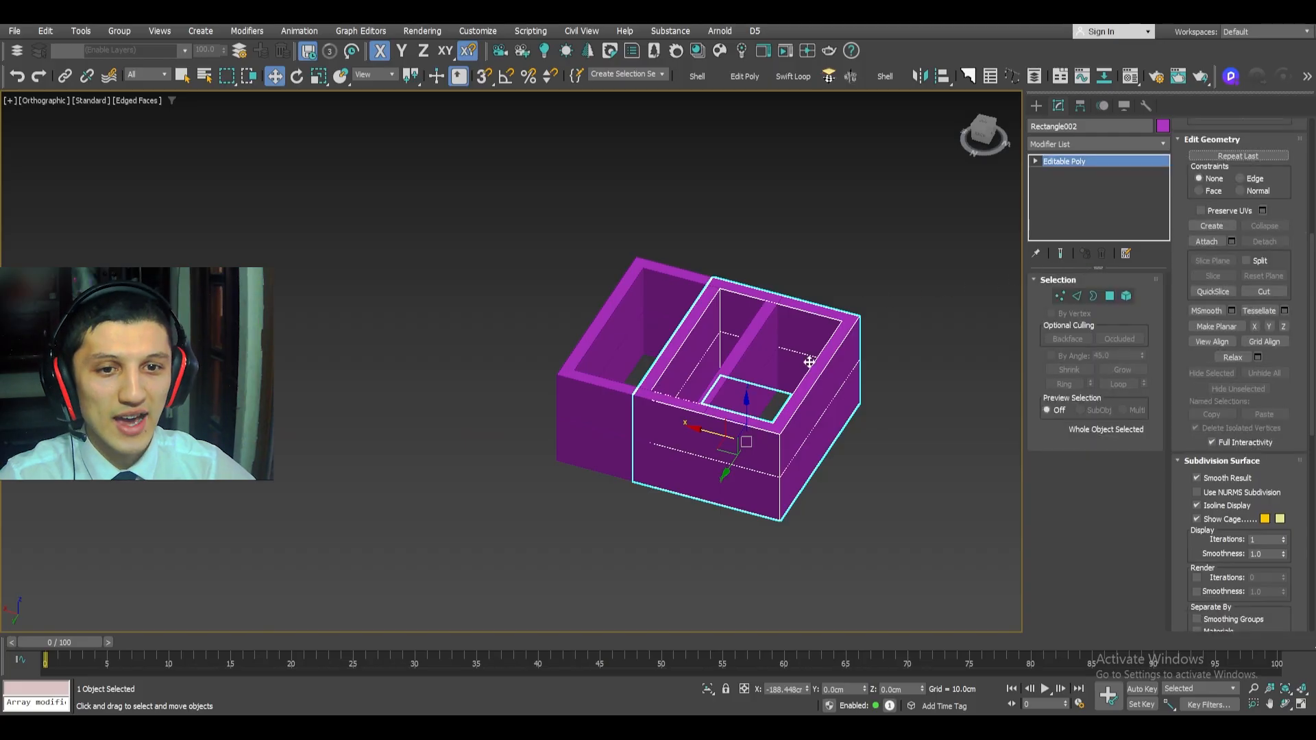
middle_drag(809, 362, 779, 362)
right_click(869, 310)
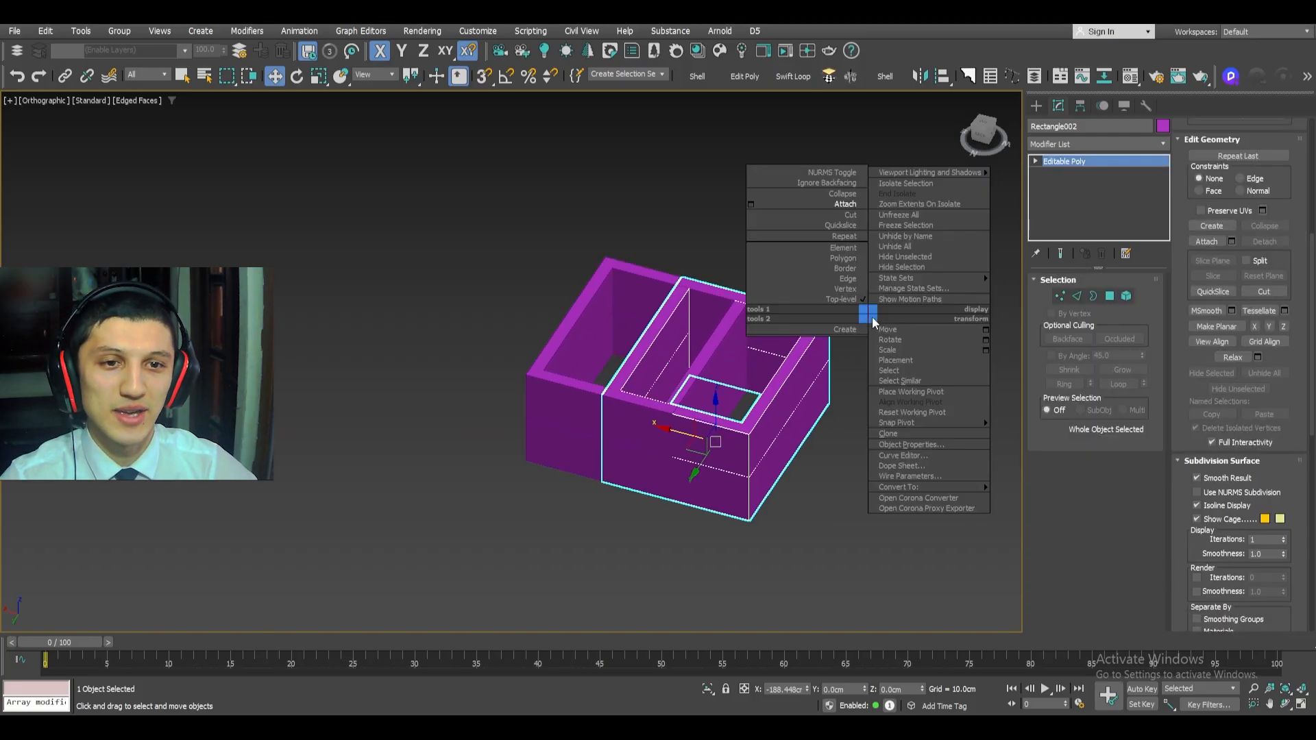
click(848, 204)
click(609, 278)
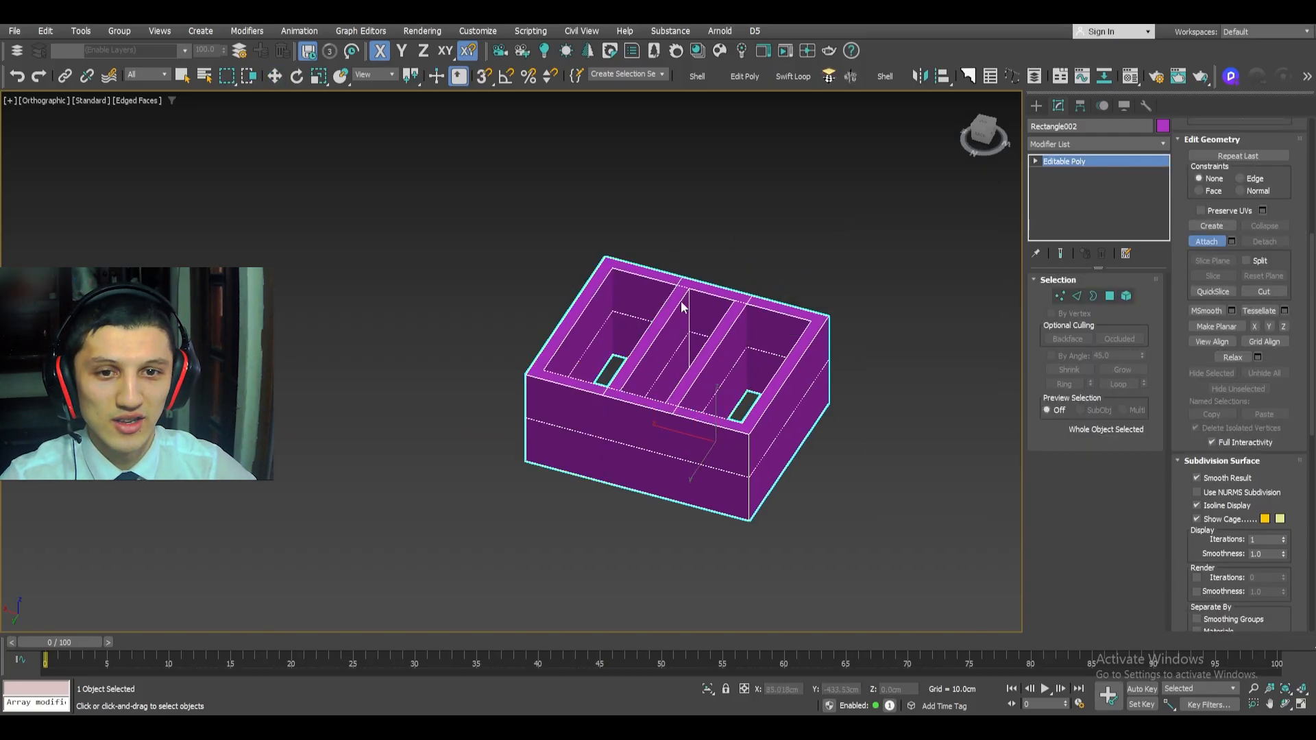
key(w)
- Select the cloned walls' part of the combined object at the Element level
key(5)
click(753, 323)
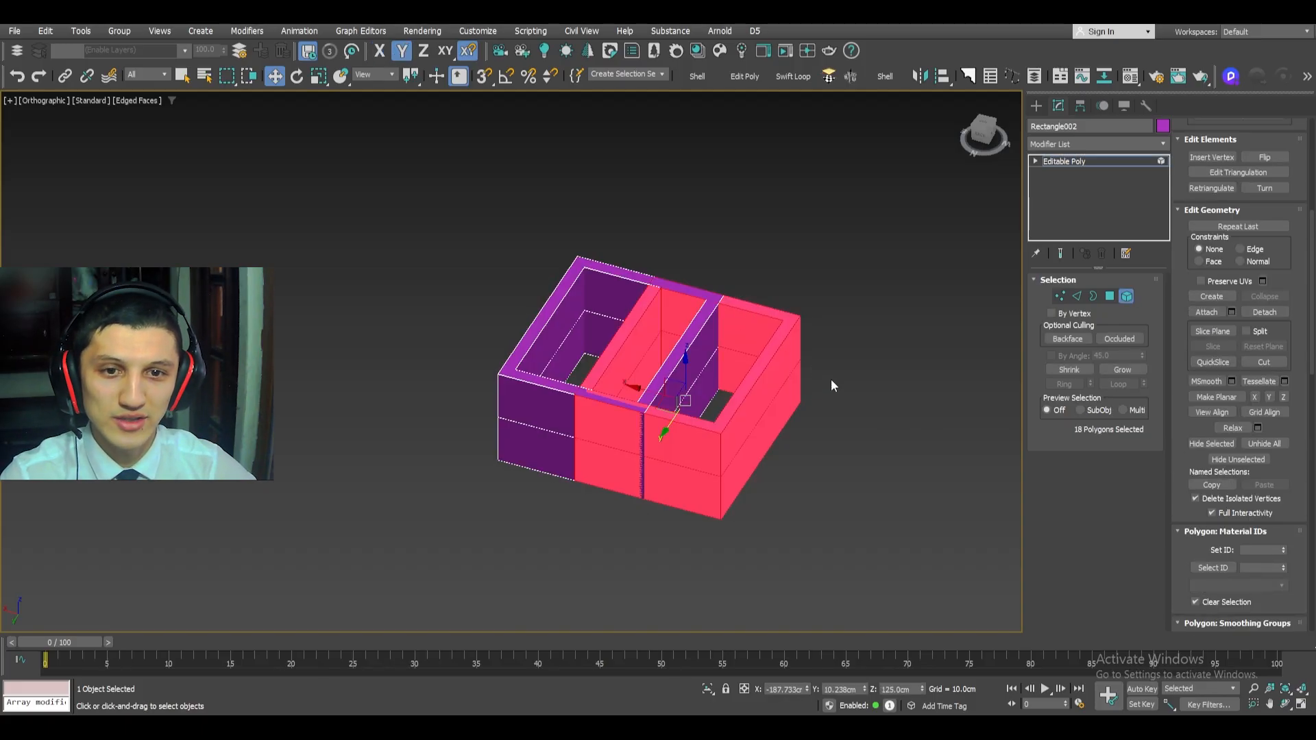
mouse_move(707, 378)
alt+middle_down()
mouse_move(744, 378)
mouse_move(698, 377)
alt+middle_up()
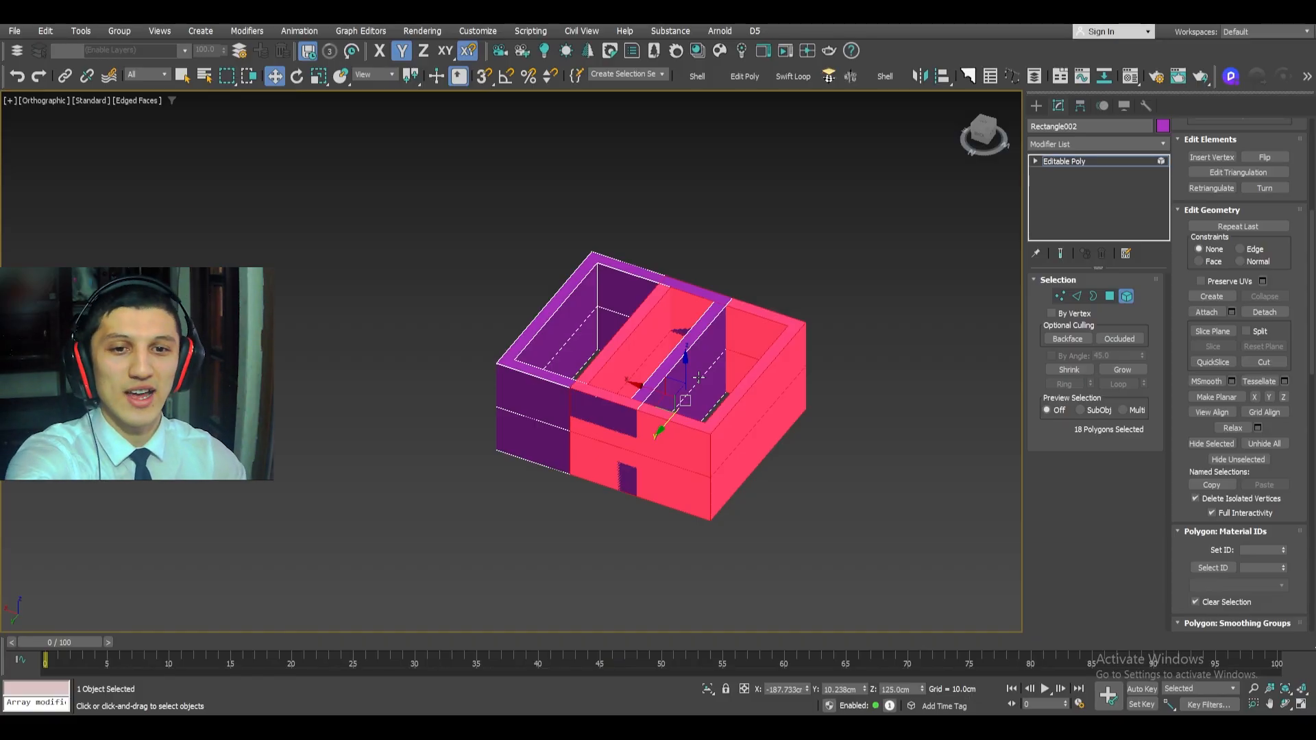
- Move the selected wall element about 279 cm along X, clear of the other walls
drag(638, 382, 815, 410)
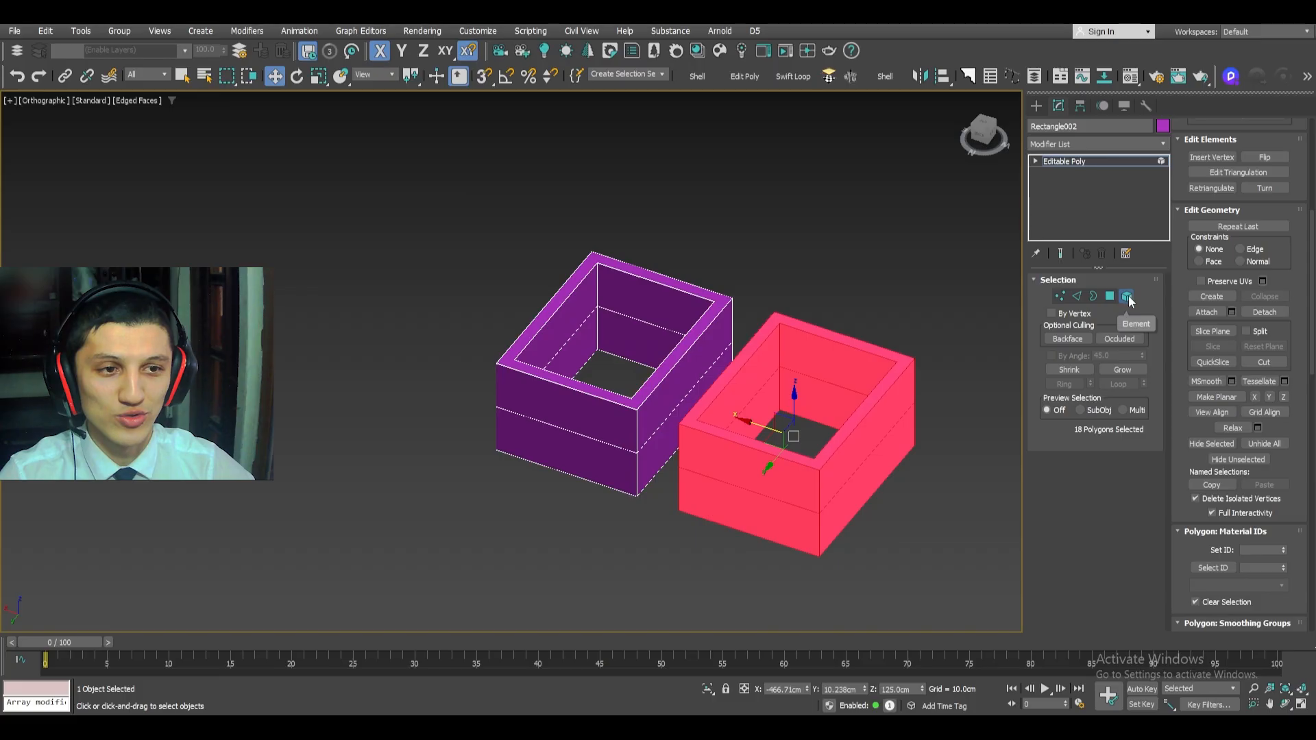
middle_drag(897, 405, 879, 402)
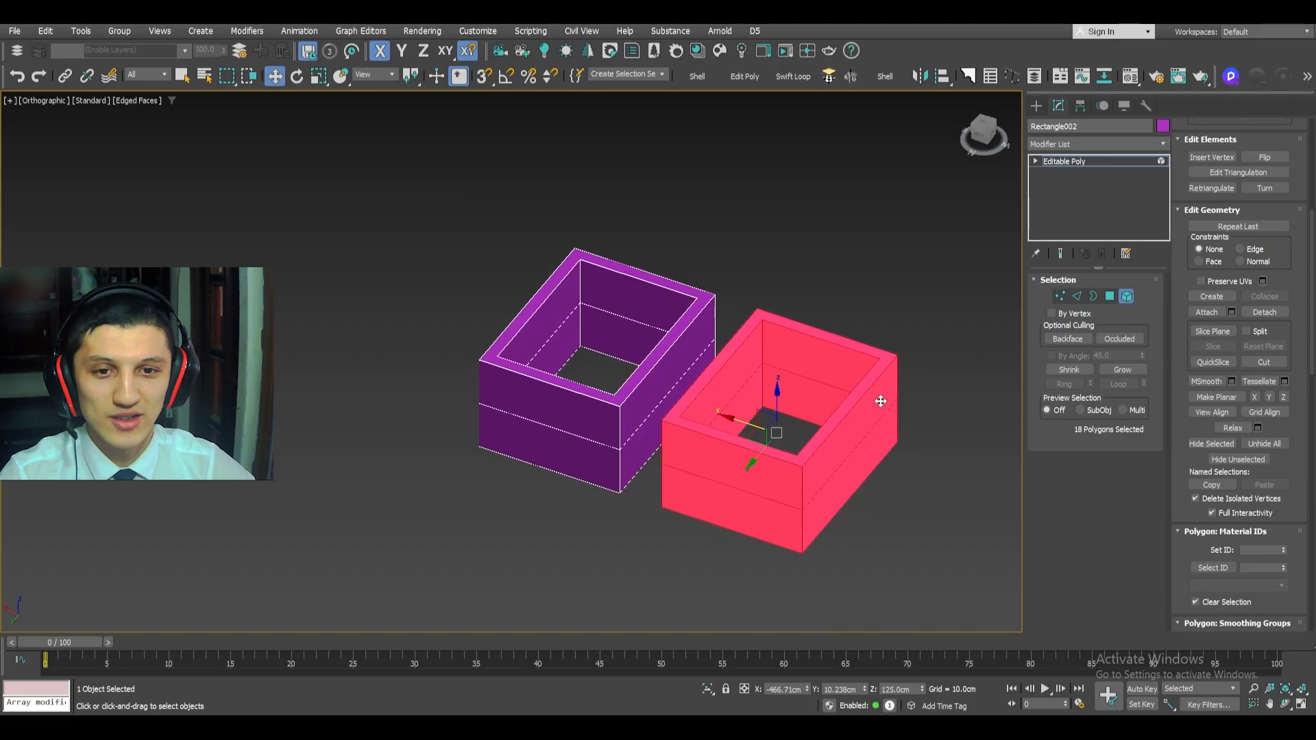
- Undo the element move, the attachment and the cloning, back to the single original walls
key(ctrl+z)
key(ctrl+z)
key(ctrl+z)
key(ctrl+z)
key(ctrl+z)
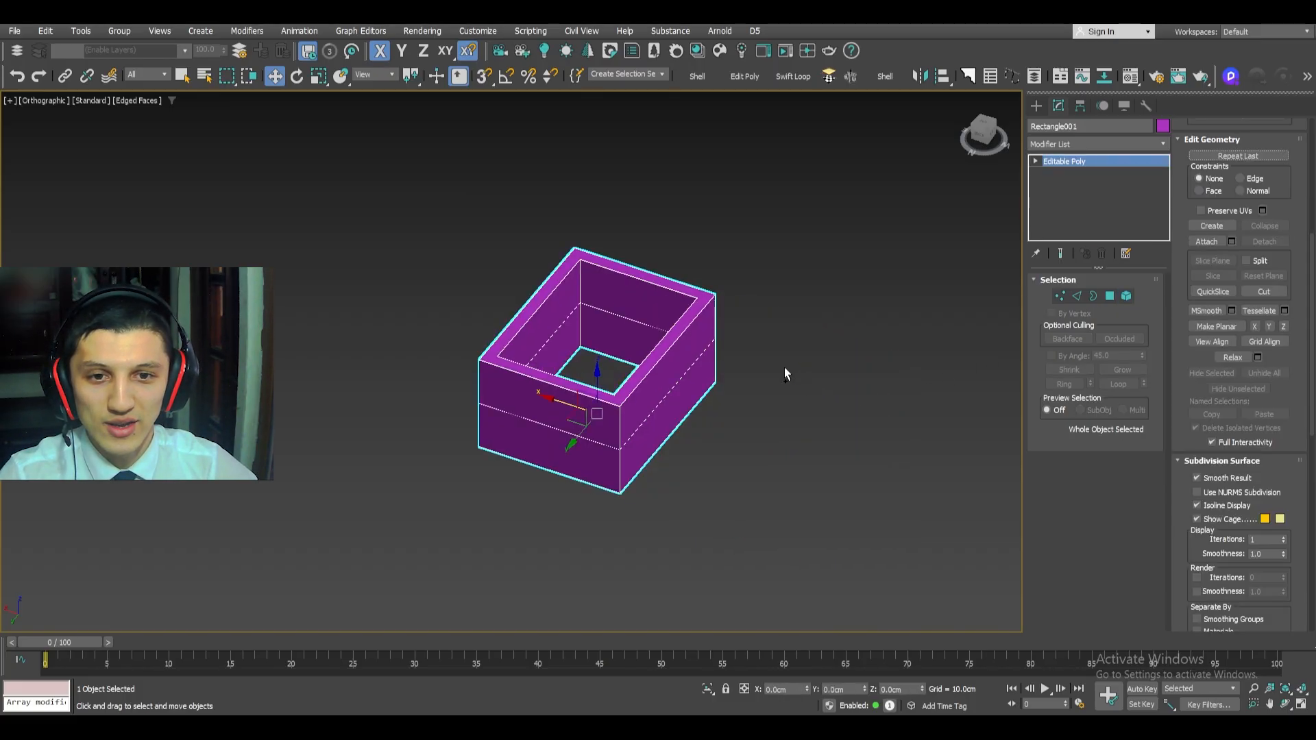
- Select the horizontal edge loop around the outside of the walls at the Edge level
scroll(605, 382, up, 3)
alt+middle_drag(605, 382, 618, 375)
key(2)
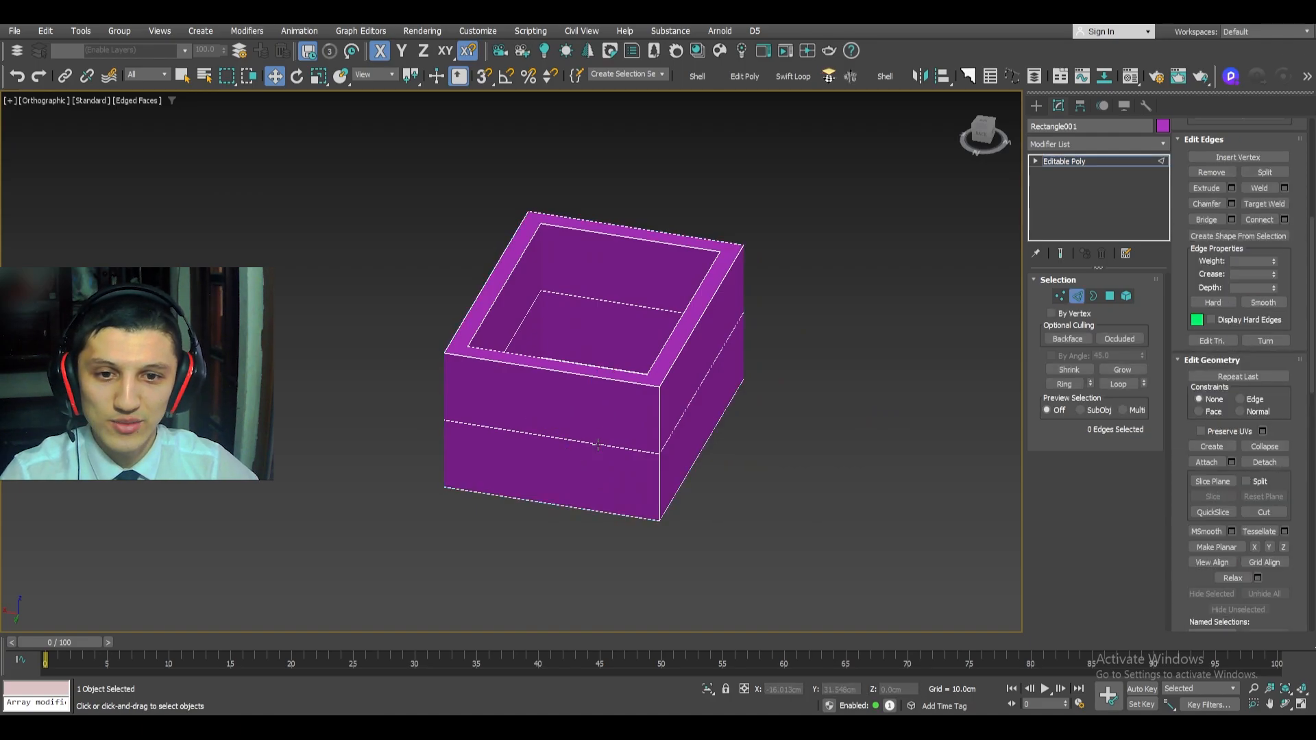
click(603, 445)
scroll(600, 444, up, 4)
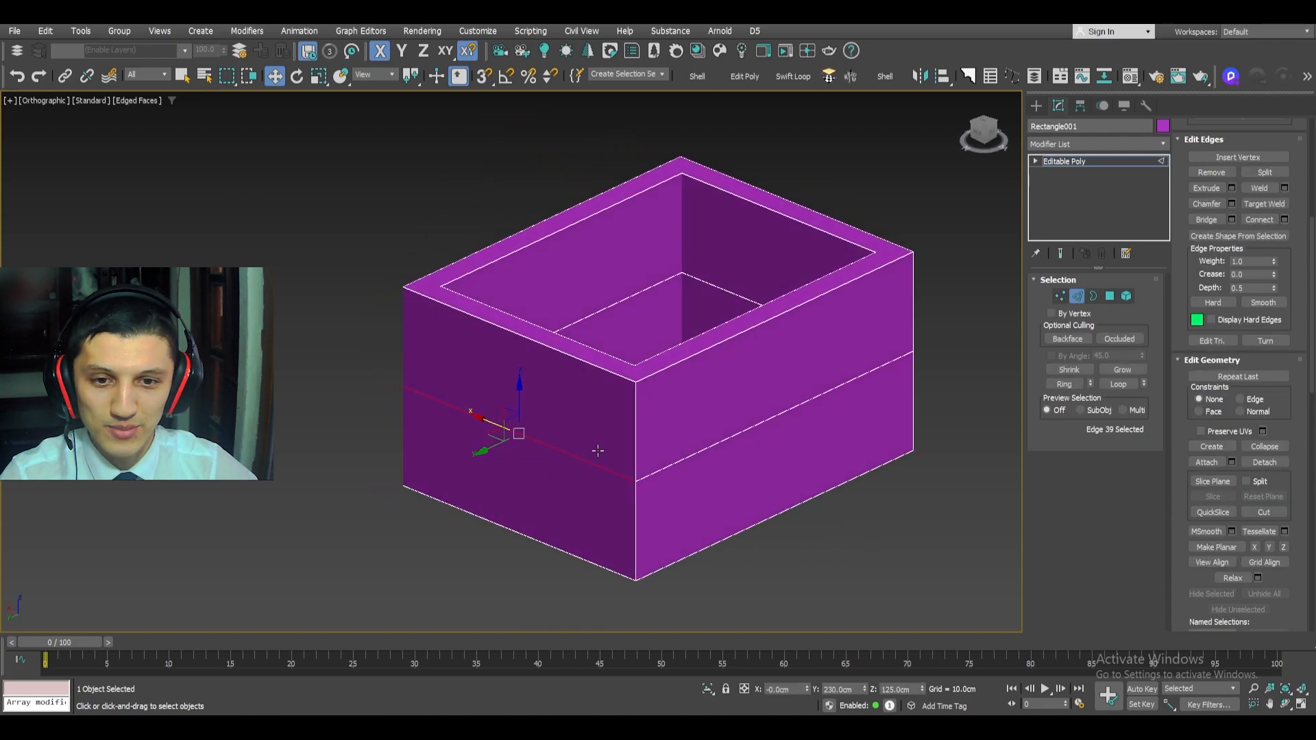
scroll(631, 482, down, 2)
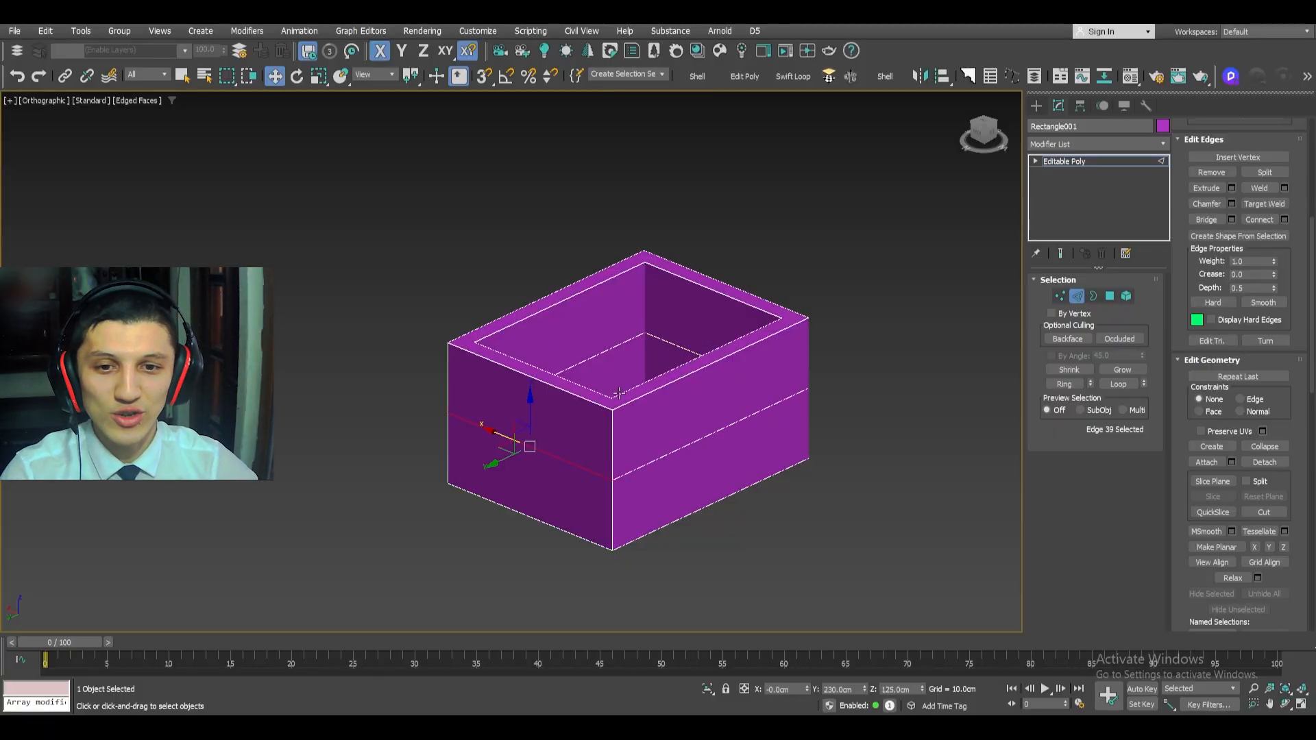
double_click(564, 463)
- Add the horizontal edge loop on the inner wall faces to the outer loop selection
alt+middle_drag(637, 455, 592, 355)
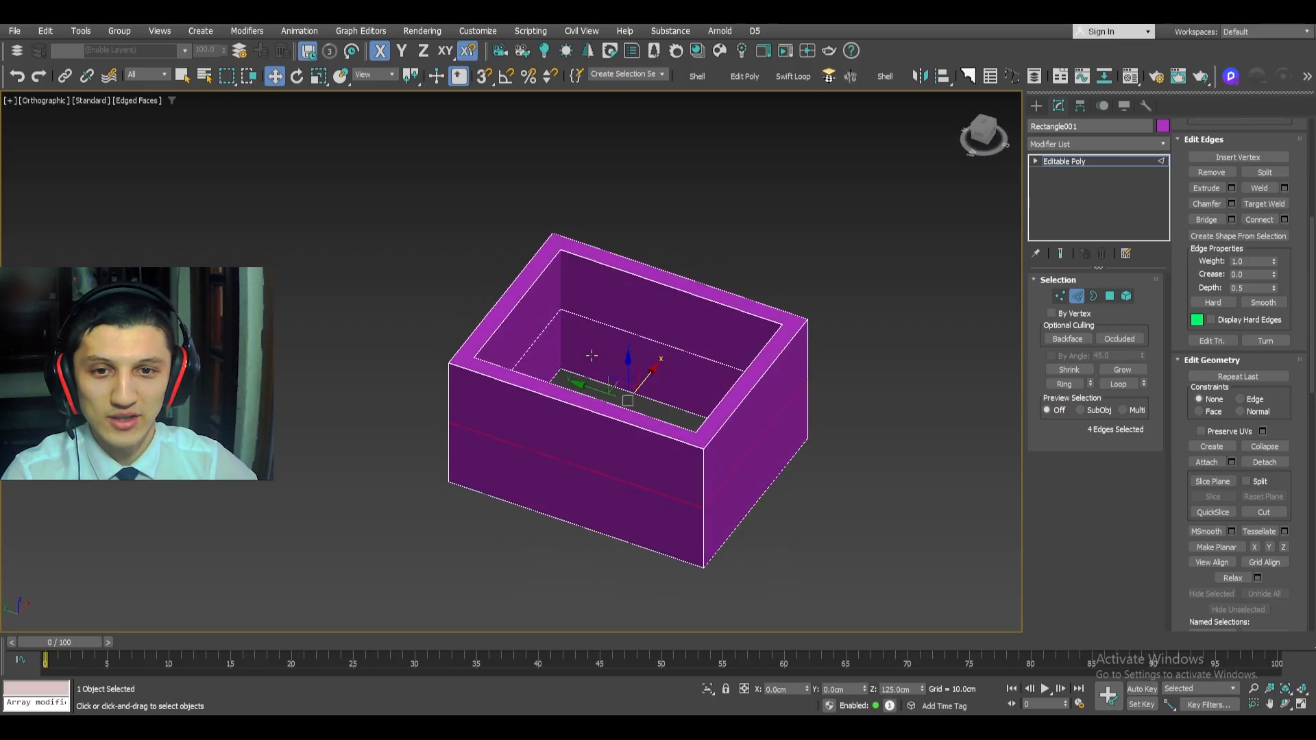
click(584, 317)
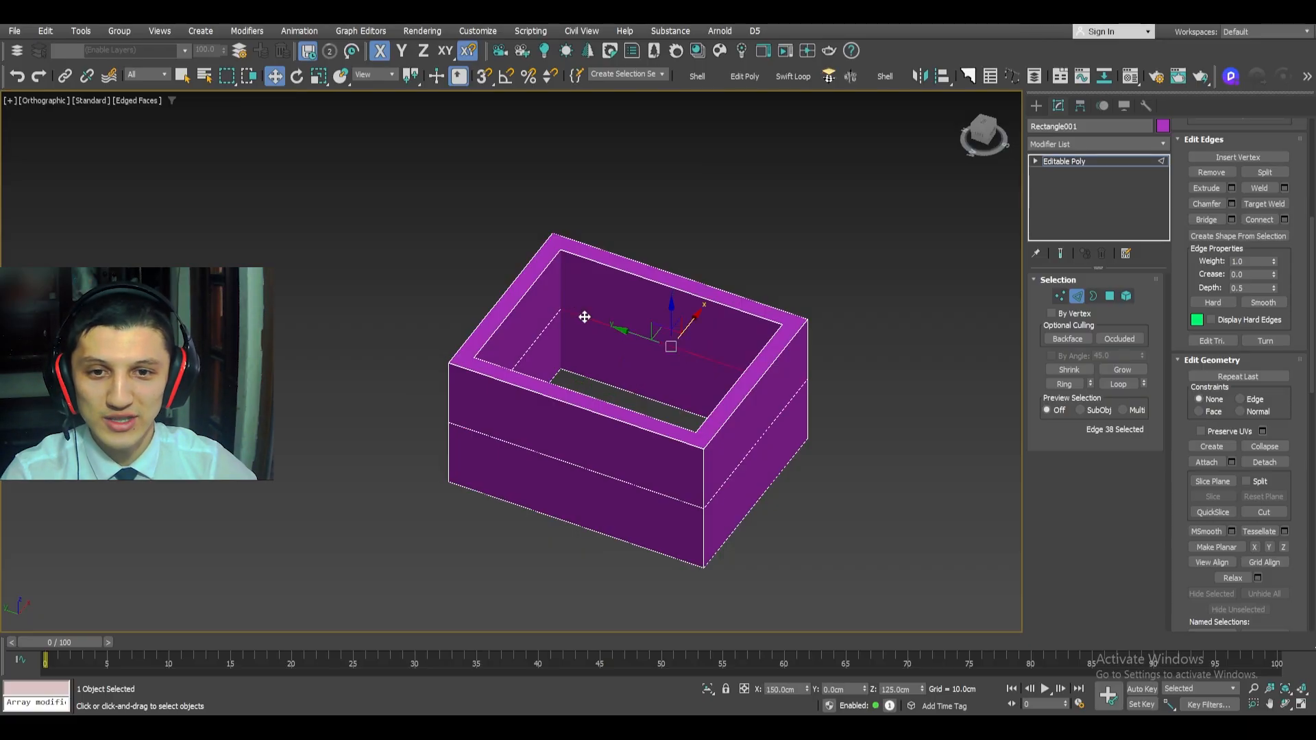
key(alt+l)
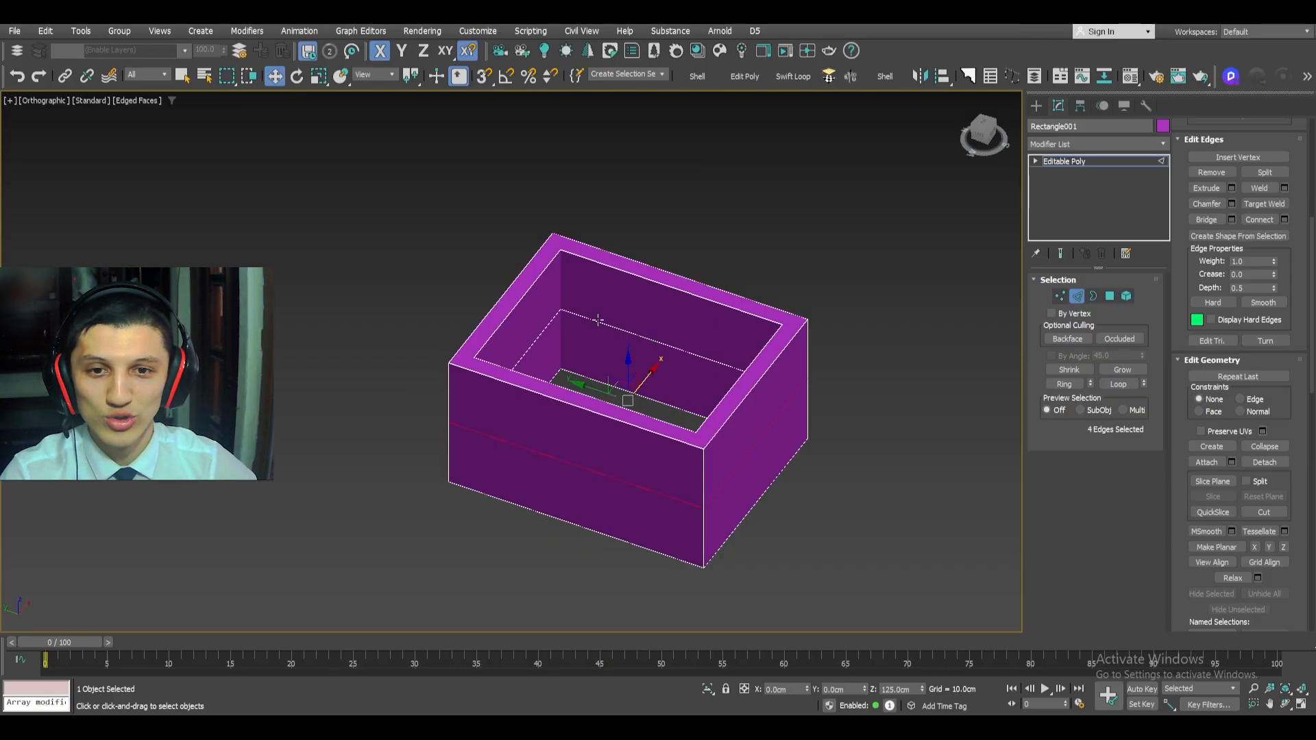
ctrl+double_click(598, 320)
- In the wireframe Front view, snap both selected edge loops to the base of the walls and raise them by 210 cm
alt+middle_drag(611, 360, 776, 349)
key(f)
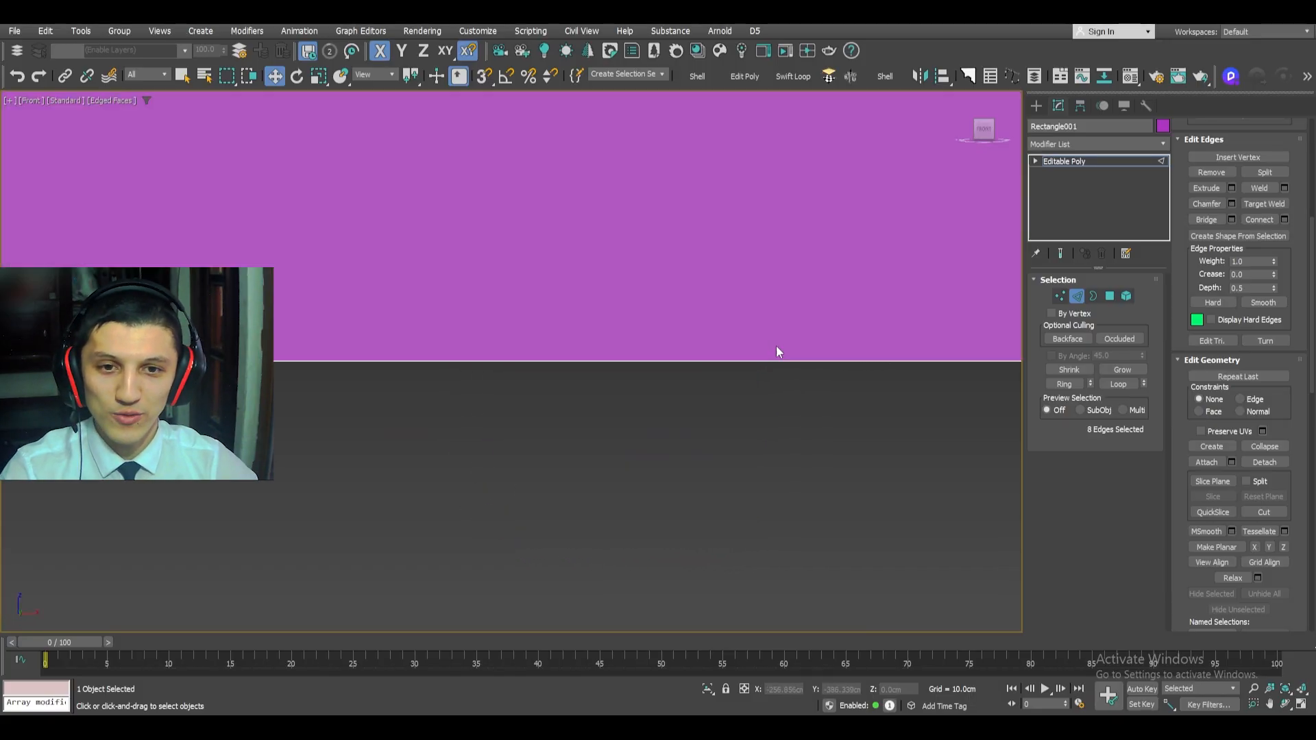
key(shift+z)
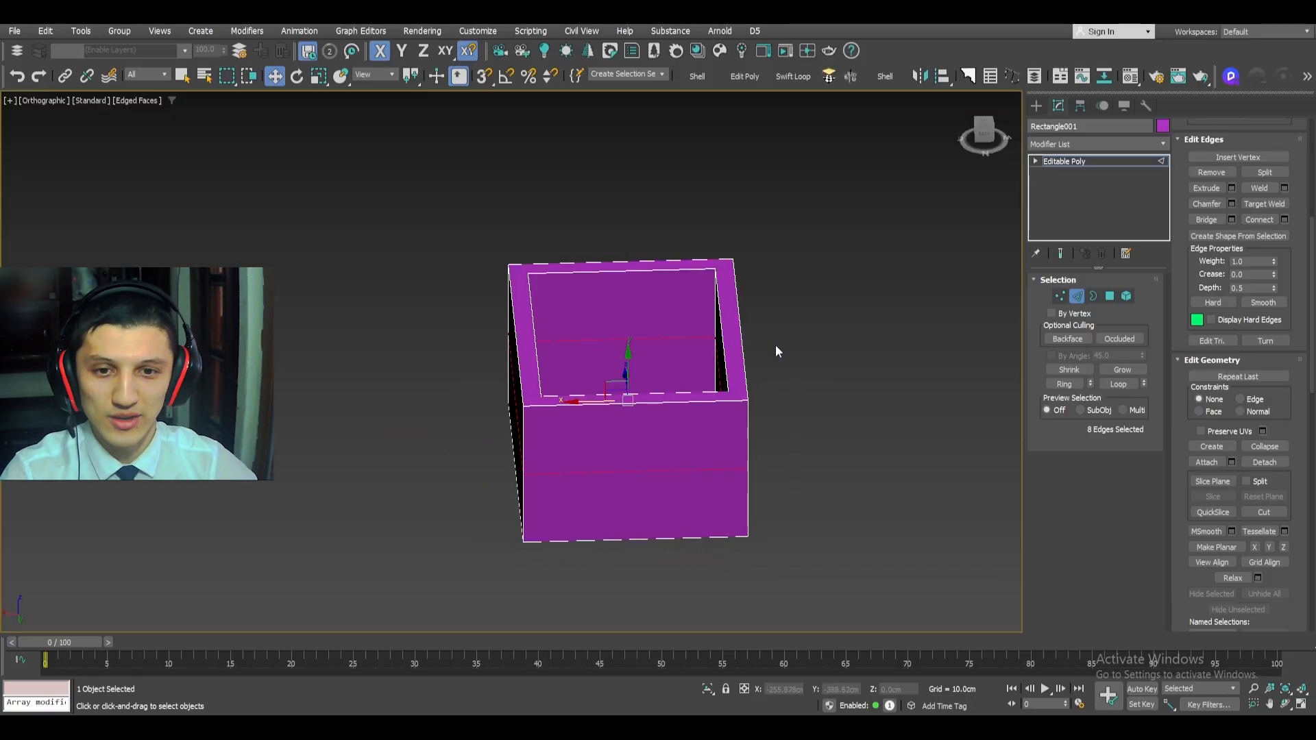
key(f)
scroll(744, 404, down, 5)
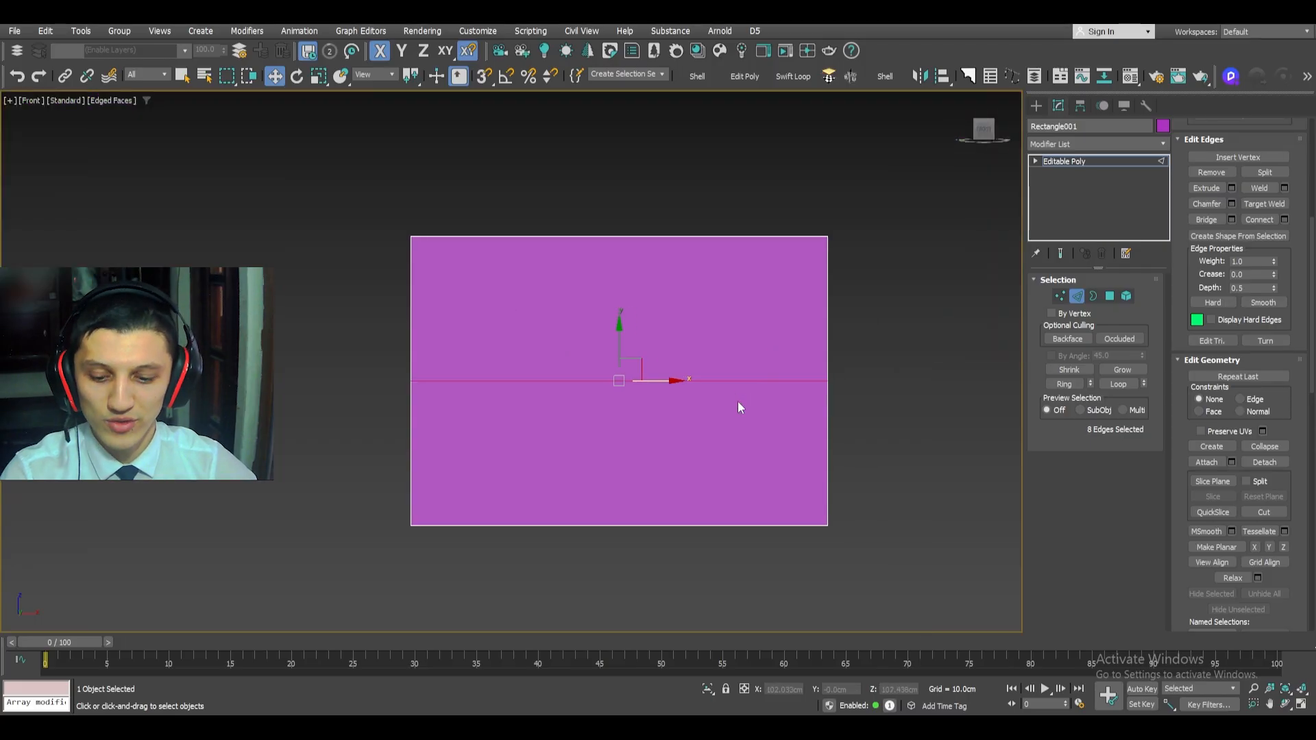
scroll(738, 384, up, 2)
key(F3)
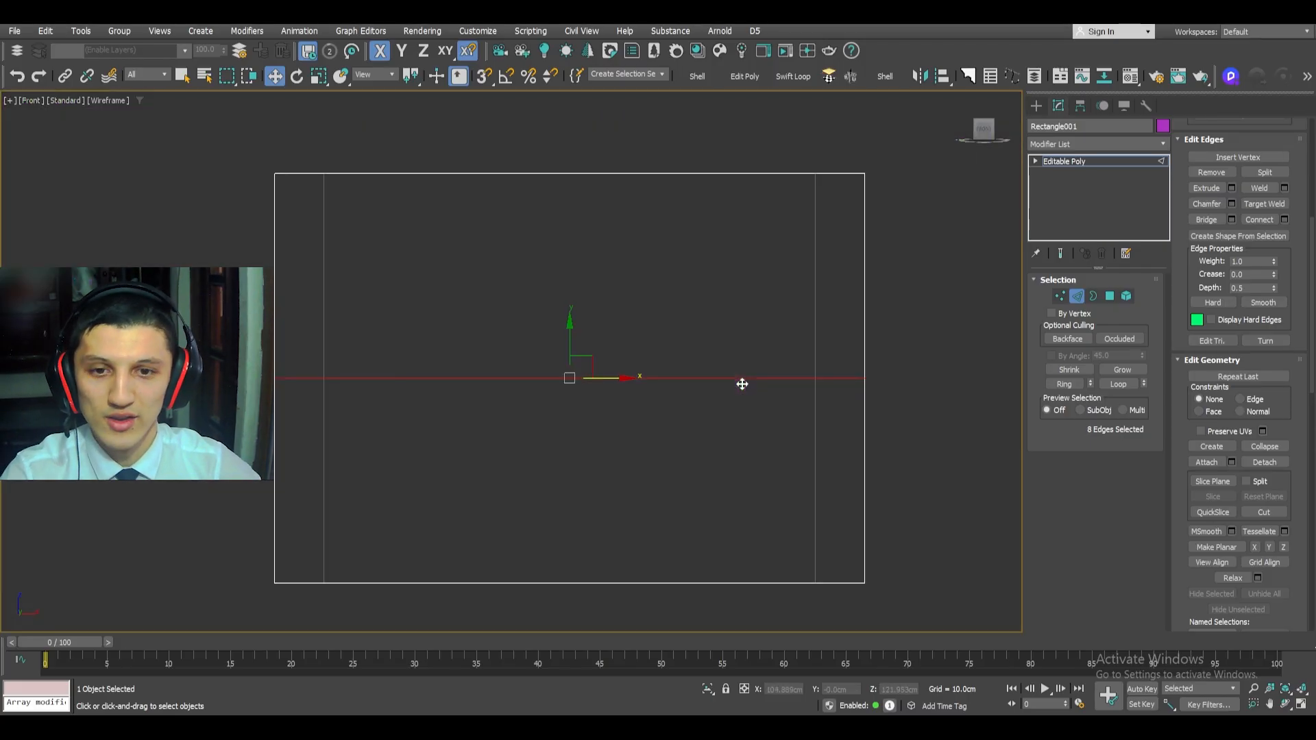
drag(571, 342, 813, 582)
key(s)
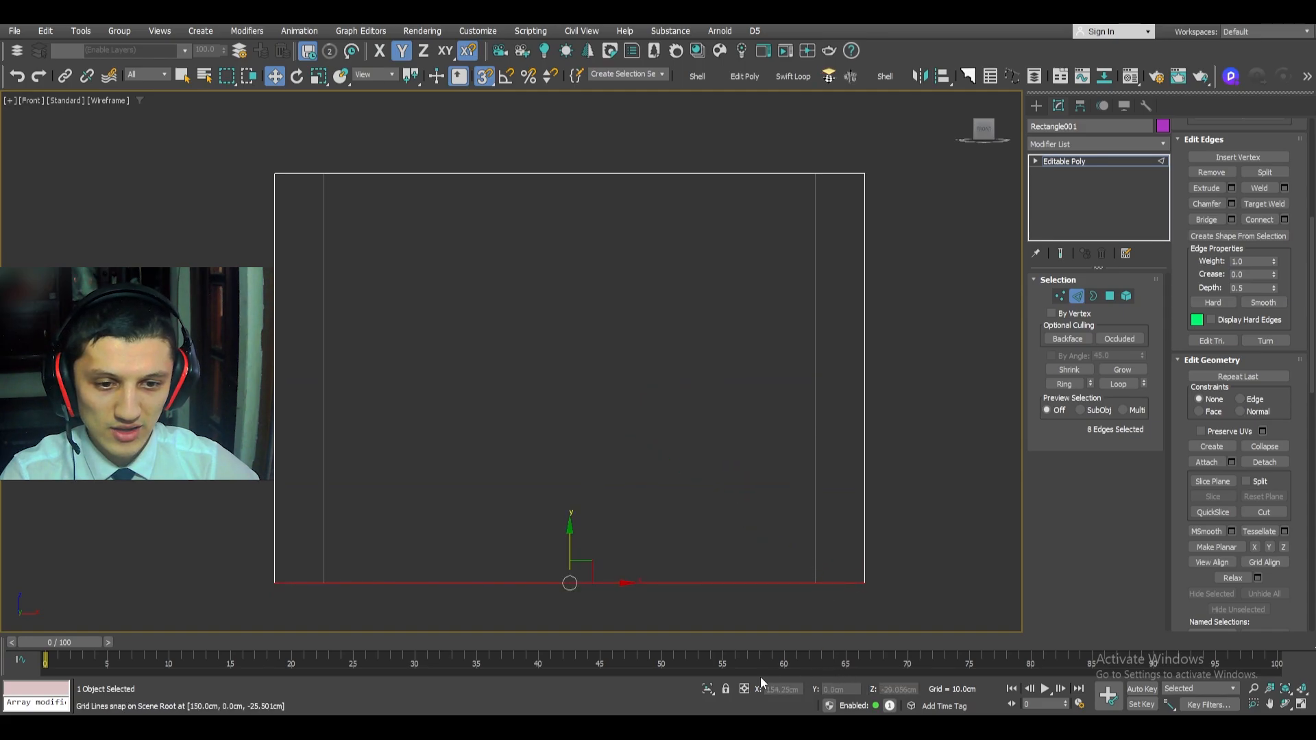
click(743, 688)
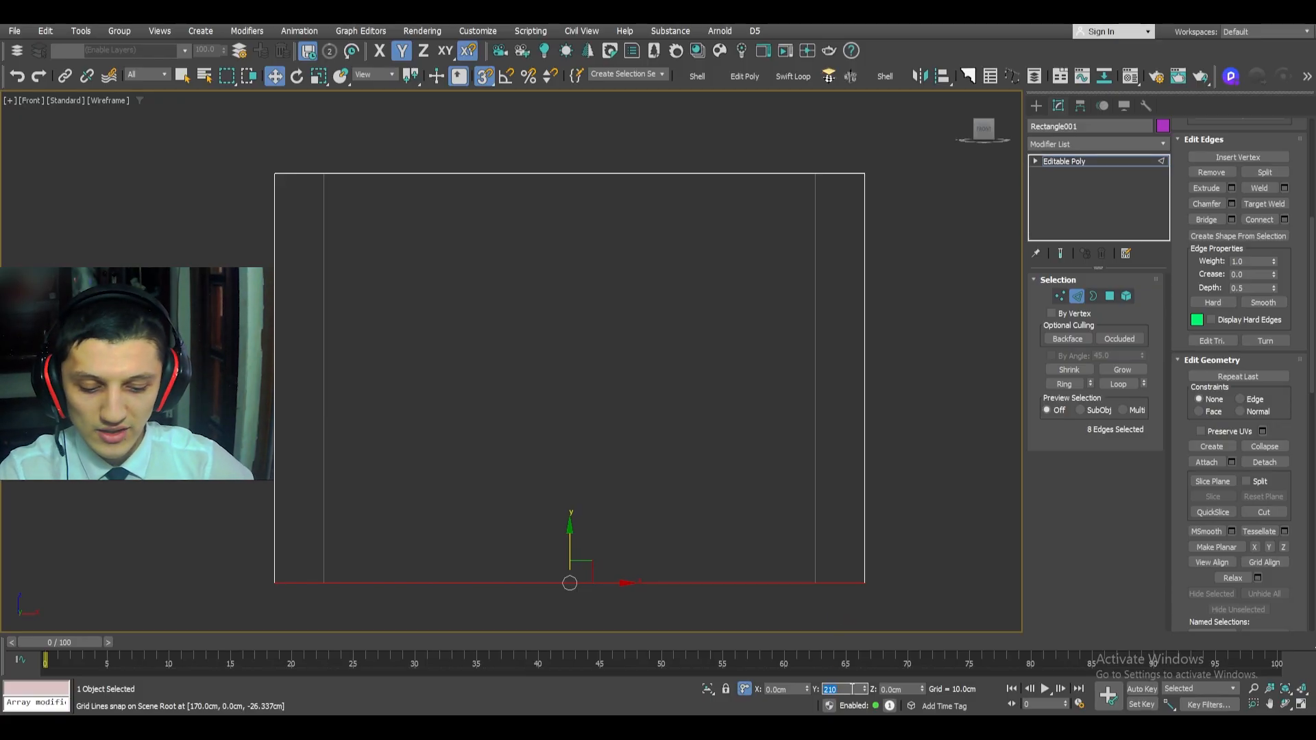
key(Return)
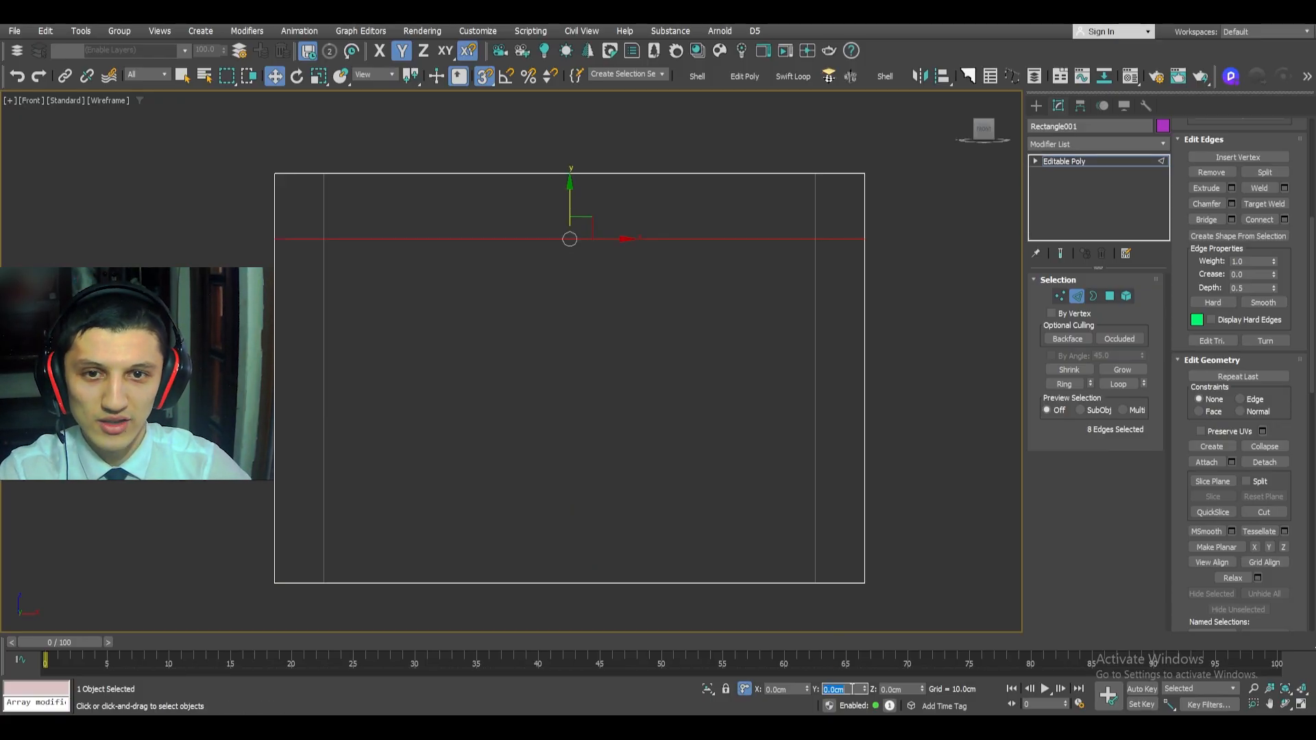
- QuickSlice the whole object vertically through its middle, snapping from the horizontal edge's midpoint to the base midpoint
middle_drag(714, 317, 697, 347)
key(2)
scroll(618, 360, down, 2)
middle_drag(612, 361, 618, 354)
scroll(608, 361, up, 2)
right_click(587, 322)
click(567, 228)
scroll(599, 288, down, 2)
middle_drag(599, 288, 588, 260)
click(576, 237)
click(577, 479)
key(w)
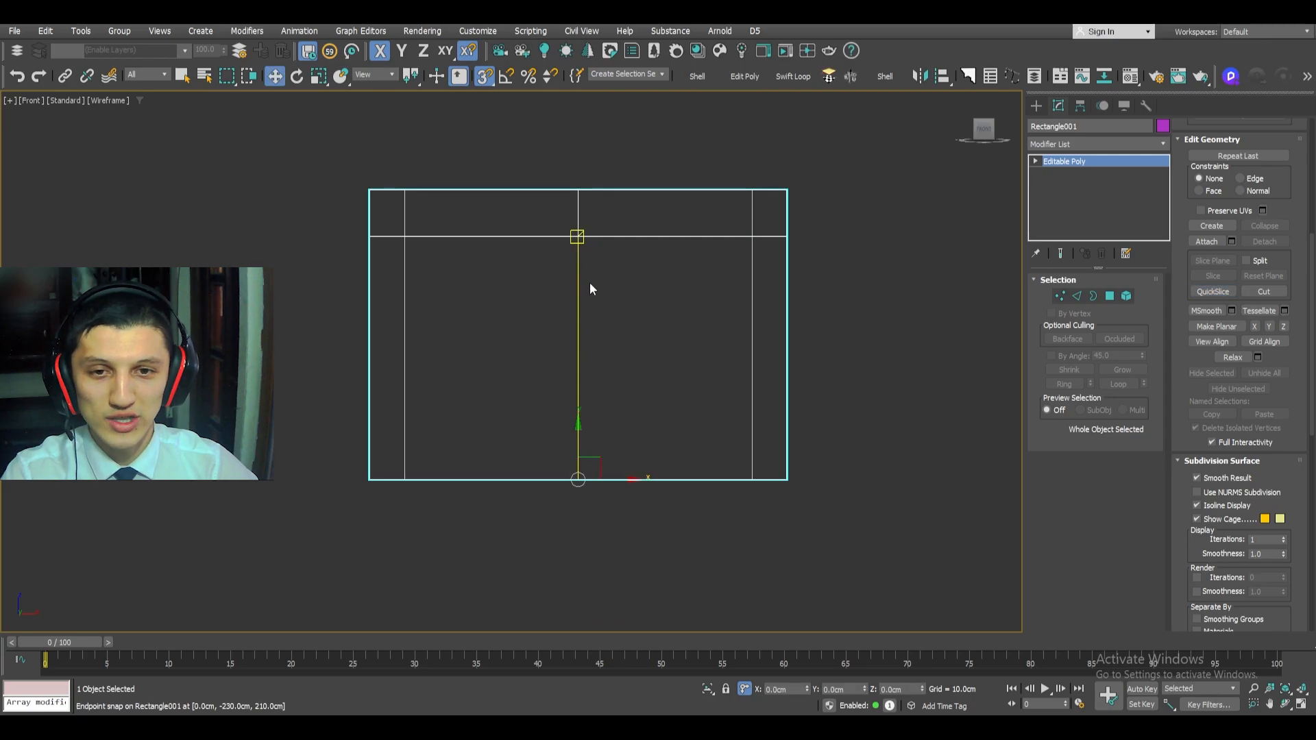
- Select the vertical centre slice's edge loop at the Edge level and check it in the Front view
key(2)
double_click(576, 295)
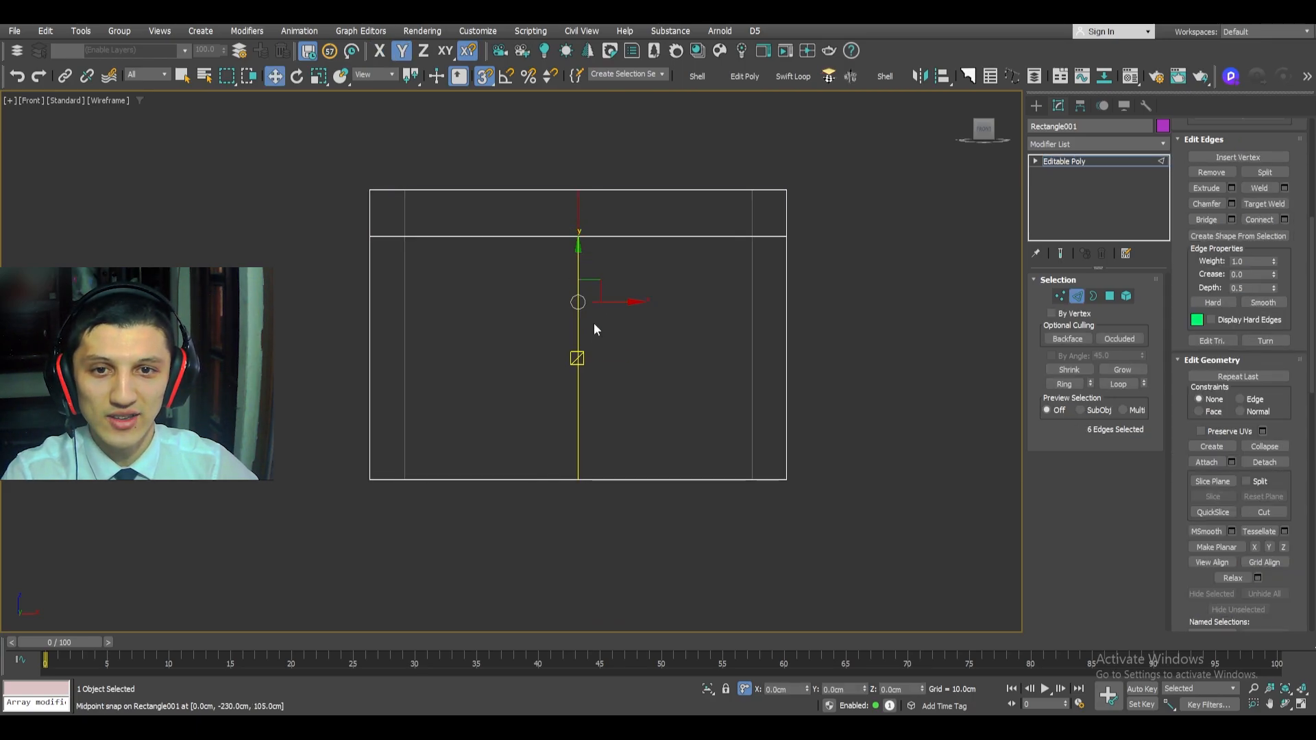
mouse_move(593, 323)
alt+middle_down()
mouse_move(648, 349)
mouse_move(641, 314)
mouse_move(582, 308)
mouse_move(610, 315)
alt+middle_up()
key(f)
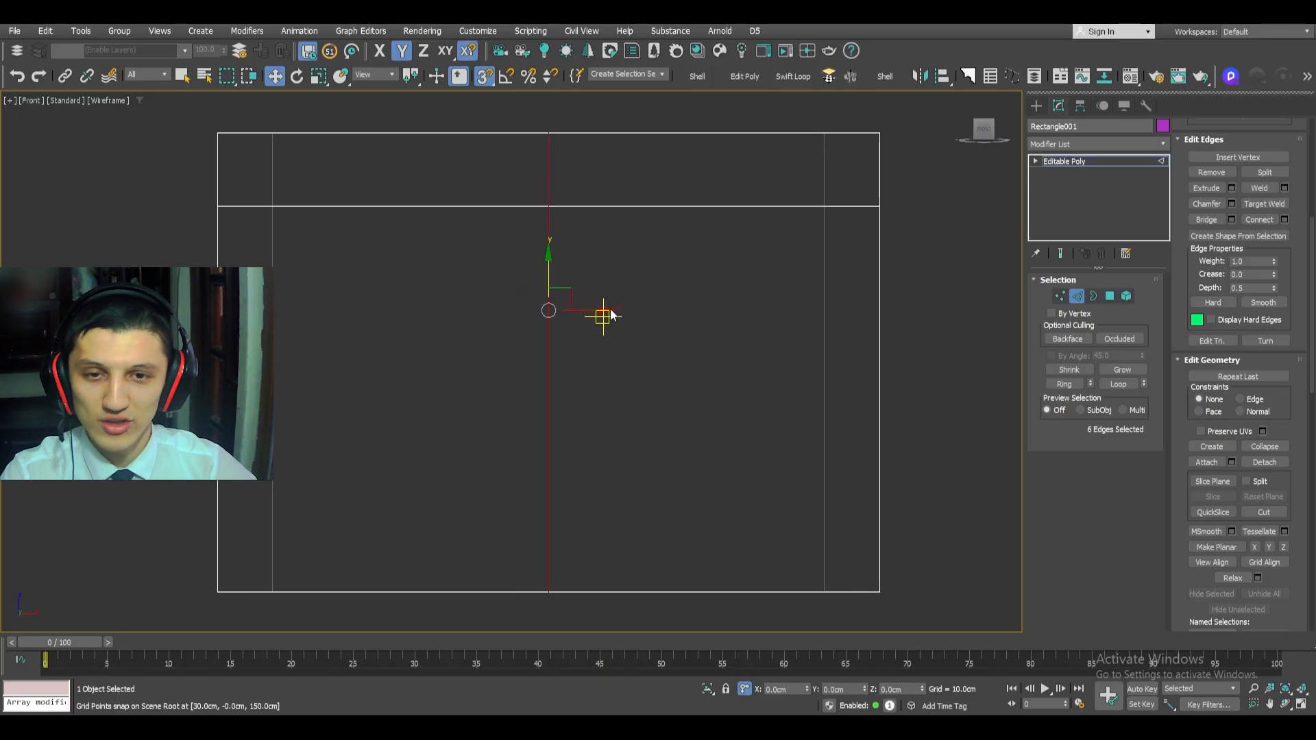
- QuickSlice the walls at an angle between the centre line and the right wall, with snapping off
key(2)
right_click(647, 306)
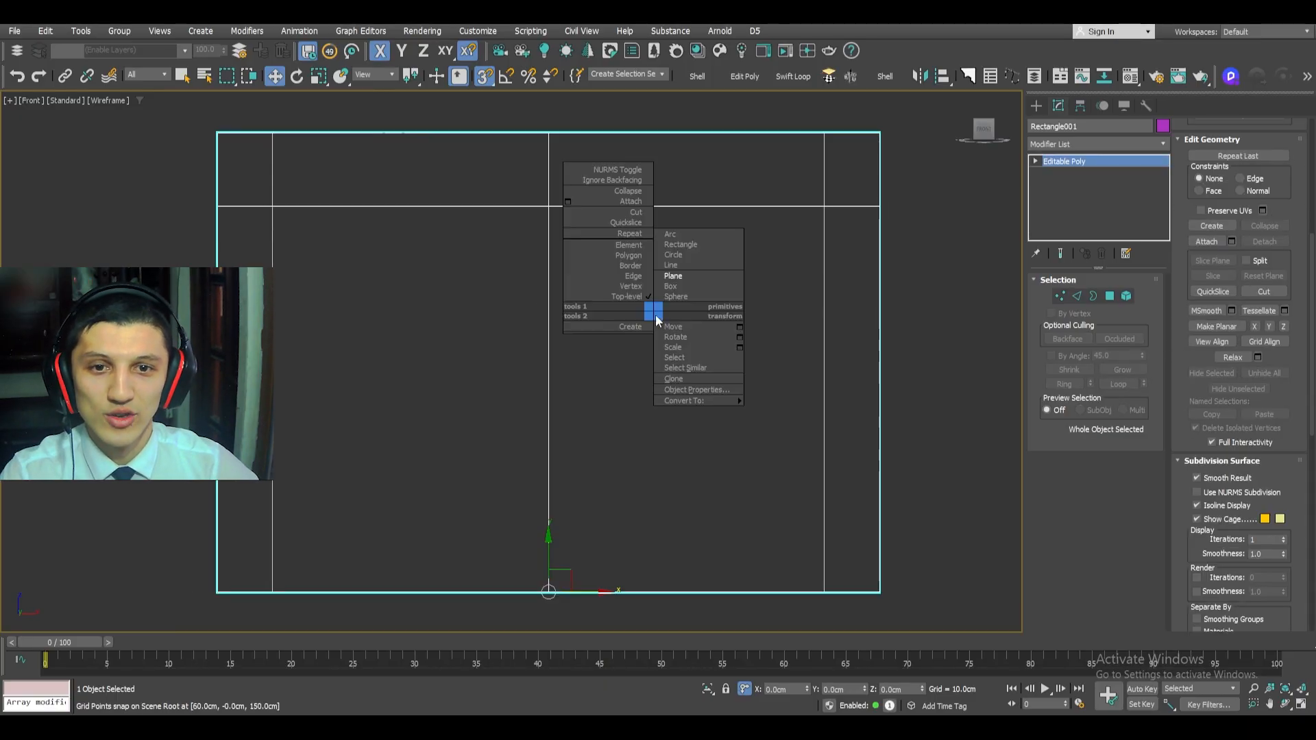
click(627, 217)
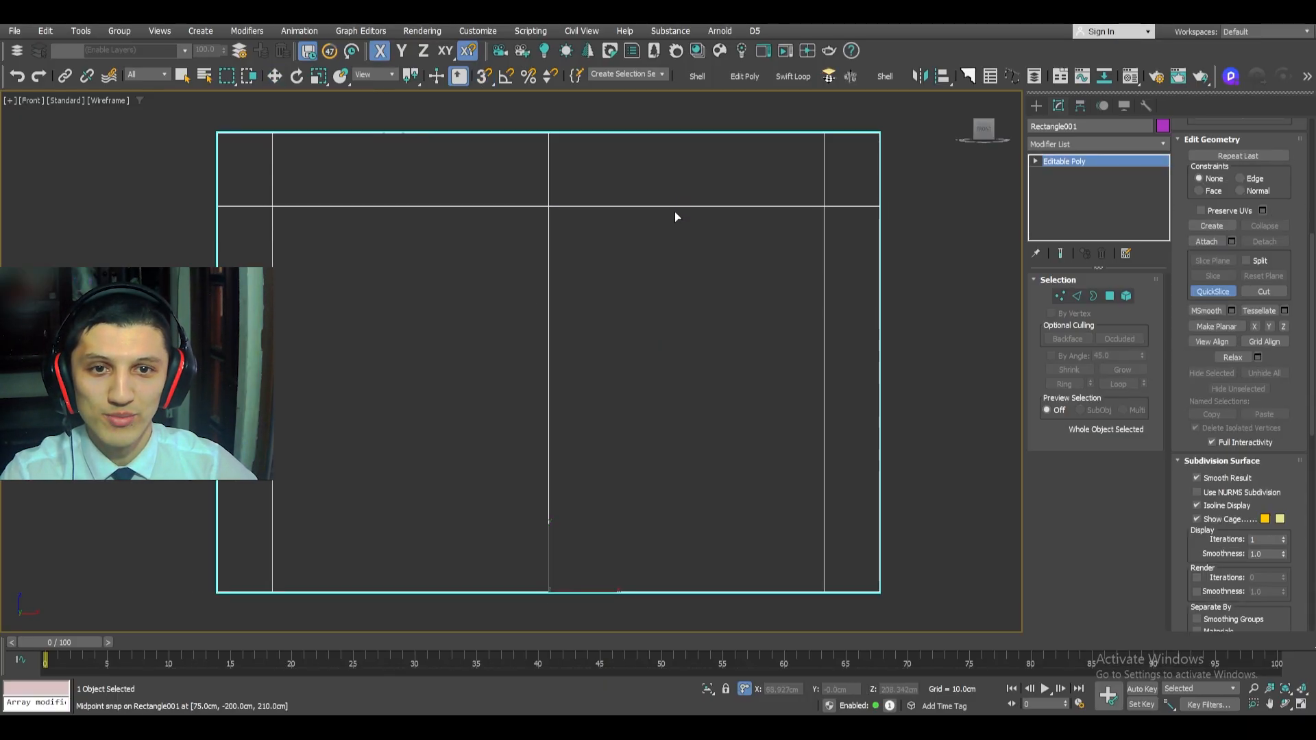
click(684, 207)
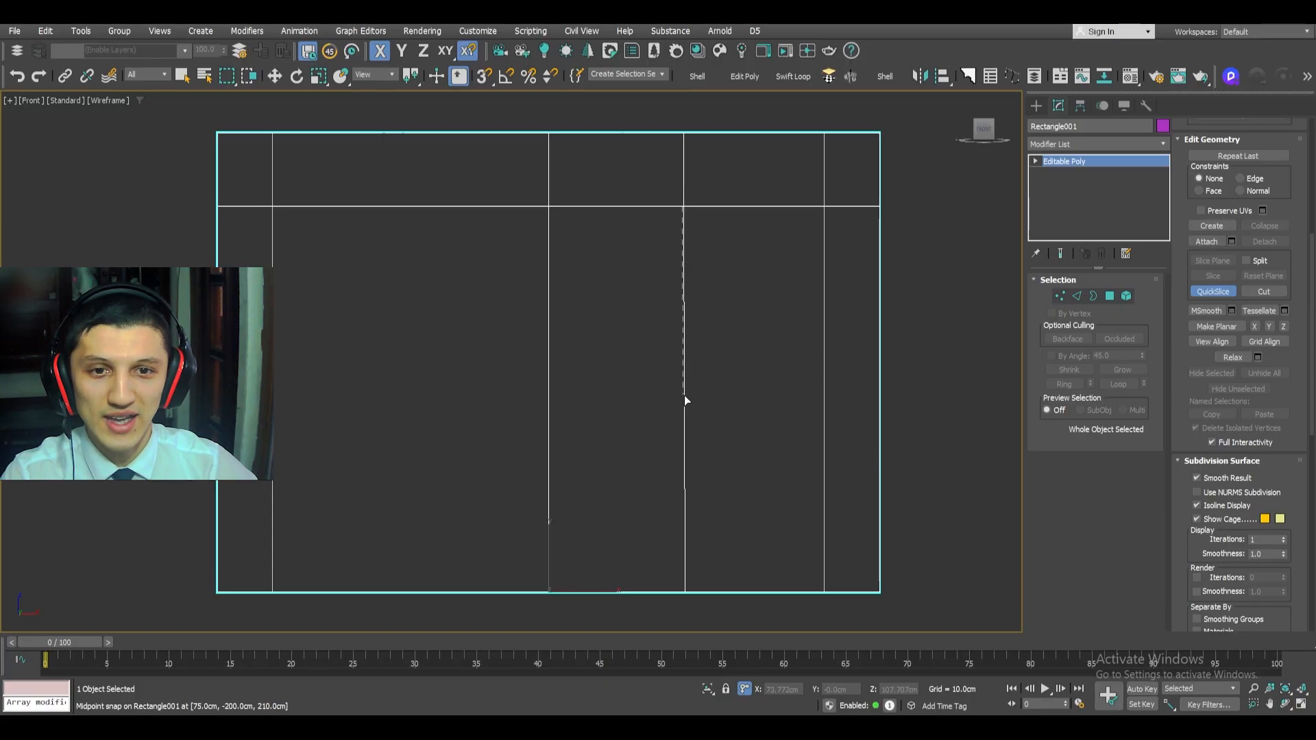
click(720, 408)
key(w)
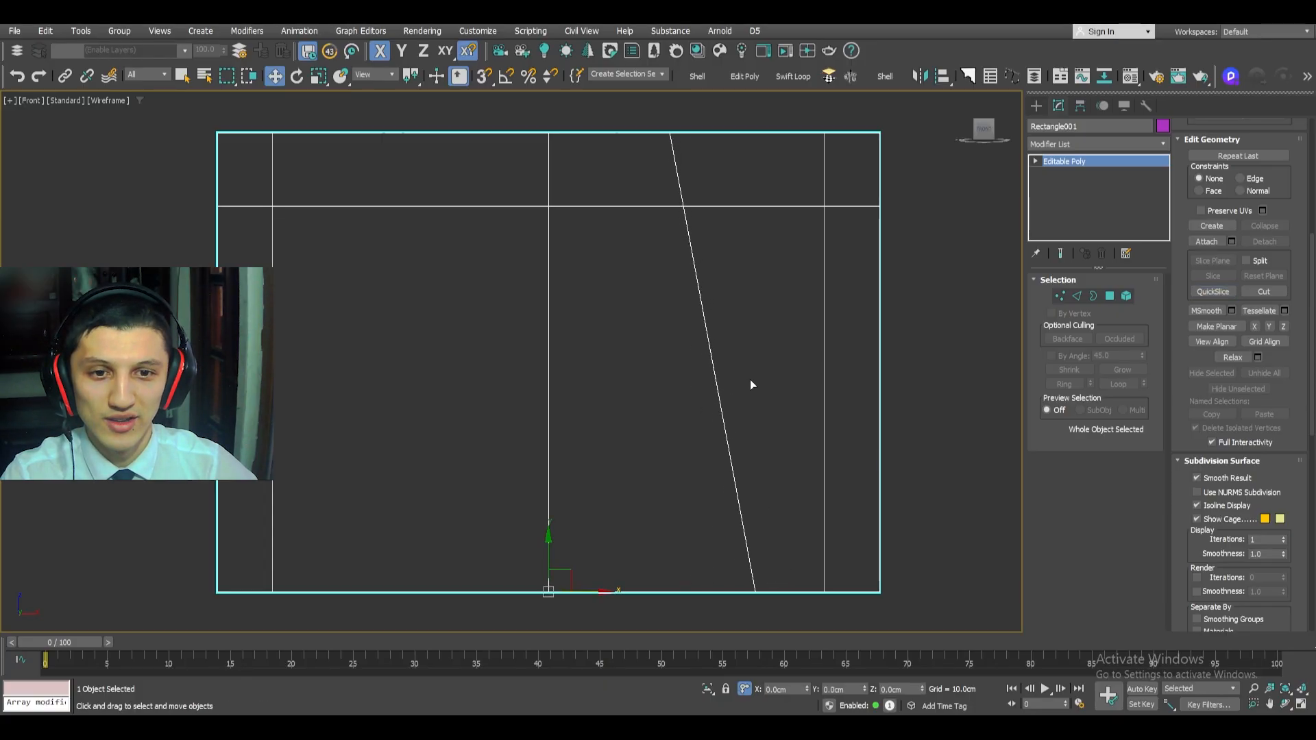
- Try to snap the angled slice's edge to the centre line, and undo it together with the angled slice
key(2)
click(700, 283)
key(F5)
key(s)
mouse_move(702, 310)
shift+mouse_down()
mouse_move(587, 246)
mouse_move(549, 206)
shift+mouse_up()
key(ctrl+z)
key(ctrl+z)
- Examine the centre slice across the front and back walls from an angle with shading turned on
scroll(589, 318, down, 2)
mouse_move(579, 322)
alt+middle_down()
mouse_move(687, 387)
mouse_move(645, 402)
alt+middle_up()
scroll(651, 396, up, 2)
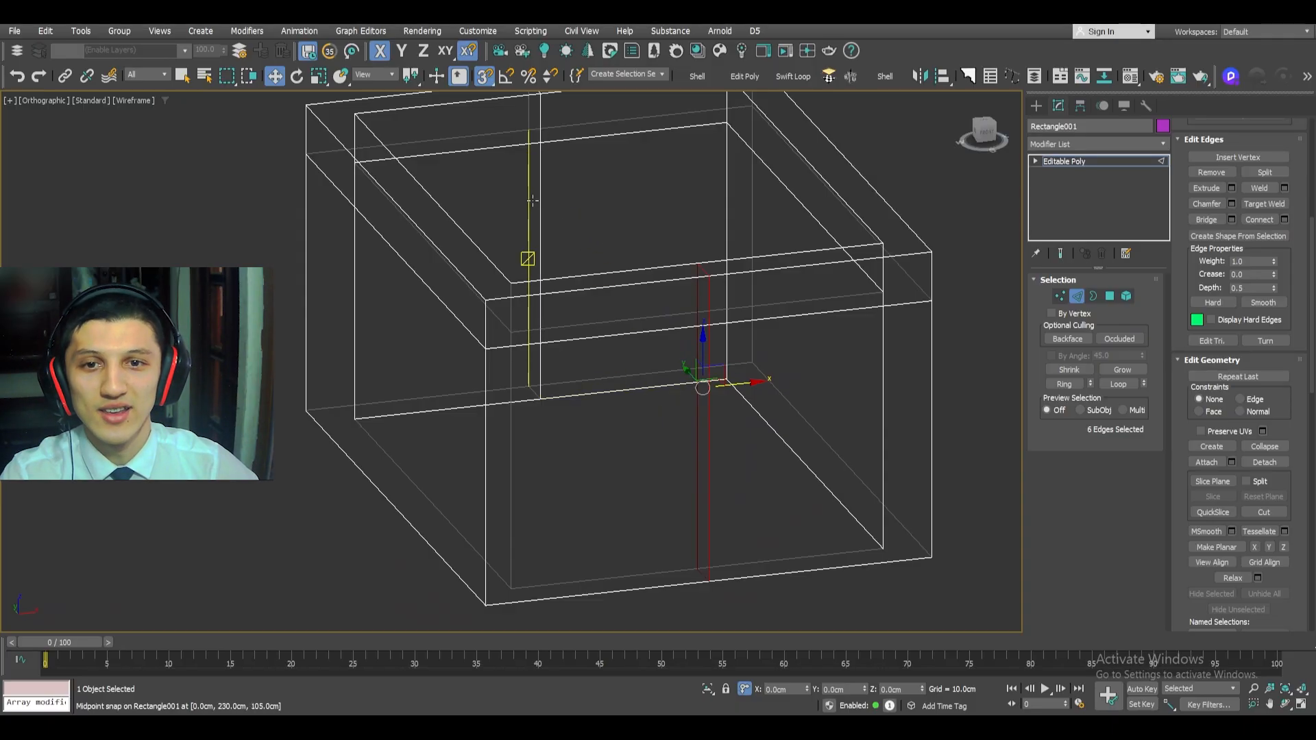
scroll(540, 222, down, 2)
middle_drag(546, 211, 553, 259)
key(F3)
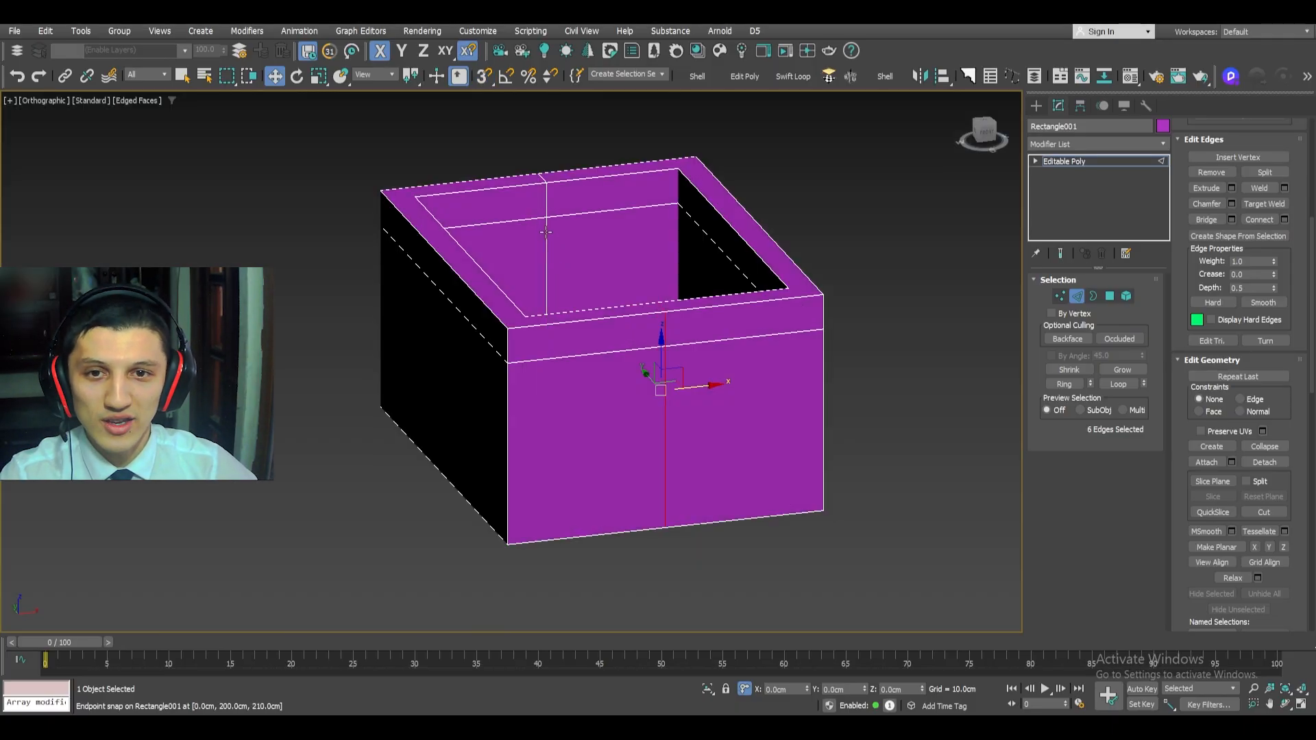
- Reselect the vertical centre slice's edges on the front wall
scroll(548, 239, up, 5)
click(561, 274)
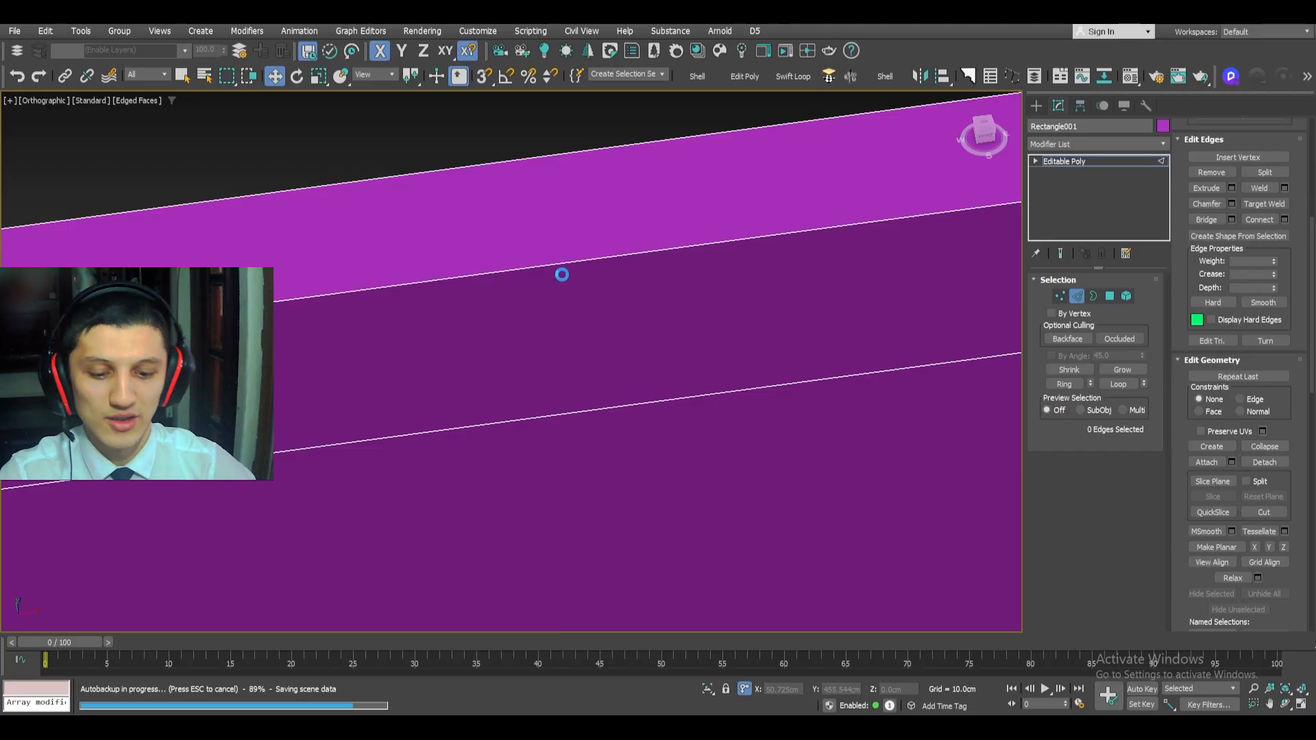
scroll(562, 274, down, 4)
middle_drag(562, 274, 520, 220)
scroll(520, 221, down, 1)
alt+middle_drag(558, 294, 577, 259)
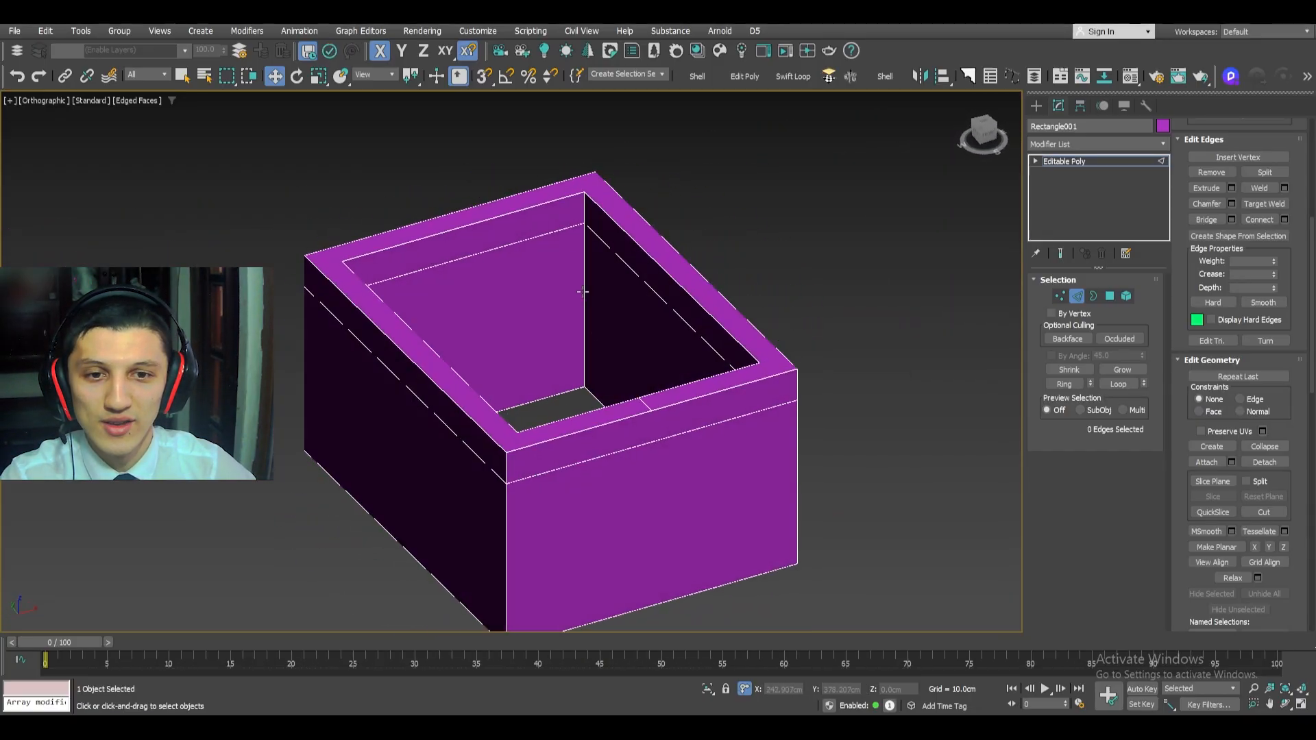
middle_drag(635, 407, 605, 358)
double_click(606, 358)
scroll(625, 367, up, 5)
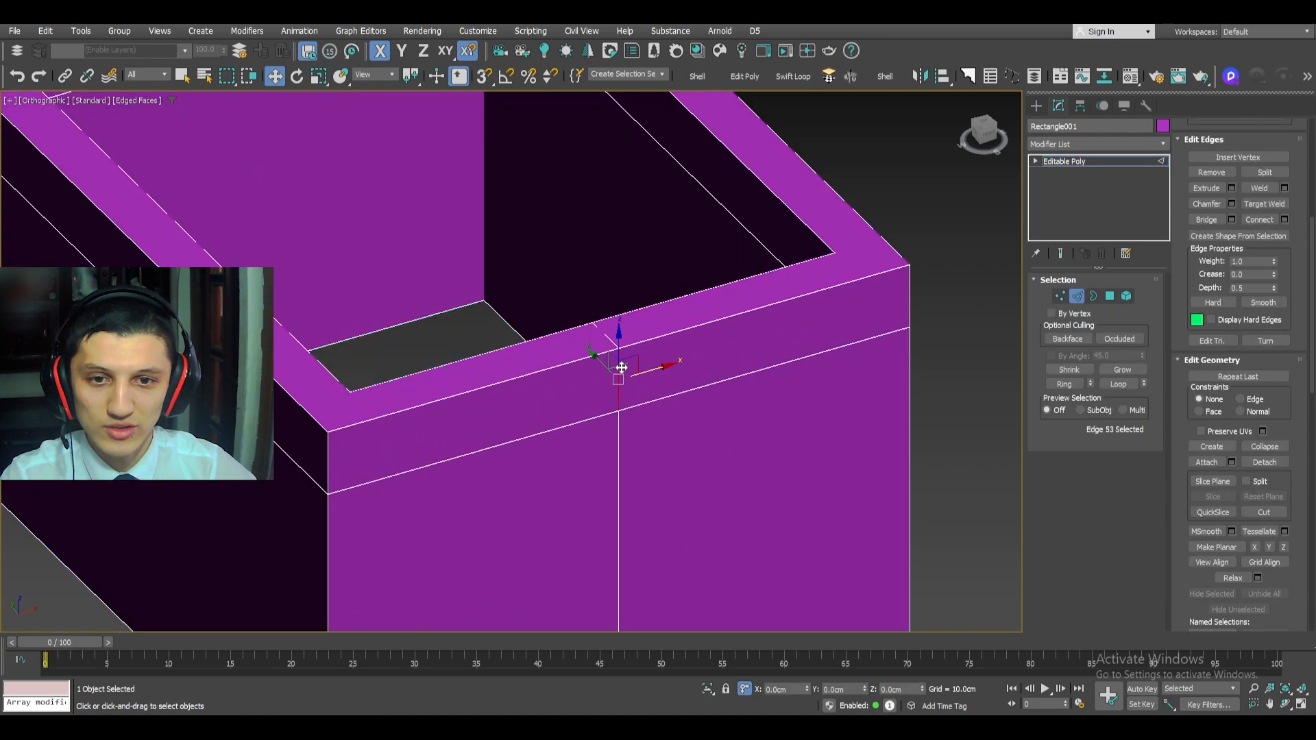
- In the Front view, snap the centre slice's edges to the left wall's inner face and offset them about 50 cm along X
scroll(634, 366, down, 3)
key(f)
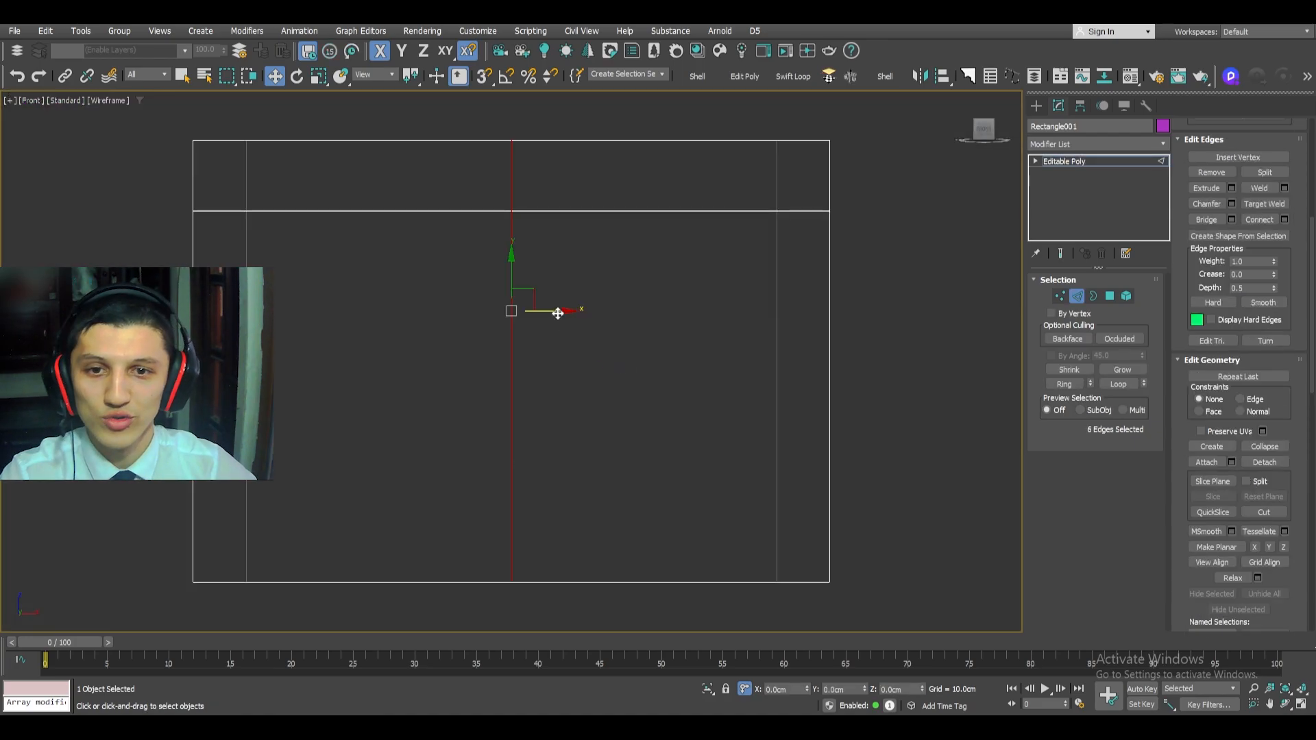
key(s)
drag(336, 335, 247, 313)
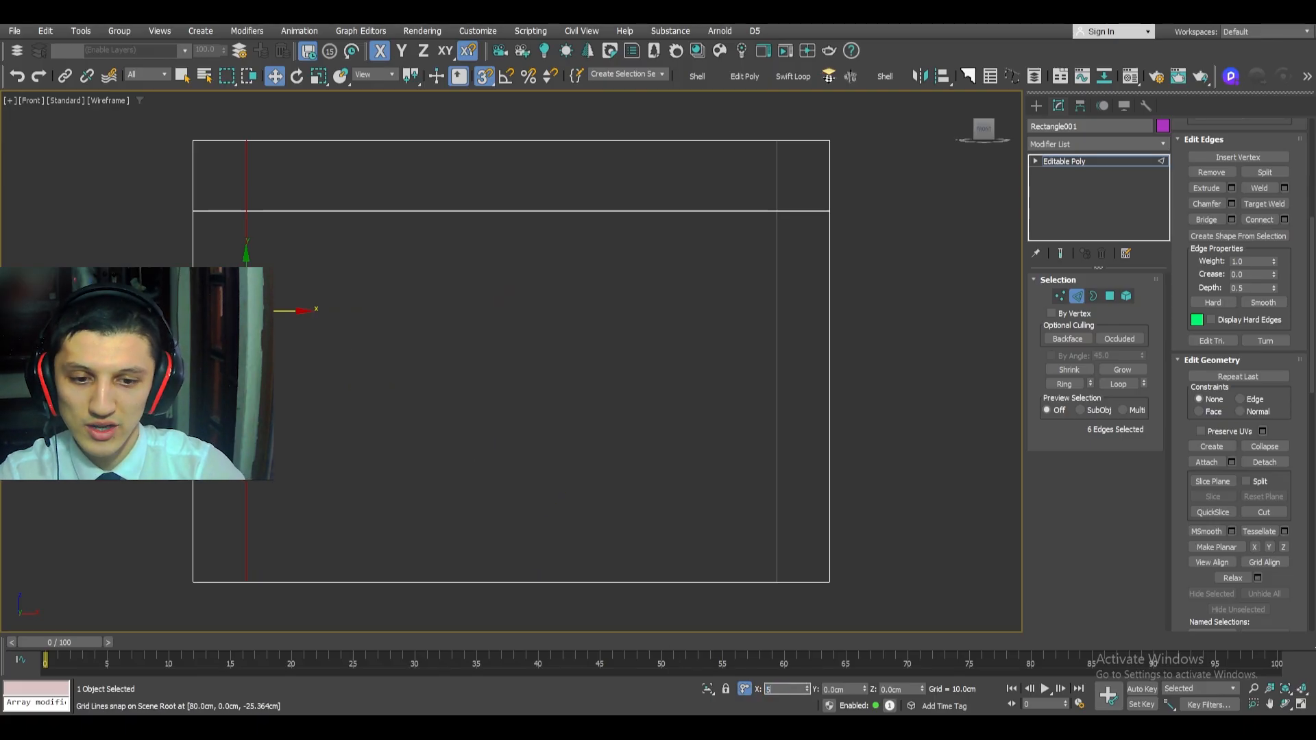
- Undo the last offset of the vertical slice's edges
middle_drag(390, 322, 395, 323)
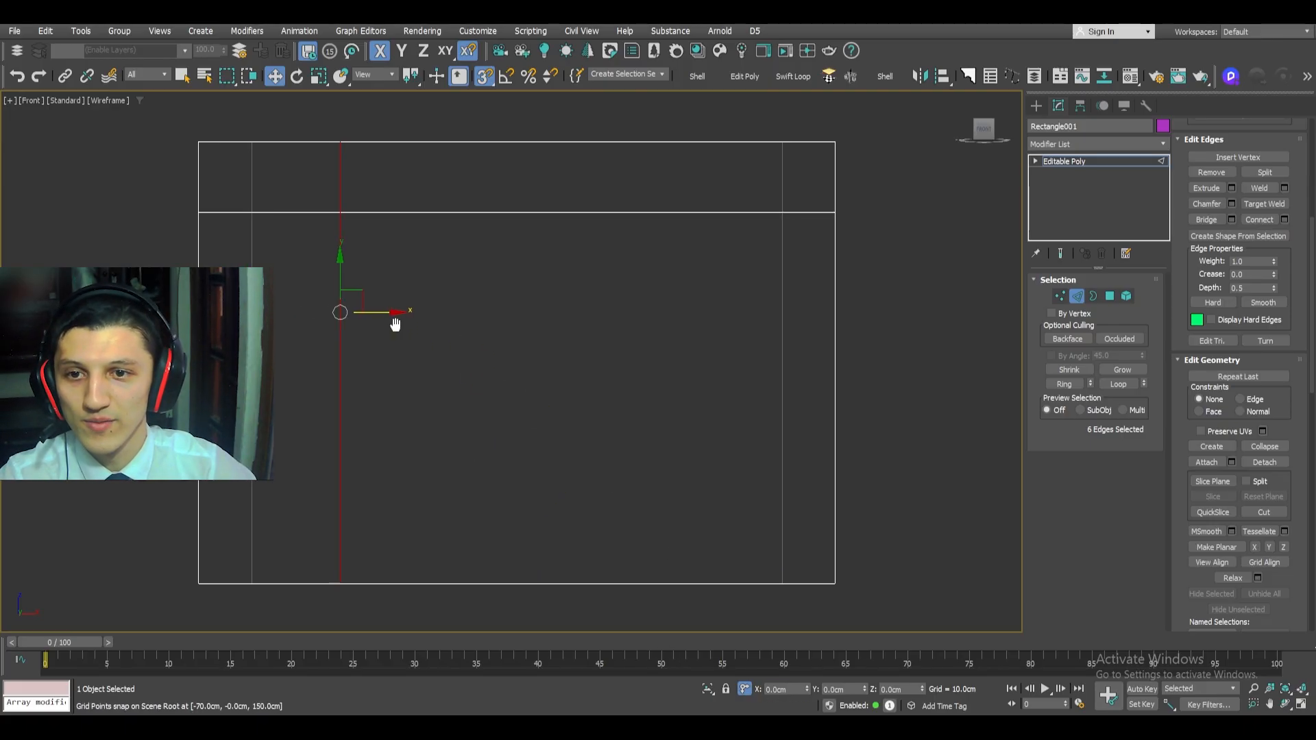
key(ctrl+z)
key(ctrl+z)
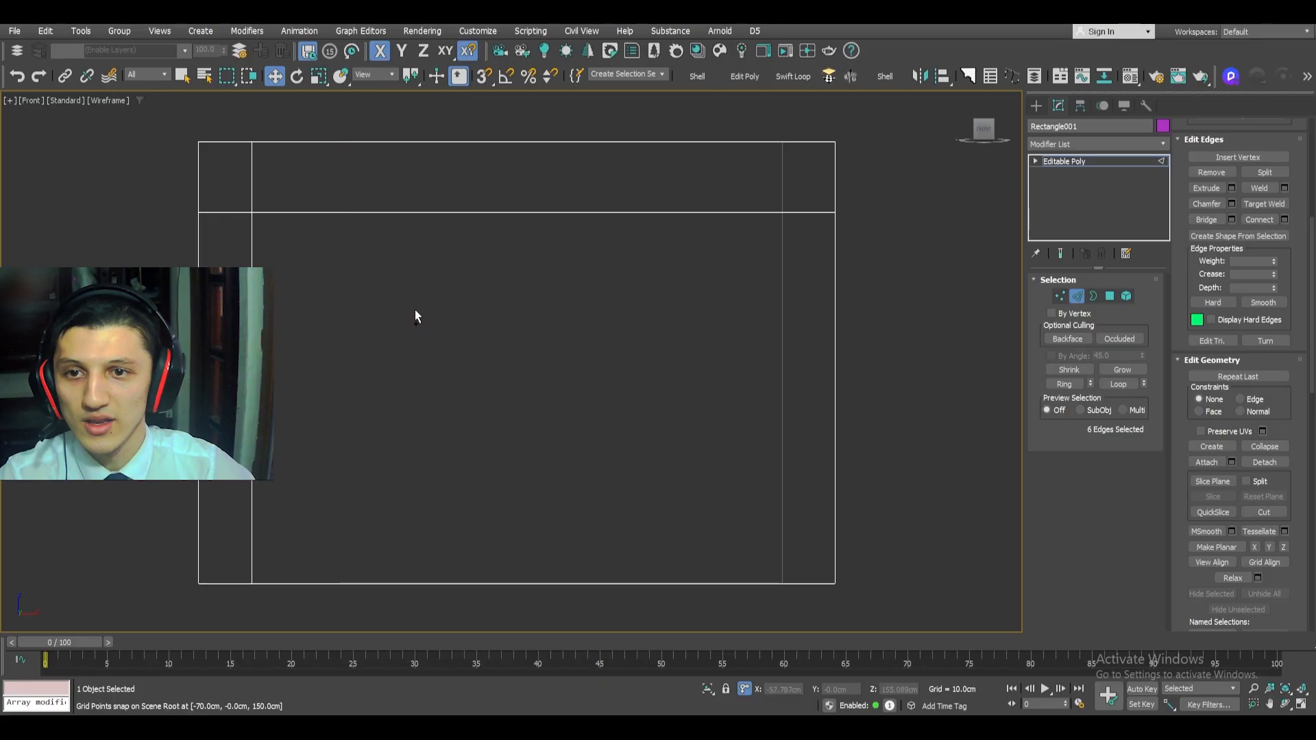
- Redo the last move of the vertical edge loop and clear the edge selection
key(ctrl+y)
middle_drag(382, 292, 393, 294)
key(2)
key(2)
- Quick-slice the box vertically with snapping, through the horizontal edge's midpoint at X 25 cm
right_click(568, 285)
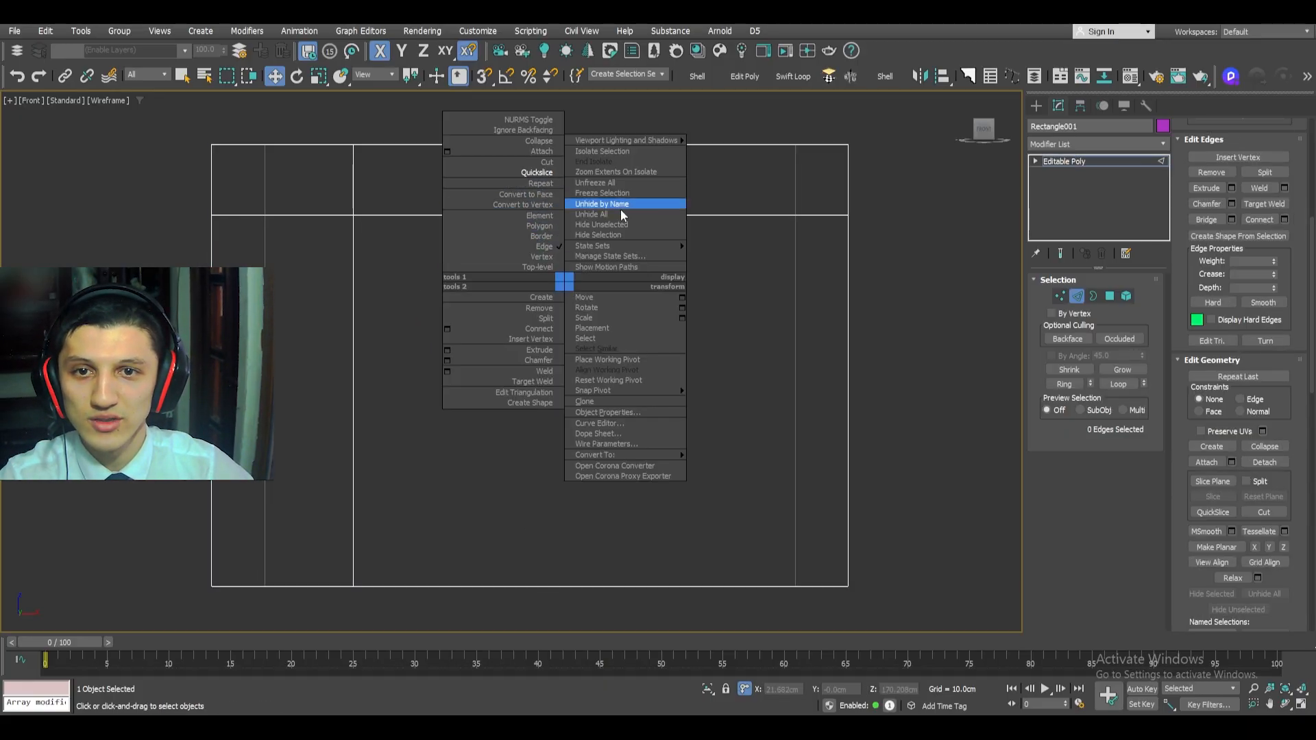
middle_drag(737, 236, 748, 239)
key(2)
right_click(656, 206)
click(643, 171)
key(s)
click(573, 223)
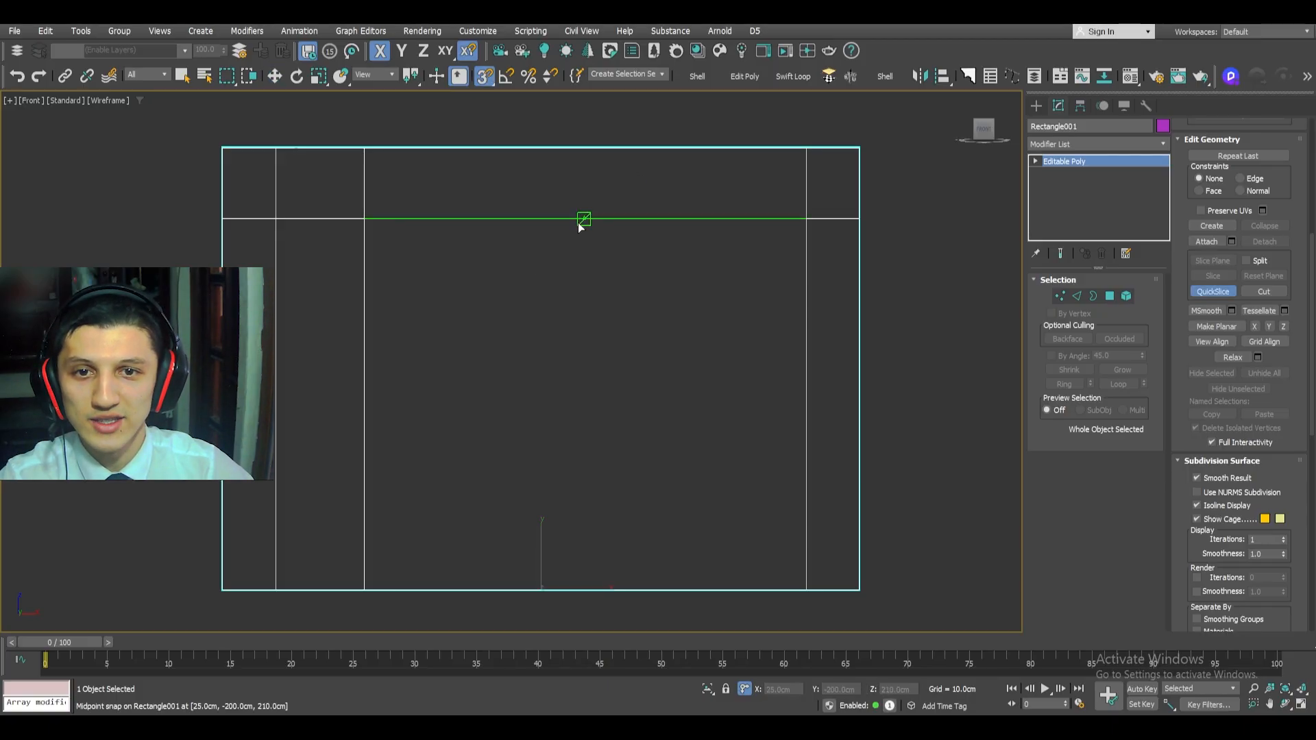
click(586, 590)
- Snap the new front-wall slice edges onto the vertical edge at X -100 cm, then offset them 90 cm along X
key(w)
key(2)
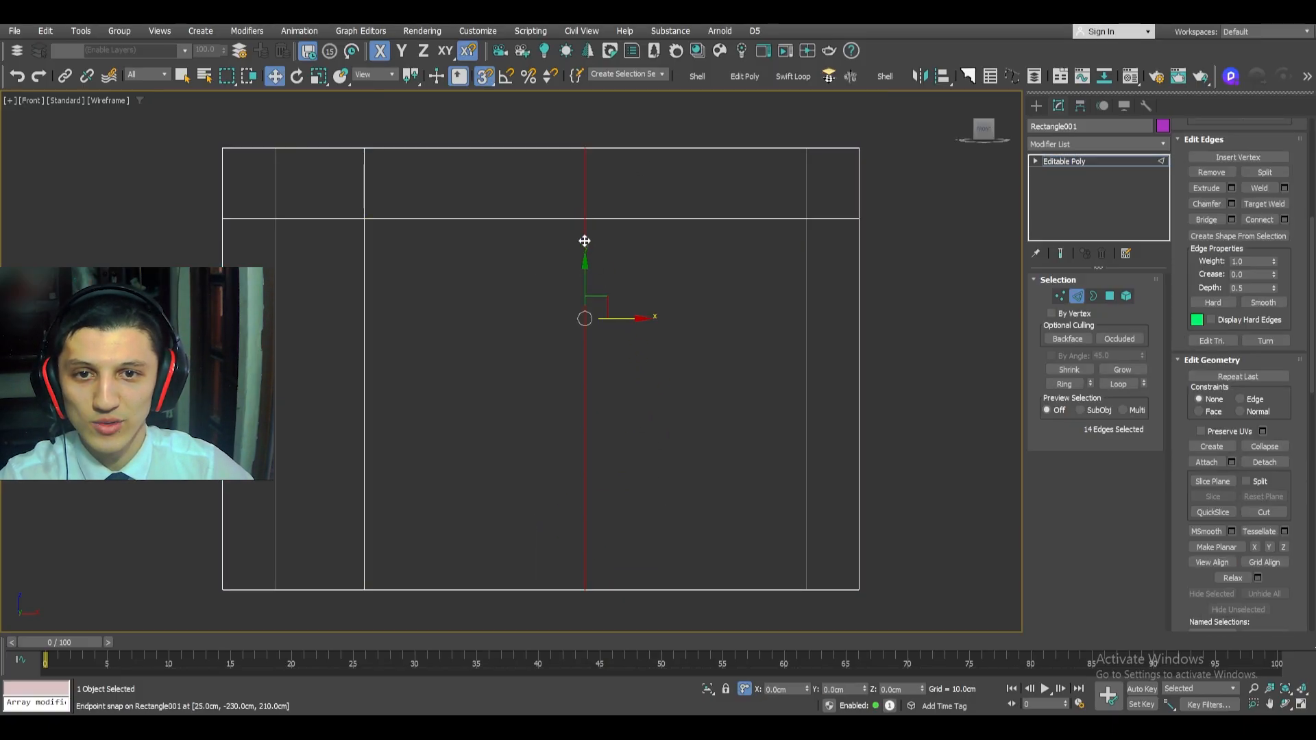
key(z)
drag(511, 309, 285, 393)
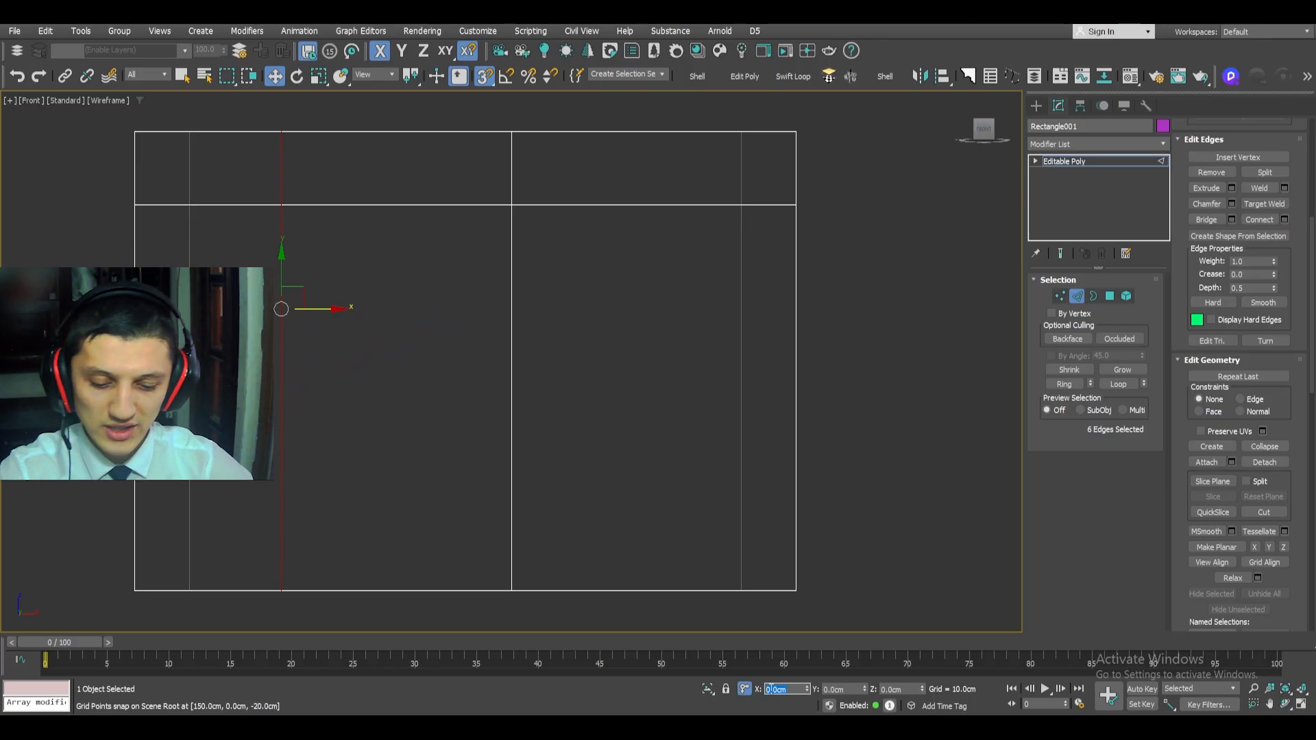
key(Return)
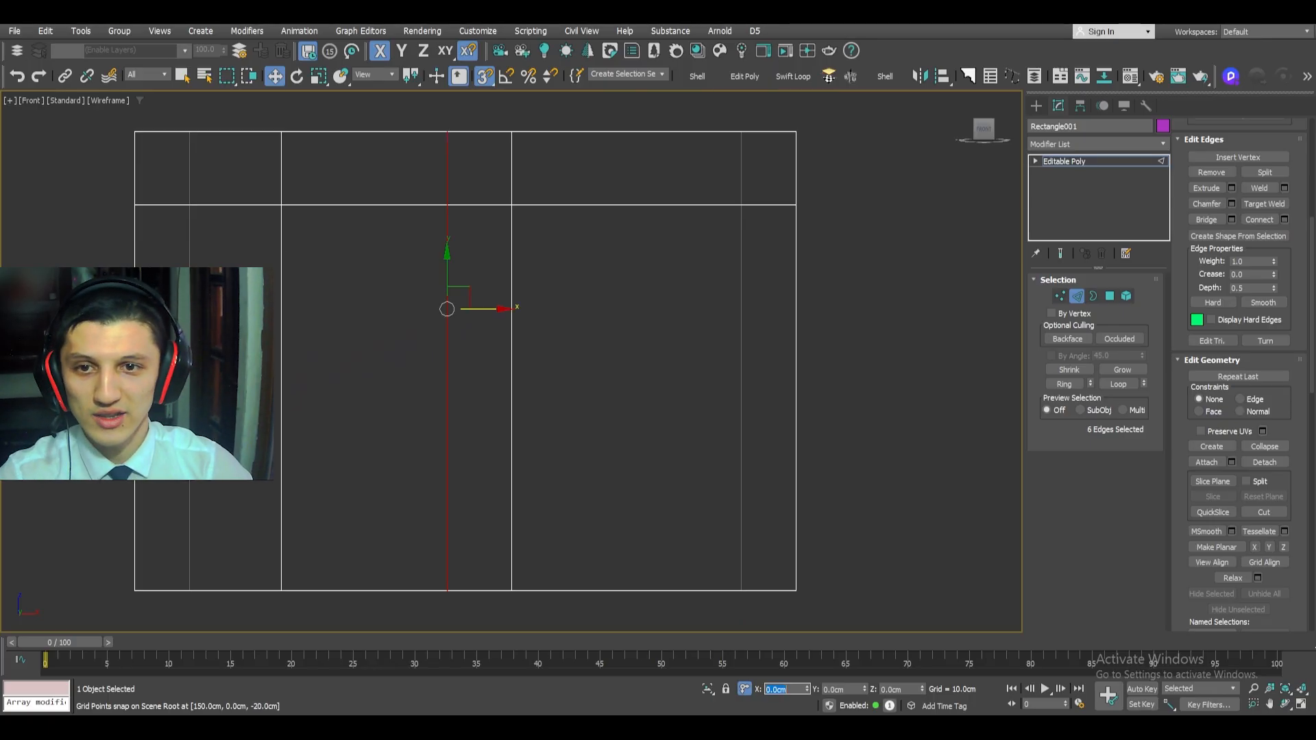
- Remove the leftover slice edges from the back wall and display the model shaded with edges
alt+middle_drag(510, 205, 605, 411)
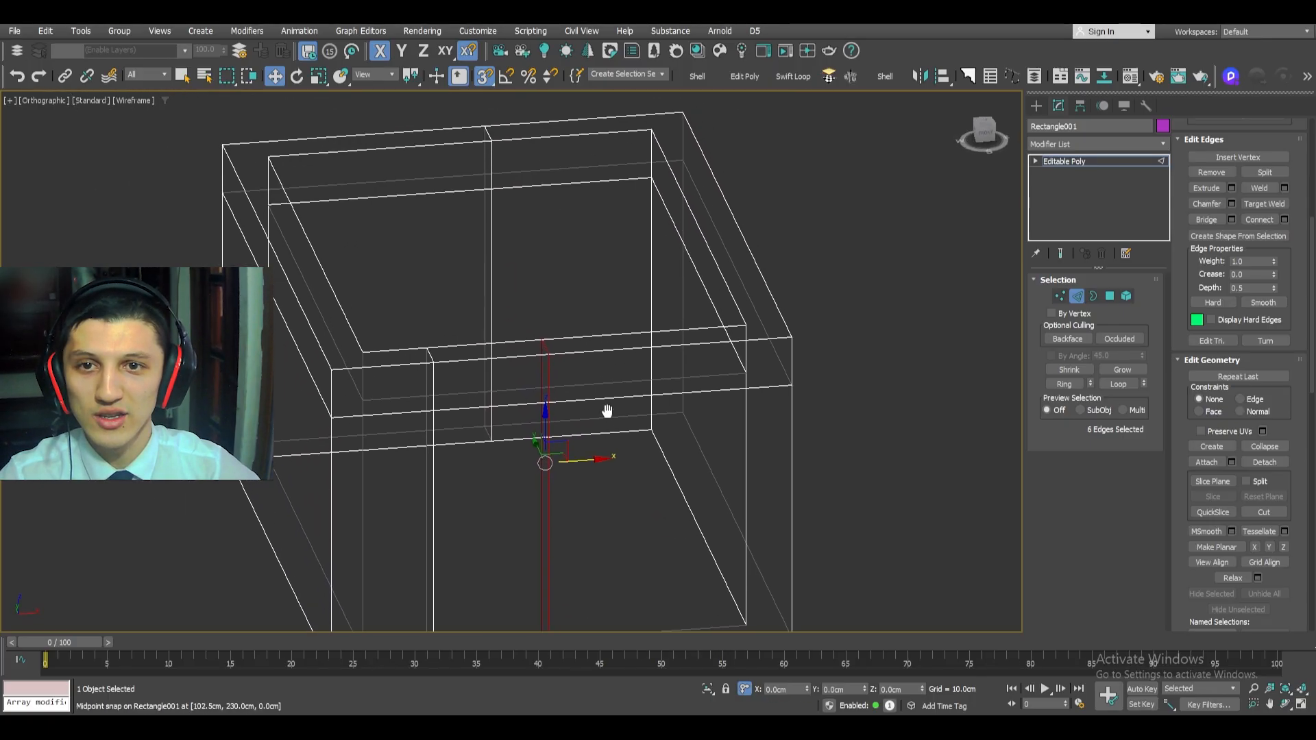
ctrl+click(492, 209)
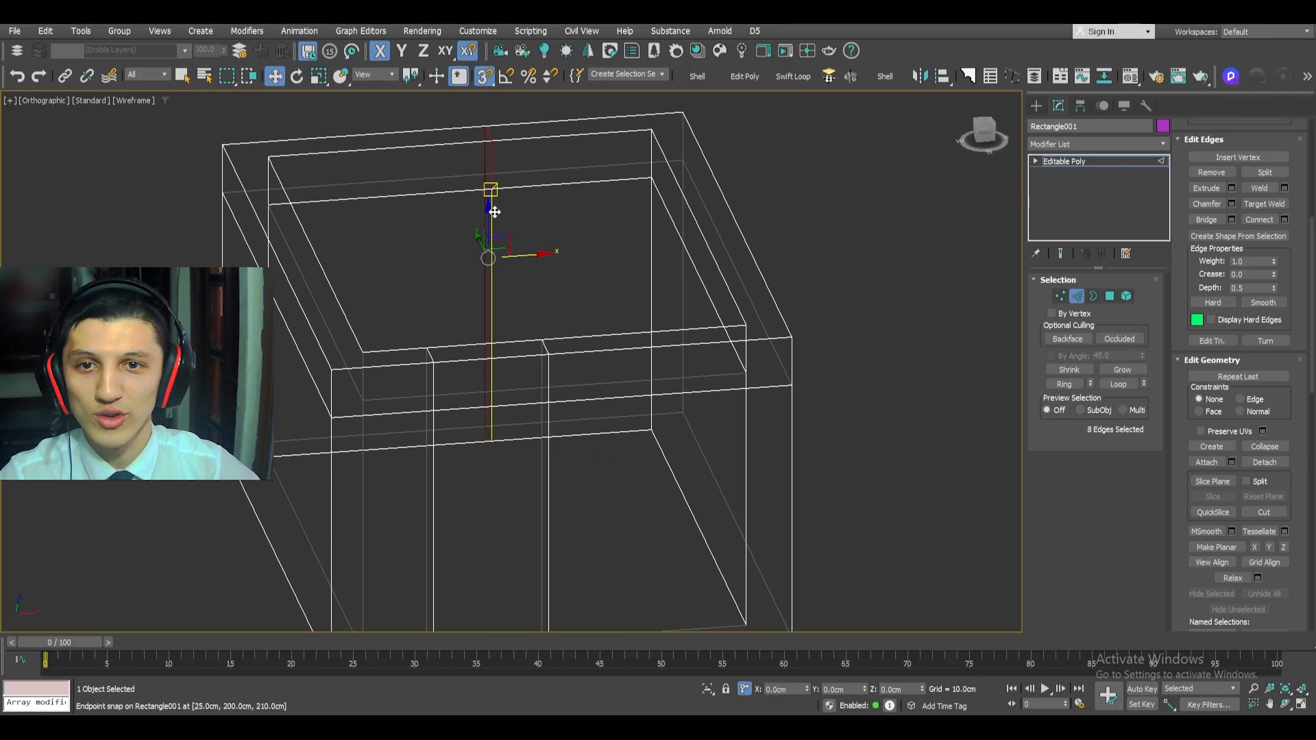
click(538, 217)
mouse_move(504, 310)
middle_down()
mouse_move(511, 273)
mouse_move(554, 214)
middle_up()
key(F3)
mouse_move(641, 329)
middle_down()
mouse_move(536, 272)
mouse_move(529, 328)
middle_up()
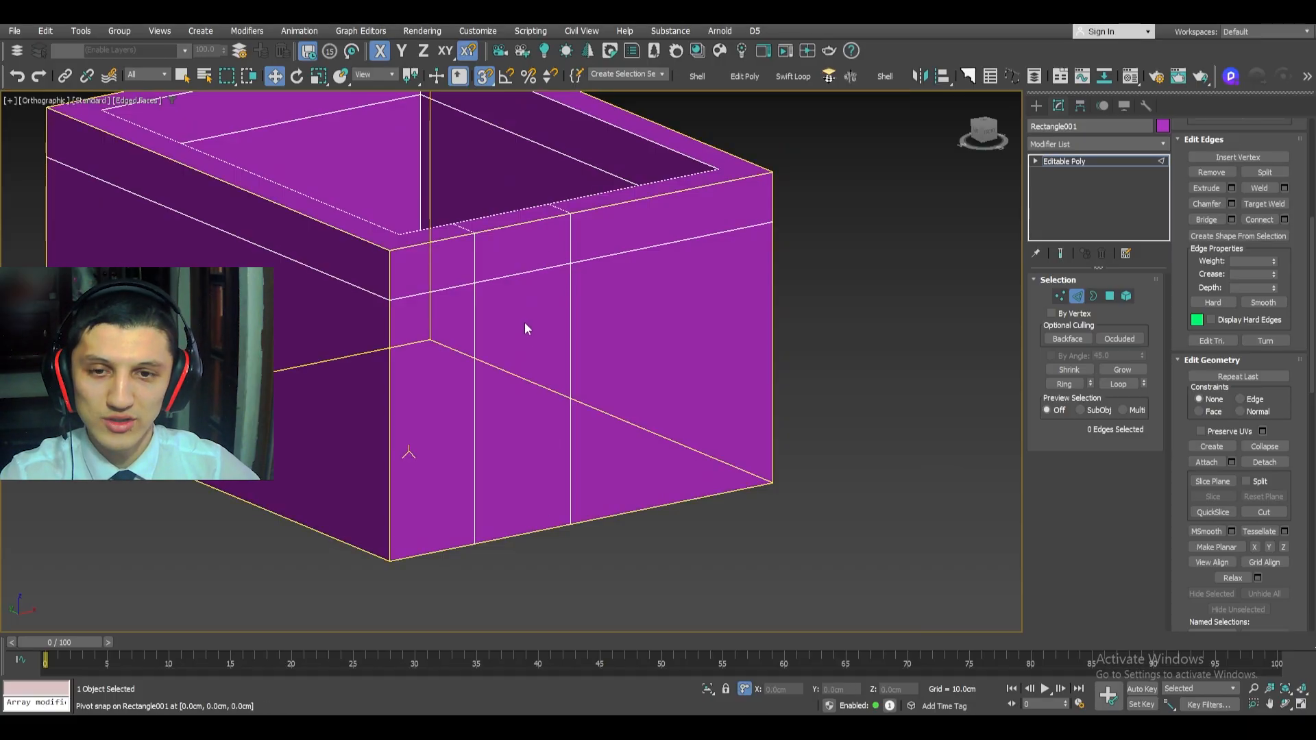
- Select the matching outer and inner front-wall polygons between the two vertical edges, below the lintel line
key(4)
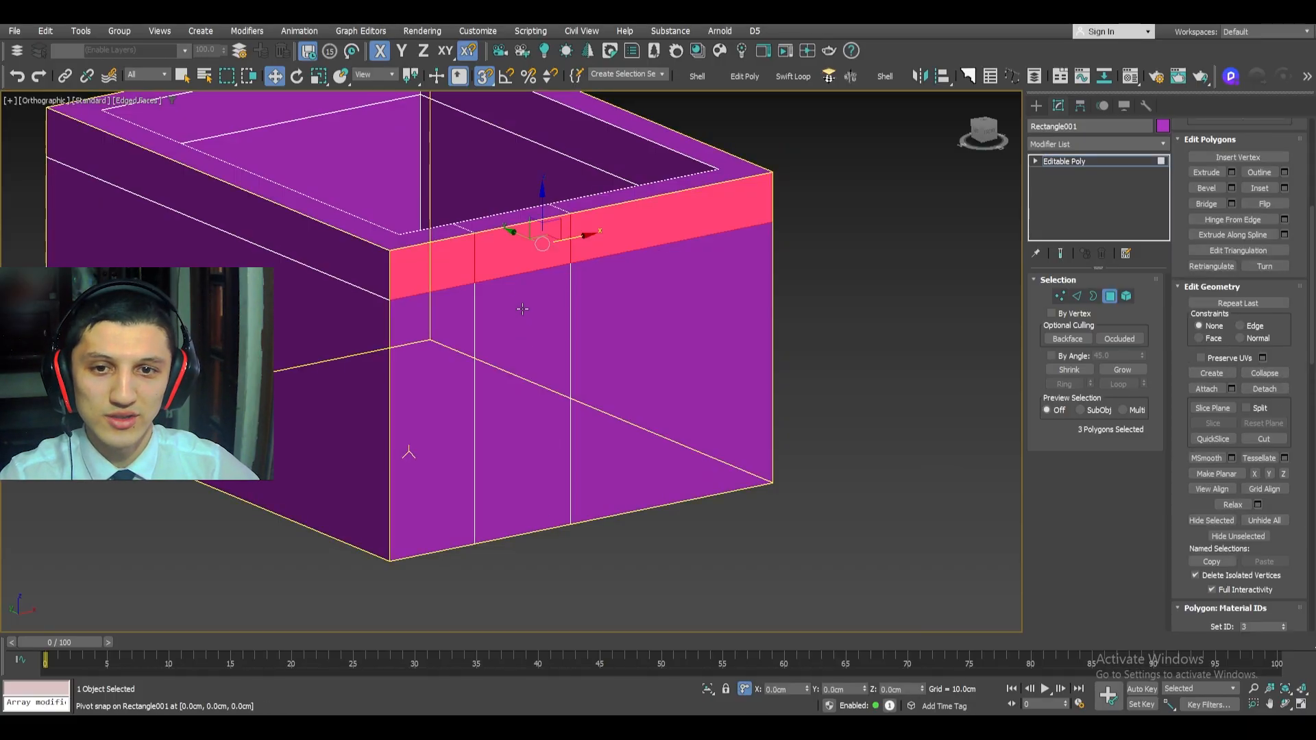
click(523, 319)
scroll(524, 350, down, 2)
alt+middle_drag(524, 350, 708, 377)
scroll(530, 374, up, 3)
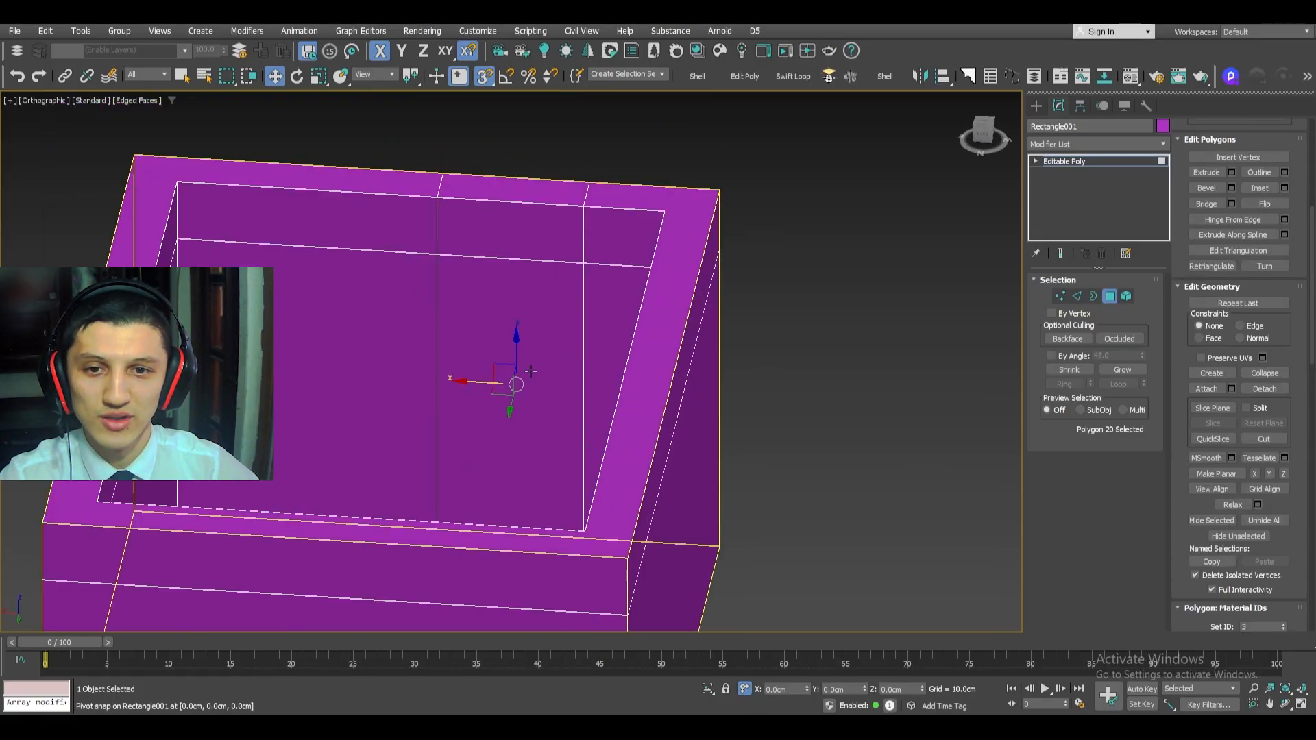
ctrl+click(536, 331)
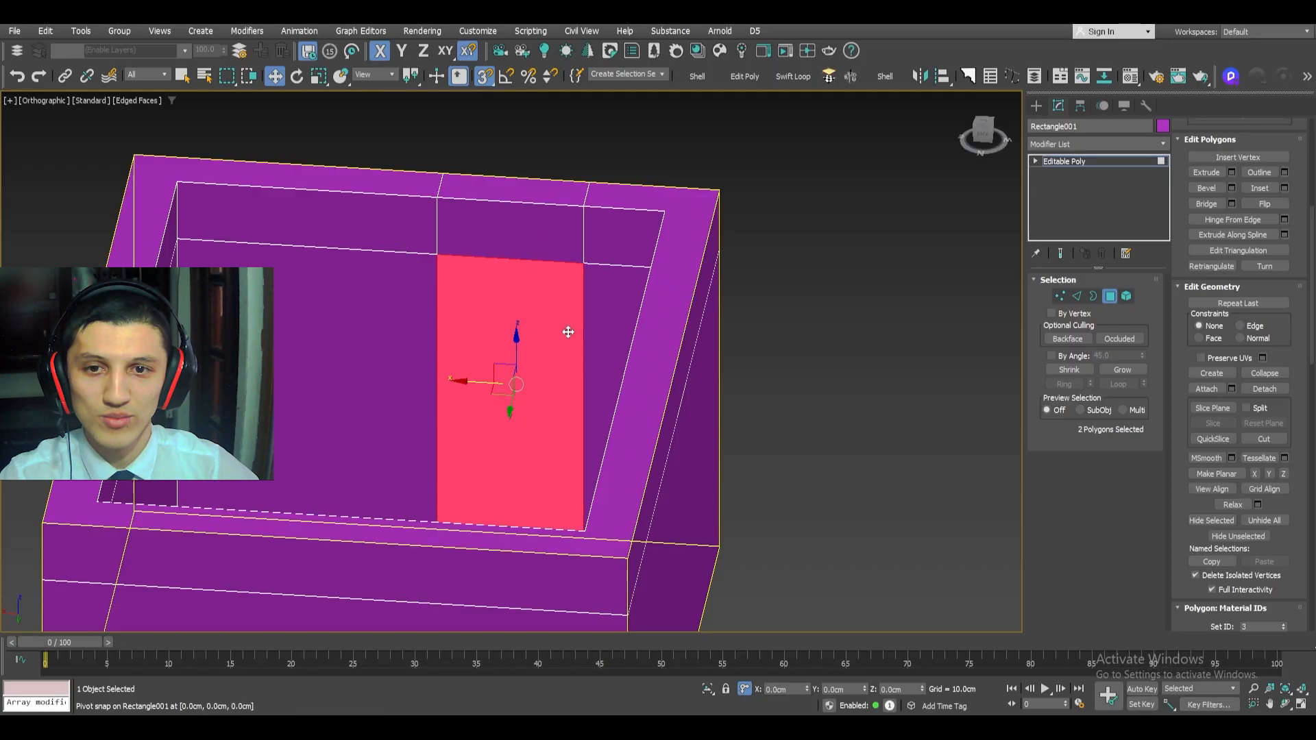
click(1205, 204)
alt+middle_drag(758, 329, 884, 332)
key(ctrl+z)
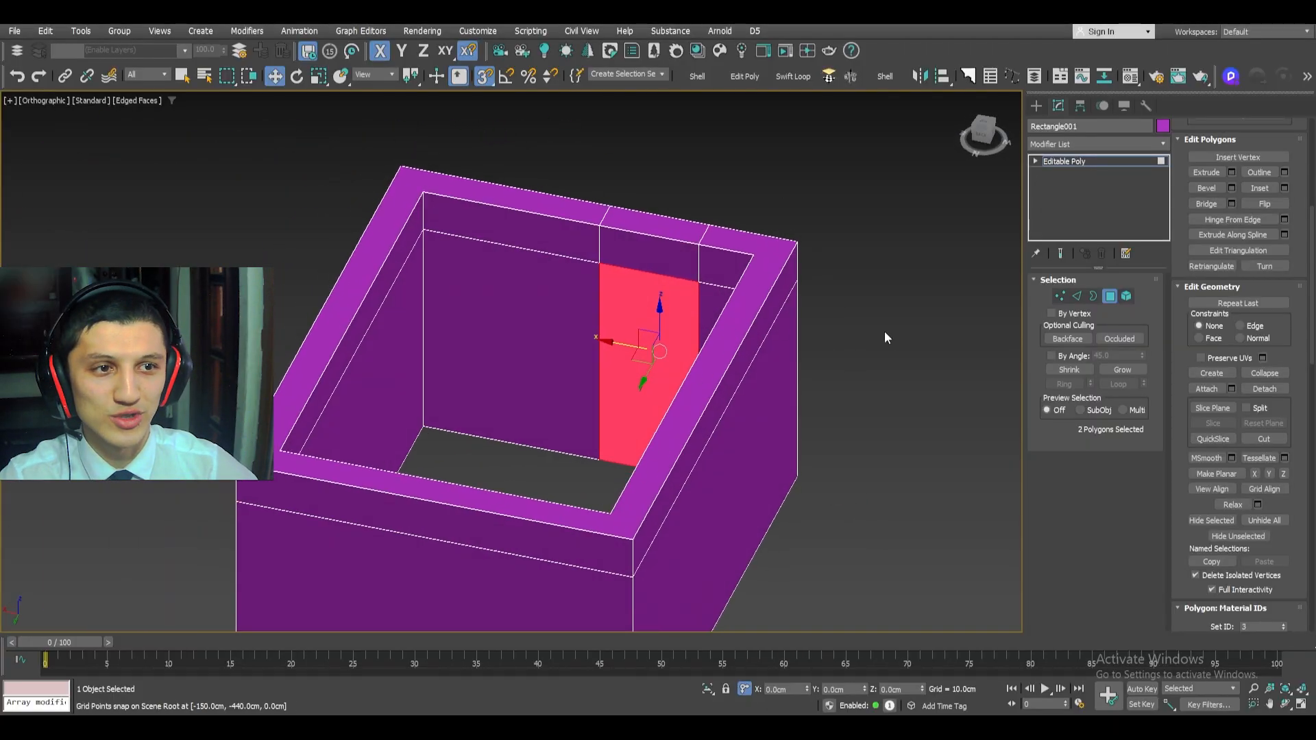
- Bridge the selected outer and inner polygons to cut a doorway through the front wall
scroll(1222, 219, up, 2)
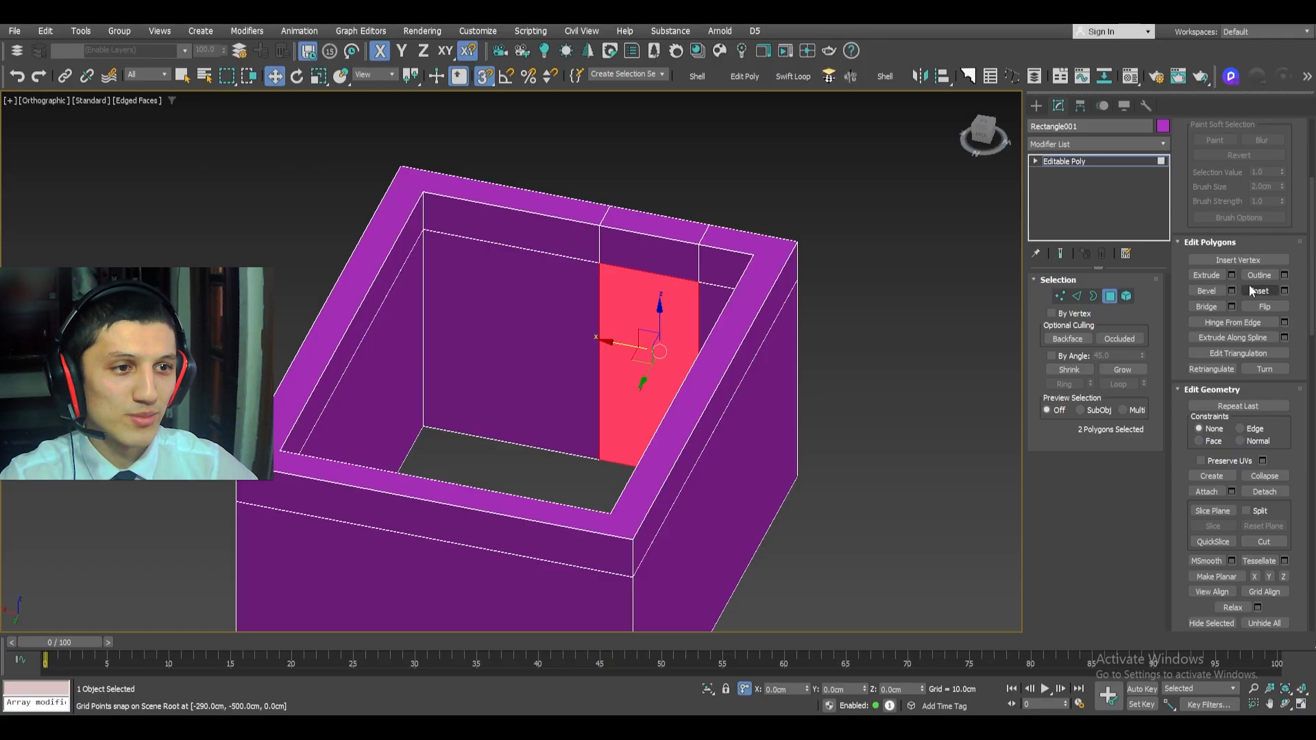
alt+middle_drag(704, 352, 692, 394)
scroll(642, 343, up, 3)
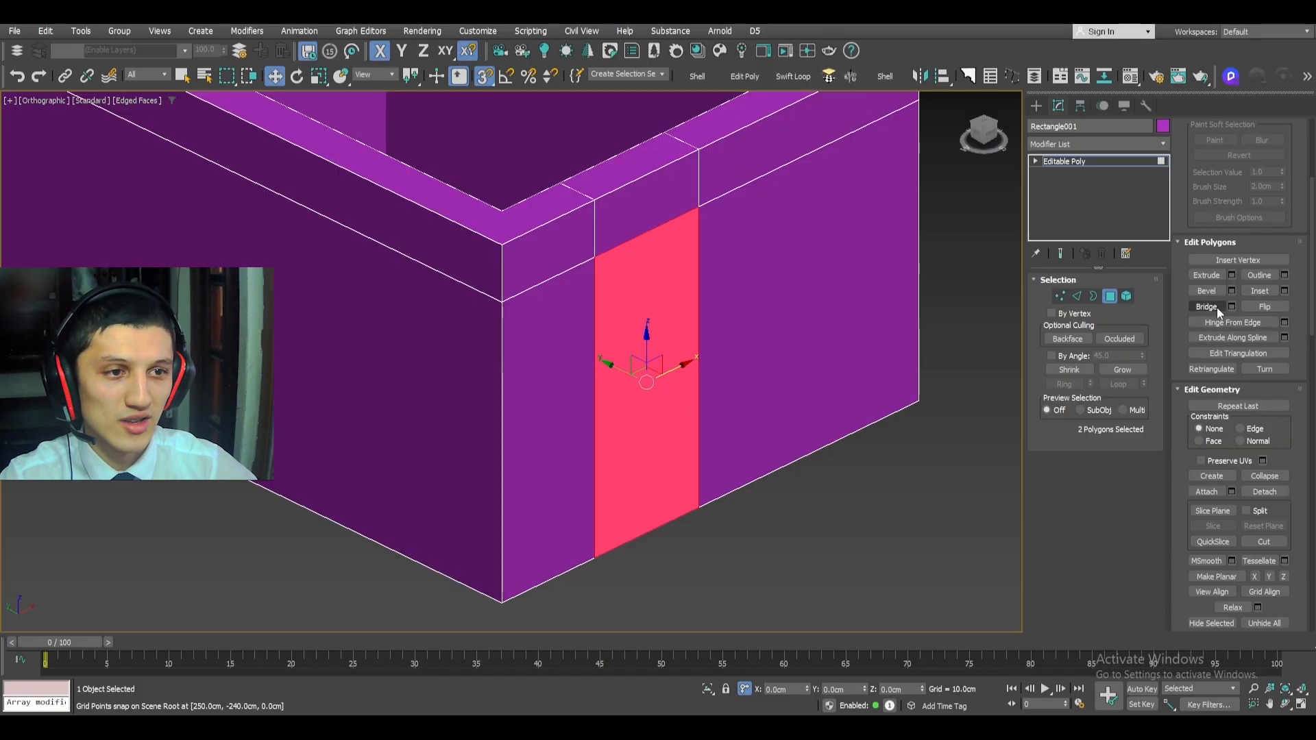
click(1207, 307)
alt+middle_drag(817, 450, 737, 366)
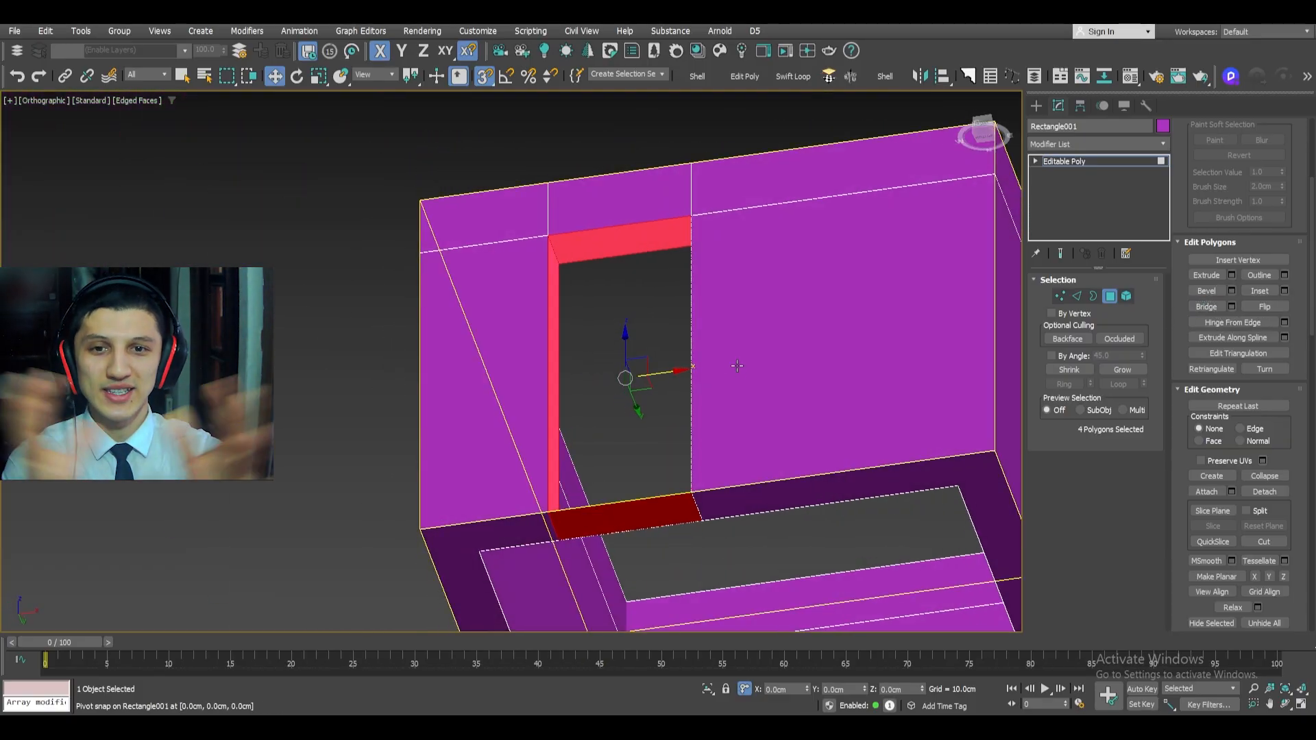
- Delete the threshold polygon at the bottom of the doorway
alt+middle_drag(737, 366, 664, 432)
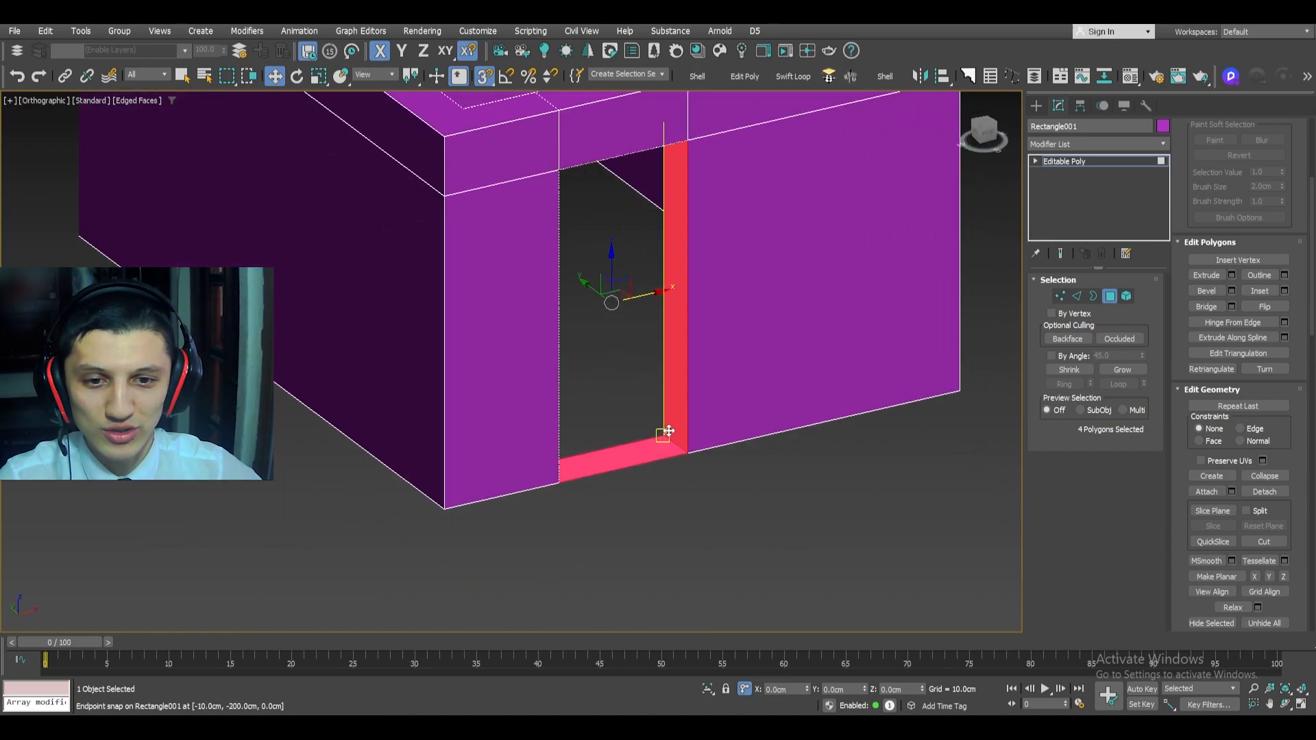
drag(608, 429, 607, 428)
key(Delete)
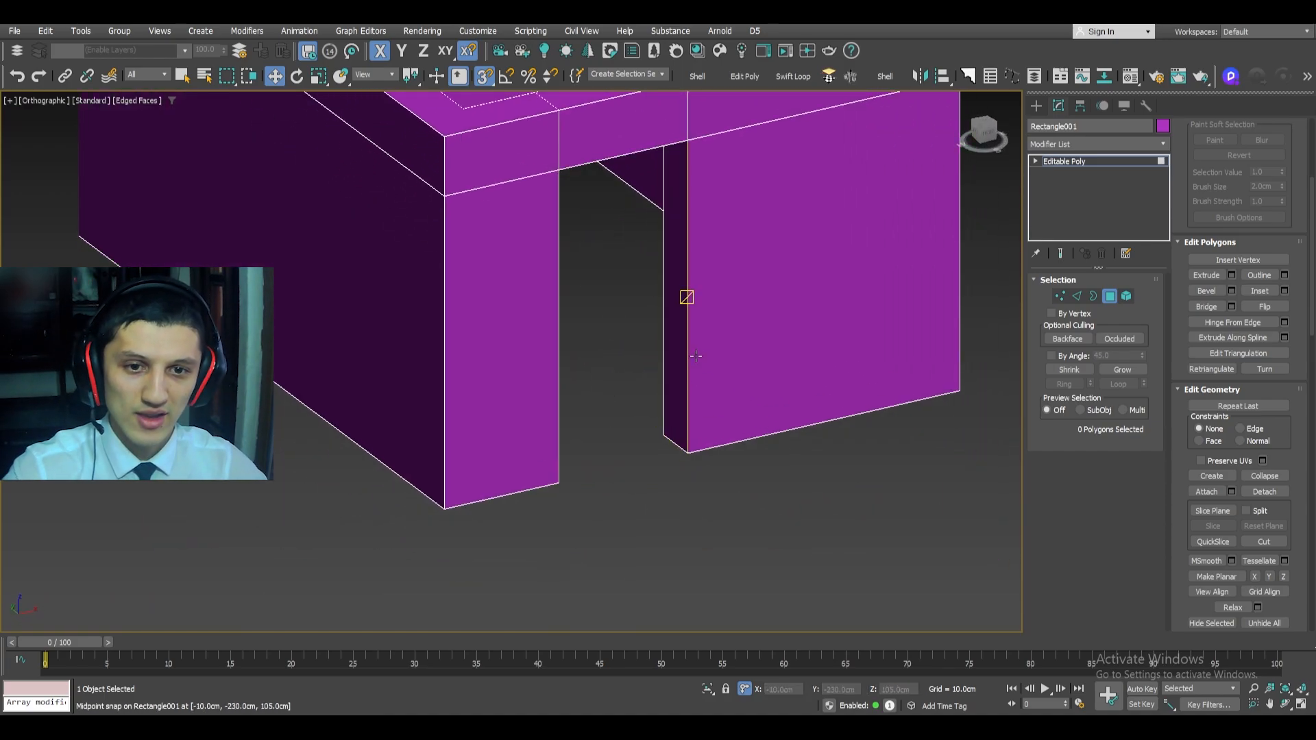
- Delete the two side jamb polygons inside the doorway
mouse_move(688, 329)
alt+middle_down()
mouse_move(729, 326)
mouse_move(676, 376)
mouse_move(646, 363)
mouse_move(710, 334)
alt+middle_up()
click(765, 287)
ctrl+click(687, 339)
scroll(699, 329, down, 2)
scroll(711, 334, up, 2)
key(Delete)
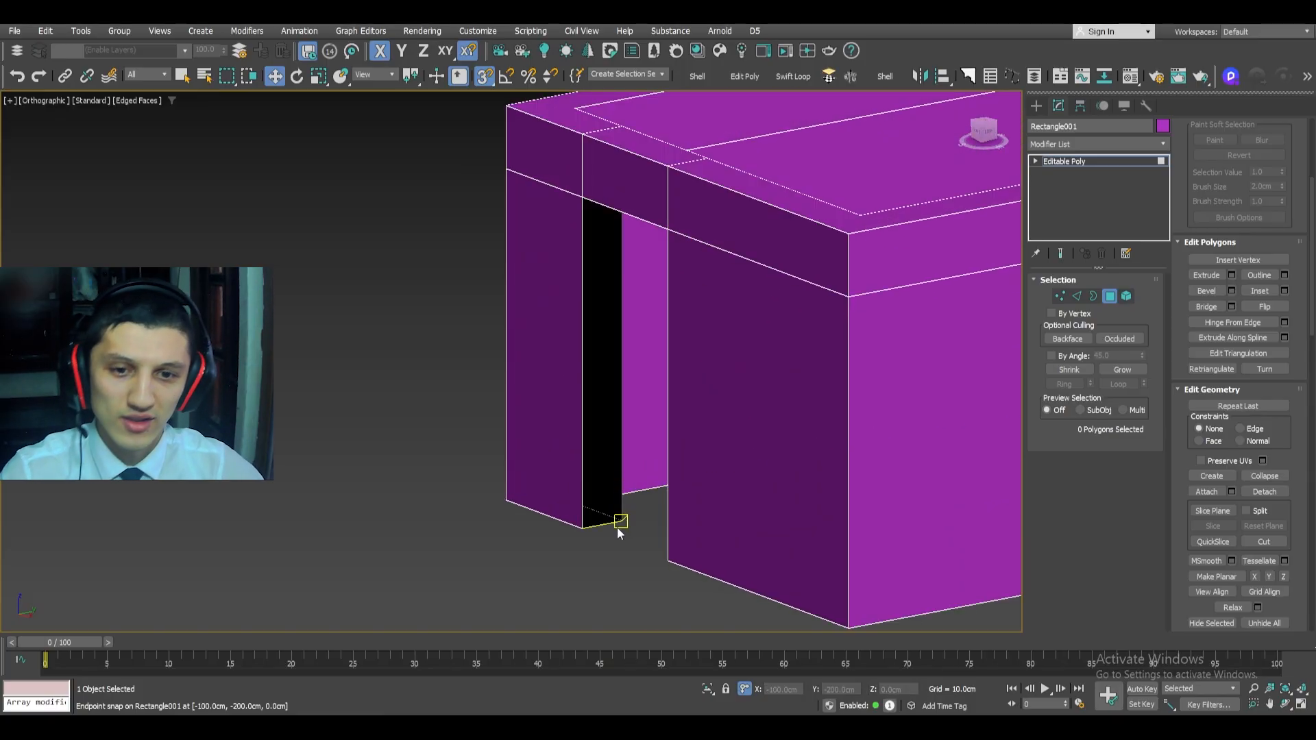
- Try to bridge two edges at the open jamb on the narrow side of the doorway
scroll(616, 527, down, 4)
scroll(651, 558, up, 4)
key(2)
scroll(609, 505, up, 2)
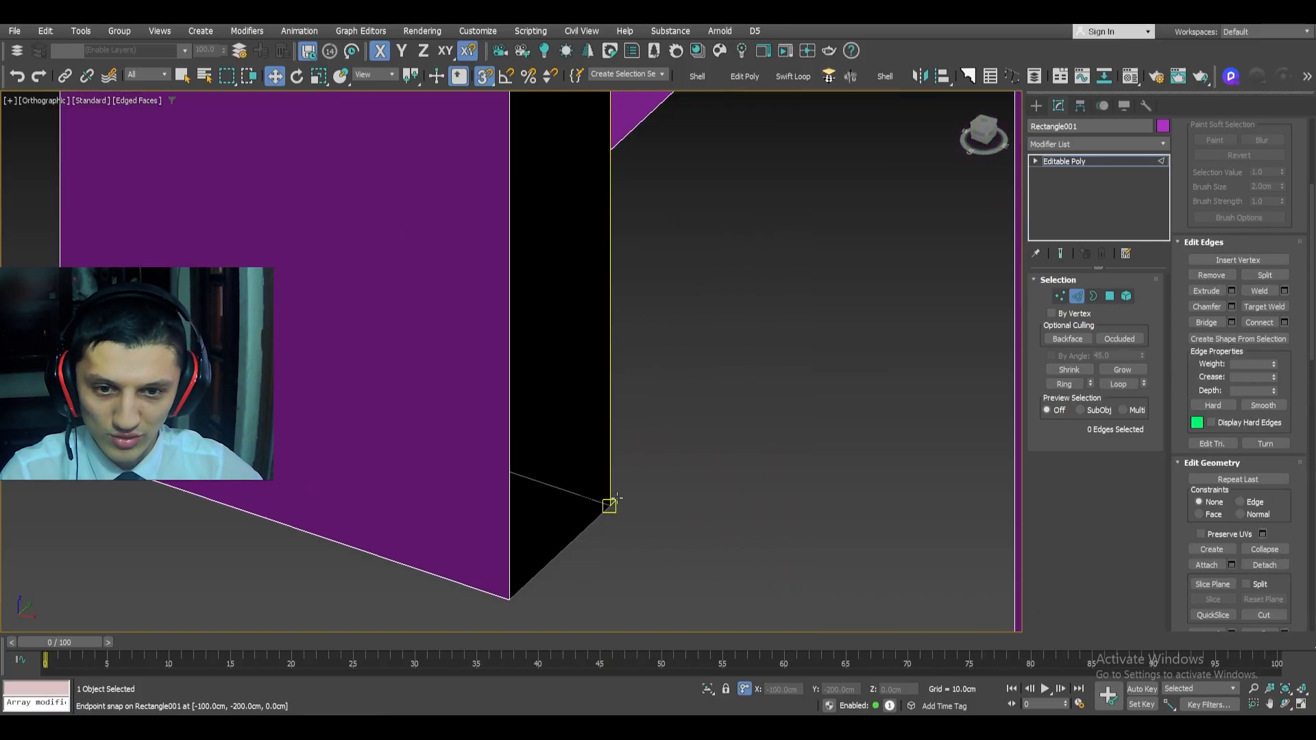
click(525, 481)
ctrl+click(508, 471)
scroll(660, 495, down, 5)
alt+middle_drag(660, 495, 640, 470)
click(1206, 322)
- Select the bottom edges of both open jambs and bridge them into a threshold polygon
scroll(616, 411, down, 3)
alt+middle_drag(617, 411, 777, 385)
scroll(603, 358, up, 3)
scroll(660, 364, down, 2)
click(787, 434)
scroll(551, 398, up, 6)
alt+middle_drag(551, 398, 614, 390)
ctrl+click(598, 371)
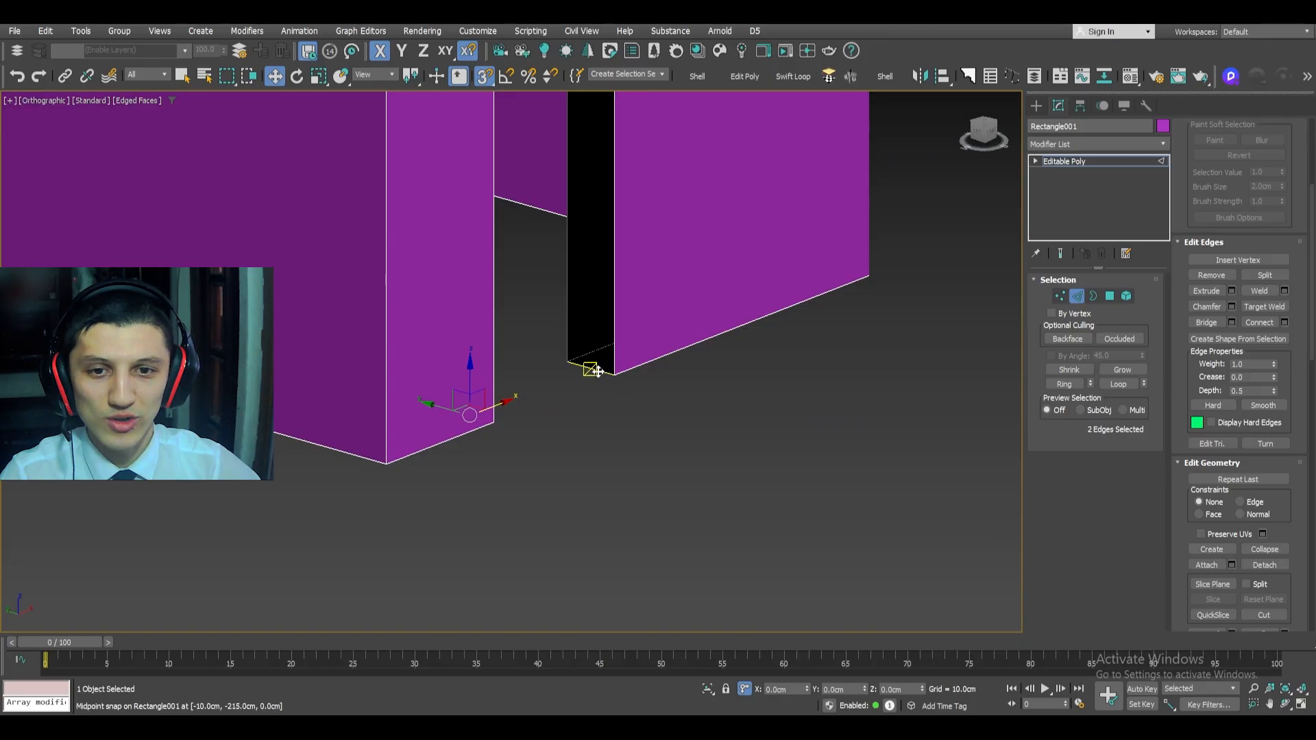
click(1201, 322)
- Delete the polygon on the underside of the lintel above the doorway
mouse_move(583, 425)
alt+middle_down()
mouse_move(544, 434)
mouse_move(487, 356)
mouse_move(590, 450)
mouse_move(603, 411)
alt+middle_up()
click(611, 232)
alt+middle_drag(754, 291, 661, 240)
key(4)
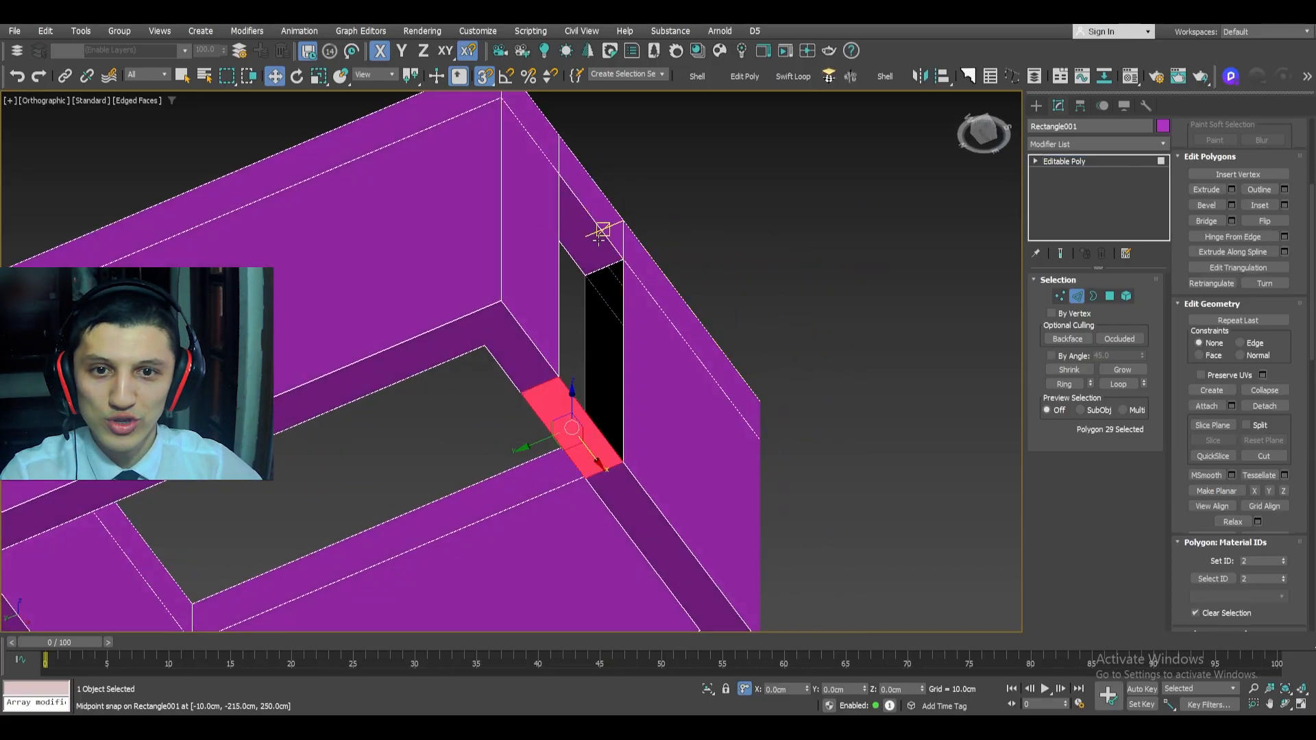
click(592, 243)
key(Delete)
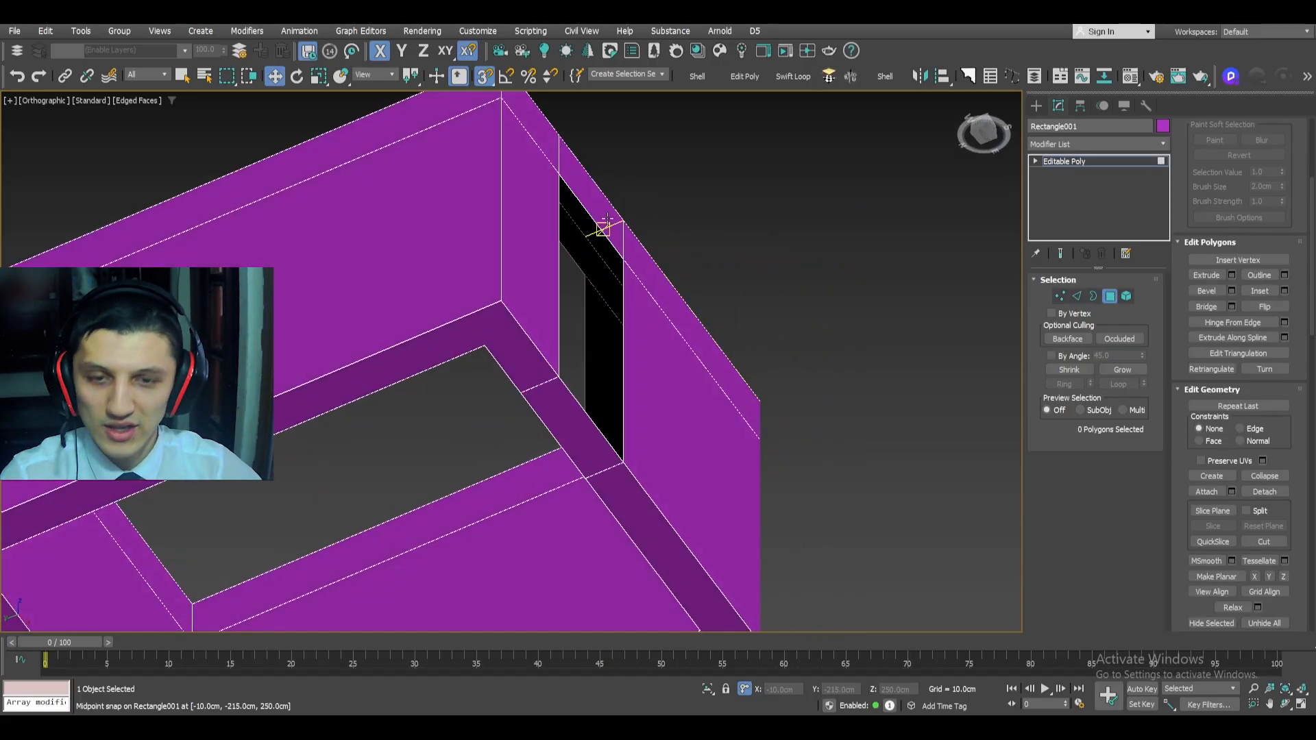
- Bridge the outer lintel edge to the outer threshold edge, closing the front face of the doorway
key(2)
click(599, 226)
alt+middle_drag(628, 307, 587, 479)
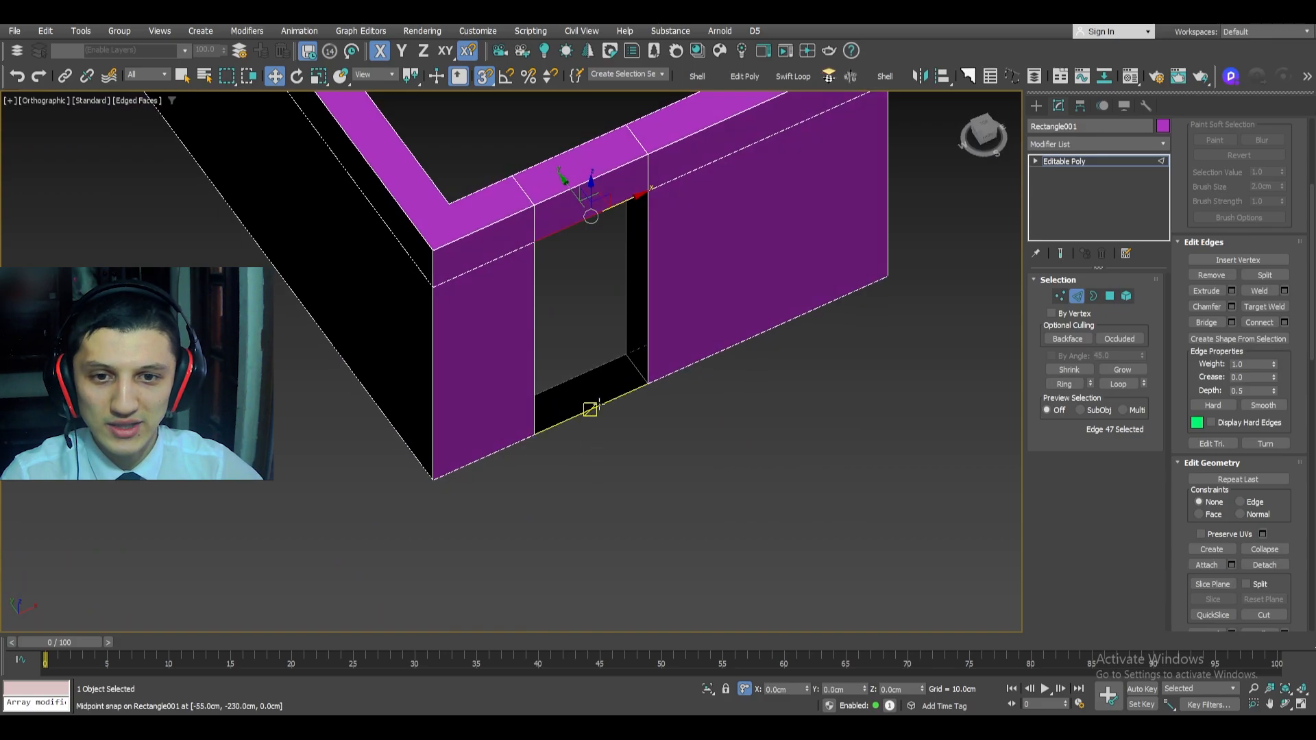
scroll(635, 405, up, 3)
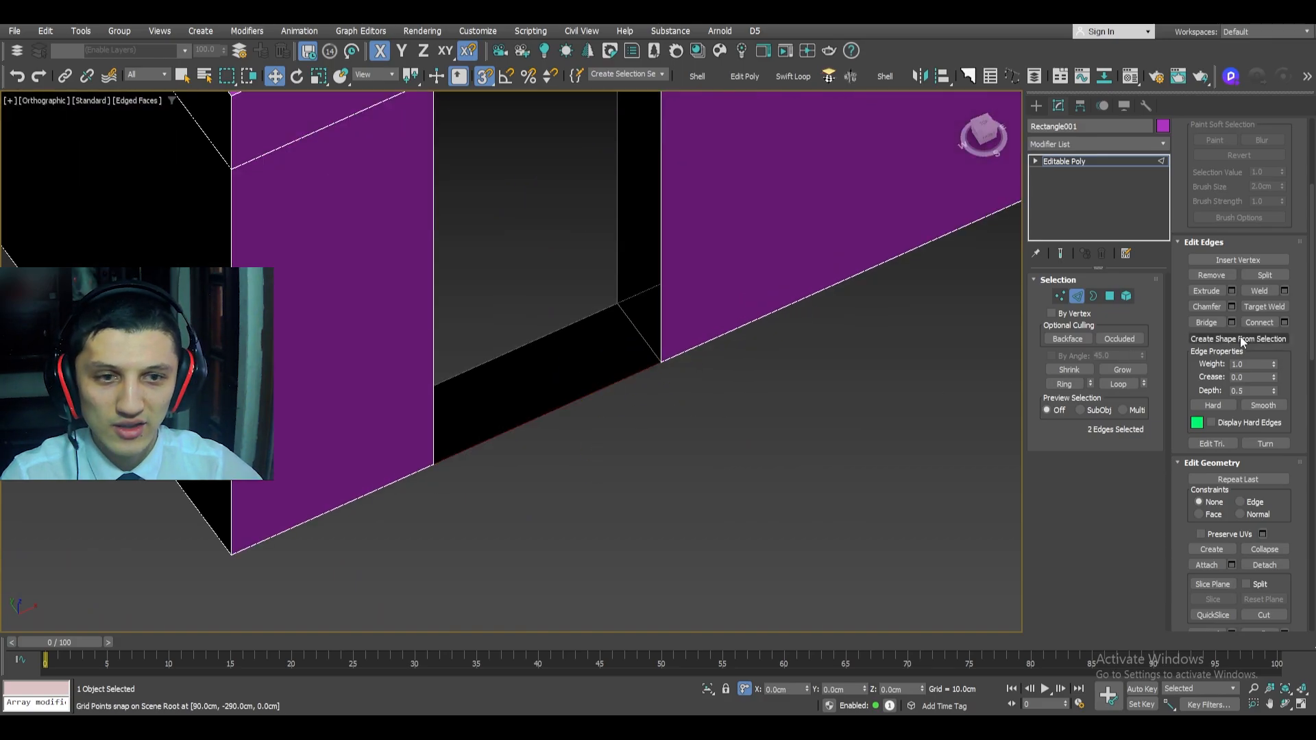
click(1206, 323)
alt+middle_drag(673, 379, 605, 353)
scroll(613, 384, down, 4)
- Bridge the inner lintel edge to the inner threshold edge, closing the inside face of the doorway
alt+middle_drag(622, 423, 860, 461)
scroll(638, 461, up, 4)
click(638, 462)
ctrl+click(635, 254)
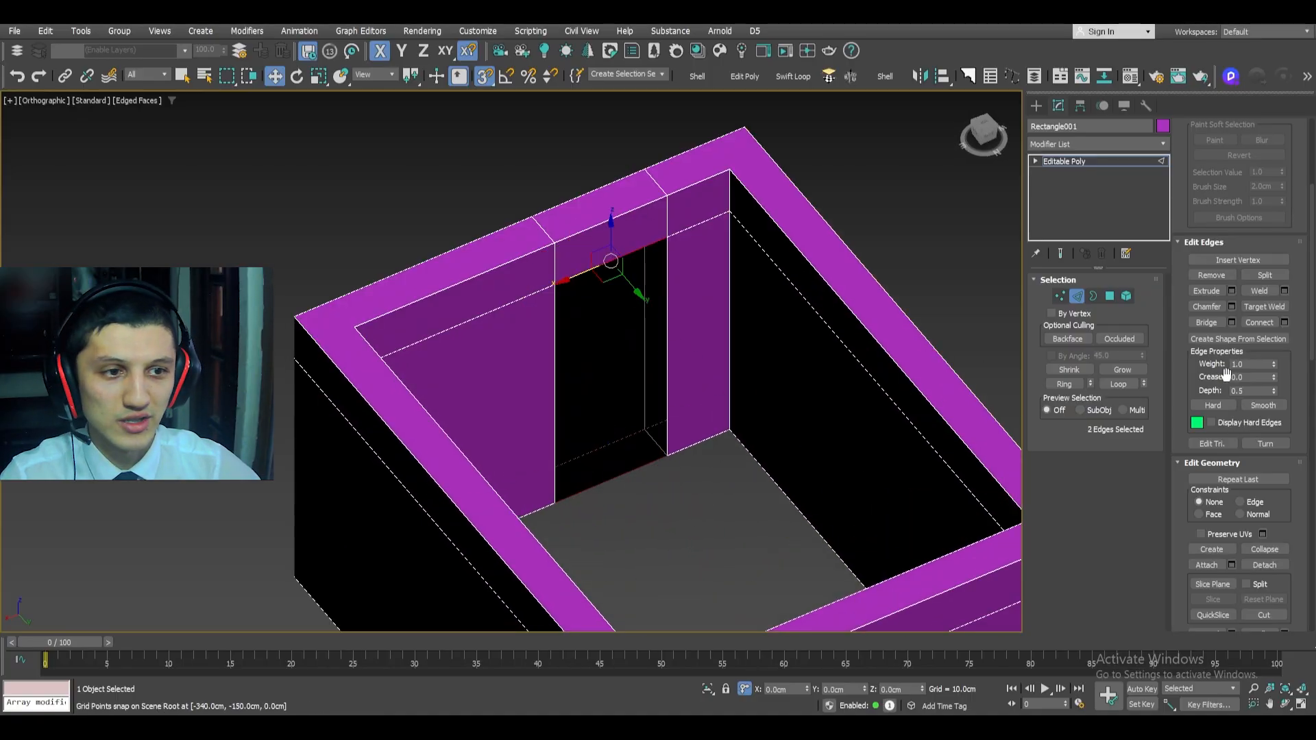
click(1208, 325)
alt+middle_drag(717, 459, 875, 432)
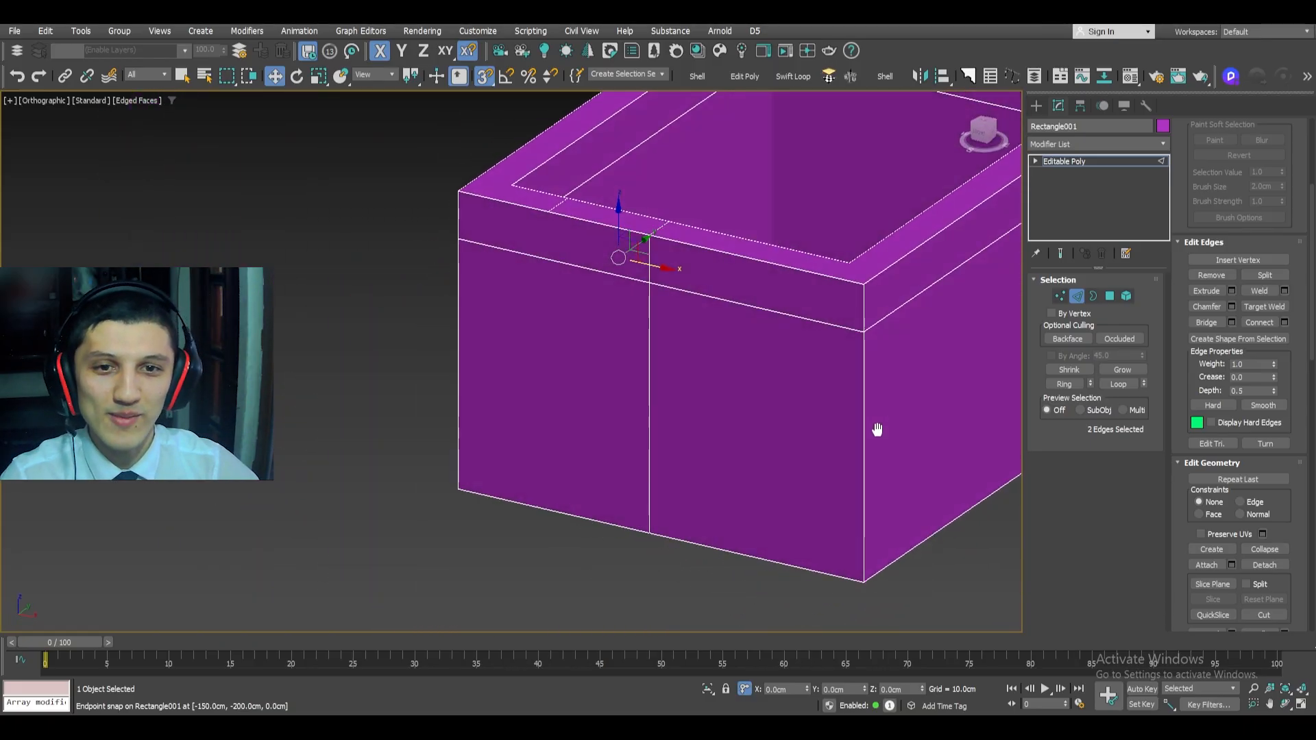
- Undo the bridges that closed the doorway and the deletion of the lintel's underside
key(ctrl+z)
key(ctrl+z)
key(ctrl+z)
key(ctrl+z)
scroll(674, 483, down, 3)
alt+middle_drag(670, 511, 757, 457)
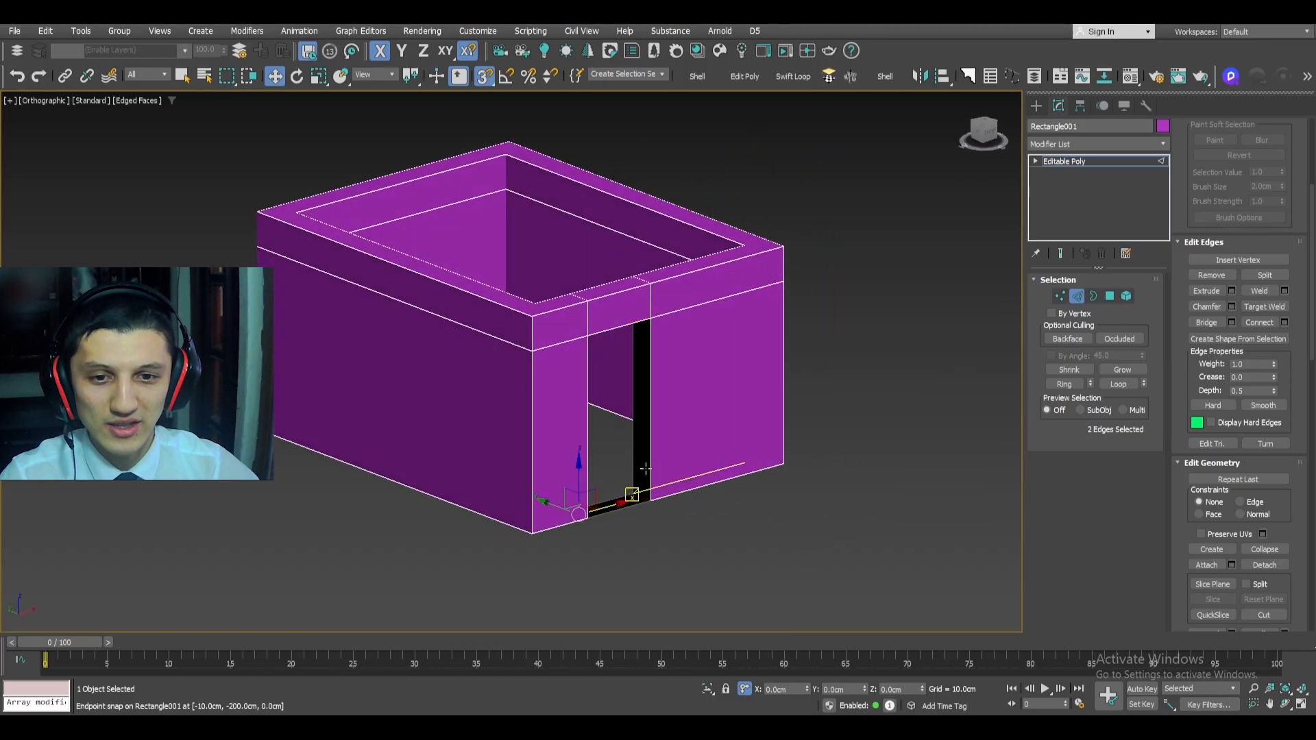
- Select the vertical edges bordering the open door jamb and rebuild the missing jamb face
scroll(640, 468, up, 1)
alt+middle_drag(532, 436, 616, 354)
click(561, 416)
ctrl+click(580, 417)
scroll(598, 417, up, 2)
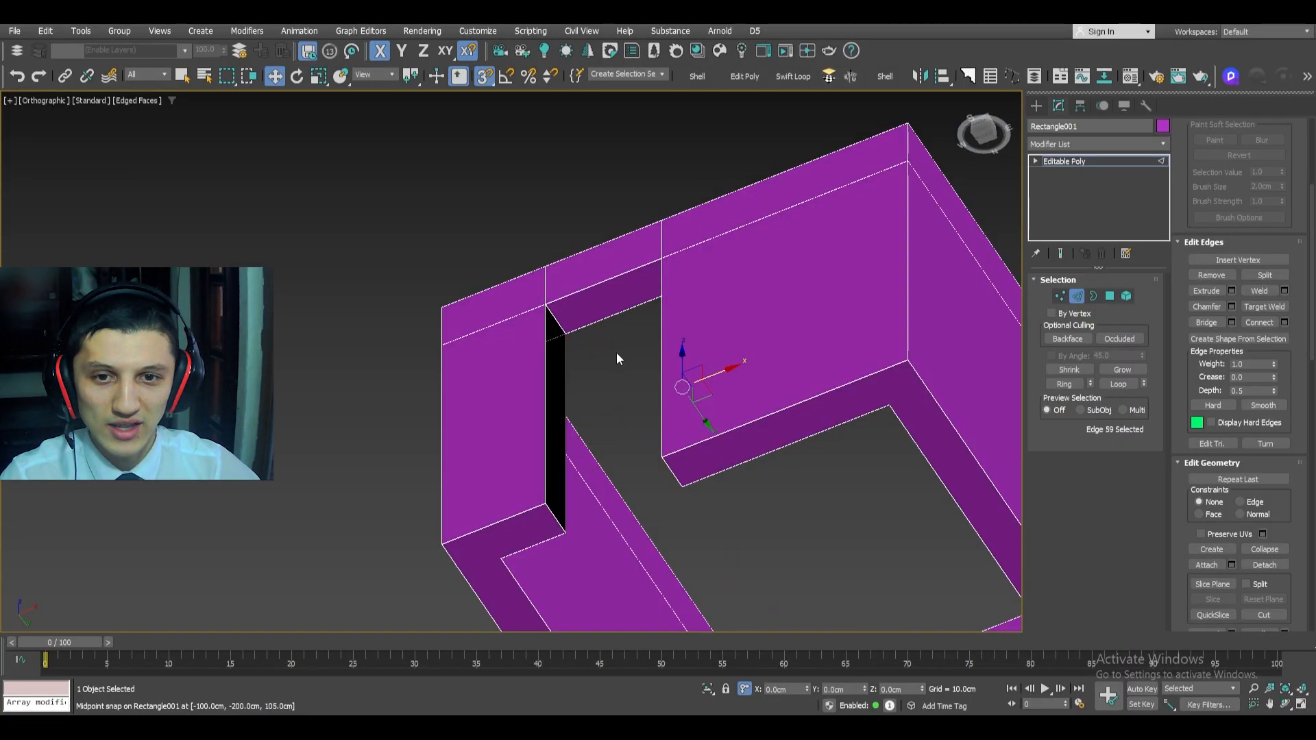
click(616, 352)
alt+middle_drag(615, 352, 676, 418)
key(2)
- Delete the downward-facing polygons on the underside of the walls, then leave polygon editing
key(4)
click(726, 426)
key(Delete)
key(4)
click(722, 451)
key(Delete)
key(4)
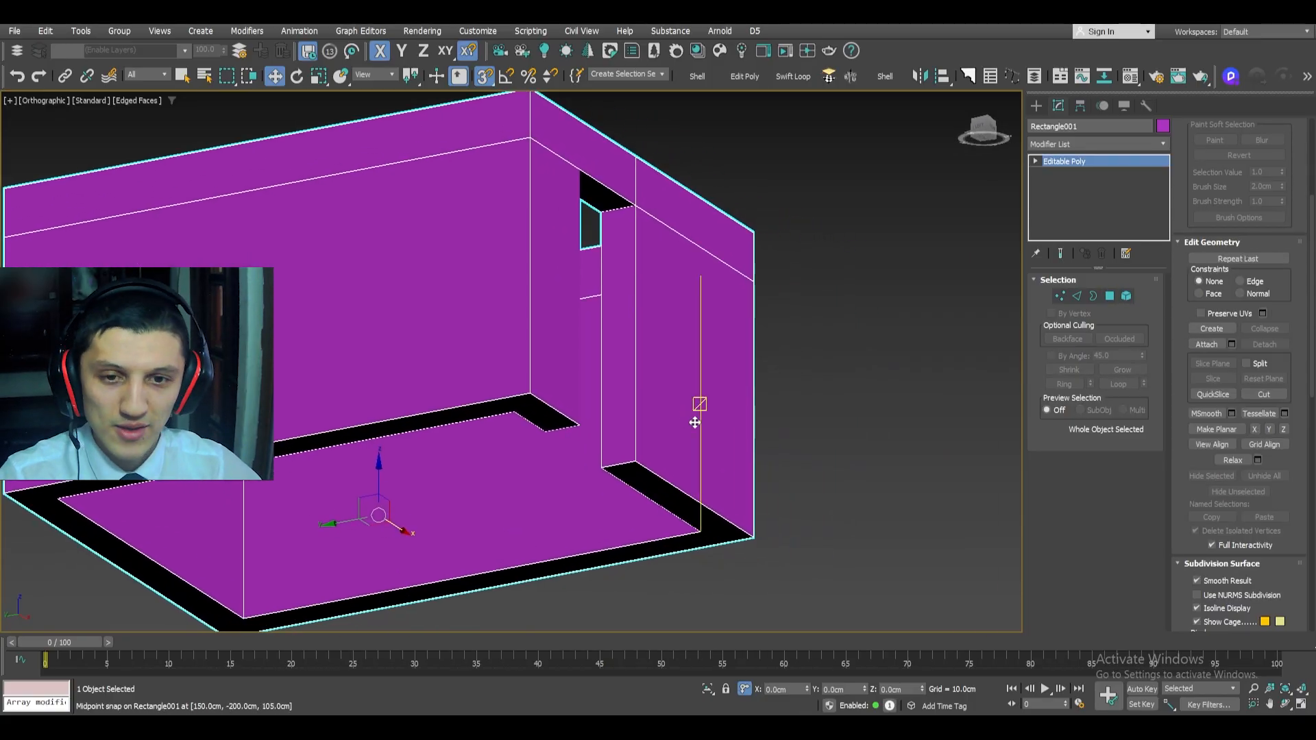
- Open the Material Editor with the walls still selected
scroll(769, 427, down, 3)
alt+middle_drag(769, 426, 727, 507)
key(m)
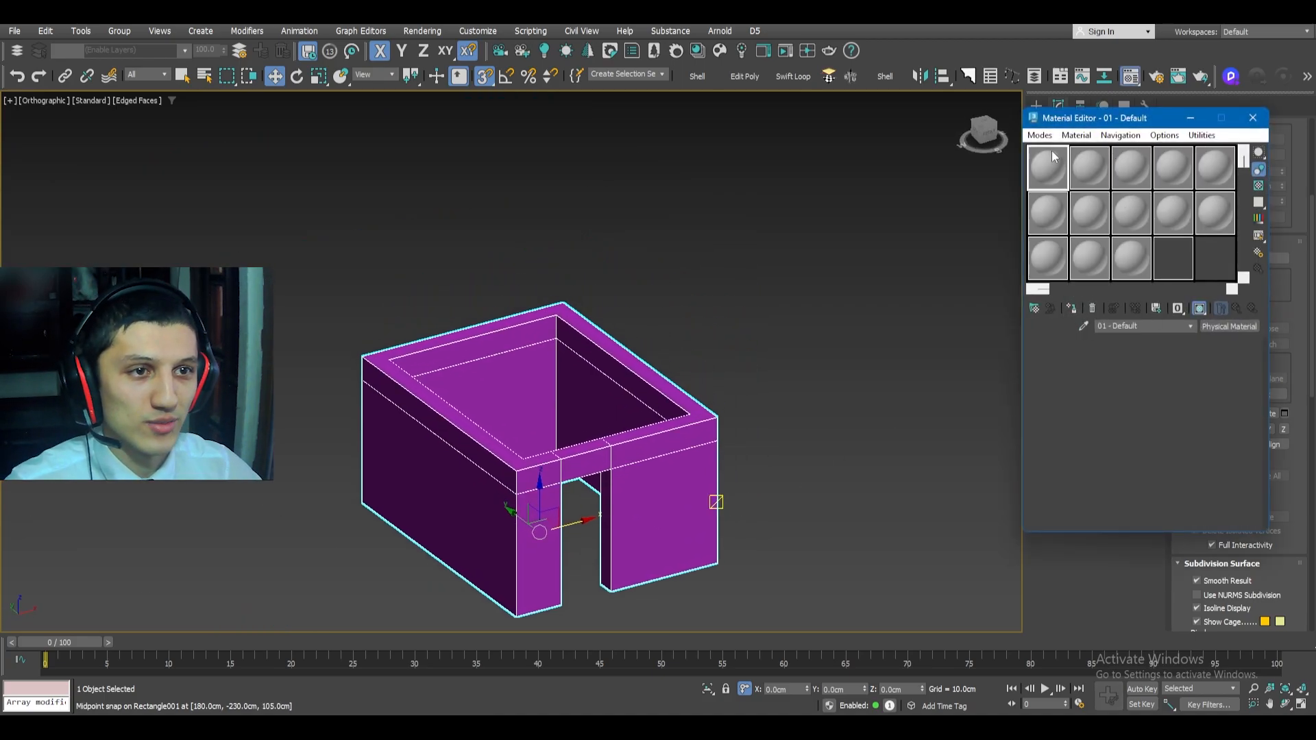
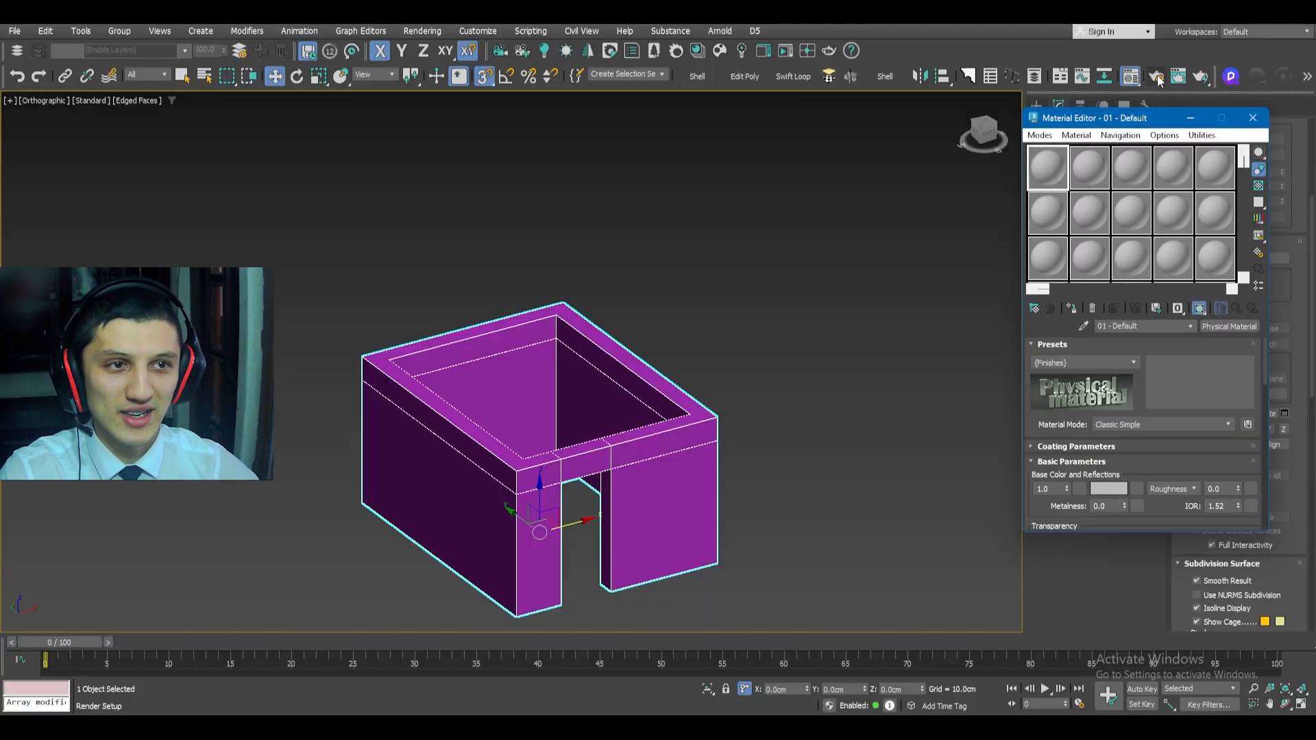
- Open the render settings and set the renderer to Corona
click(1156, 76)
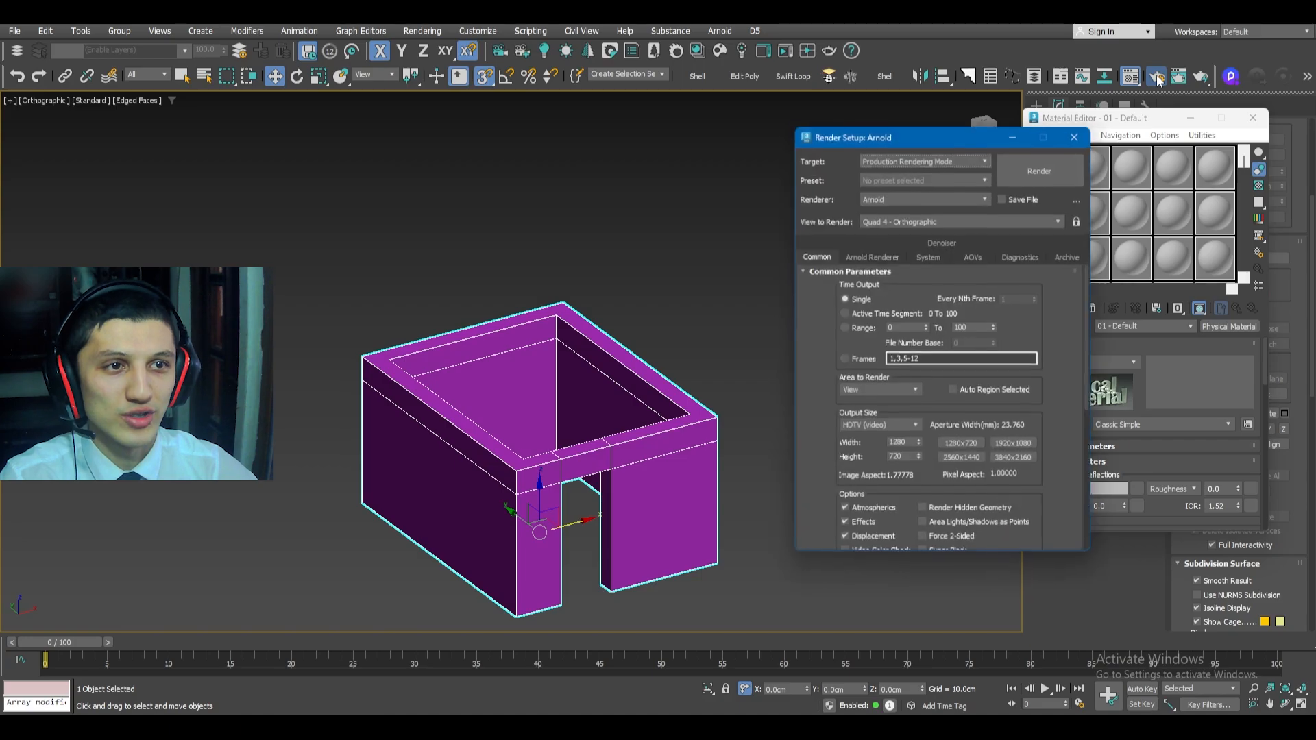
drag(959, 137, 790, 133)
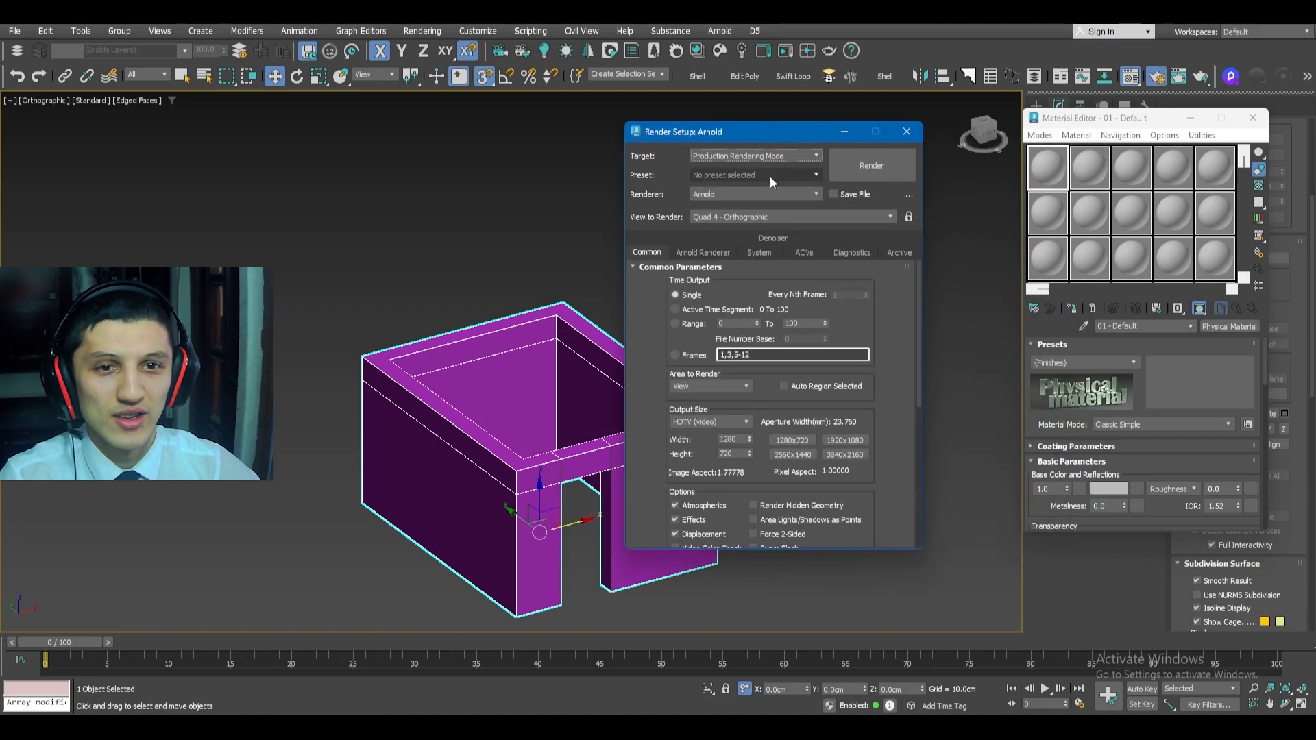
click(751, 193)
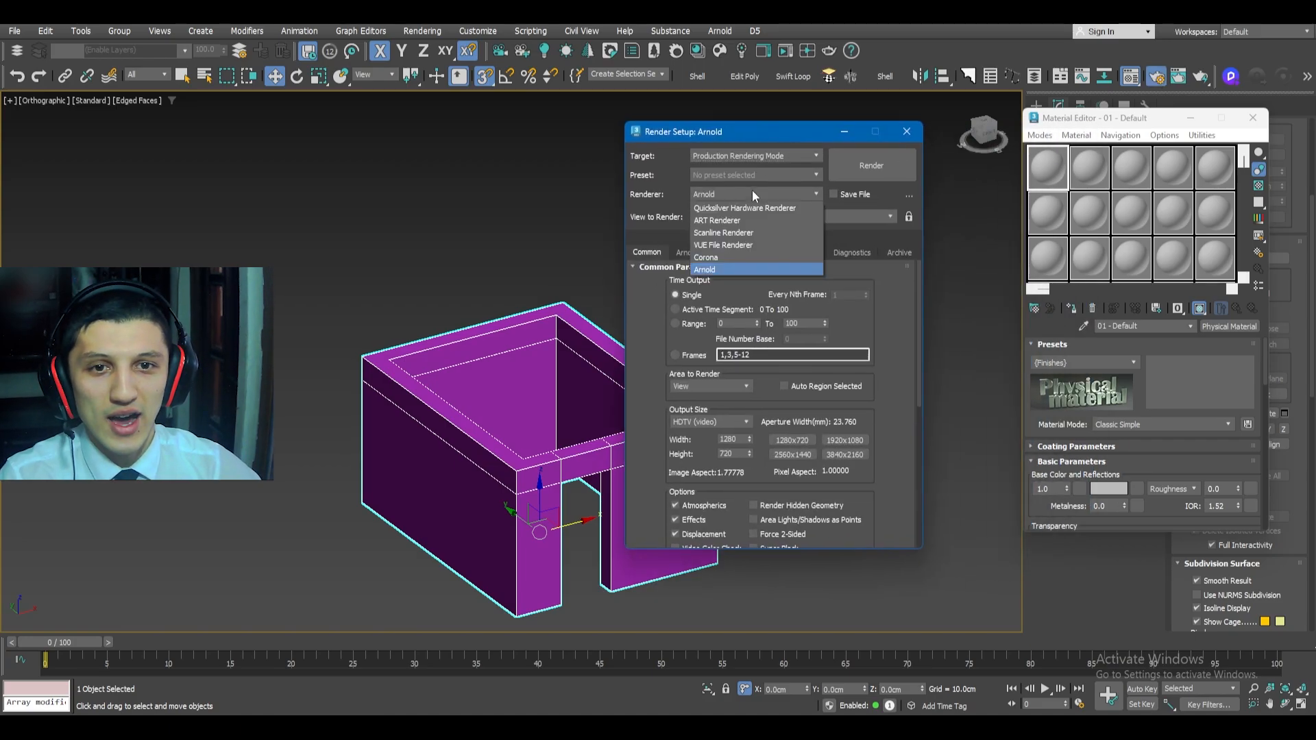
click(723, 257)
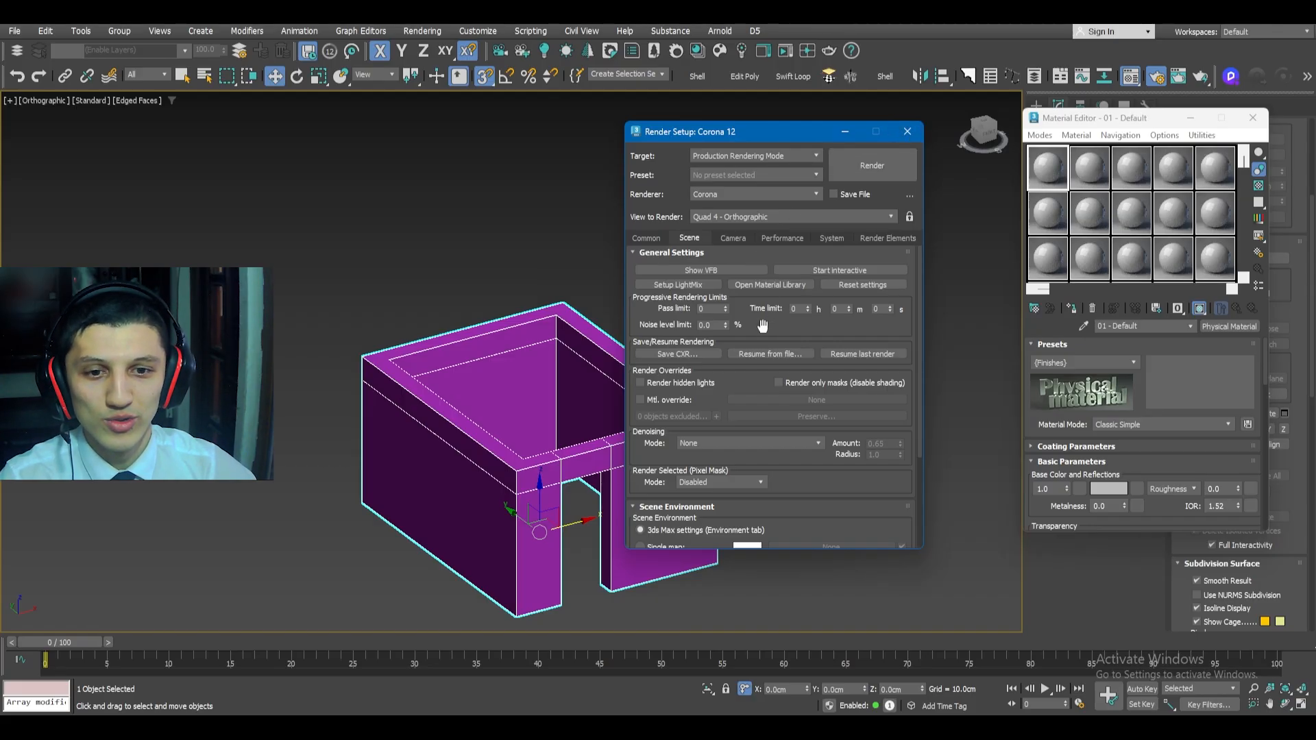
- Close the render settings and assign the first sample material to the selected walls
click(908, 132)
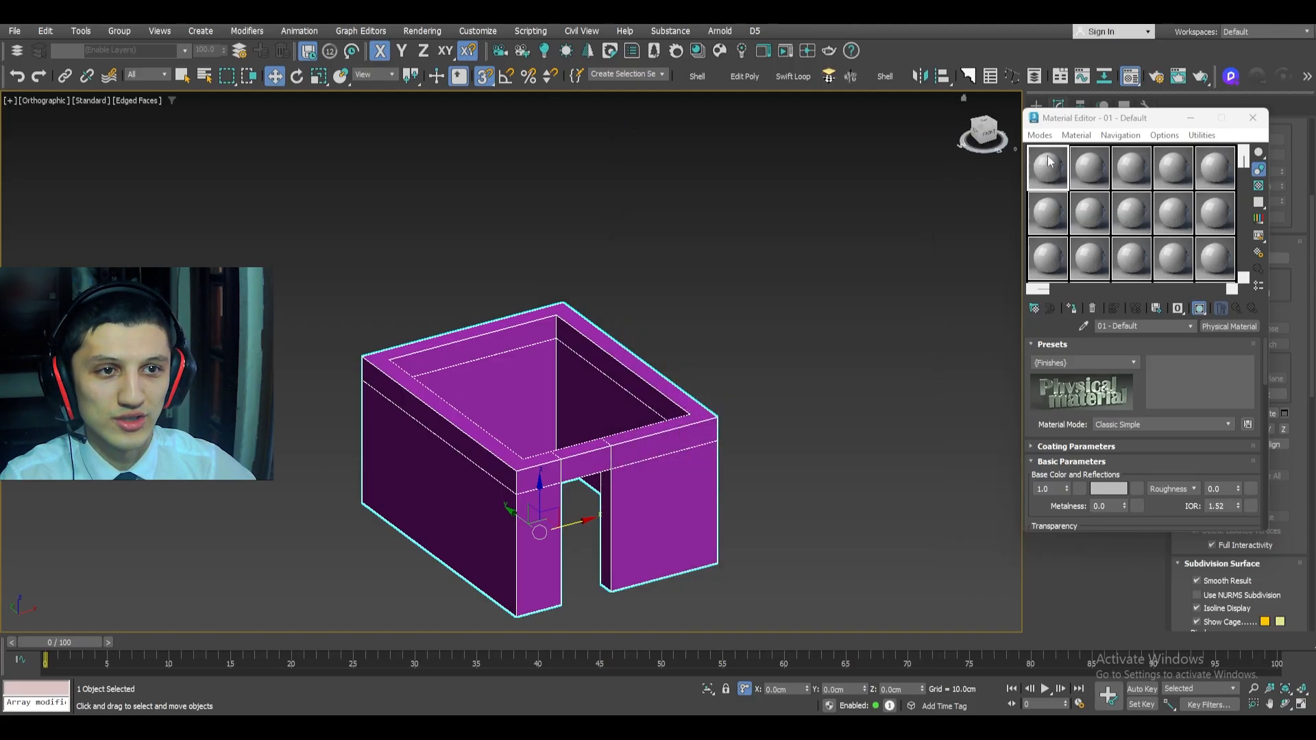
click(1072, 308)
scroll(884, 356, up, 3)
click(1229, 326)
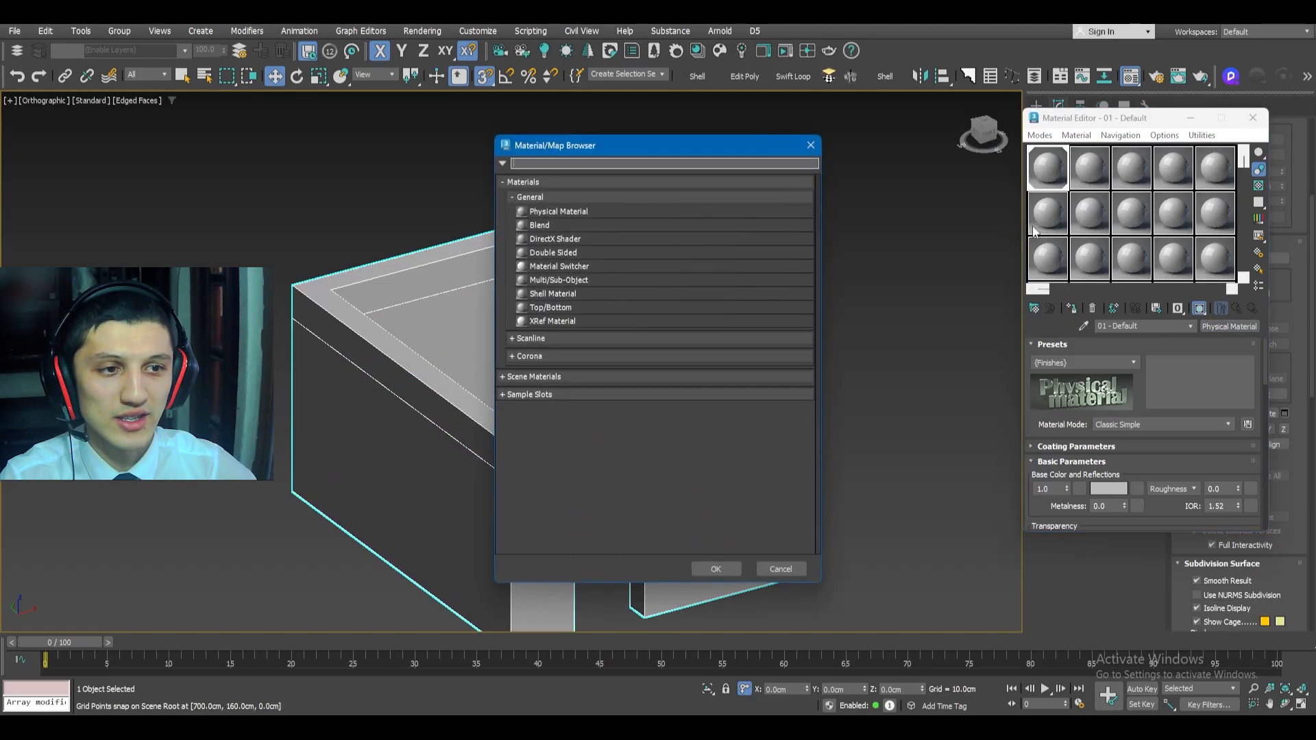
click(810, 144)
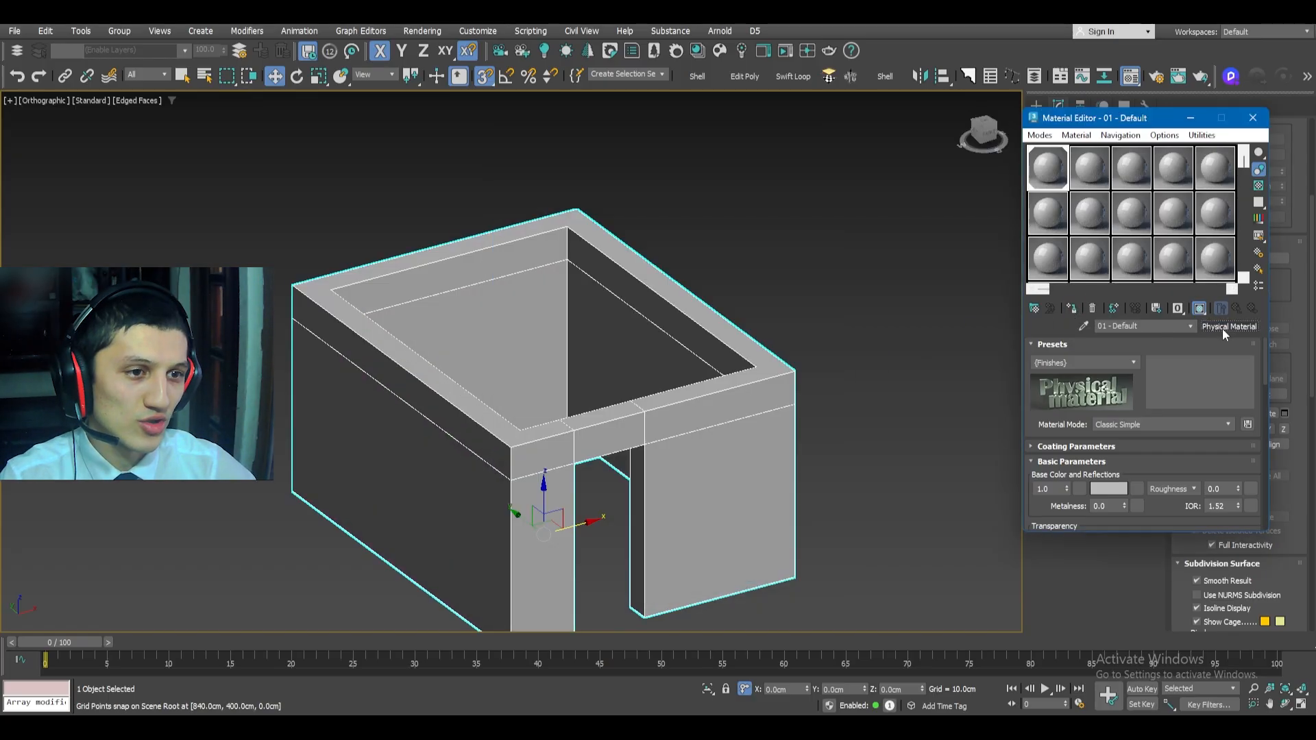
- Try switching the walls' material type to CoronaLightMtl
click(1222, 328)
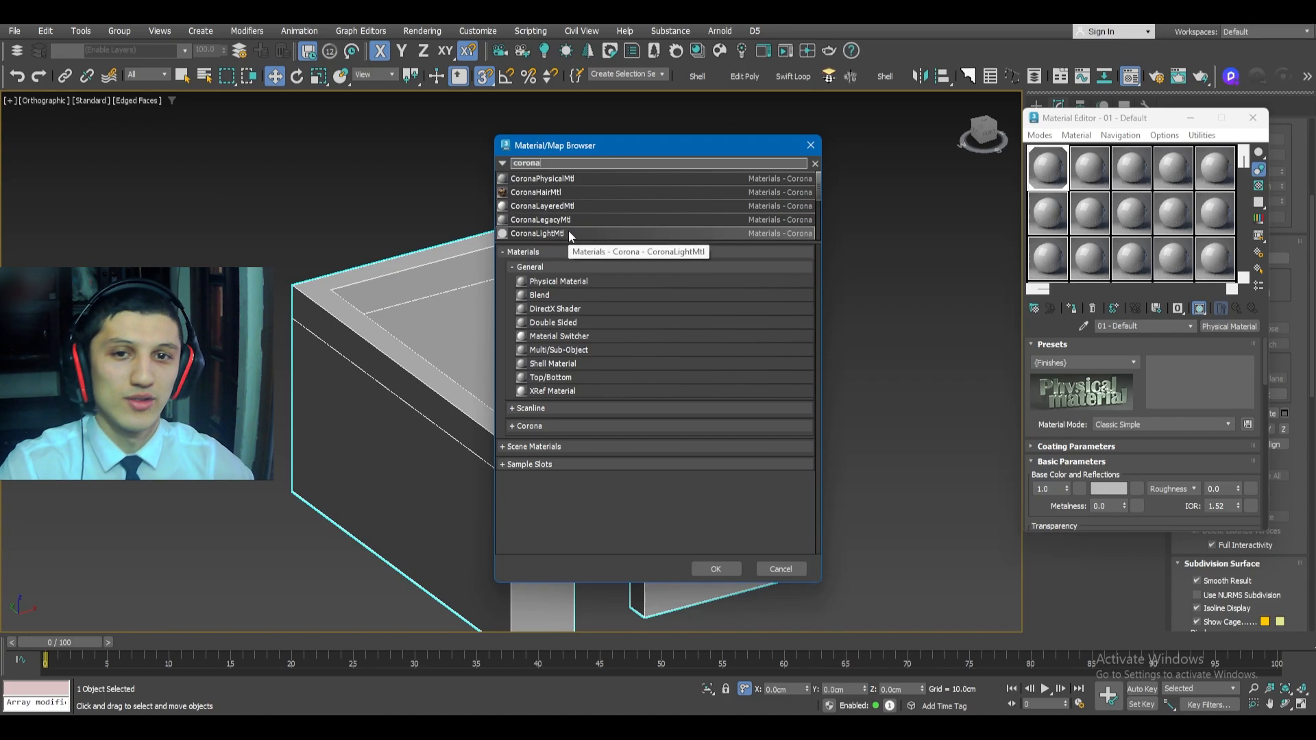
click(569, 235)
double_click(569, 233)
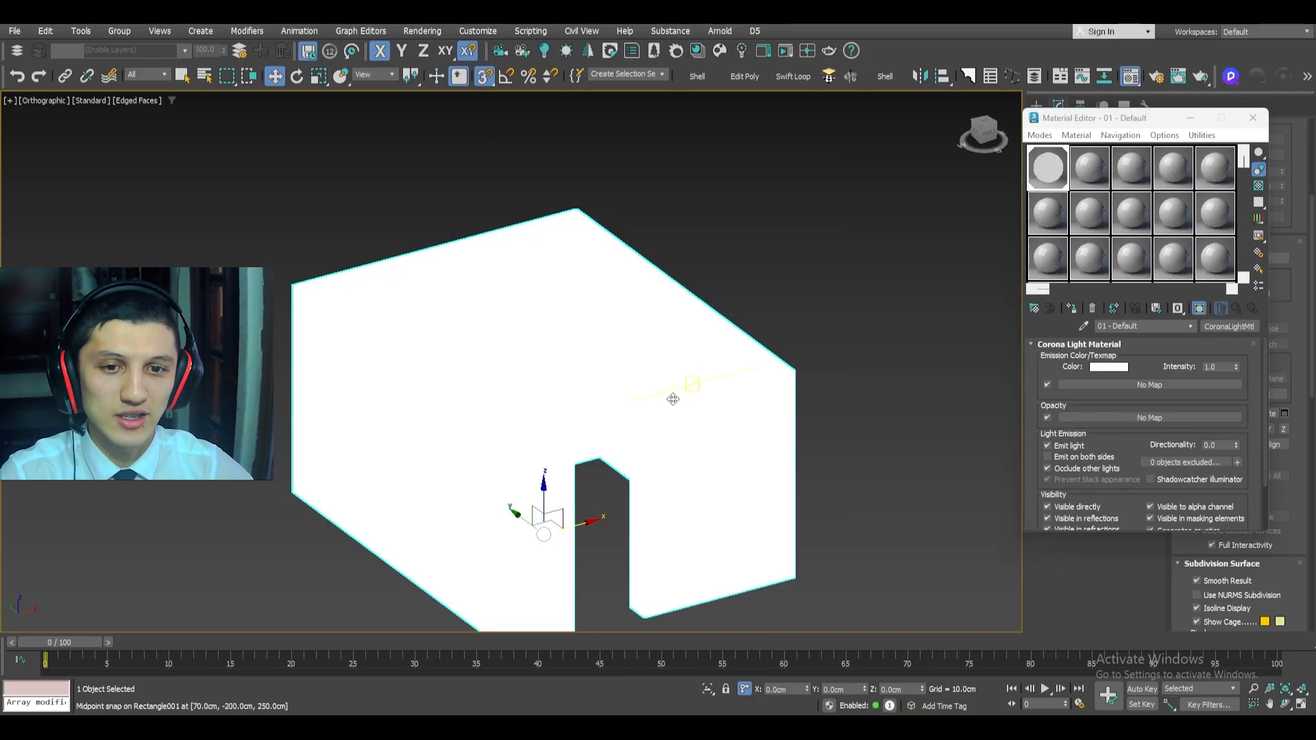
- Turn off the edged faces display in the viewport
scroll(647, 409, down, 3)
scroll(653, 412, up, 2)
key(F4)
mouse_move(653, 411)
alt+middle_down()
mouse_move(647, 391)
mouse_move(611, 403)
mouse_move(650, 391)
mouse_move(638, 393)
mouse_move(670, 288)
alt+middle_up()
- Undo the material type change to CoronaLightMtl
key(ctrl+z)
scroll(651, 339, up, 2)
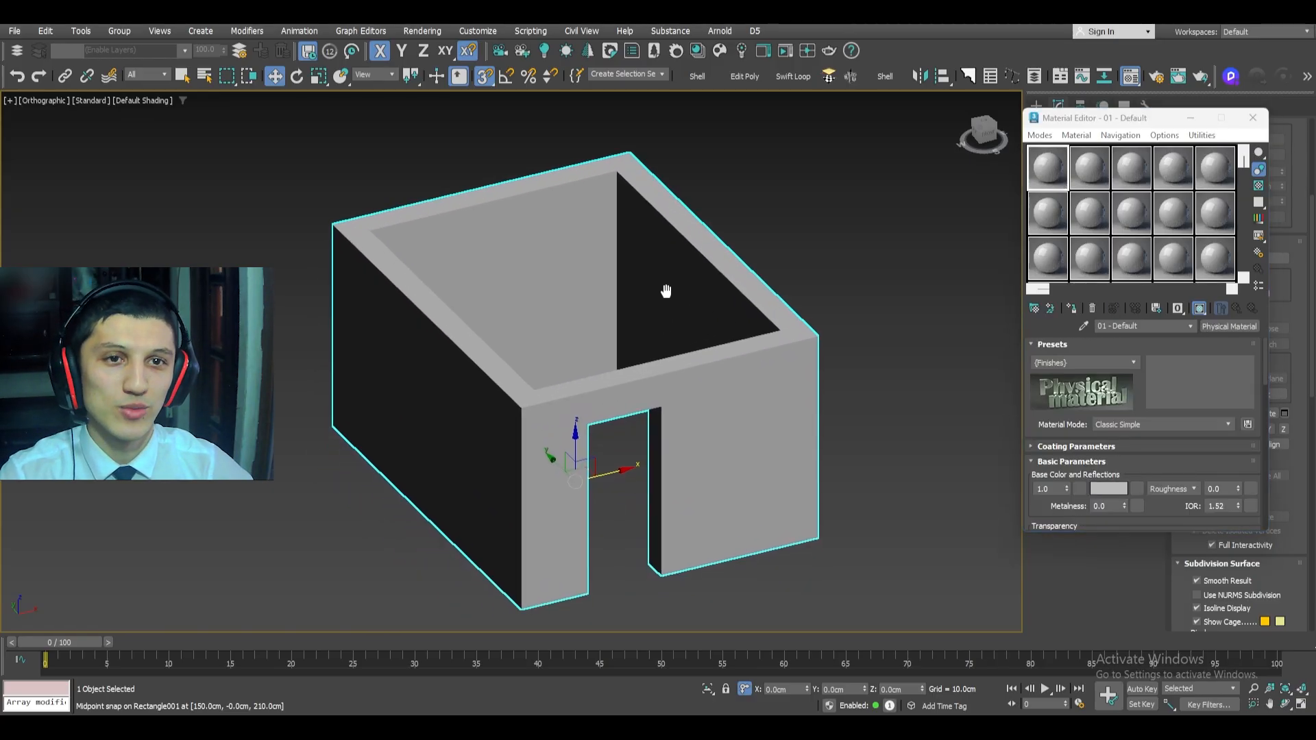
middle_drag(721, 343, 720, 332)
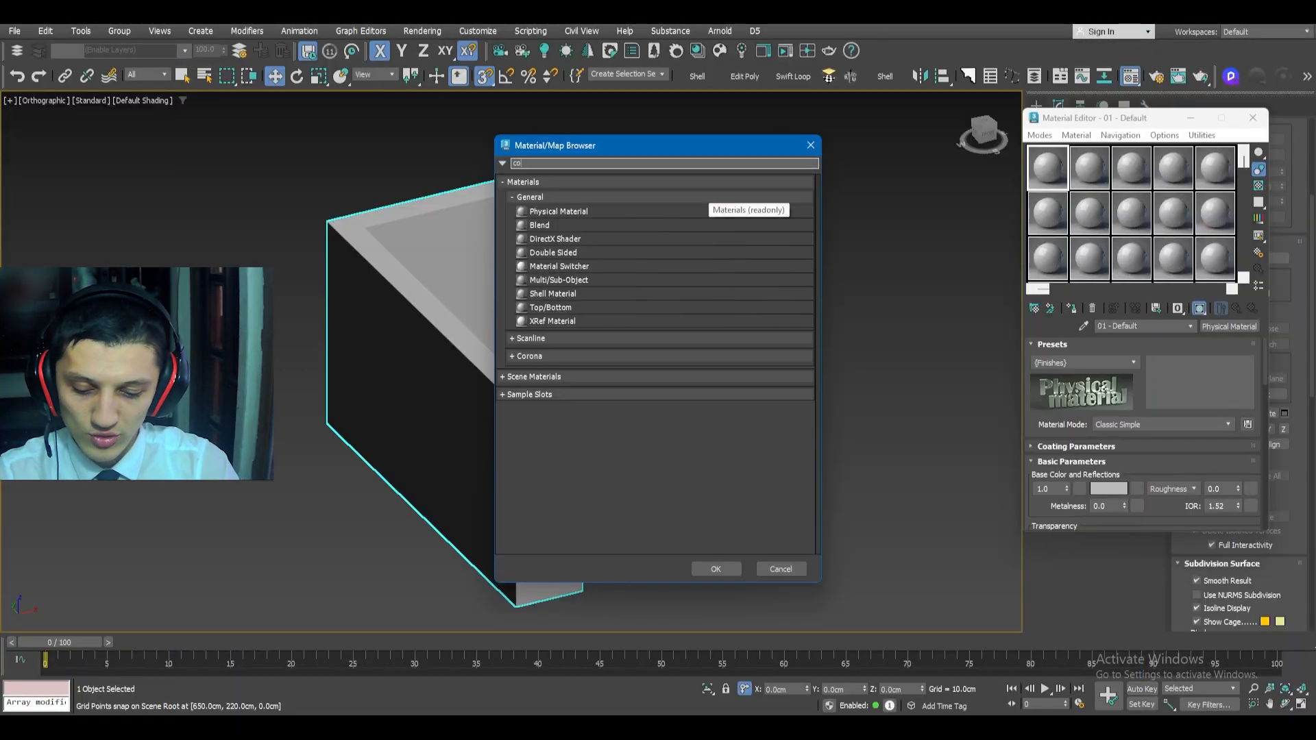
- Search the material types for "corona" and change the walls' material to CoronaLegacyMtl
text(rona)
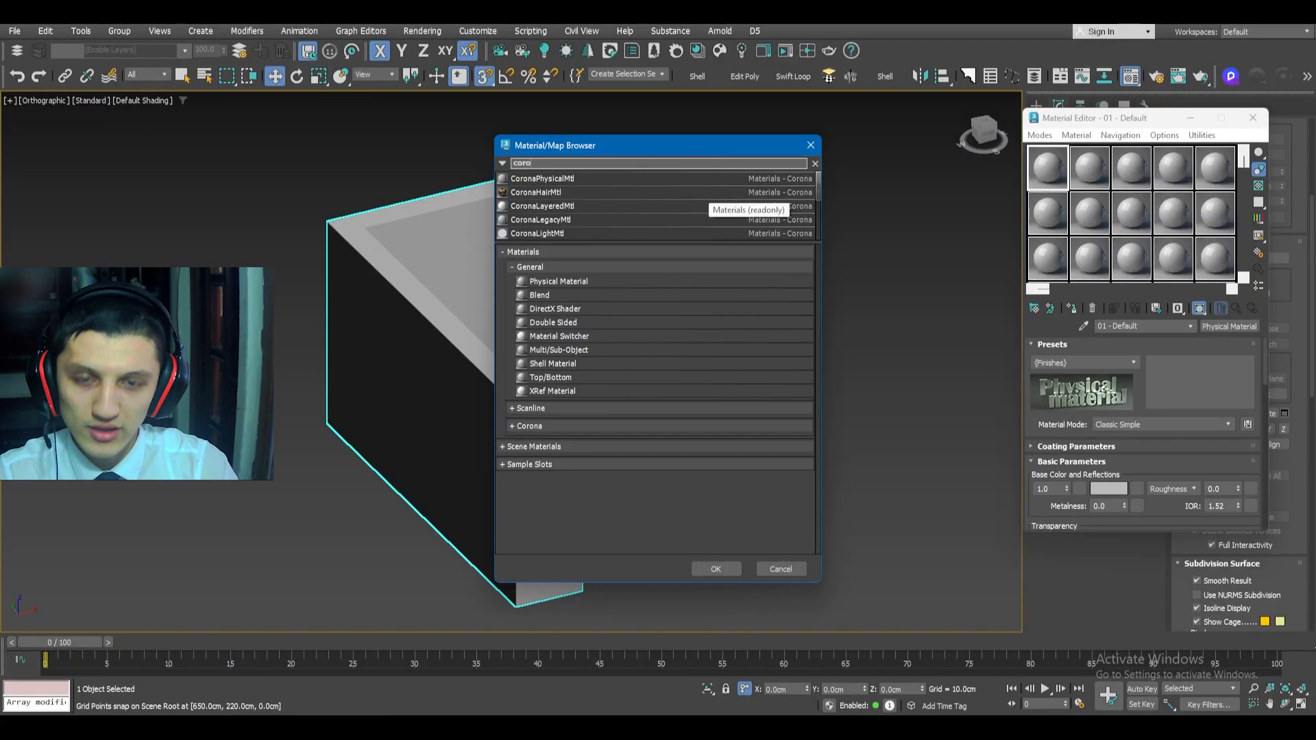
click(599, 218)
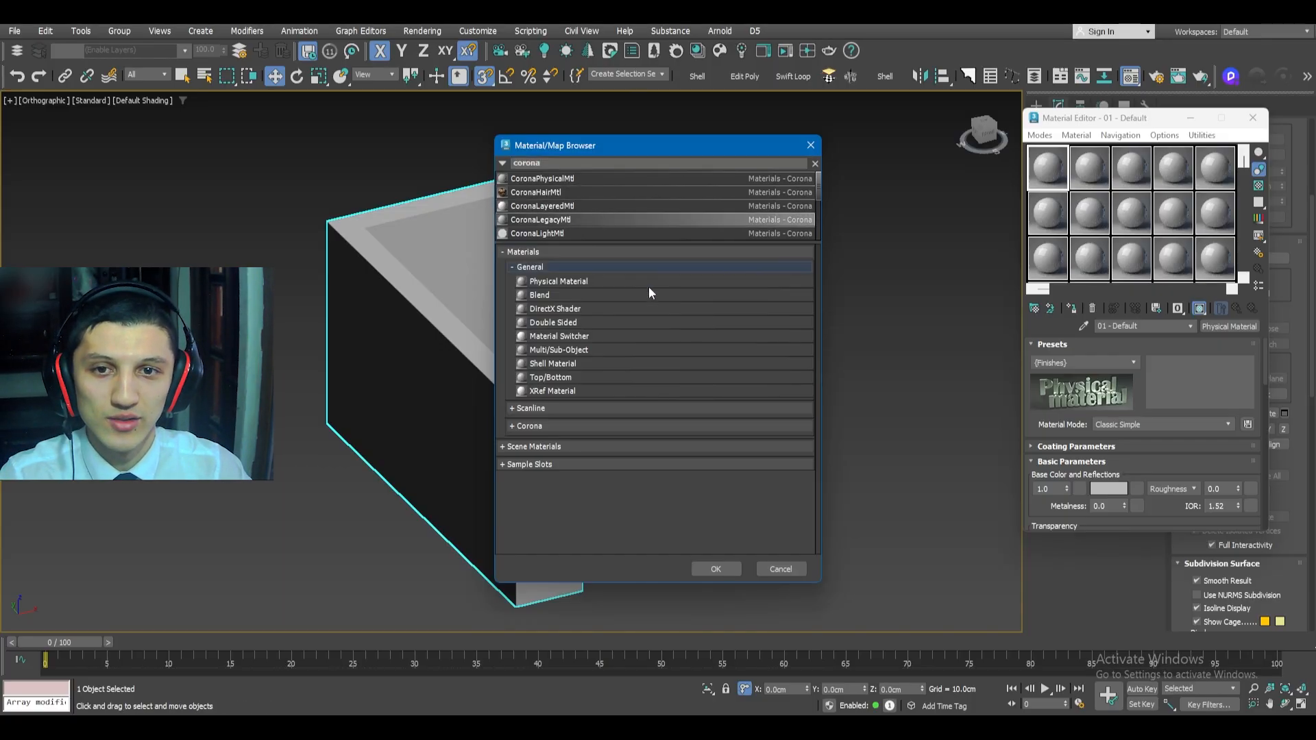
click(716, 567)
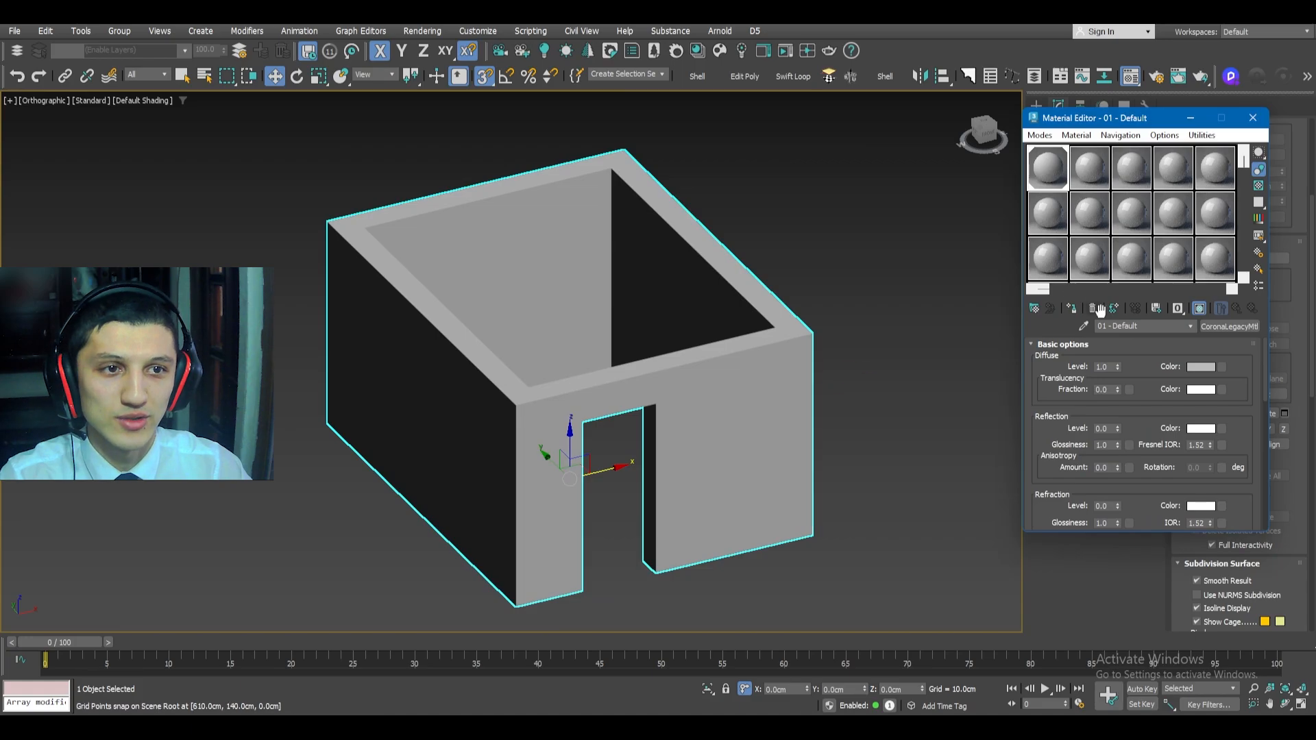
- Set the material's diffuse color to bright red, hex ED0000
click(1205, 367)
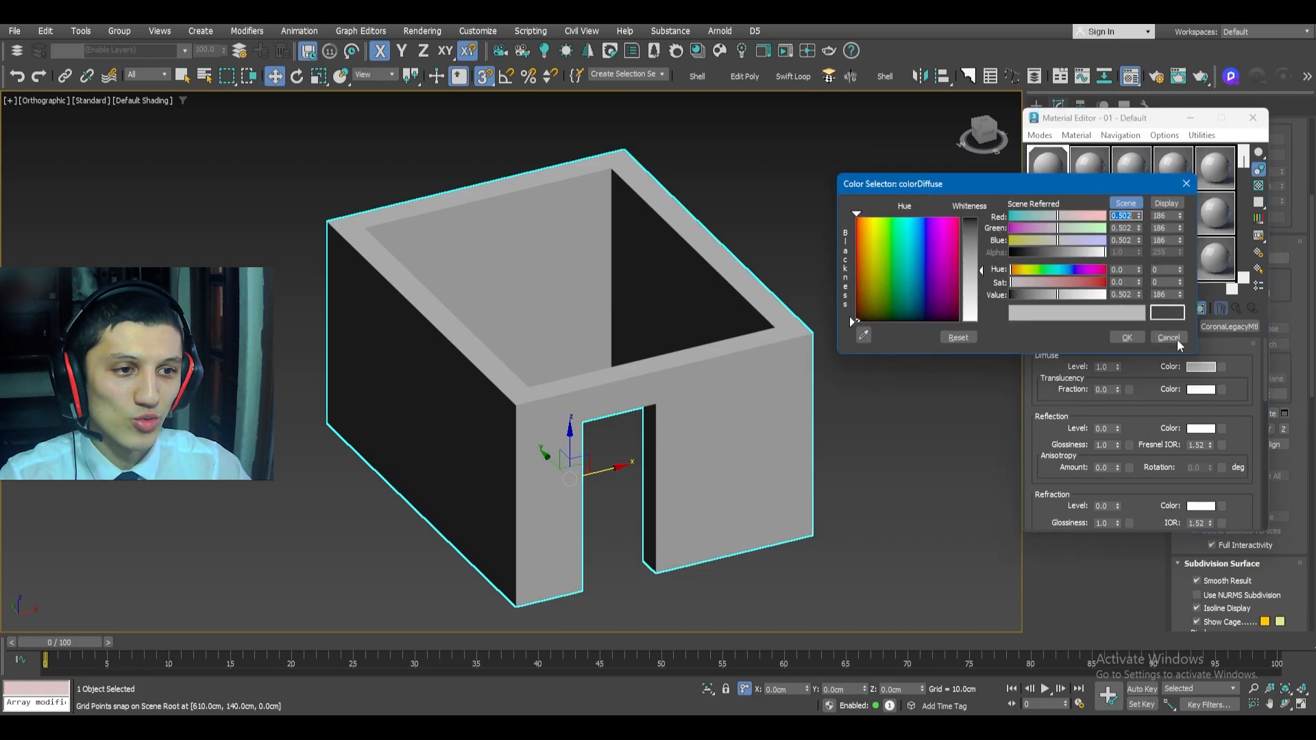
drag(1060, 295, 1021, 299)
drag(1043, 185, 461, 238)
drag(480, 337, 526, 338)
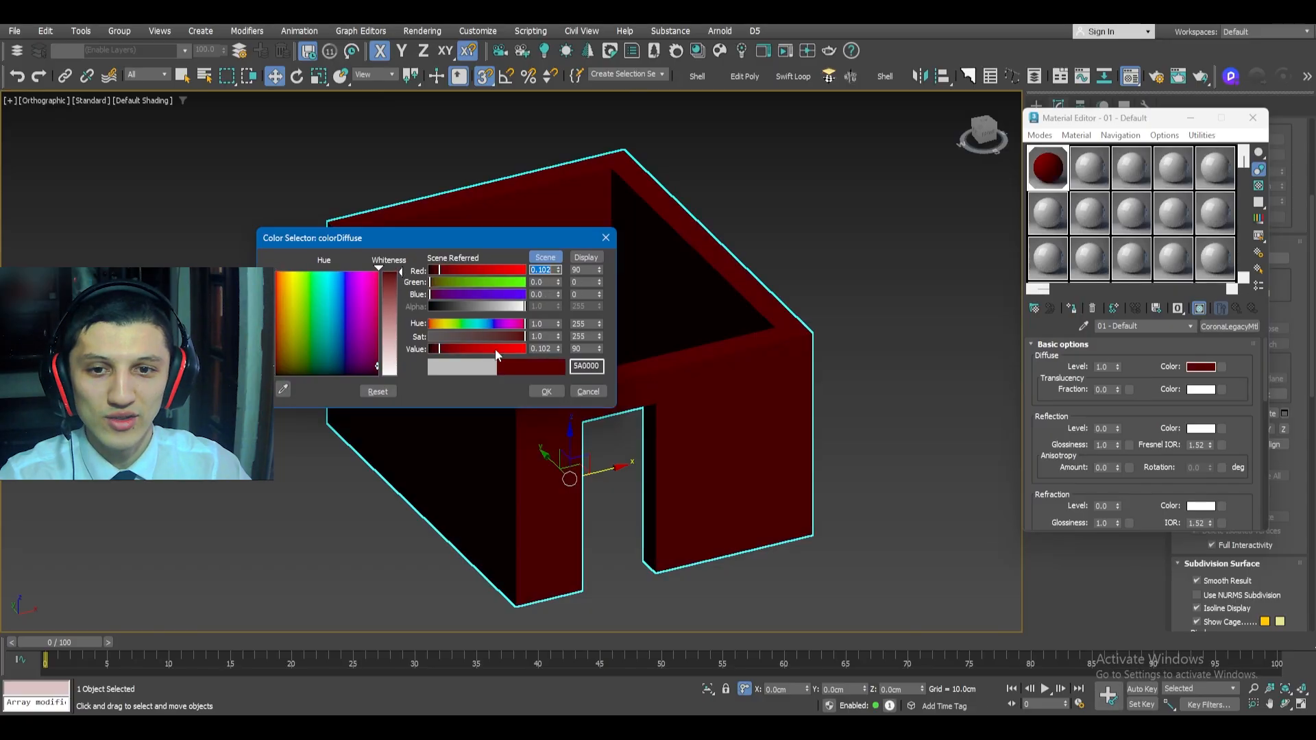
click(493, 349)
click(510, 348)
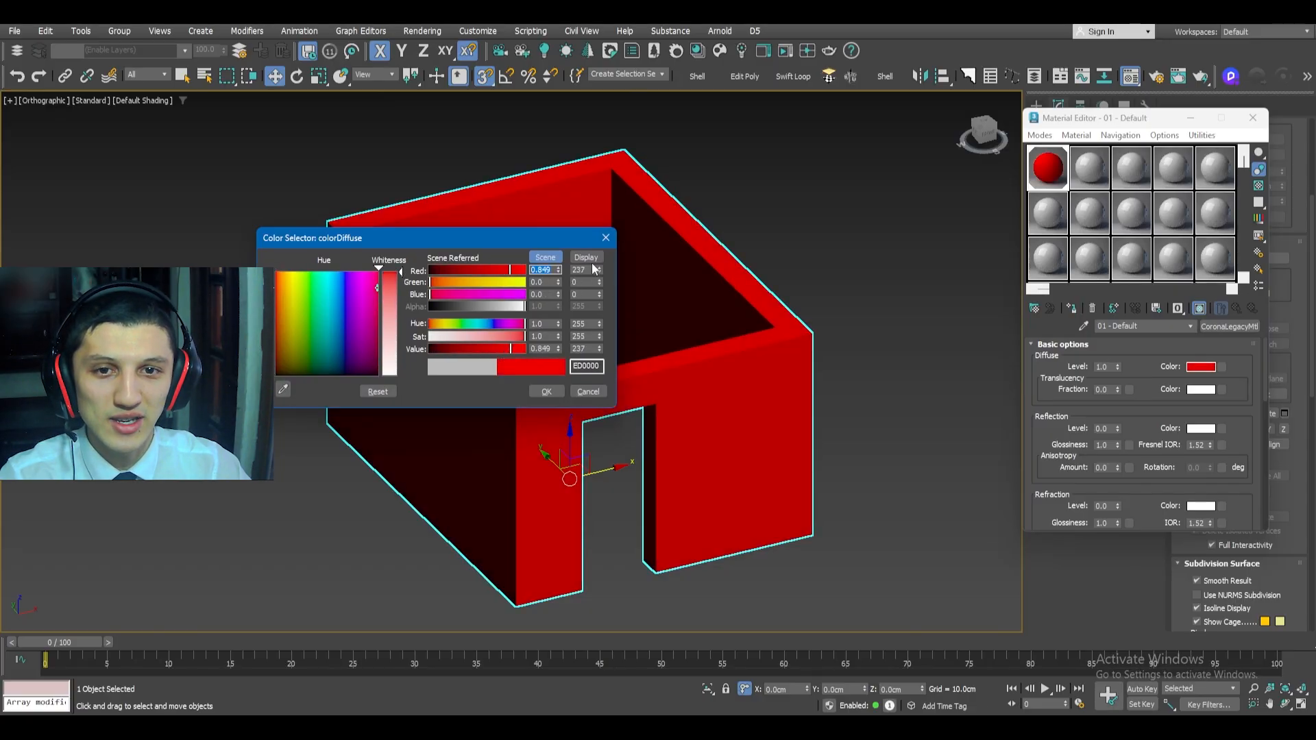
click(546, 392)
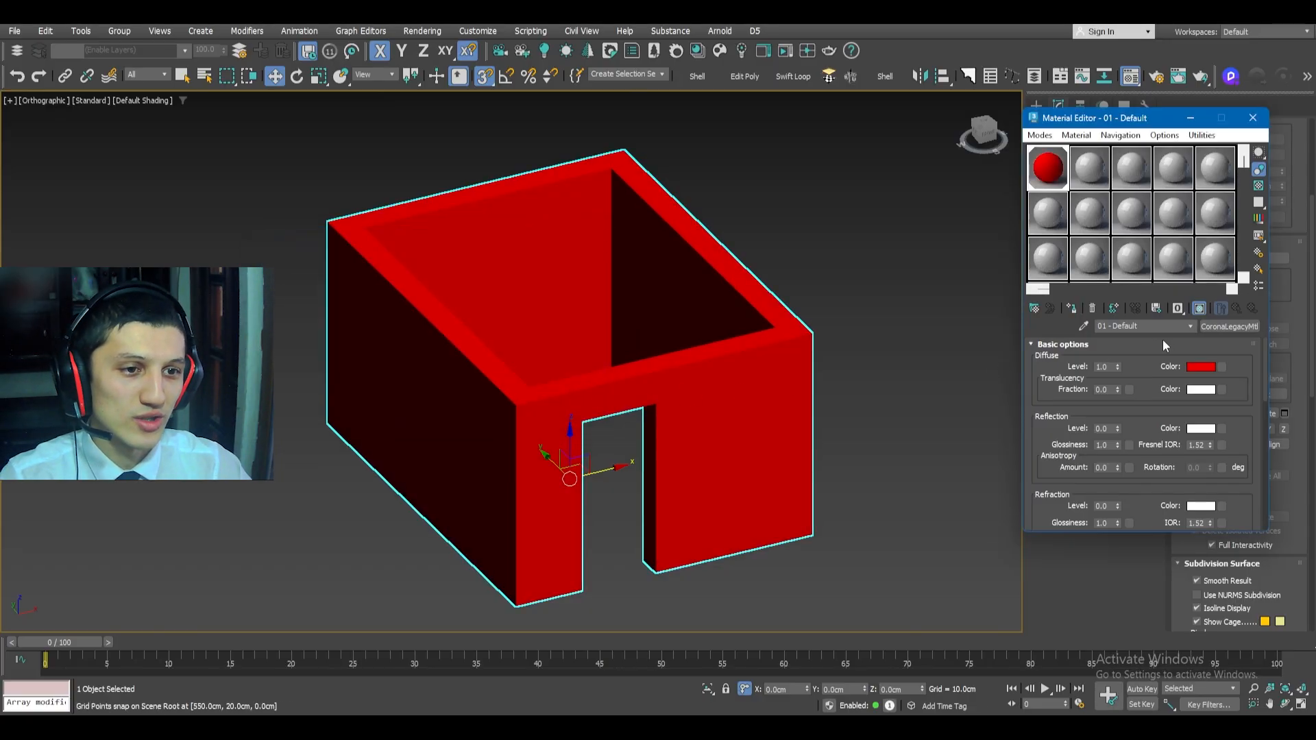
- Try a translucency fraction of 1 on the red material, then undo it
click(1106, 390)
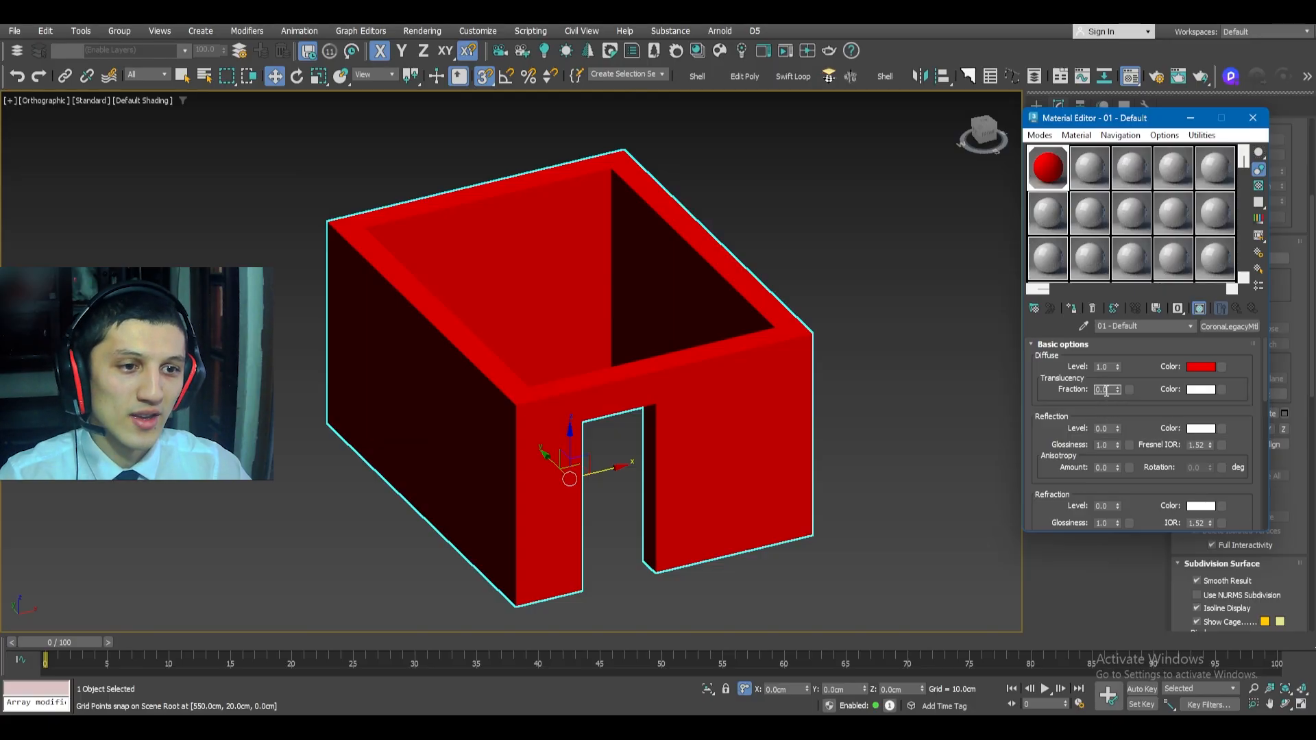
text(1)
key(Return)
mouse_move(773, 344)
middle_down()
mouse_move(786, 348)
mouse_move(779, 369)
middle_up()
scroll(779, 348, up, 2)
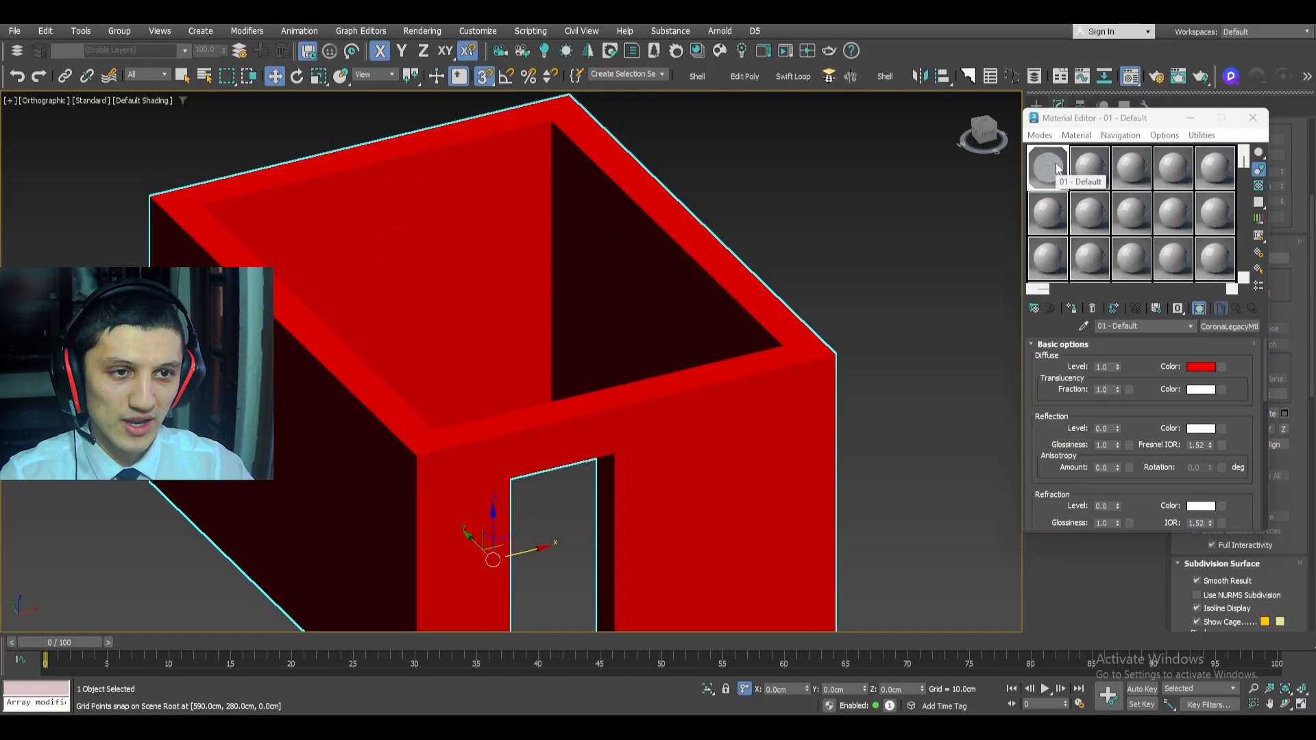
key(ctrl+z)
- Preview the material enlarged with a translucency fraction of 1, then reset the fraction to 0 and close the preview
double_click(1055, 163)
drag(536, 146, 479, 112)
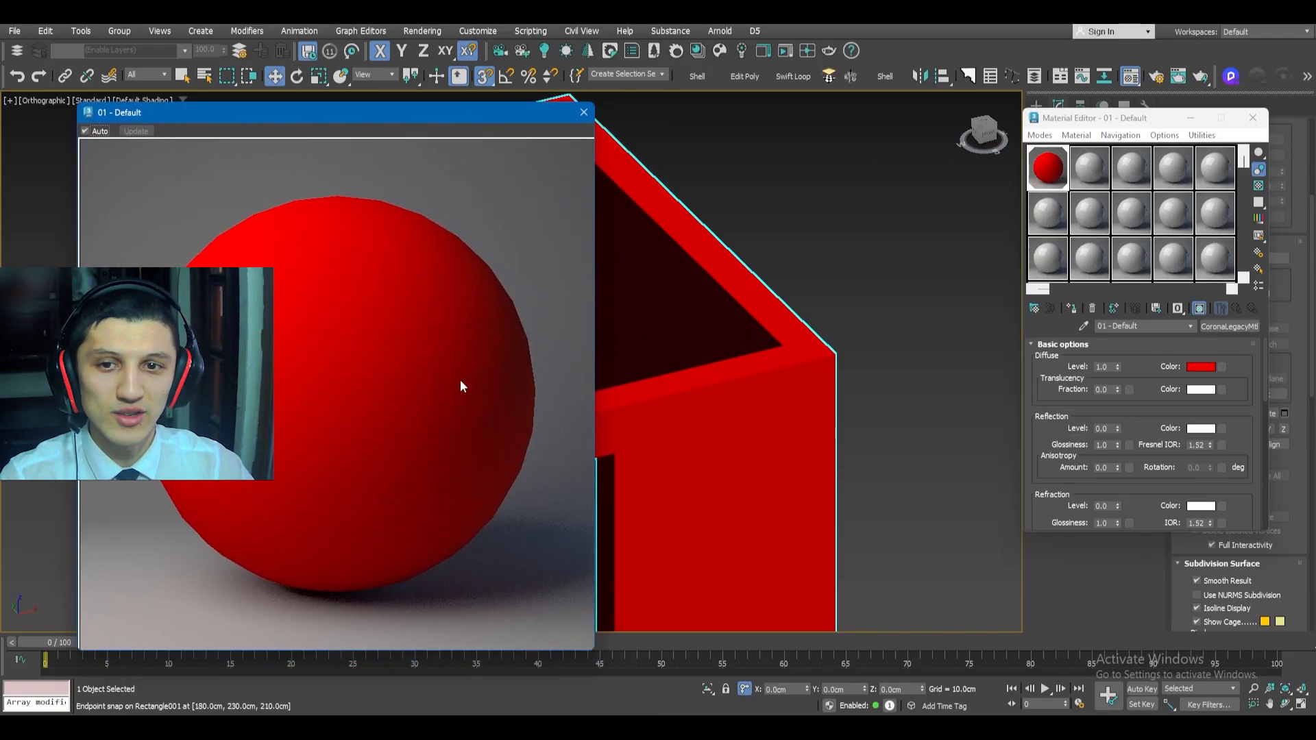
double_click(1105, 389)
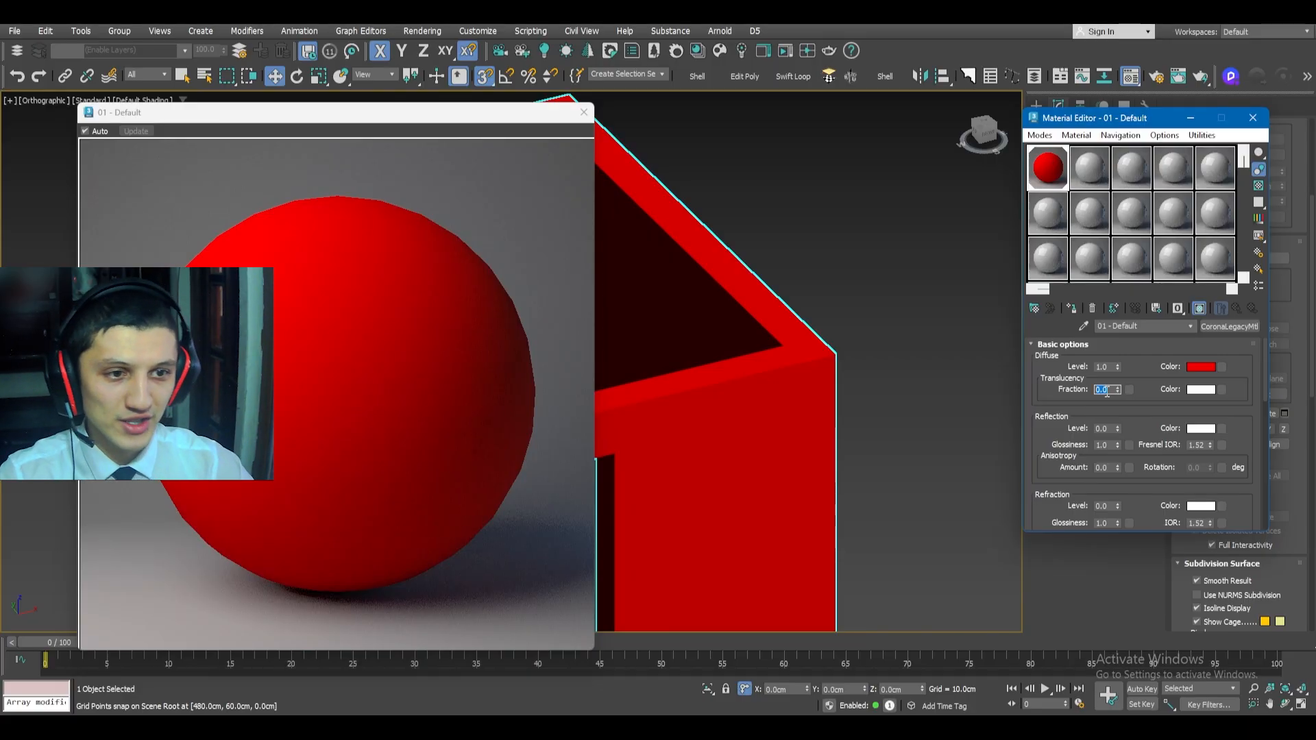
key(Return)
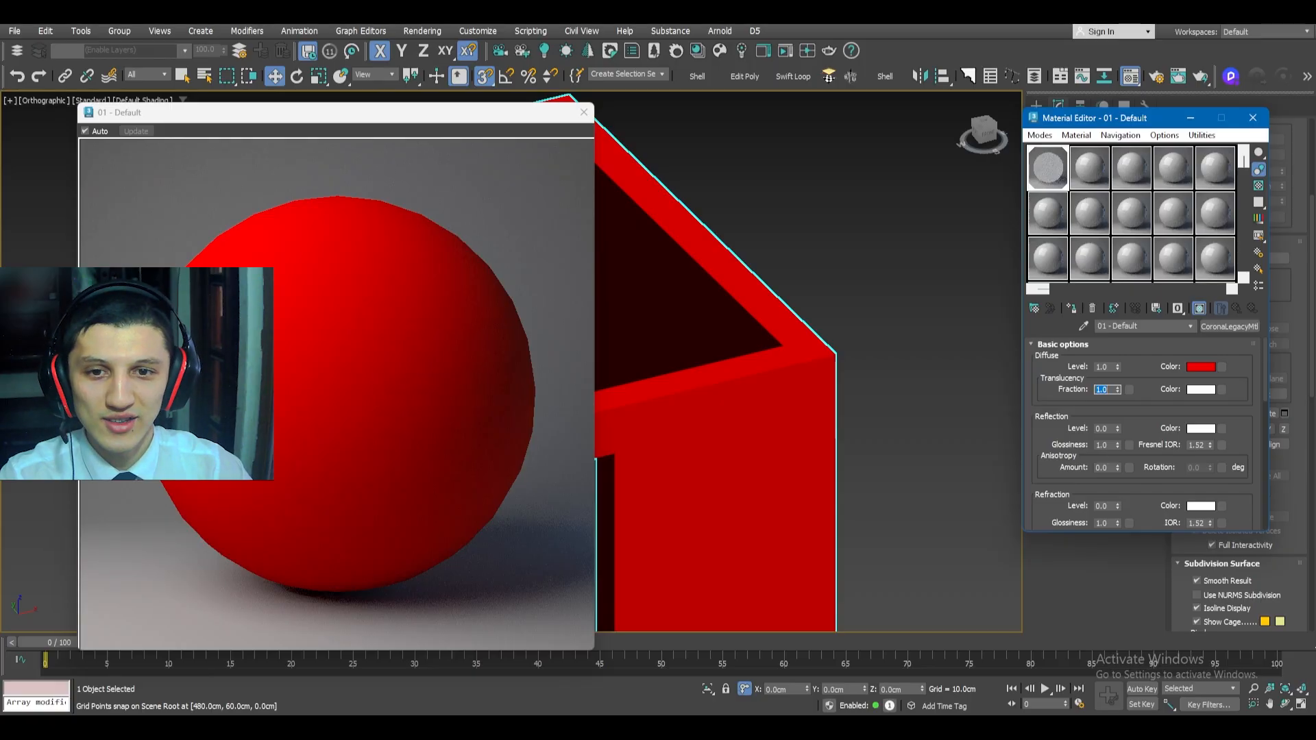
middle_drag(659, 339, 678, 311)
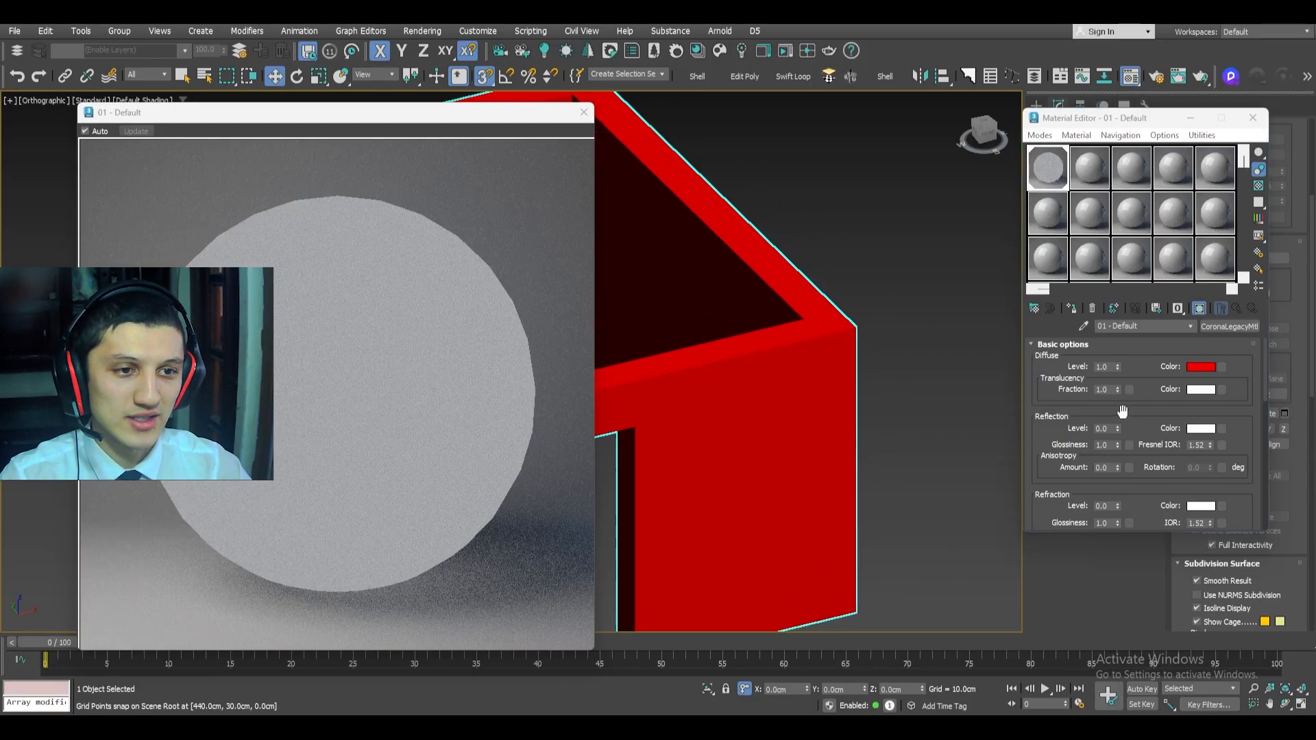
right_click(1117, 389)
click(584, 111)
- Set the material's reflection level to 1 and open its enlarged preview
double_click(1109, 428)
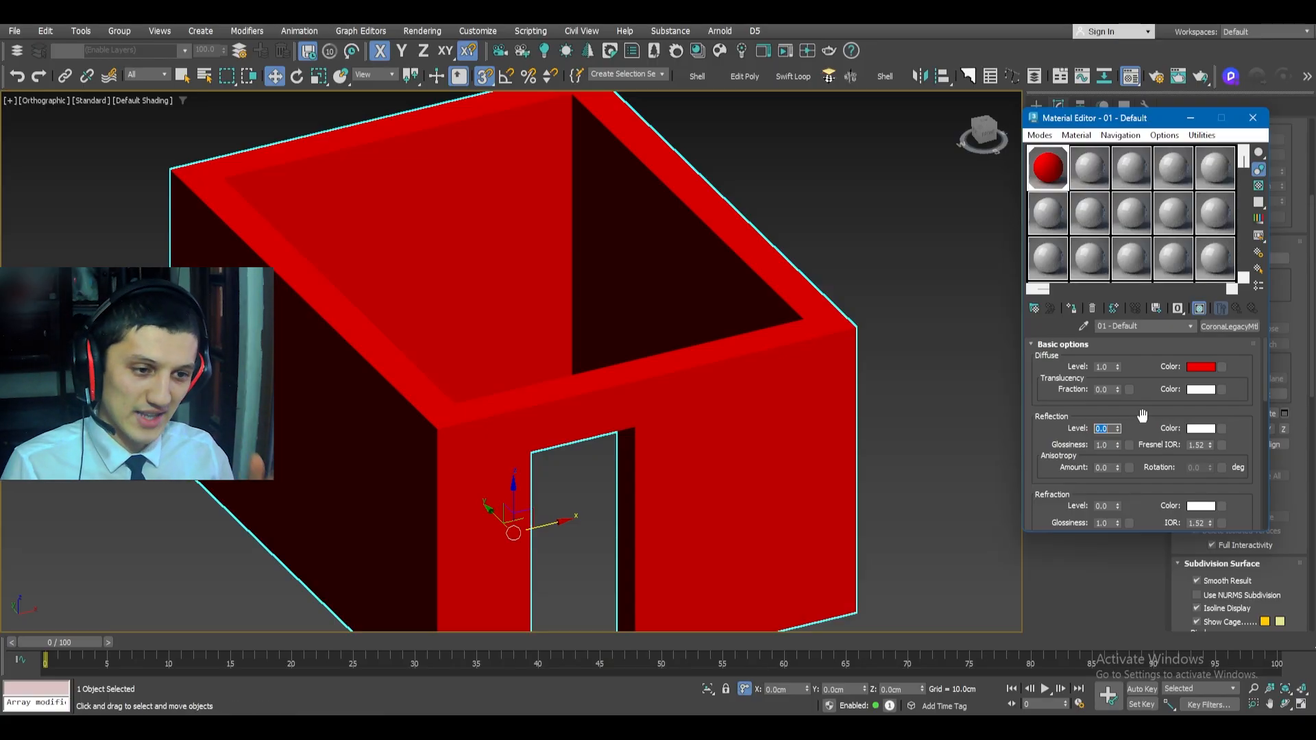
click(1118, 431)
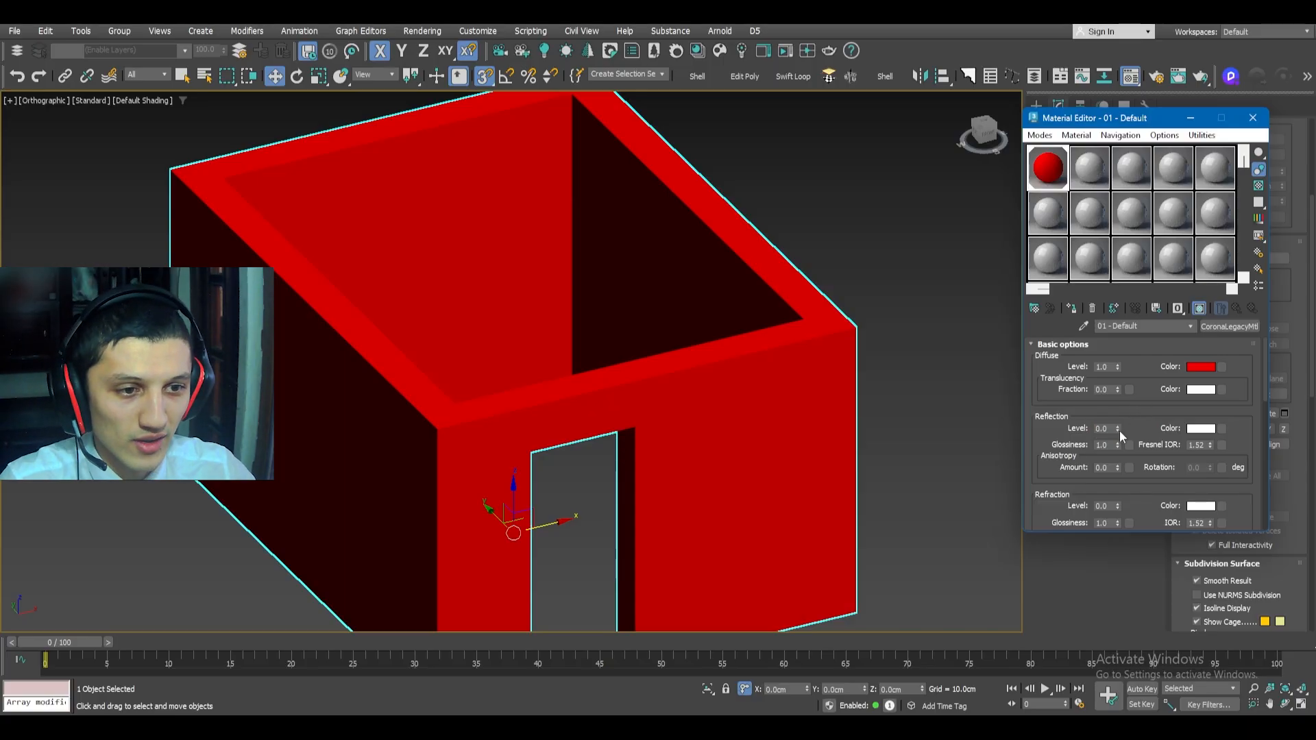
double_click(1106, 432)
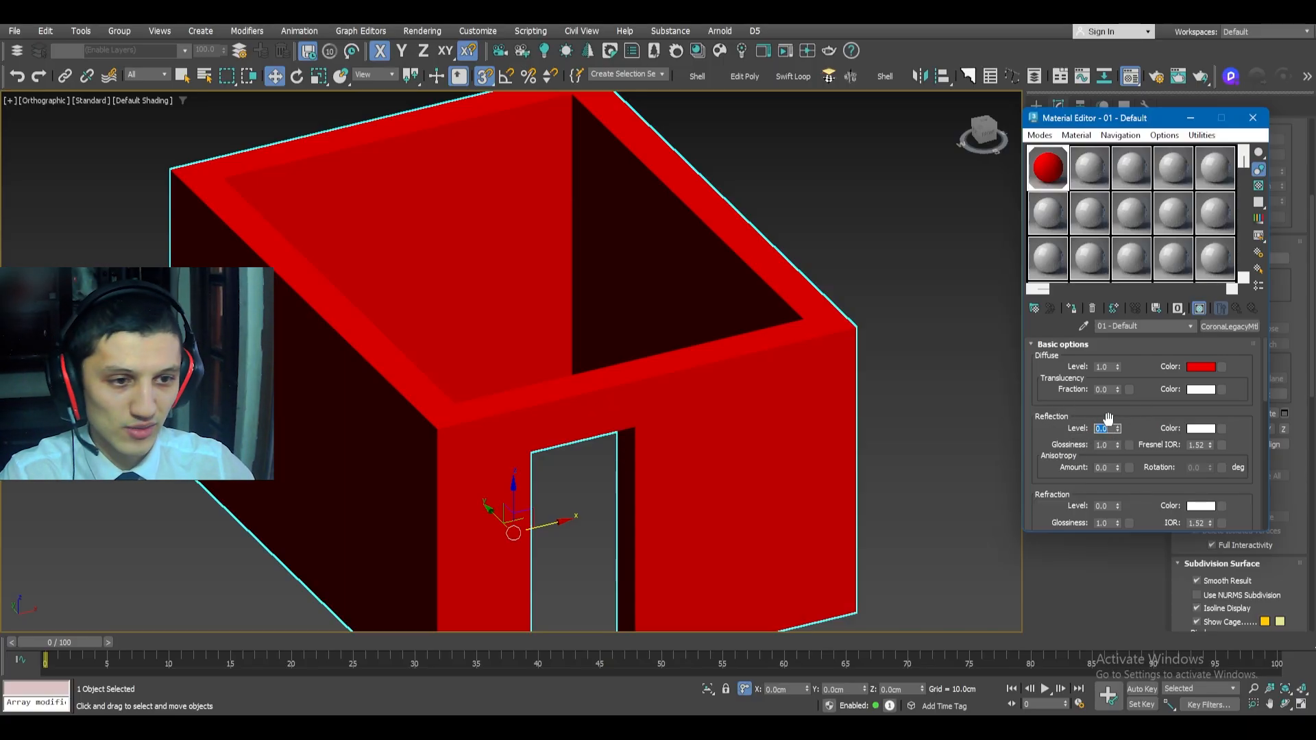
text(1)
key(Return)
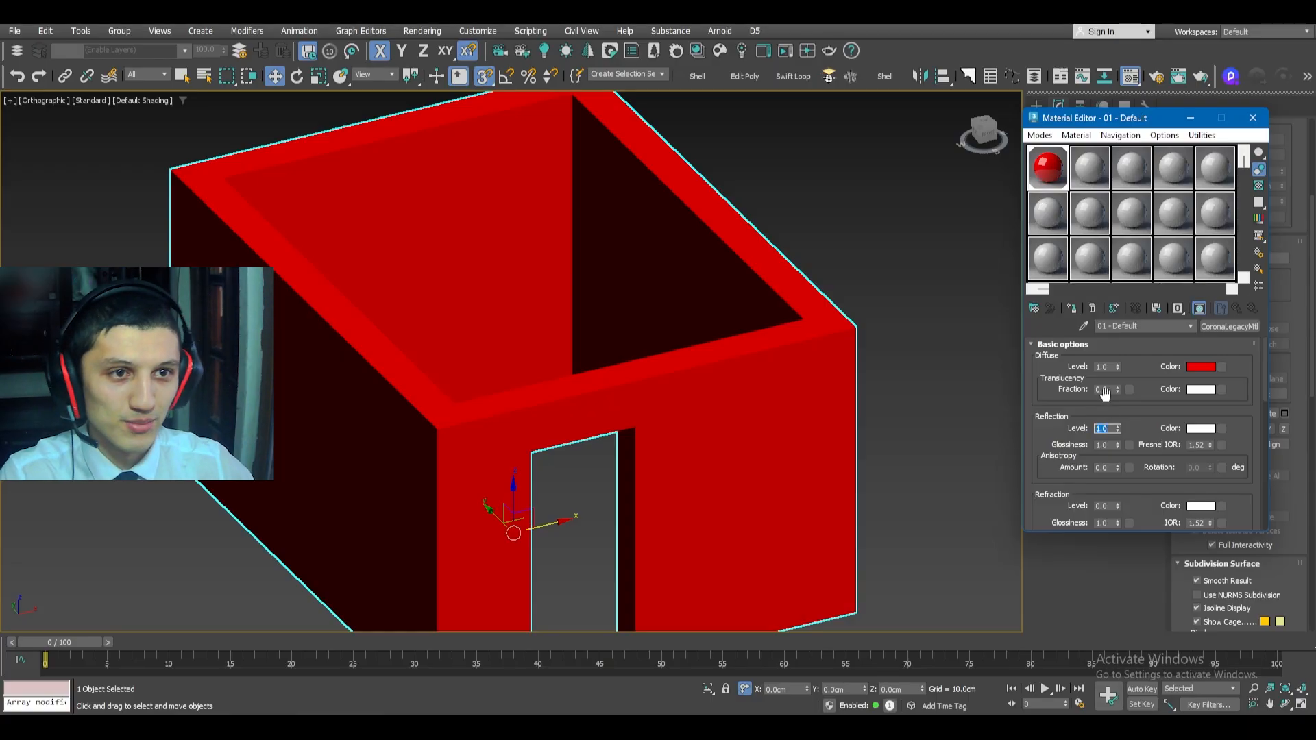
double_click(1055, 179)
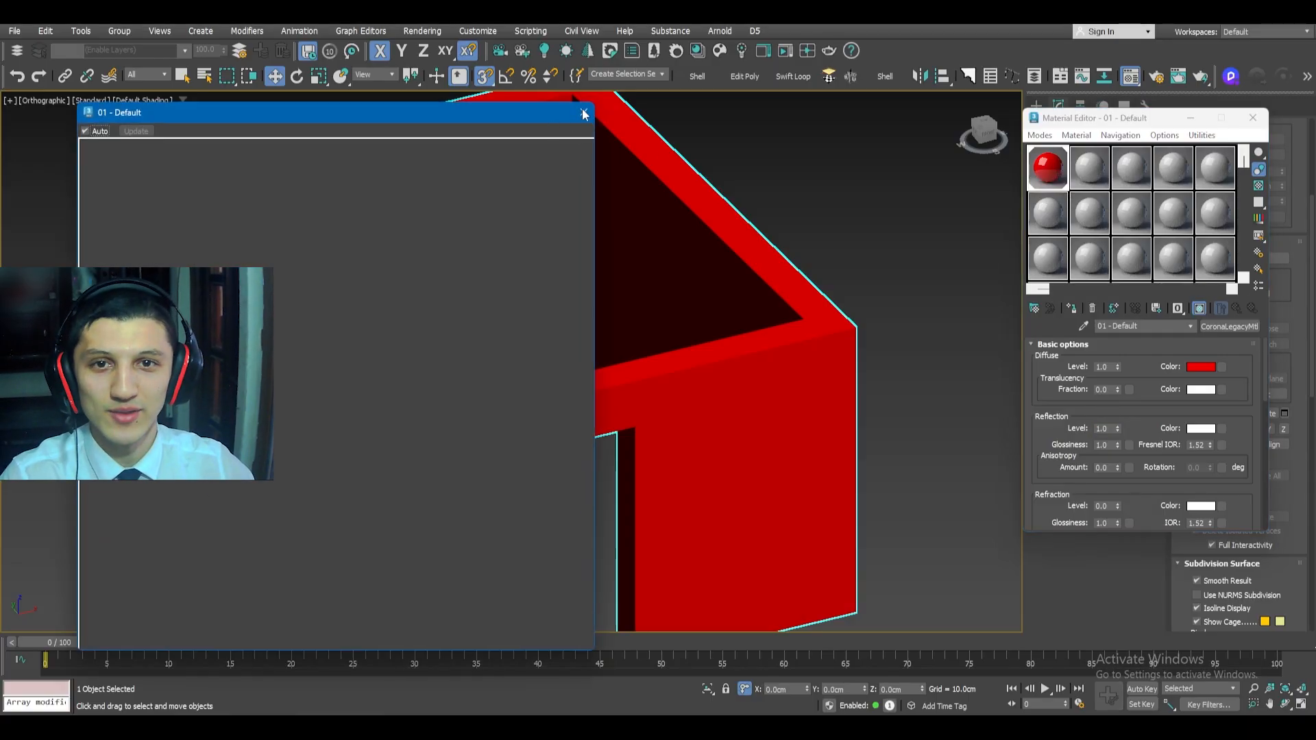
click(1140, 426)
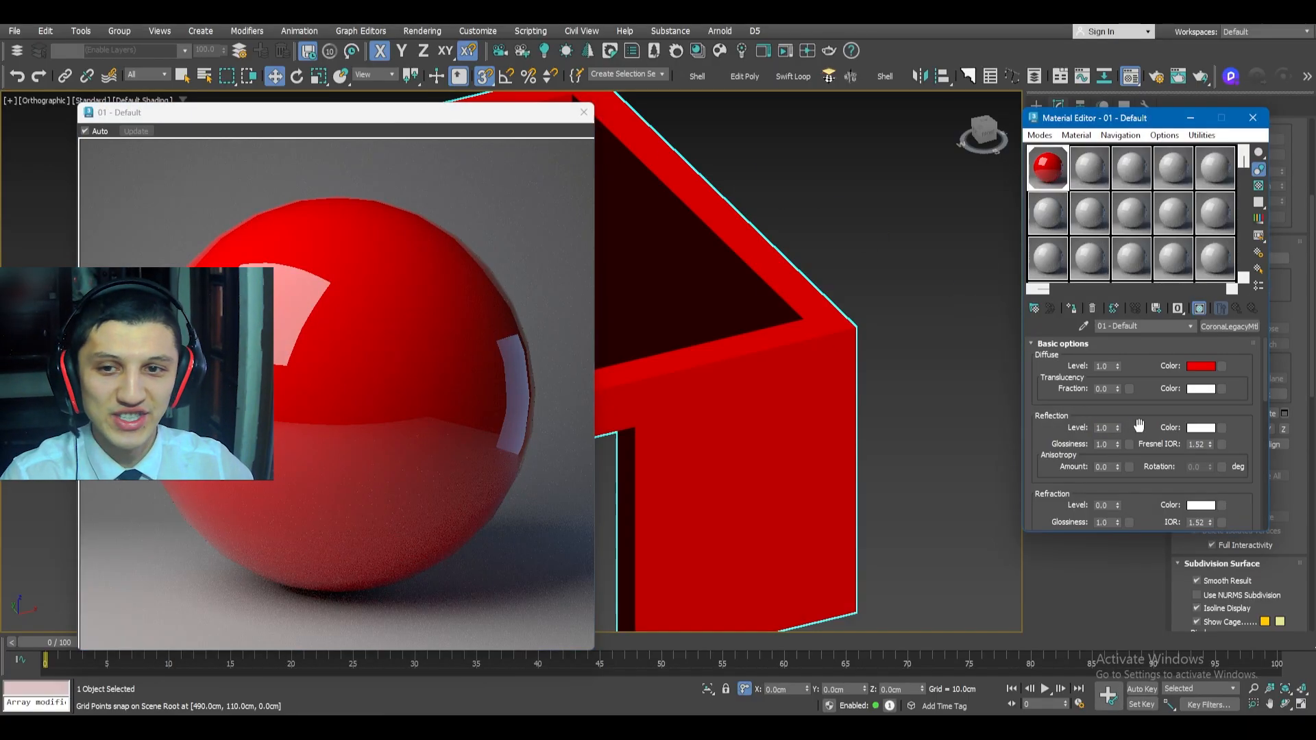
- Set the material's reflection glossiness to 0.5
double_click(1103, 442)
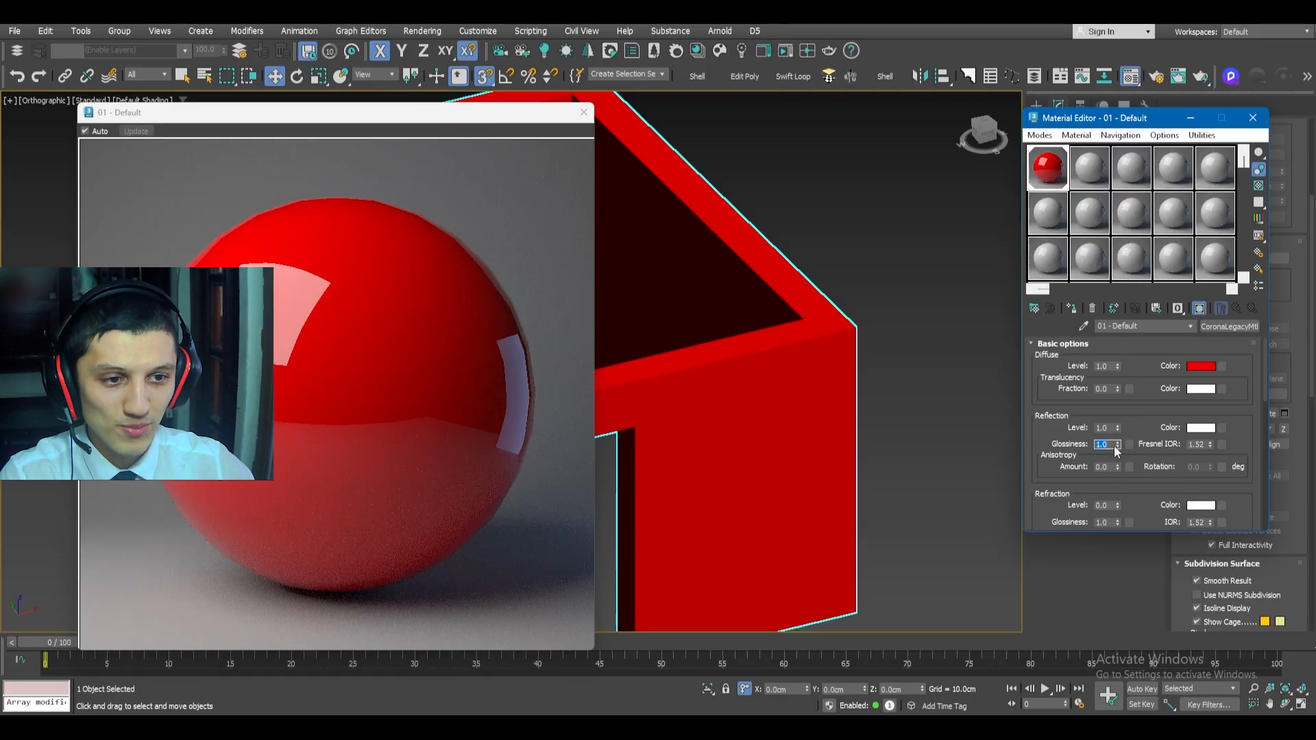
text(0.5)
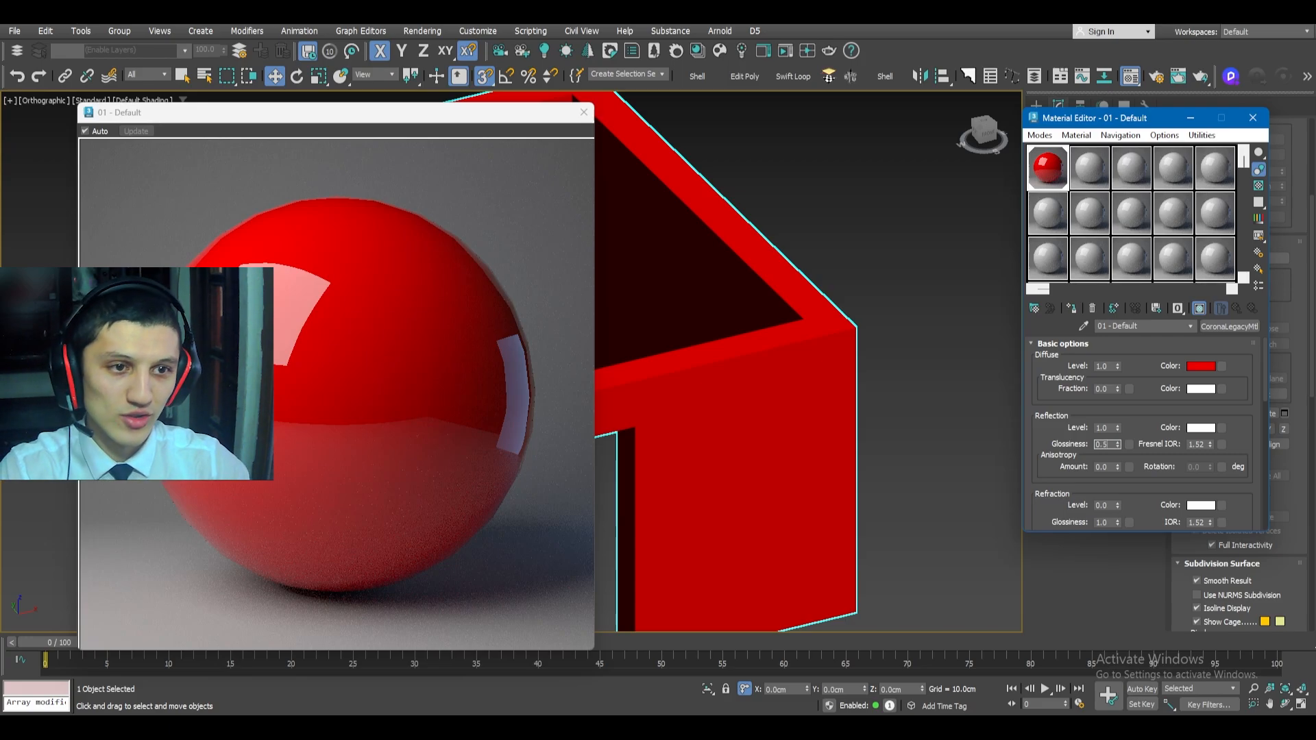
key(Return)
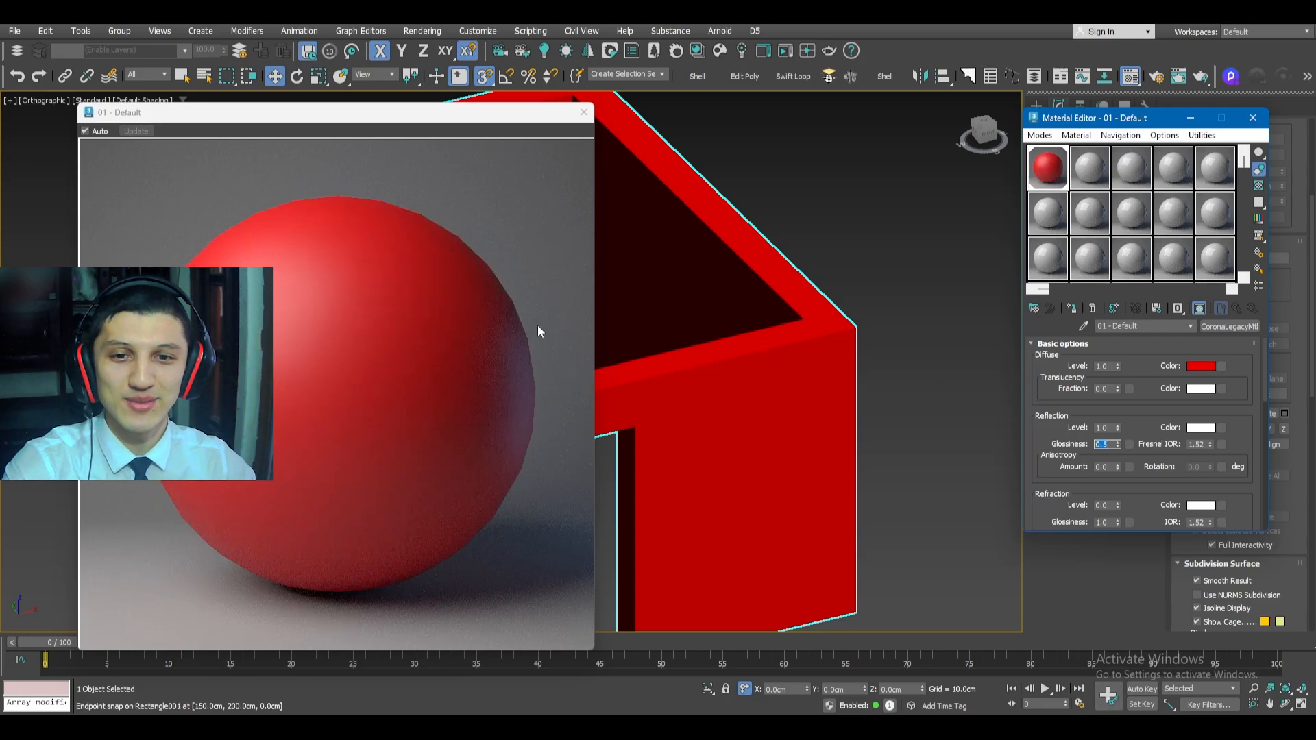
- Undo the glossiness and reflection level changes, then close the enlarged preview
key(ctrl+z)
key(ctrl+z)
key(ctrl+z)
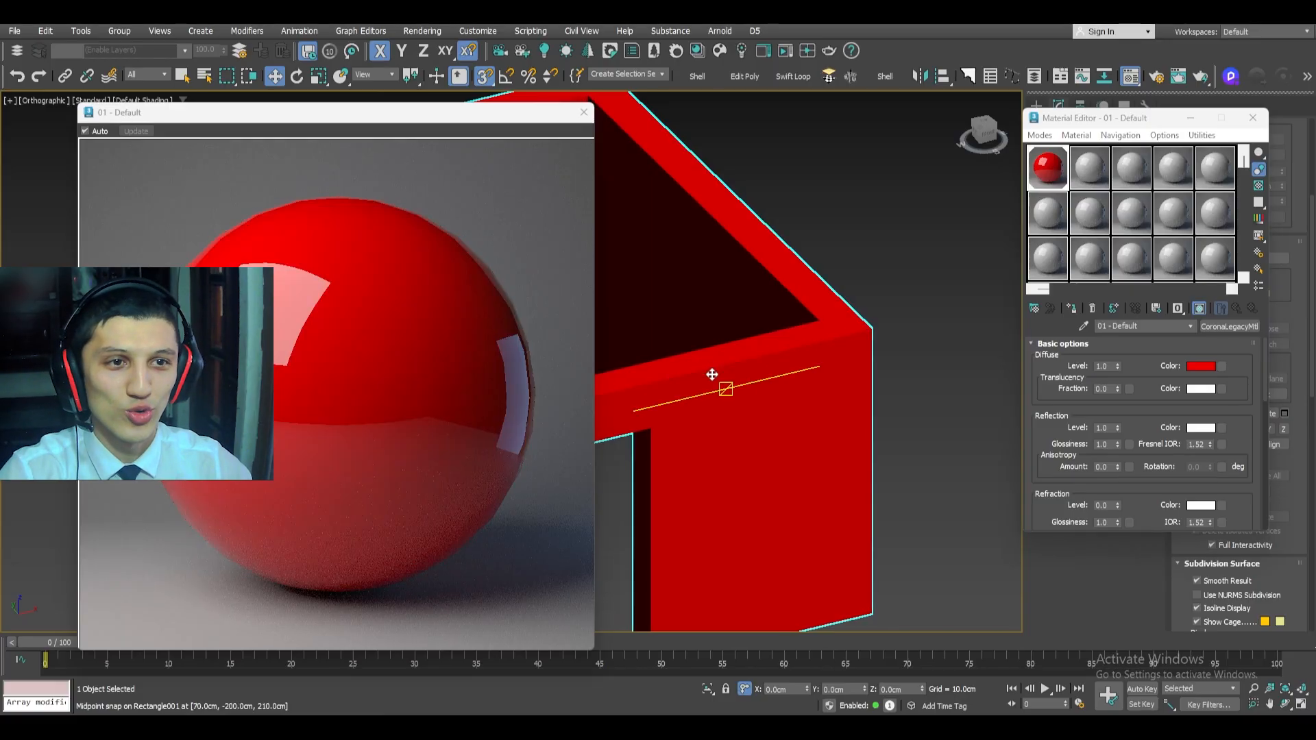
click(583, 112)
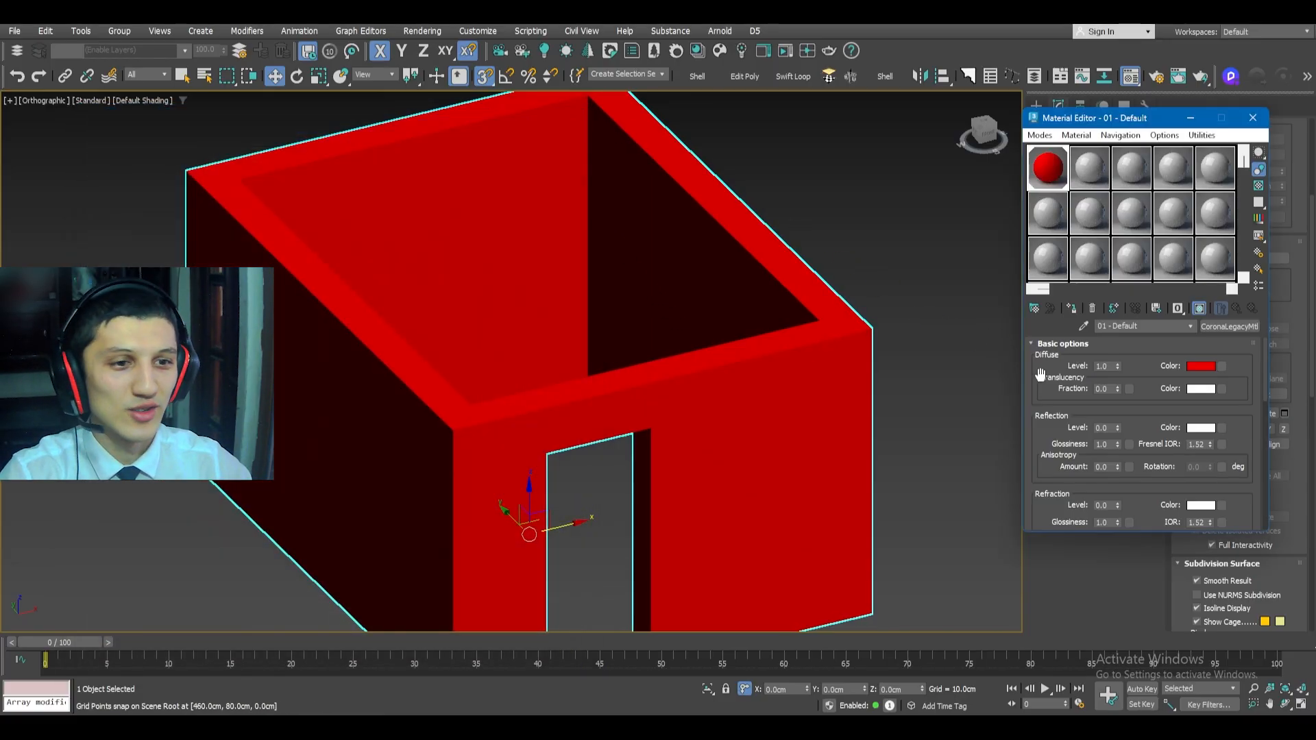
- Assign a Bitmap map to the diffuse color of the material
click(1222, 367)
click(811, 146)
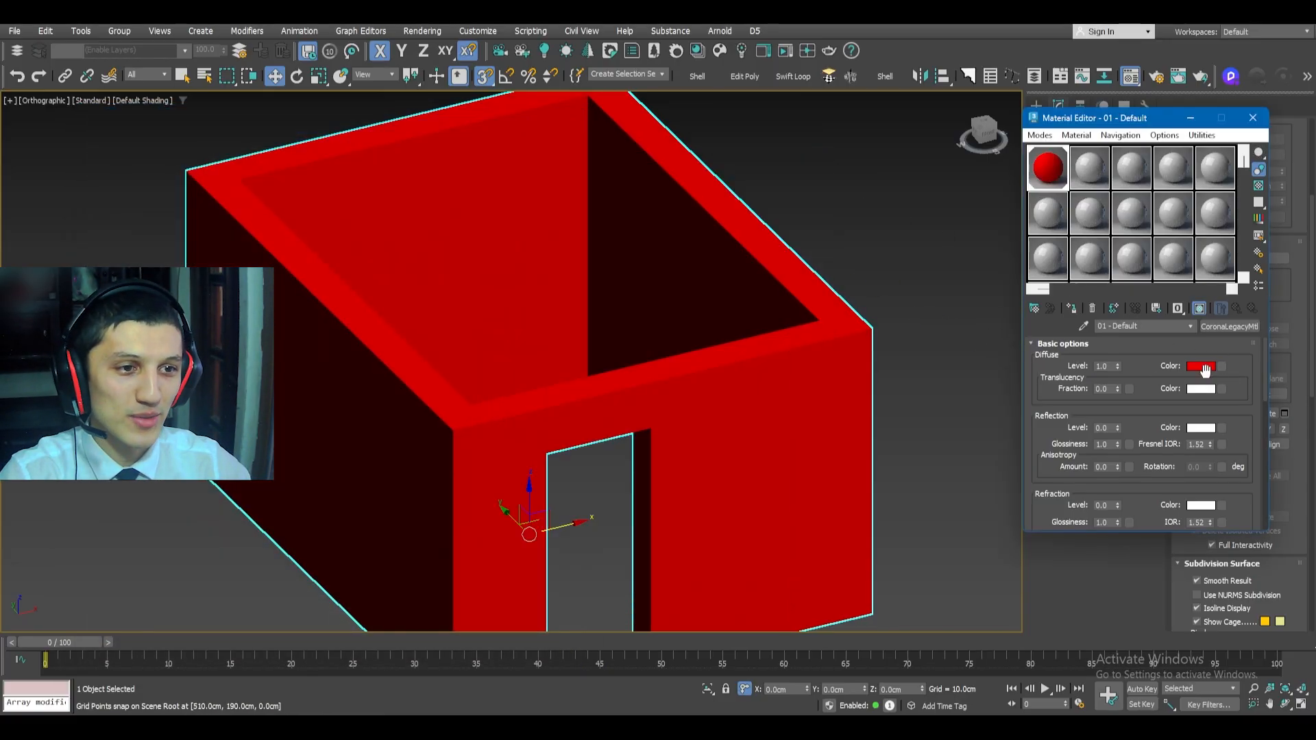
click(1224, 367)
click(610, 212)
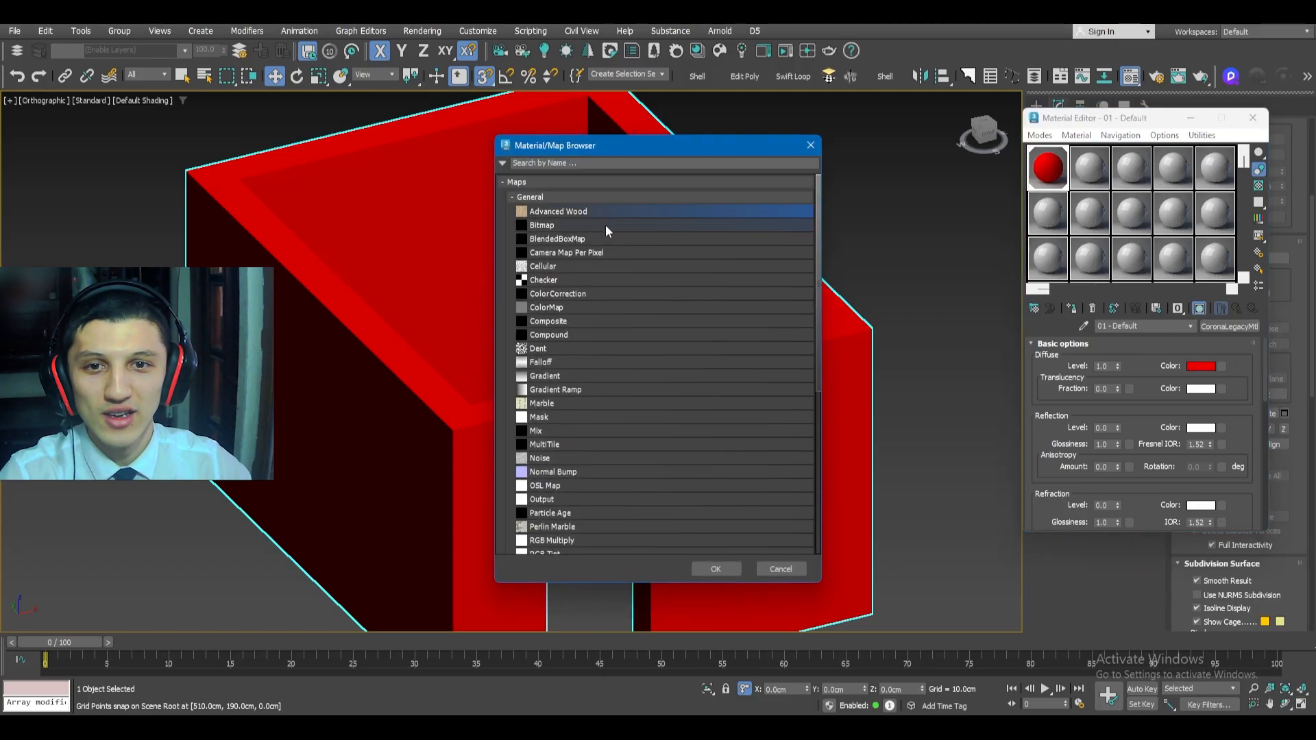
double_click(565, 226)
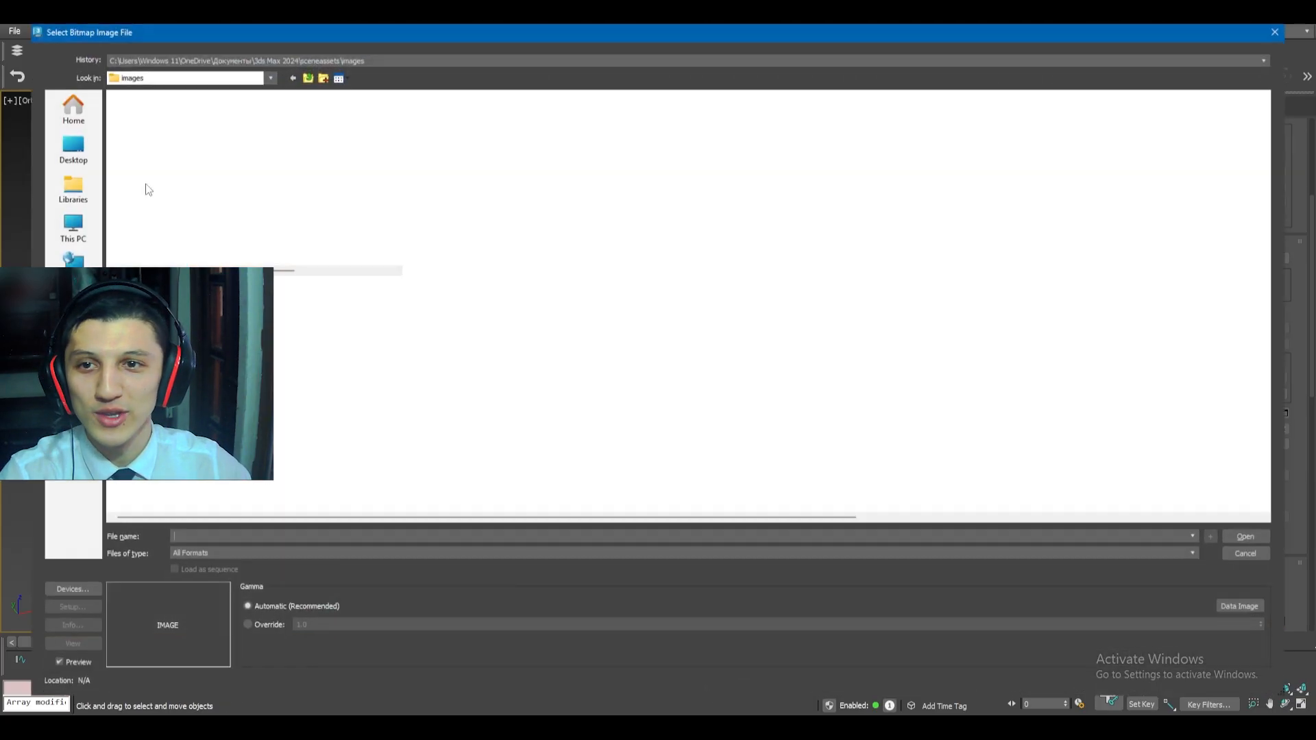
- Load the shower-head image from the Render folder of the bathroom project on drive D as the bitmap
click(57, 143)
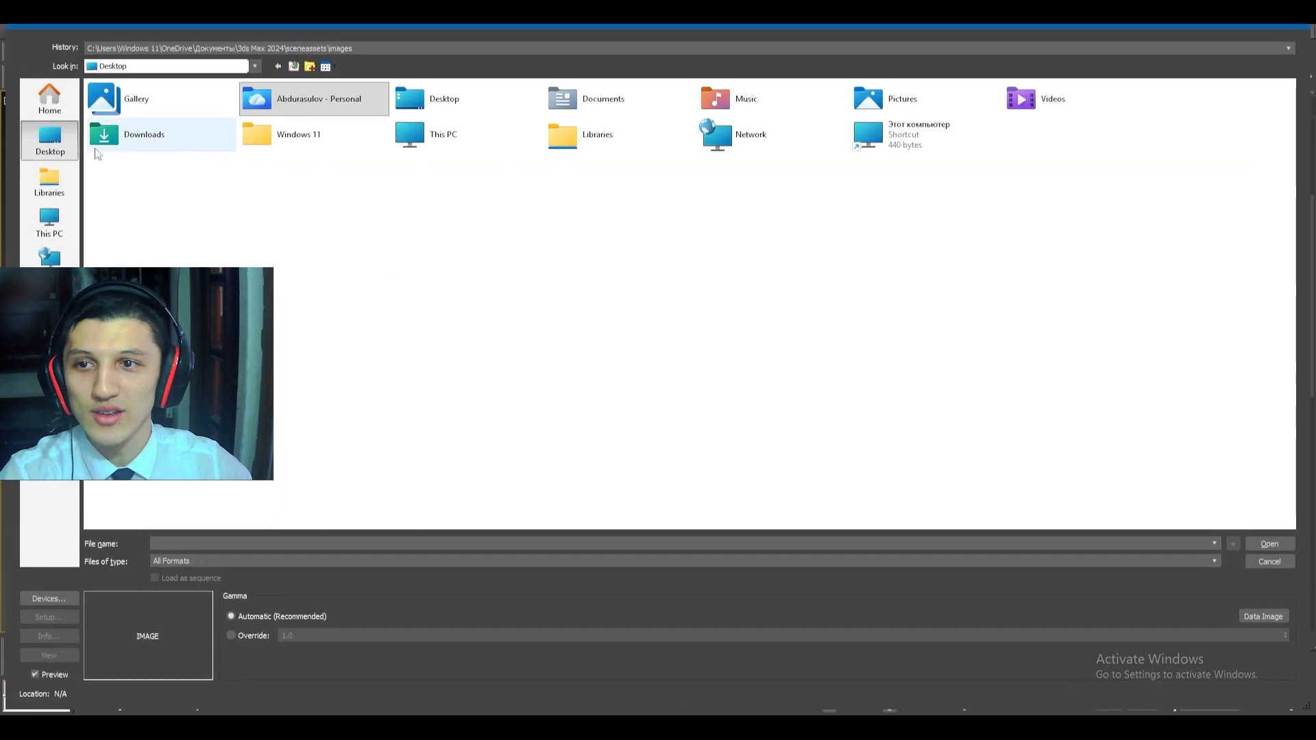
double_click(426, 150)
double_click(317, 128)
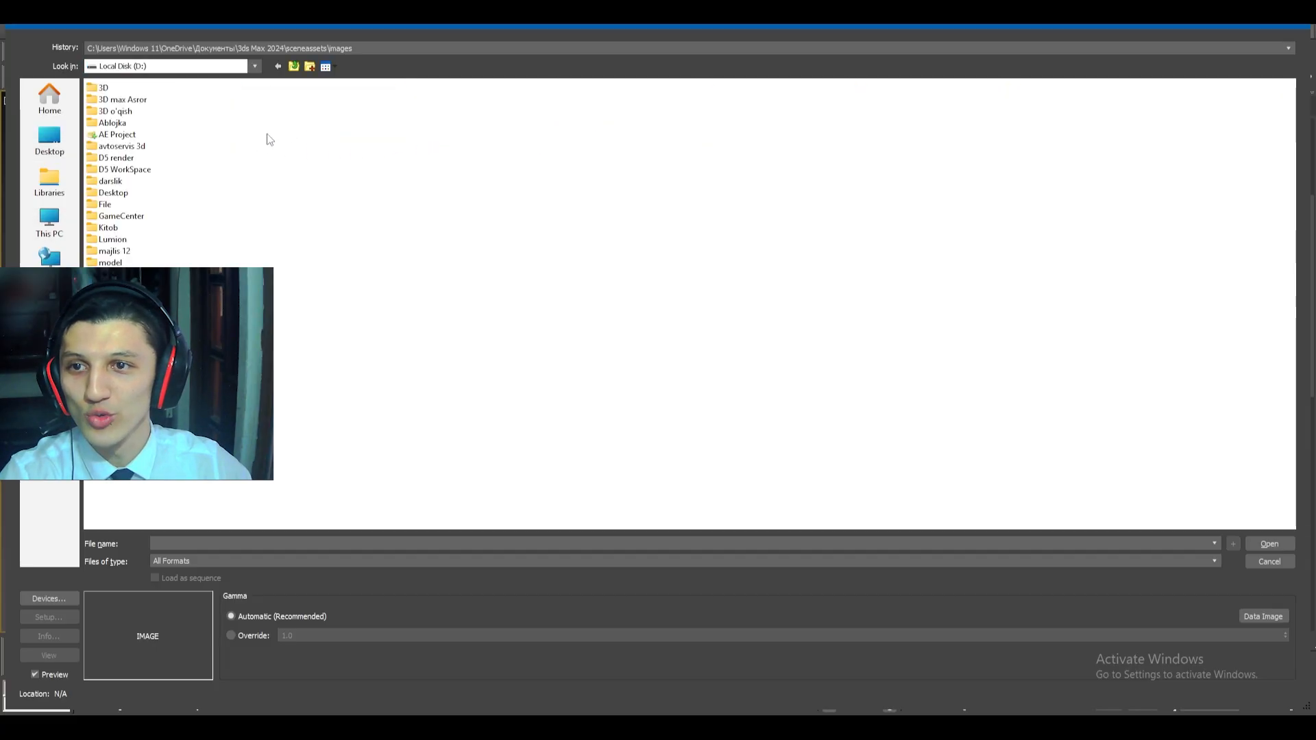
double_click(127, 159)
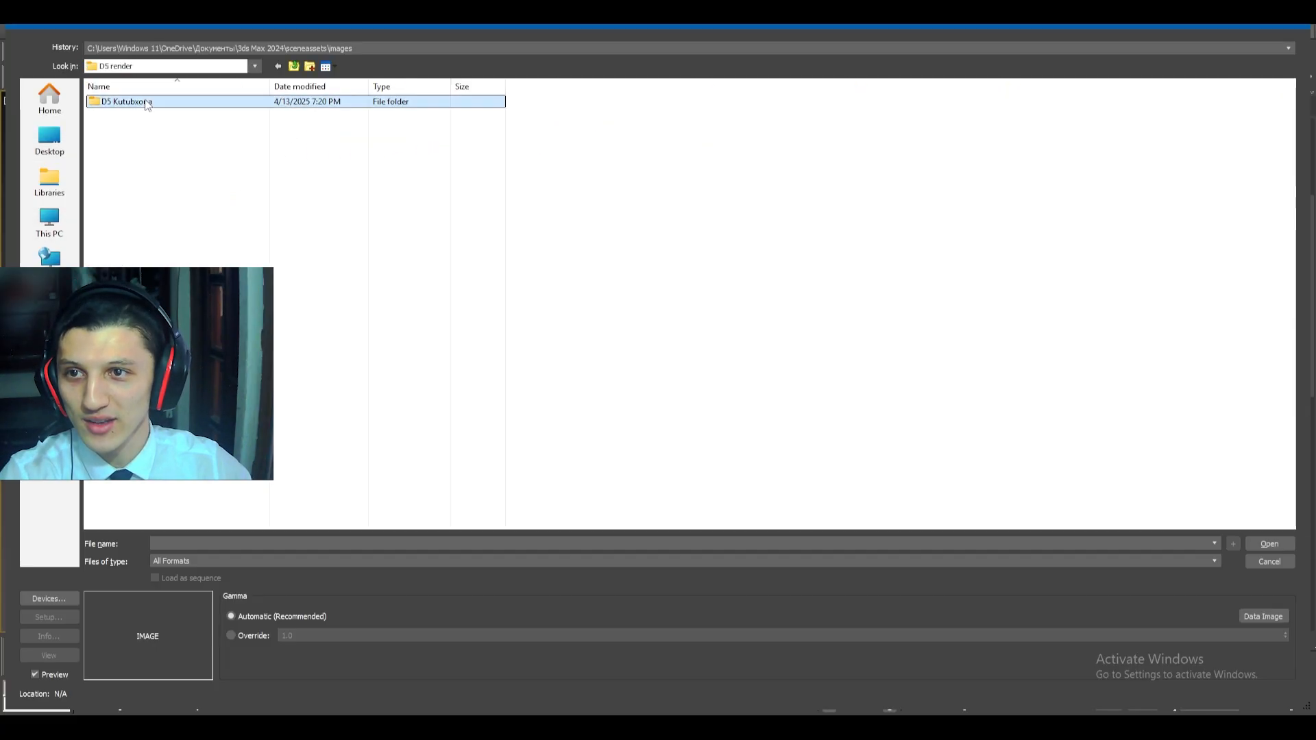
key(BackSpace)
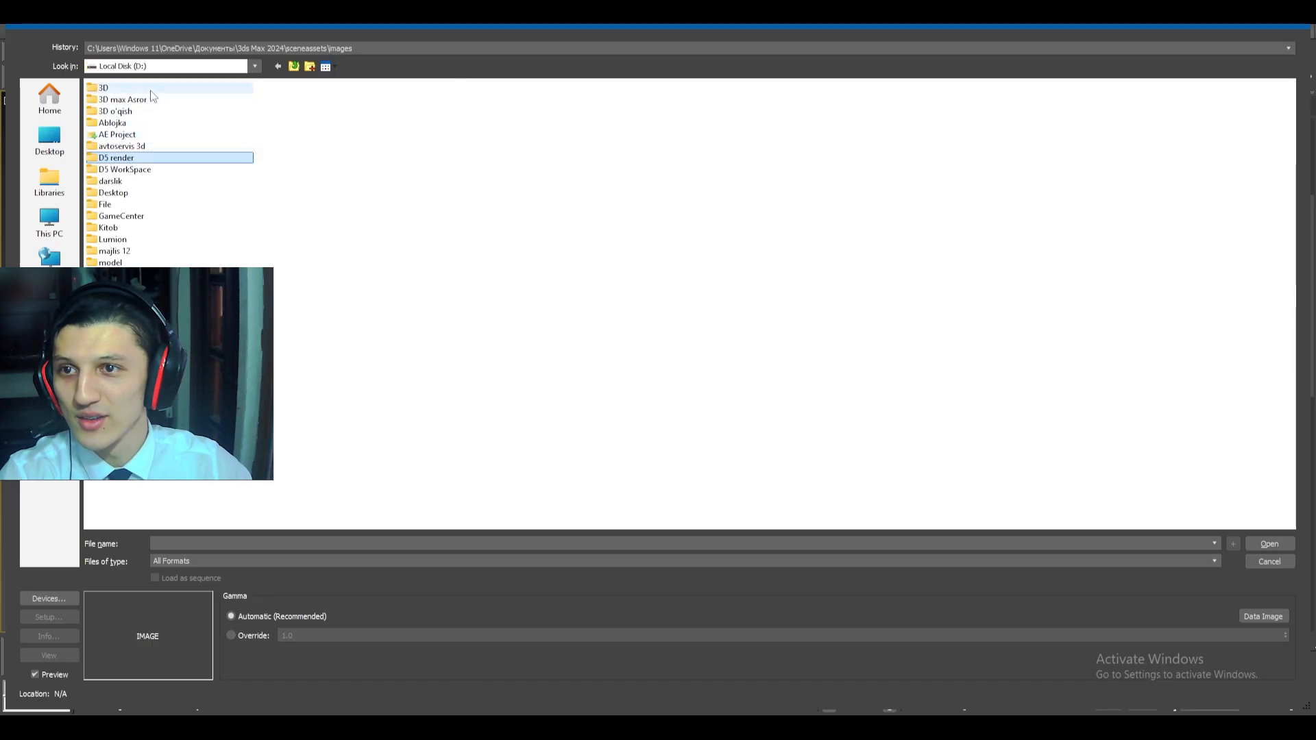
double_click(149, 91)
double_click(161, 105)
key(BackSpace)
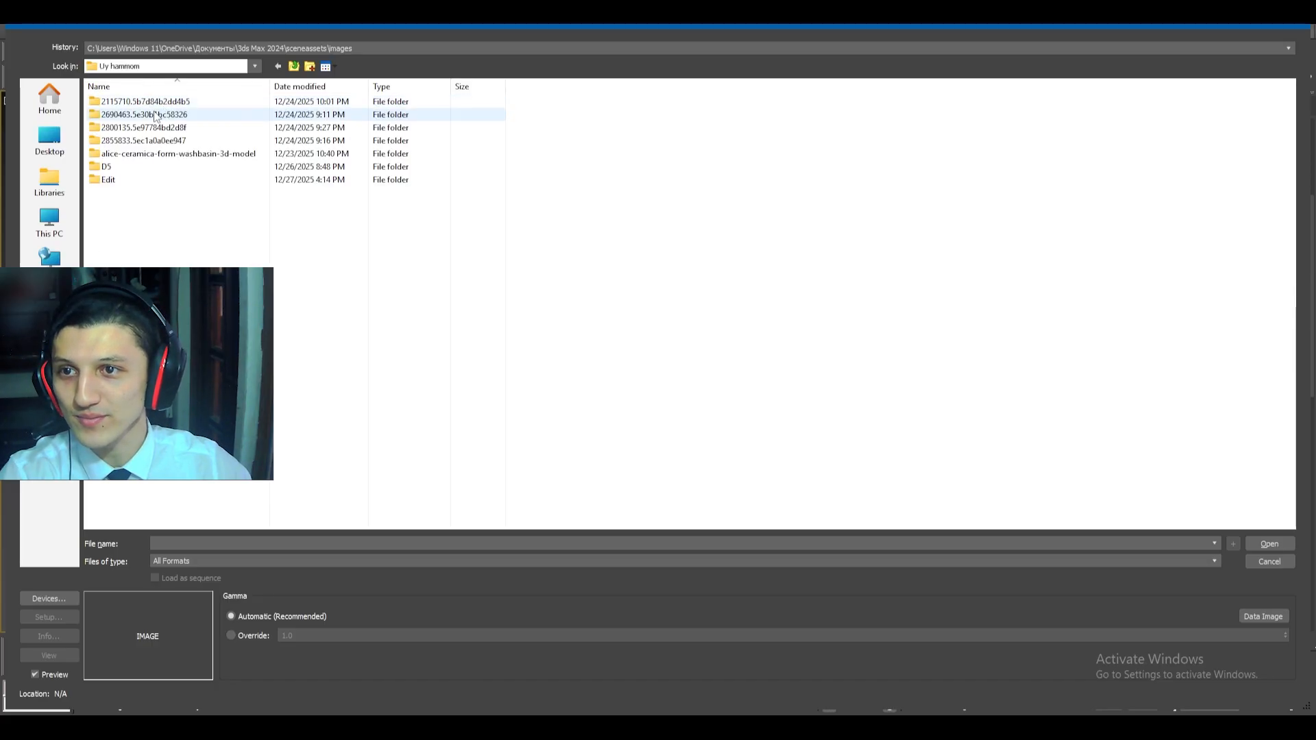
double_click(164, 164)
double_click(141, 115)
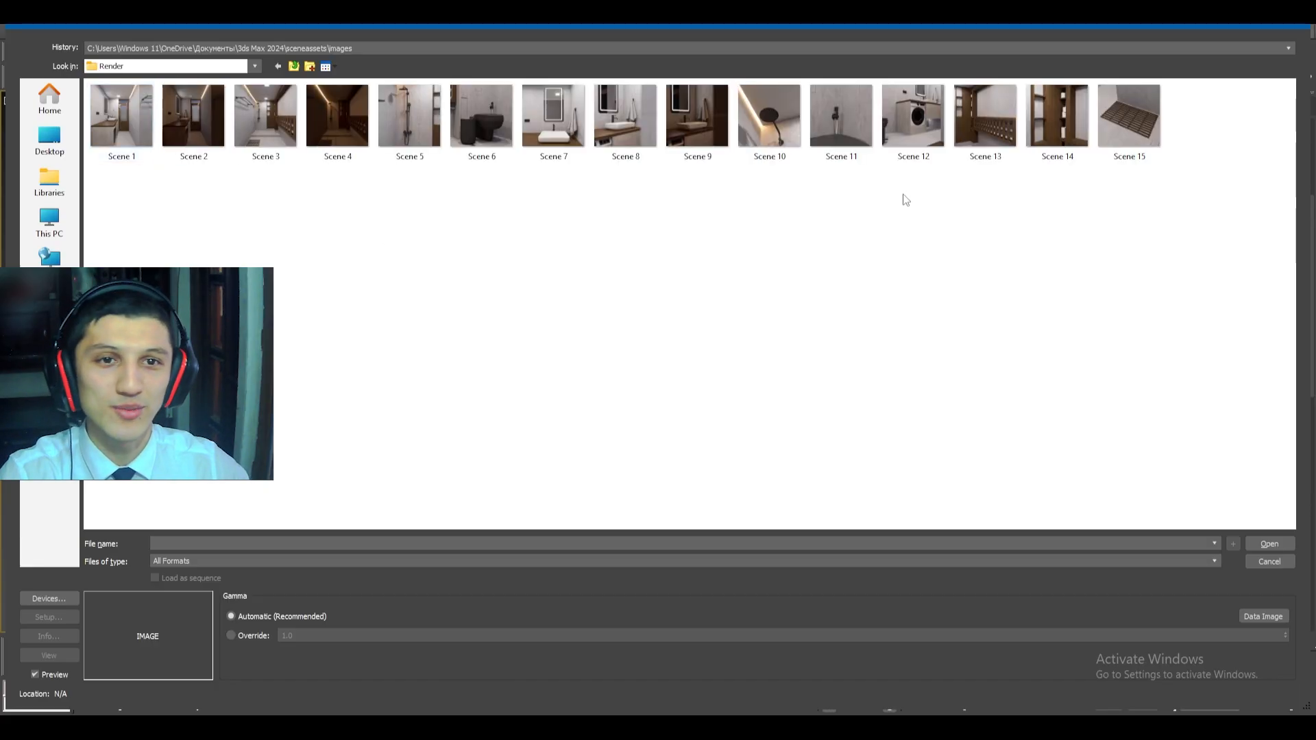
click(829, 151)
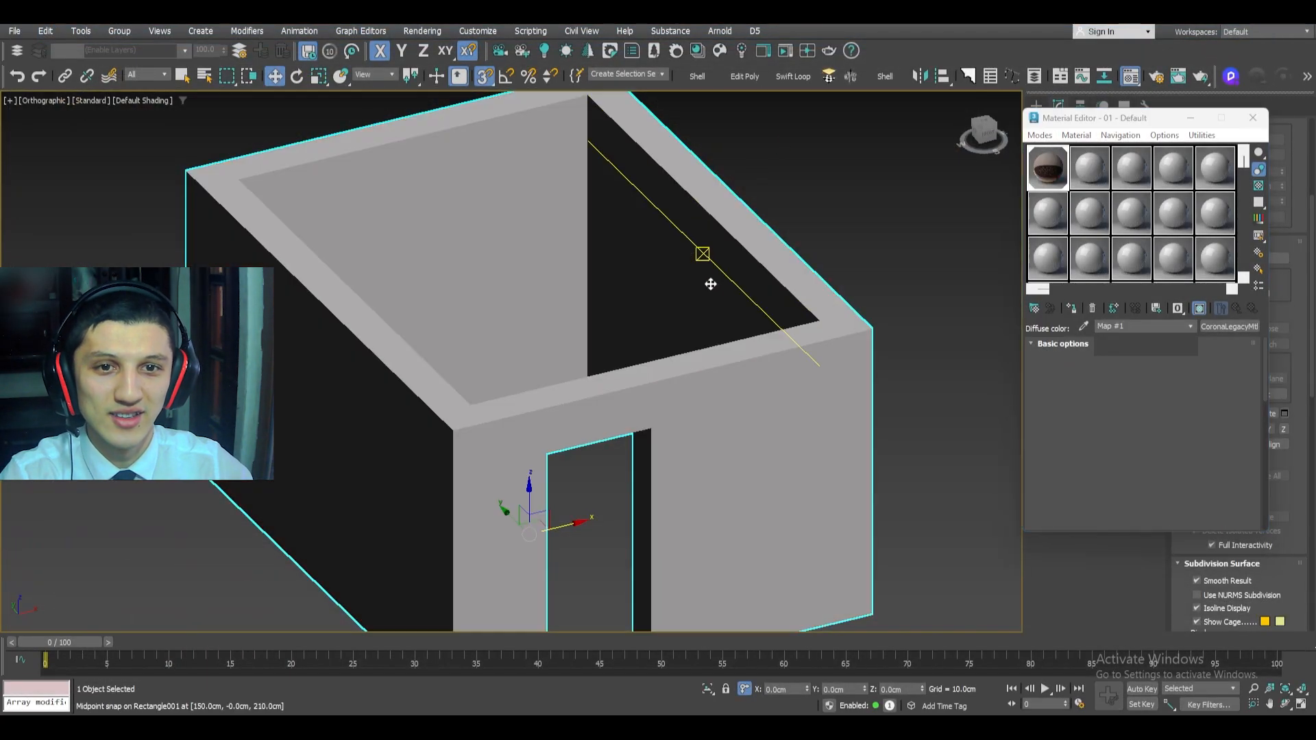
- Inspect the bitmap material in an enlarged preview, then close the preview and the Material Editor
scroll(709, 284, down, 4)
drag(1126, 127, 783, 265)
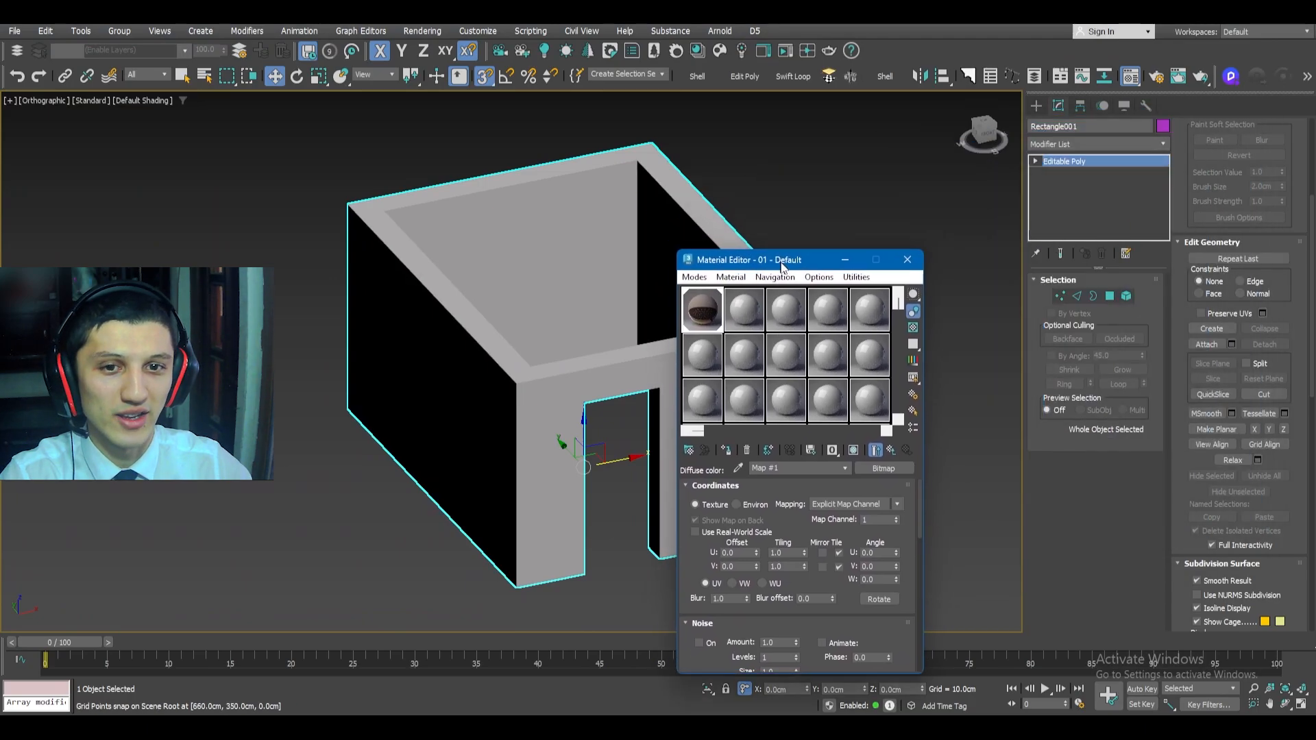
double_click(707, 309)
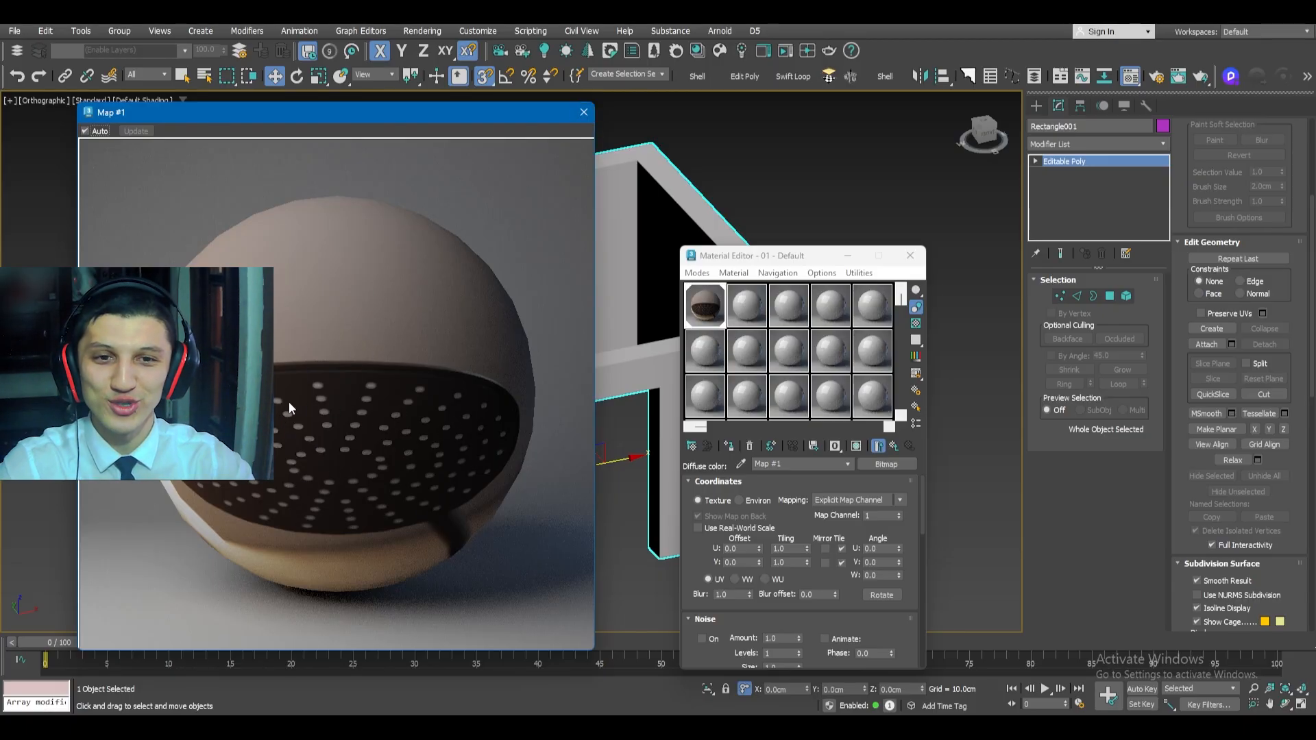
click(582, 112)
click(910, 255)
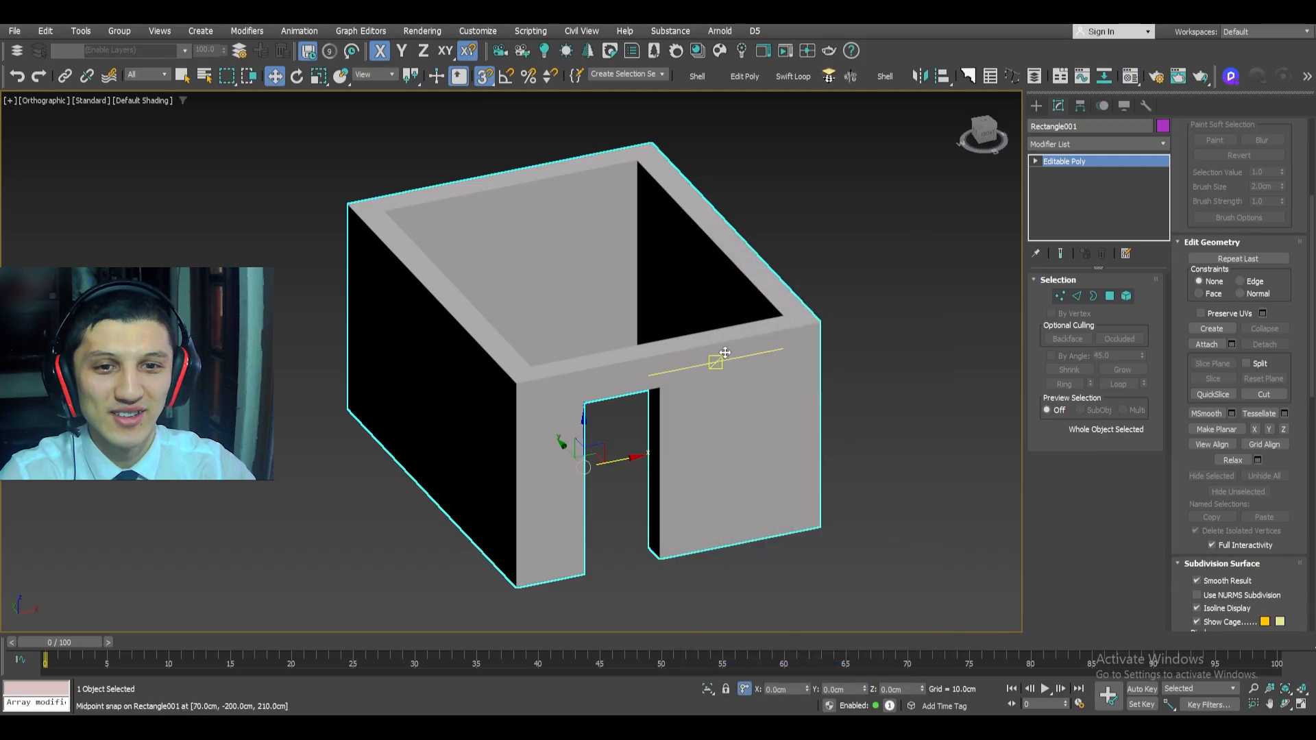
- Draw an upright plane about 157 cm long and 173 cm wide beside the room in the Front view
middle_drag(720, 359, 540, 344)
right_click(701, 281)
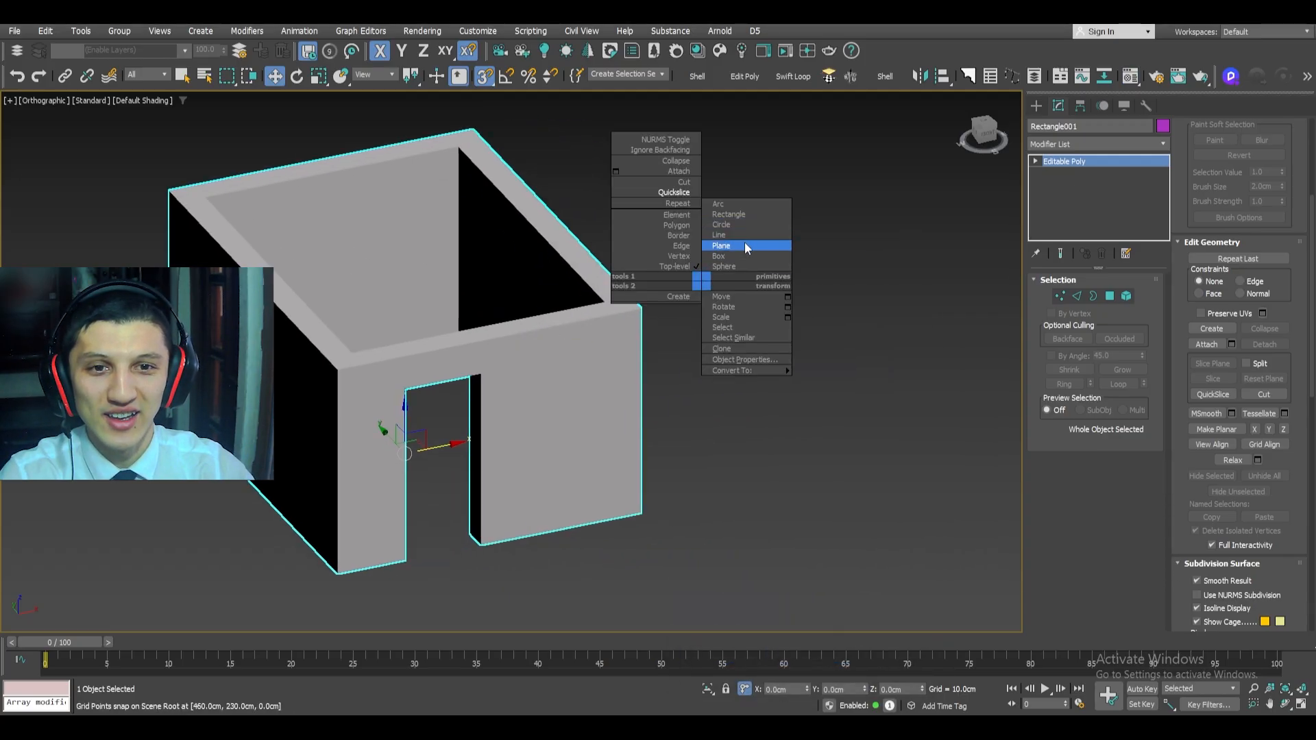
click(721, 246)
key(f)
scroll(503, 317, down, 3)
drag(620, 308, 731, 408)
key(w)
key(s)
scroll(705, 376, up, 3)
mouse_move(705, 376)
alt+middle_down()
mouse_move(743, 405)
mouse_move(720, 383)
alt+middle_up()
scroll(719, 384, up, 2)
middle_drag(719, 383, 708, 374)
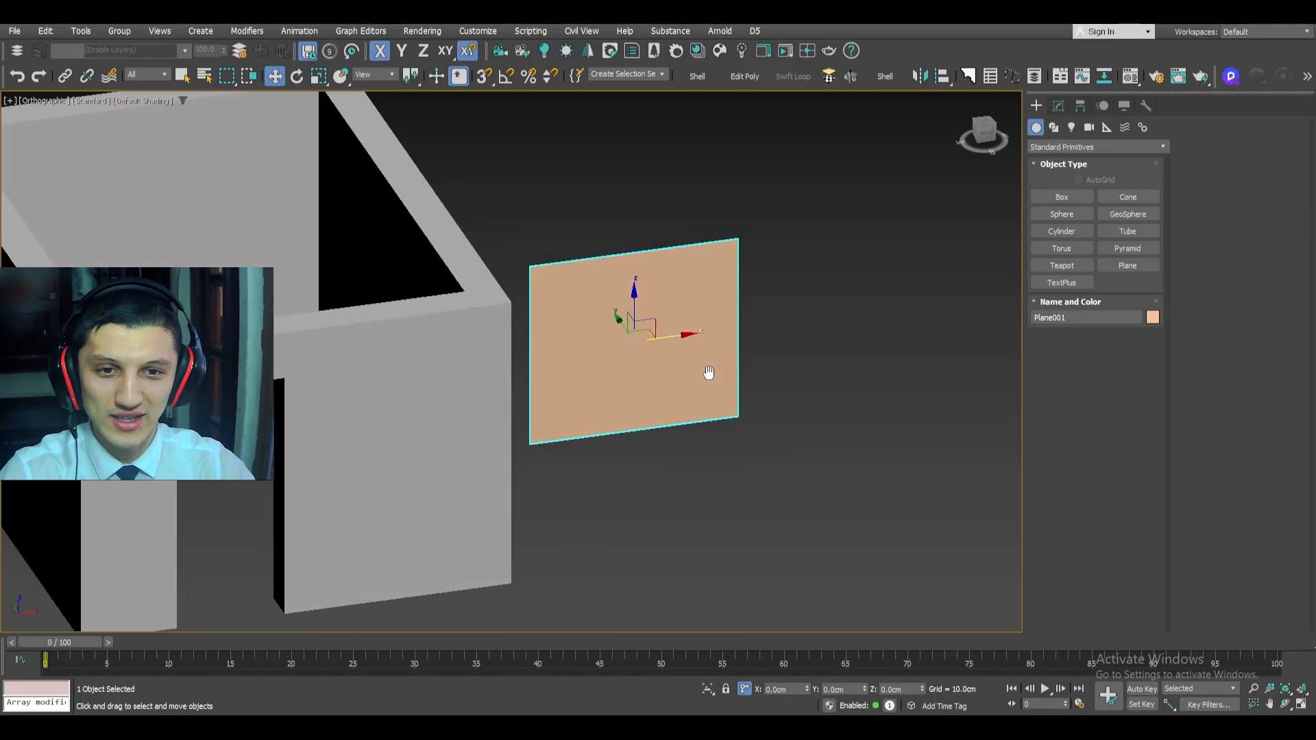
- Assign the bitmap material to the upright plane and close the Material Editor
key(End)
key(m)
drag(809, 256, 1030, 194)
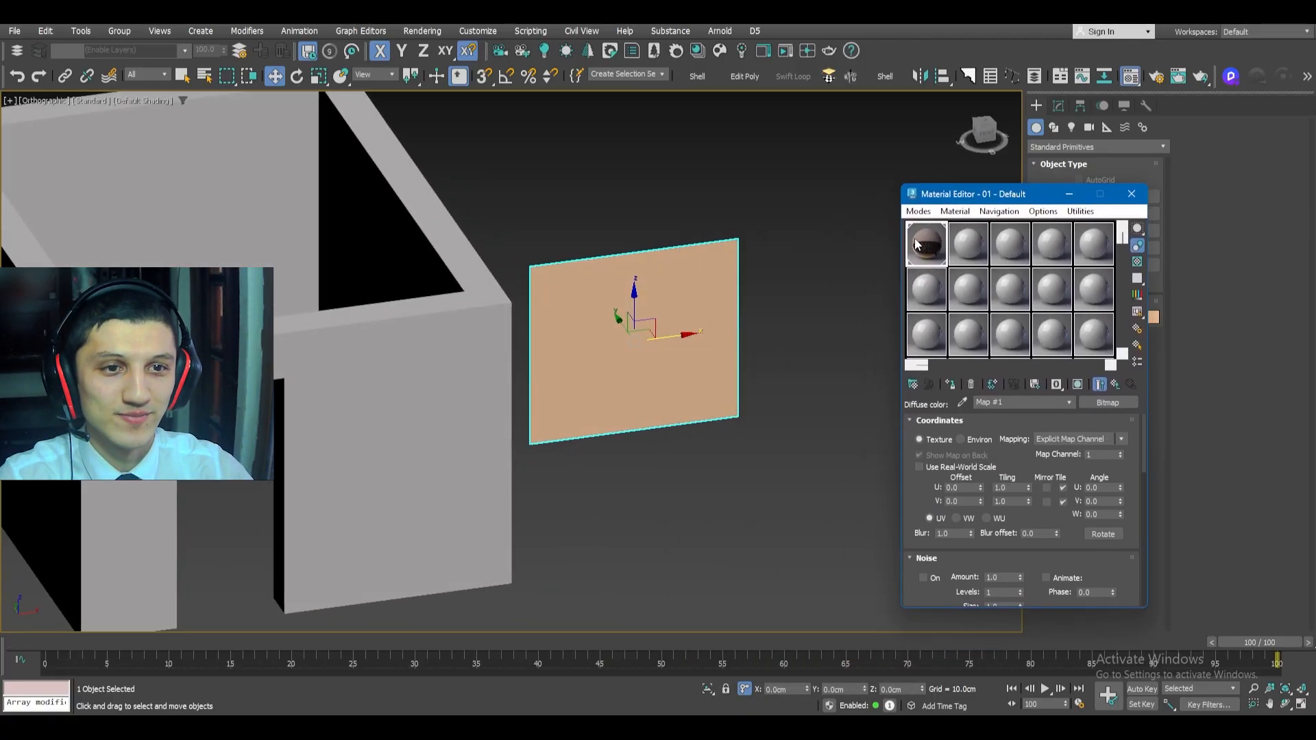
click(949, 384)
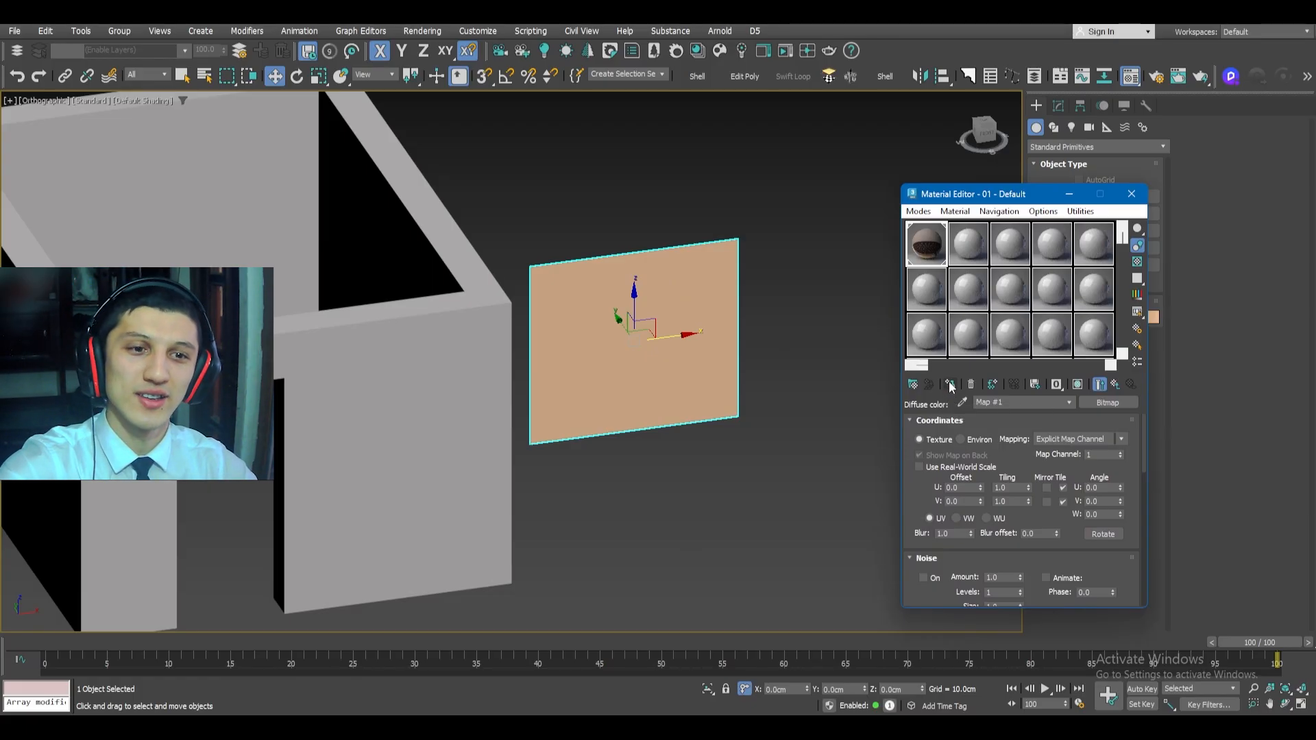
click(949, 386)
scroll(676, 348, up, 2)
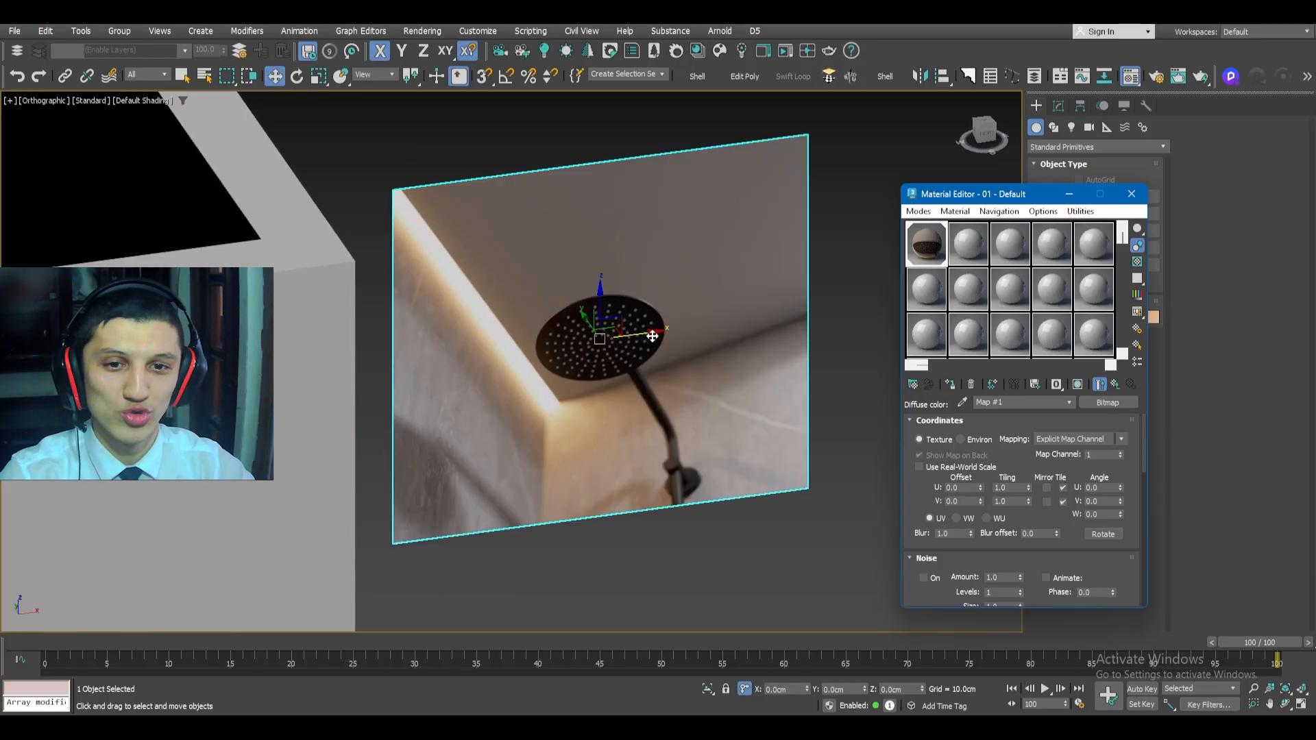
scroll(677, 349, down, 1)
click(1132, 194)
- Add a UVW Map modifier to the textured plane
click(1056, 107)
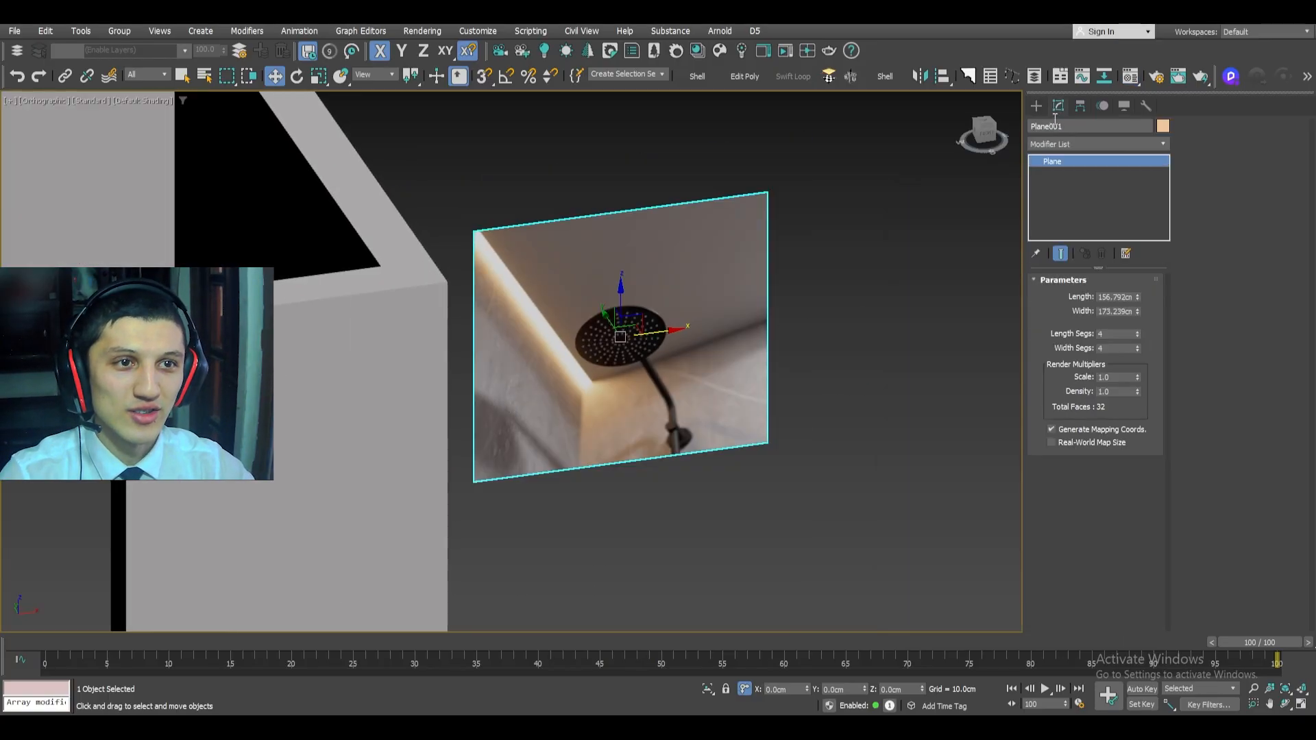
click(1063, 145)
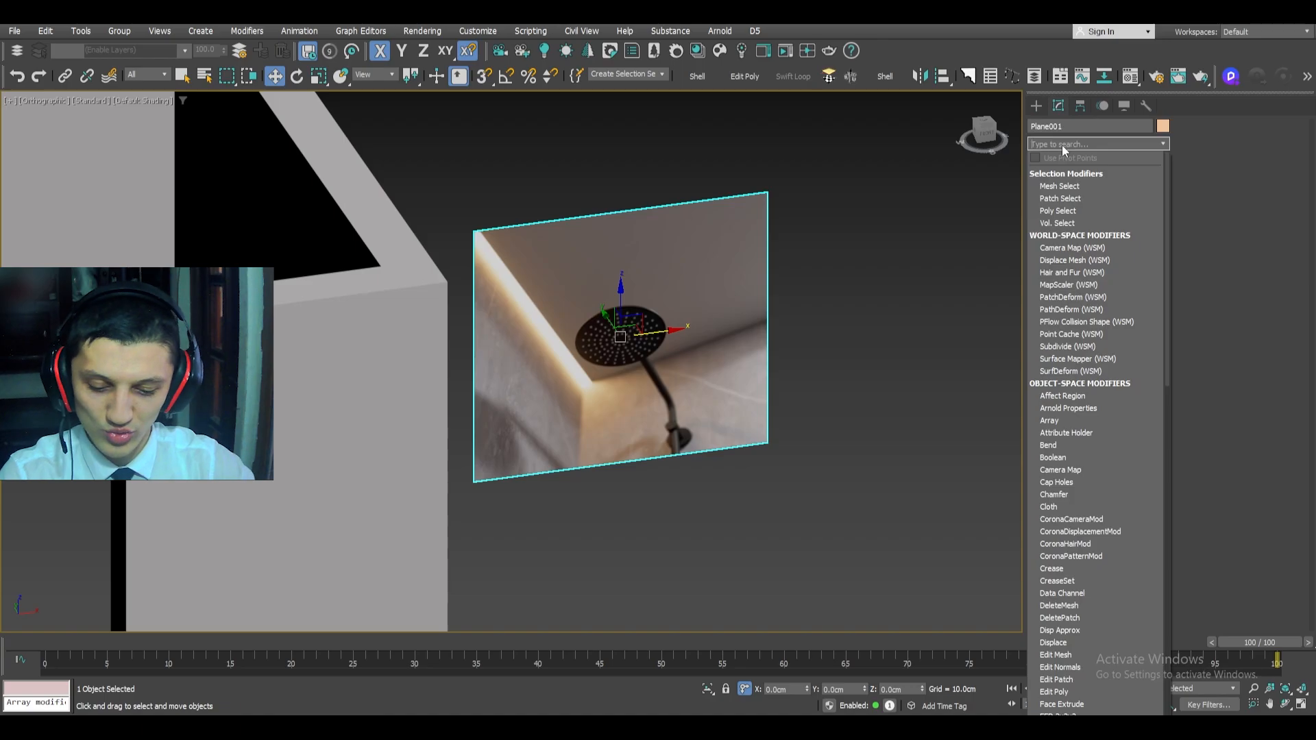
text(uv)
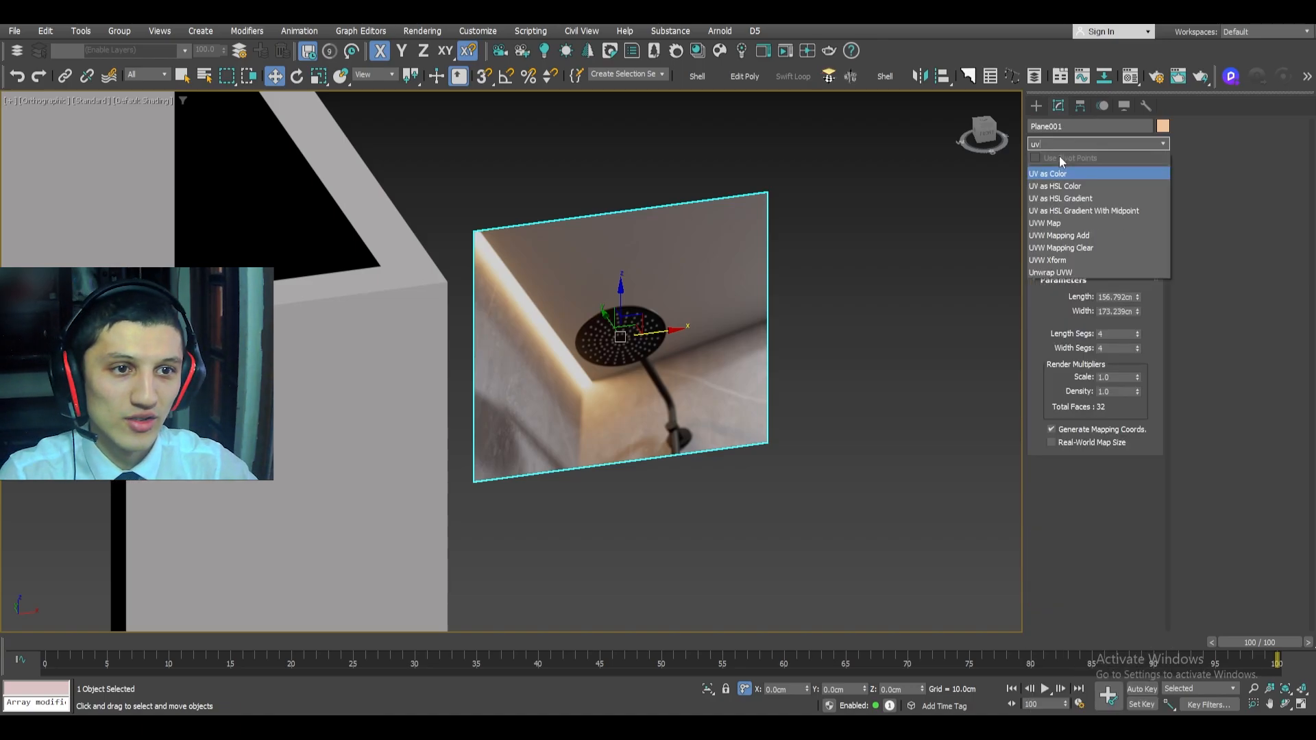
click(1073, 223)
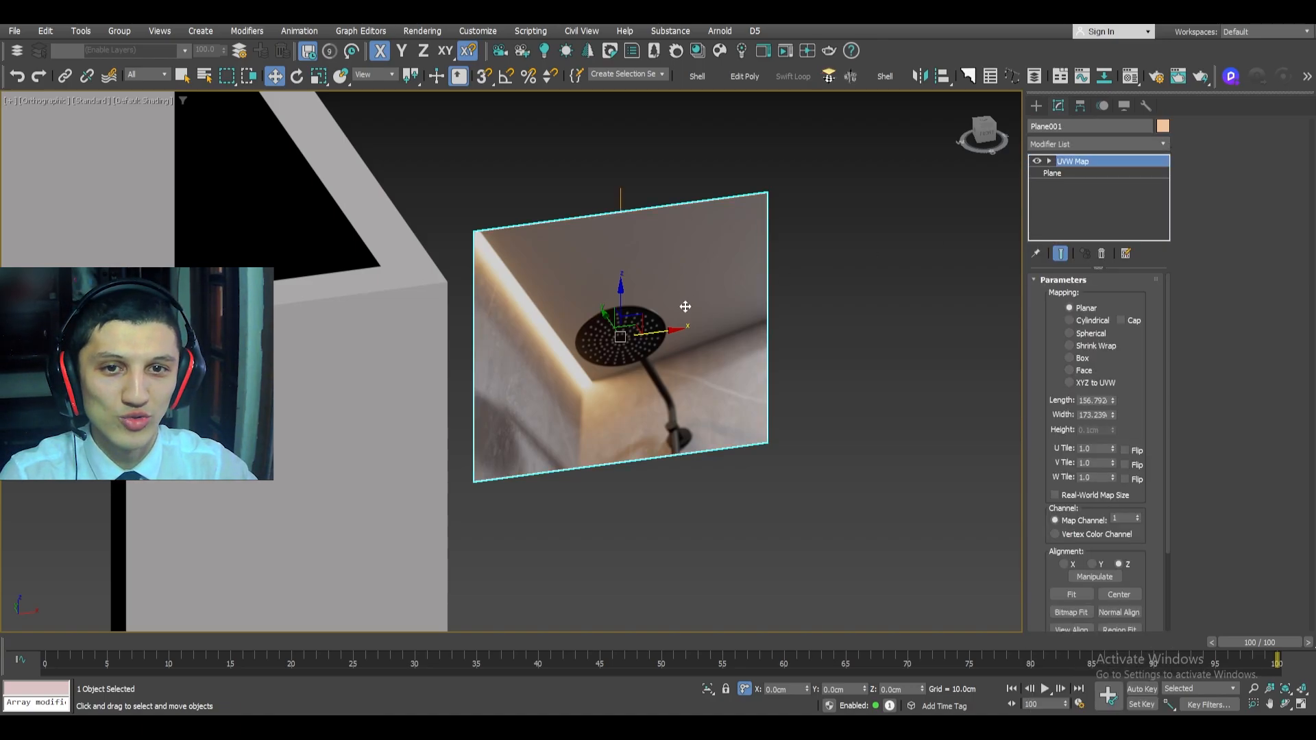
- Try different length and width values for the UVW mapping, undoing each change
scroll(686, 306, up, 3)
drag(1107, 401, 1113, 287)
key(ctrl+z)
drag(1112, 415, 1093, 459)
key(ctrl+z)
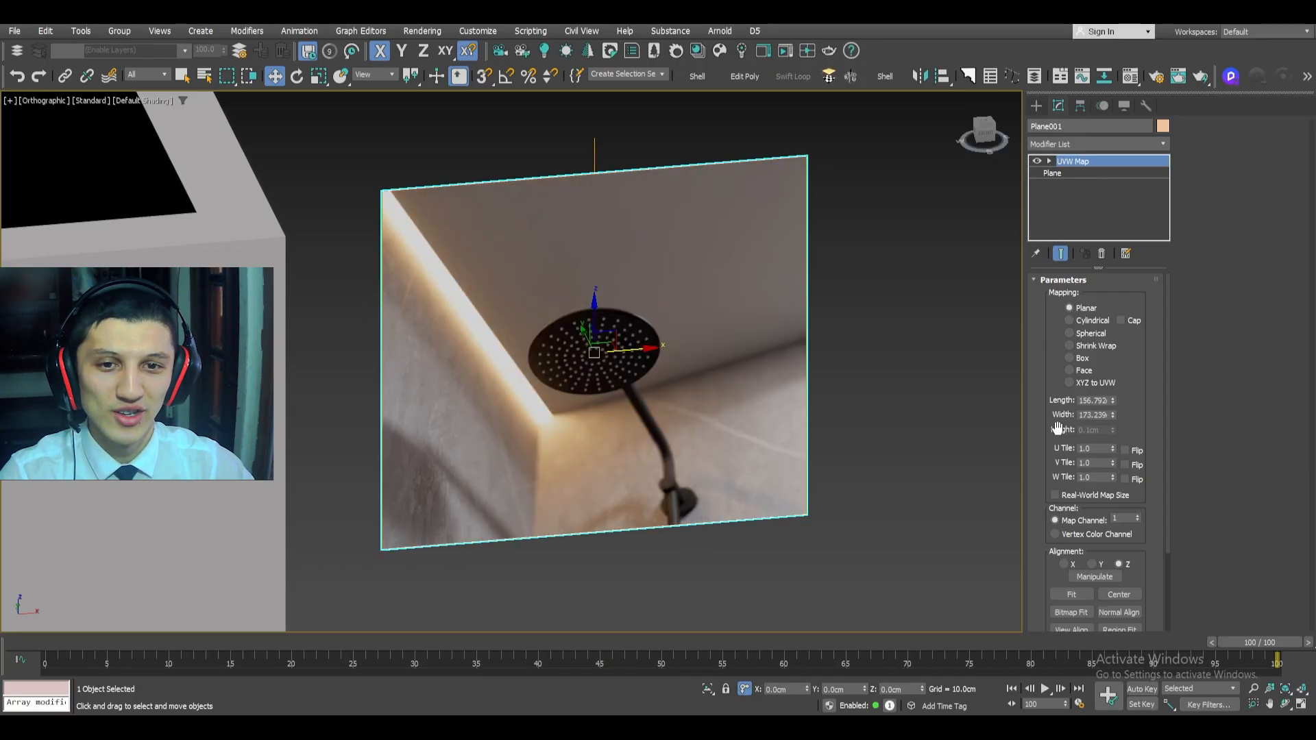
- Undo the UVW Map modifier, the material assignment and the creation of the upright plane
scroll(964, 411, down, 6)
middle_drag(964, 411, 868, 366)
scroll(868, 366, up, 2)
key(ctrl+z)
key(ctrl+z)
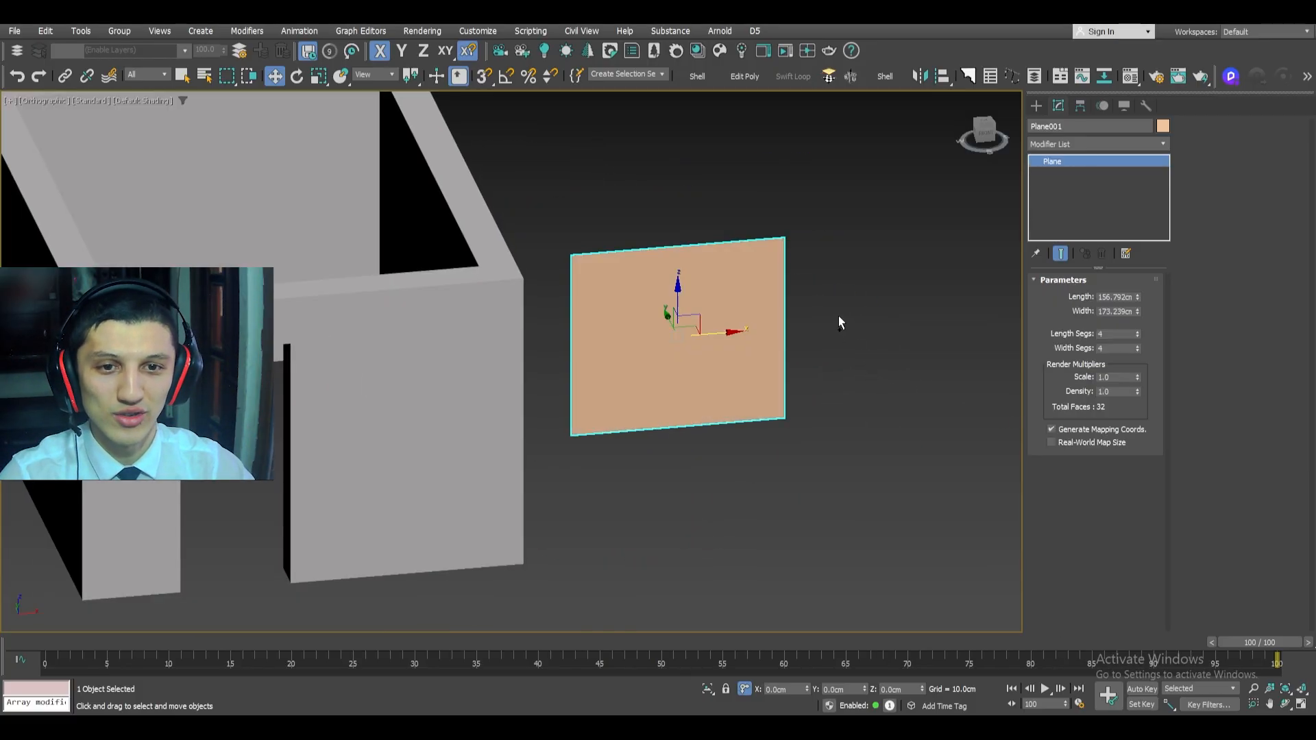
key(ctrl+z)
scroll(729, 368, down, 2)
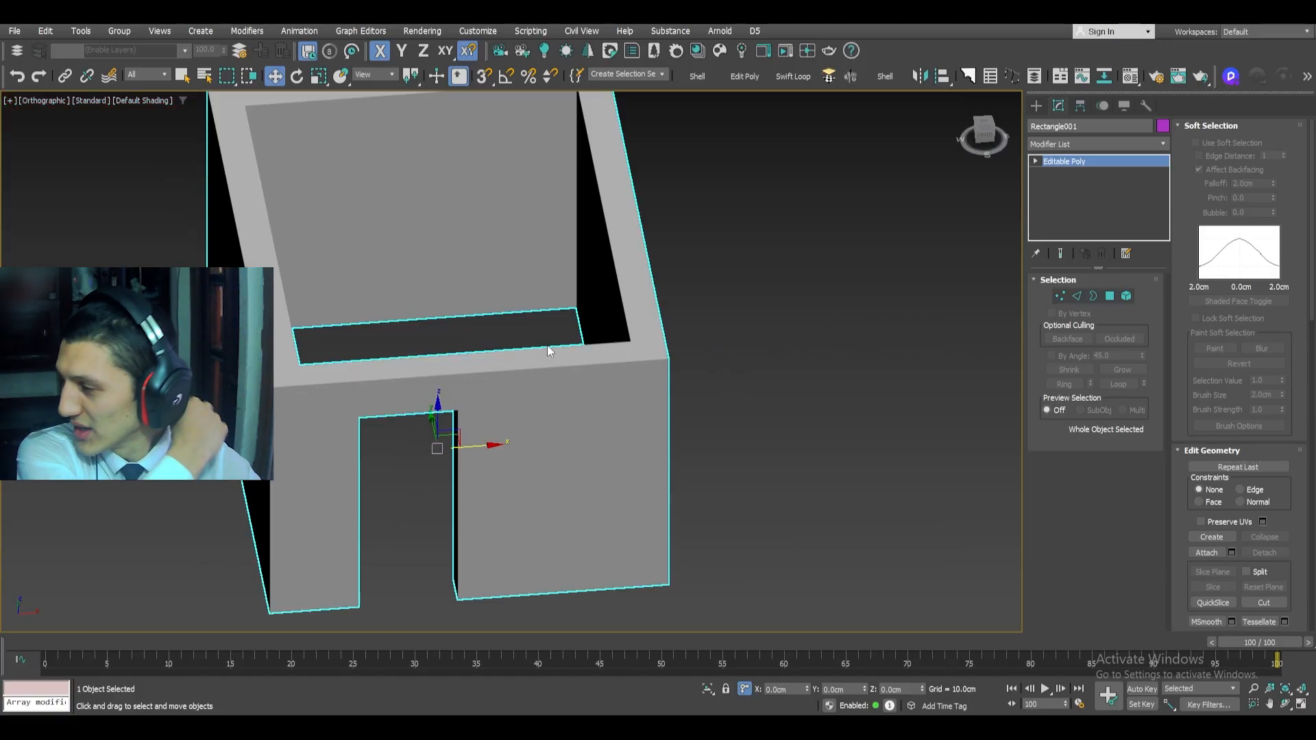
- Create a 400 by 300 cm plane snapped to the room's inner wall corners in the Top view, displayed in wireframe
key(t)
right_click(454, 241)
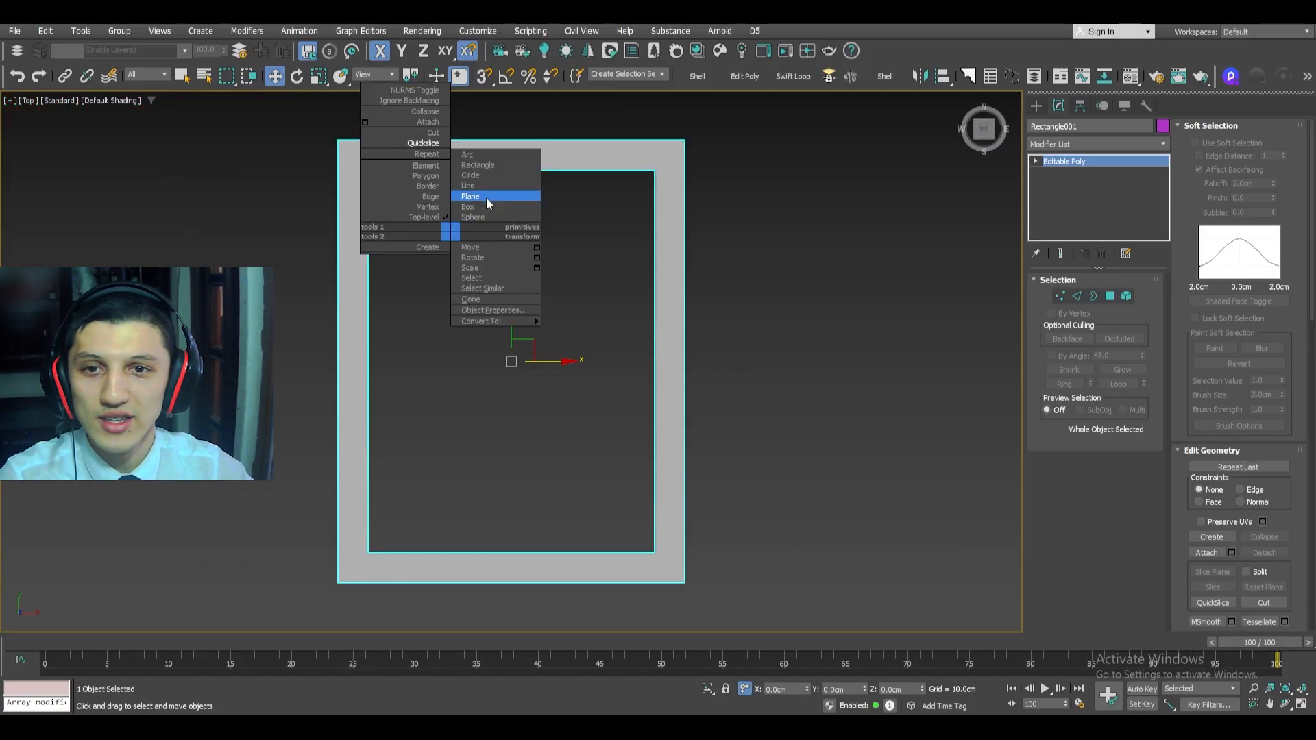
click(487, 198)
key(s)
drag(368, 170, 649, 549)
right_click(648, 548)
key(F3)
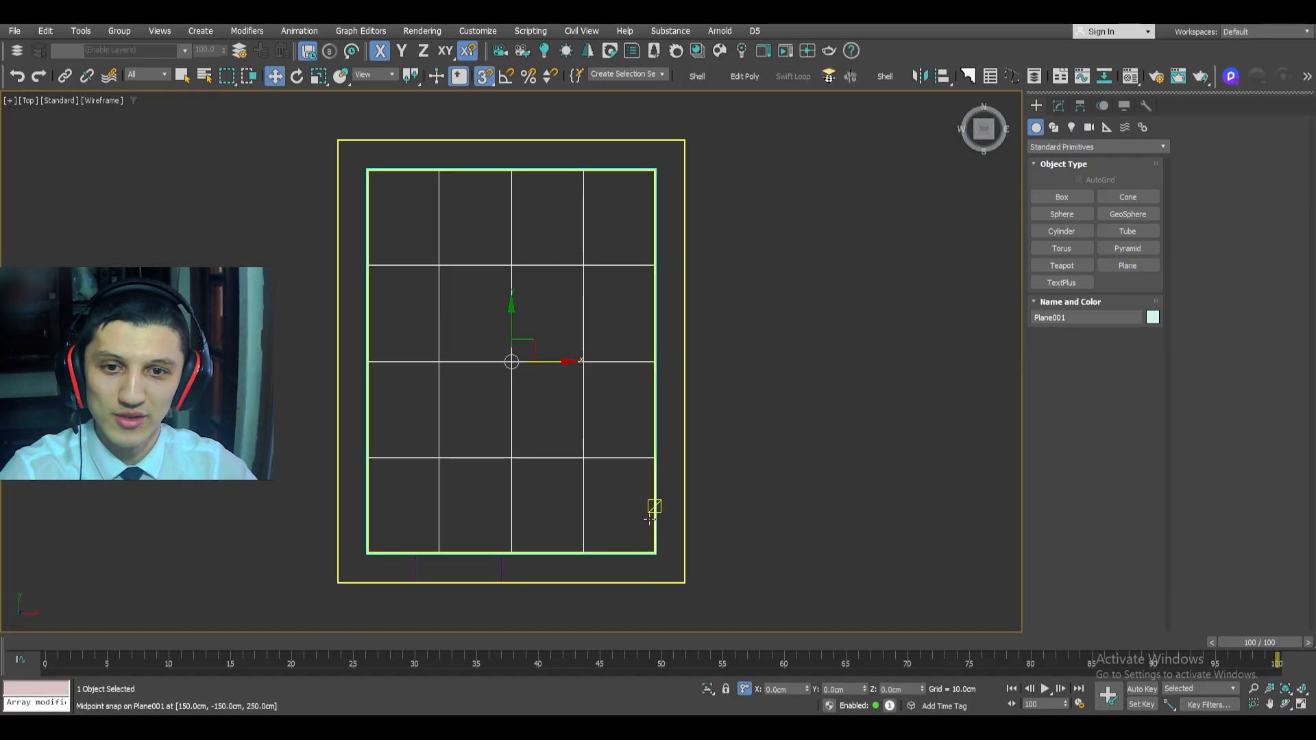
- Try a different number of length segments on the plane, then undo the change
click(1058, 105)
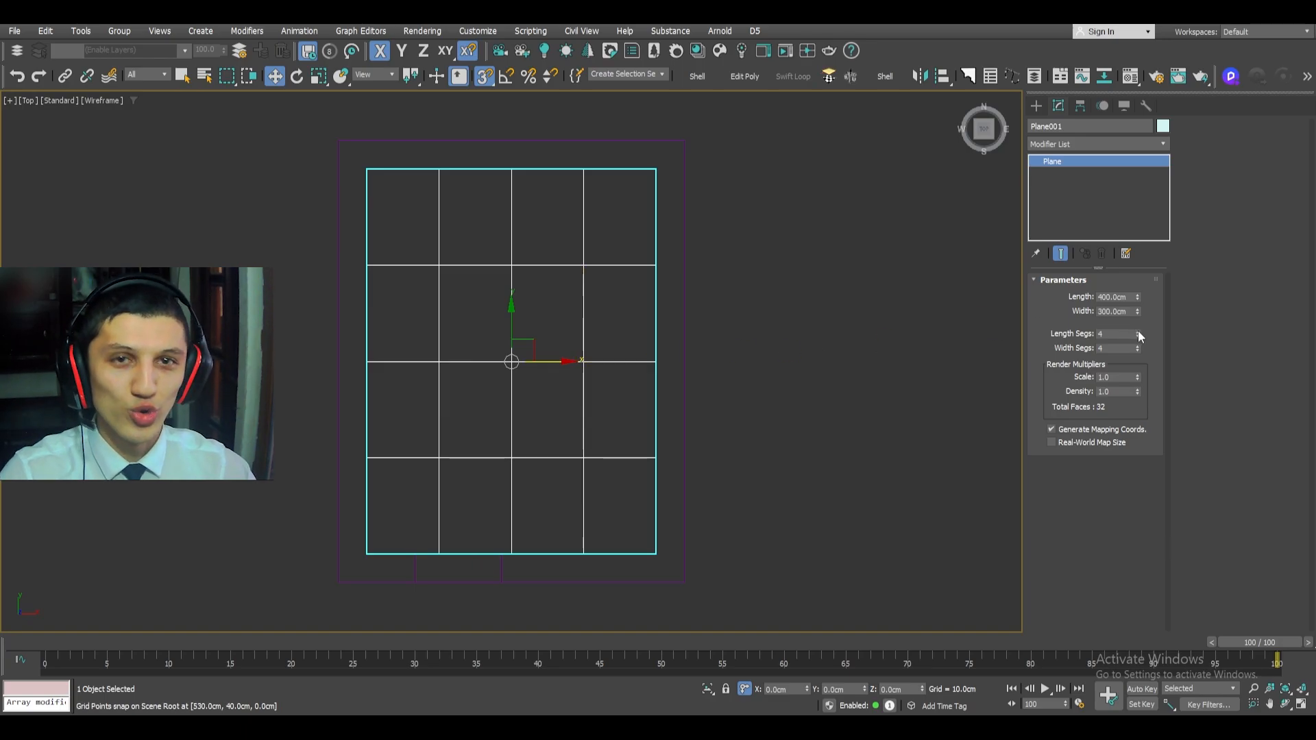
mouse_move(1137, 334)
mouse_down()
mouse_move(1139, 367)
mouse_move(1134, 314)
mouse_move(1134, 351)
mouse_move(1142, 327)
mouse_up()
key(ctrl+z)
key(ctrl+z)
key(ctrl+z)
key(ctrl+z)
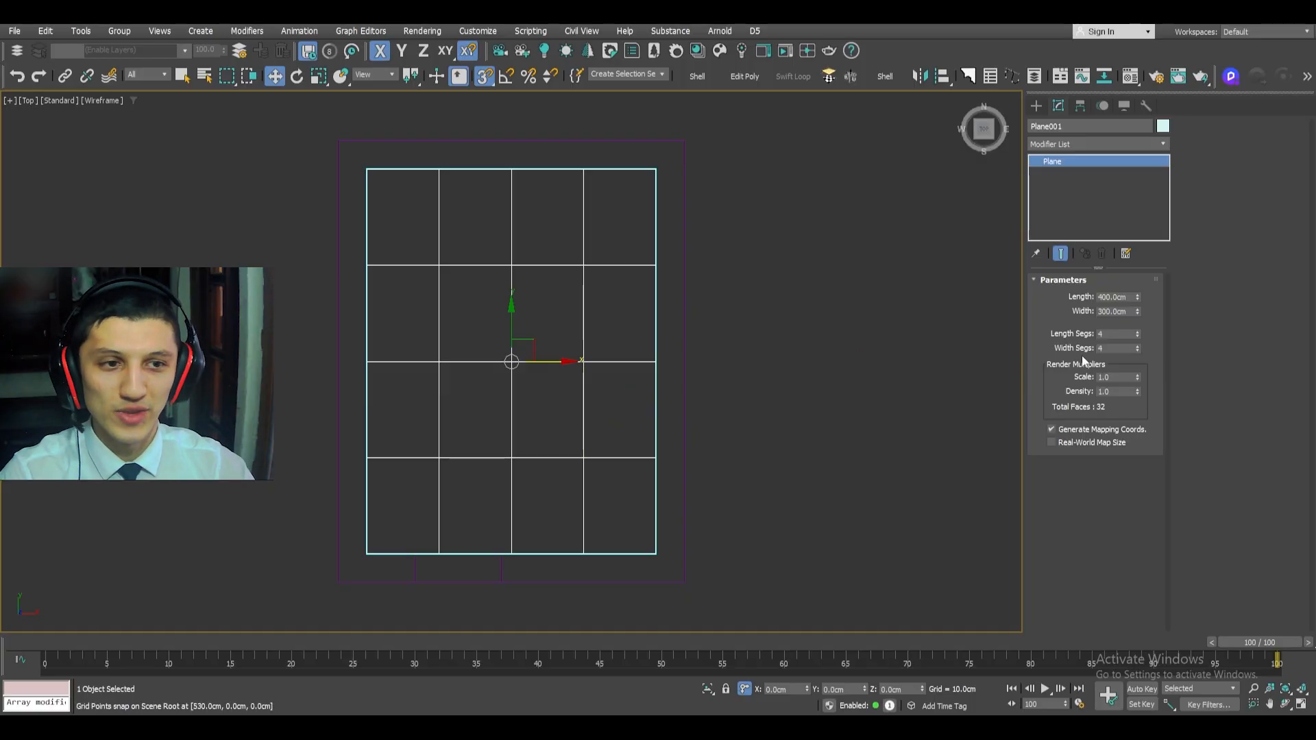
- Reduce the plane's length and width segments to 1 and return the viewport to shaded display
drag(1136, 334, 1136, 382)
middle_drag(532, 375, 604, 274)
key(F3)
- Move the plane vertically down to the base of the walls to form the floor
scroll(559, 167, down, 2)
mouse_move(555, 247)
mouse_down()
mouse_move(566, 455)
mouse_move(610, 504)
mouse_up()
scroll(602, 505, up, 5)
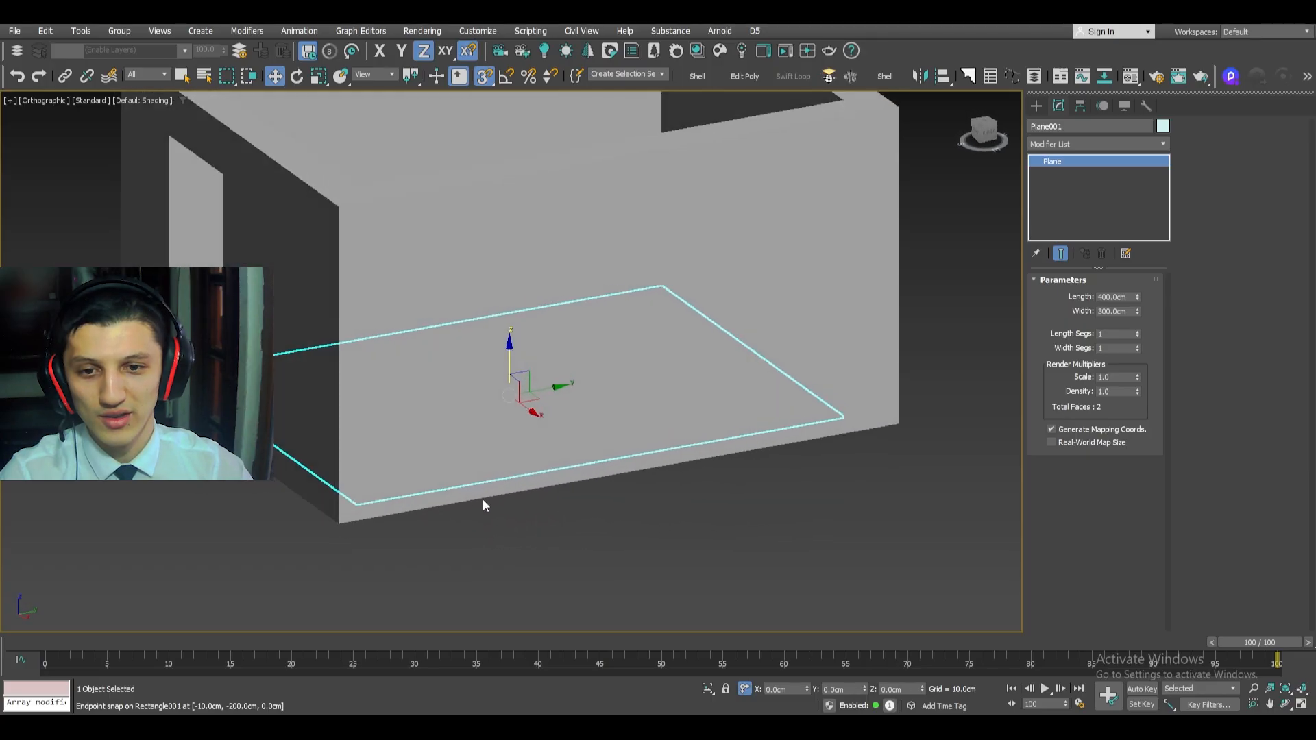
- Clone the floor plane upward as one instance, snapped to the top of the walls as the ceiling
scroll(588, 502, down, 2)
mouse_move(542, 410)
shift+mouse_down()
mouse_move(541, 226)
mouse_move(624, 161)
shift+mouse_up()
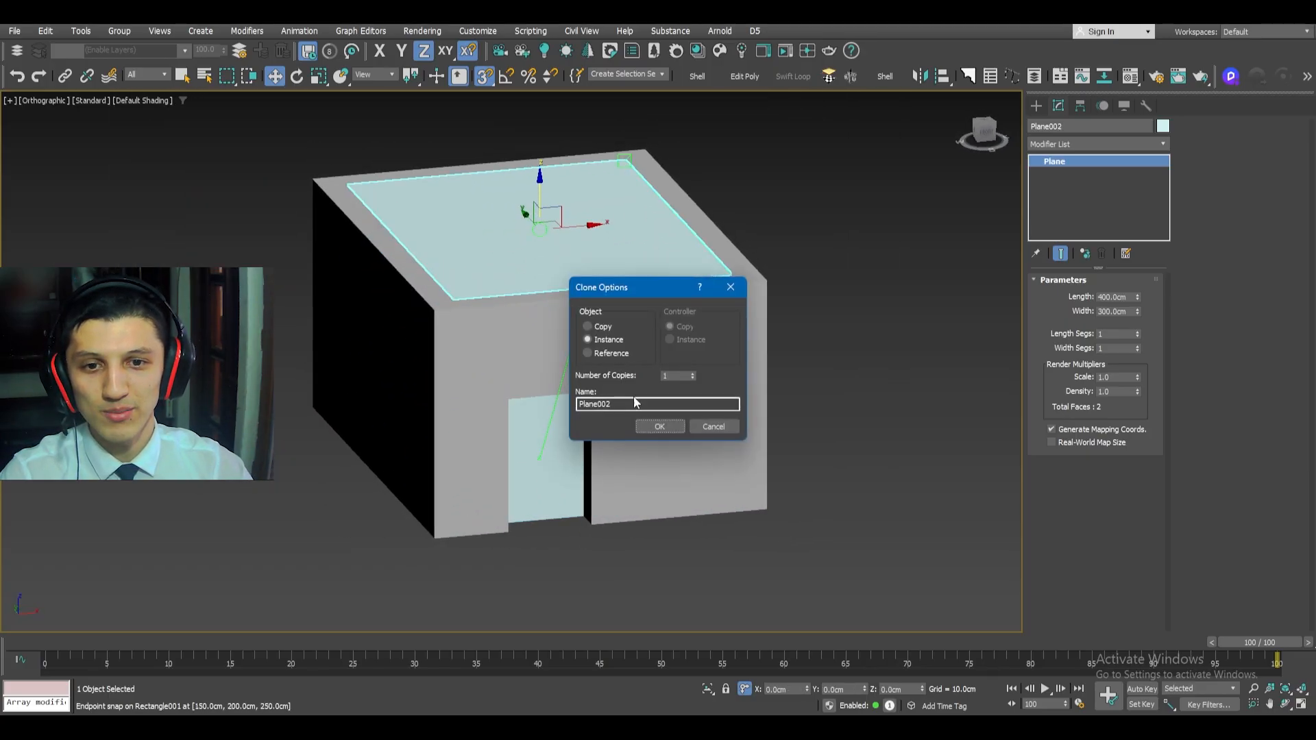
click(659, 426)
mouse_move(616, 411)
alt+middle_down()
mouse_move(558, 370)
mouse_move(585, 343)
mouse_move(615, 387)
mouse_move(616, 514)
alt+middle_up()
scroll(617, 515, down, 2)
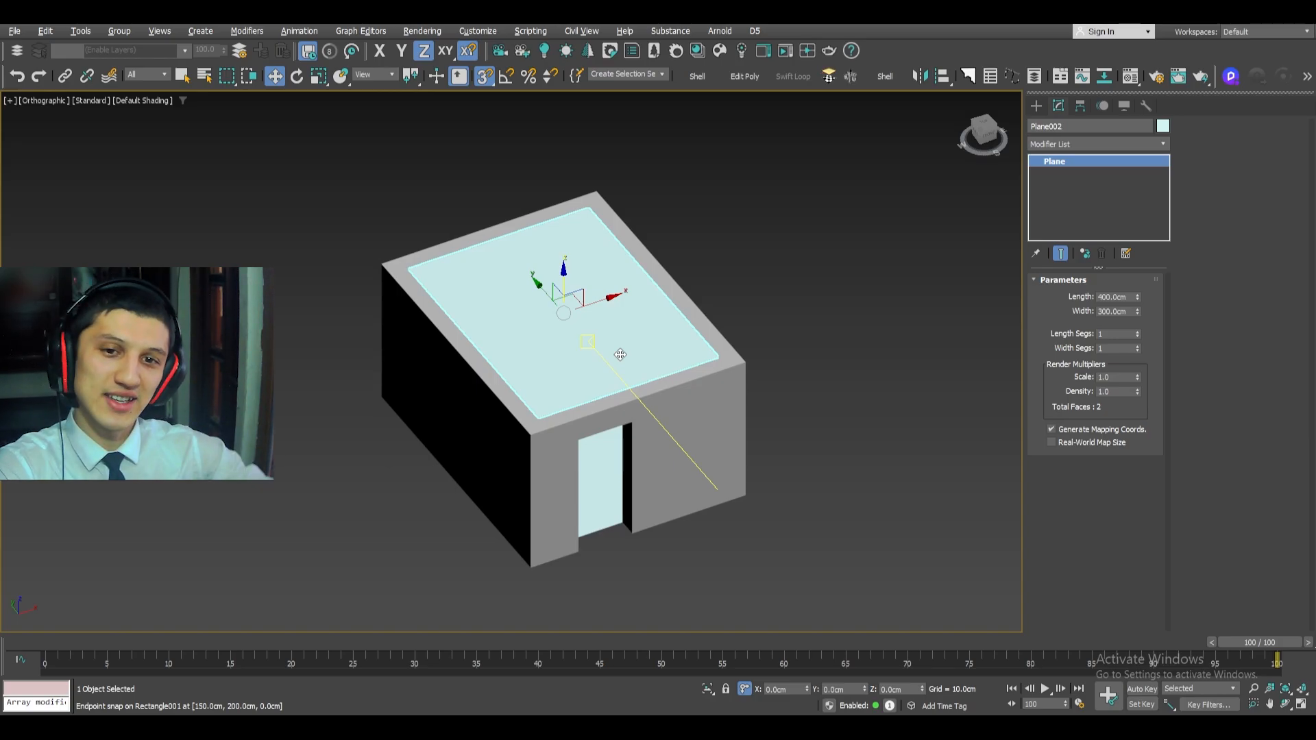
- Hide the ceiling plane so the room's interior can be seen from above
right_click(583, 331)
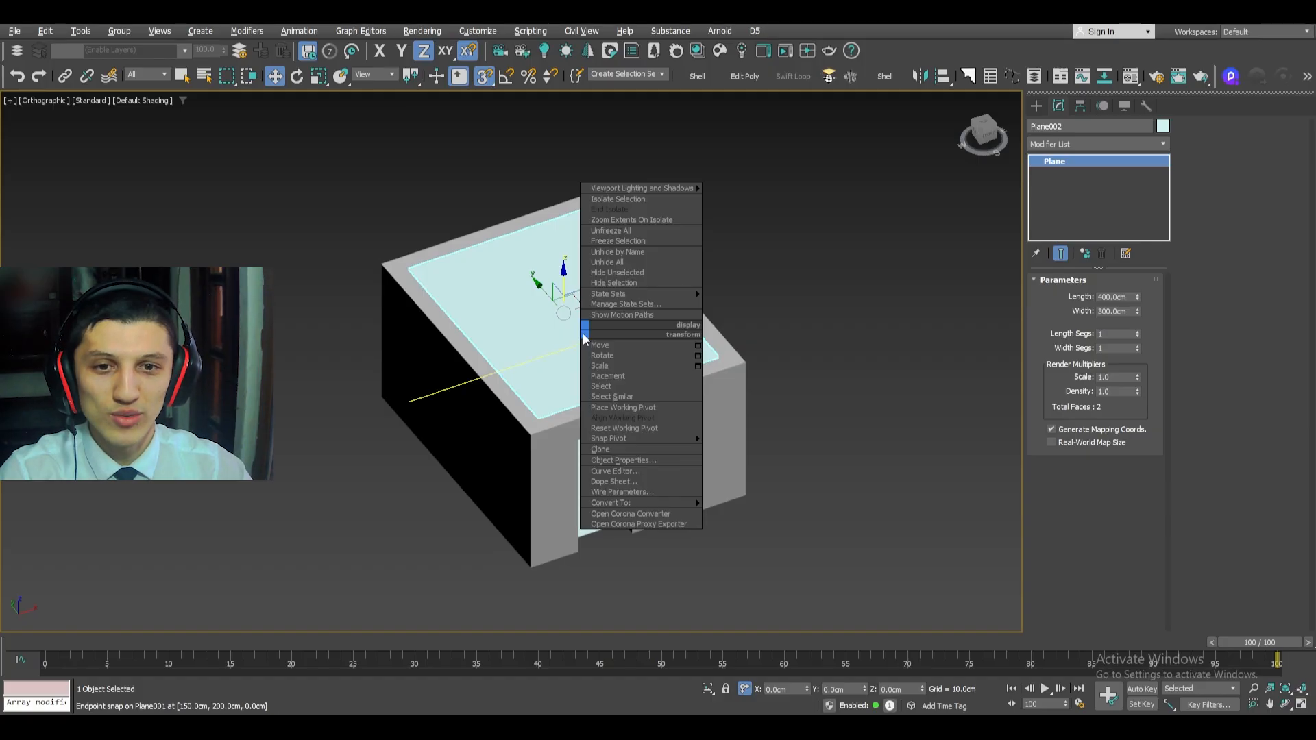
click(625, 288)
alt+middle_drag(681, 384, 602, 384)
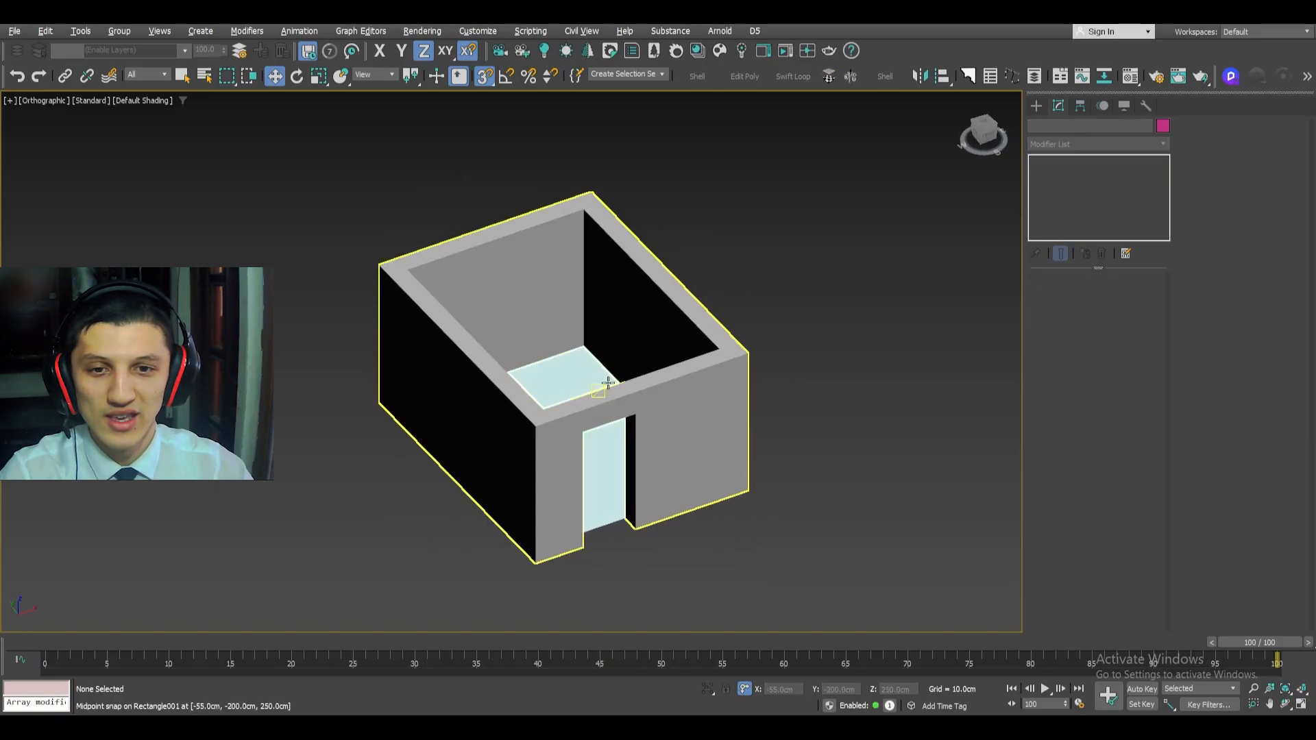
- Unhide all objects to bring the ceiling plane back over the room
right_click(585, 341)
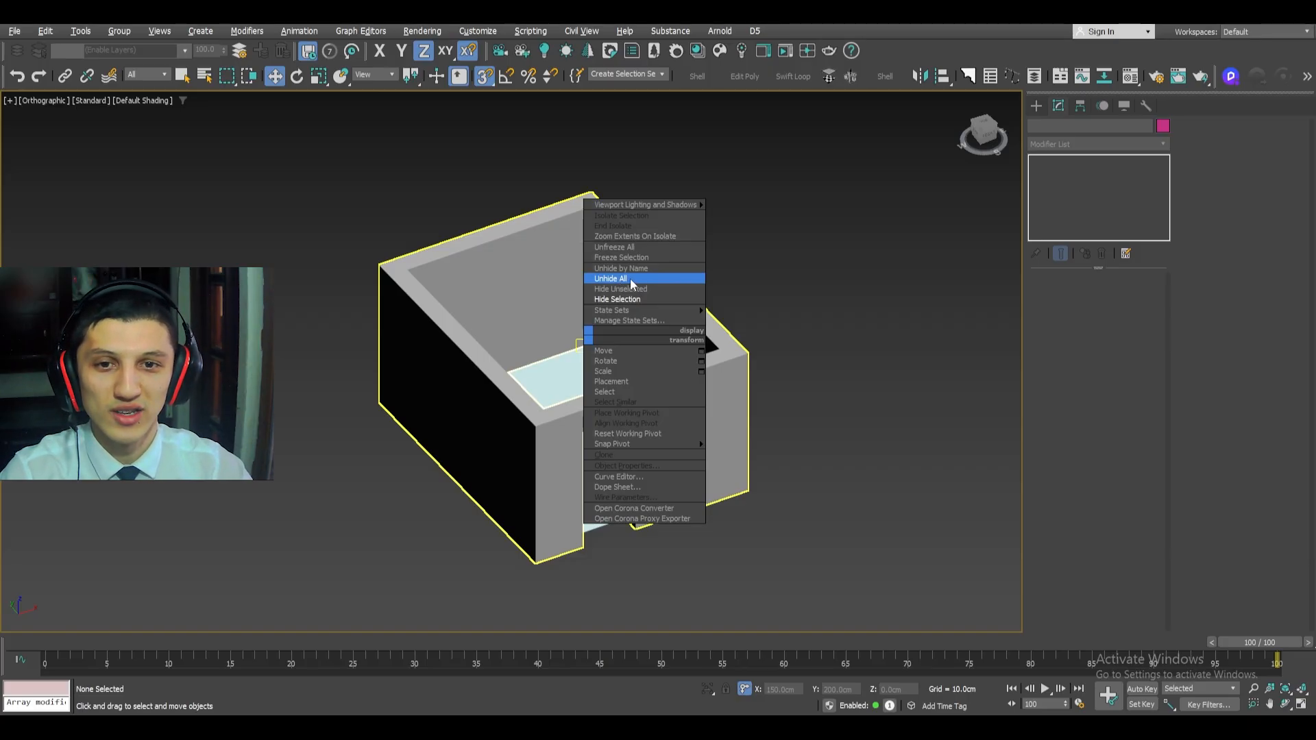
click(631, 279)
alt+middle_drag(761, 480, 802, 464)
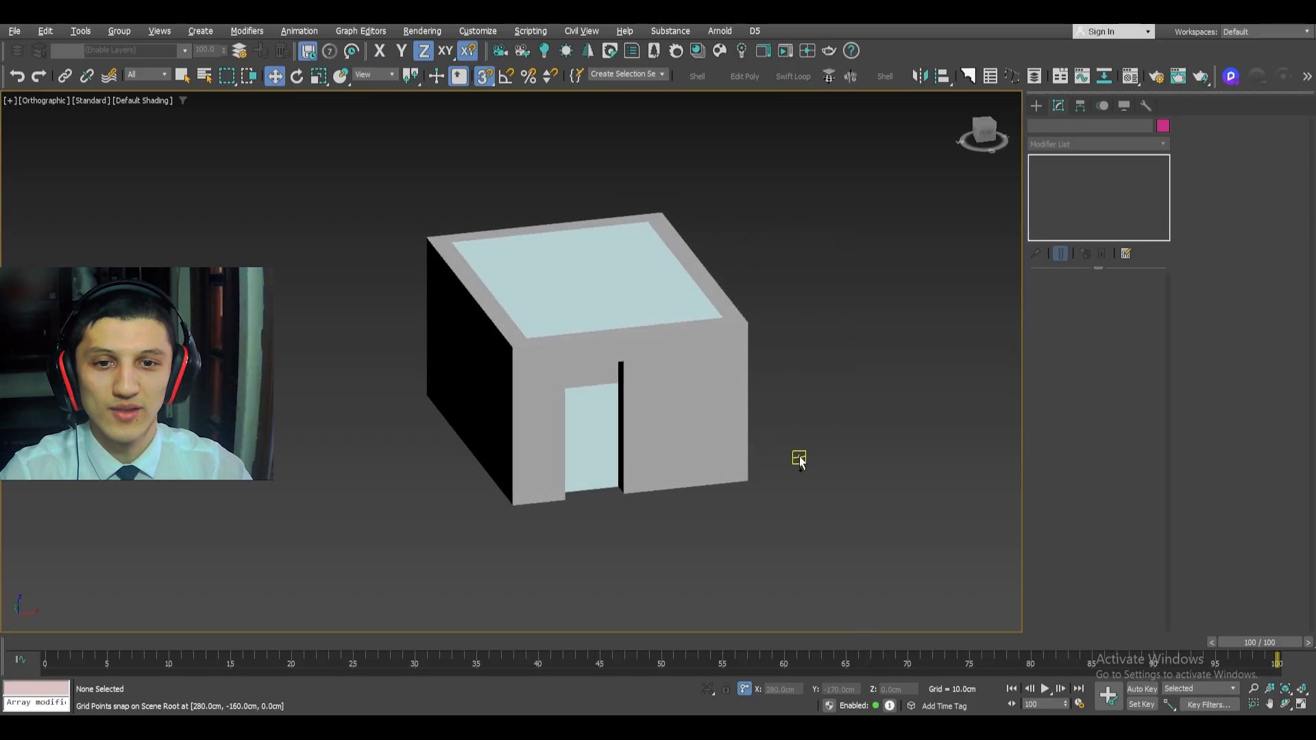
- Hide the floor and ceiling planes to view the walls alone, and unhide all objects again
click(617, 428)
ctrl+click(614, 428)
right_click(662, 314)
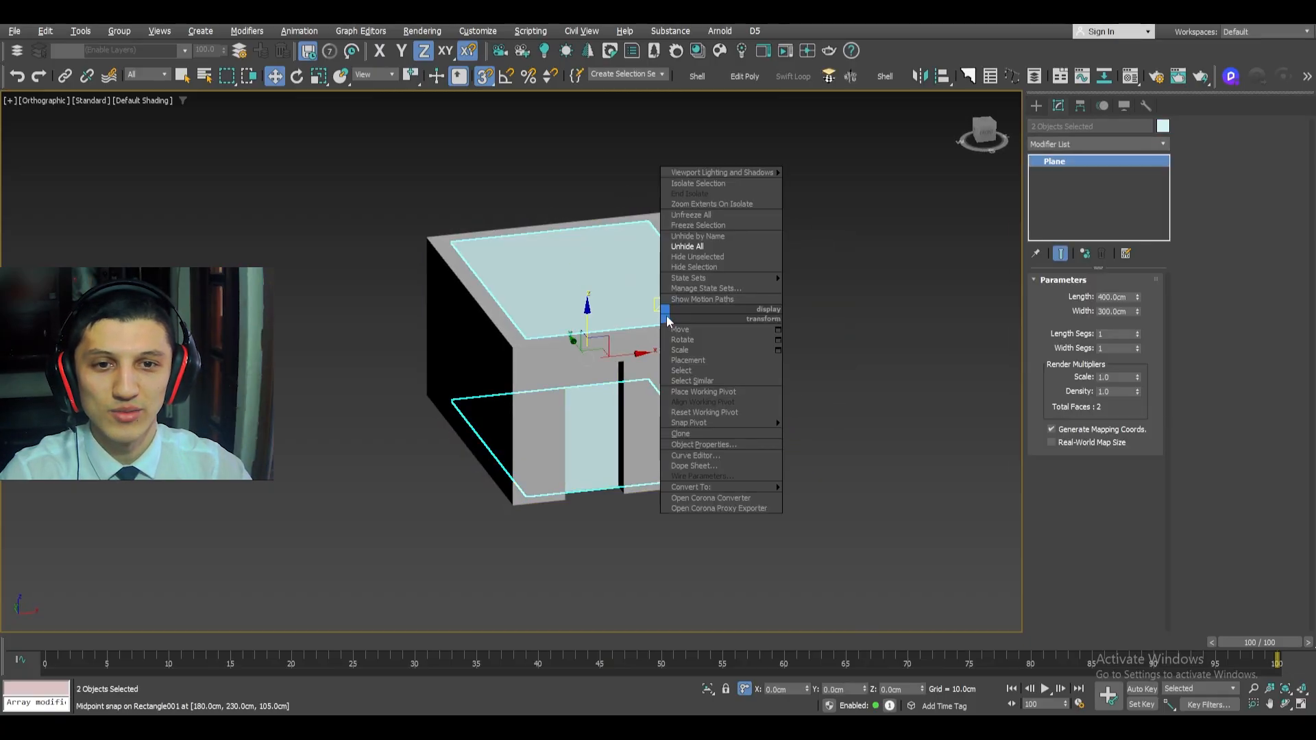
click(723, 266)
mouse_move(685, 446)
alt+middle_down()
mouse_move(719, 475)
mouse_move(625, 476)
mouse_move(701, 461)
mouse_move(686, 452)
alt+middle_up()
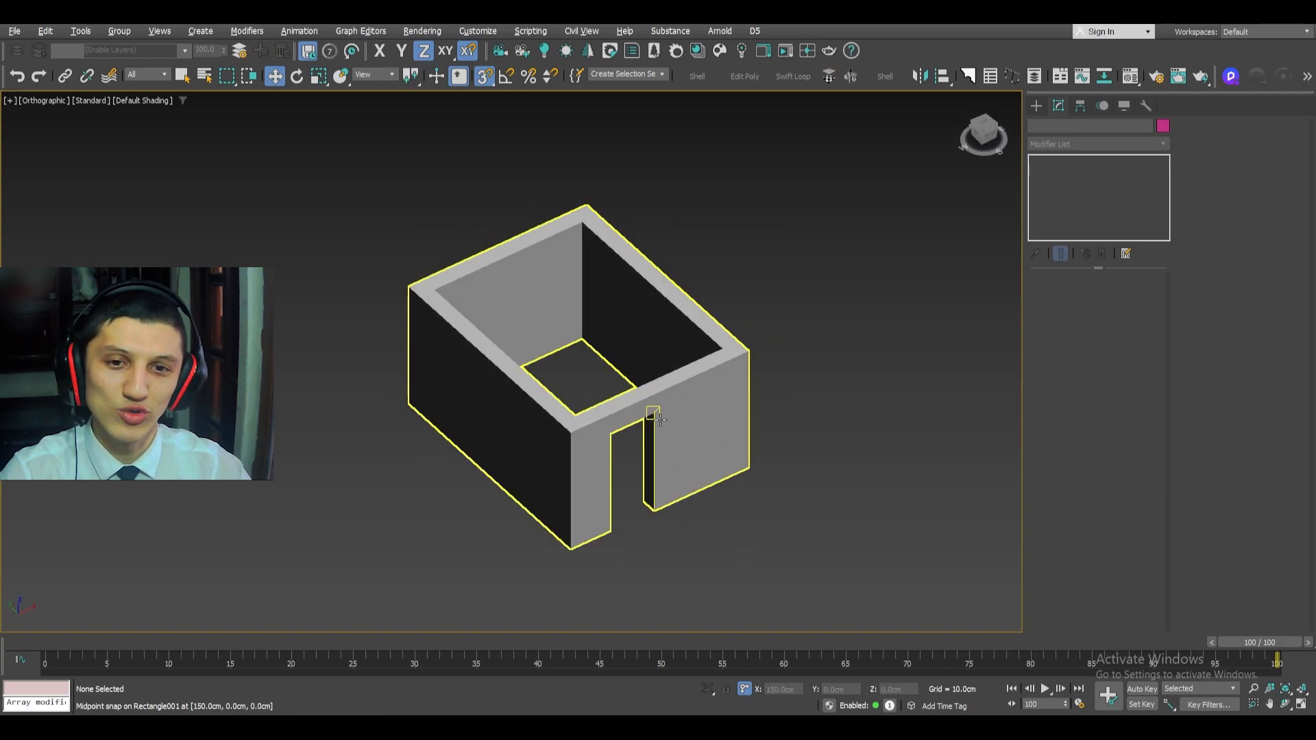
right_click(582, 364)
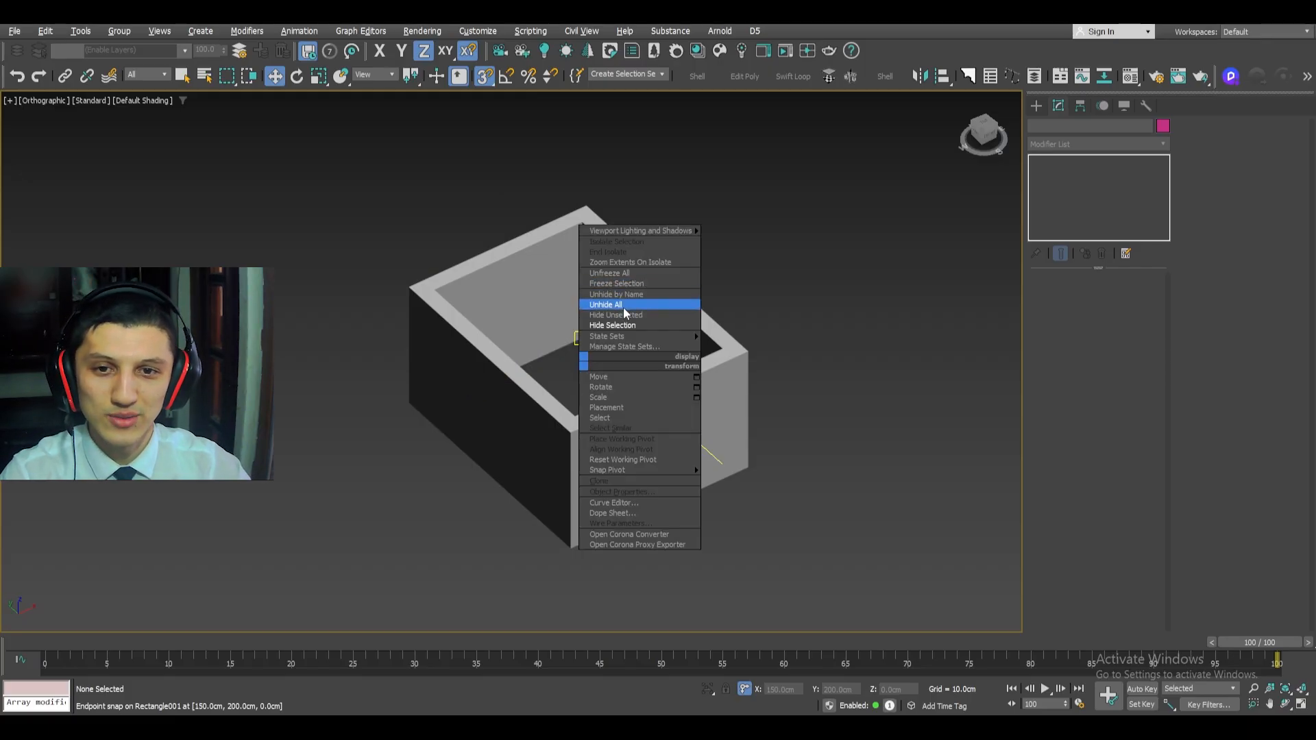
click(623, 307)
alt+middle_drag(619, 306, 699, 382)
- Turn off snapping and show the safe frame in the viewport
scroll(673, 375, down, 3)
key(s)
scroll(630, 356, up, 3)
scroll(660, 370, up, 3)
key(shift+f)
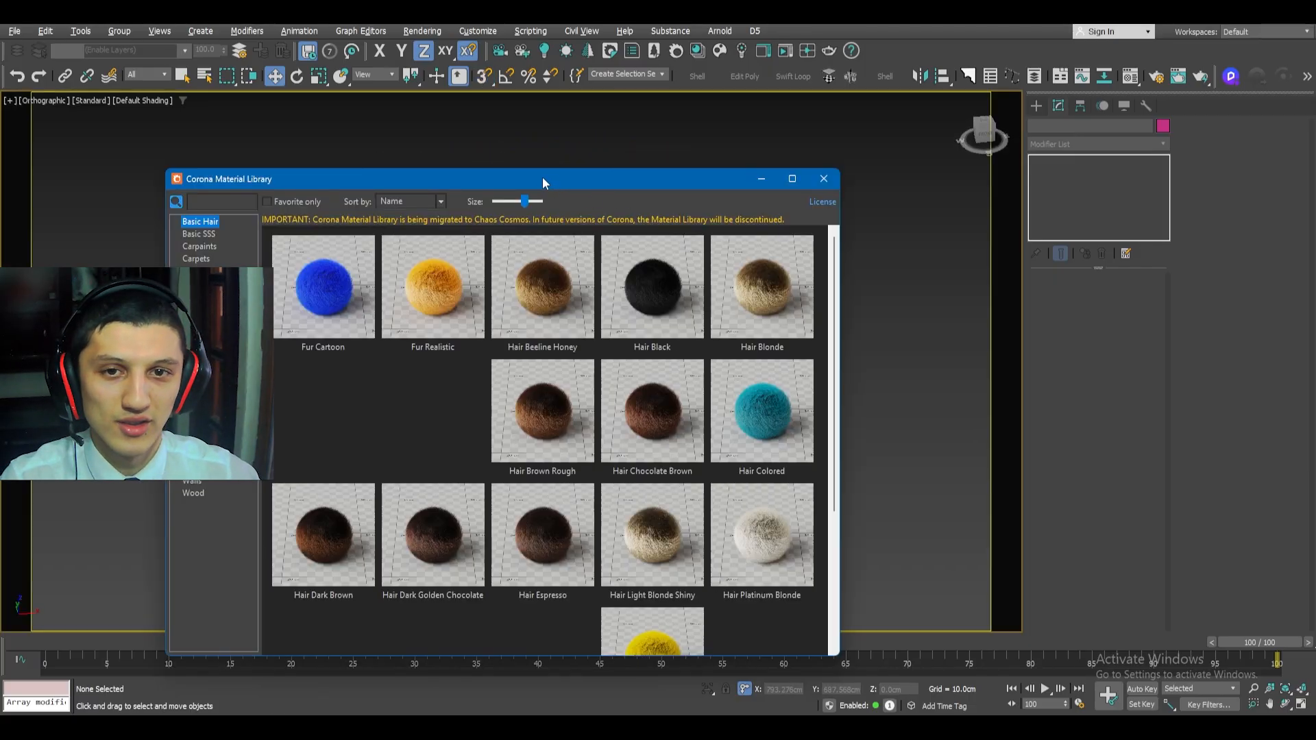
- Open the Corona Material Library and place its window beside the room
drag(542, 177, 977, 98)
middle_drag(508, 285, 335, 299)
scroll(495, 313, up, 3)
middle_drag(495, 313, 469, 285)
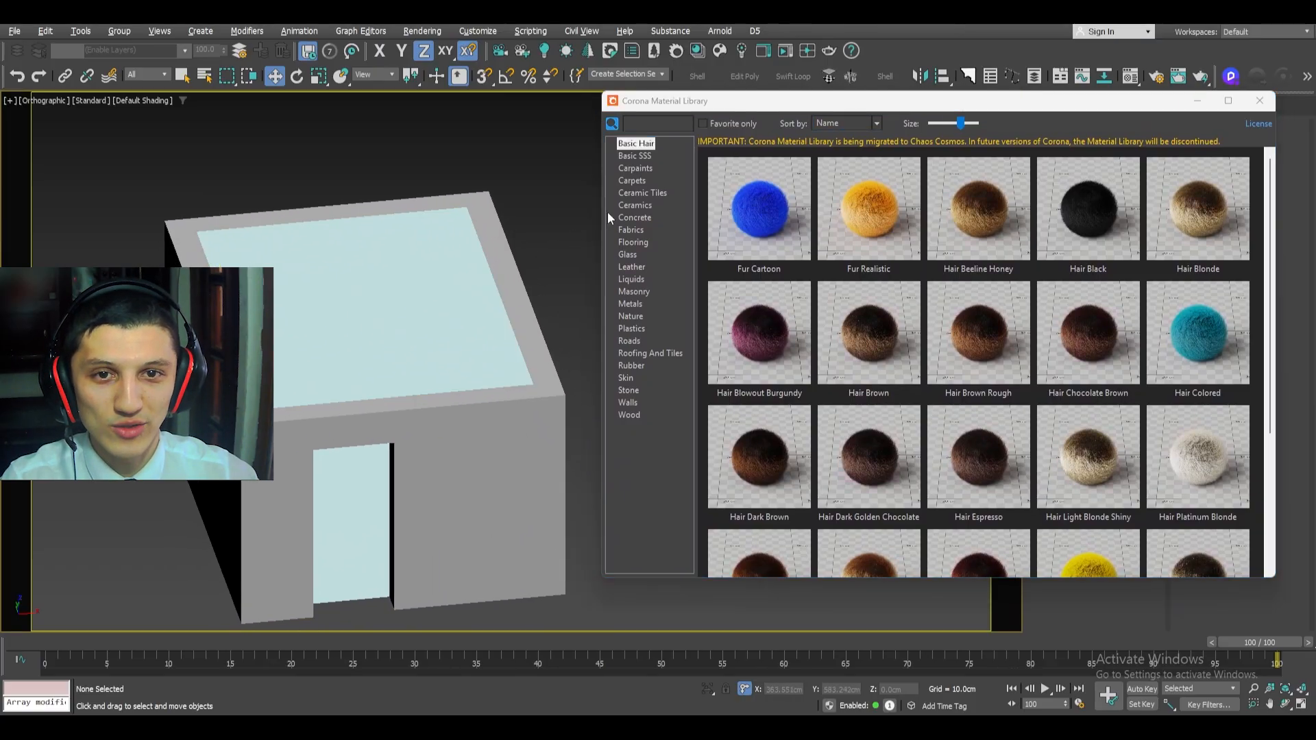
- Browse the Carpaints, Carpets, Ceramic Tiles and Ceramics categories, examining the porcelain materials down to the end of the Ceramics list
click(636, 168)
click(637, 180)
click(639, 193)
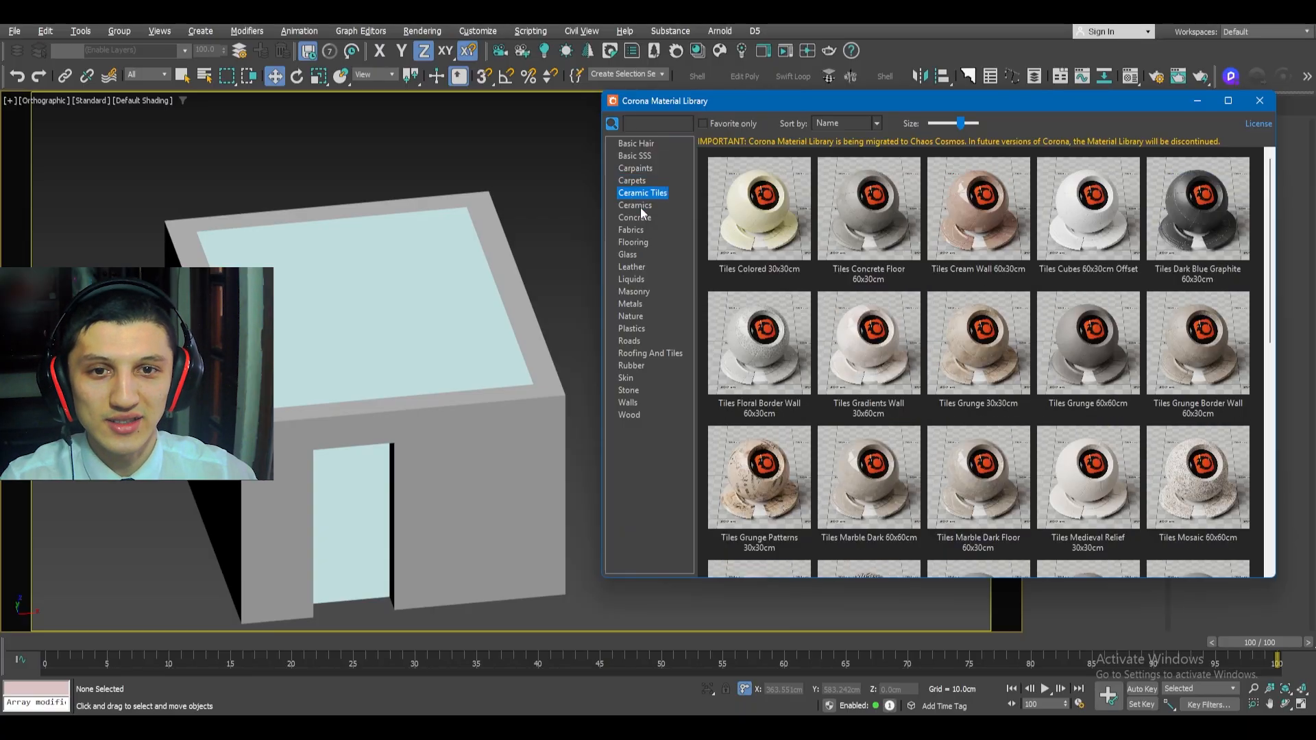
click(640, 206)
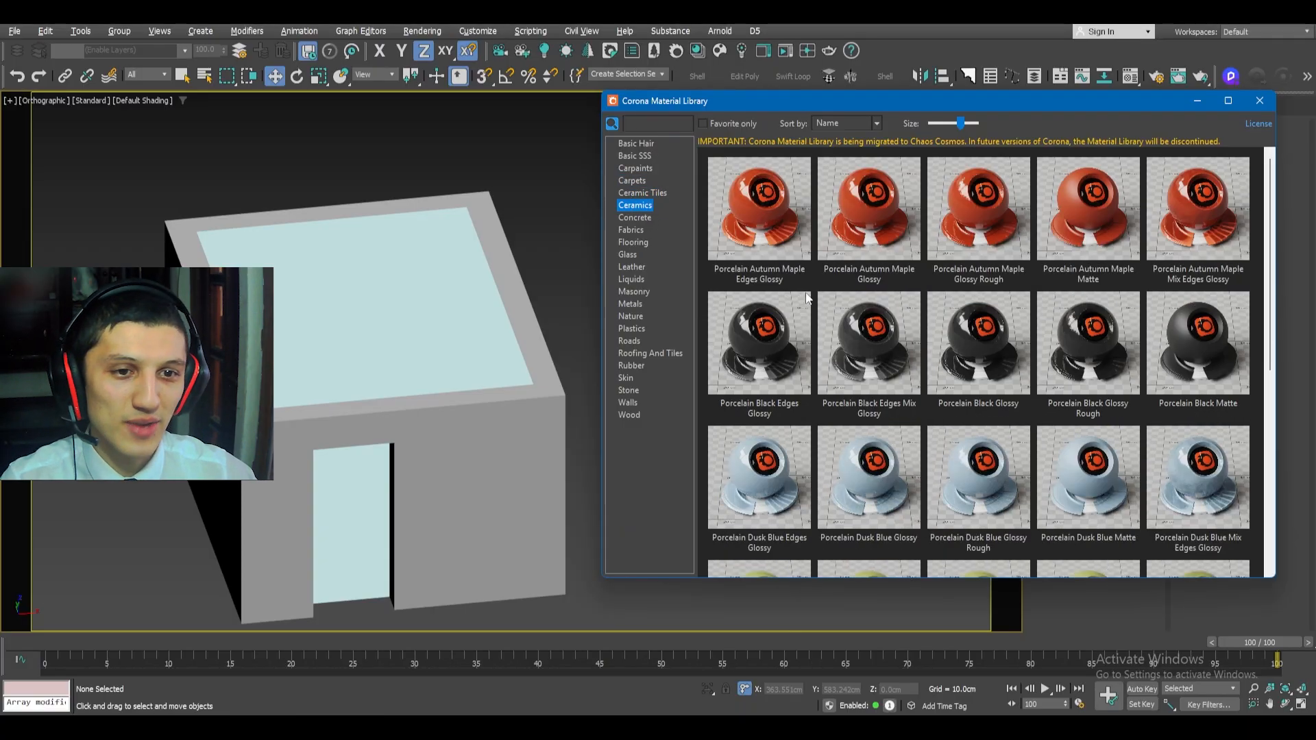
scroll(816, 302, down, 3)
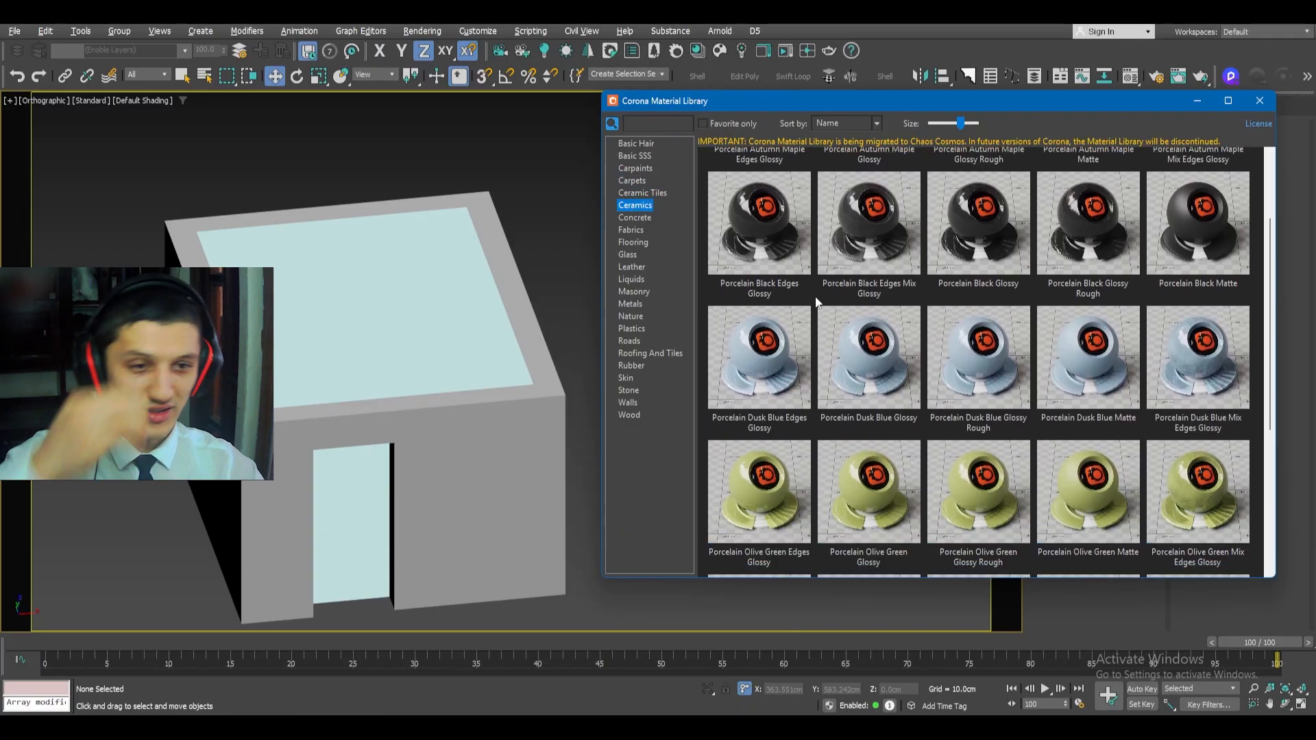
scroll(815, 302, down, 1)
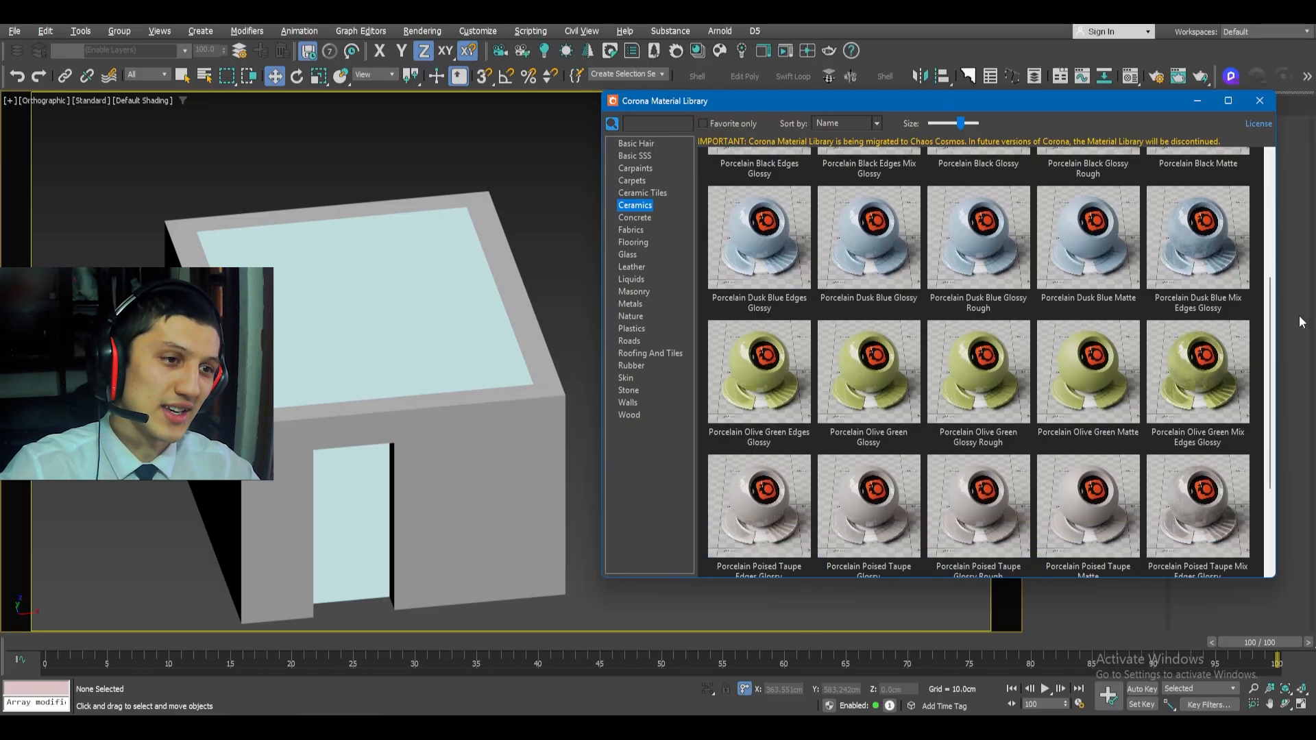
drag(1270, 339, 1259, 416)
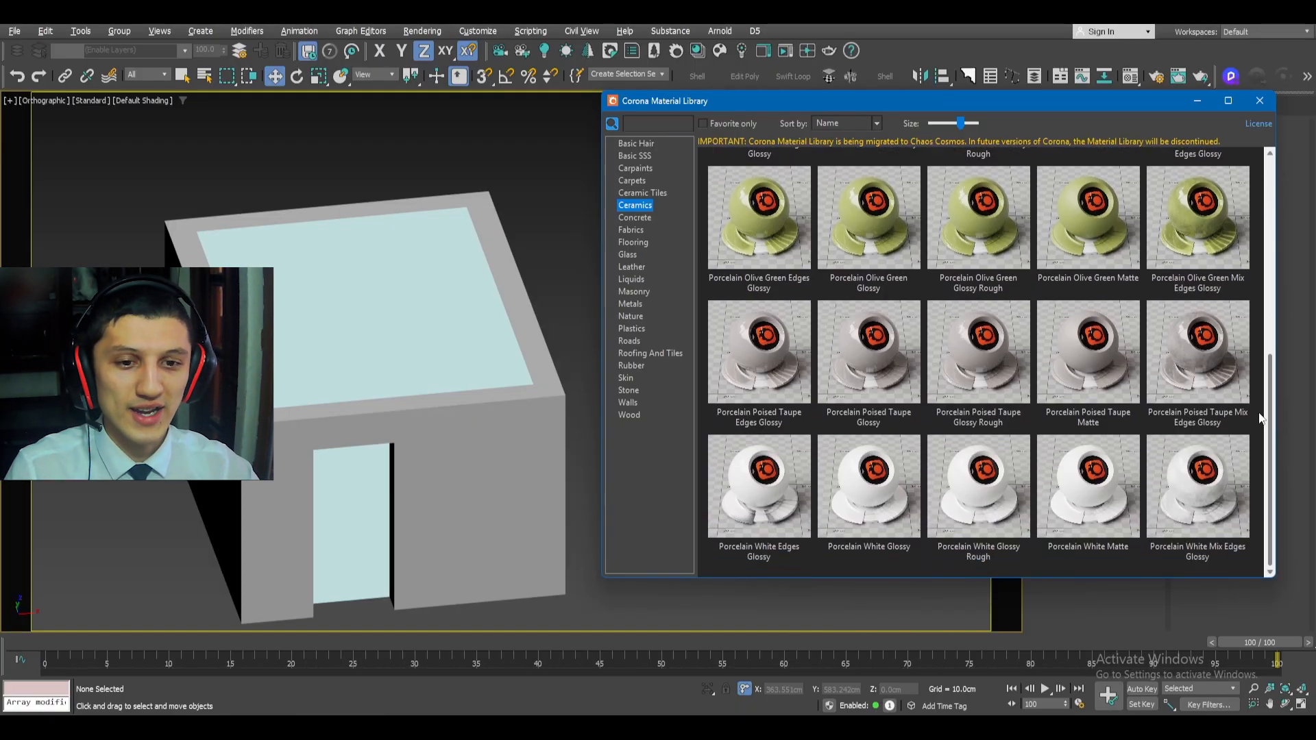
- View the enlarged previews of Porcelain White Edges Glossy and Porcelain Poised Taupe Edges Glossy
click(740, 483)
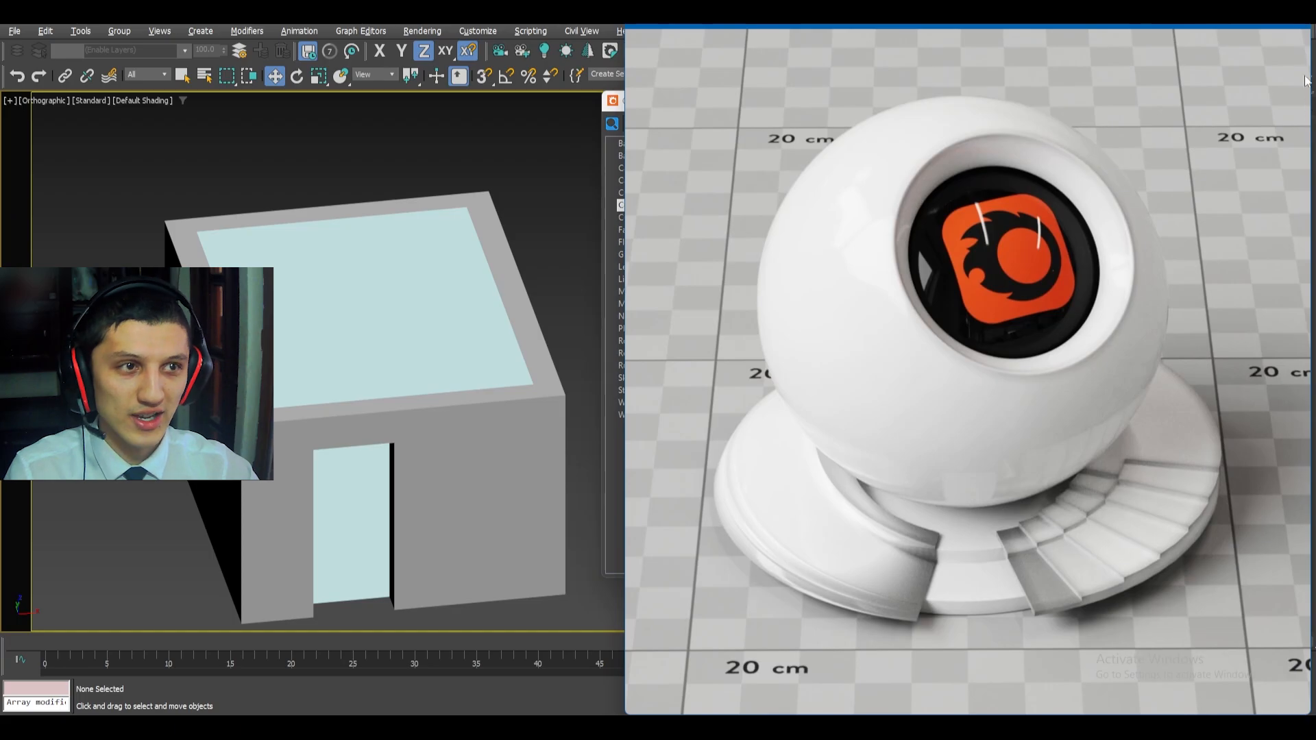
click(1305, 24)
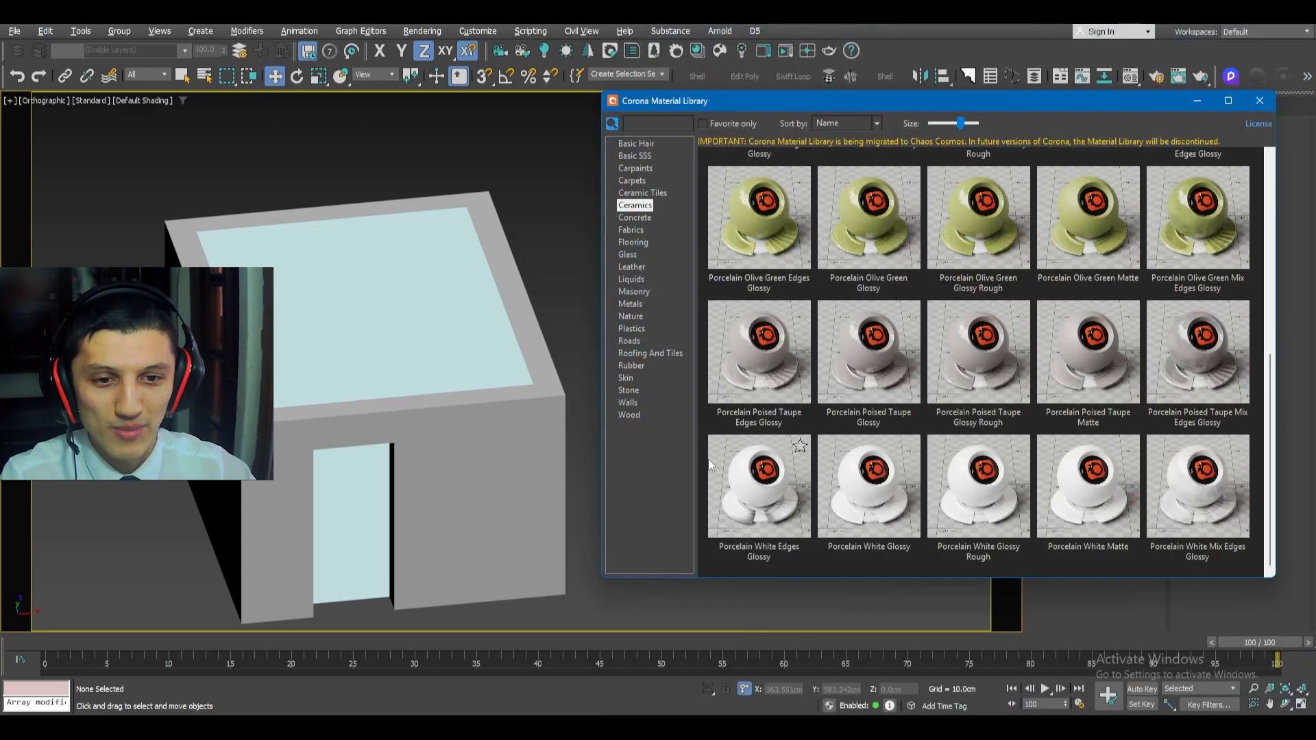
click(788, 339)
click(1302, 25)
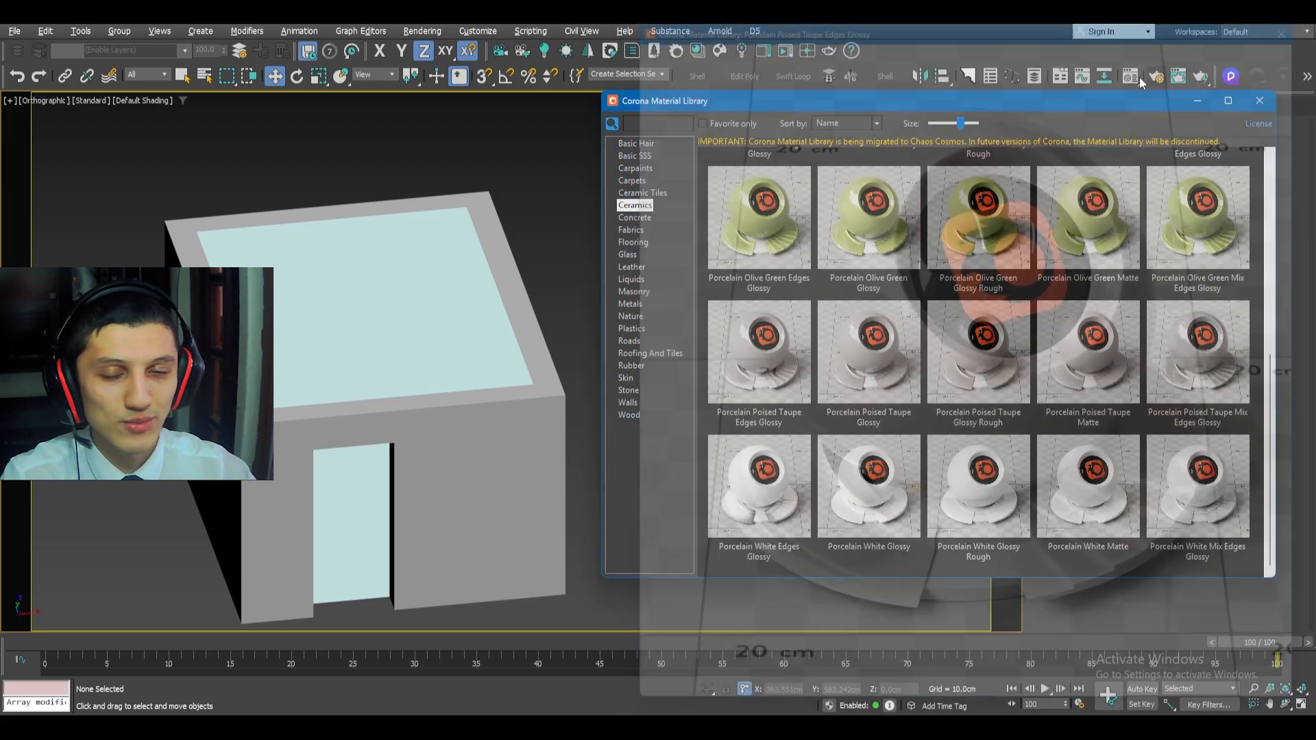
- Assign the Tiles Weave Wall 60x30cm material from Ceramic Tiles to the walls and close the material library
click(642, 192)
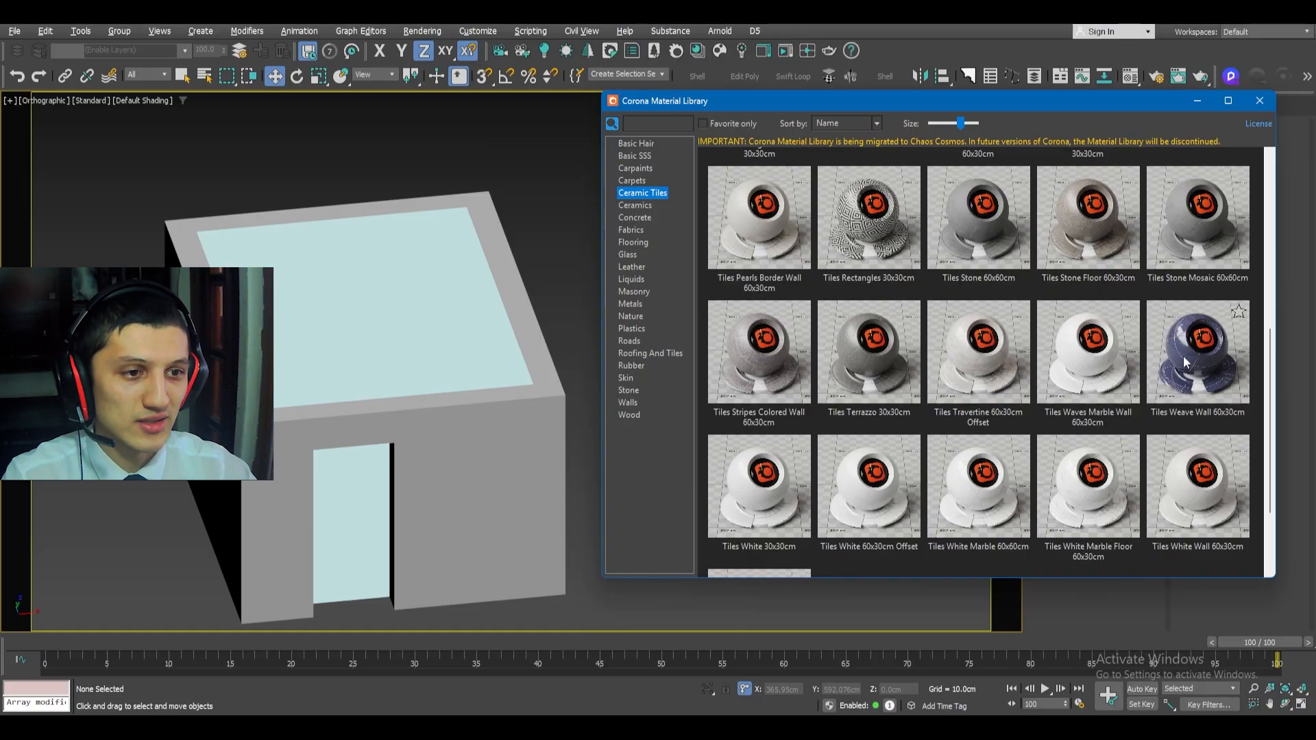
drag(1185, 362, 1169, 354)
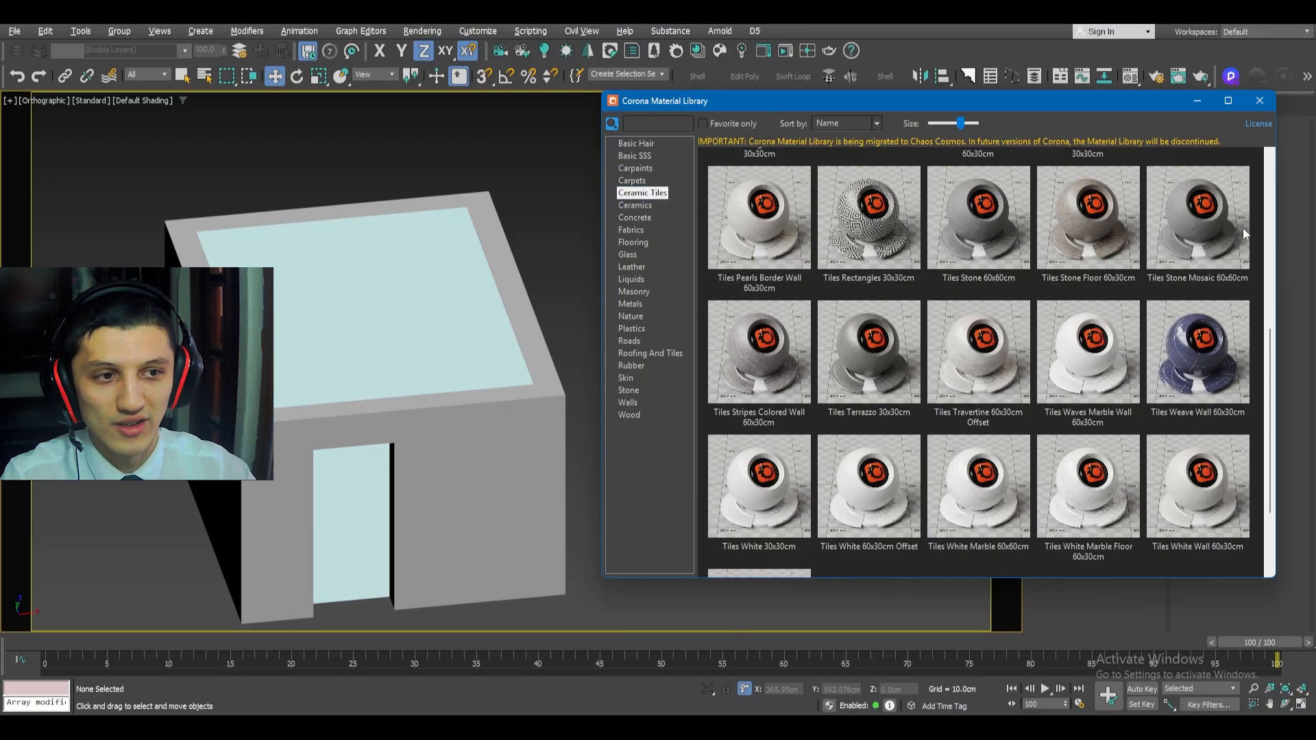
click(1260, 100)
- Add a UVW Map modifier to the walls with Box mapping and Real-World Map Size enabled
click(517, 420)
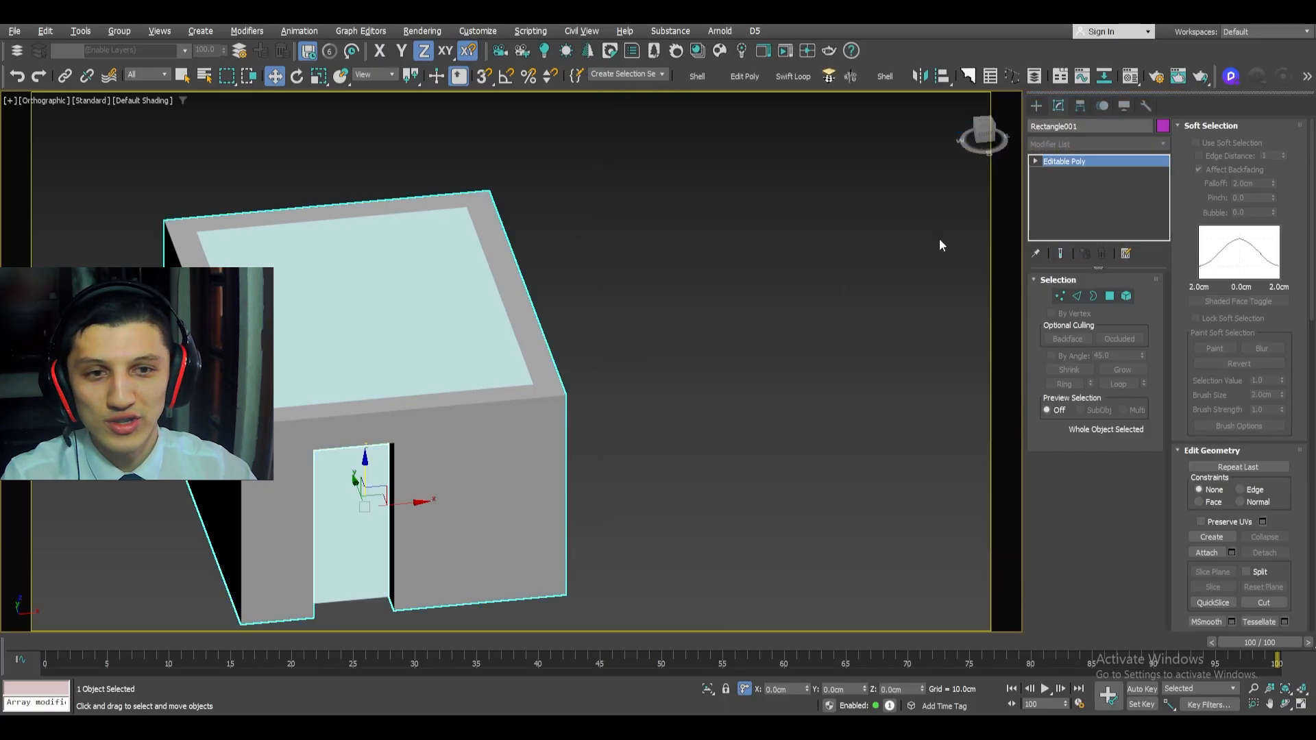
click(1066, 142)
text(uvw)
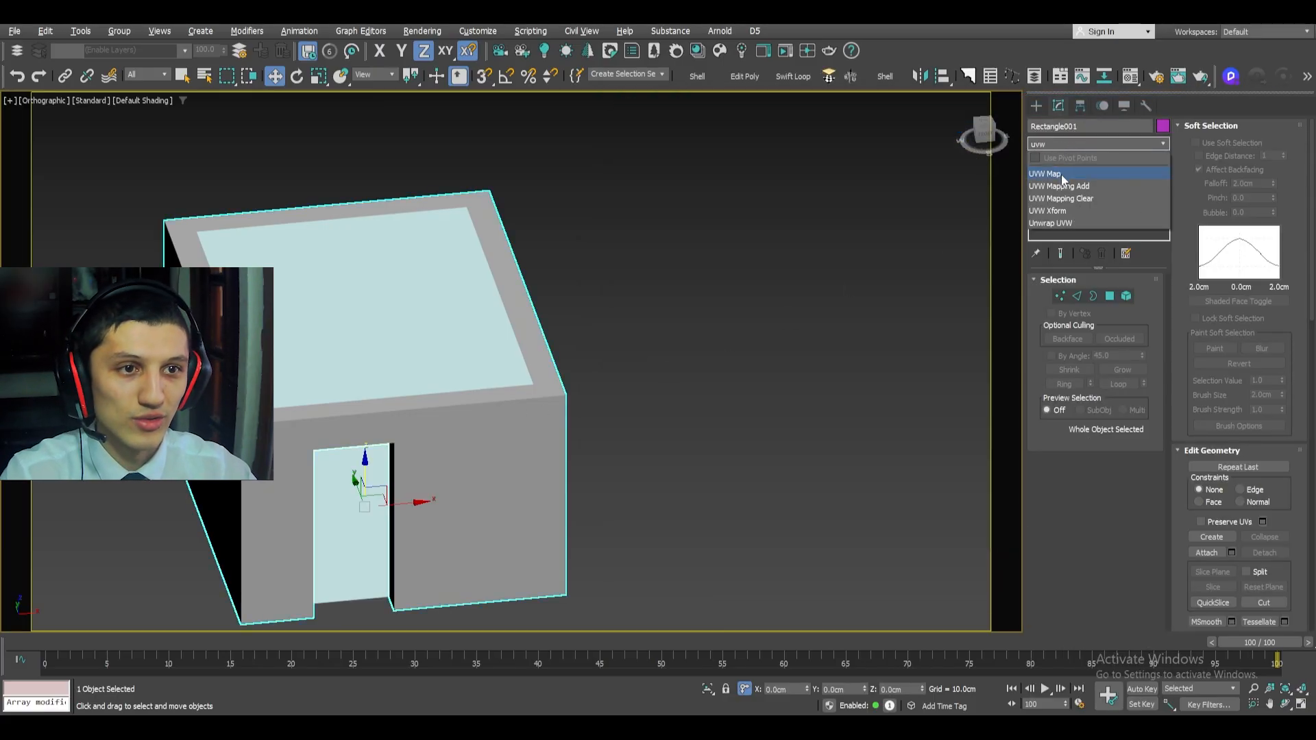
click(1060, 174)
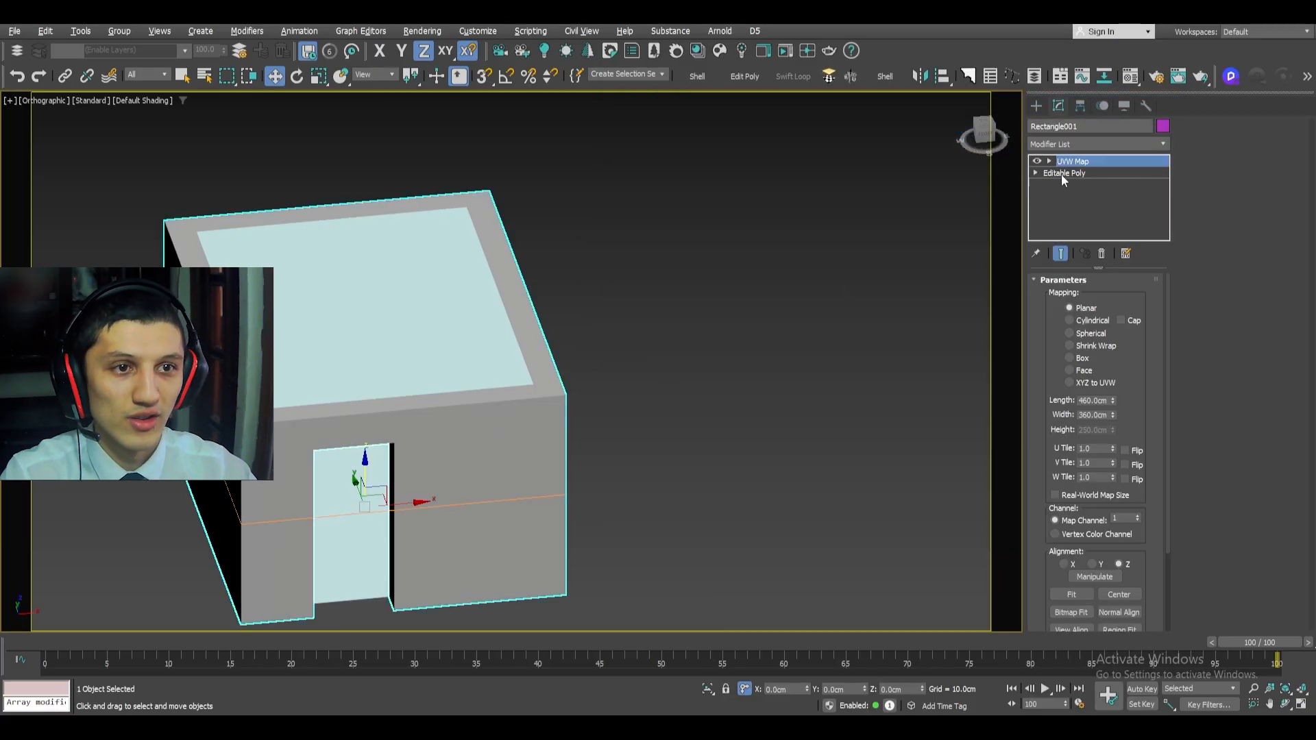
click(1069, 358)
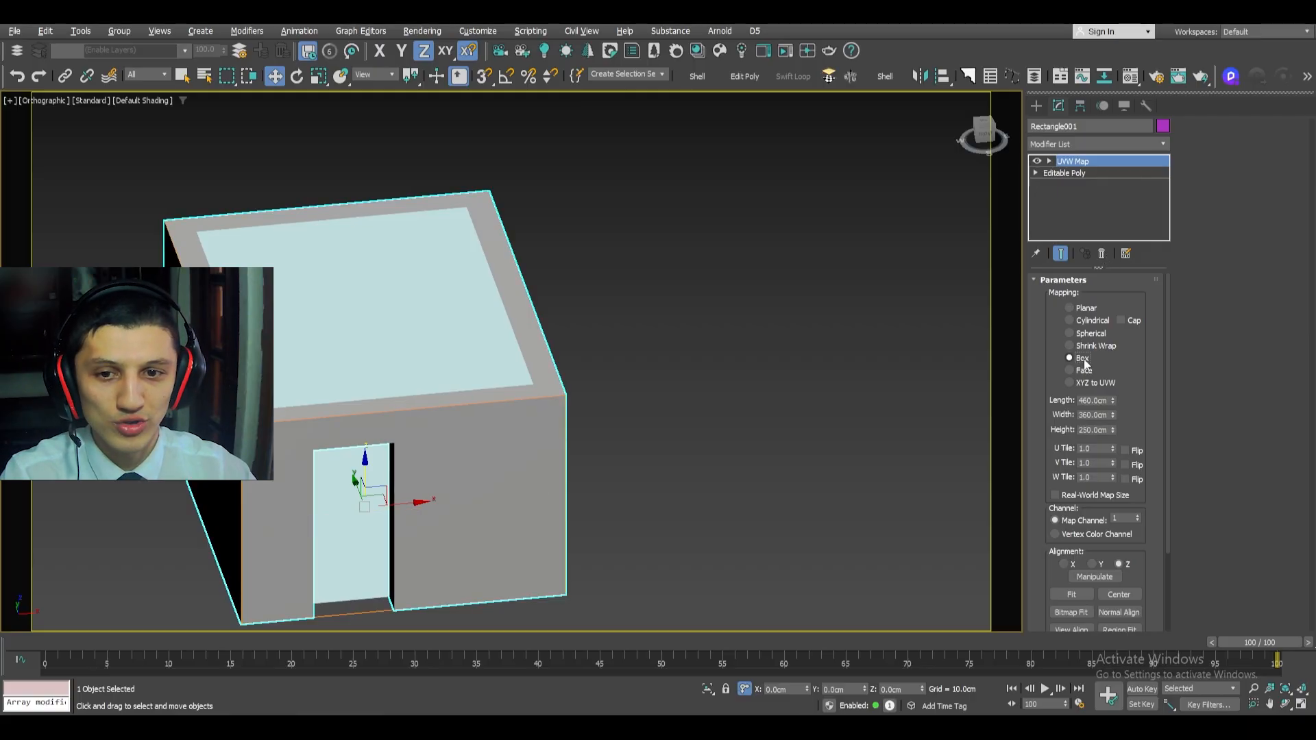
click(1054, 495)
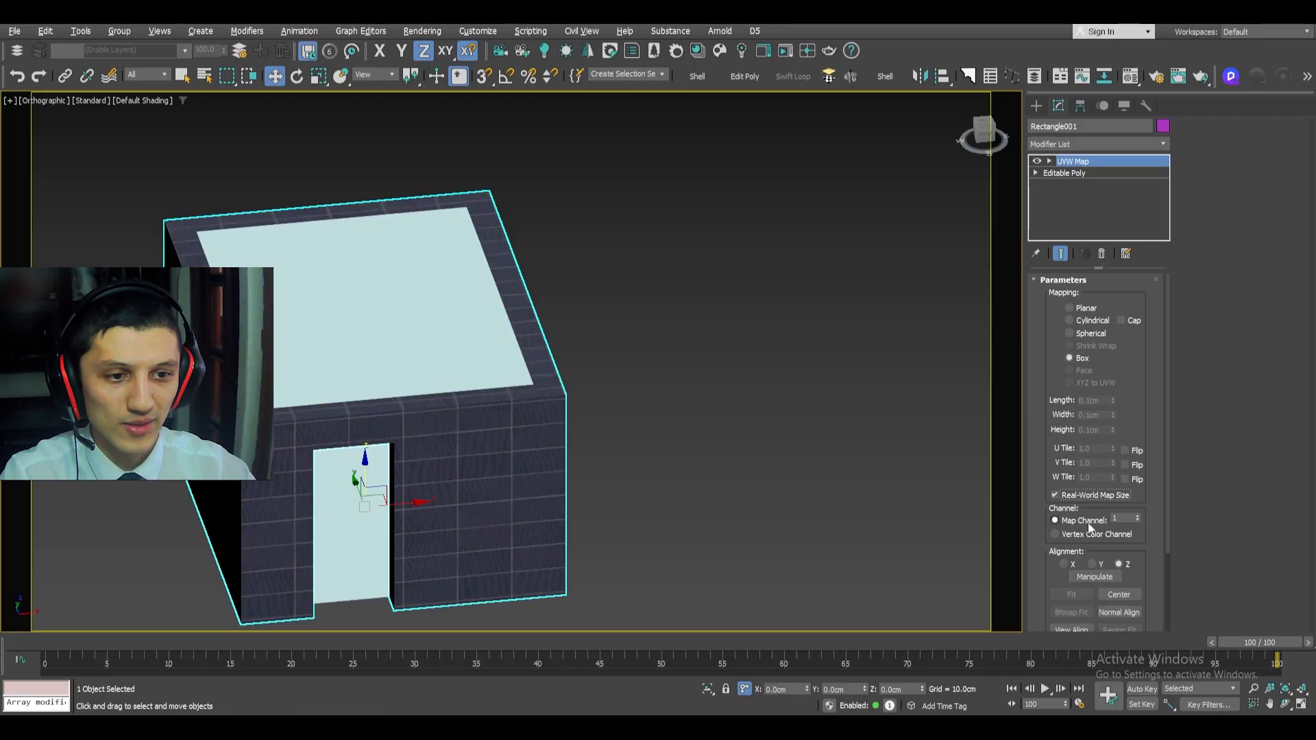
alt+middle_drag(548, 473, 633, 364)
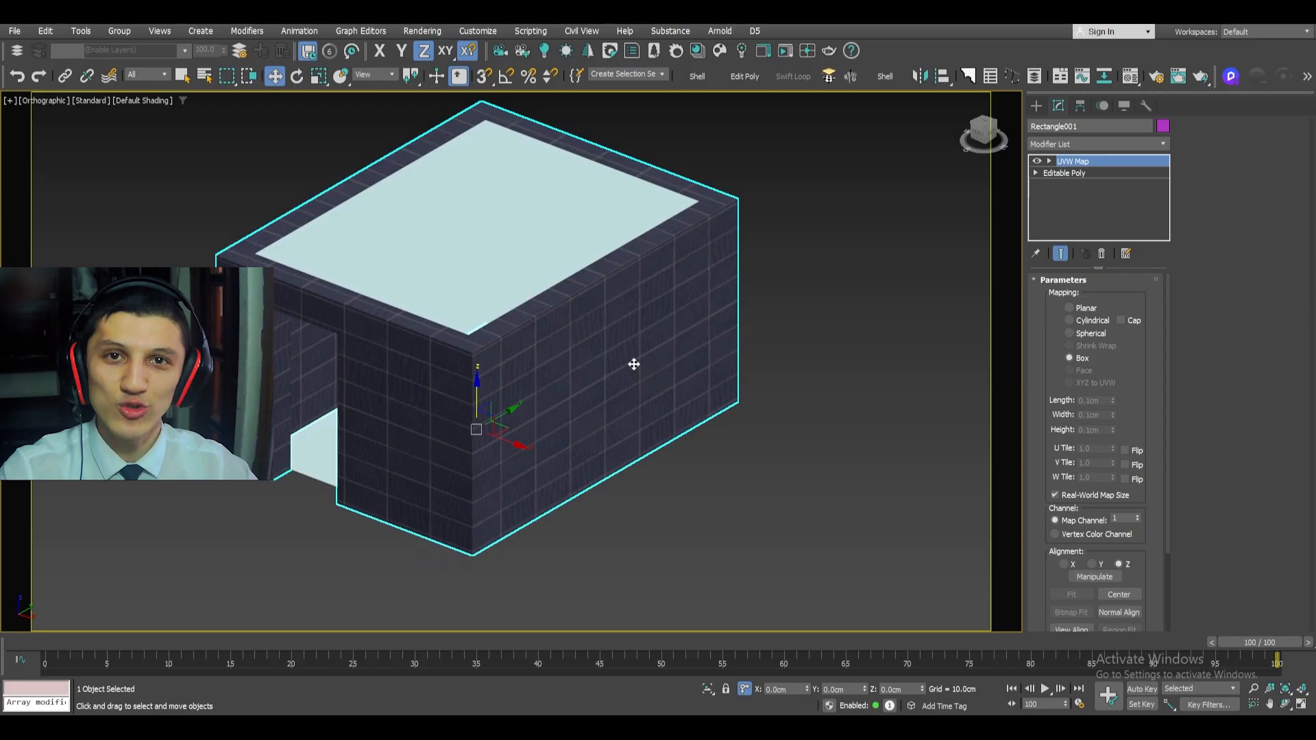
click(1054, 496)
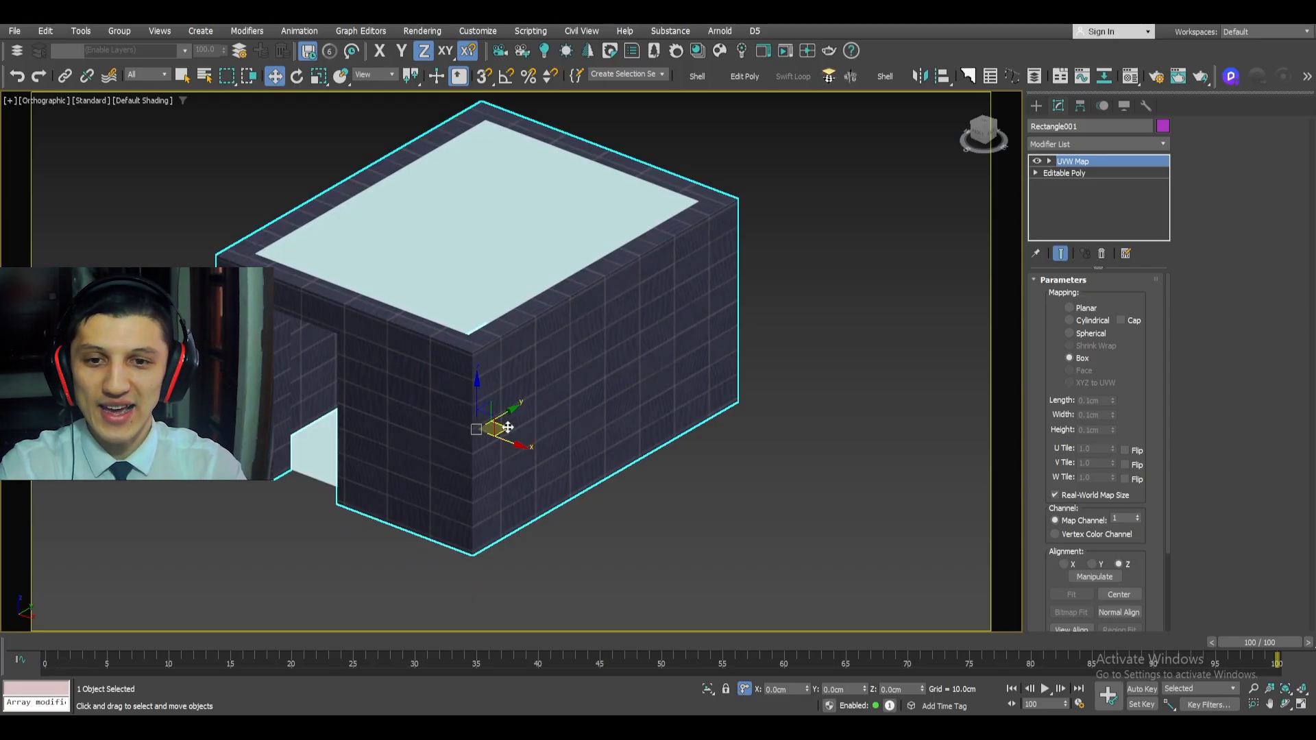
scroll(458, 403, up, 2)
middle_drag(458, 403, 474, 407)
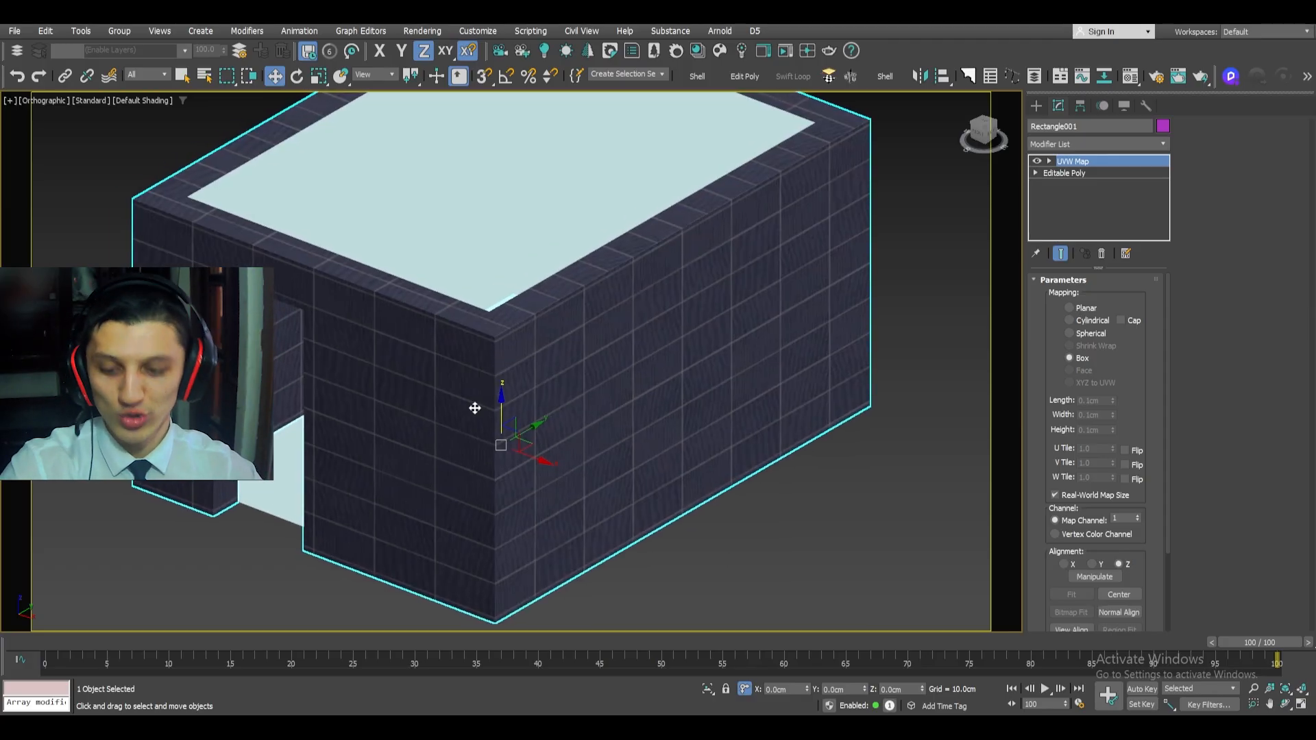
- Draw a plane about 30 cm long and 60 cm wide over one wall tile in the front view to check its size
key(f)
key(z)
ctrl+right_click(484, 279)
click(517, 246)
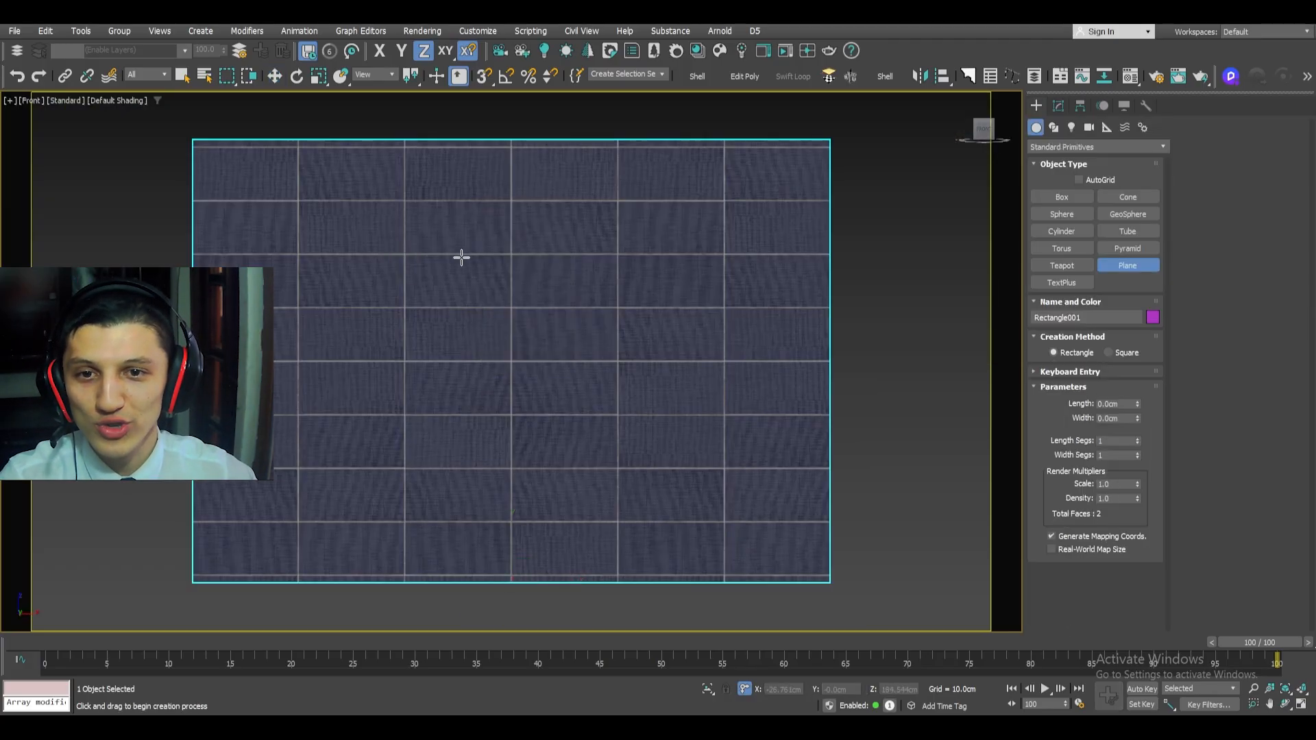
scroll(463, 256, up, 2)
drag(365, 250, 576, 357)
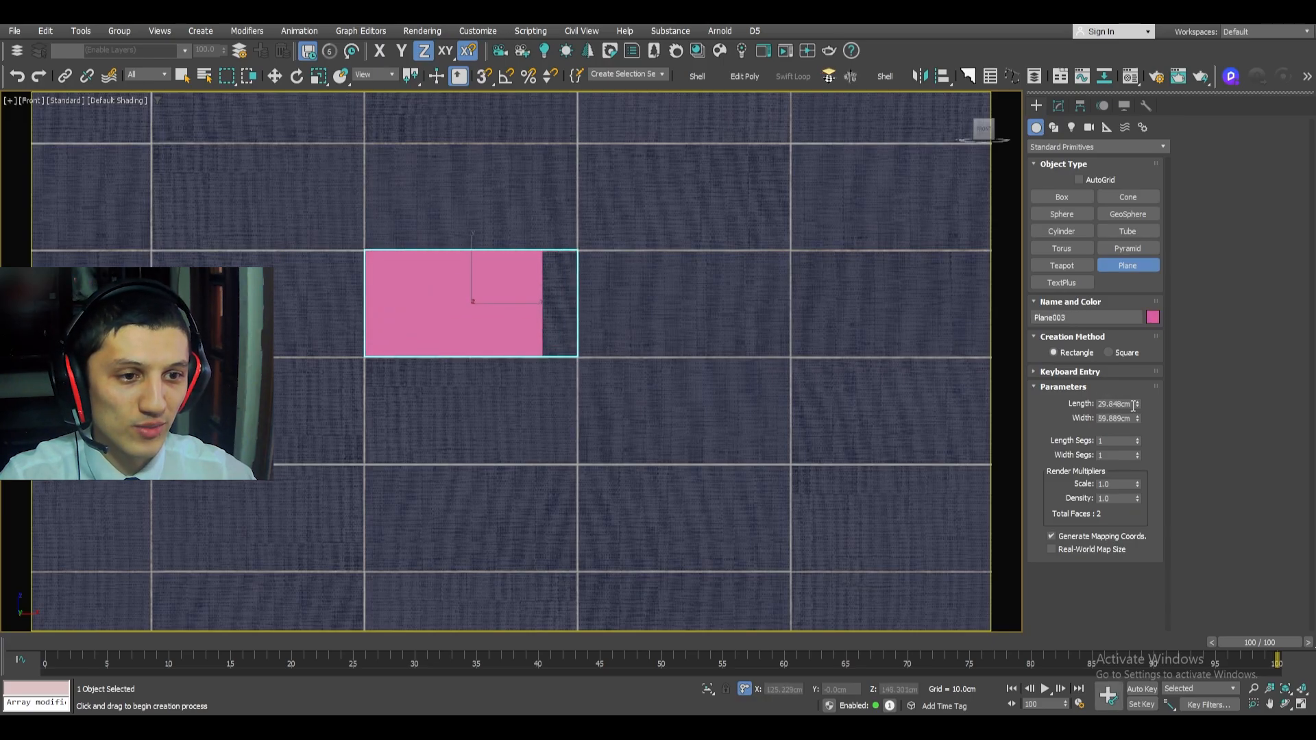
- Undo the plane drawn over the tile and return to an angled view of the whole room
key(ctrl+z)
scroll(546, 330, down, 5)
right_click(547, 329)
scroll(588, 335, up, 2)
alt+middle_drag(588, 335, 558, 381)
scroll(540, 359, down, 1)
scroll(569, 373, up, 1)
scroll(596, 376, down, 1)
scroll(546, 400, up, 1)
scroll(546, 400, down, 1)
- Pick the tile material from the walls into the second sample slot of the Material Editor and preview it enlarged
key(m)
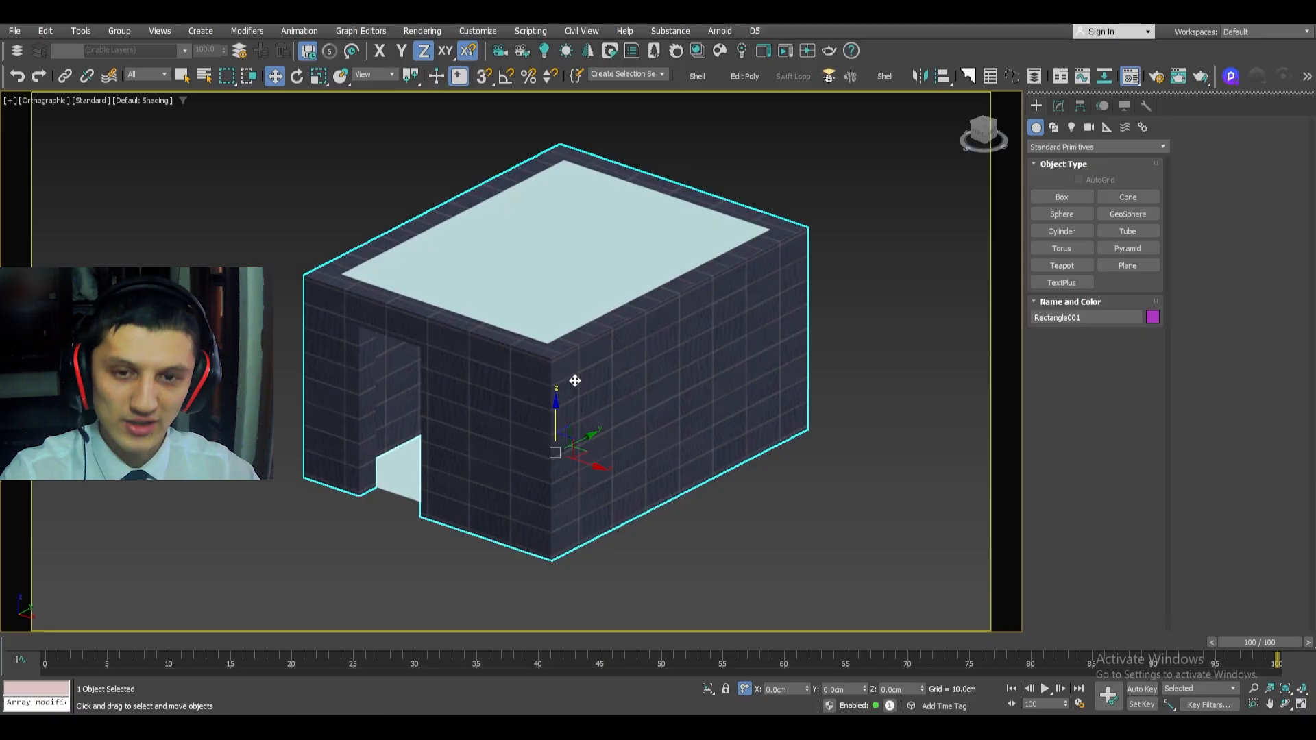
click(969, 245)
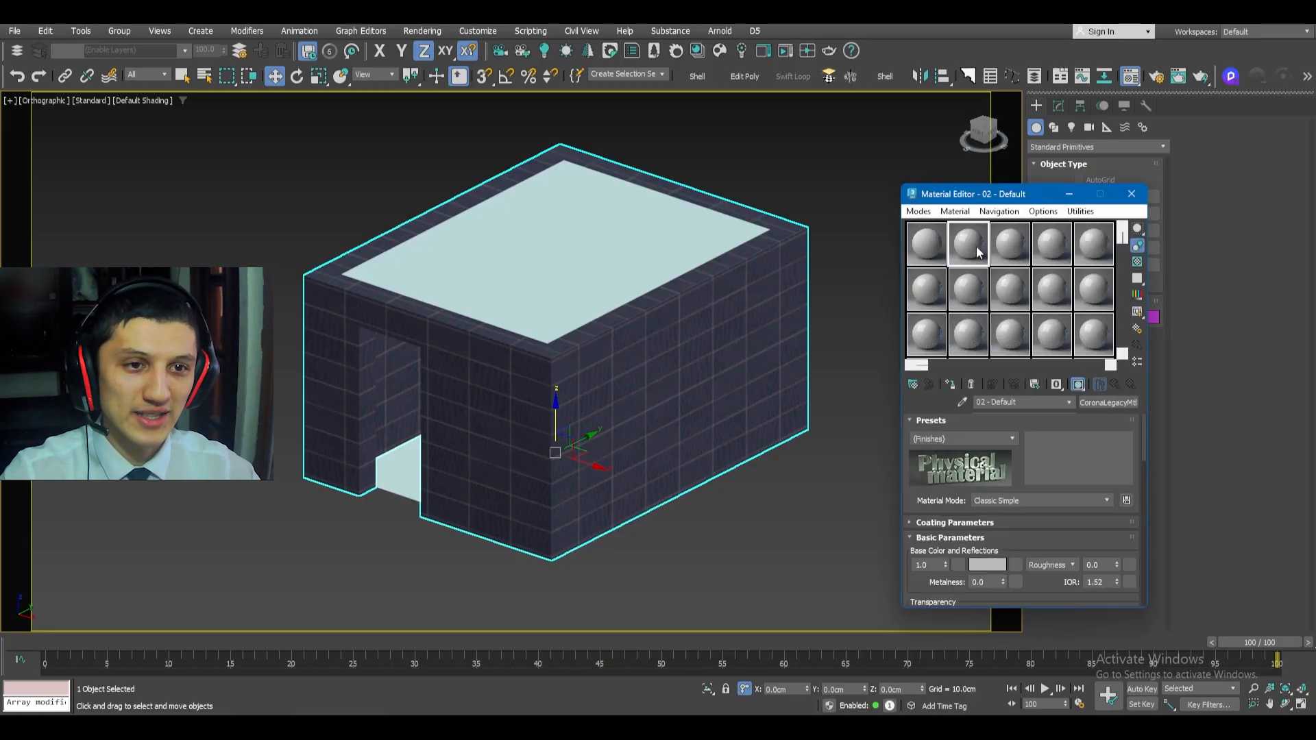
click(962, 403)
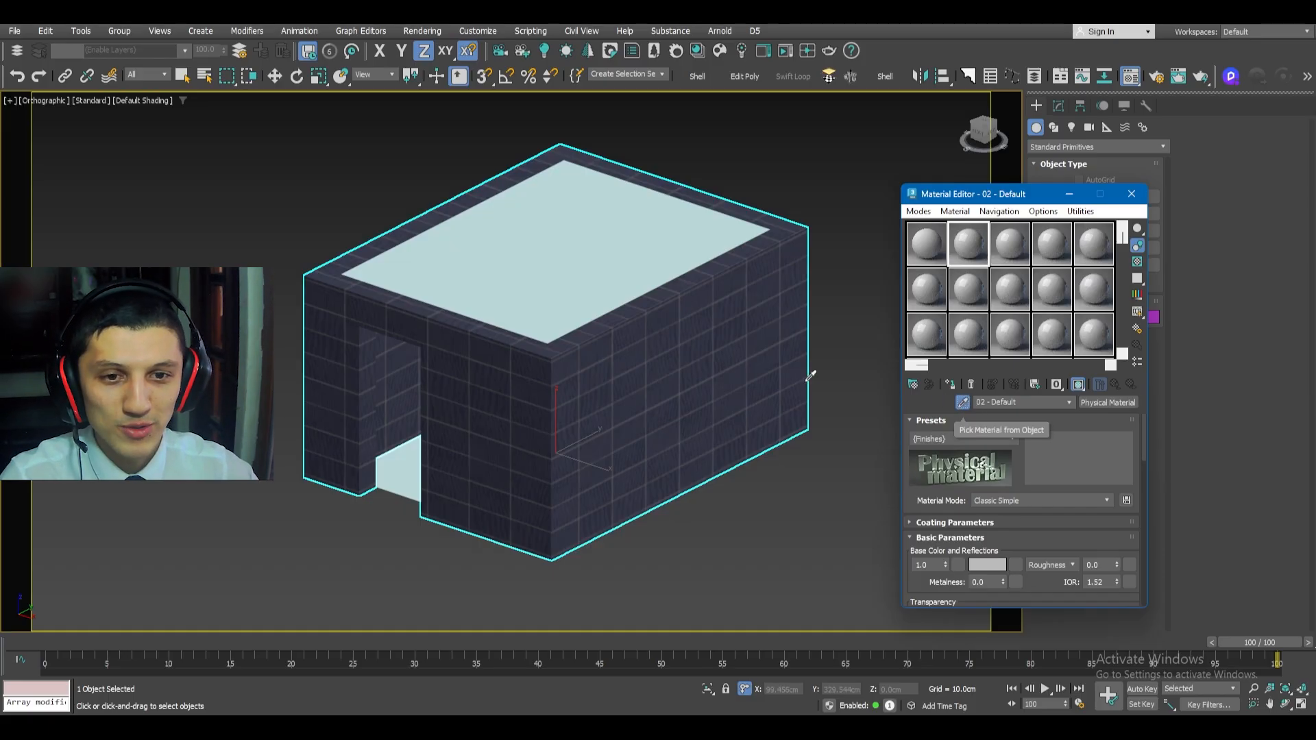
click(609, 365)
double_click(968, 256)
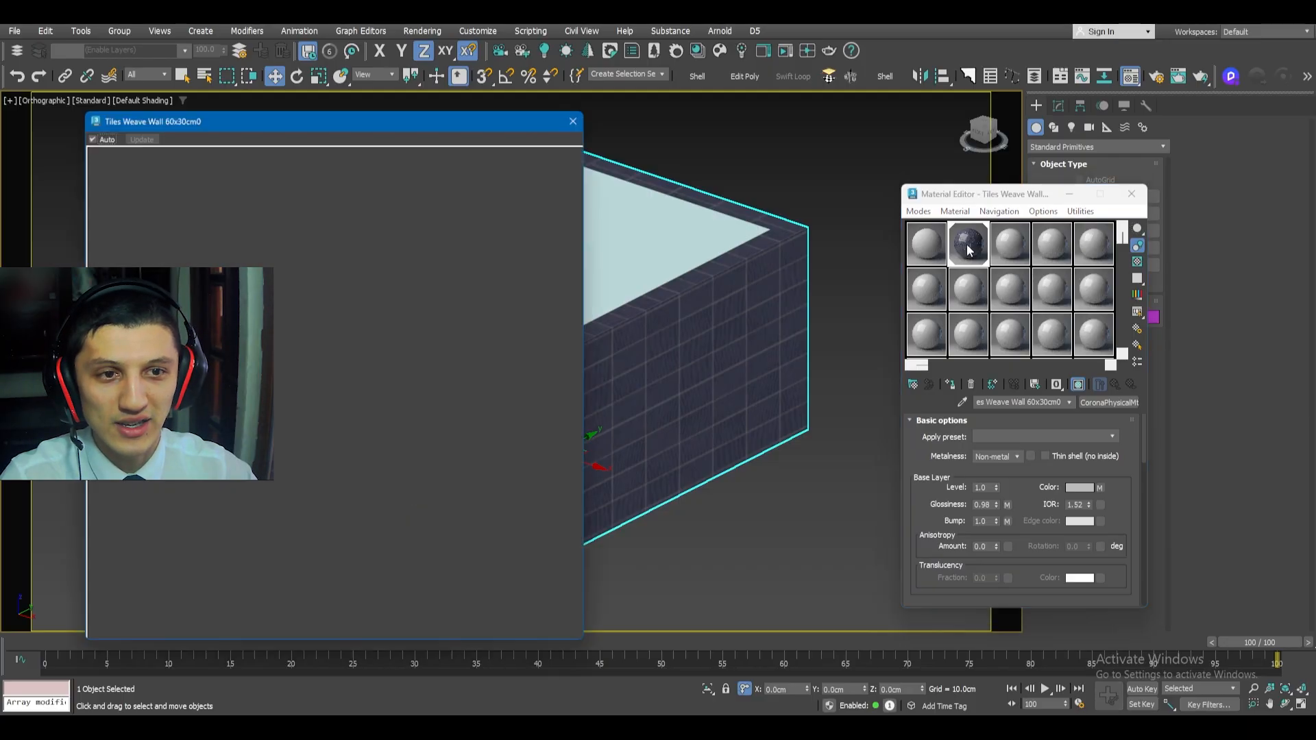
click(583, 112)
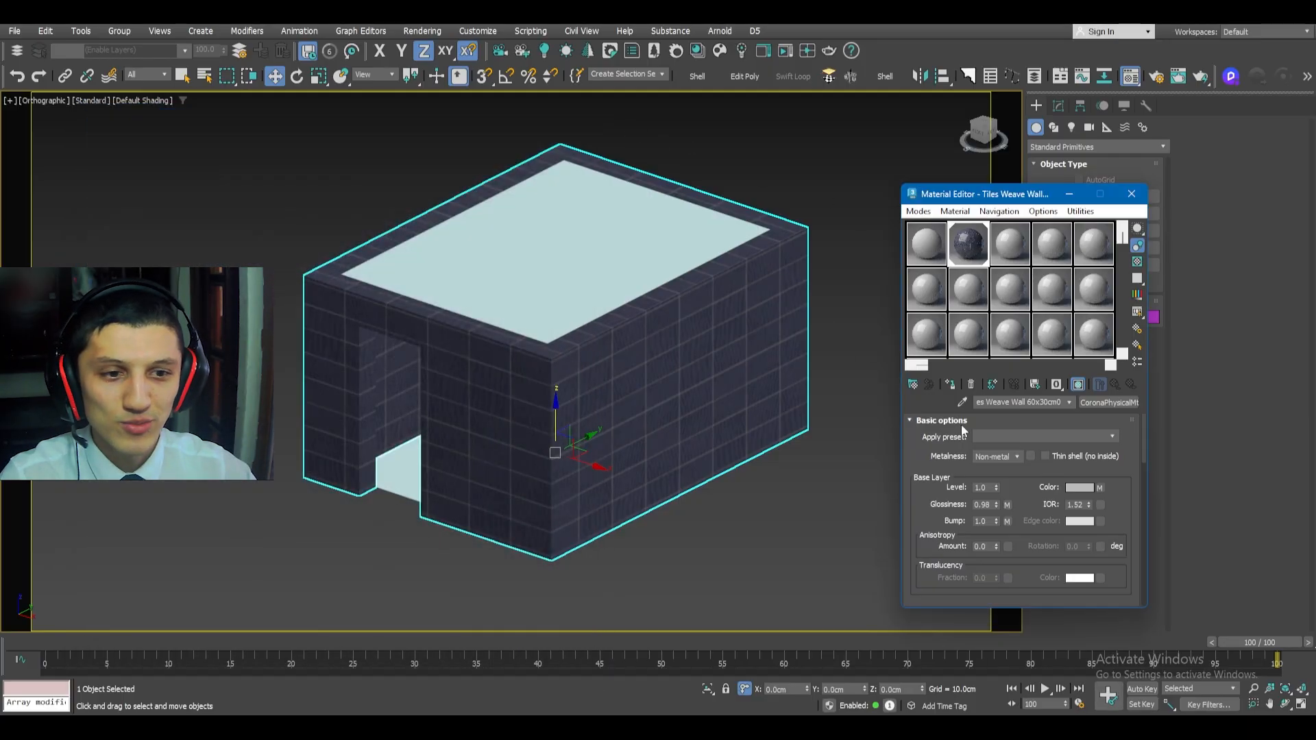
- Try an IOR of 1 on the tile material in the enlarged preview and undo the change
double_click(986, 505)
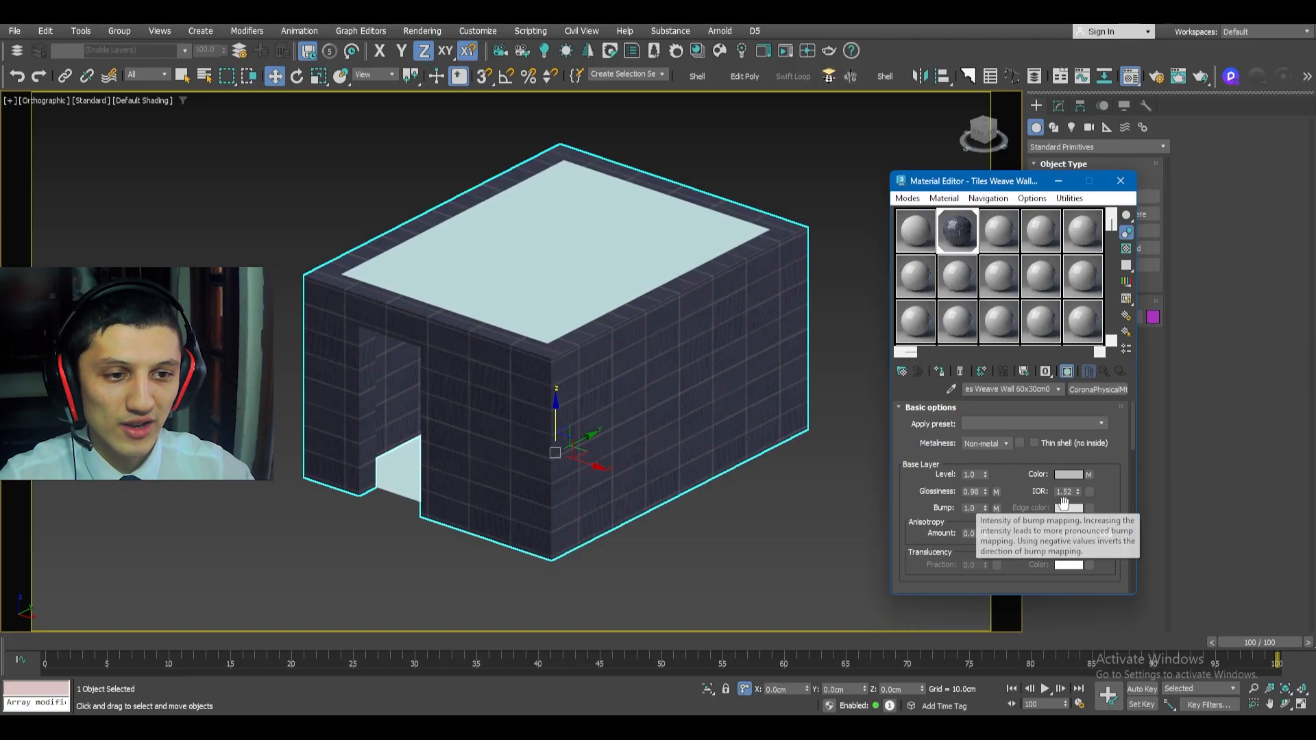
double_click(1071, 492)
text(1)
double_click(957, 233)
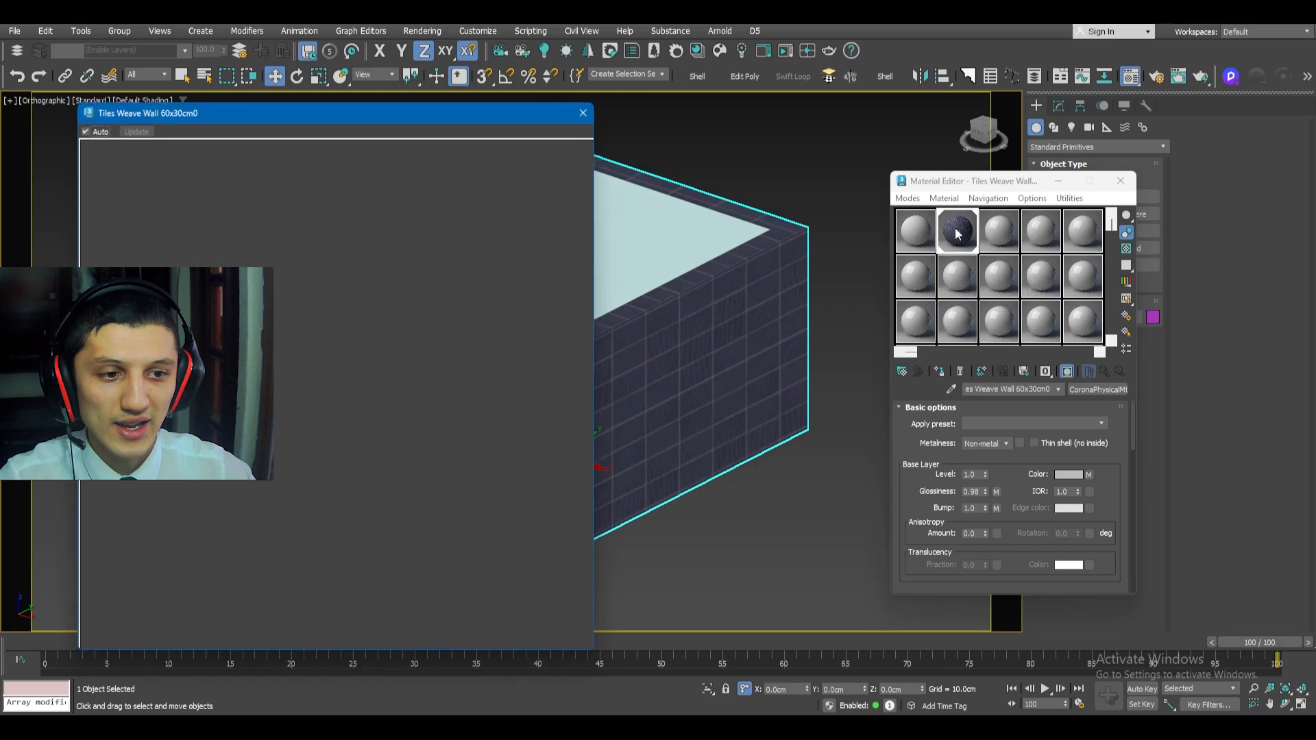
click(1117, 452)
key(ctrl+z)
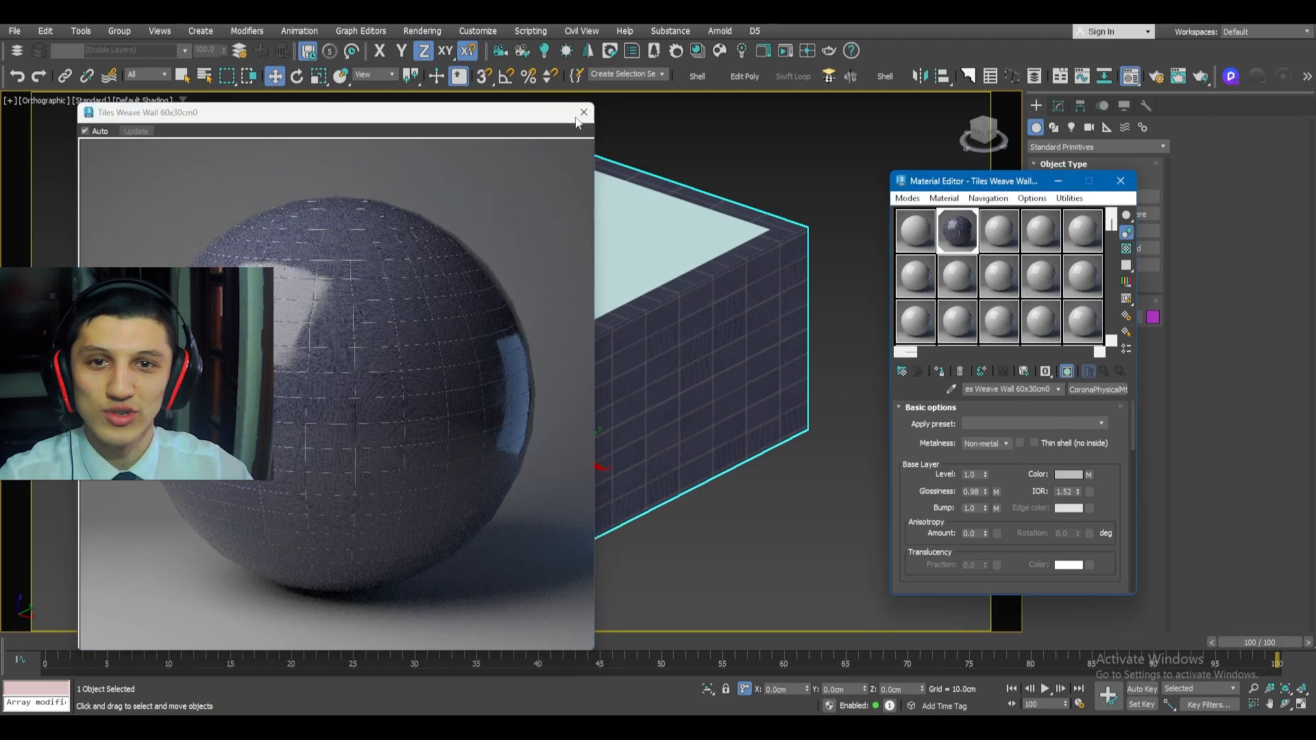
- Close the enlarged material preview and open the common parameters of the render settings, with the room in view
click(582, 113)
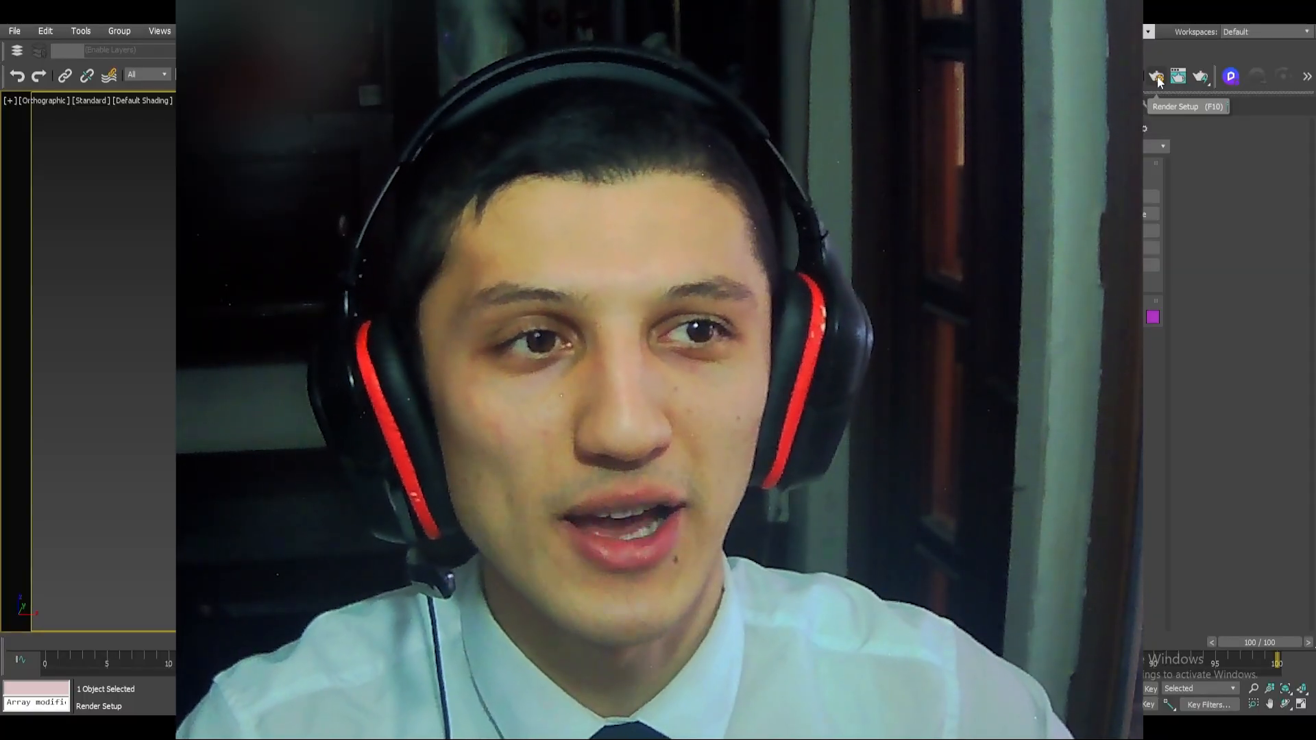
click(1157, 76)
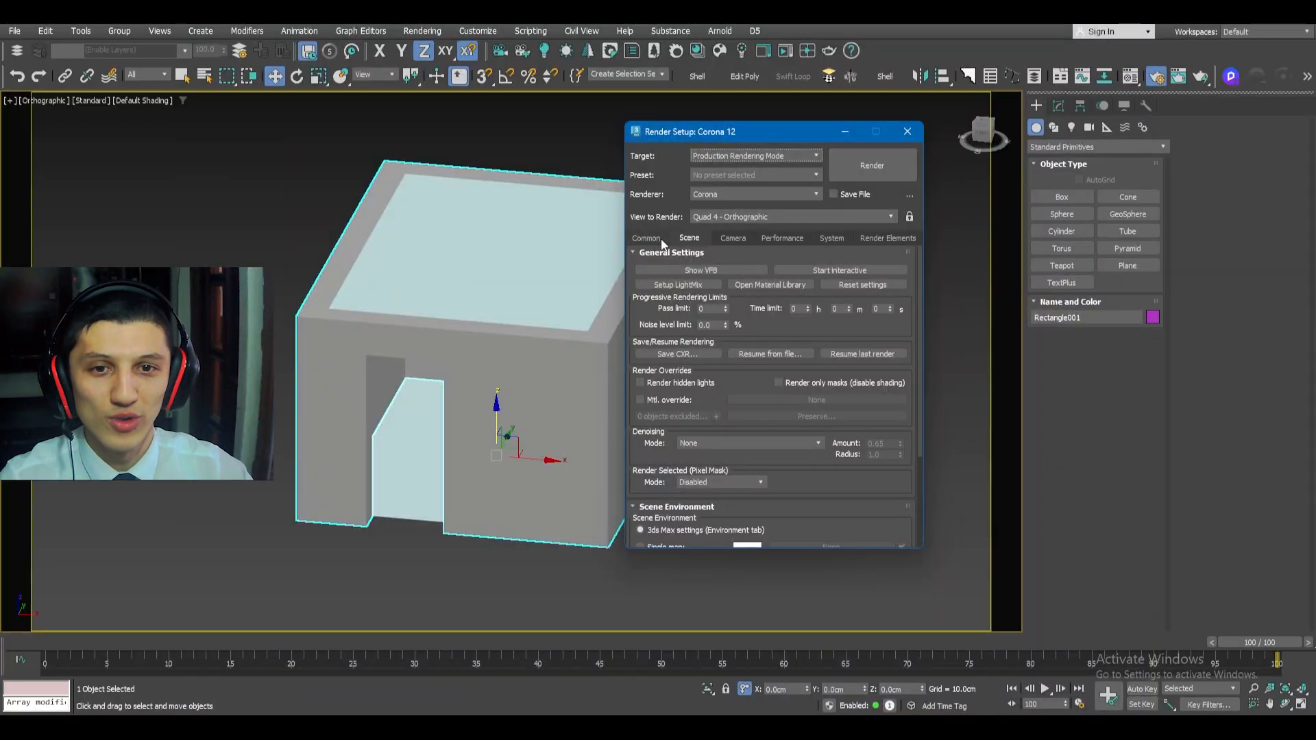
click(647, 239)
scroll(658, 396, down, 2)
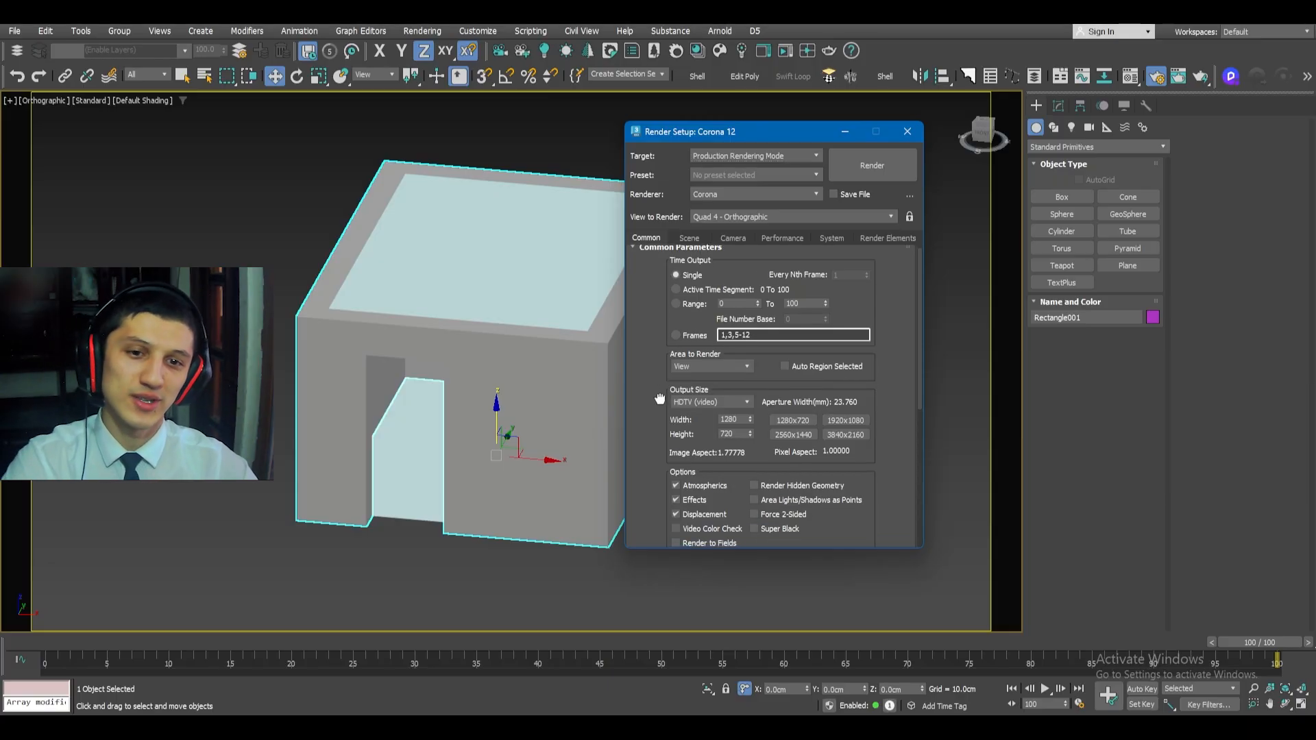
drag(666, 392, 660, 389)
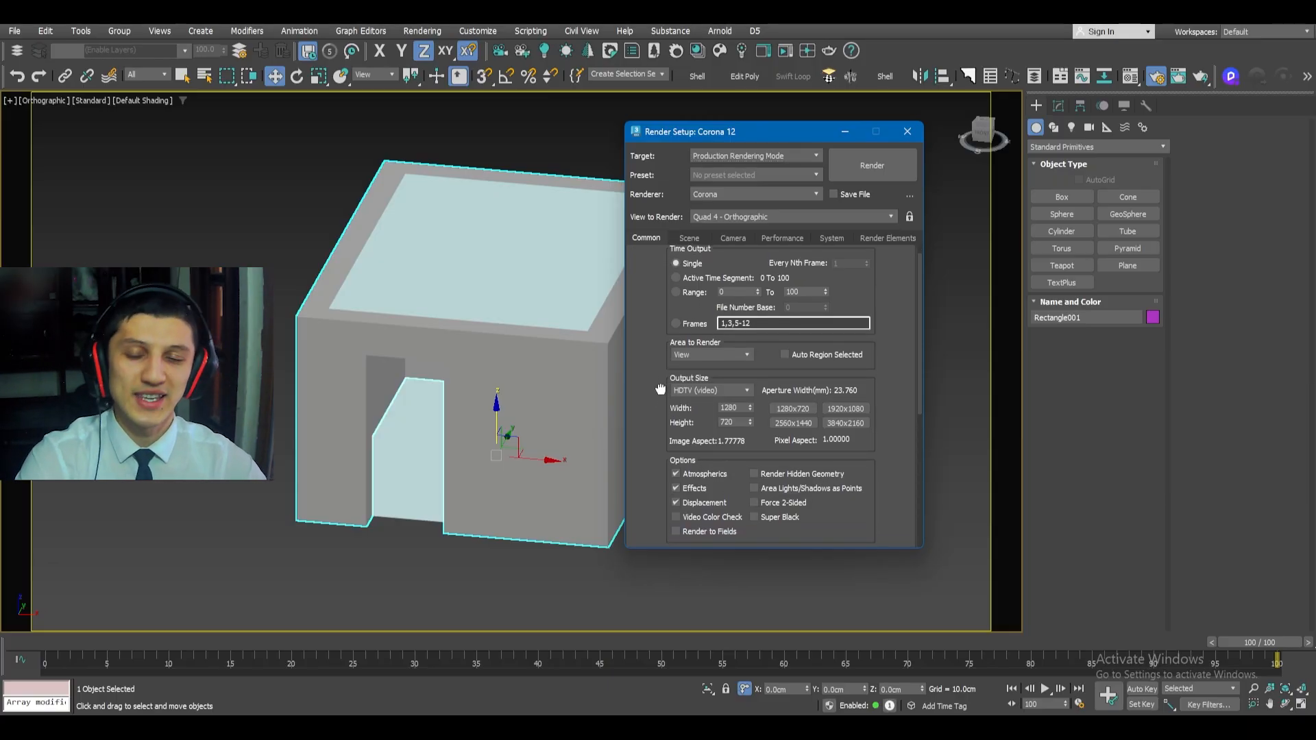
scroll(659, 390, up, 2)
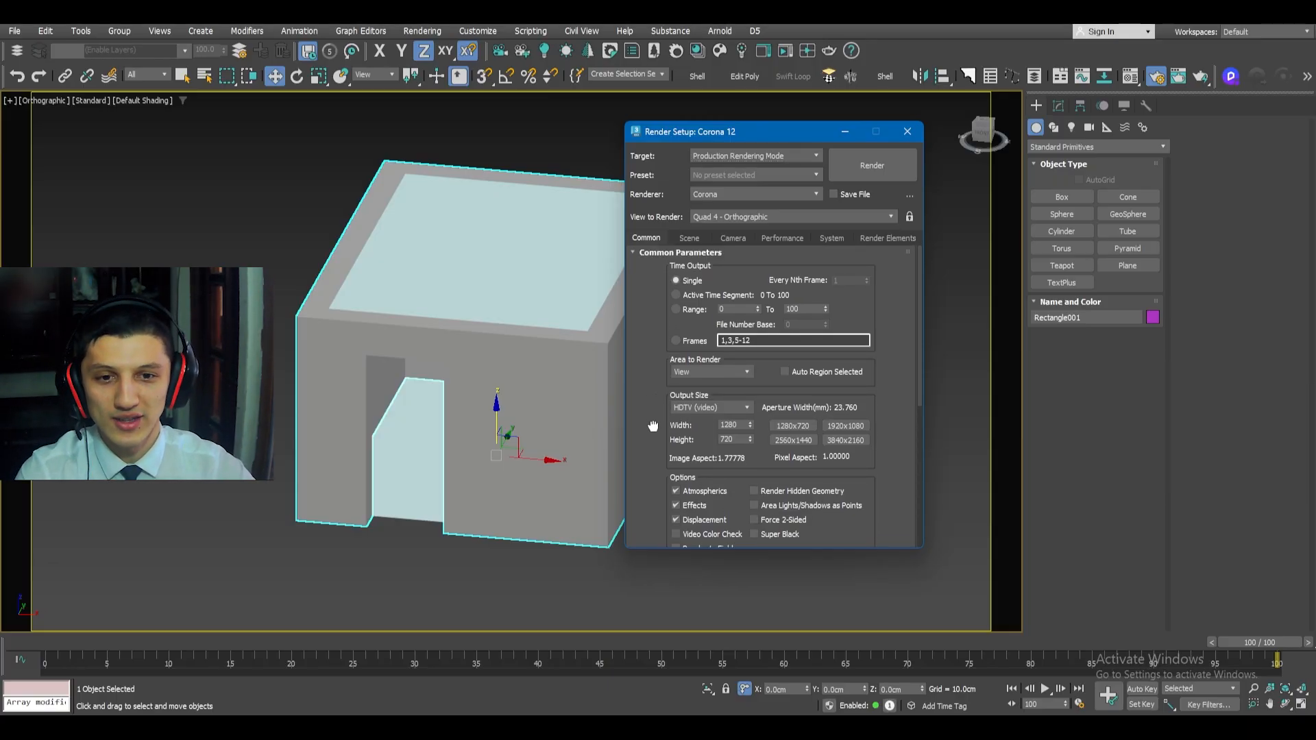
middle_drag(548, 422, 500, 414)
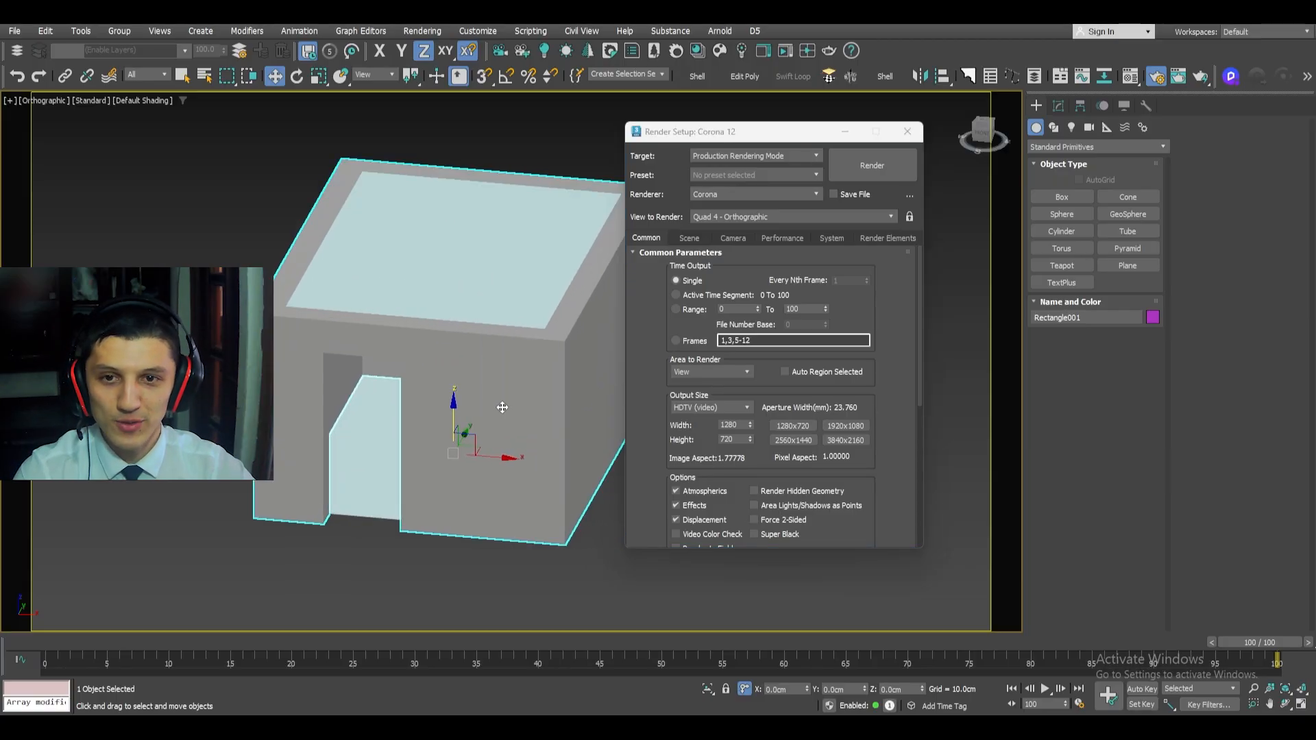
scroll(502, 407, up, 1)
key(shift+f)
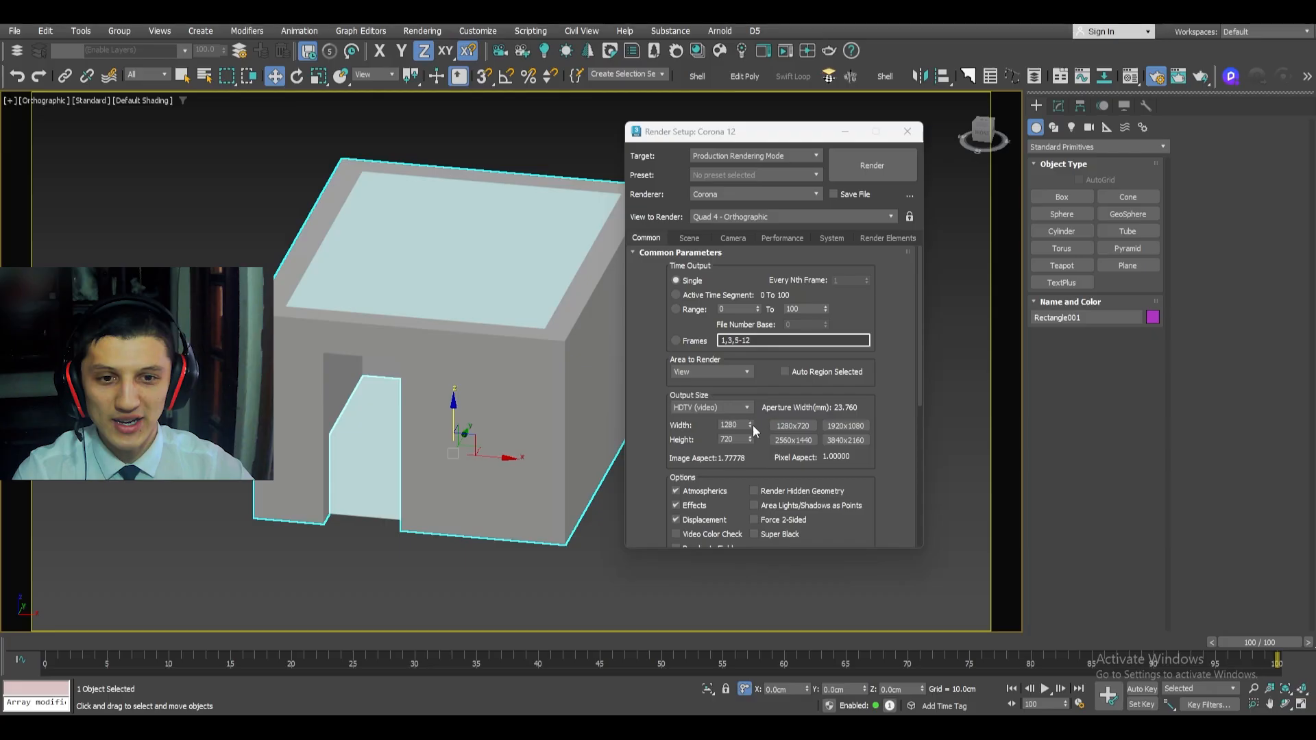
- Try reducing the render output width to 1244 under the HDTV preset and to 443 under a custom size
drag(750, 430, 763, 564)
drag(770, 453, 771, 452)
key(super)
key(super)
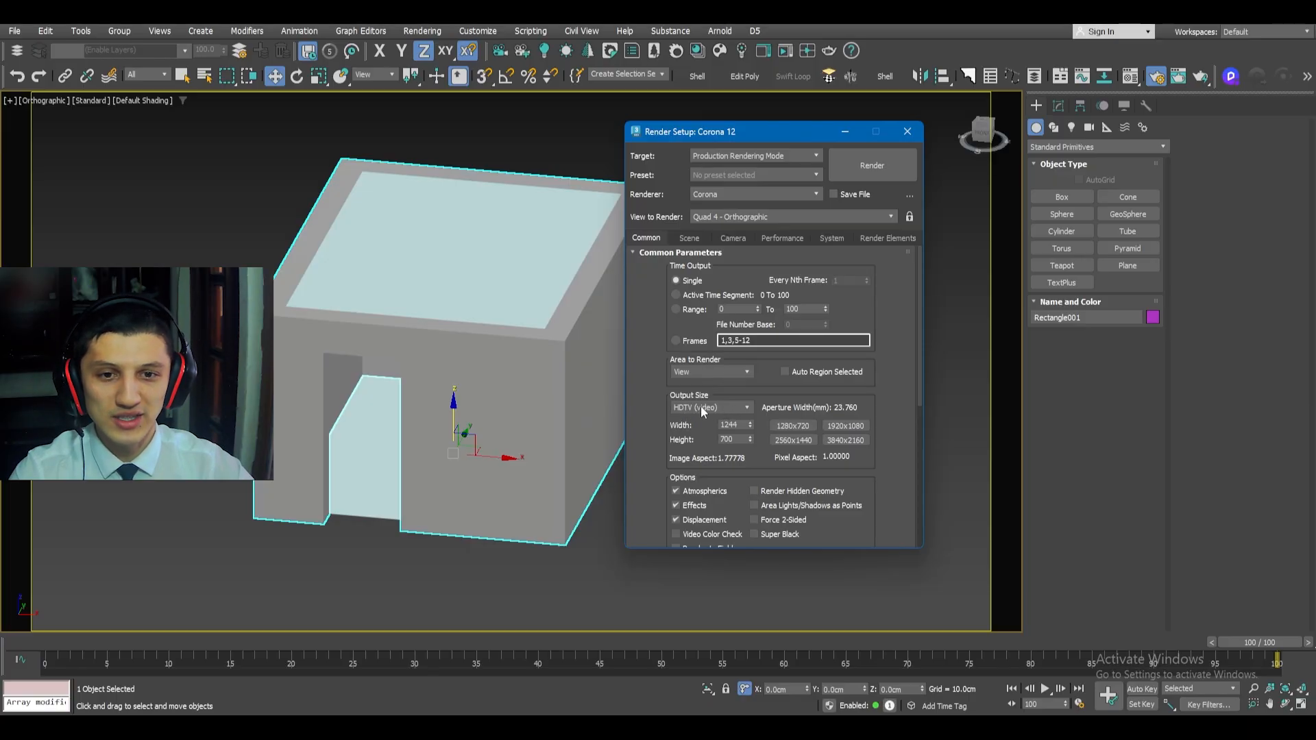
click(729, 407)
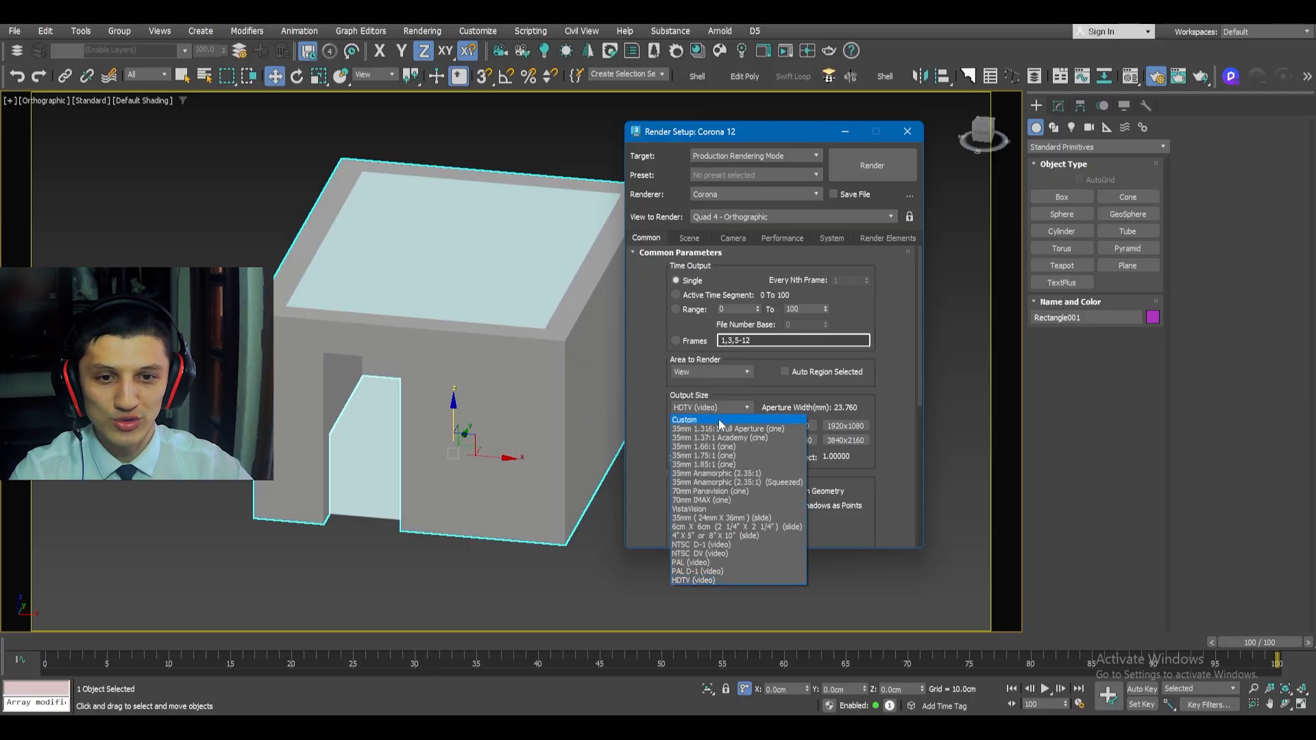
click(696, 420)
drag(751, 429, 746, 562)
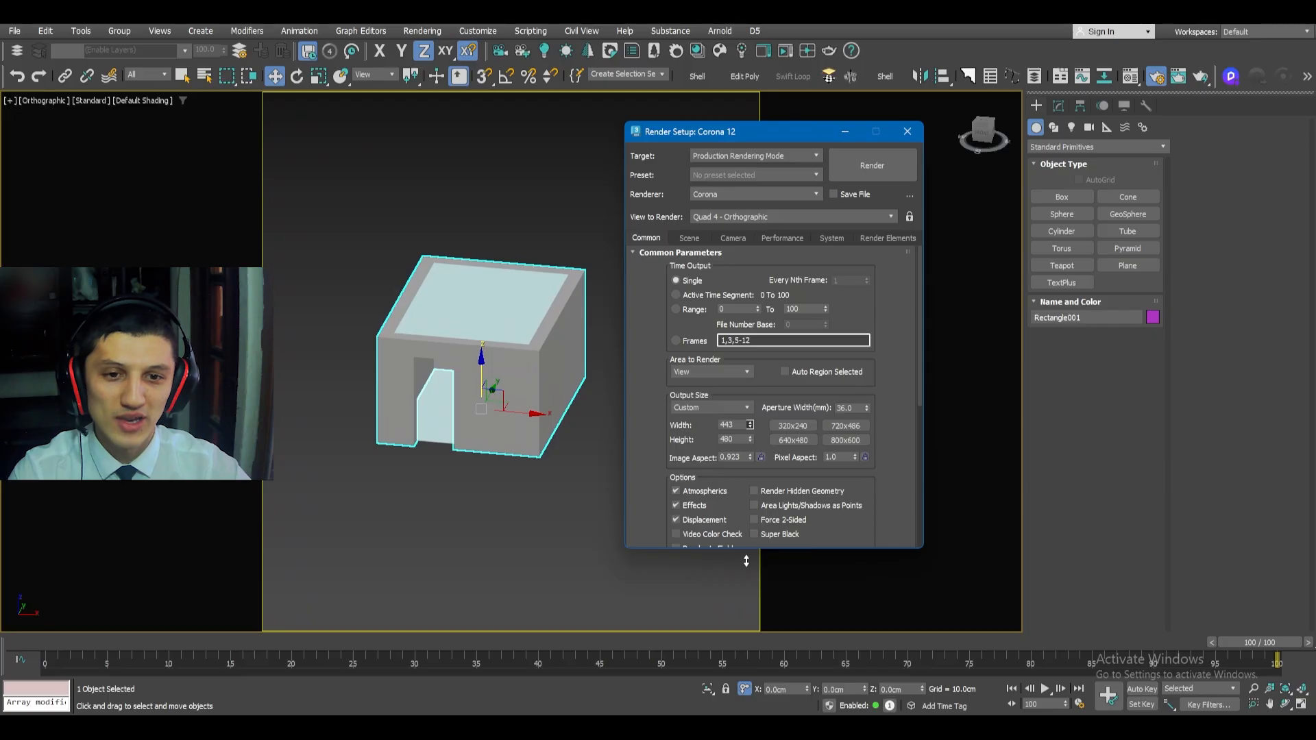
- Try the 35mm 1.316:1 Full Aperture (cine) preset for the render output size
double_click(737, 424)
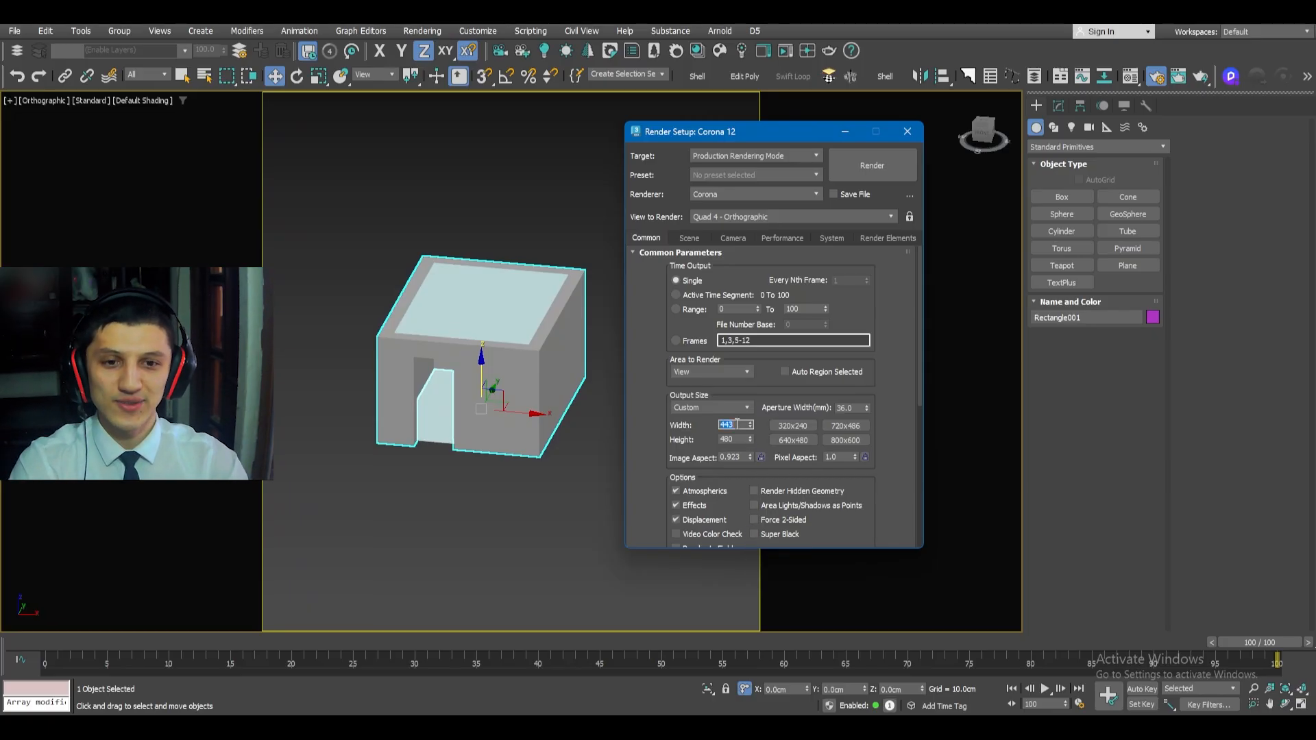
click(740, 410)
click(740, 410)
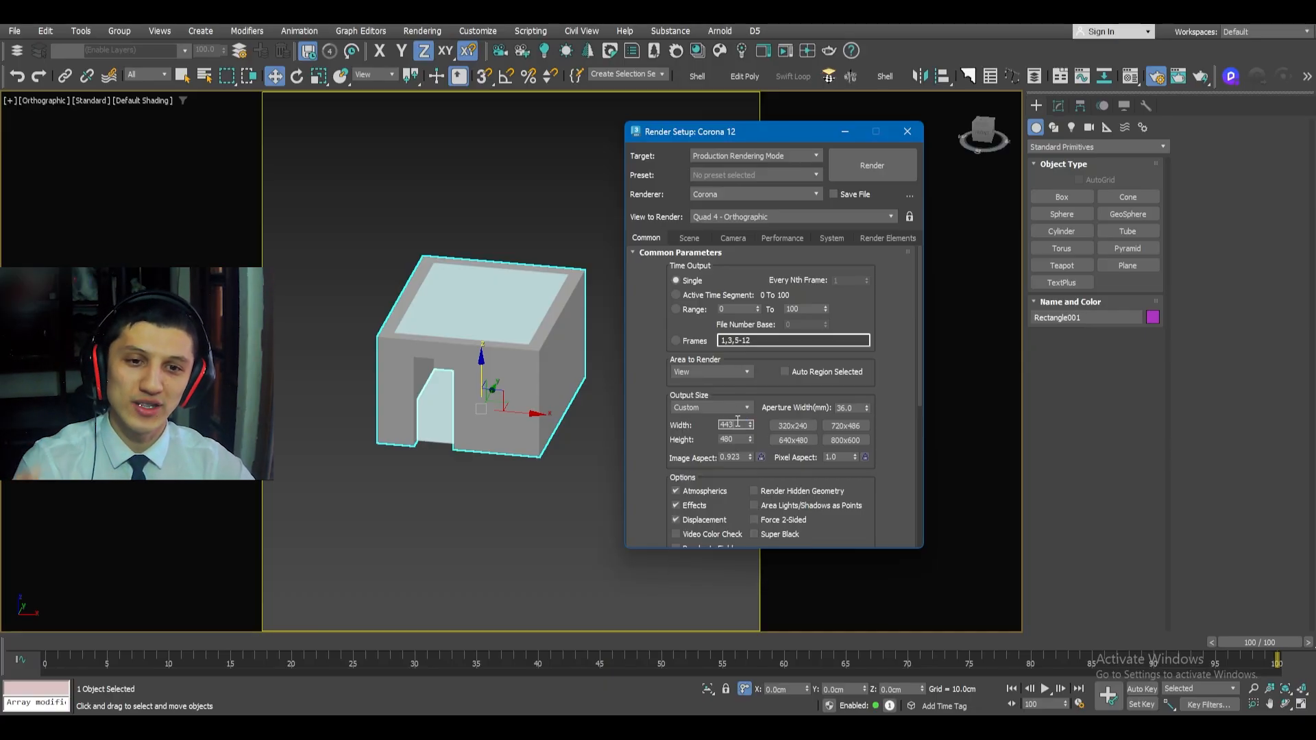
click(741, 409)
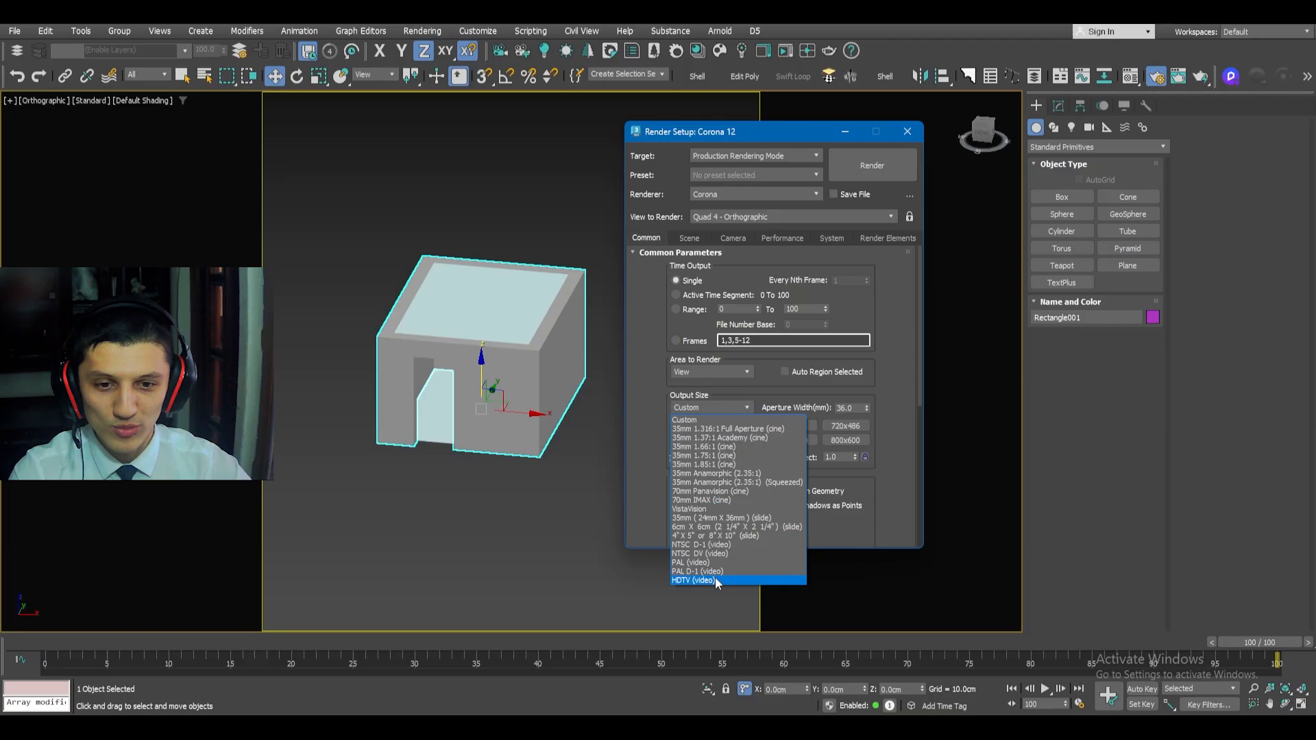
click(725, 429)
click(735, 407)
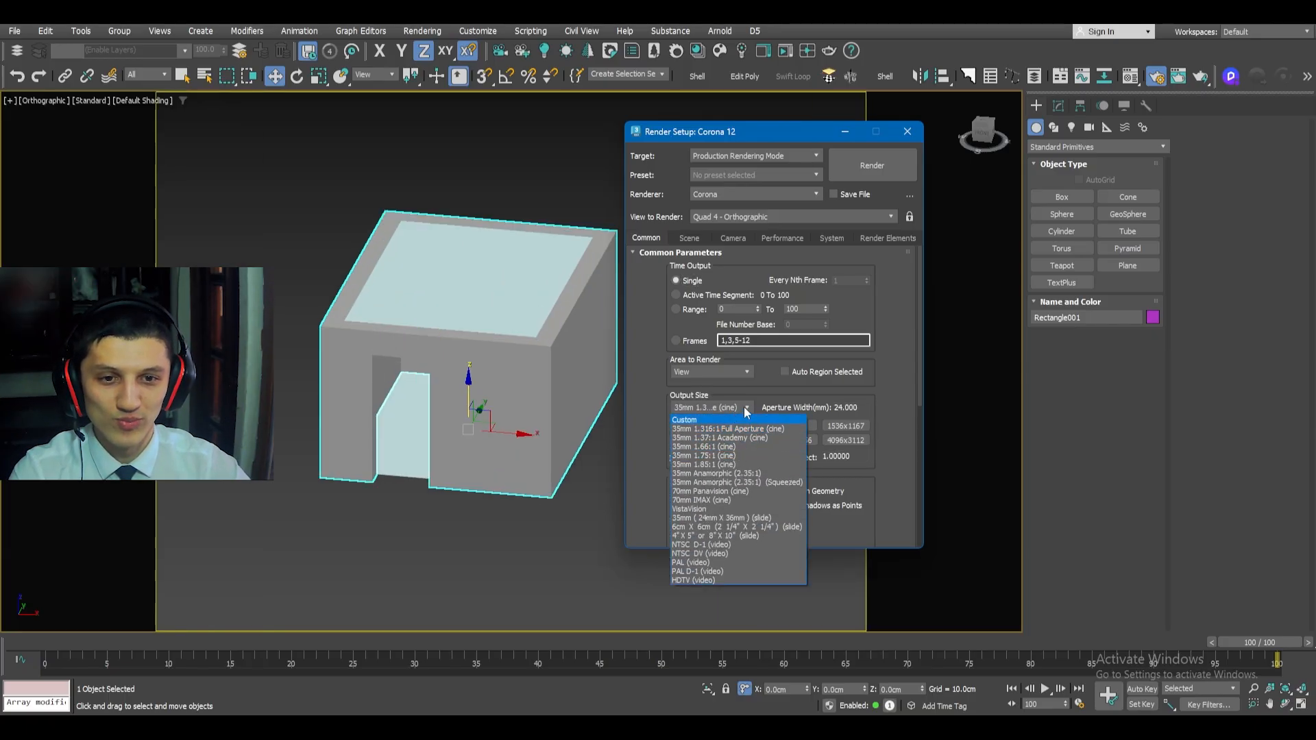
click(745, 408)
click(745, 408)
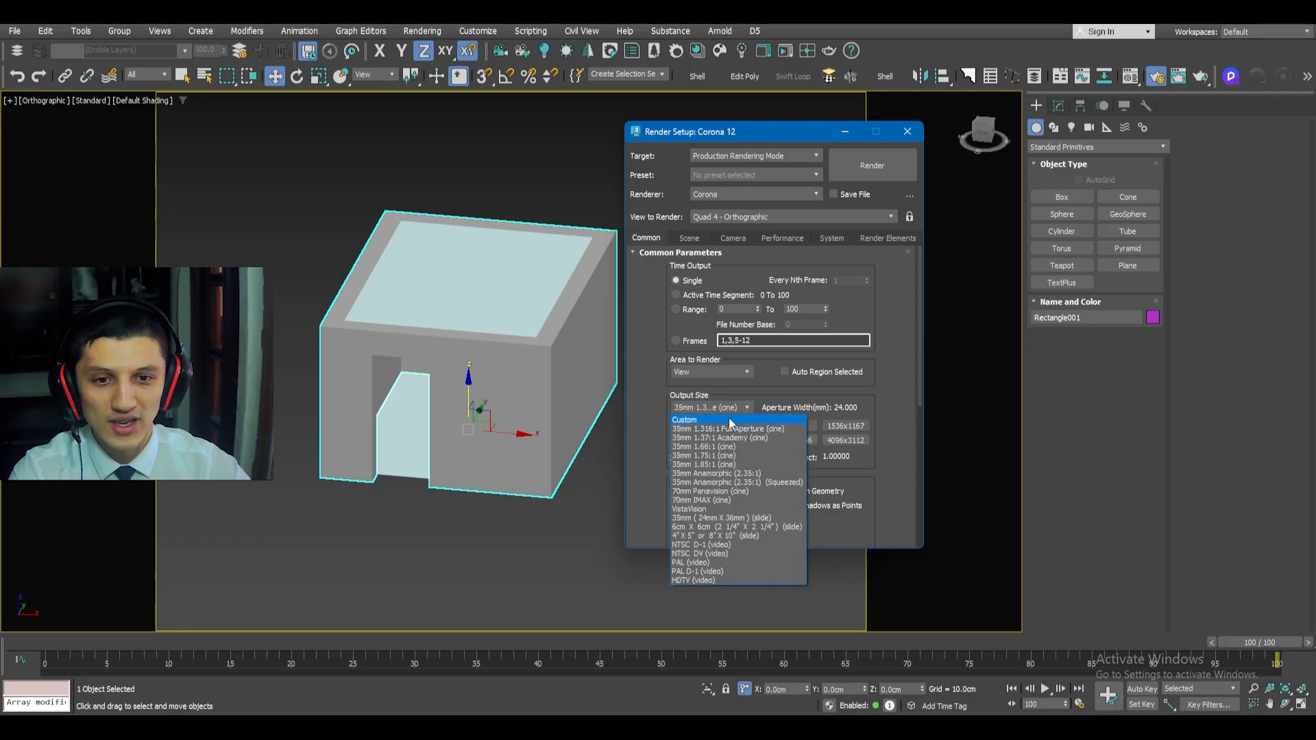
- Set a custom render output size of 2000 by 2000 pixels and close the render settings
click(727, 419)
double_click(743, 426)
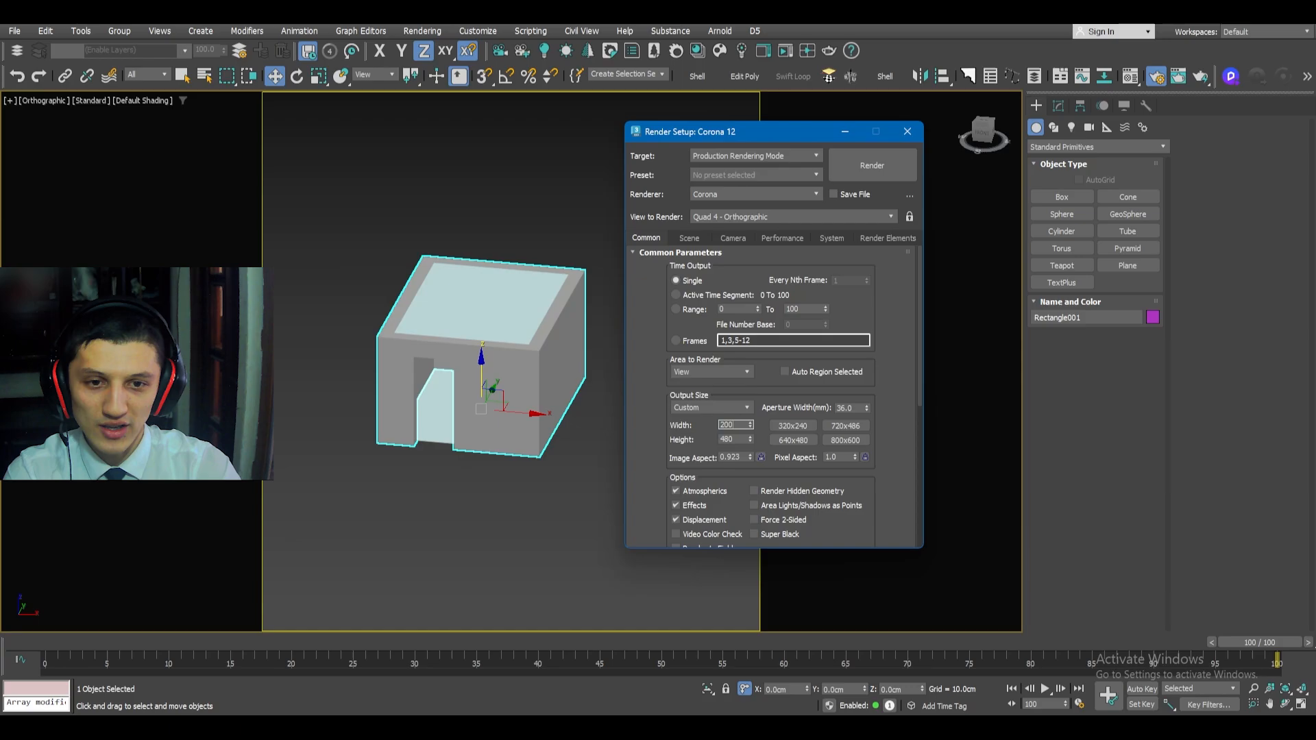
key(Return)
double_click(731, 438)
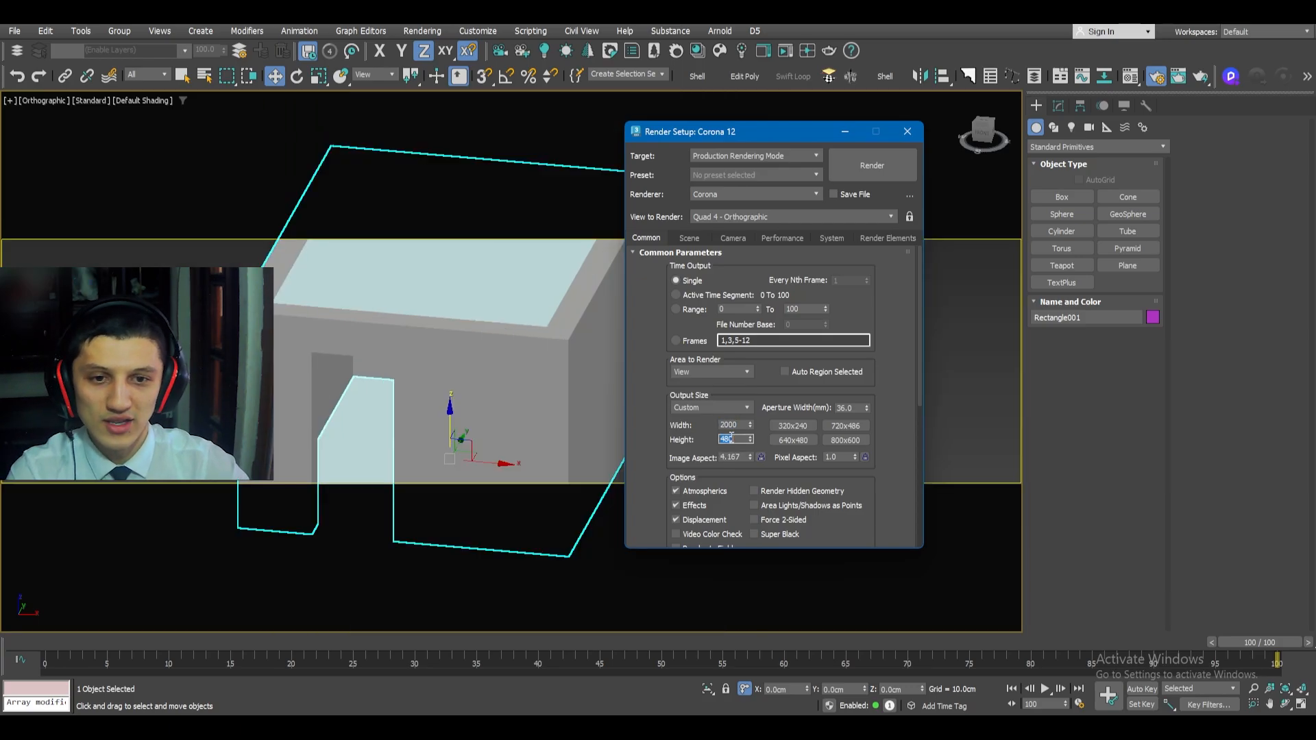
text(2000)
key(Return)
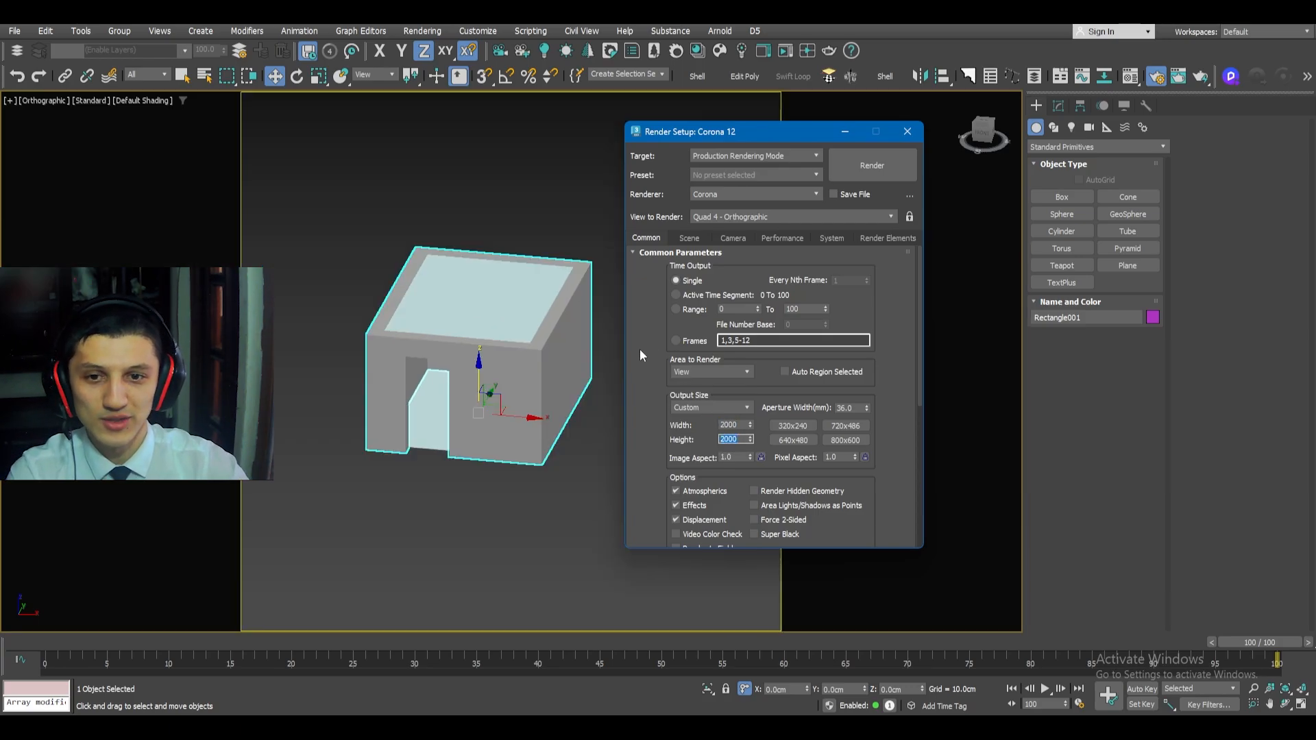
click(906, 131)
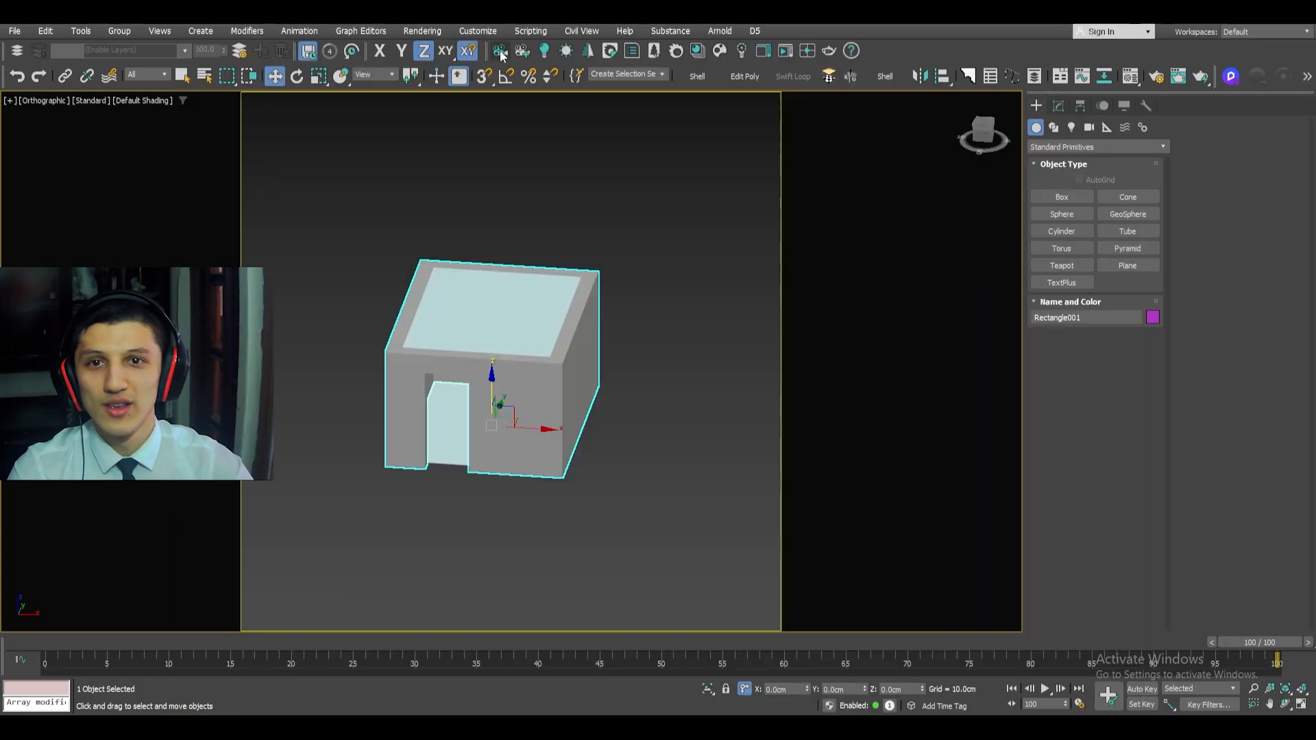
- Create a Corona camera outside the room with its target pointing toward the door wall
click(500, 53)
alt+middle_drag(567, 384, 498, 441)
scroll(414, 467, down, 3)
drag(411, 465, 531, 409)
key(w)
scroll(519, 419, up, 3)
alt+middle_drag(519, 420, 546, 348)
- Raise the camera together with its target by 165 cm in the wireframe front view
ctrl+click(507, 450)
key(f)
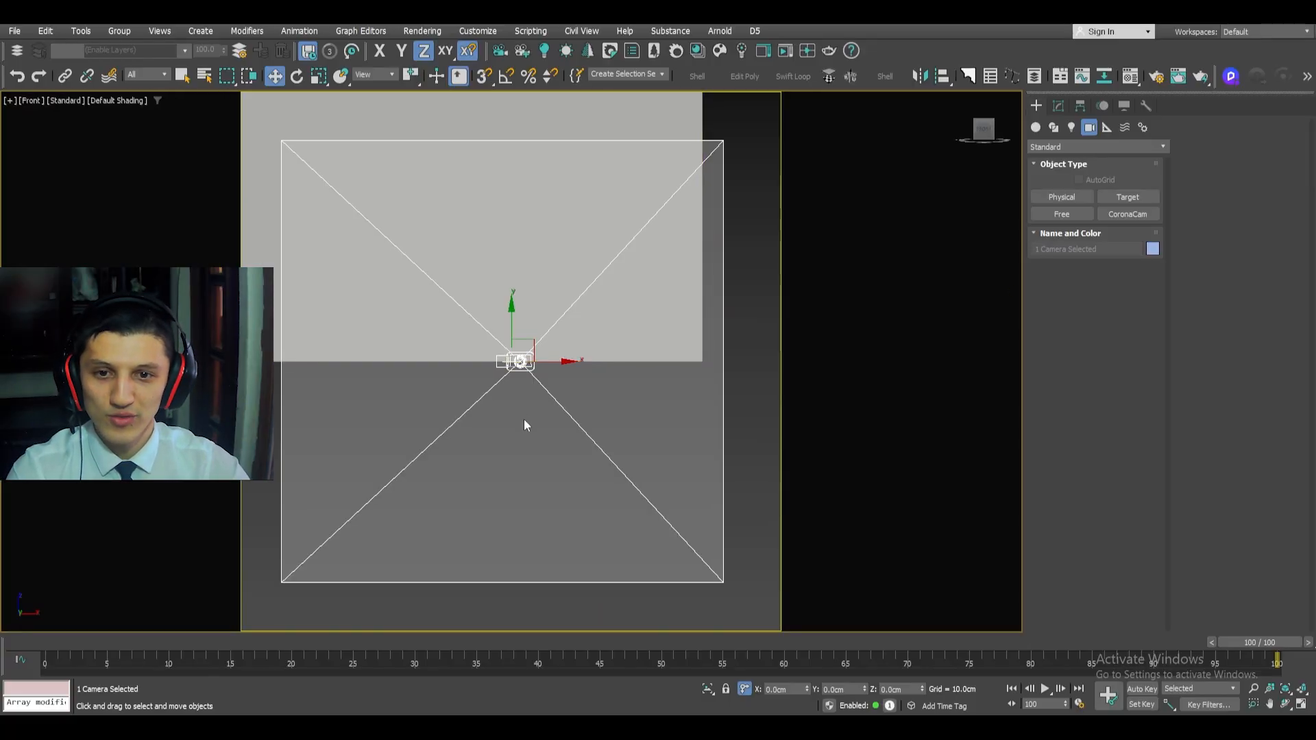
scroll(515, 346, down, 2)
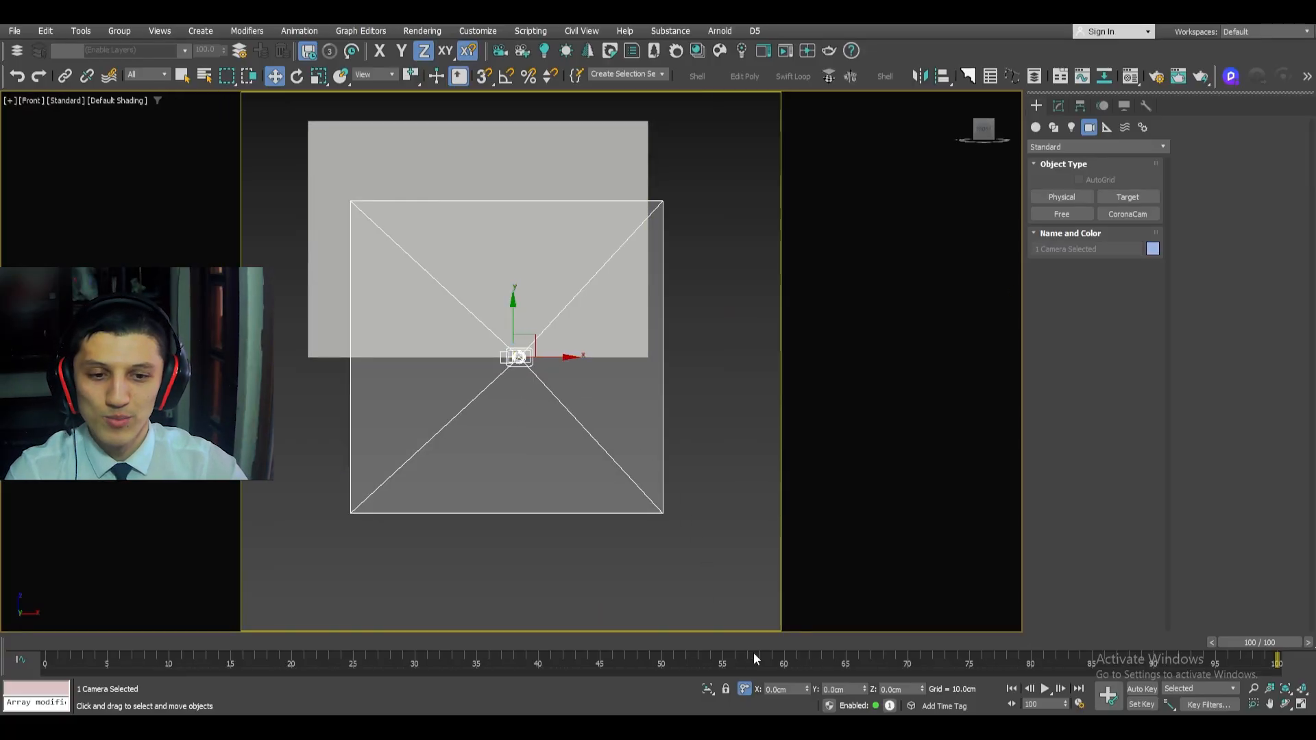
key(F3)
middle_drag(679, 446, 681, 495)
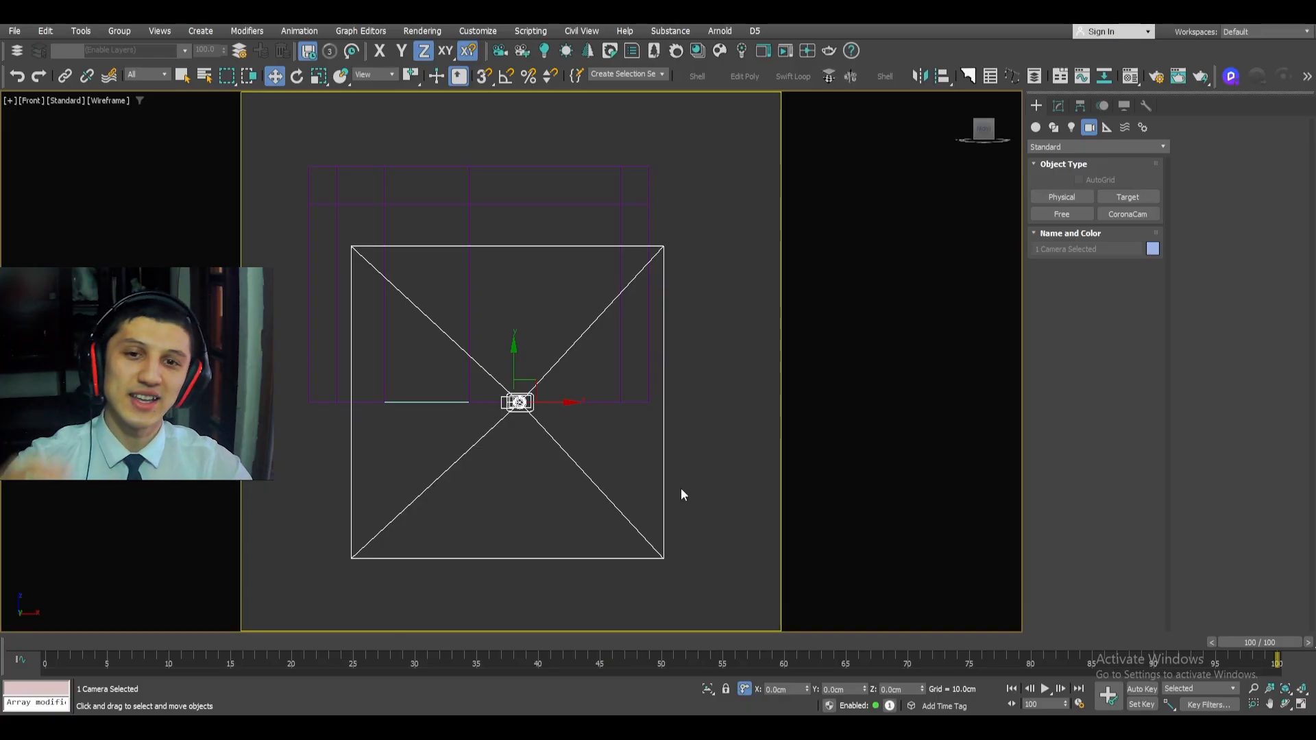
click(841, 687)
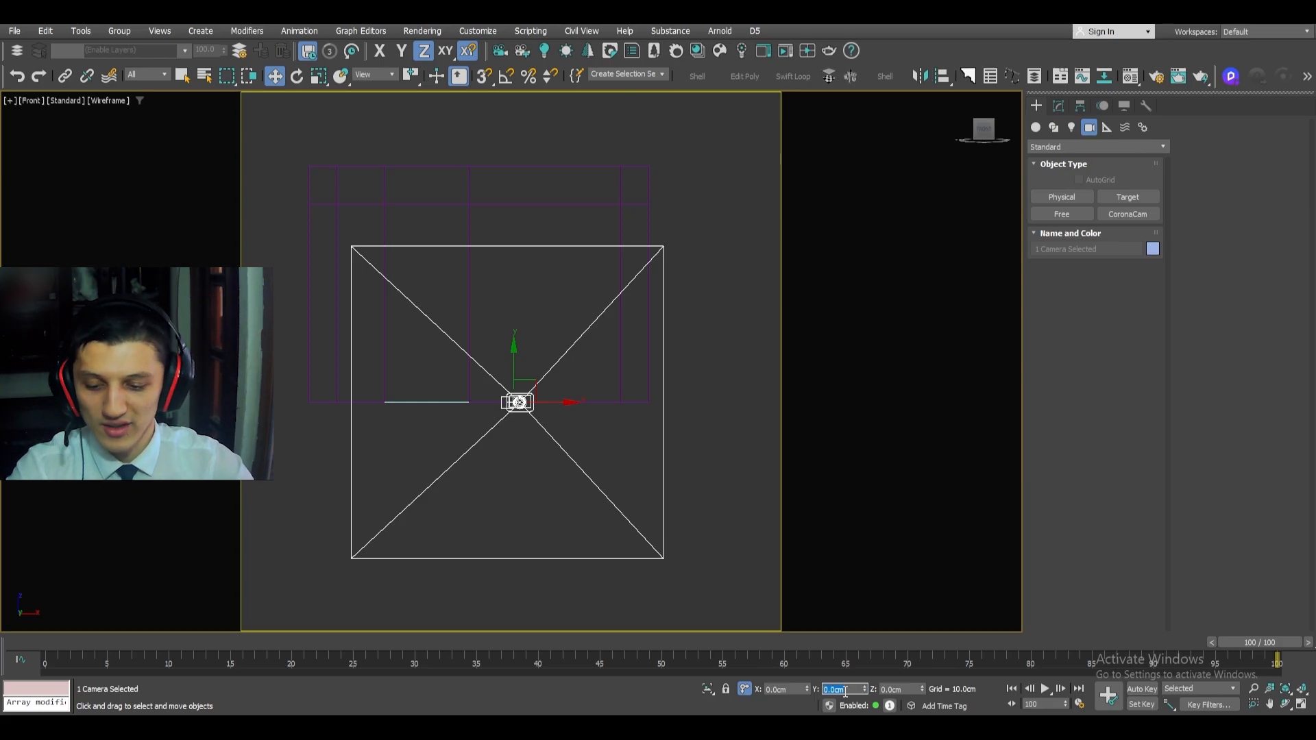
text(165)
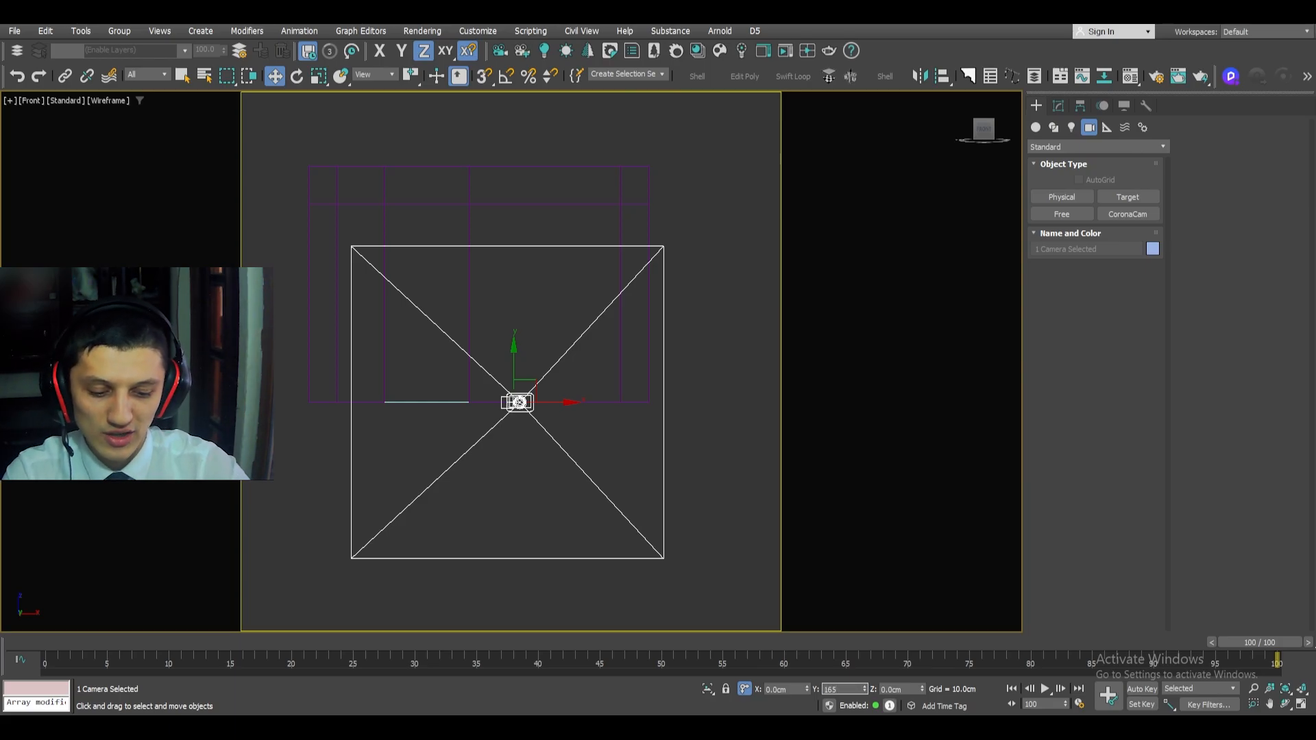
key(Return)
- Snap the camera target to the camera's pivot along the X axis so that the camera aims straight ahead
scroll(564, 282, down, 2)
scroll(551, 333, up, 5)
click(530, 333)
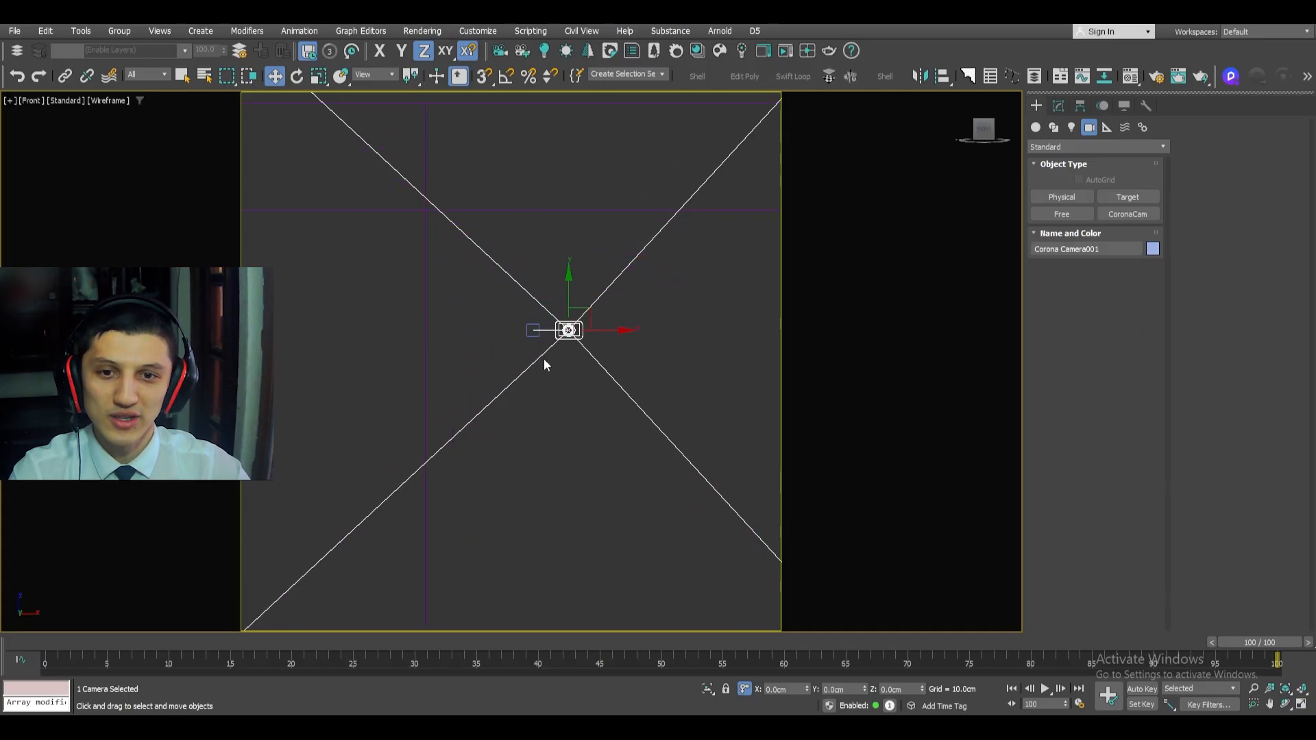
click(533, 334)
key(s)
drag(571, 332, 571, 333)
key(s)
alt+middle_drag(576, 336, 610, 368)
scroll(611, 368, down, 3)
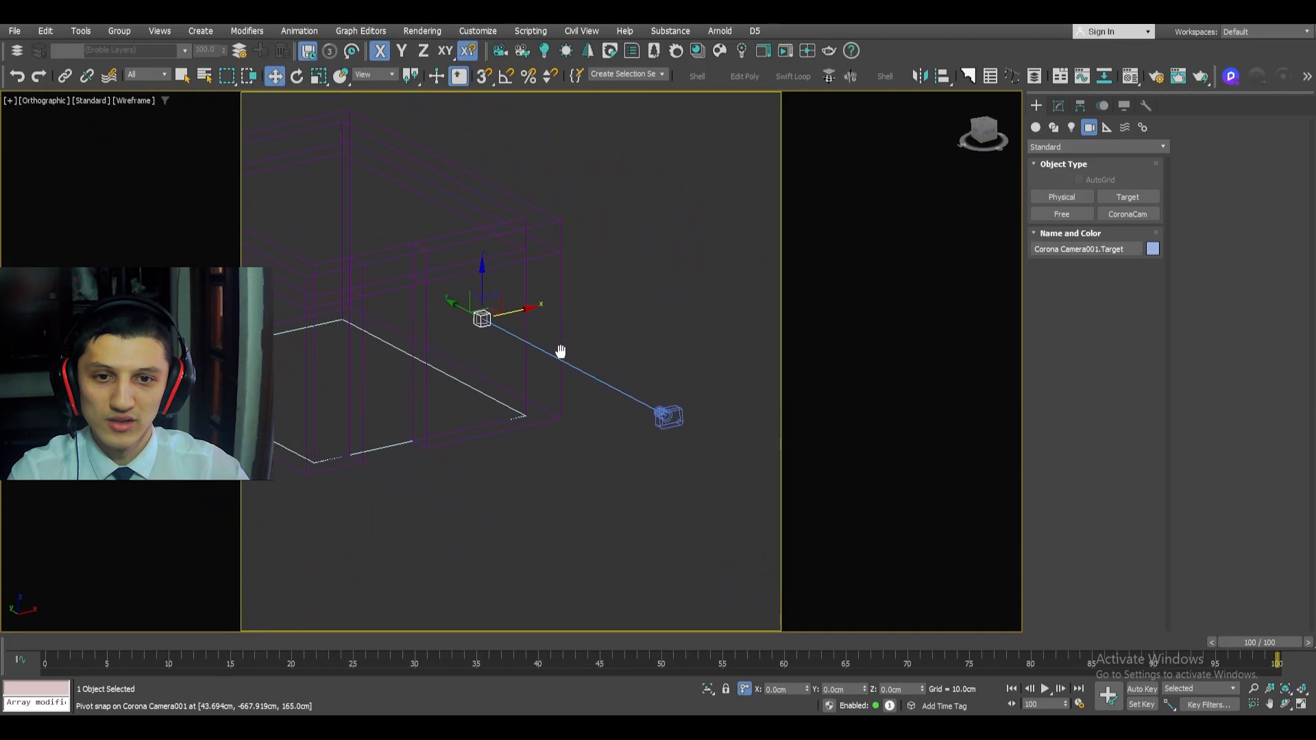
- Center the camera and its target on the room's width in the top view by snapping along X to the plane's midpoint
click(654, 409)
key(t)
drag(552, 366, 540, 337)
scroll(550, 377, up, 2)
key(s)
key(s)
scroll(540, 344, up, 2)
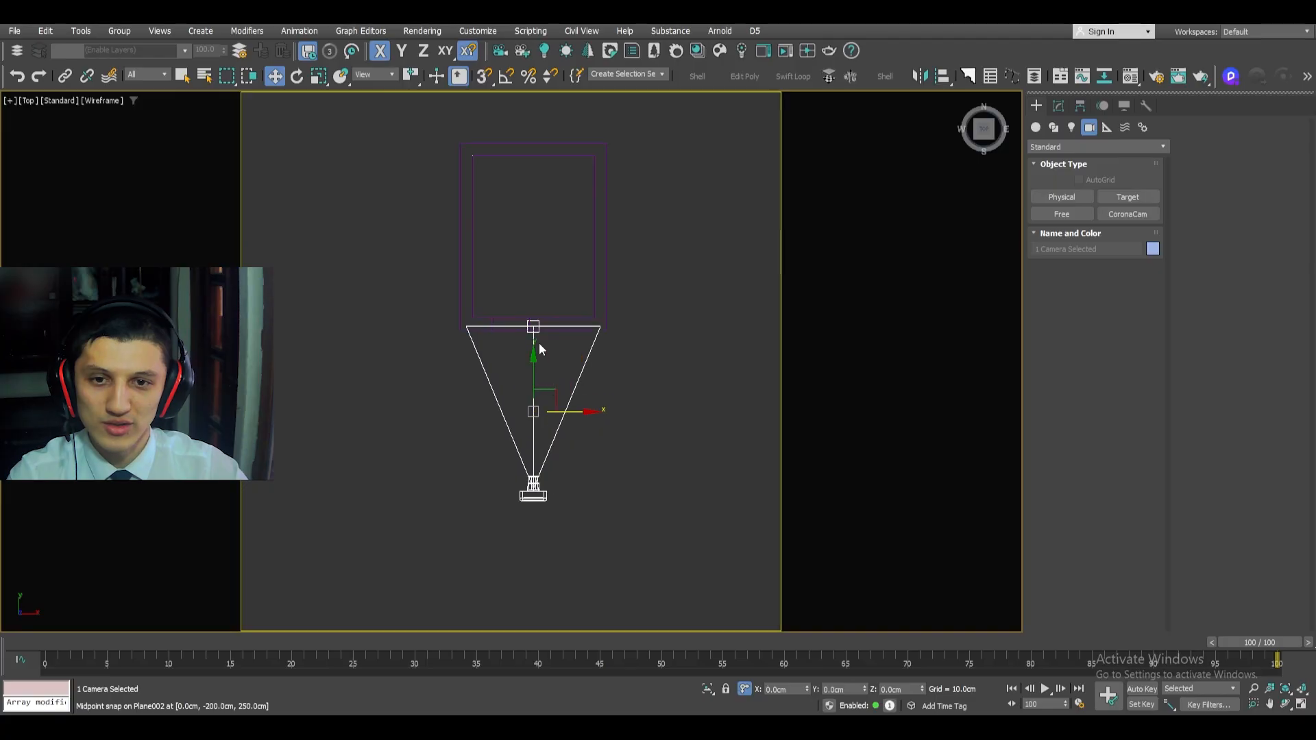
scroll(542, 334, up, 3)
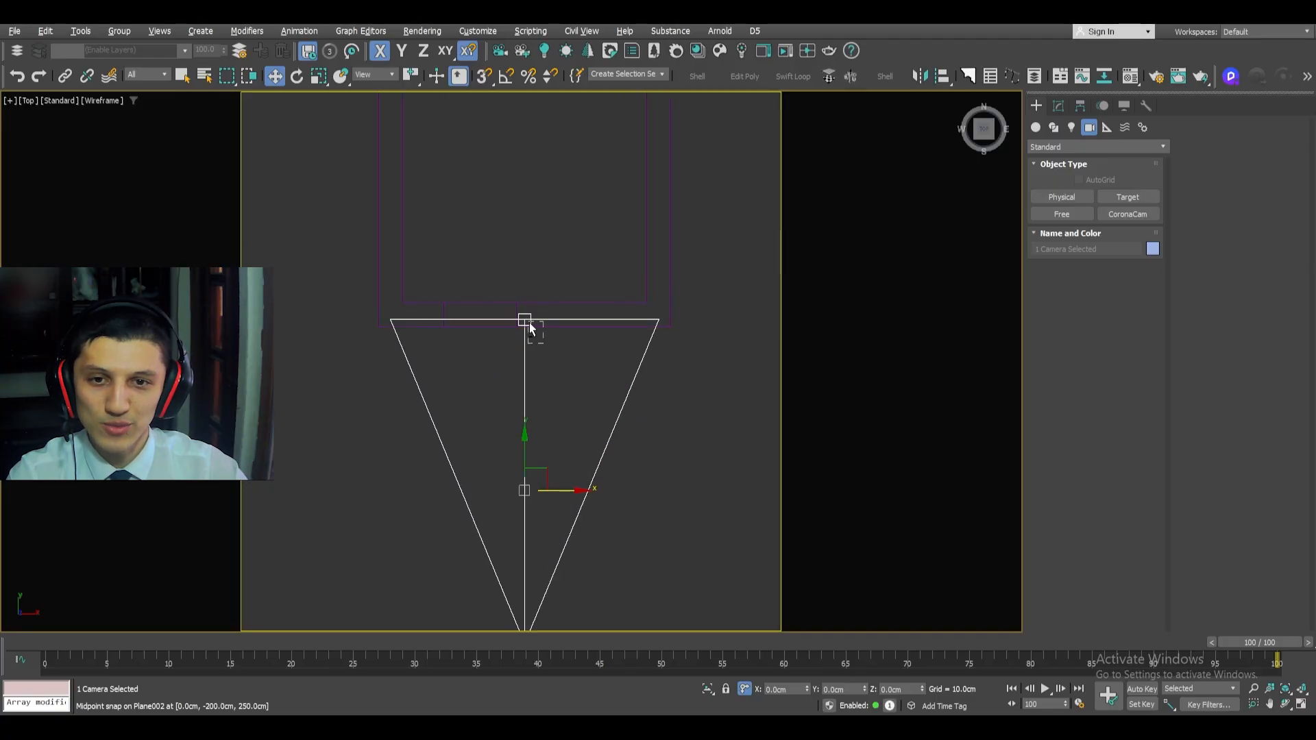
click(528, 324)
scroll(543, 341, down, 3)
- Restore the shaded display and look at the room through the Corona camera
mouse_move(546, 344)
alt+middle_down()
mouse_move(581, 320)
mouse_move(564, 361)
mouse_move(571, 341)
alt+middle_up()
key(F3)
scroll(582, 334, up, 2)
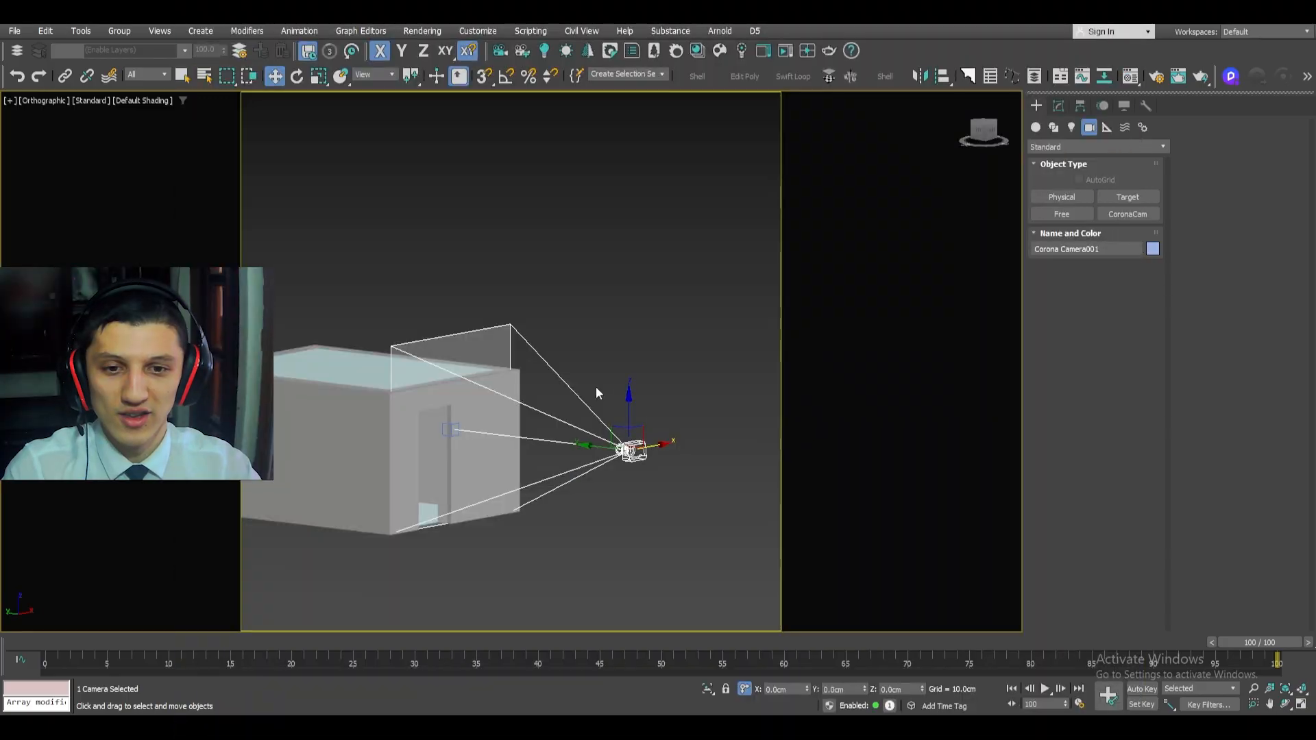
key(c)
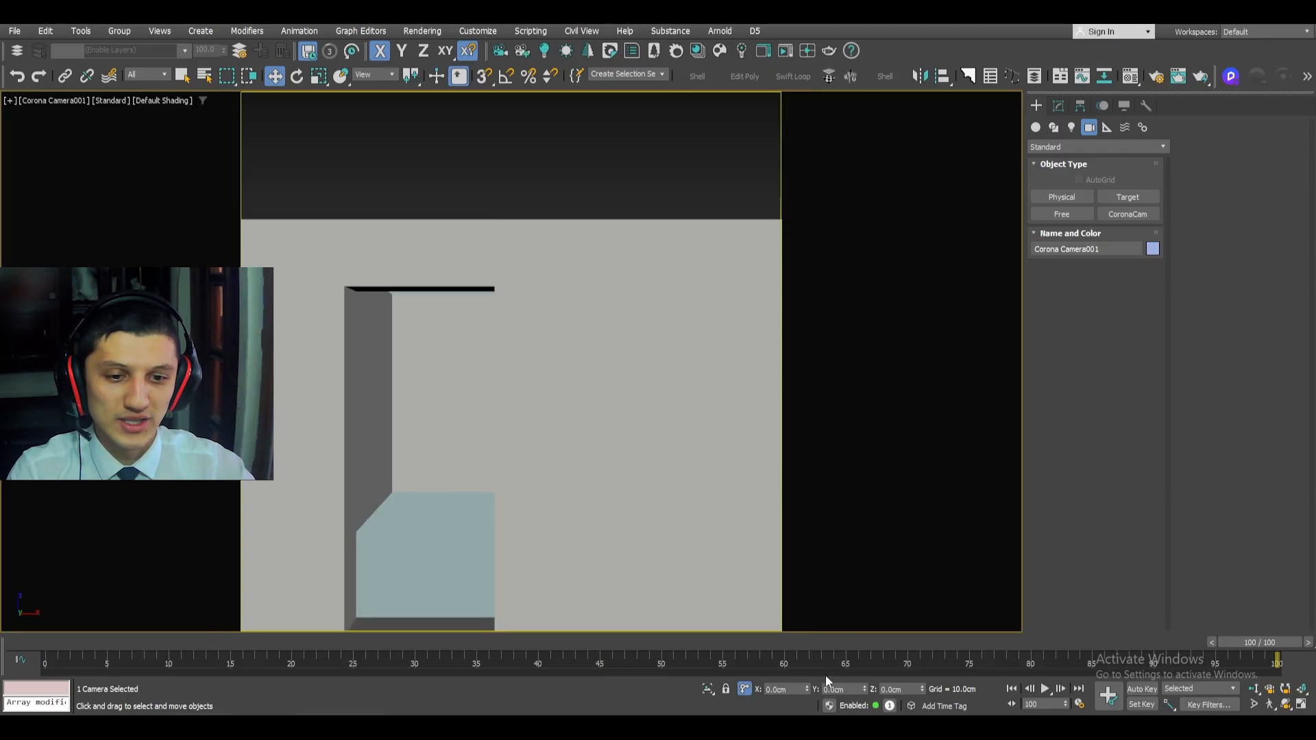
- Move the camera farther back from the room along Y and check its framing through the camera with and without safe frames
key(t)
scroll(634, 430, down, 3)
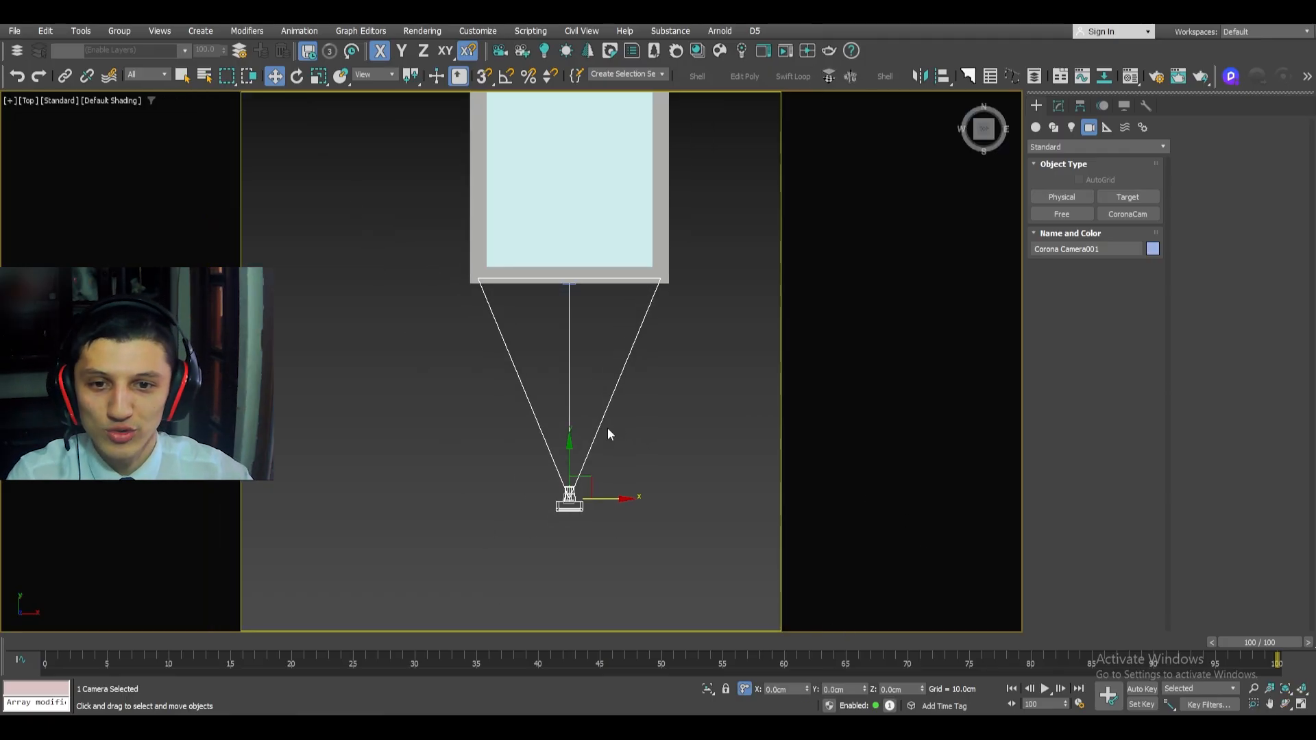
drag(569, 440, 567, 573)
scroll(576, 542, down, 3)
alt+middle_drag(588, 521, 665, 392)
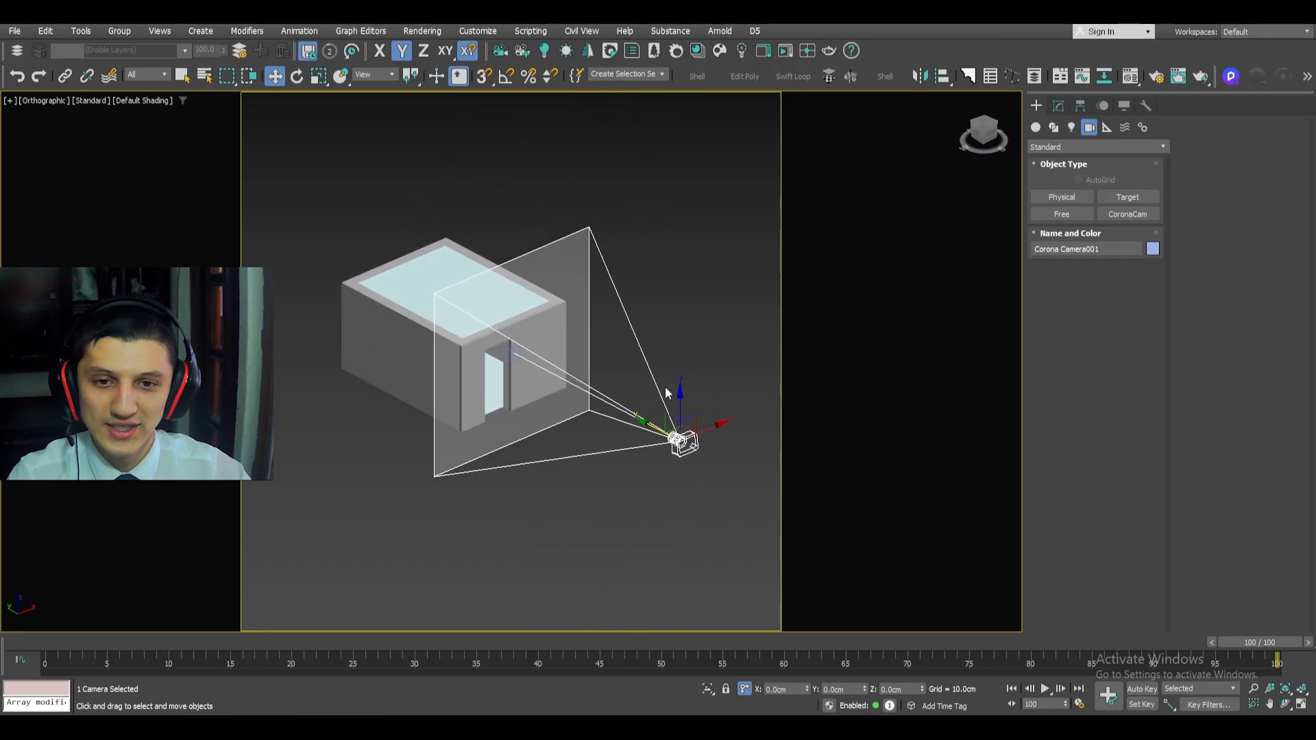
key(c)
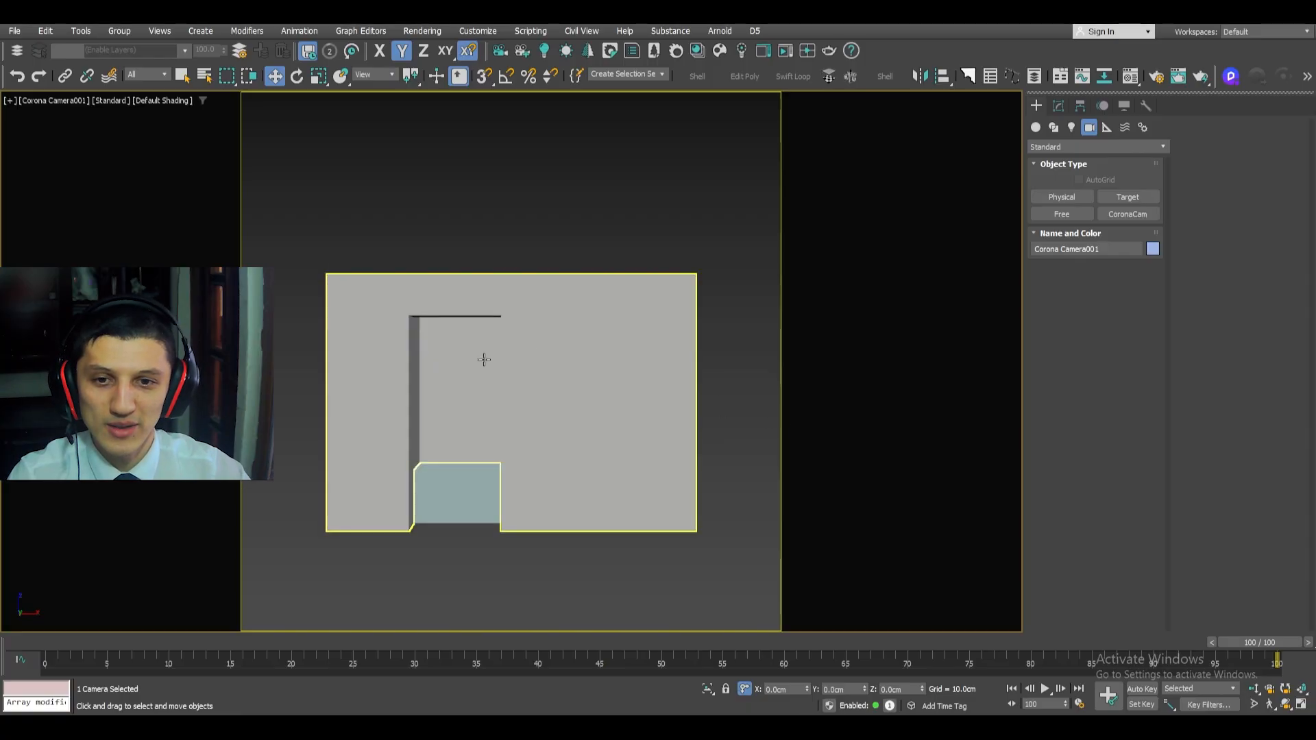
key(shift+f)
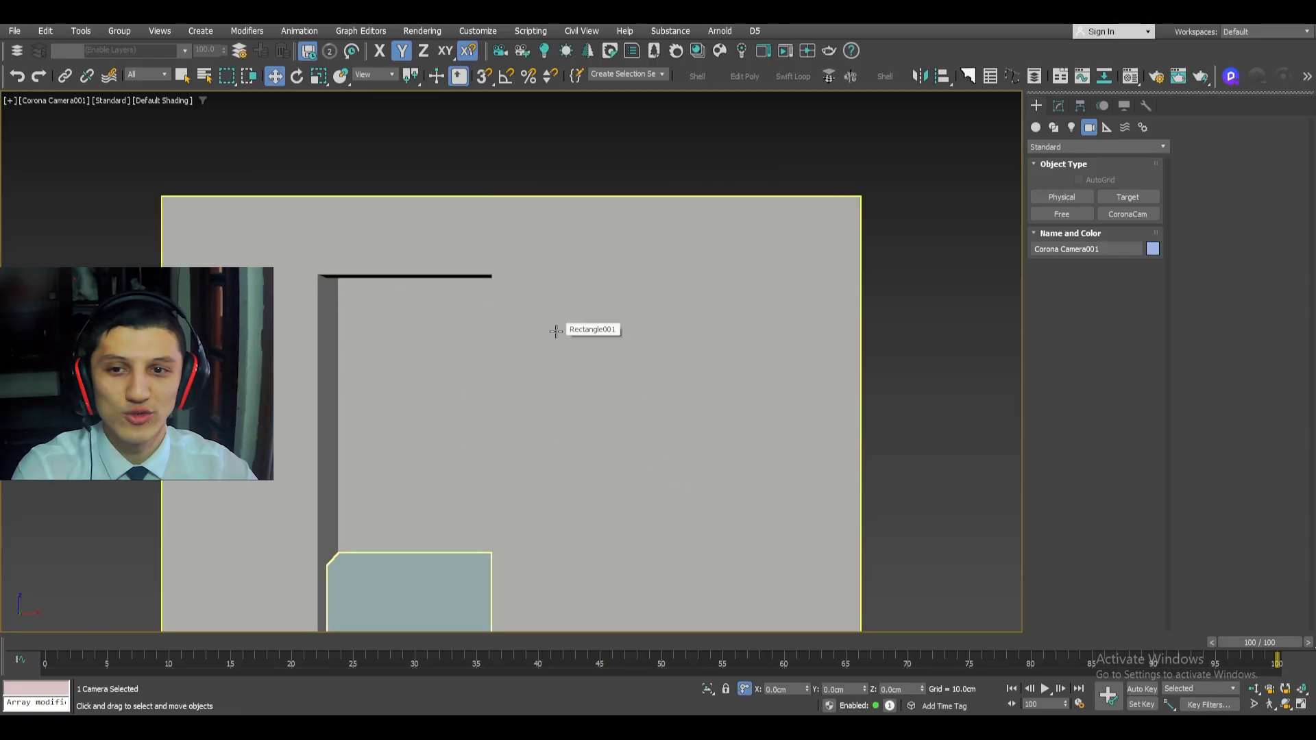
key(shift+f)
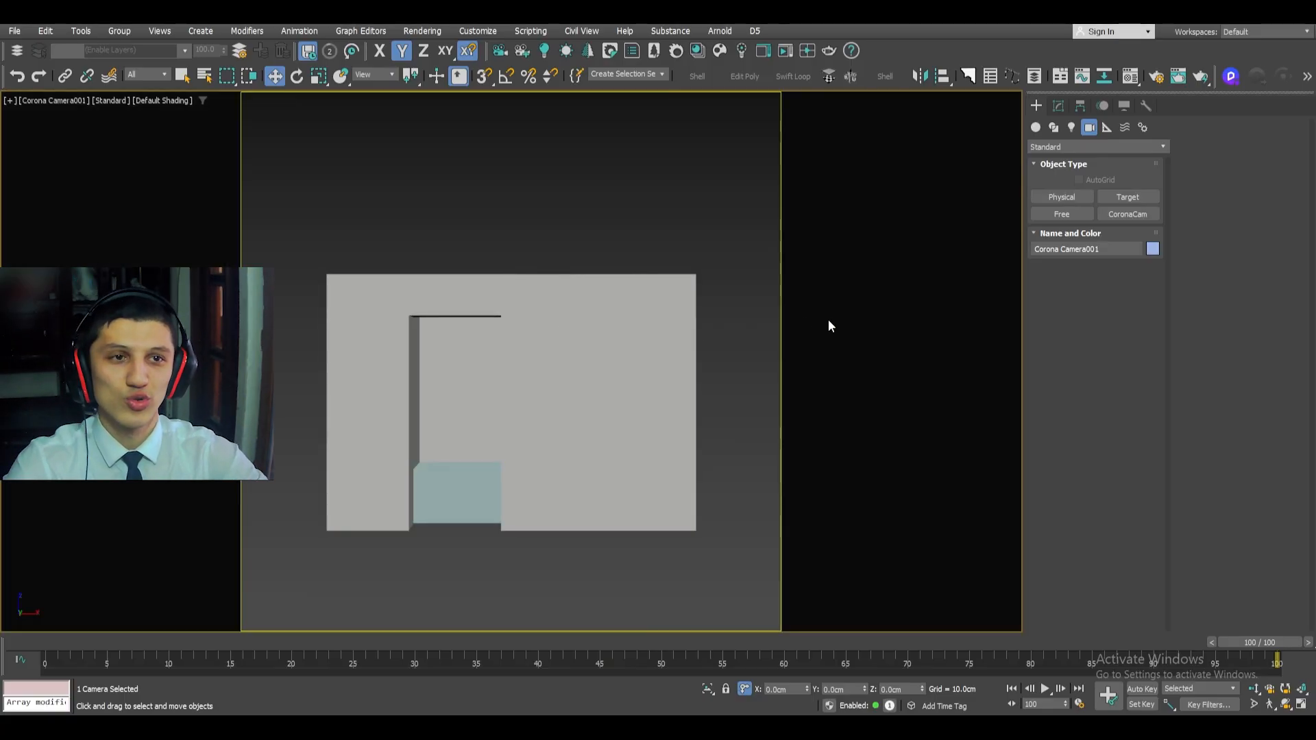
- Review the output width and height in the render settings
click(1156, 76)
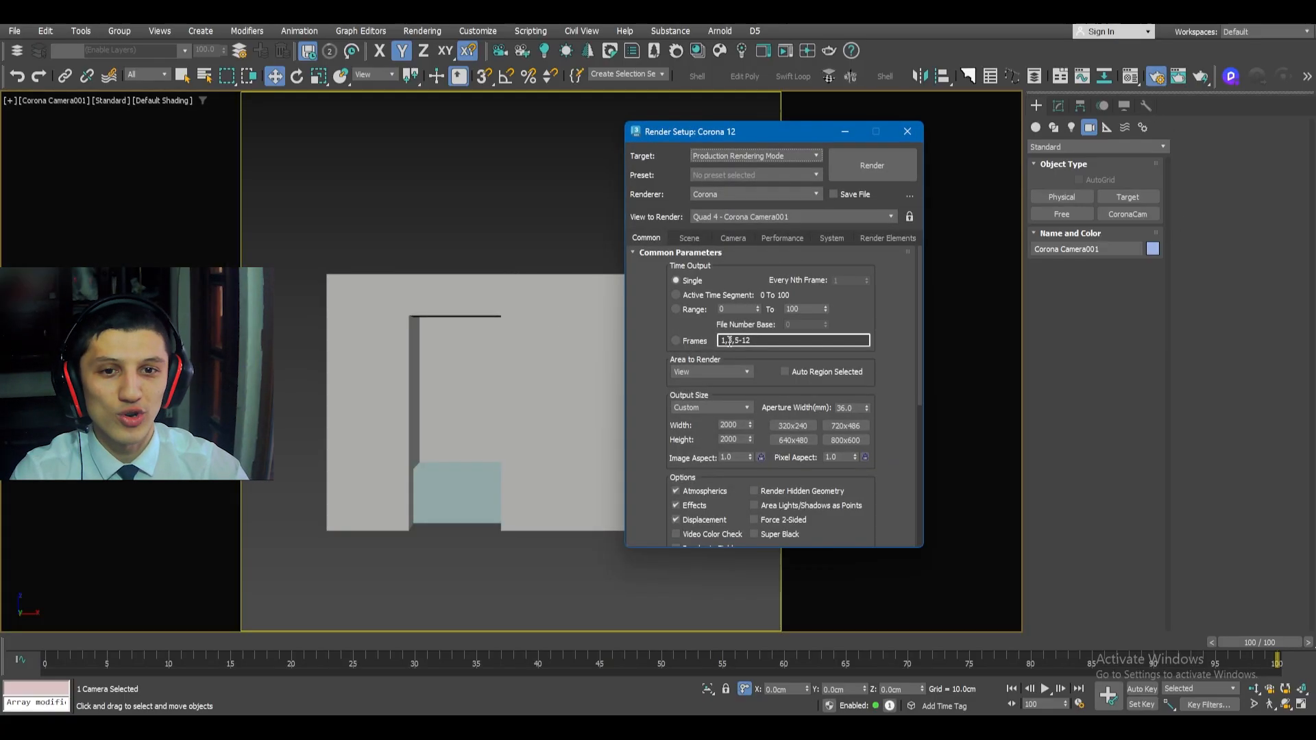
mouse_move(750, 426)
mouse_down()
mouse_move(752, 123)
mouse_move(754, 640)
mouse_move(749, 416)
mouse_up()
drag(750, 425, 367, 479)
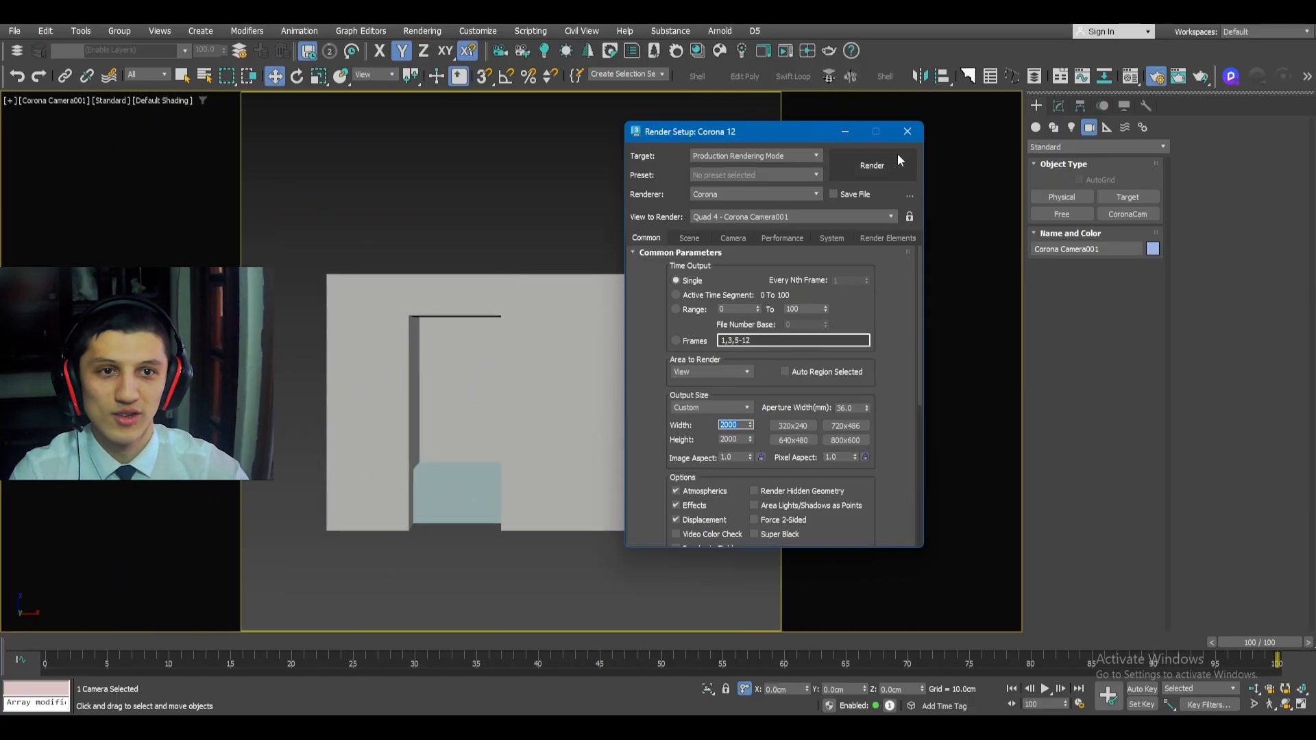
click(908, 131)
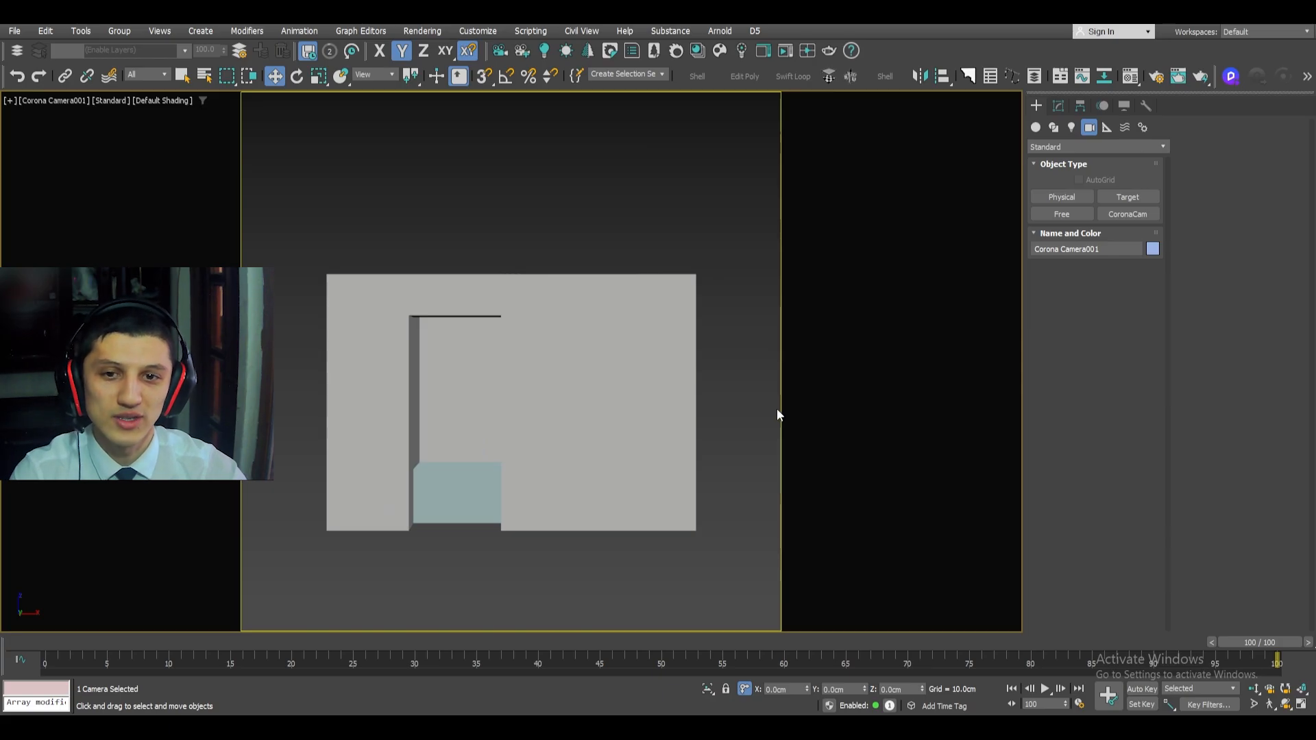
- Create a spherical Corona light about 109 cm in radius between the room's doorway and the camera
click(544, 52)
key(u)
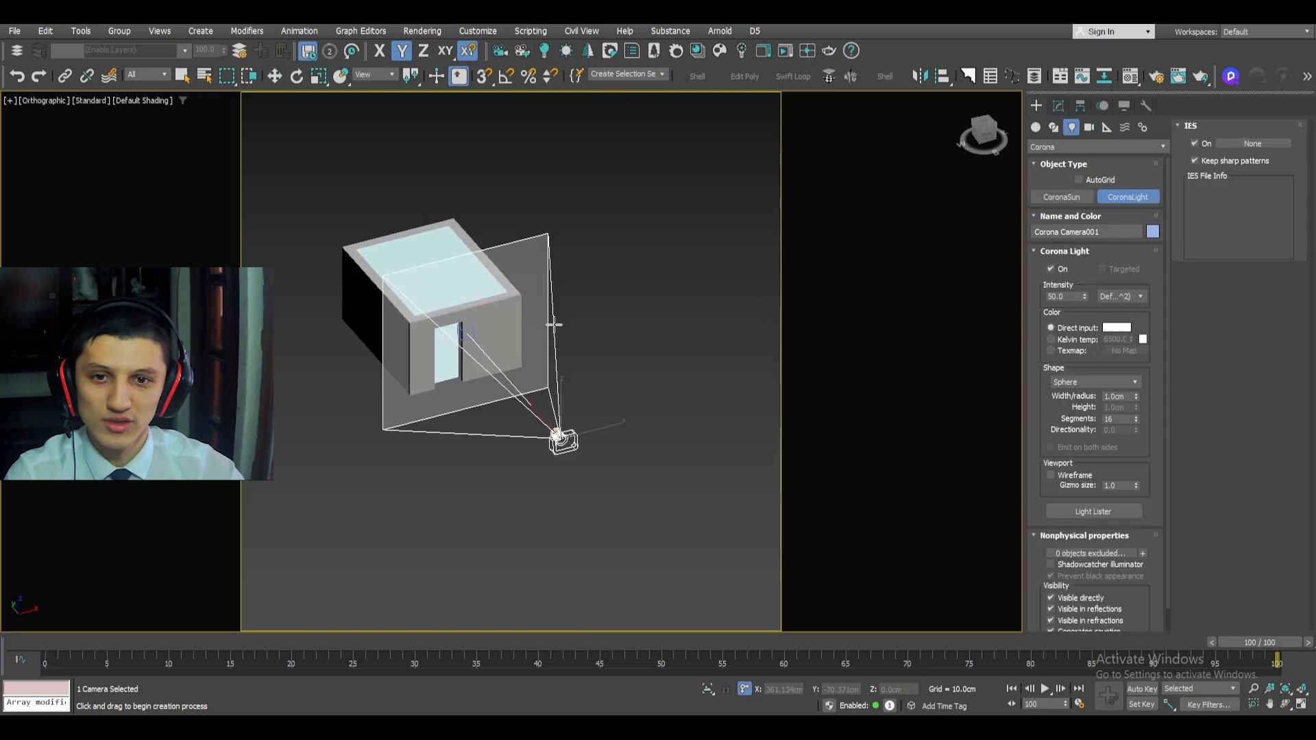
drag(517, 392, 551, 401)
key(w)
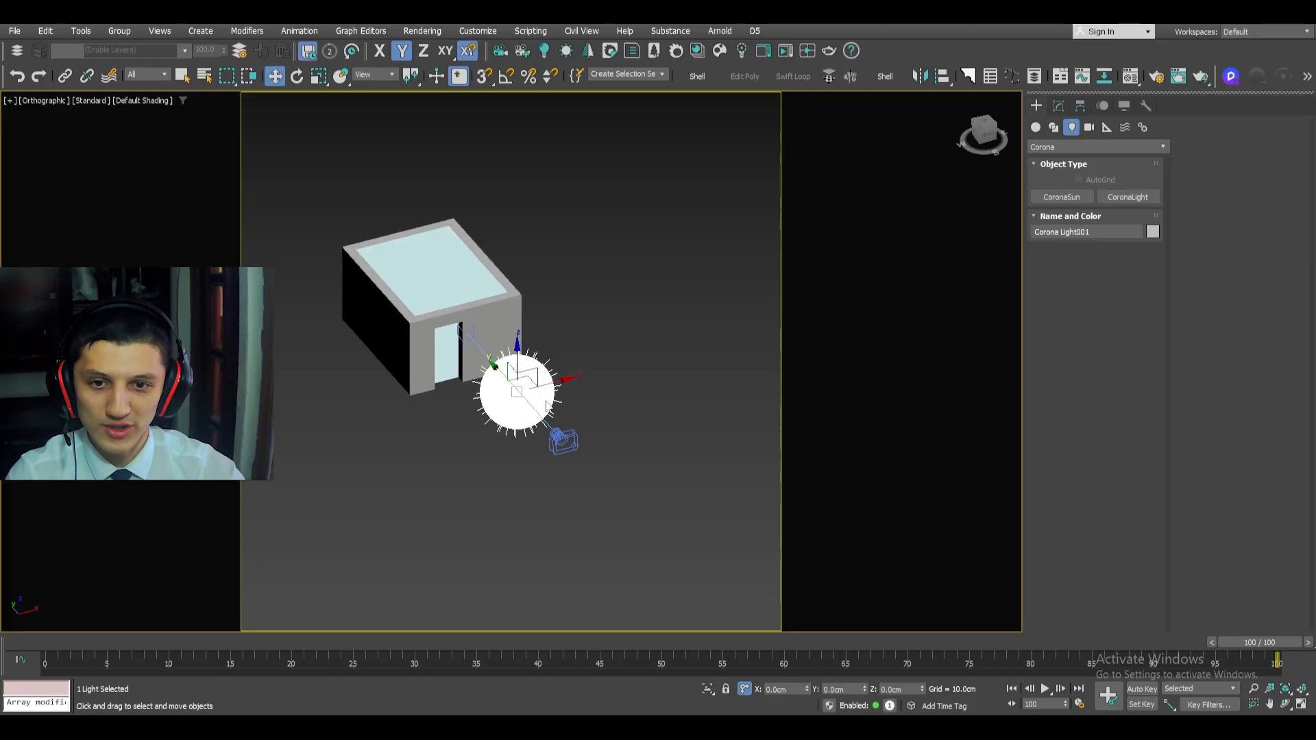
scroll(520, 387, up, 5)
scroll(452, 367, down, 4)
mouse_move(519, 384)
alt+middle_down()
mouse_move(453, 367)
mouse_move(508, 391)
alt+middle_up()
scroll(509, 392, up, 2)
- Reduce the spherical light's radius to about 18.6 cm
click(1058, 105)
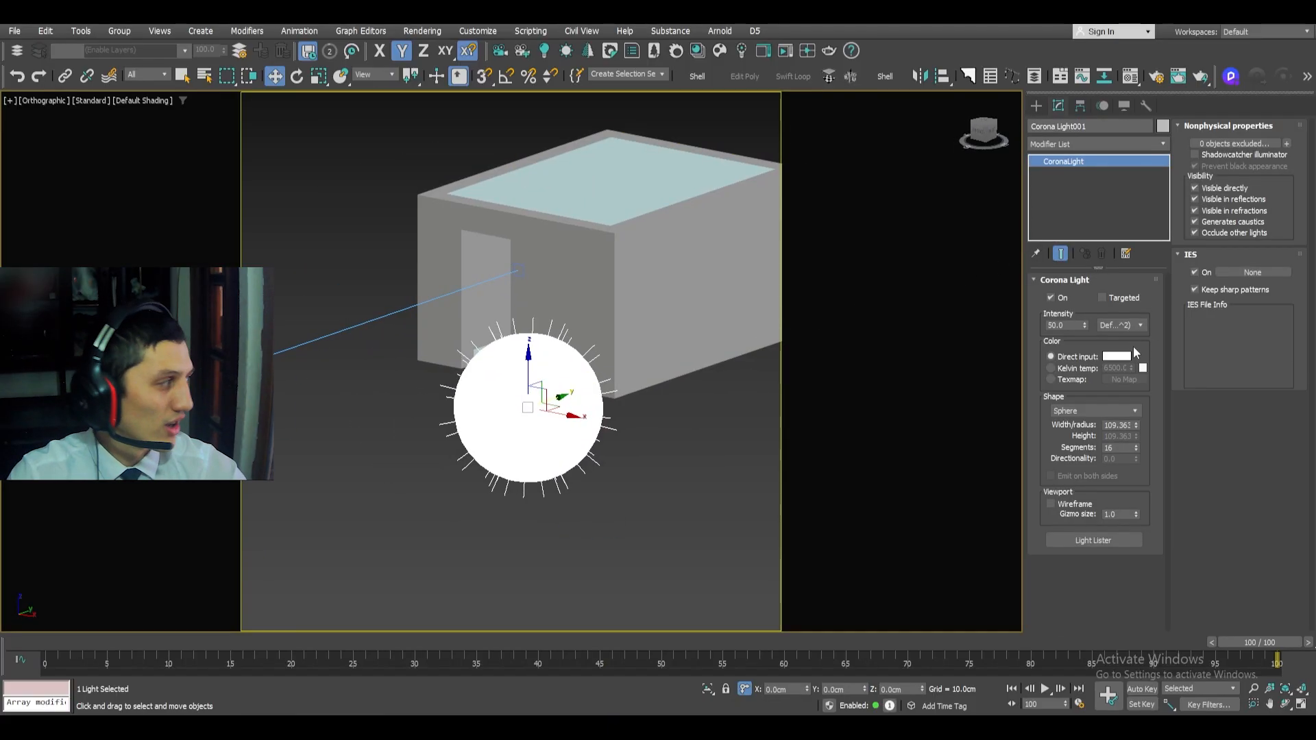
drag(1136, 426, 1134, 483)
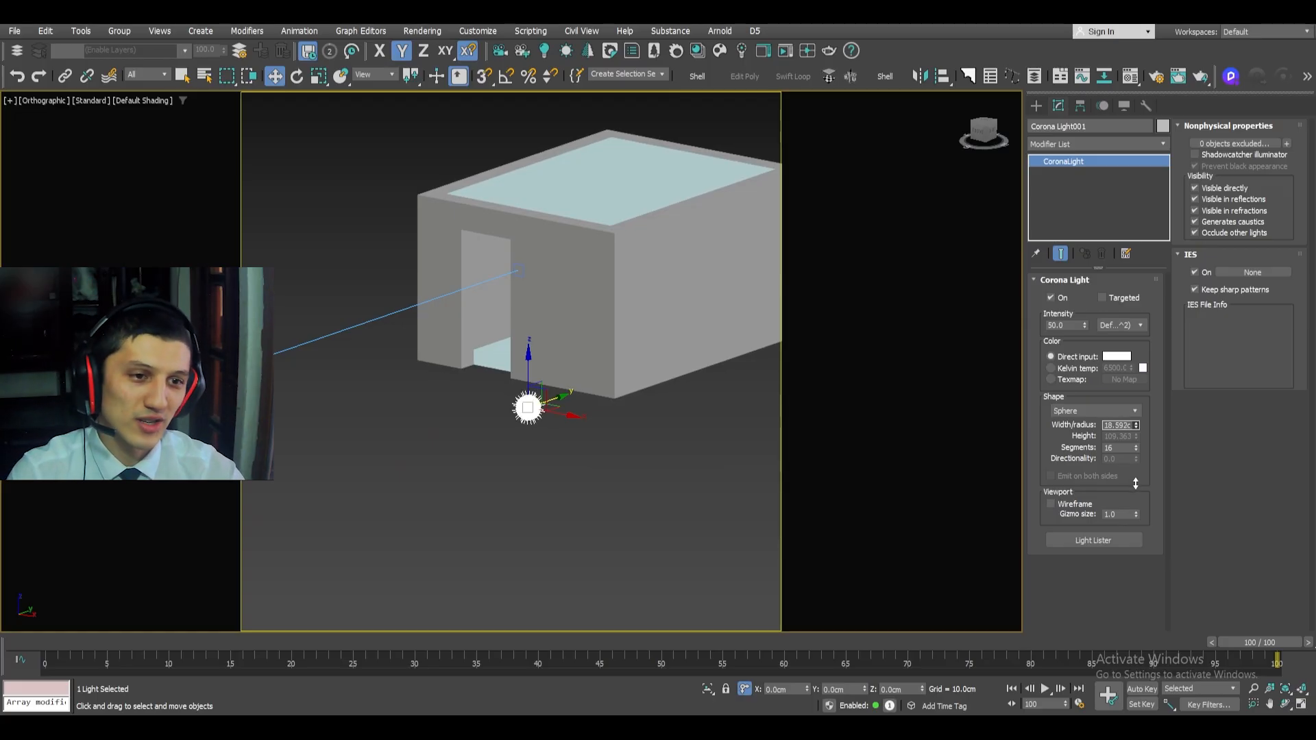
key(z)
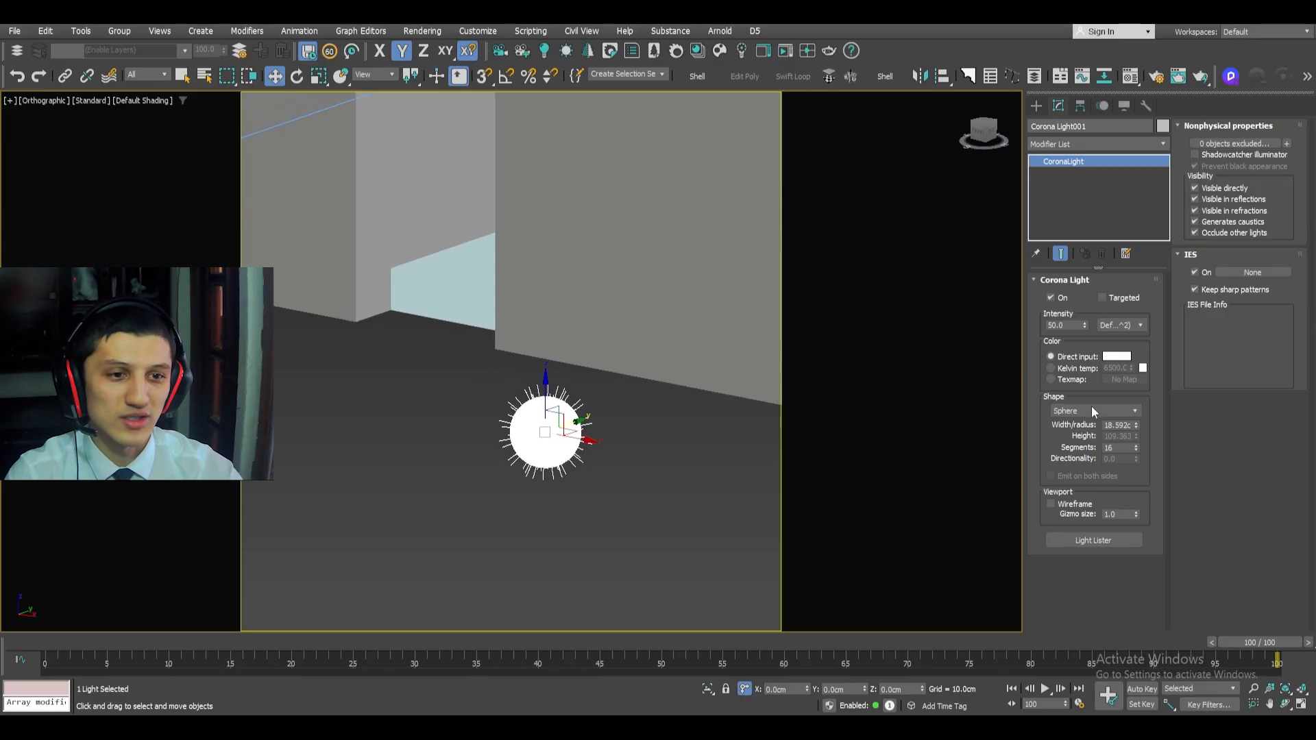
- Try the Rectangle and Disk shapes on the Corona light, and set its shape to Cylinder
click(1084, 411)
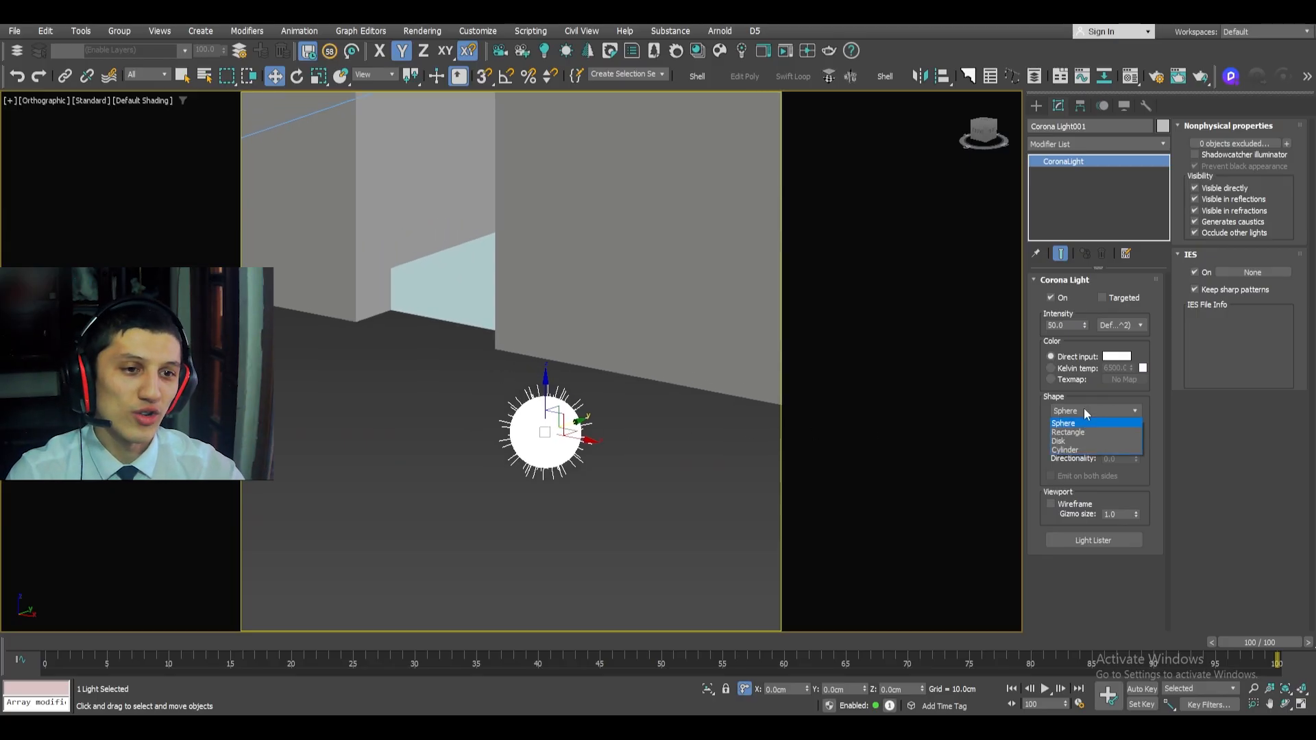
click(1079, 432)
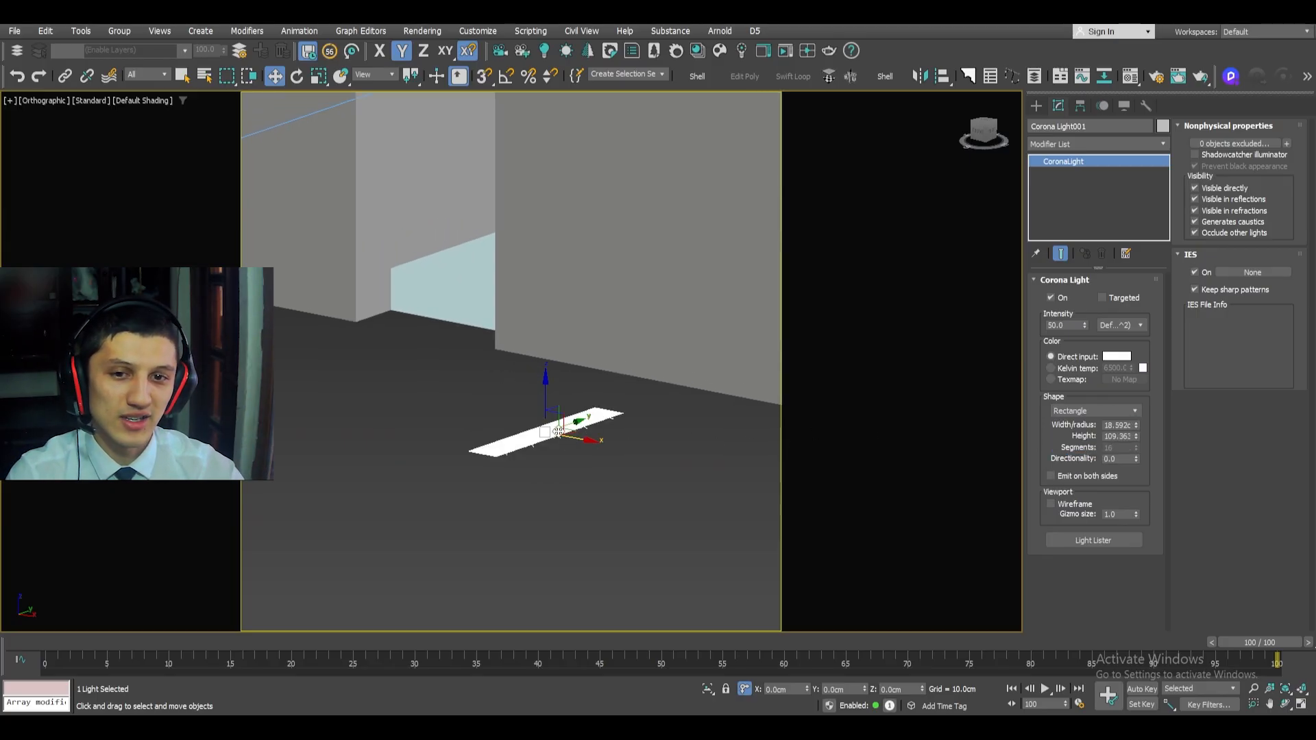
scroll(558, 431, up, 4)
click(1113, 411)
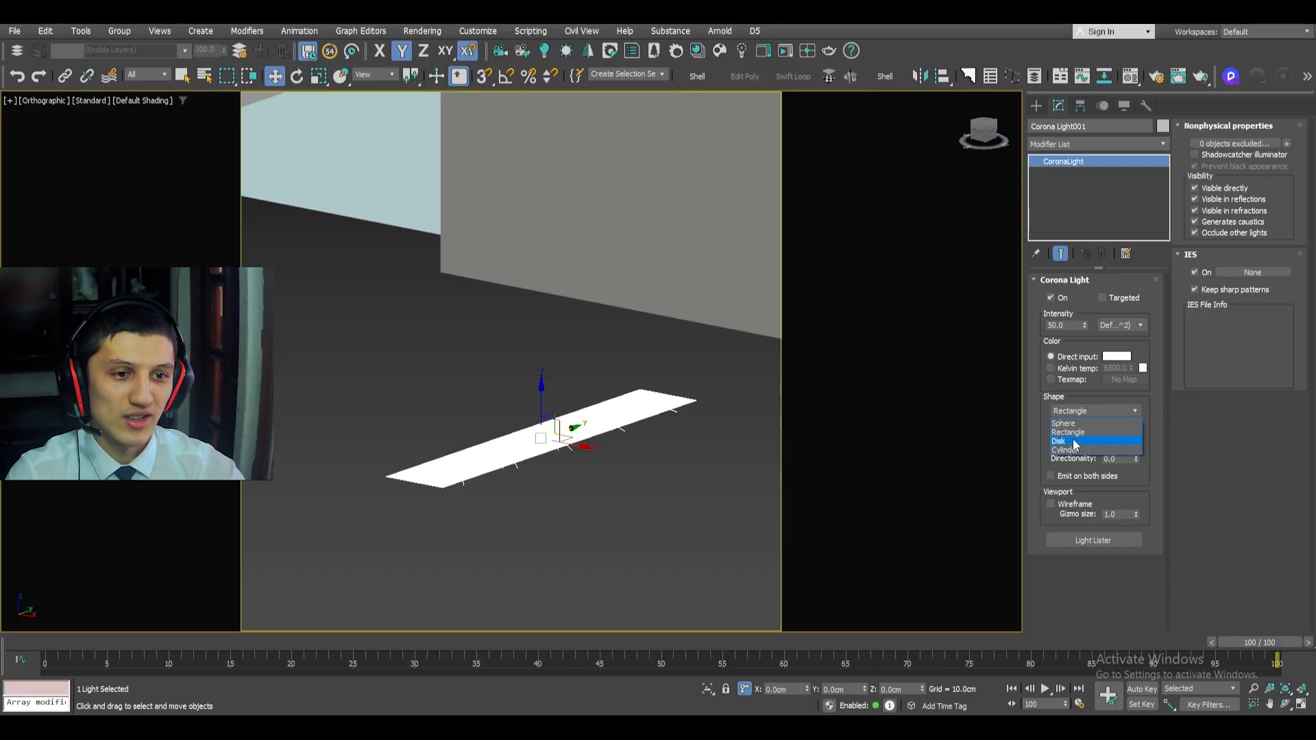
click(1073, 442)
click(1073, 409)
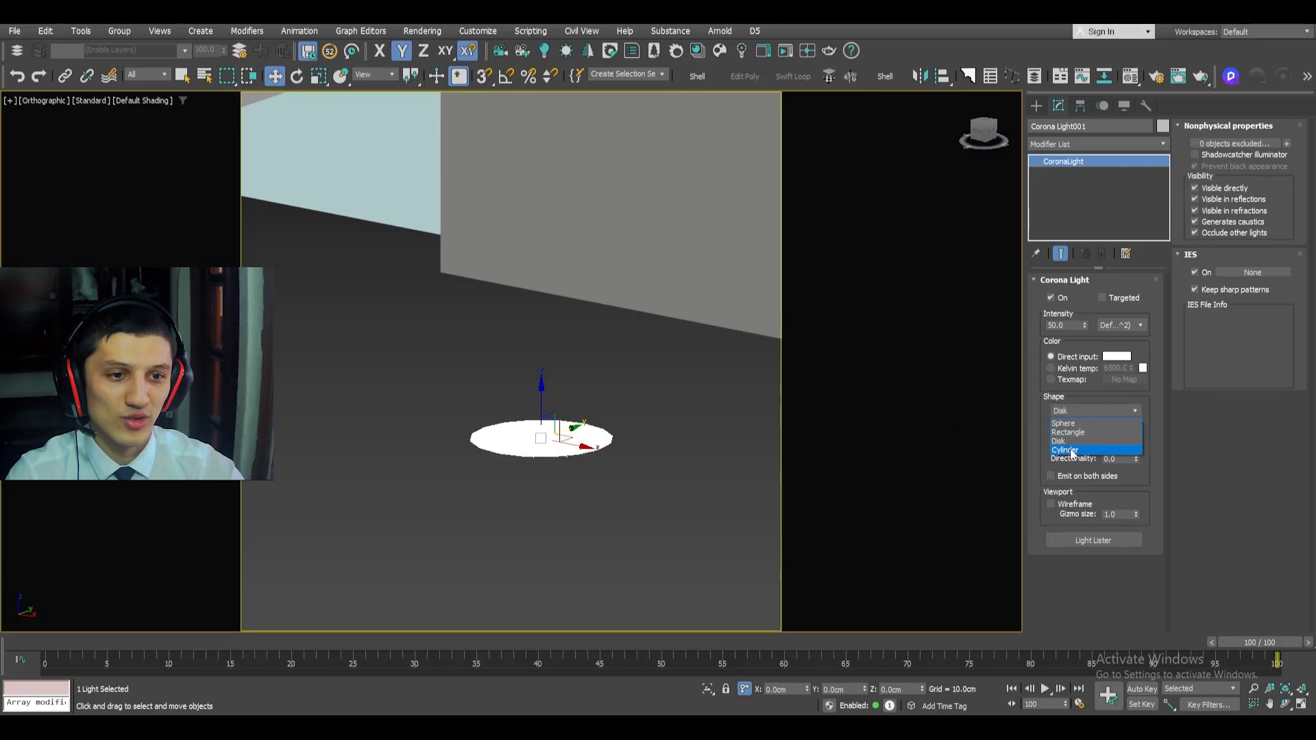
click(1073, 452)
scroll(594, 415, down, 6)
scroll(593, 415, up, 4)
scroll(596, 391, down, 1)
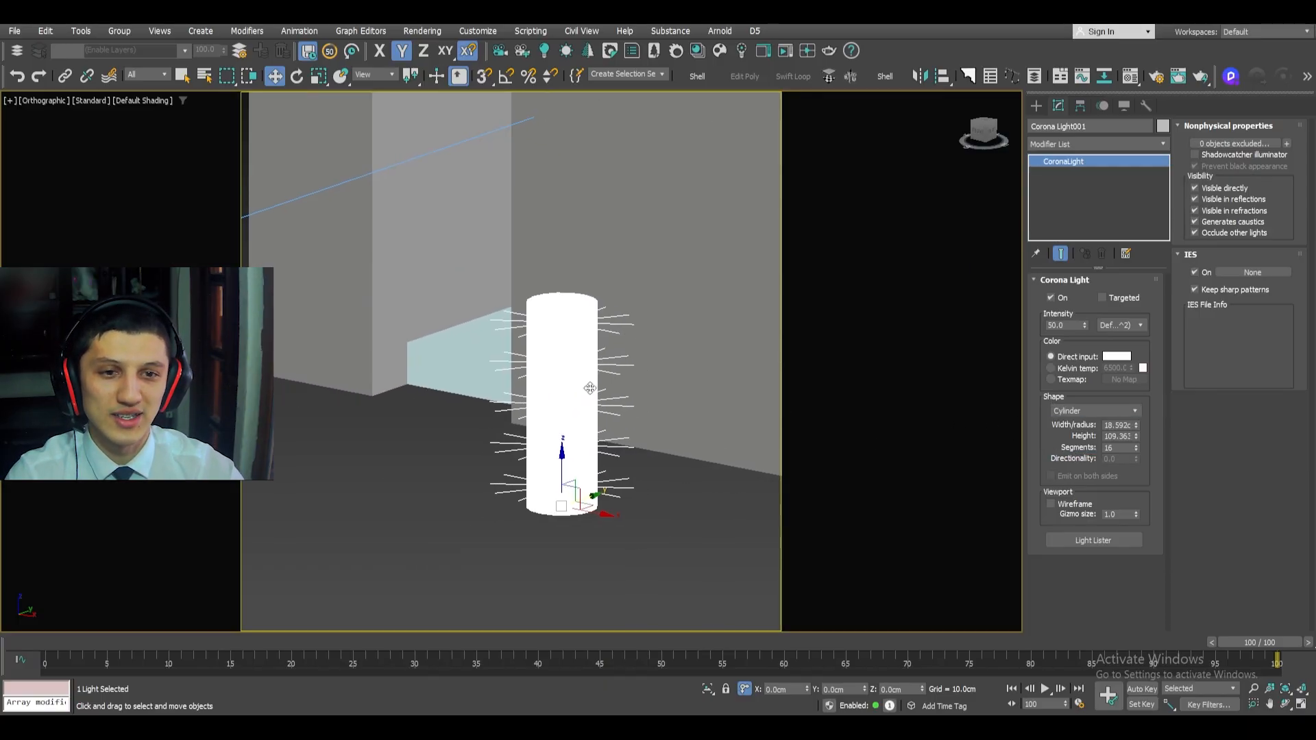
- Try cylinder light heights of about 479 cm and 435 cm, undoing each change
click(1135, 433)
drag(1134, 431, 1110, 204)
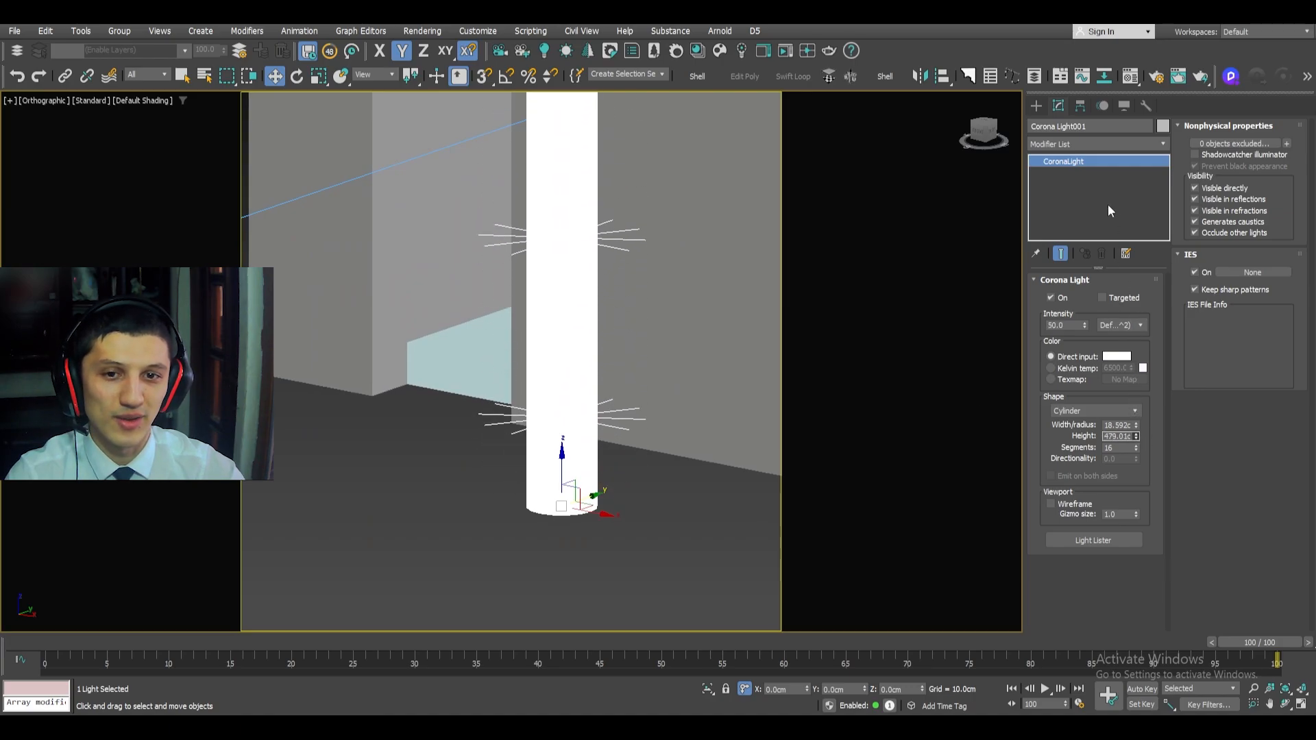
scroll(544, 457, down, 5)
key(ctrl+z)
key(ctrl+z)
scroll(543, 457, up, 5)
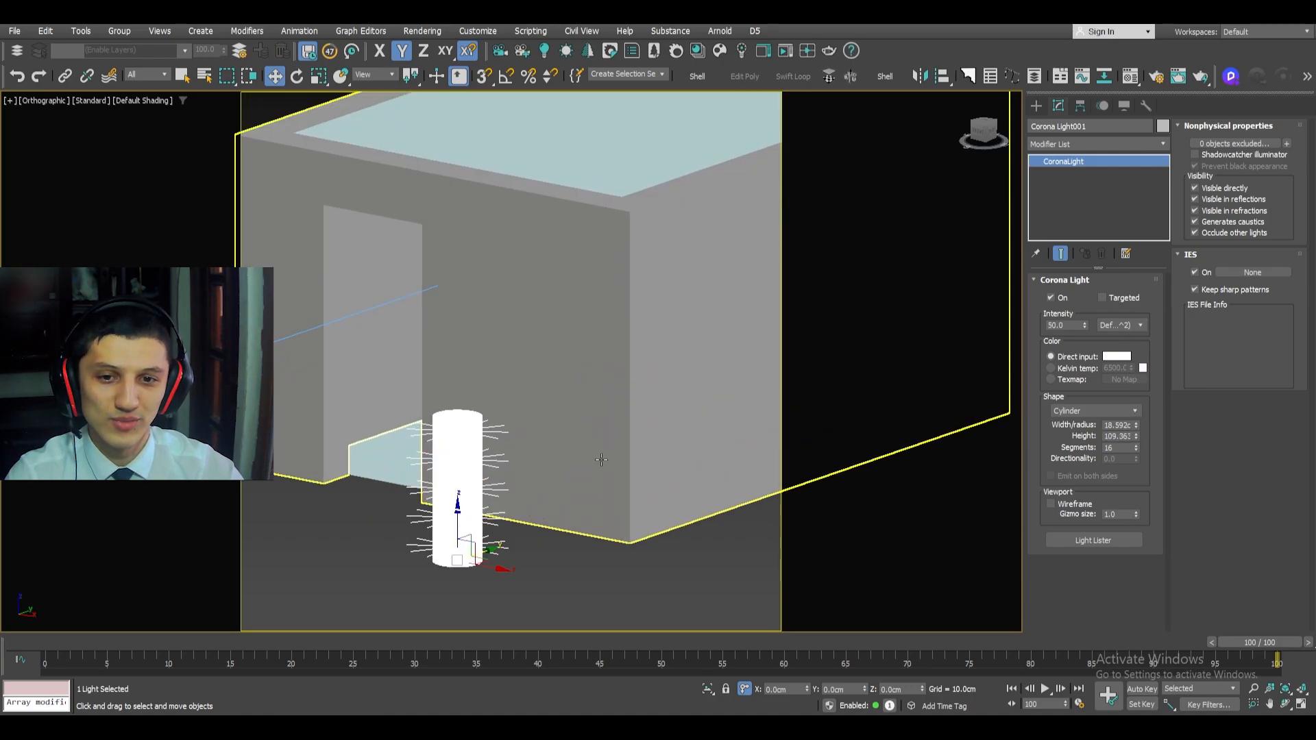
drag(1135, 433, 1134, 233)
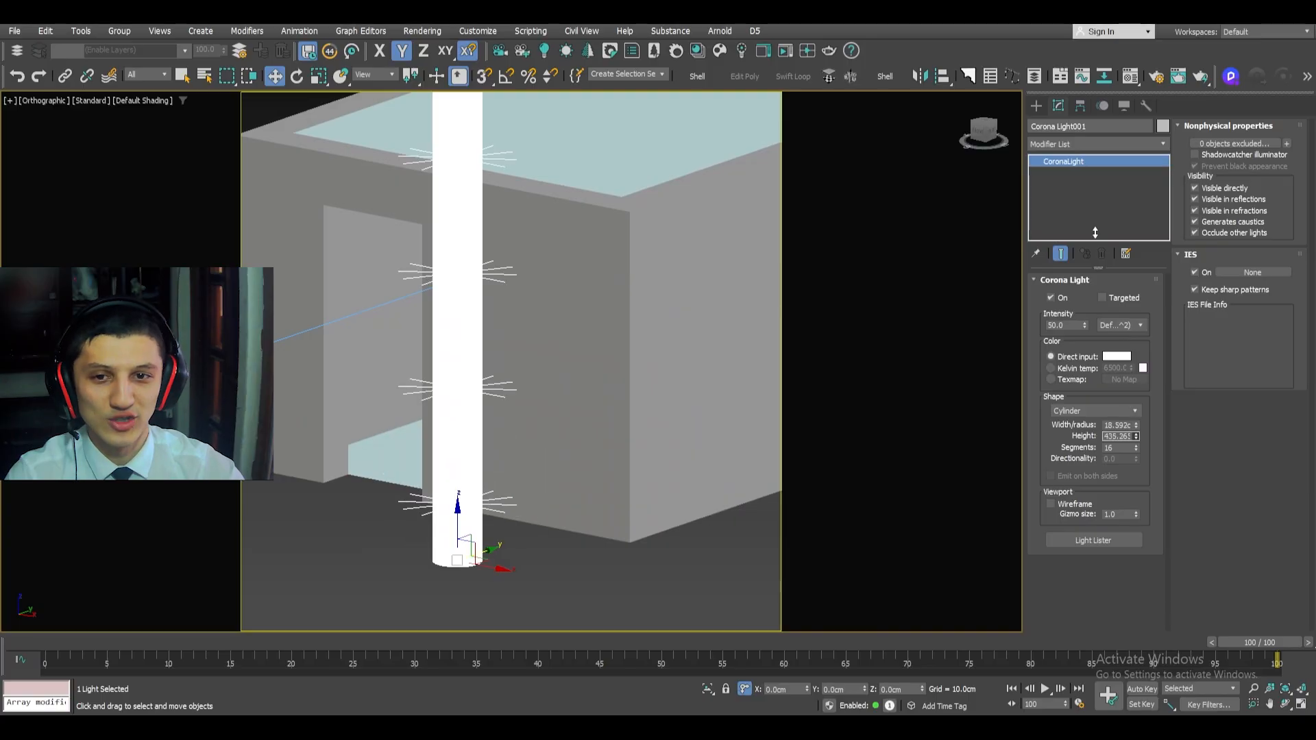
scroll(636, 425, down, 4)
key(ctrl+z)
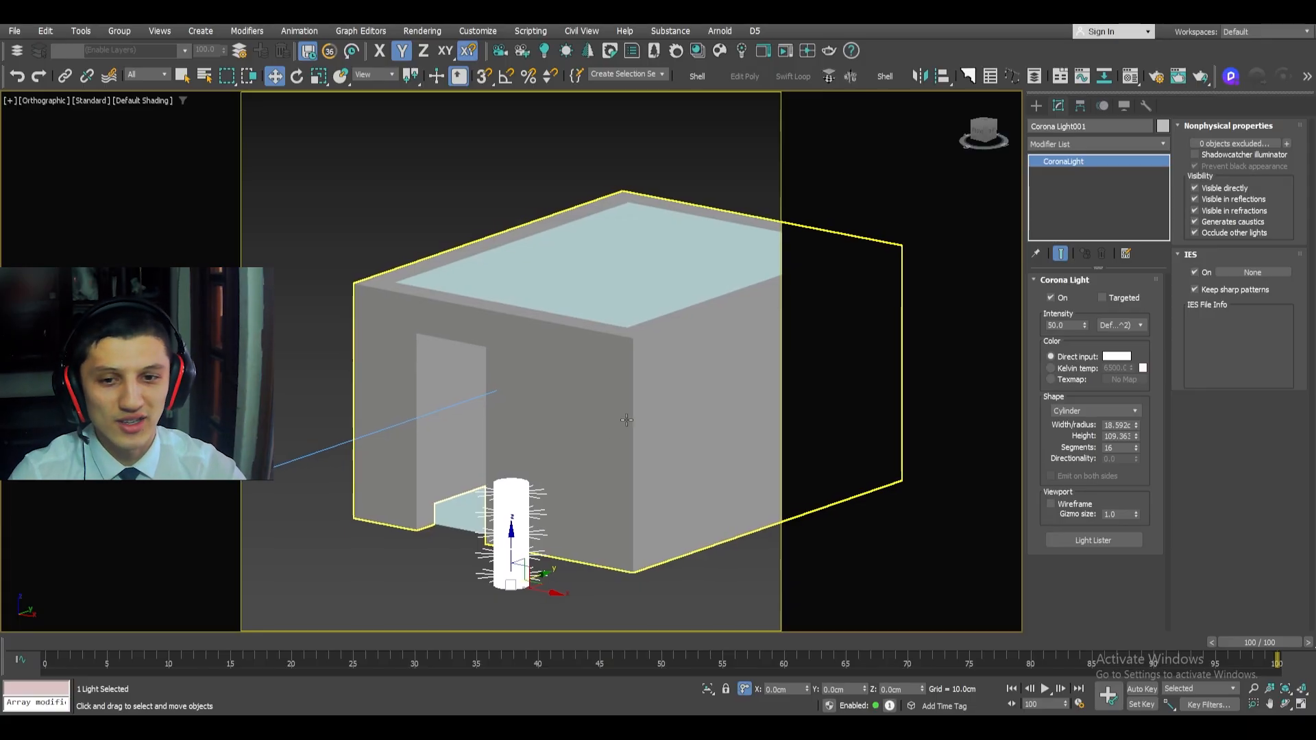
- Display the scene with edged faces and without safe frames, and return the timeline to frame 0
scroll(597, 392, down, 3)
alt+middle_drag(597, 391, 651, 351)
key(t)
key(z)
scroll(607, 426, down, 8)
key(F4)
middle_drag(651, 351, 666, 403)
key(shift+f)
scroll(681, 394, down, 5)
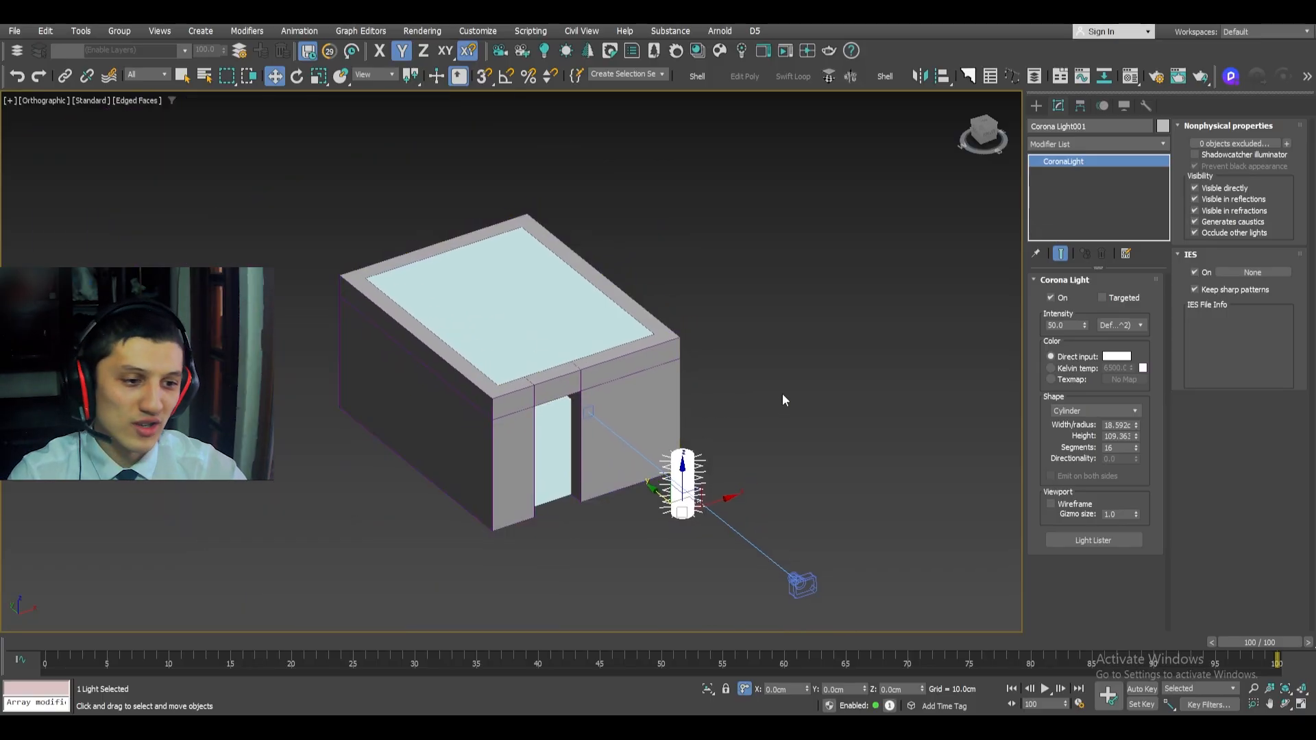
drag(1271, 641, 74, 552)
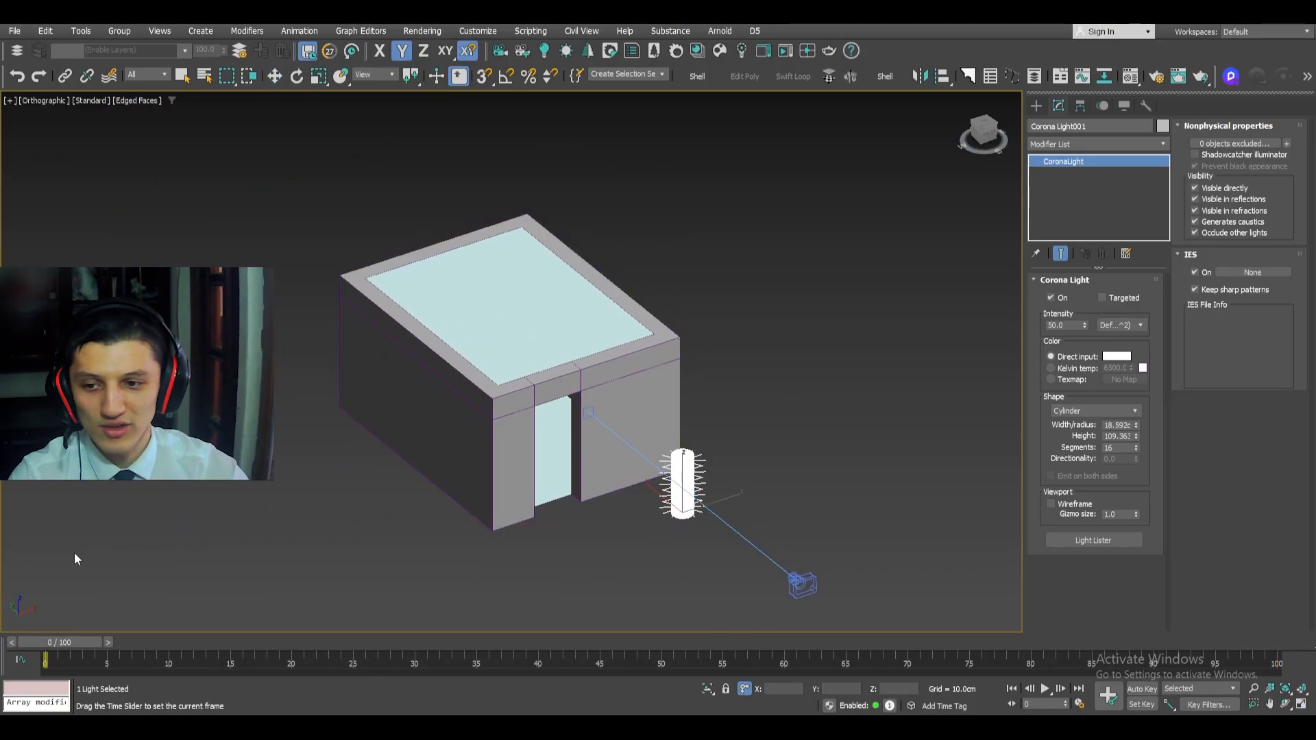
middle_drag(770, 358, 776, 359)
- Examine the walled room together with the light and camera, and clear the selection
click(637, 357)
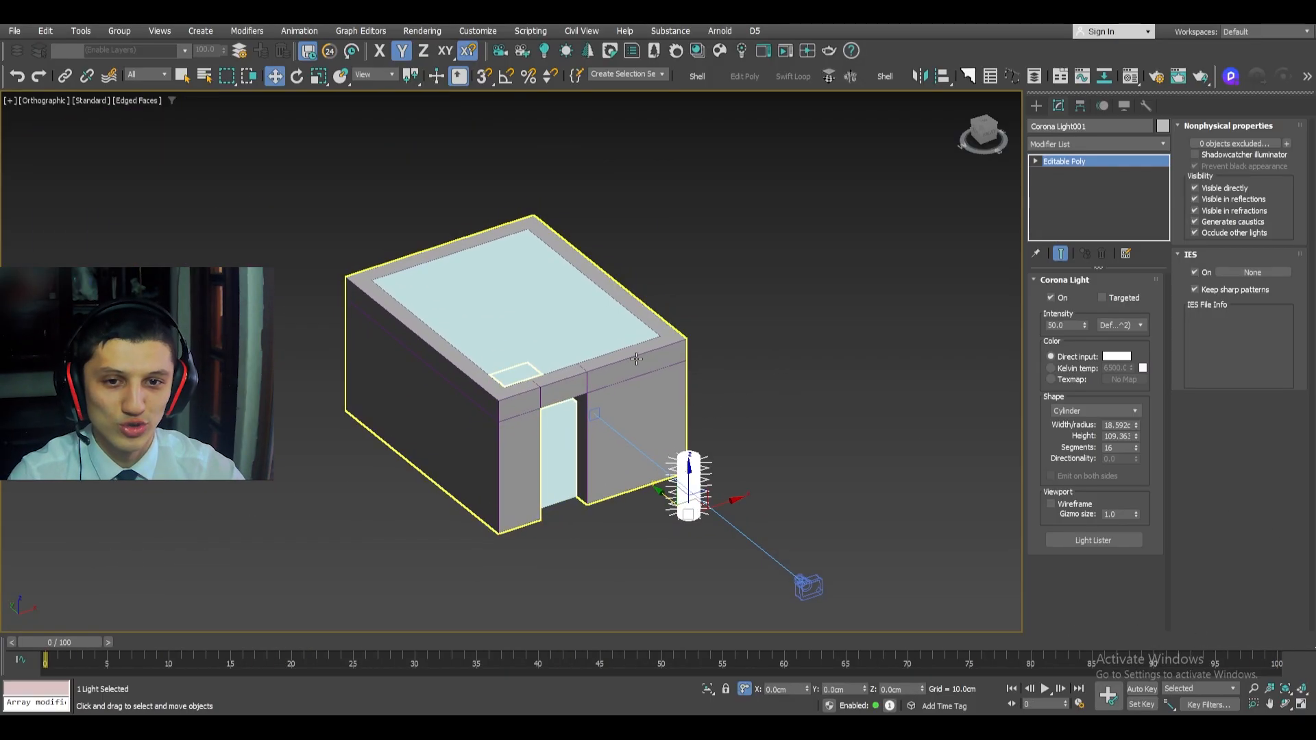
key(z)
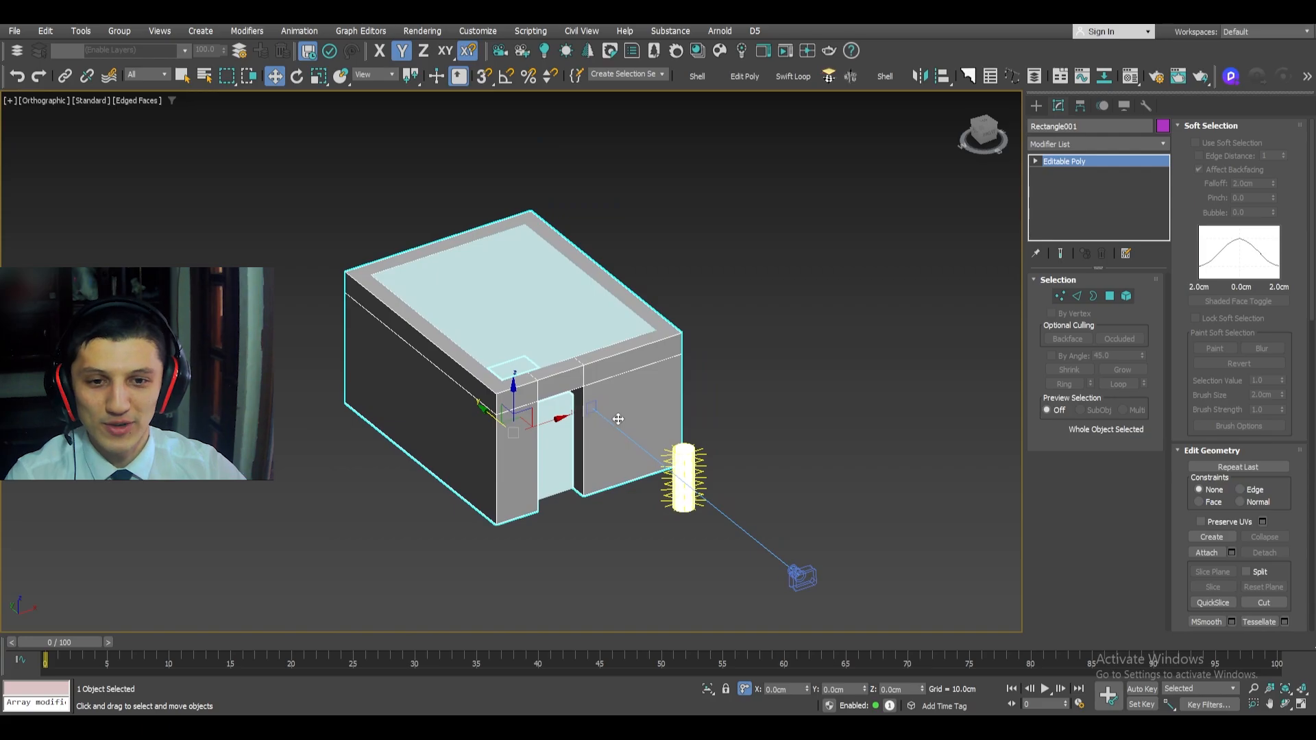
scroll(617, 411, up, 2)
middle_drag(622, 405, 690, 342)
key(t)
key(z)
scroll(637, 431, down, 2)
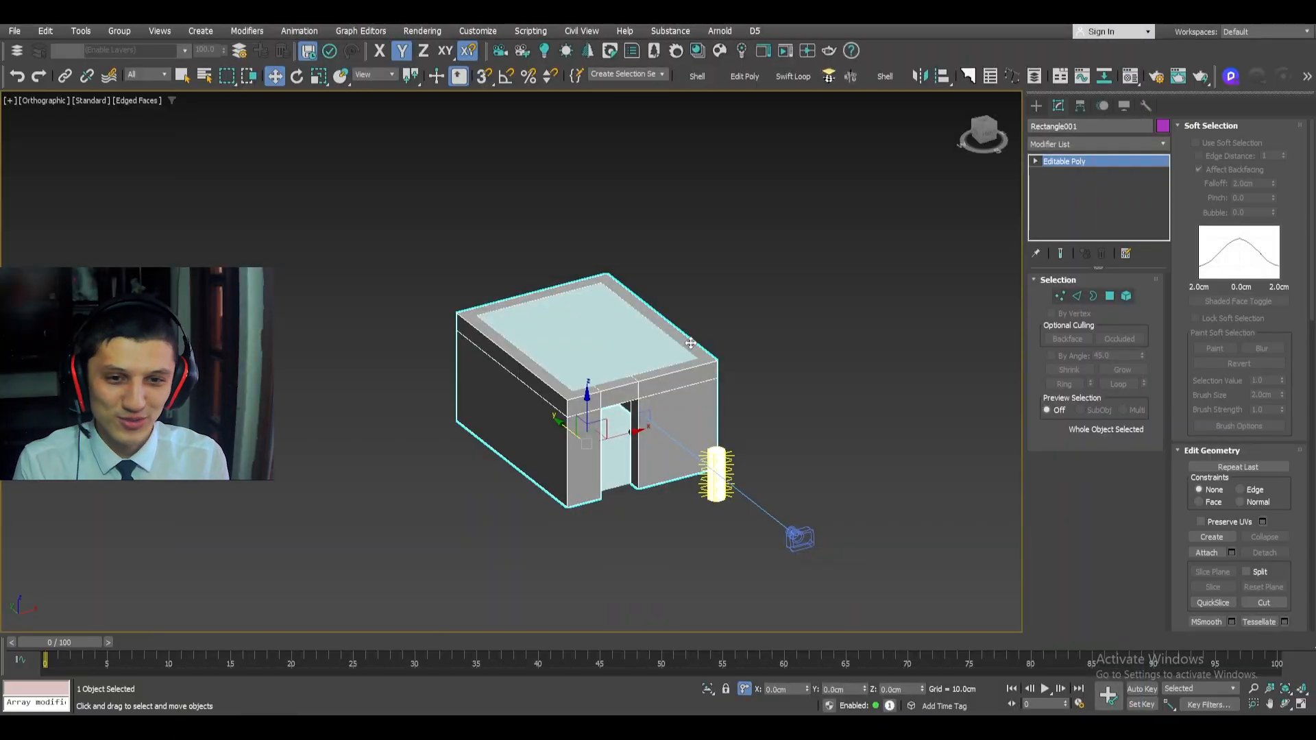
click(684, 402)
mouse_move(636, 428)
alt+middle_down()
mouse_move(682, 404)
mouse_move(632, 406)
alt+middle_up()
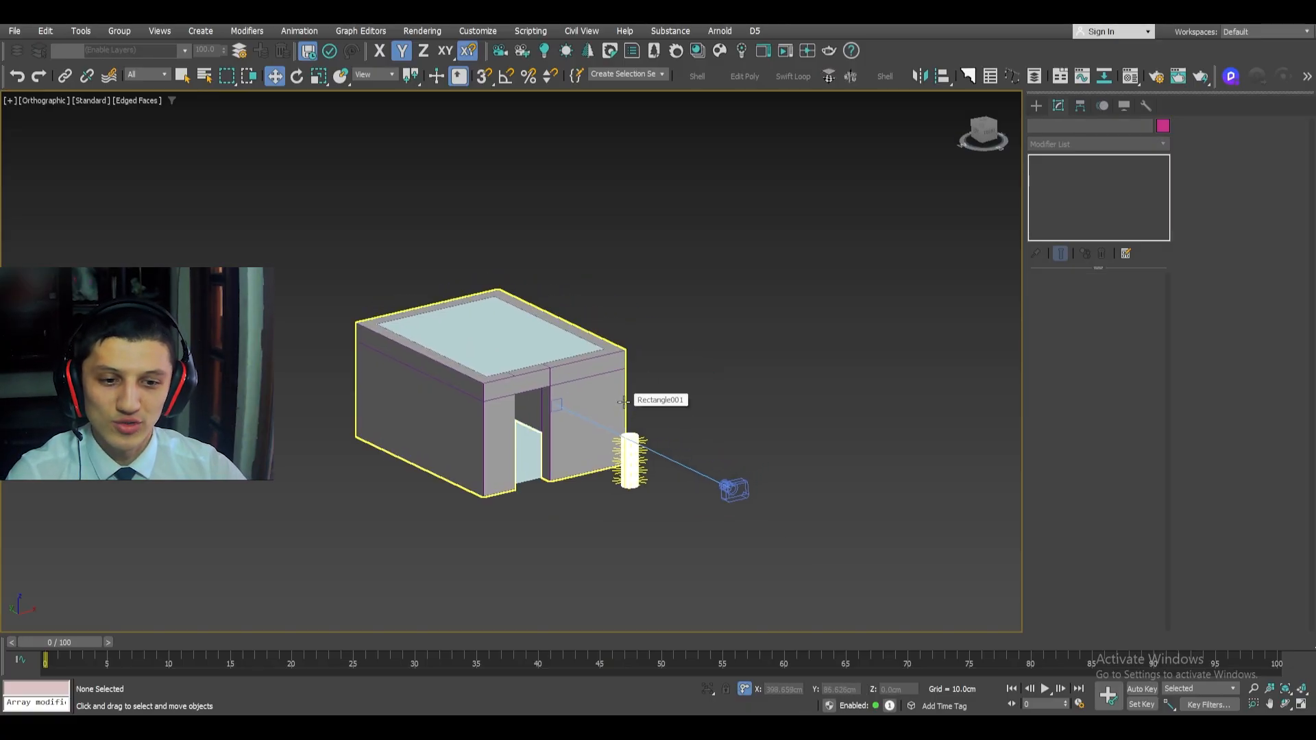
- Save the scene to the Desktop as 1-ishim.max
key(ctrl+s)
click(39, 139)
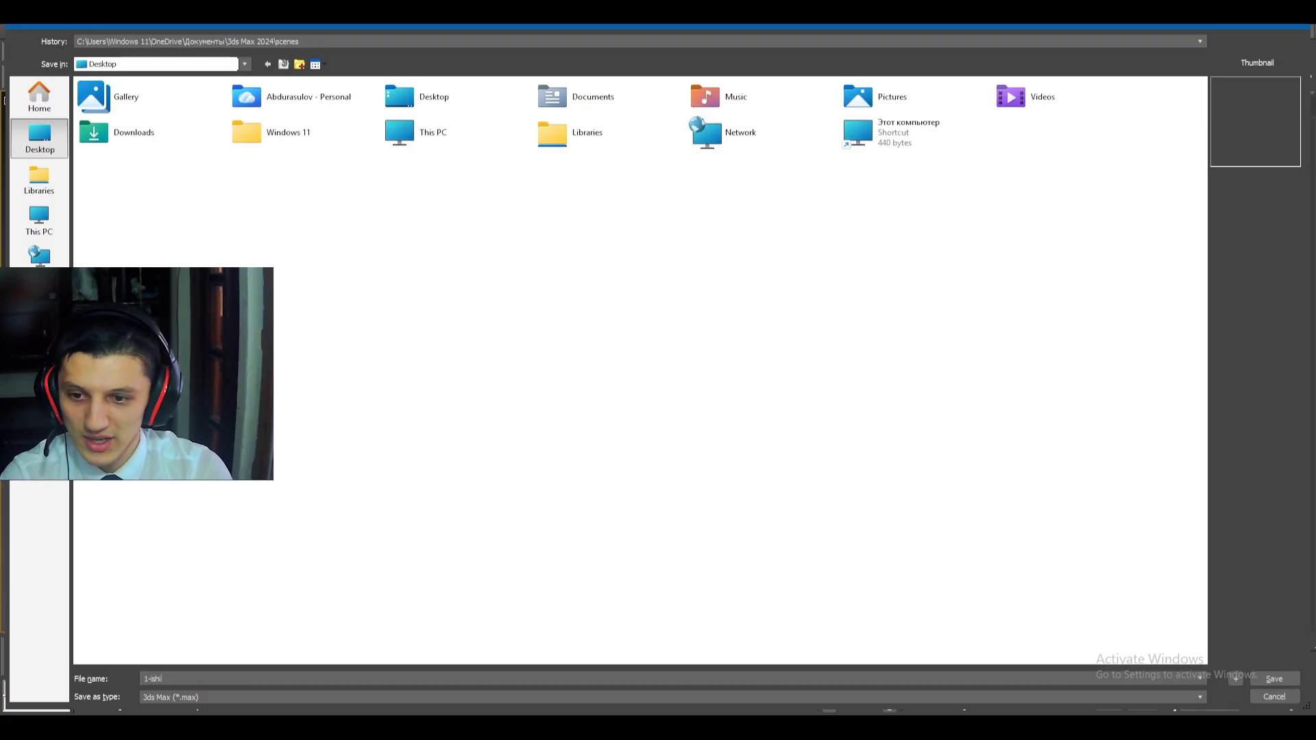
click(1269, 678)
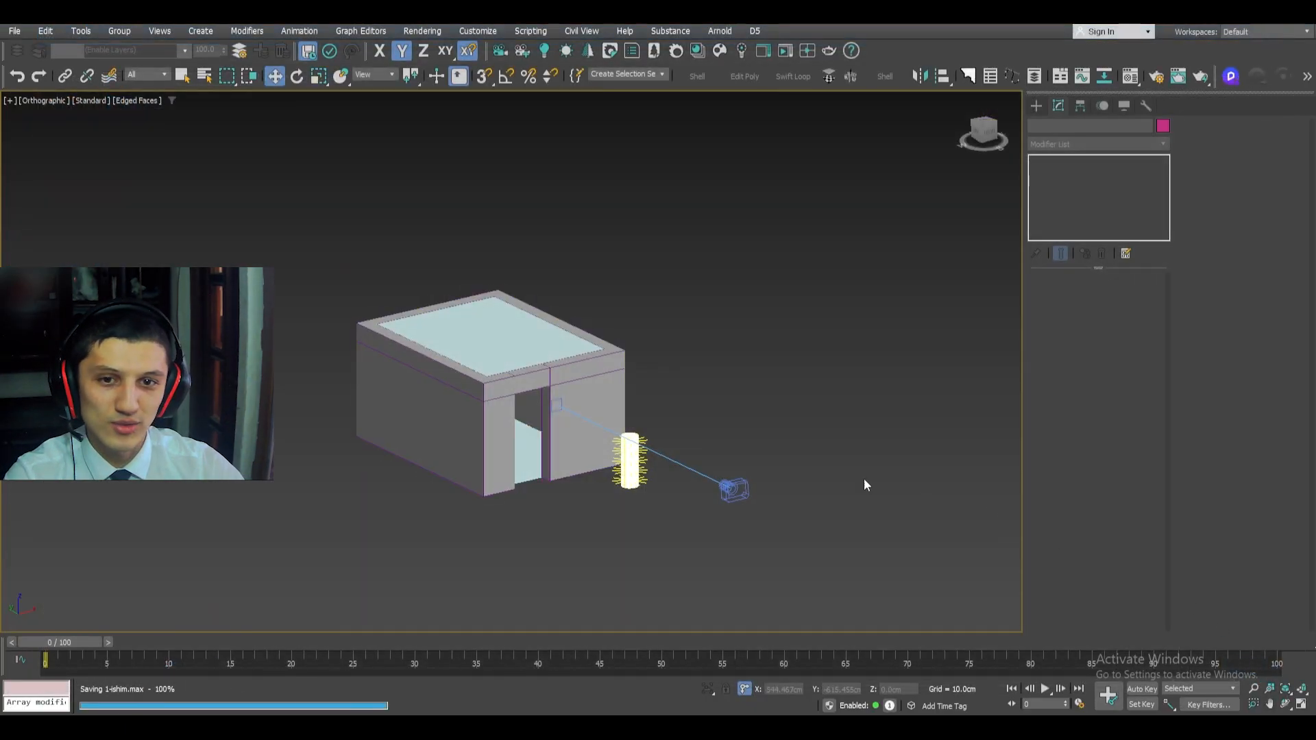
middle_drag(429, 498, 472, 516)
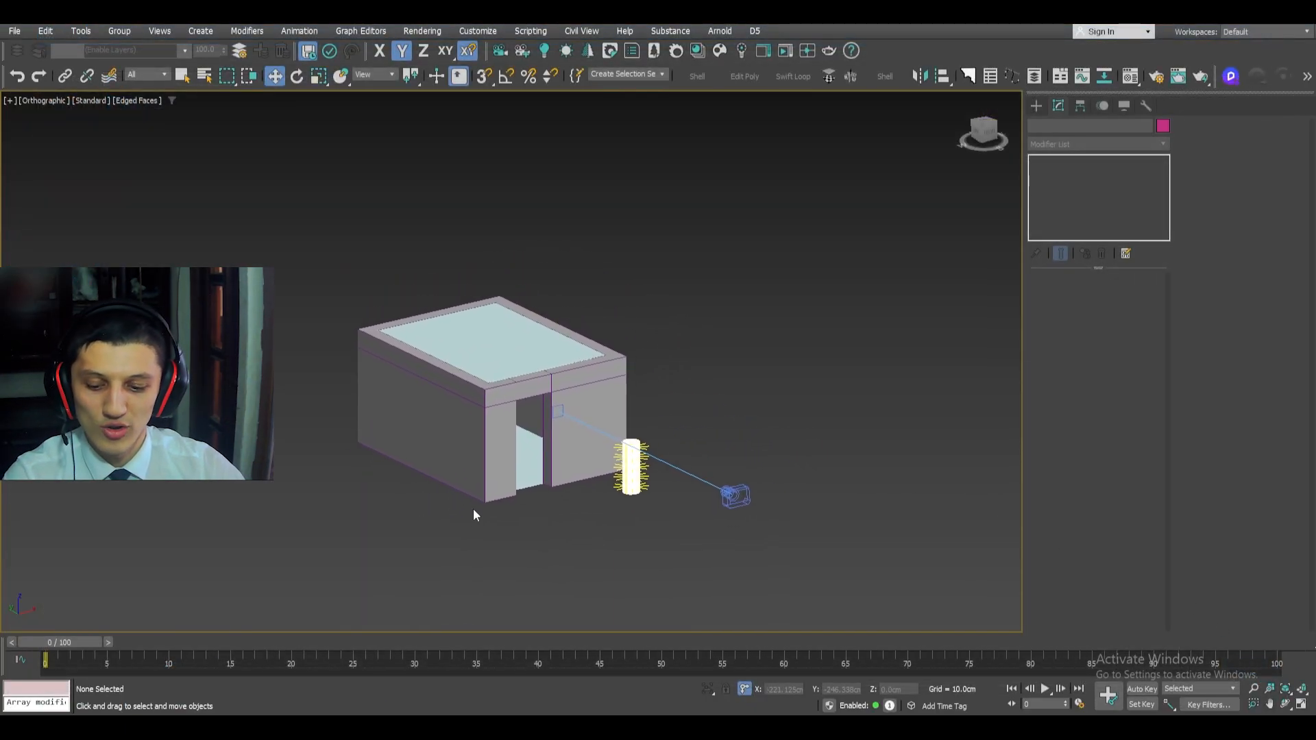
click(500, 496)
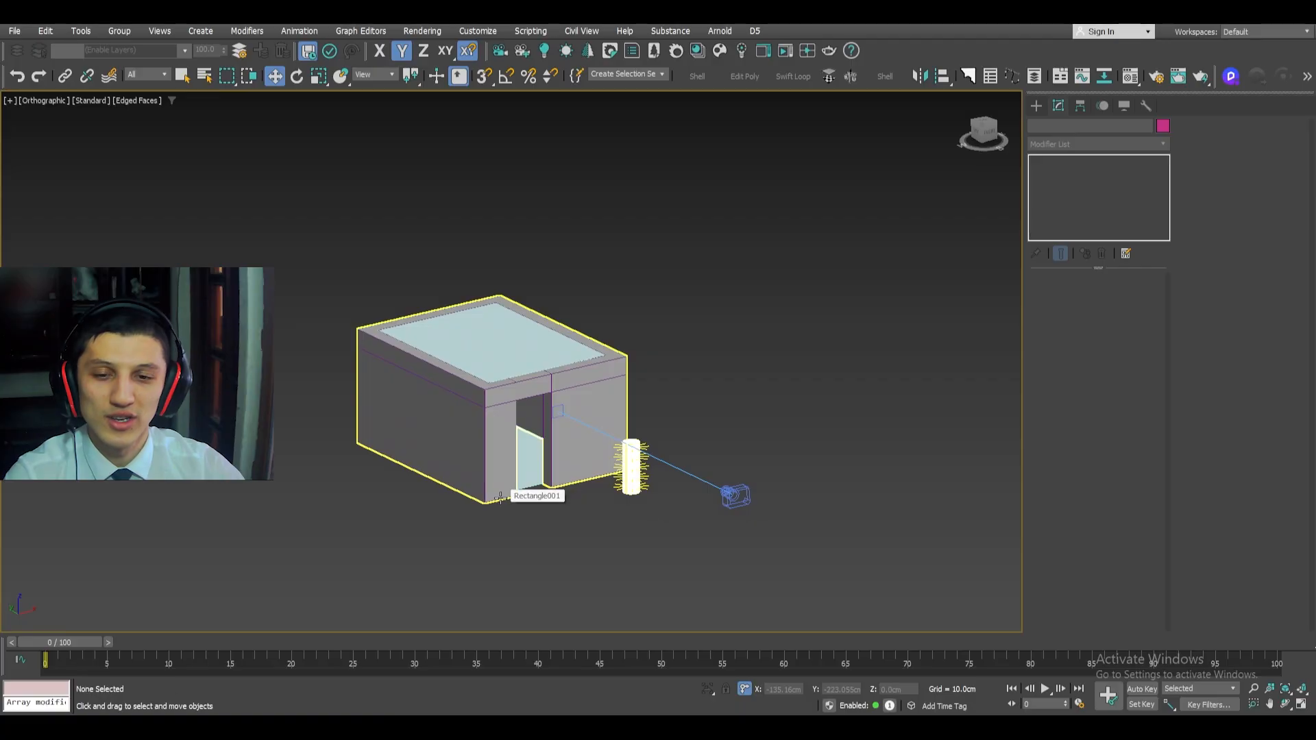
scroll(518, 487, up, 2)
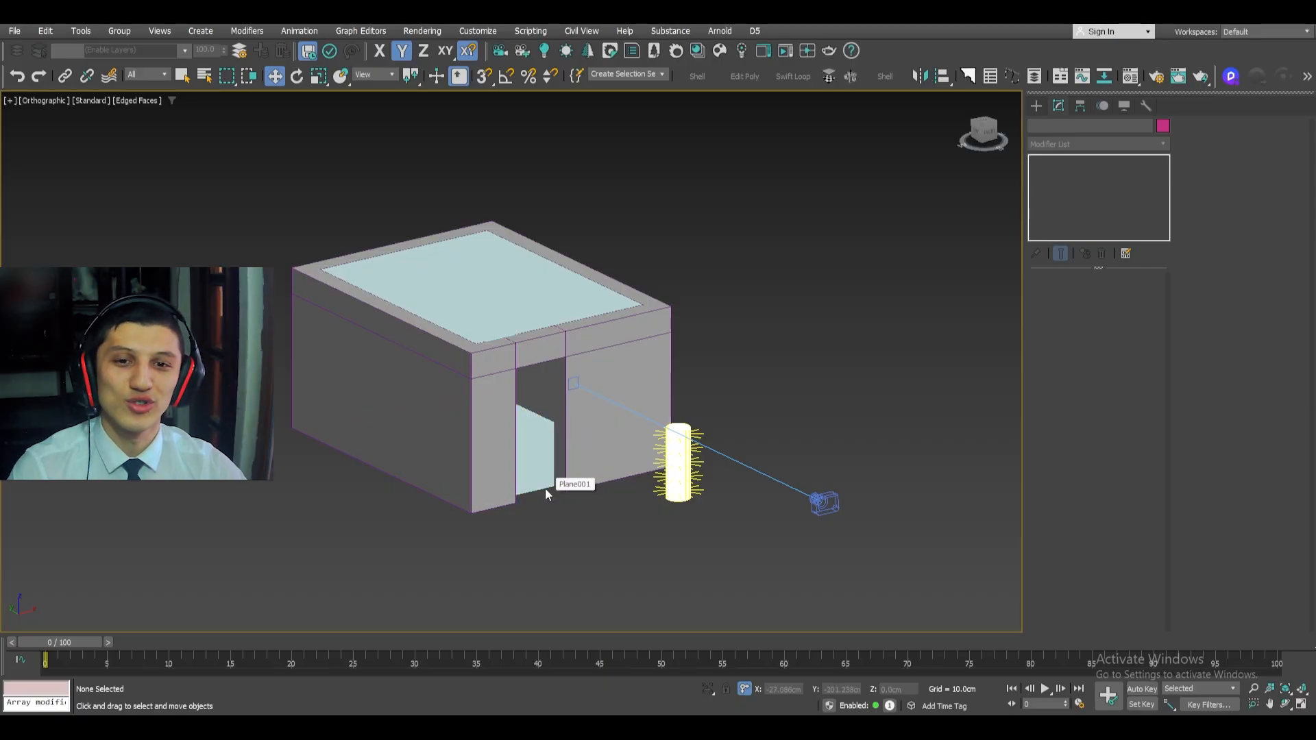
middle_drag(545, 504, 547, 506)
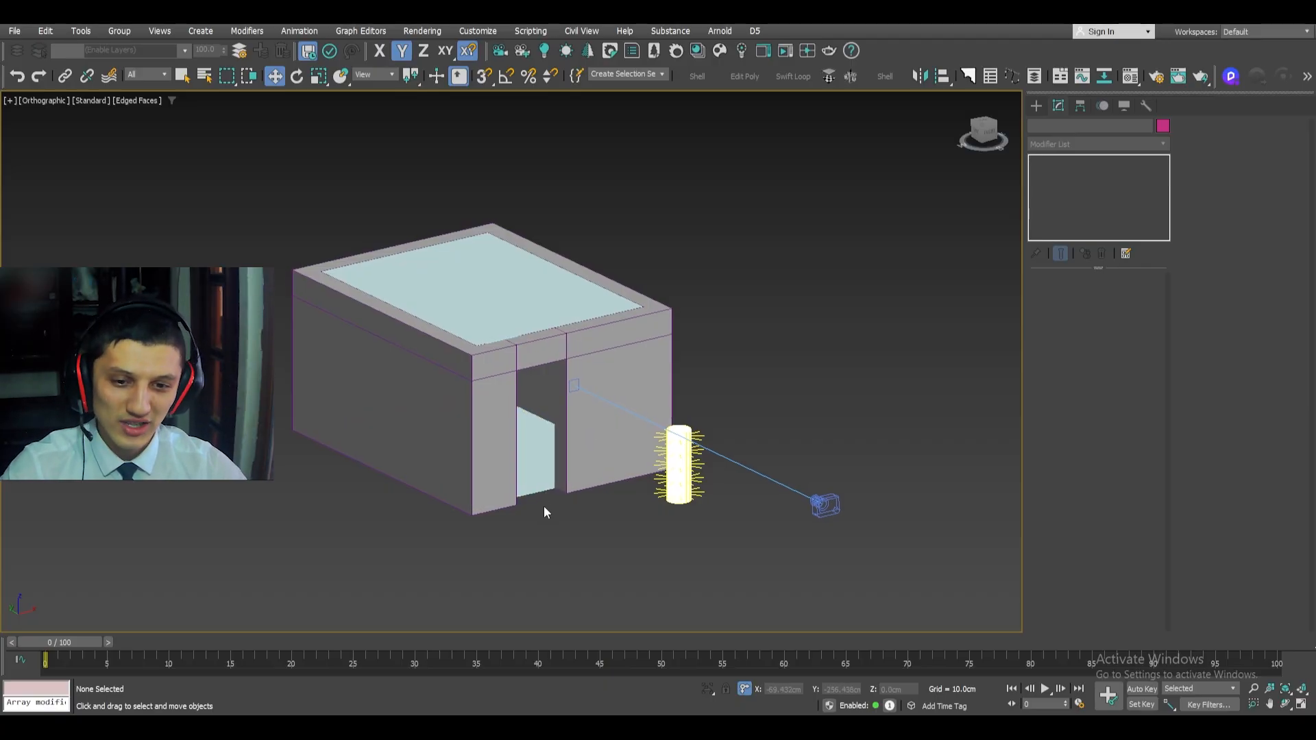
- Switch to File Explorer and look through the automatic backups in Documents > 3ds Max 2024 > autoback
click(781, 728)
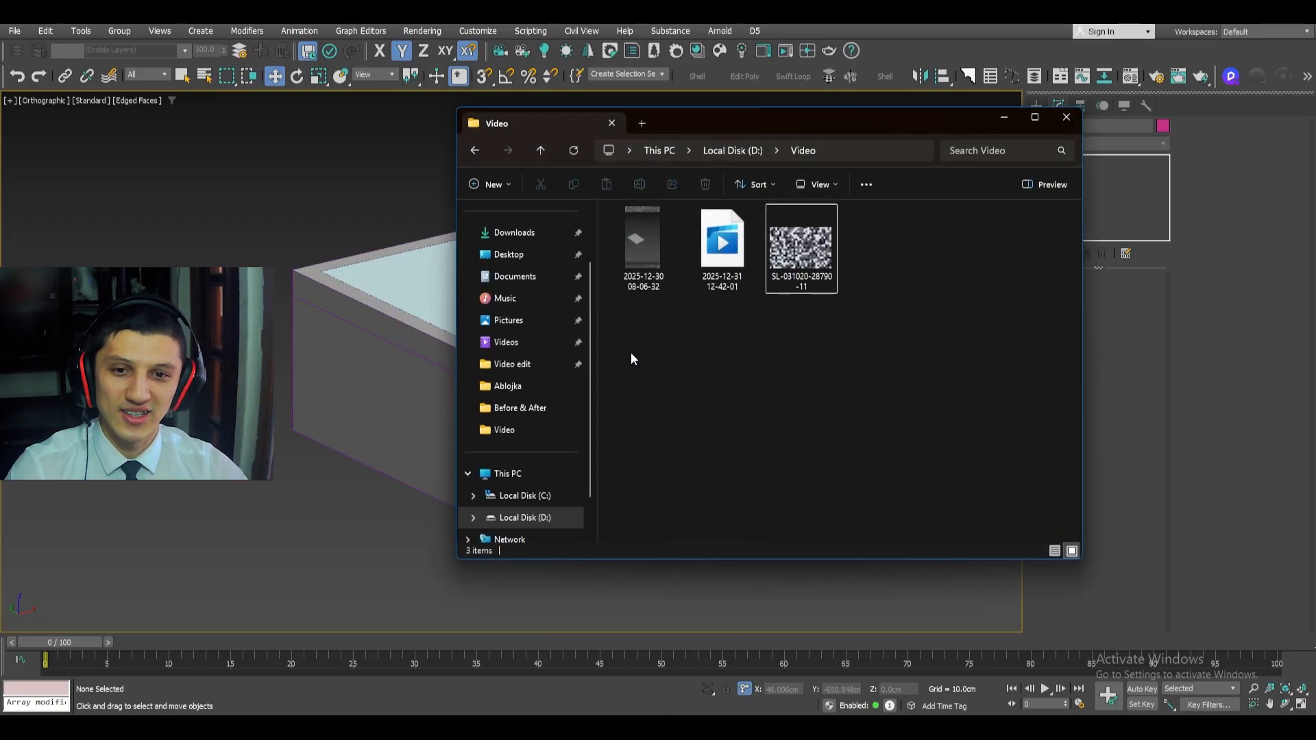
click(550, 275)
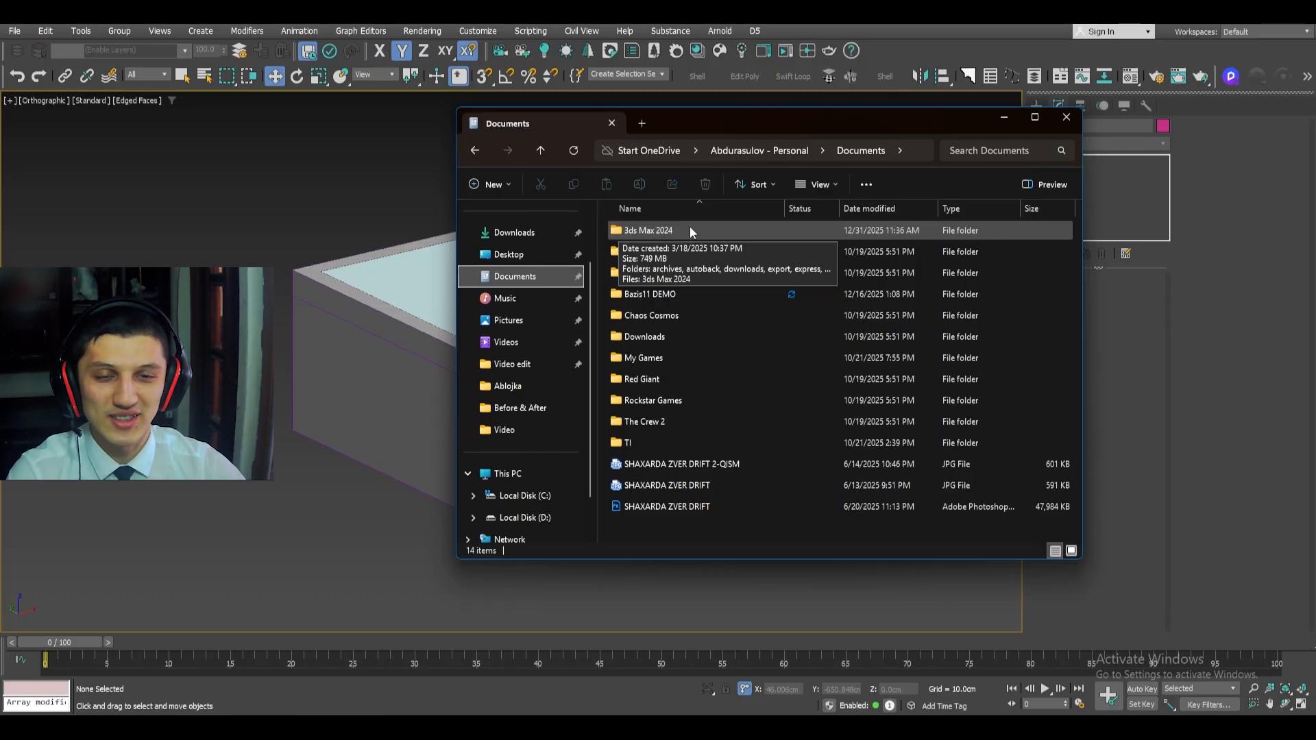
double_click(689, 228)
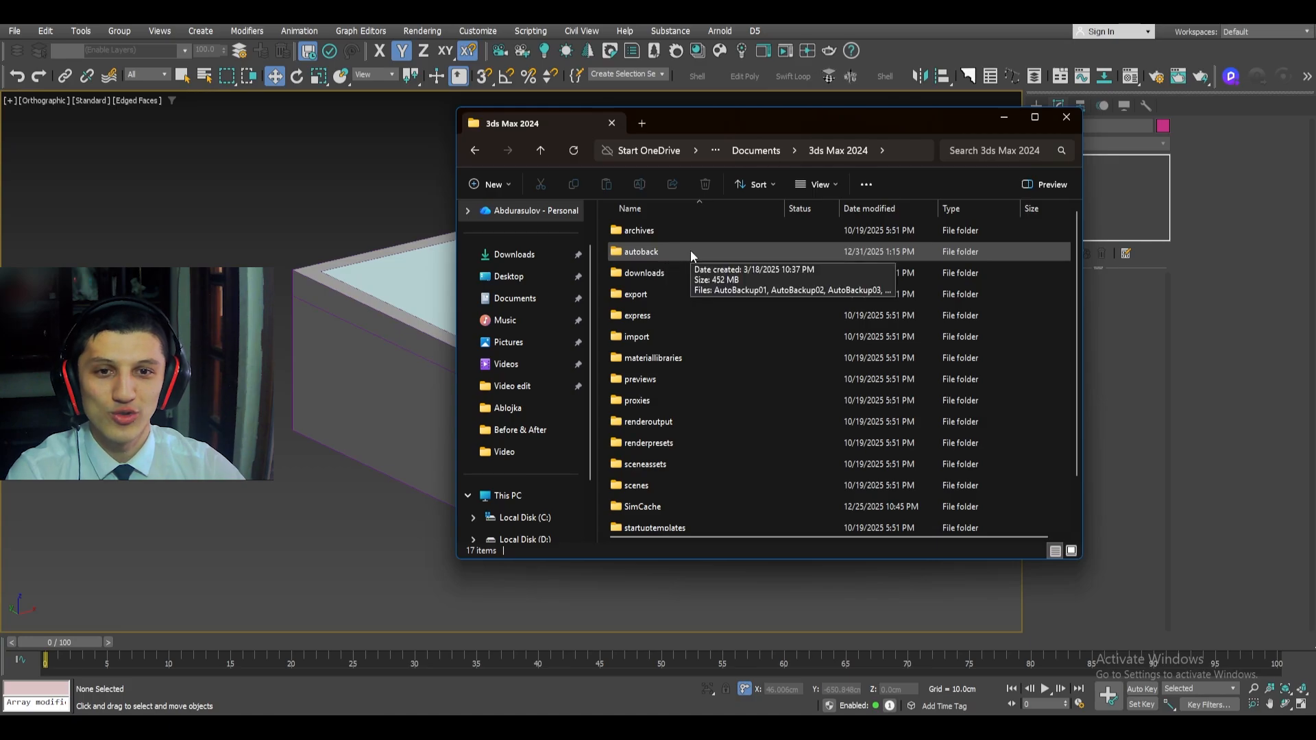
double_click(690, 251)
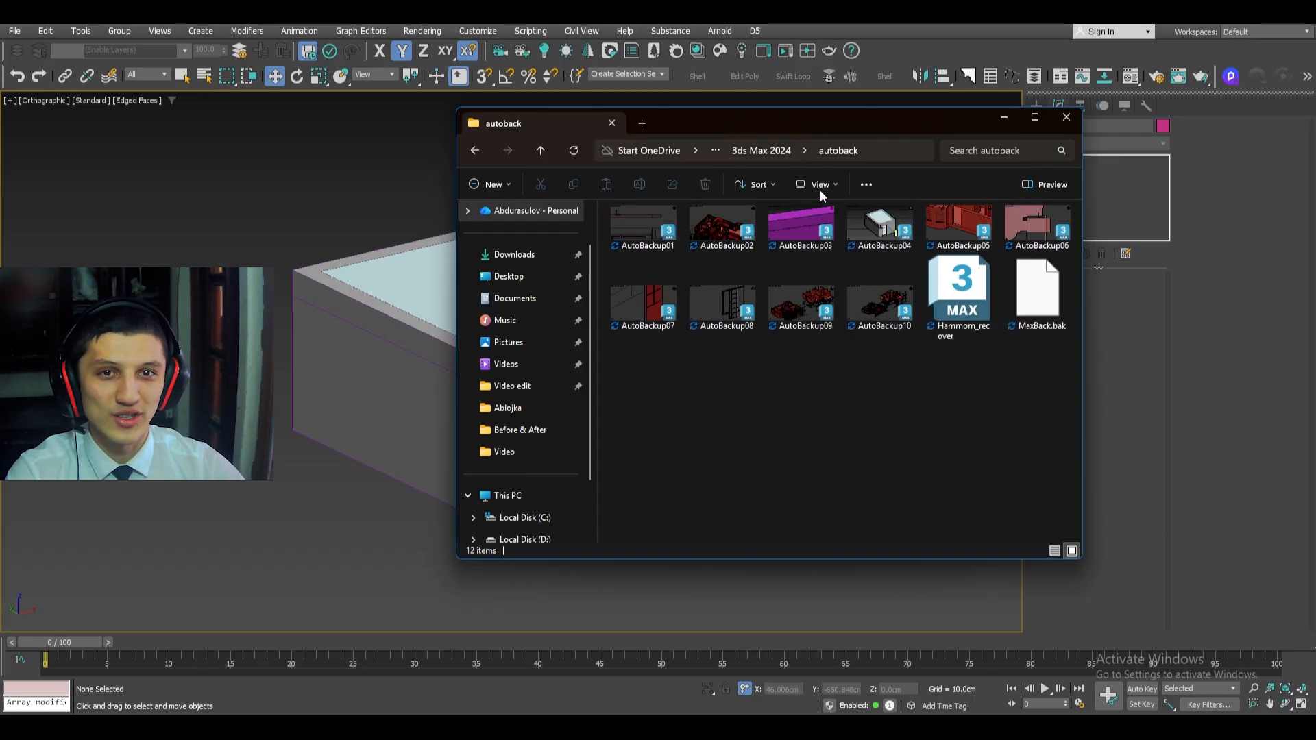
click(816, 12)
alt+middle_drag(529, 234, 614, 270)
scroll(594, 282, up, 2)
scroll(614, 271, down, 2)
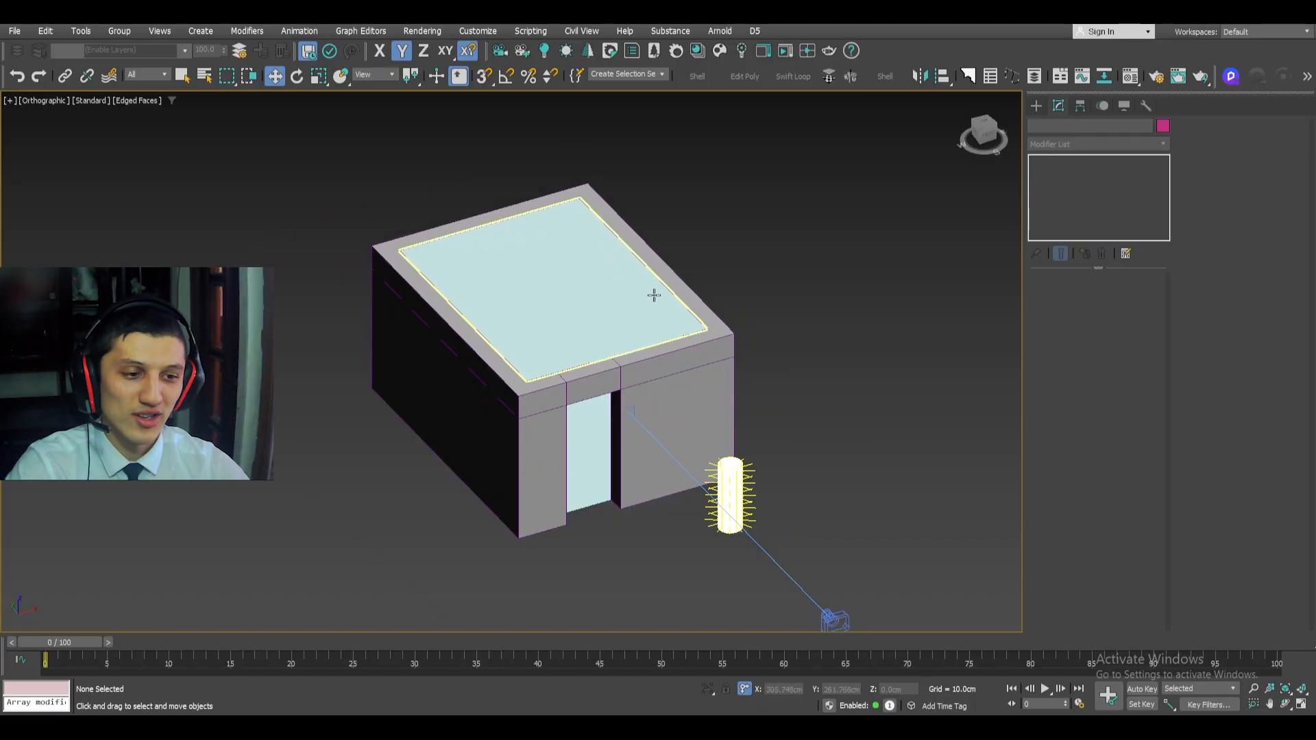
middle_drag(647, 287, 638, 280)
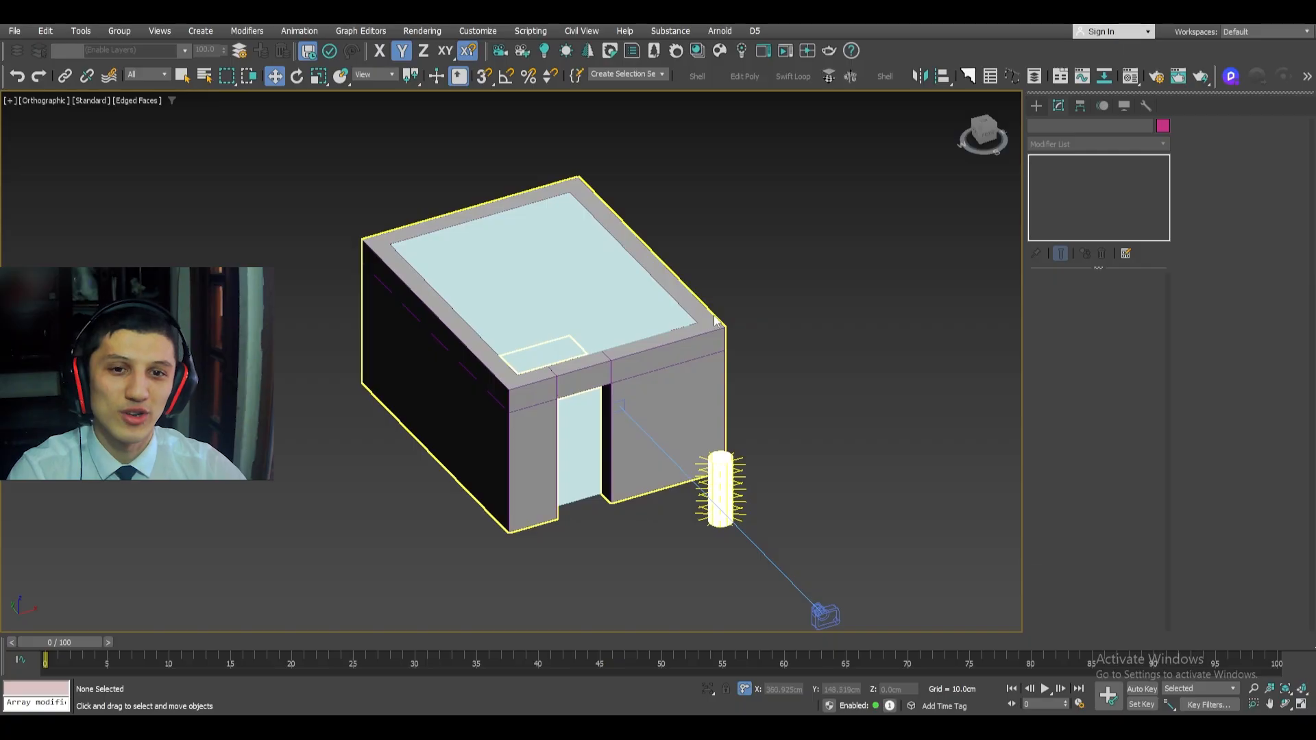